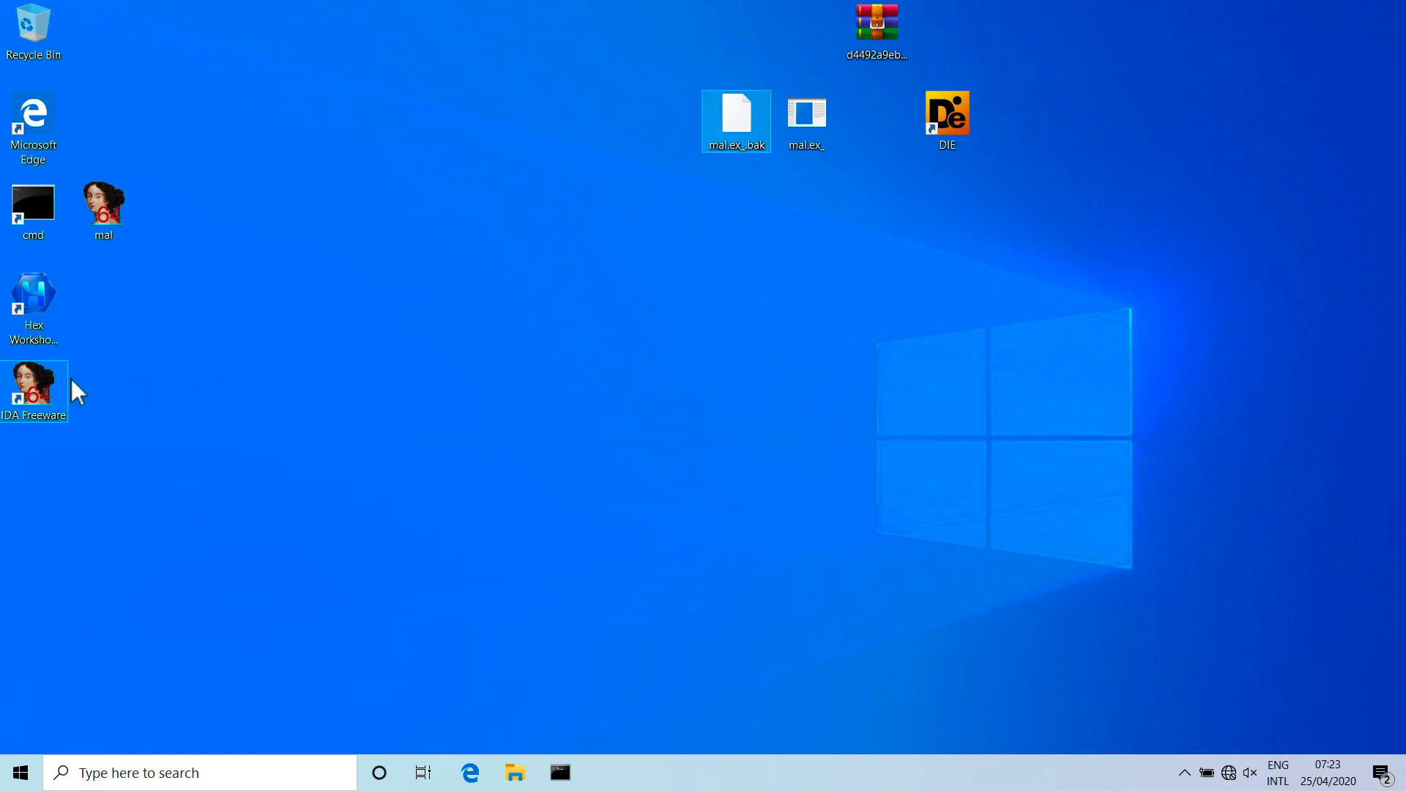
pyautogui.click(798, 121)
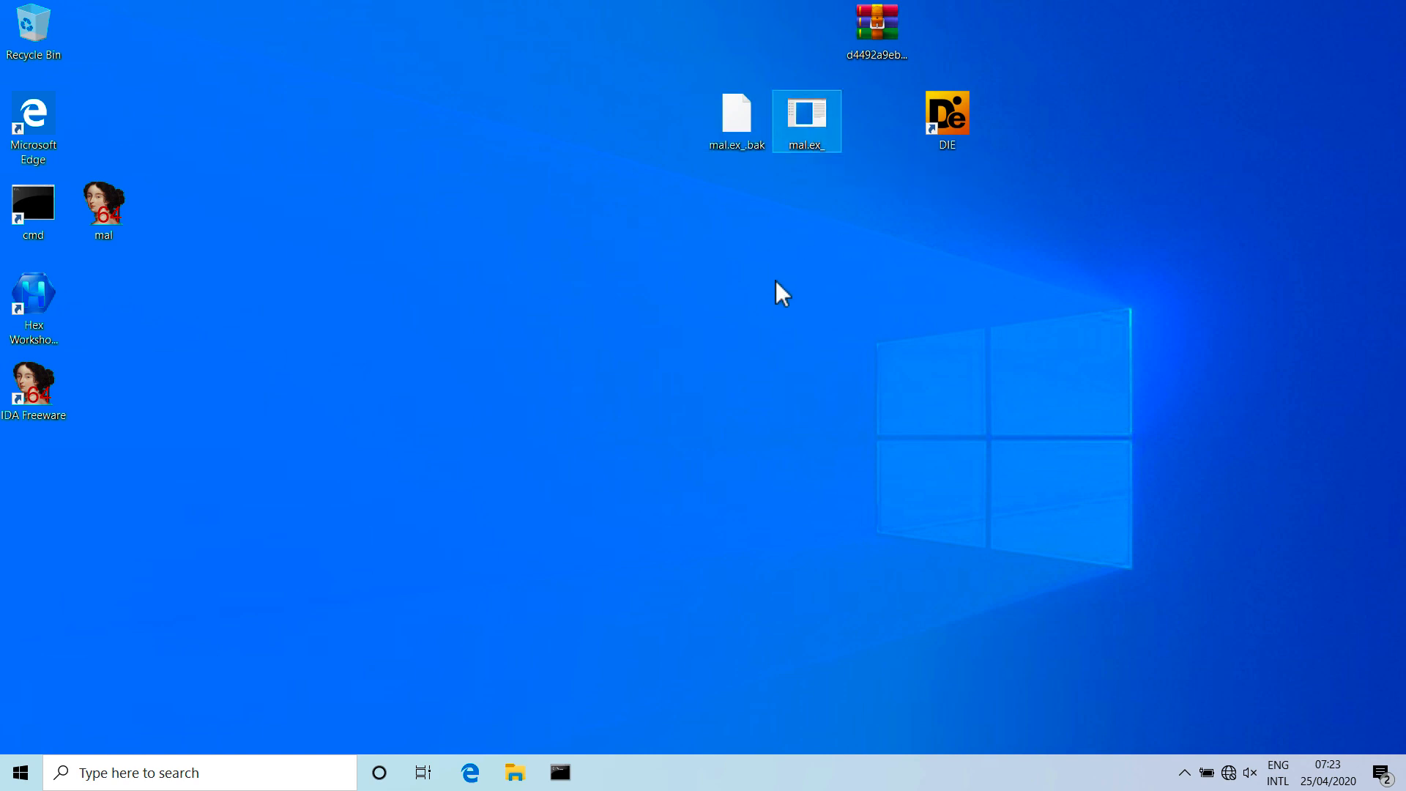
pyautogui.click(733, 126)
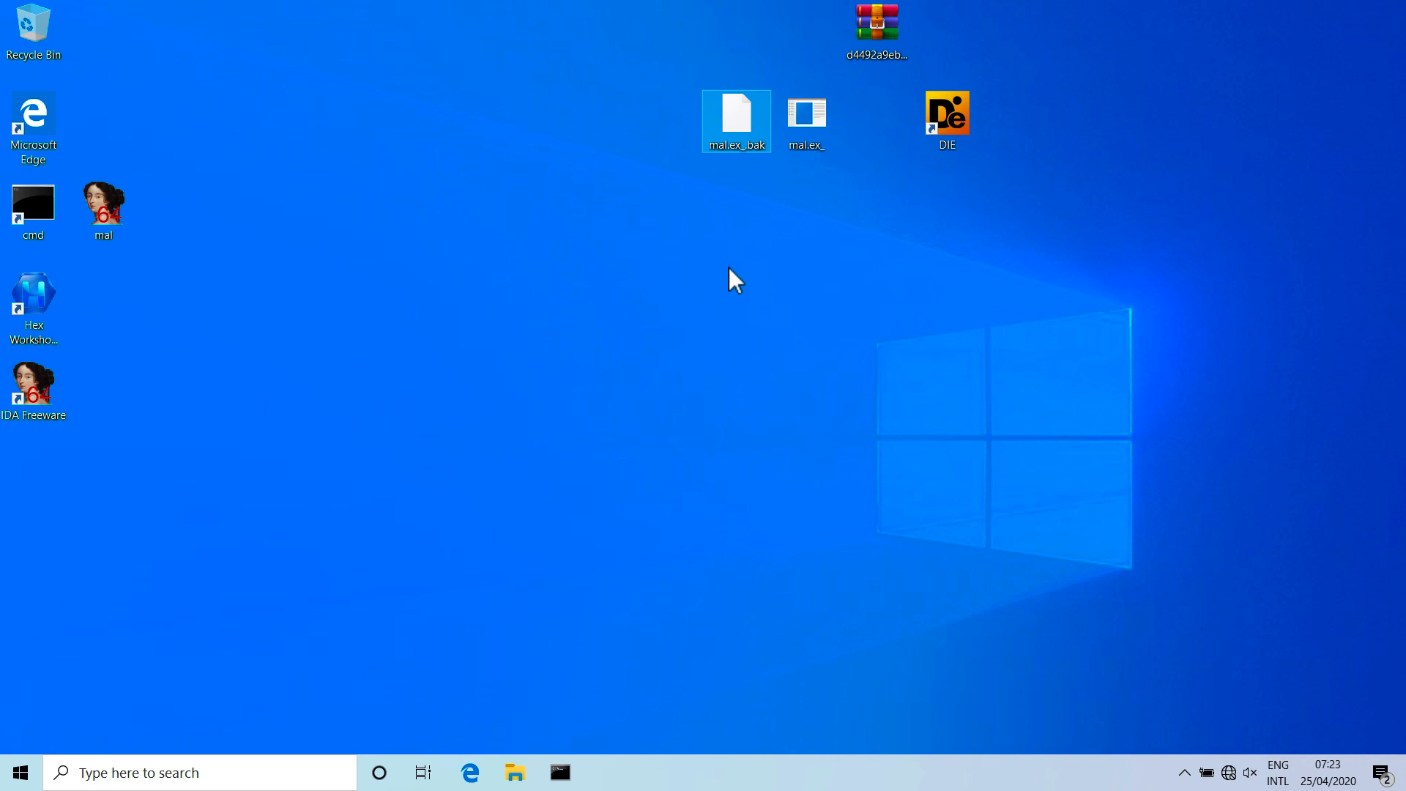
pyautogui.click(759, 264)
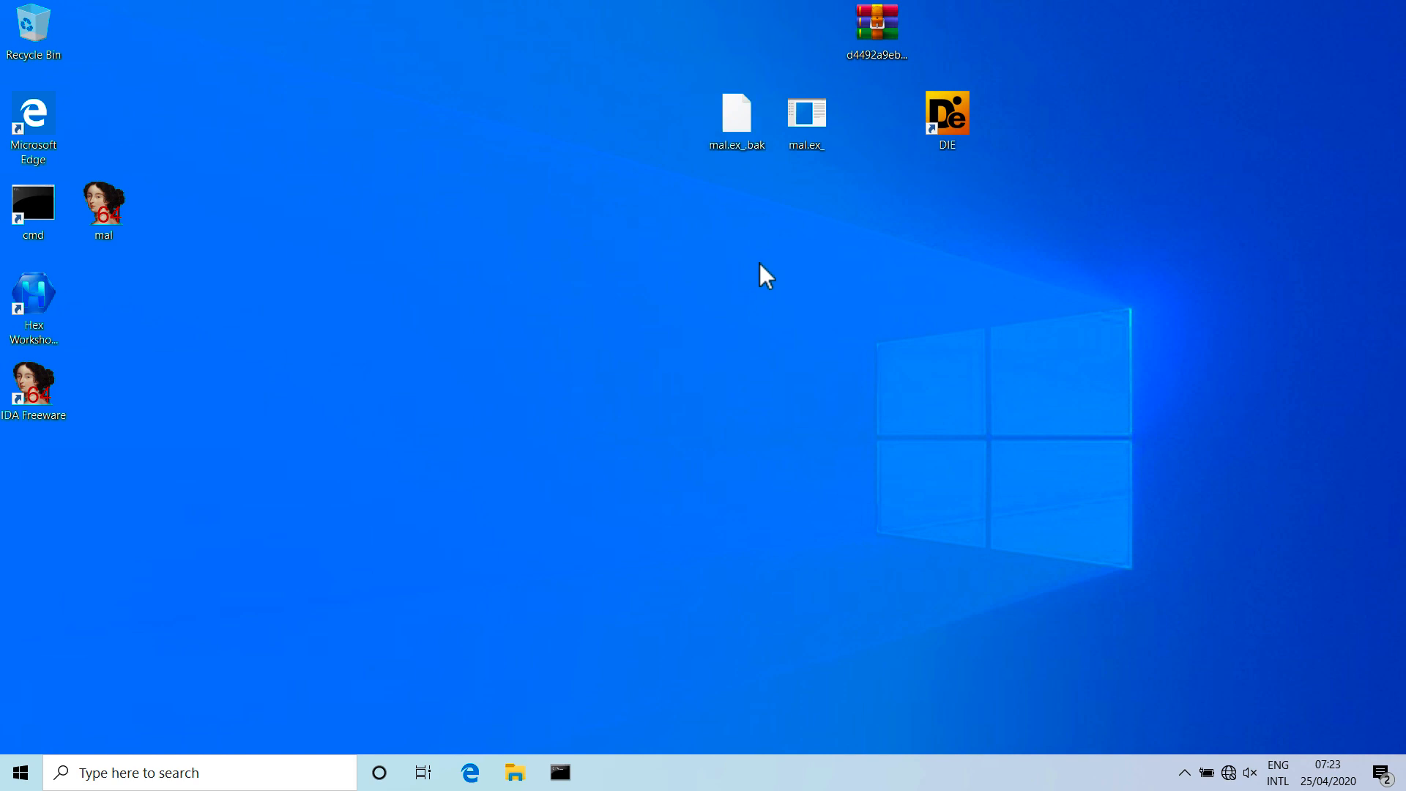
pyautogui.click(767, 143)
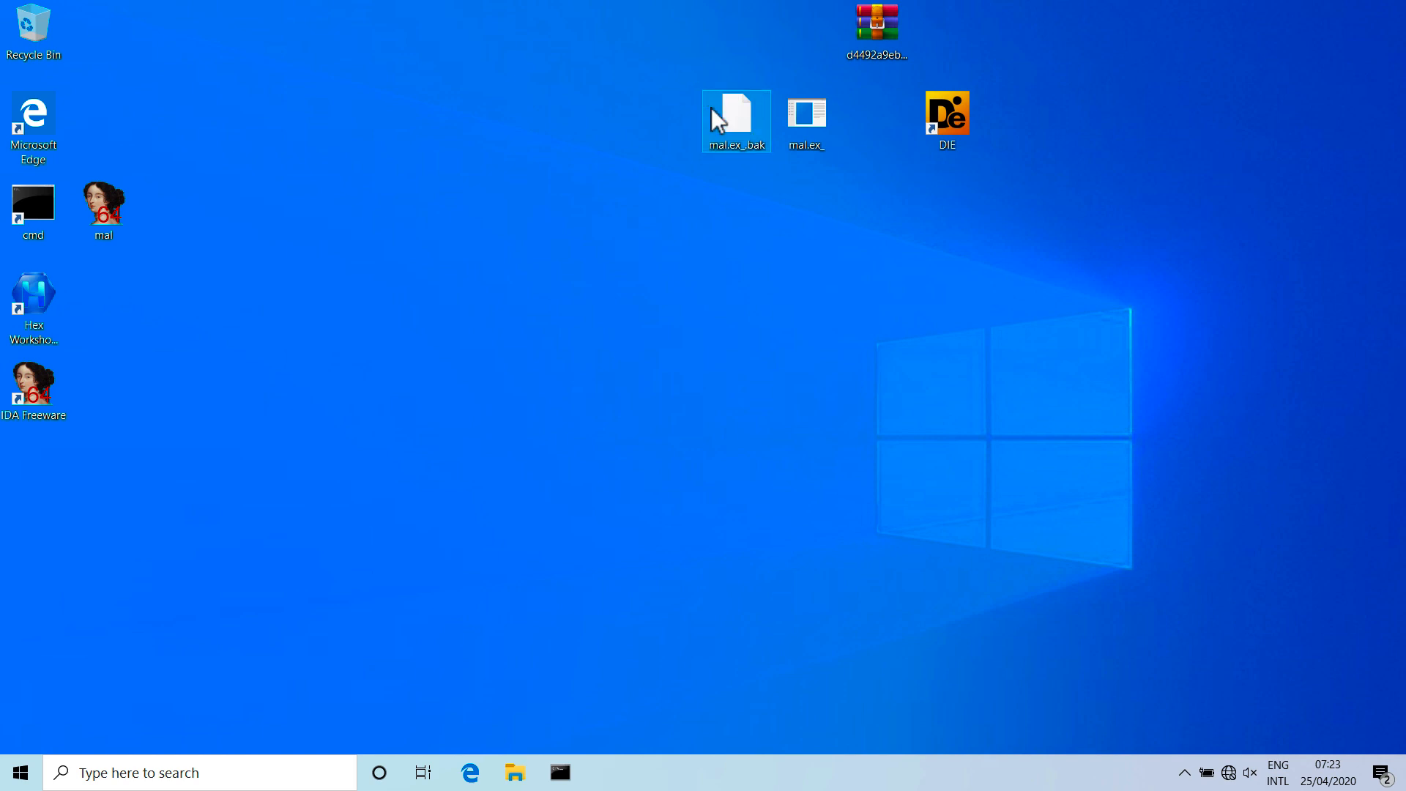
# Move the mal.ex_ file one row down on the desktop, away from mal.ex_.bak.
pyautogui.click(814, 121)
pyautogui.moveTo(815, 125); pyautogui.dragTo(835, 230)
pyautogui.click(805, 354)
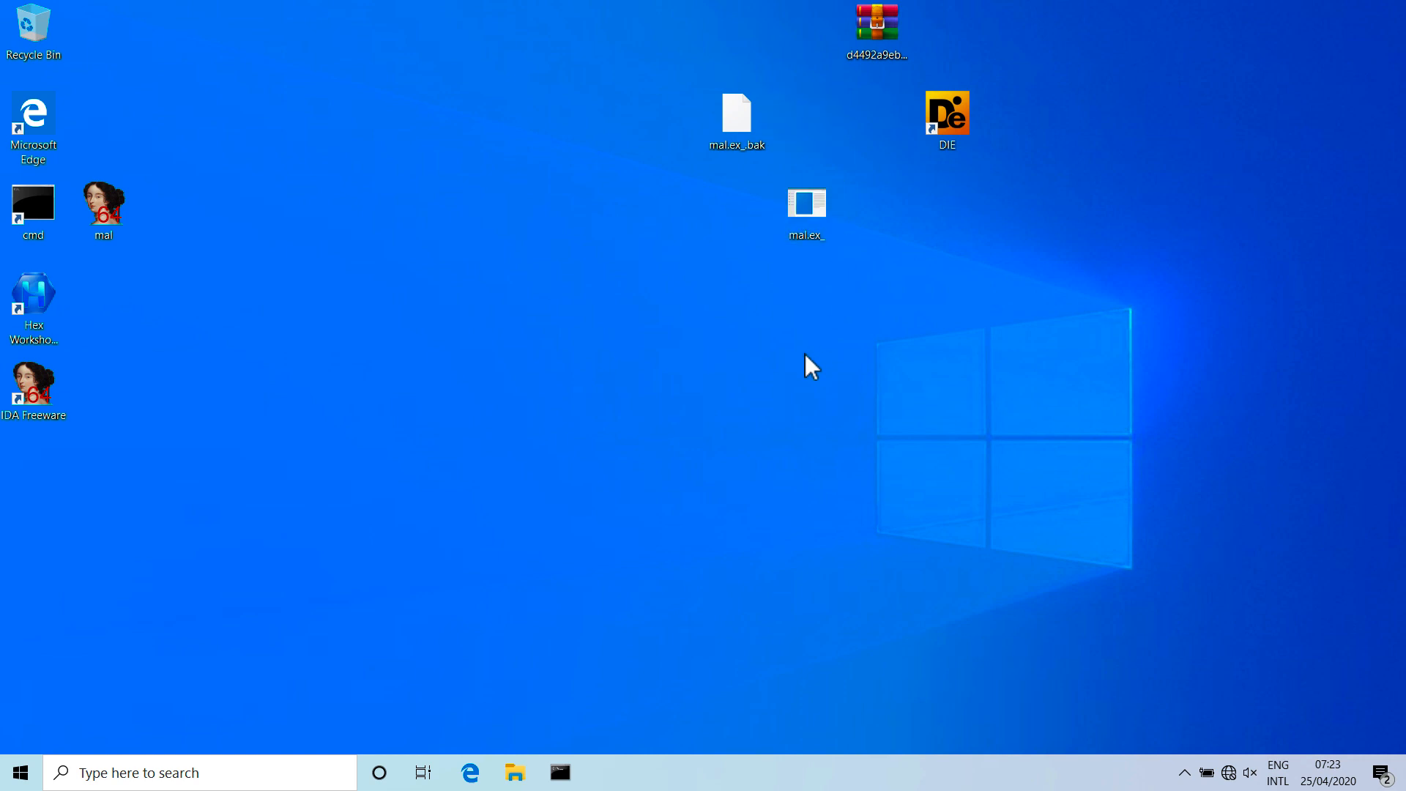
# Copy the snapshot_2020-04-12_19-58 archive from the shared drive write (Z:) and close the folder window.
pyautogui.click(515, 772)
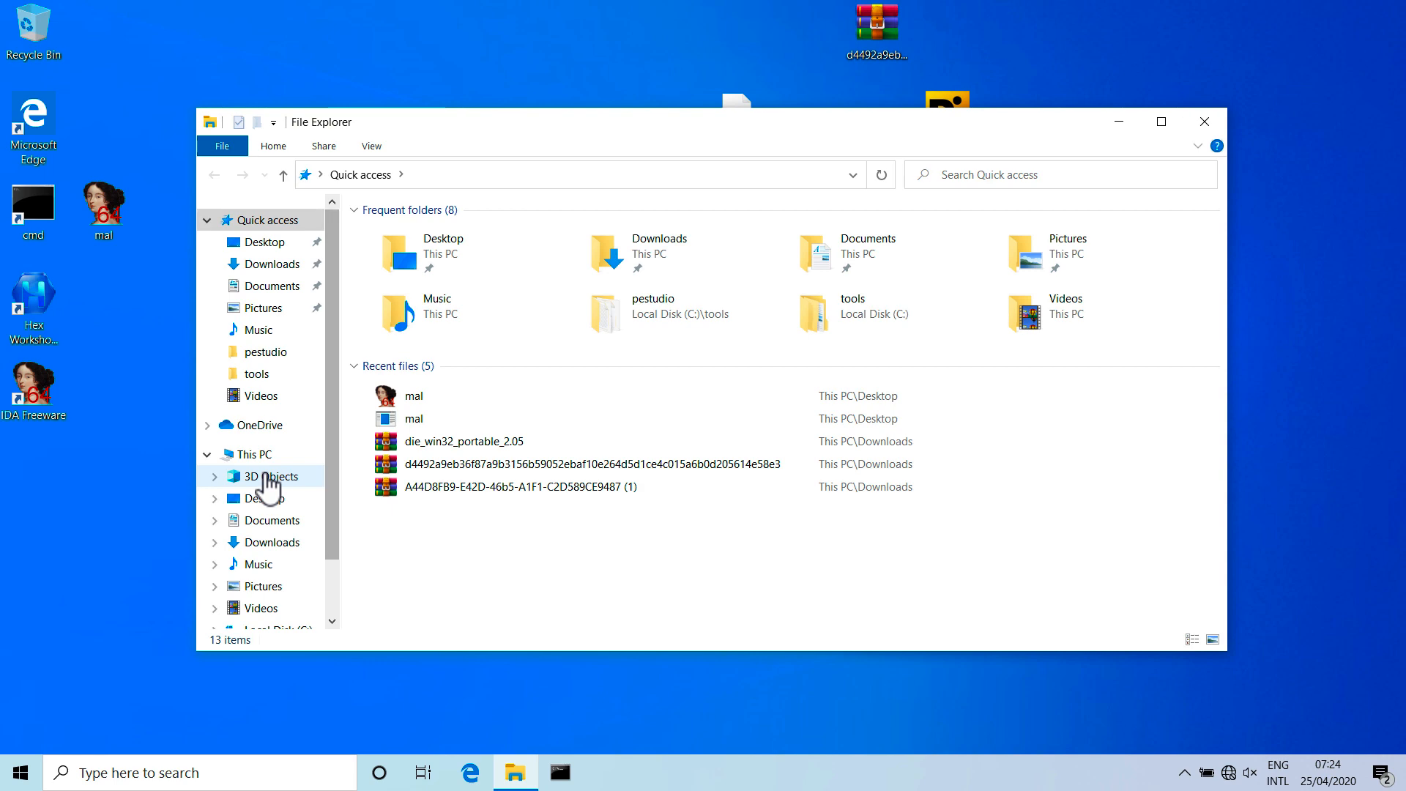
pyautogui.scroll(-2, 327, 577)
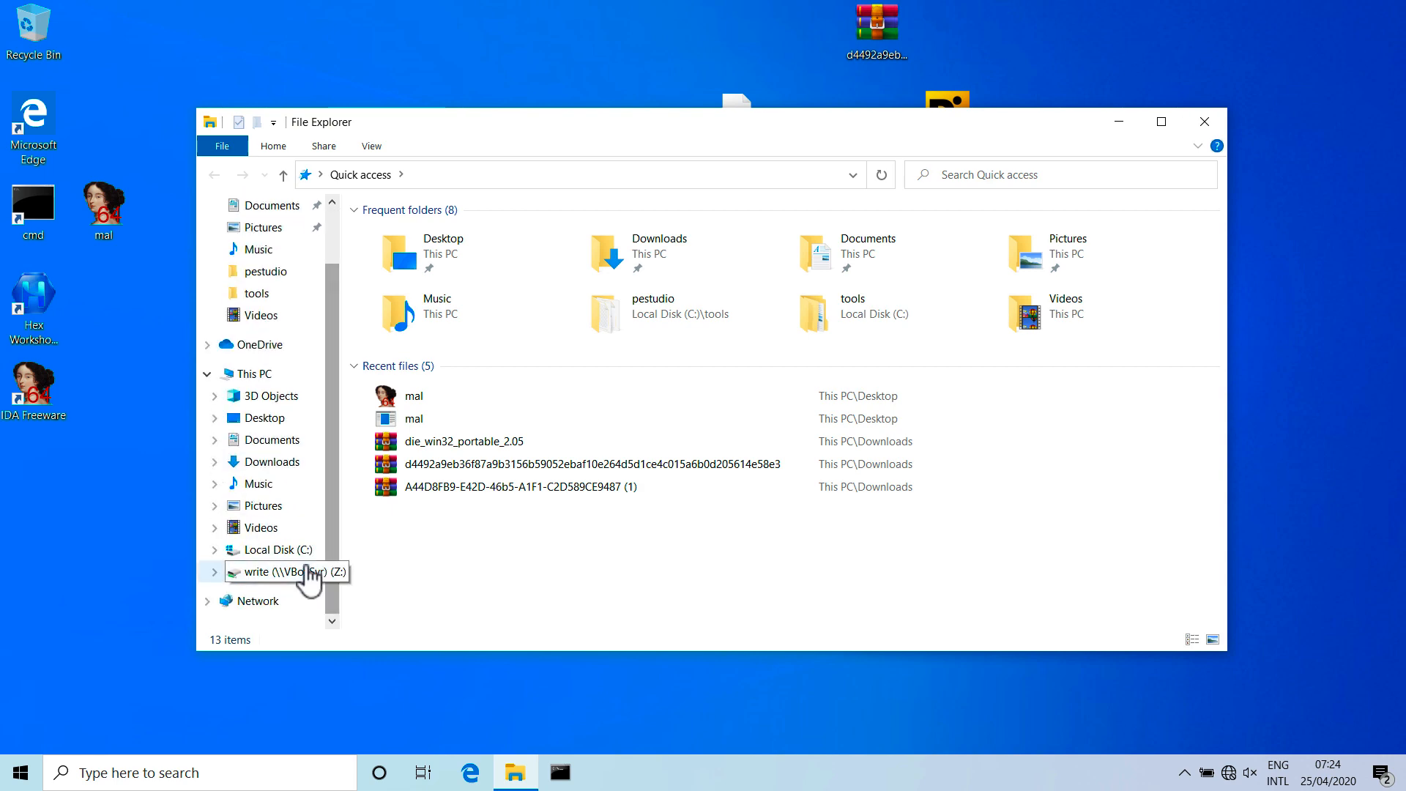
pyautogui.click(301, 573)
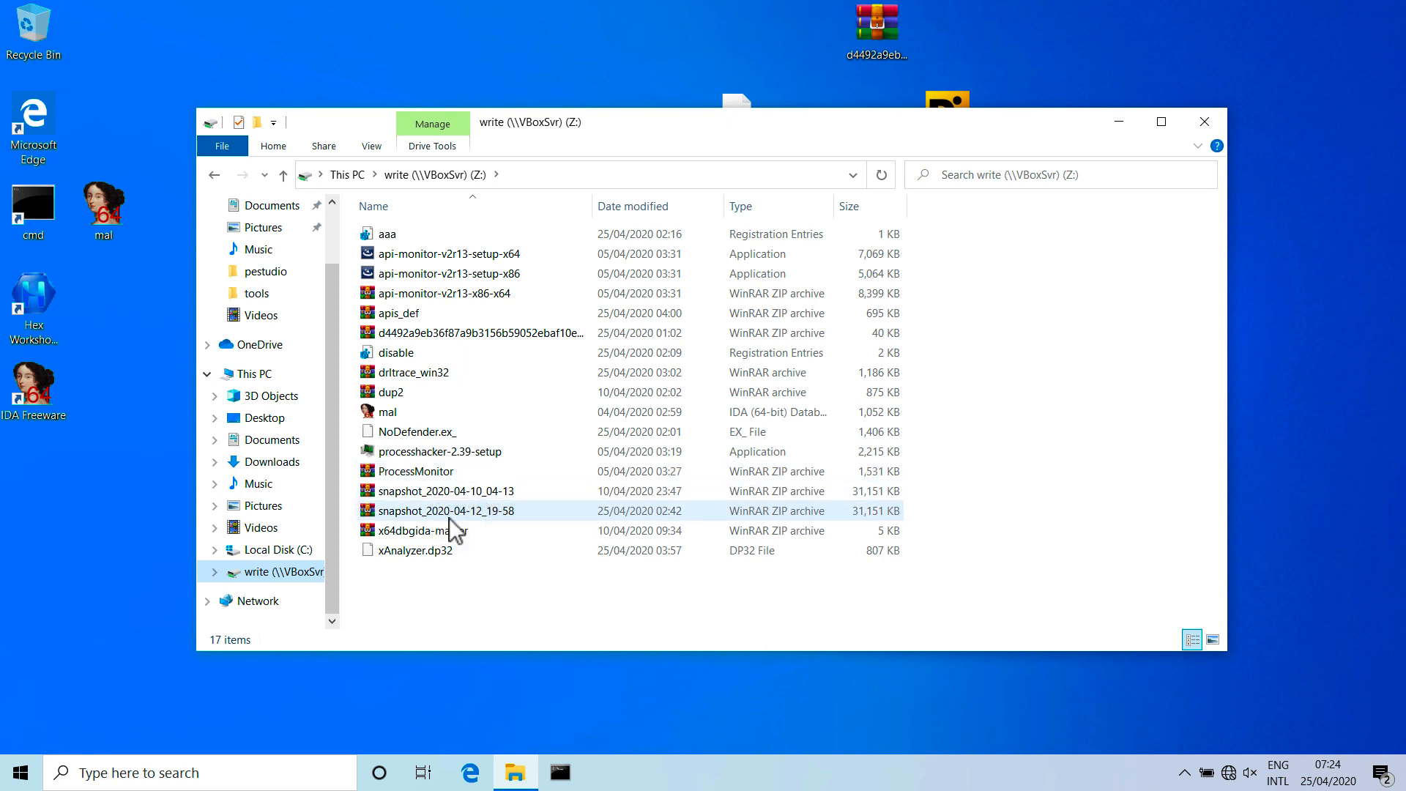
pyautogui.click(481, 512)
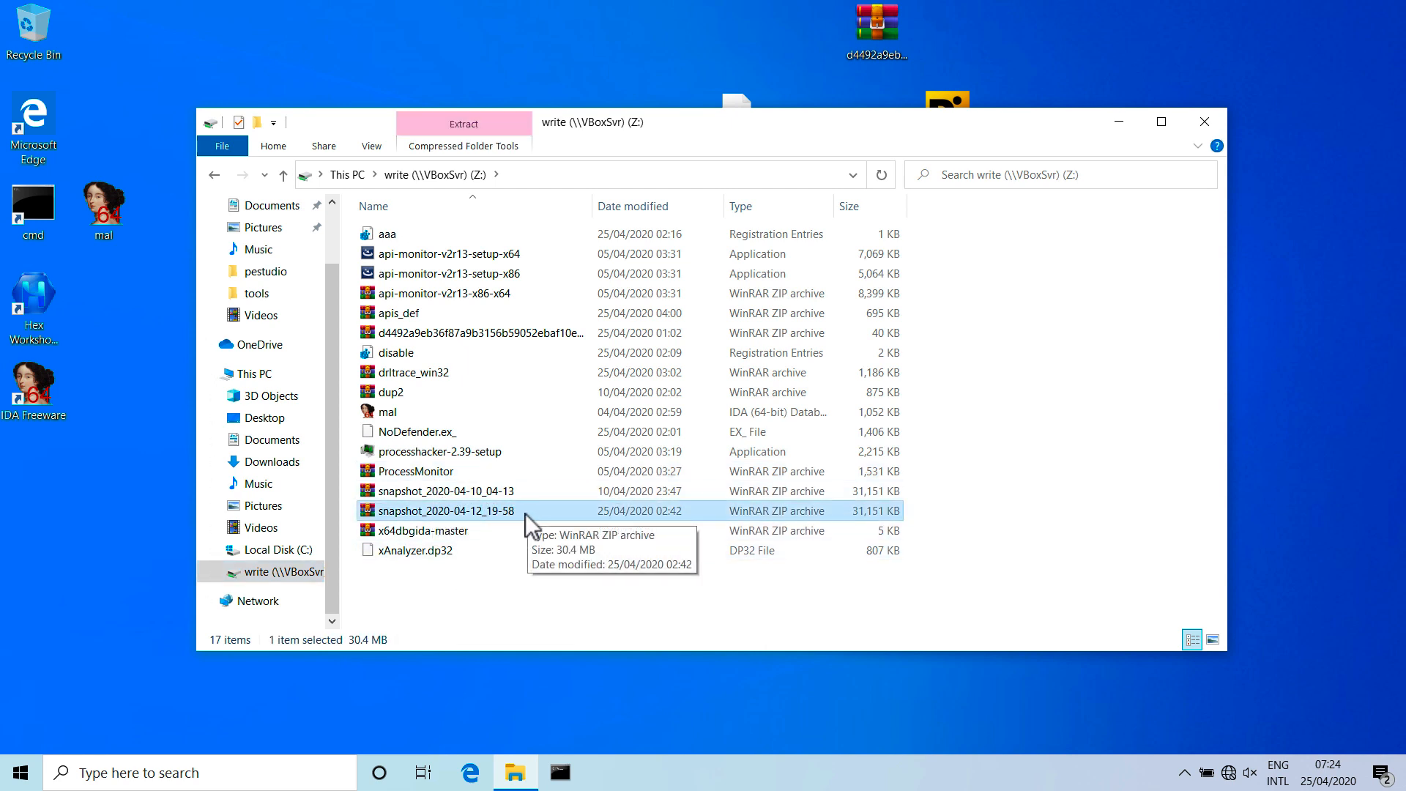
pyautogui.click(1207, 120)
# Open the tools folder on Local Disk (C:) in a new File Explorer window.
pyautogui.click(515, 771)
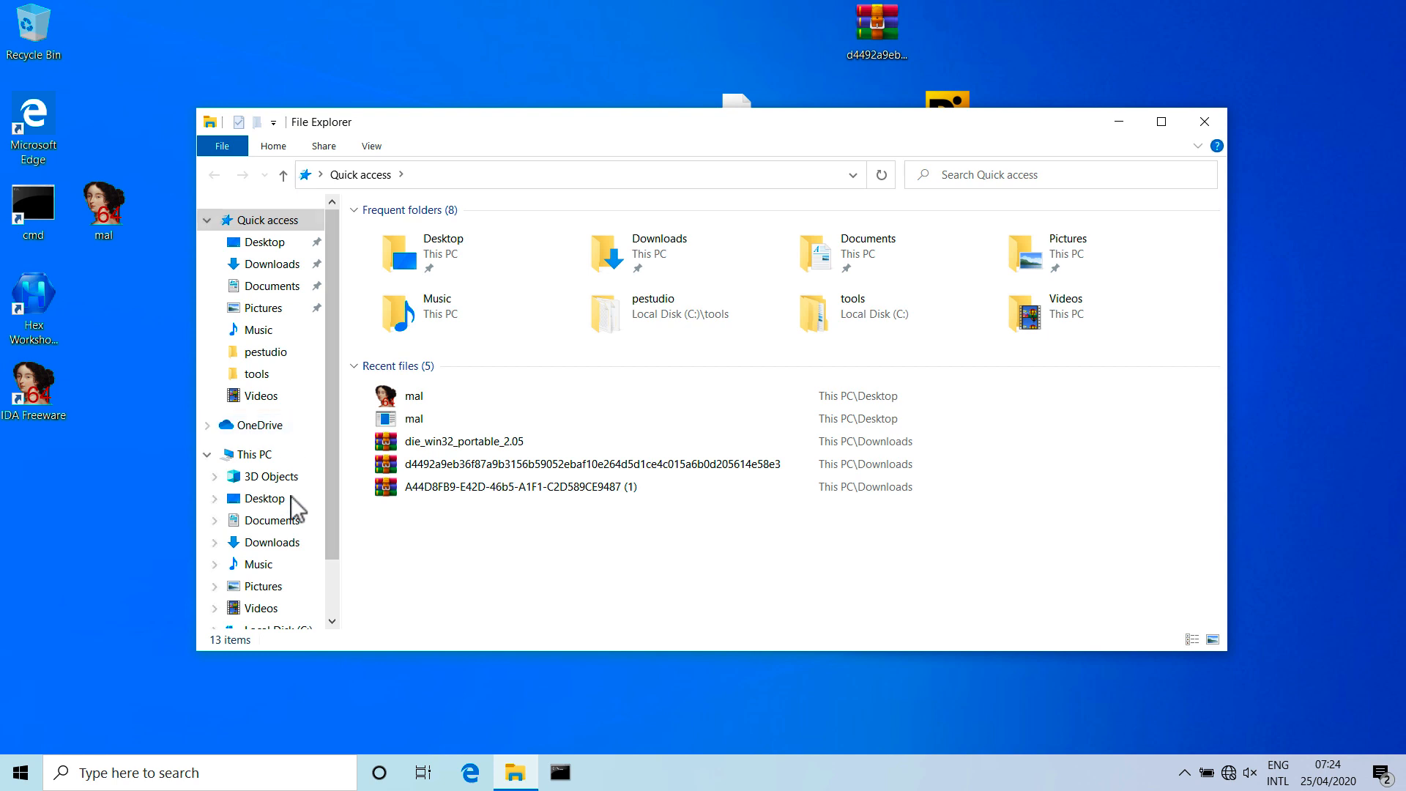
pyautogui.scroll(-2, 331, 573)
pyautogui.click(300, 550)
pyautogui.click(403, 306)
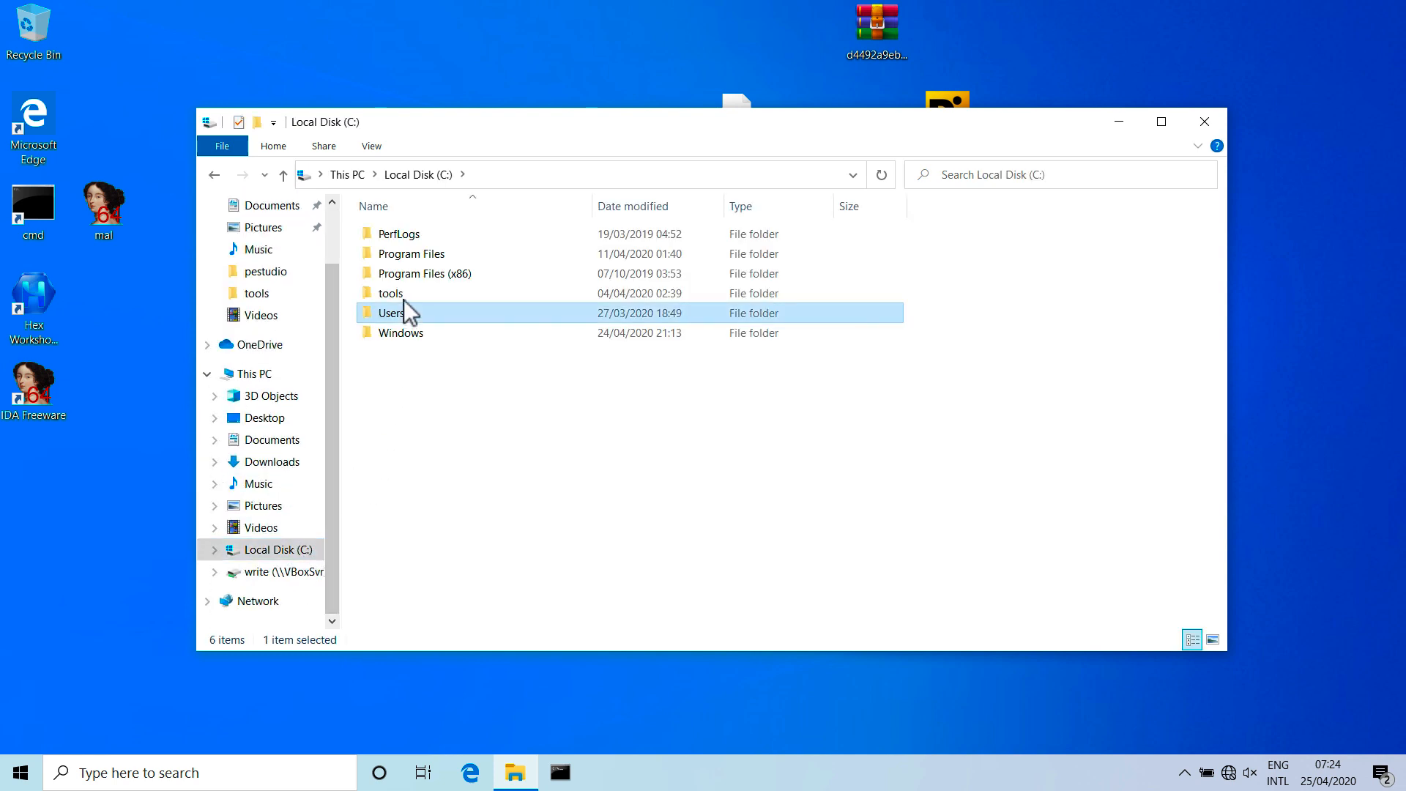
pyautogui.doubleClick(403, 299)
# Create a folder named x64dbg inside C:\tools and open it.
pyautogui.rightClick(464, 322)
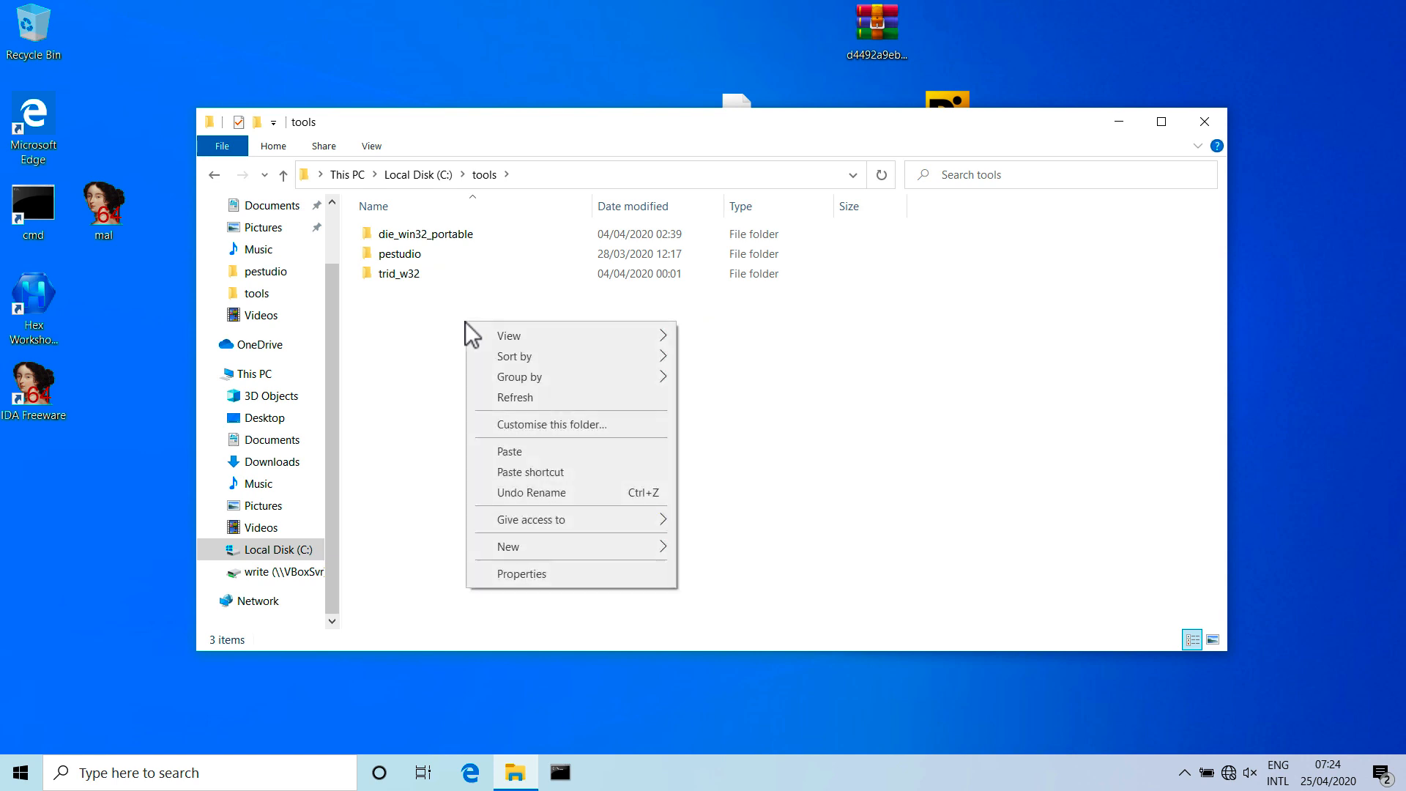
pyautogui.moveTo(538, 551)
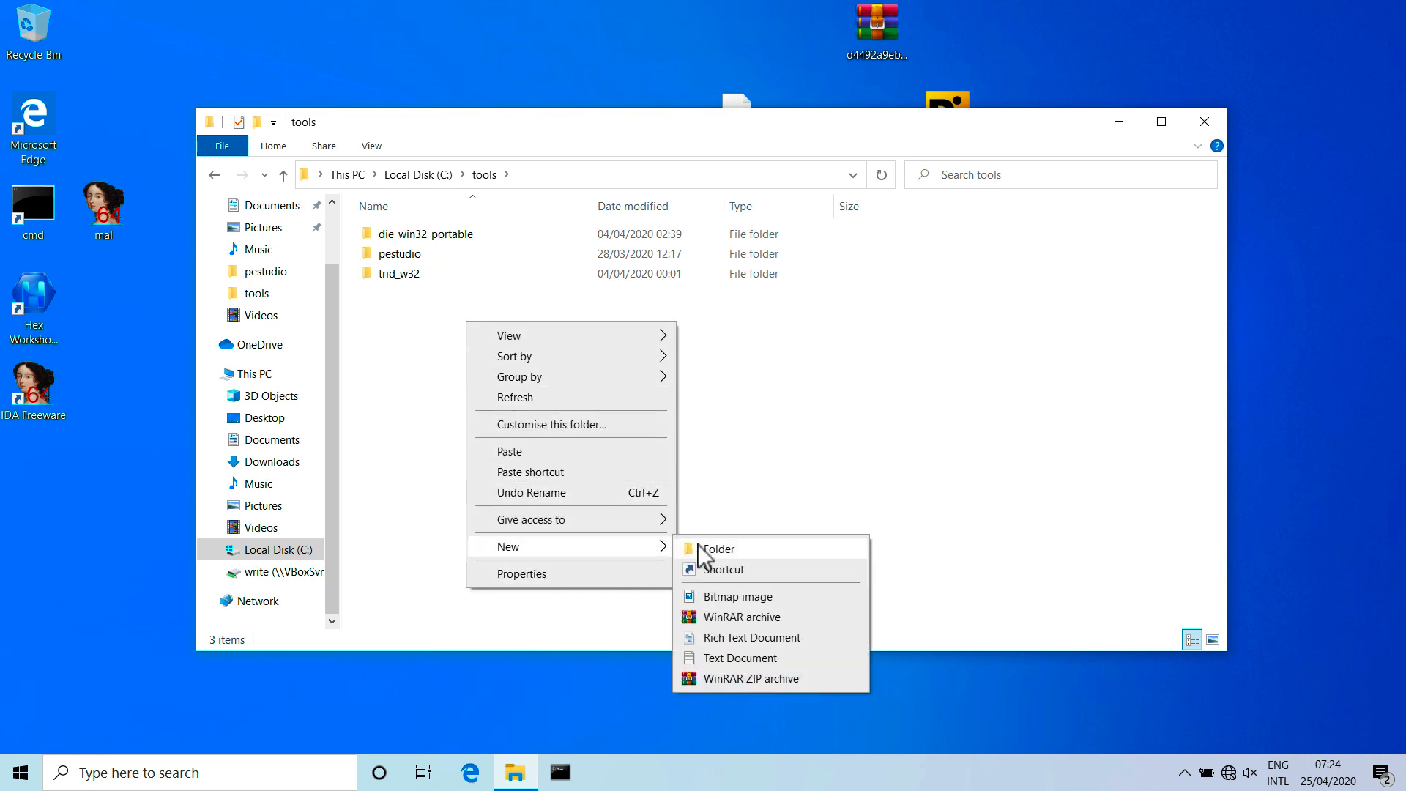
pyautogui.click(695, 542)
pyautogui.write('x')
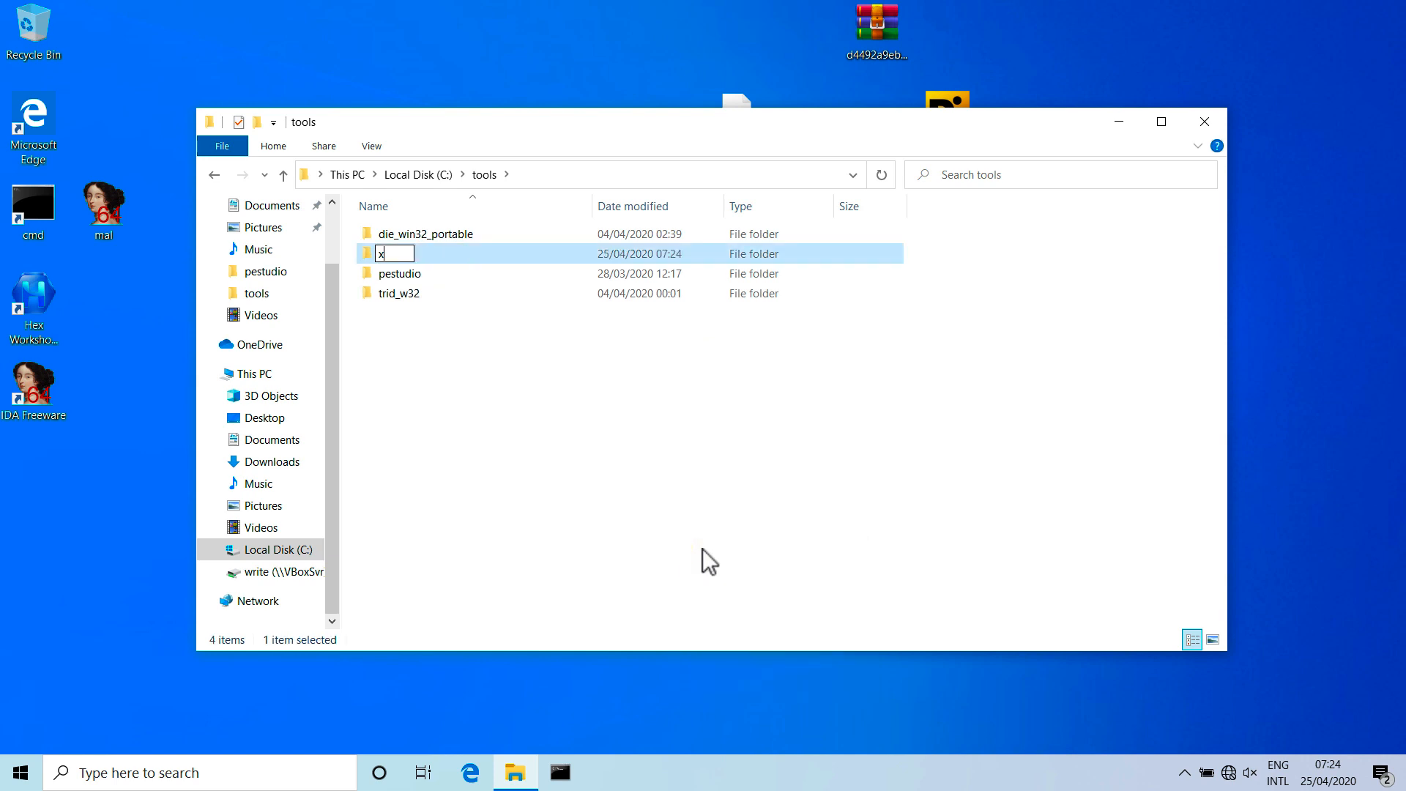
pyautogui.write('64dbg')
pyautogui.press('Return')
pyautogui.press('Return')
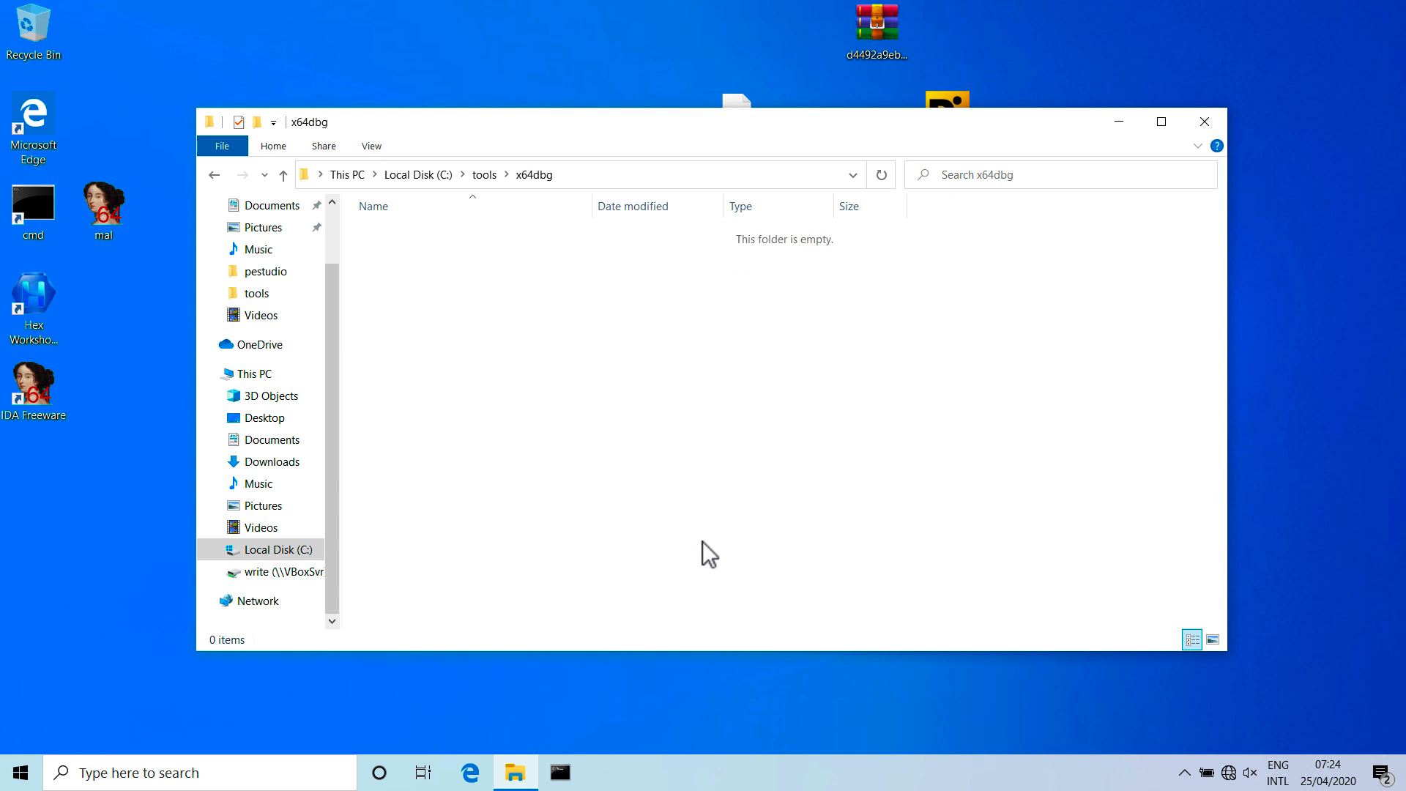
# Paste the snapshot_2020-04-12_19-58 archive into the x64dbg folder and extract its contents there with WinRAR.
pyautogui.hotkey('ctrl', 'v')
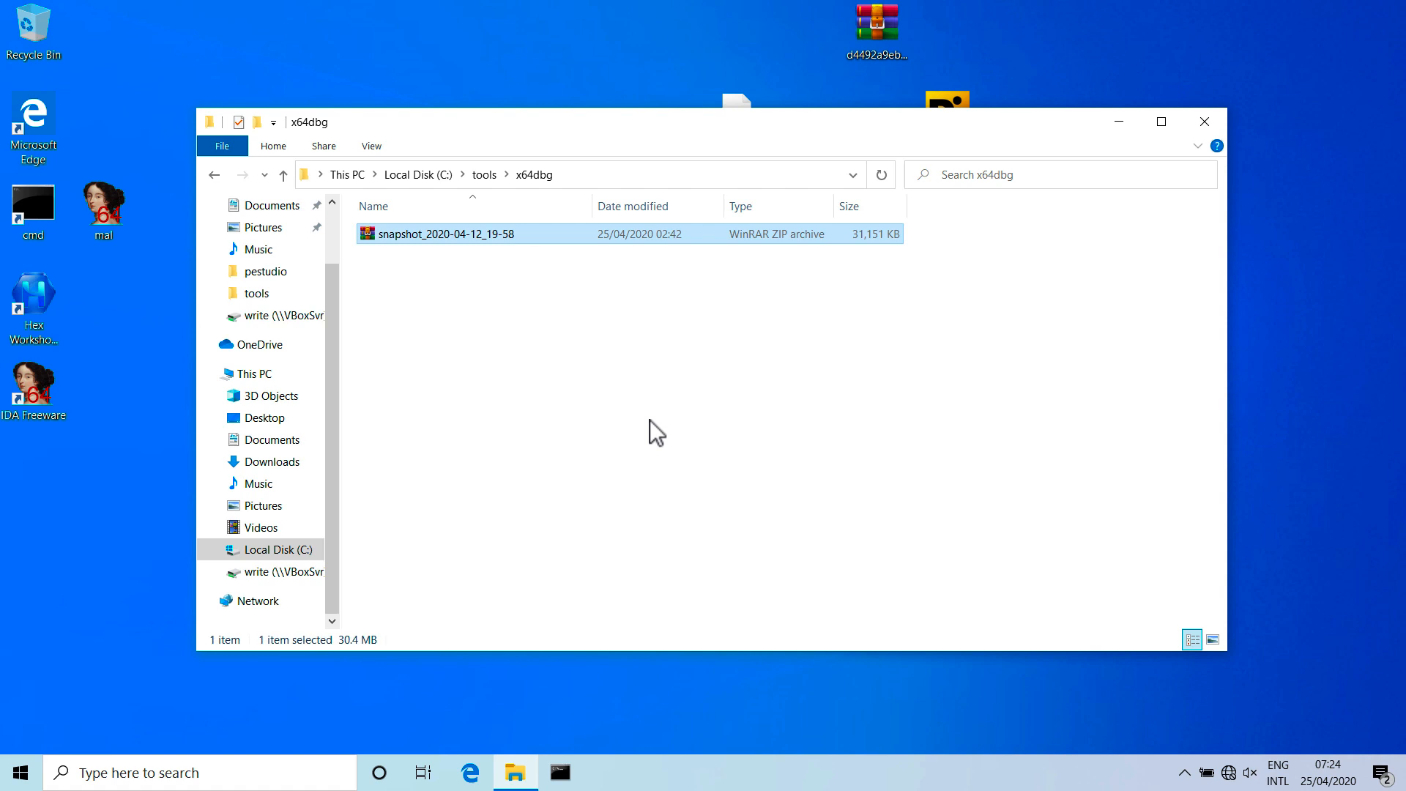
pyautogui.rightClick(473, 239)
pyautogui.moveTo(686, 322)
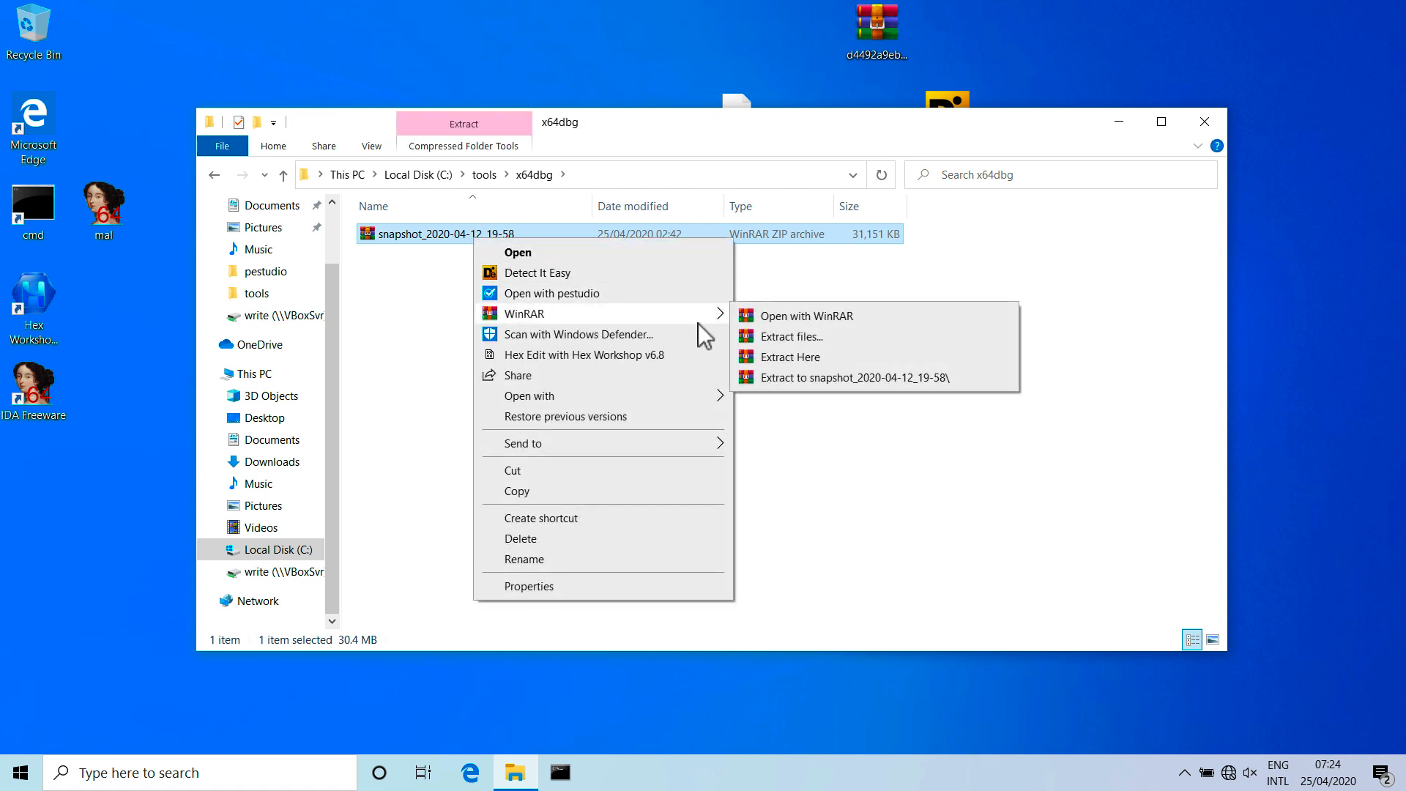
pyautogui.click(781, 358)
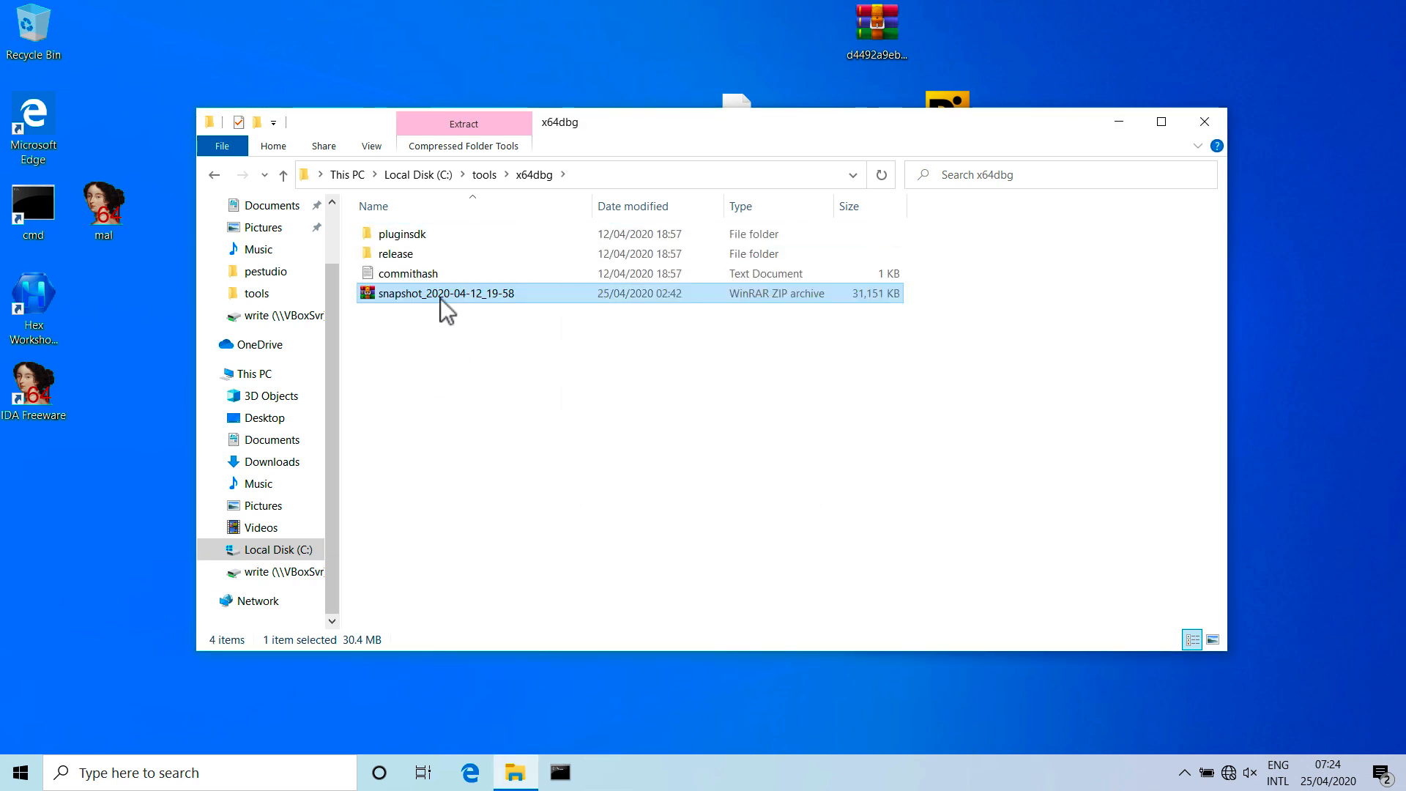
# Delete the snapshot archive from the x64dbg folder and open the extracted release folder.
pyautogui.rightClick(440, 297)
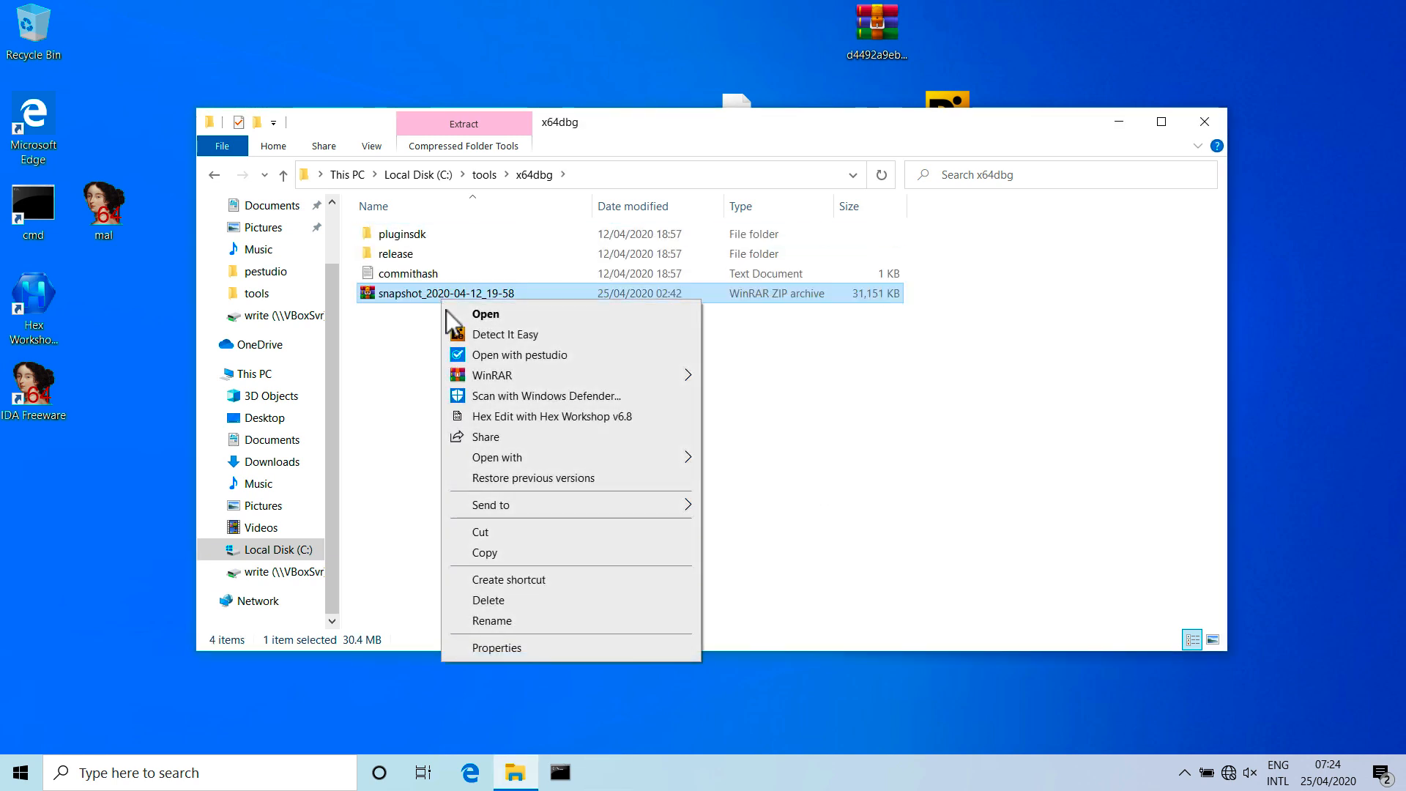
pyautogui.click(508, 602)
pyautogui.doubleClick(407, 257)
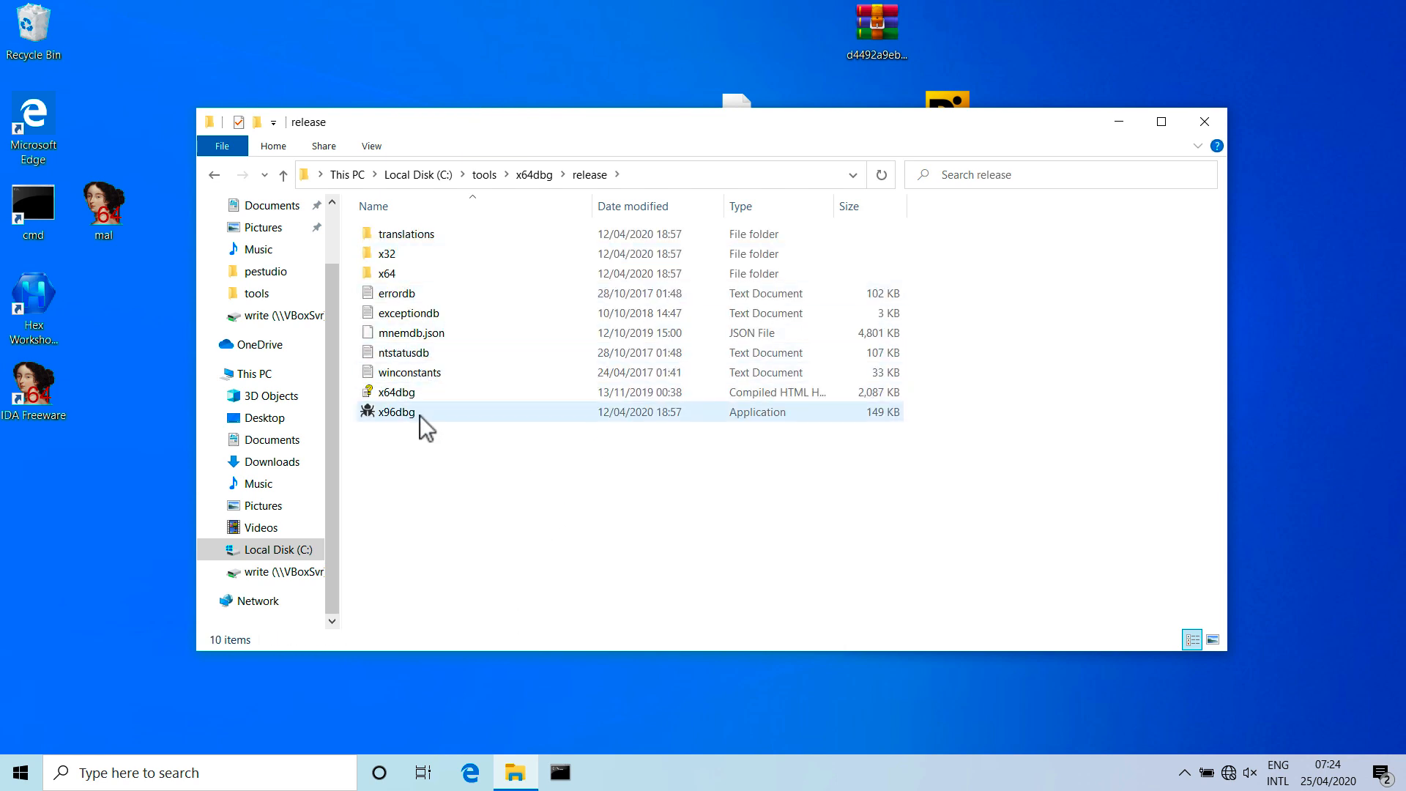
# Run the x96dbg application as administrator and complete its setup, accepting the shell extension, desktop shortcuts and database icon.
pyautogui.click(418, 412)
pyautogui.rightClick(419, 416)
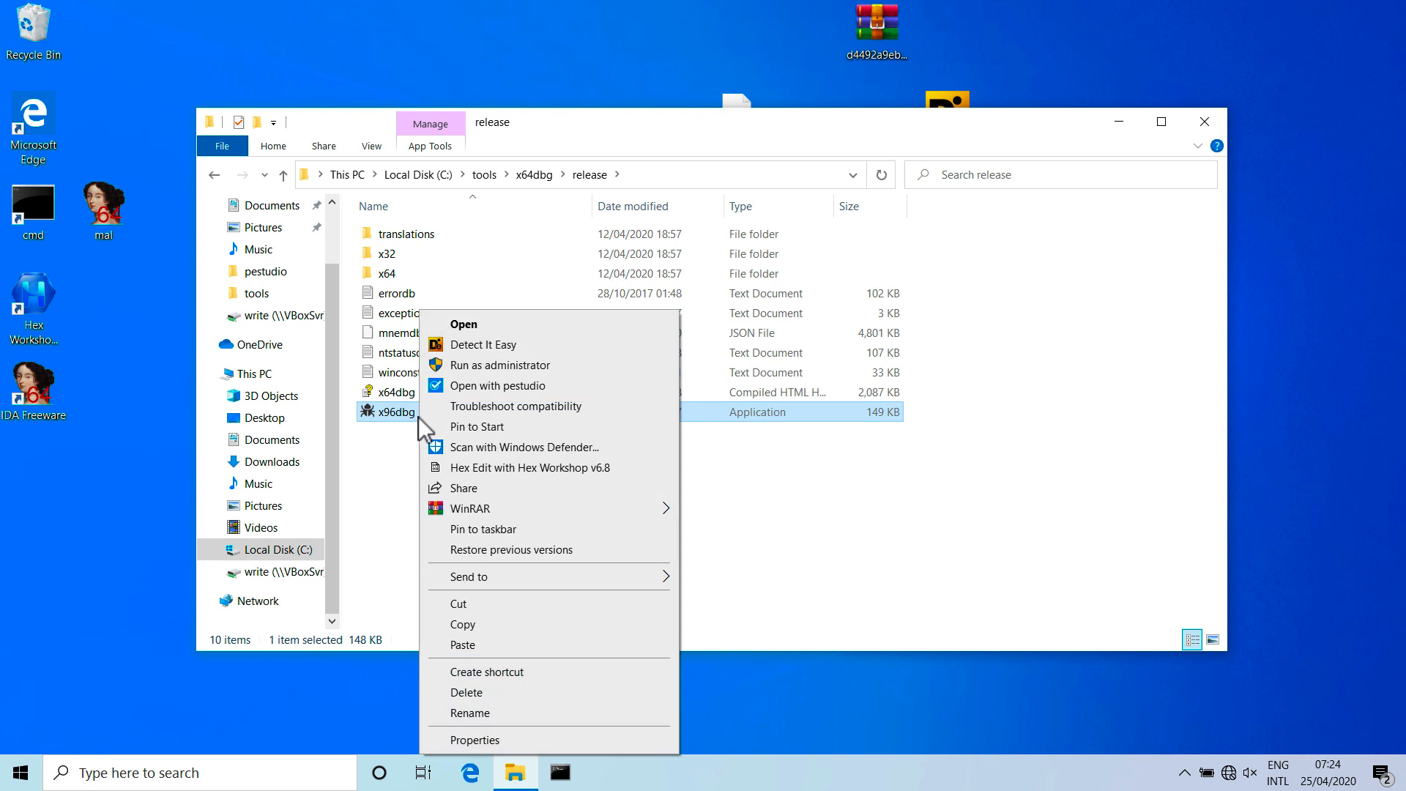
pyautogui.click(485, 371)
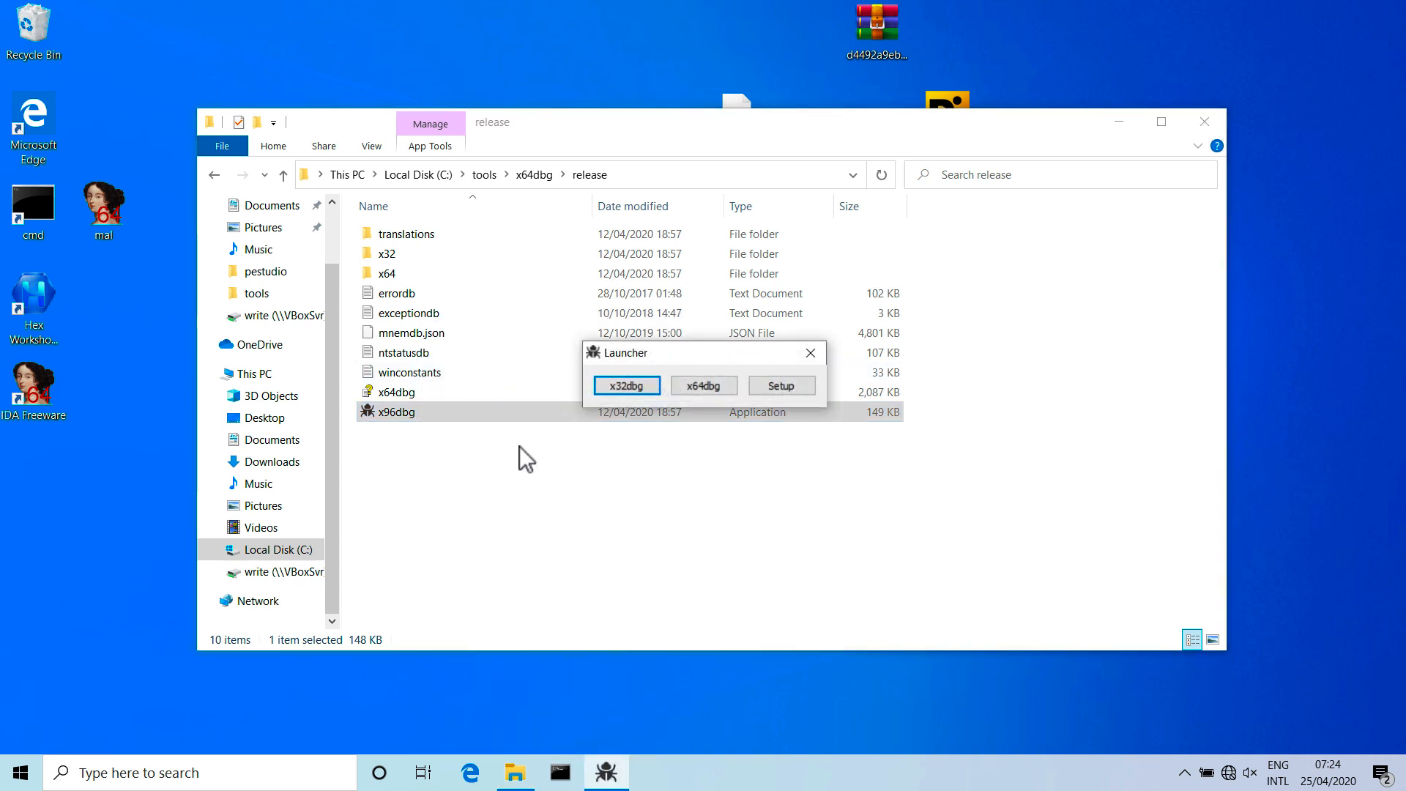
pyautogui.click(772, 385)
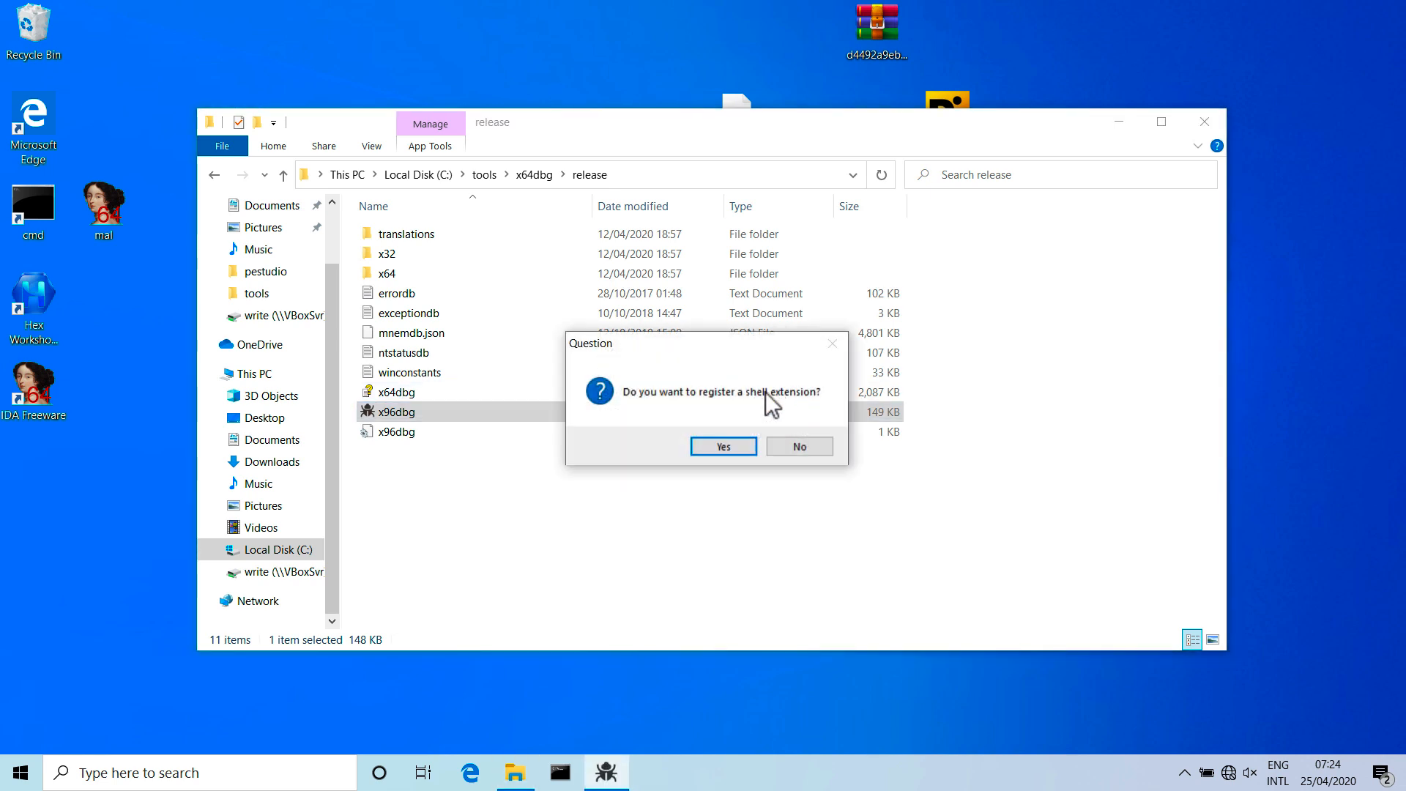
pyautogui.click(723, 450)
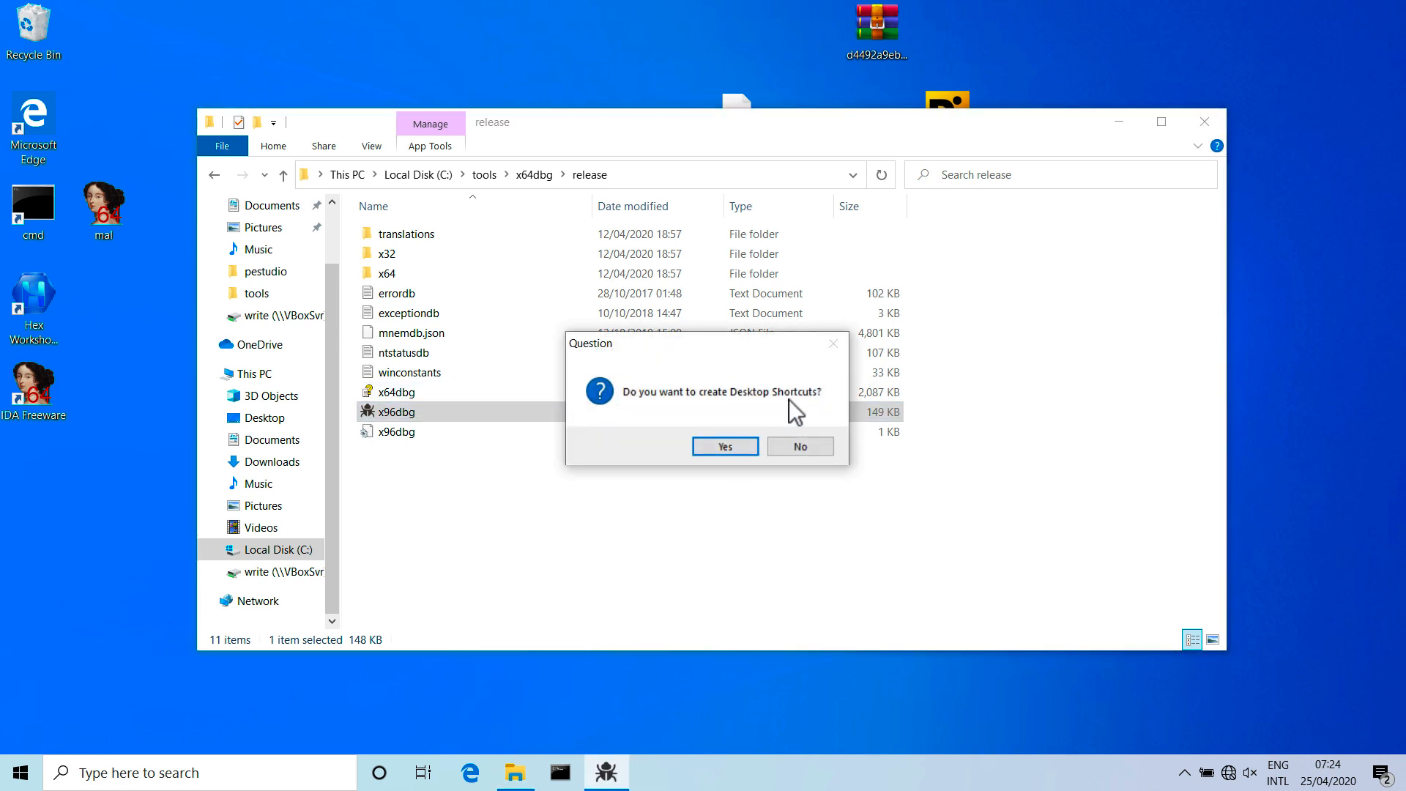
pyautogui.click(735, 450)
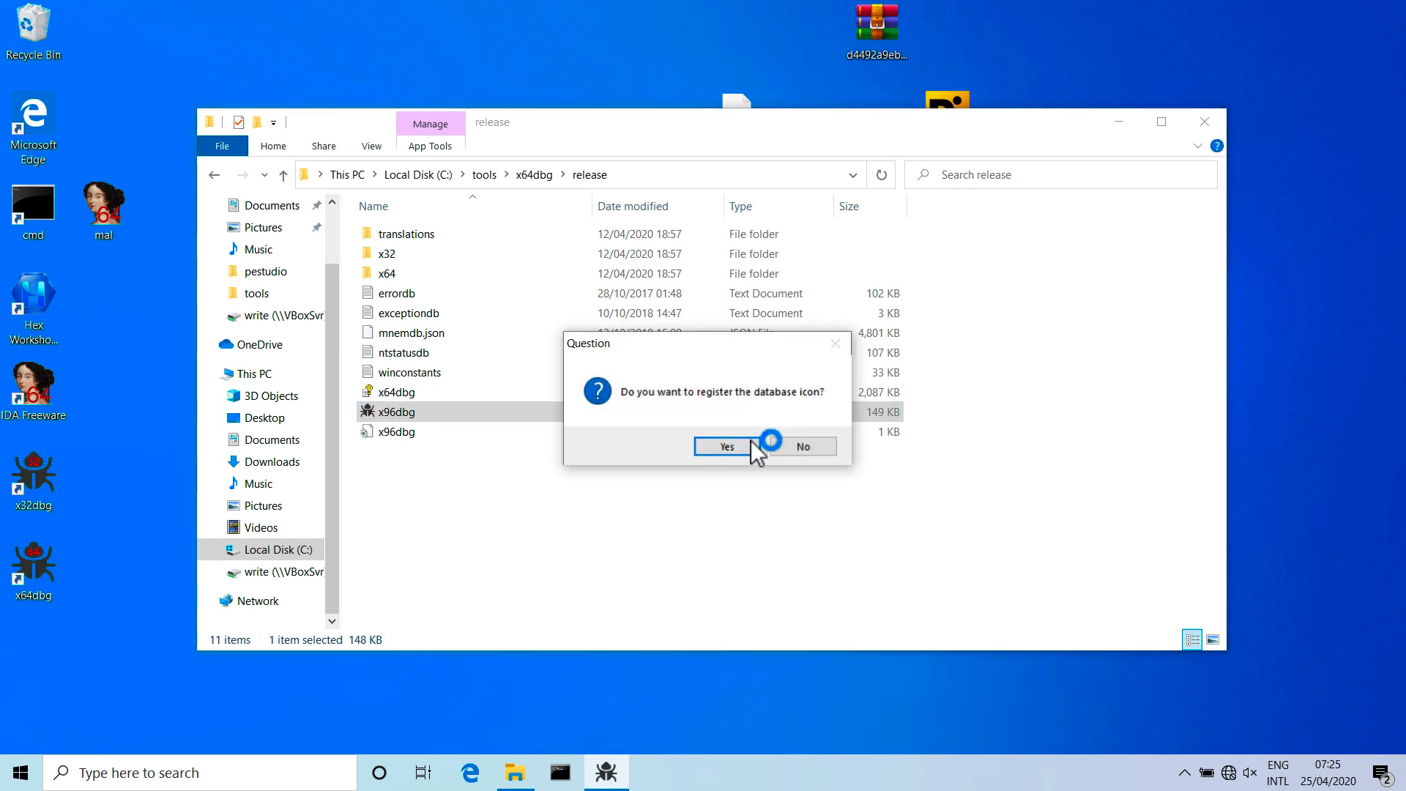
pyautogui.click(740, 451)
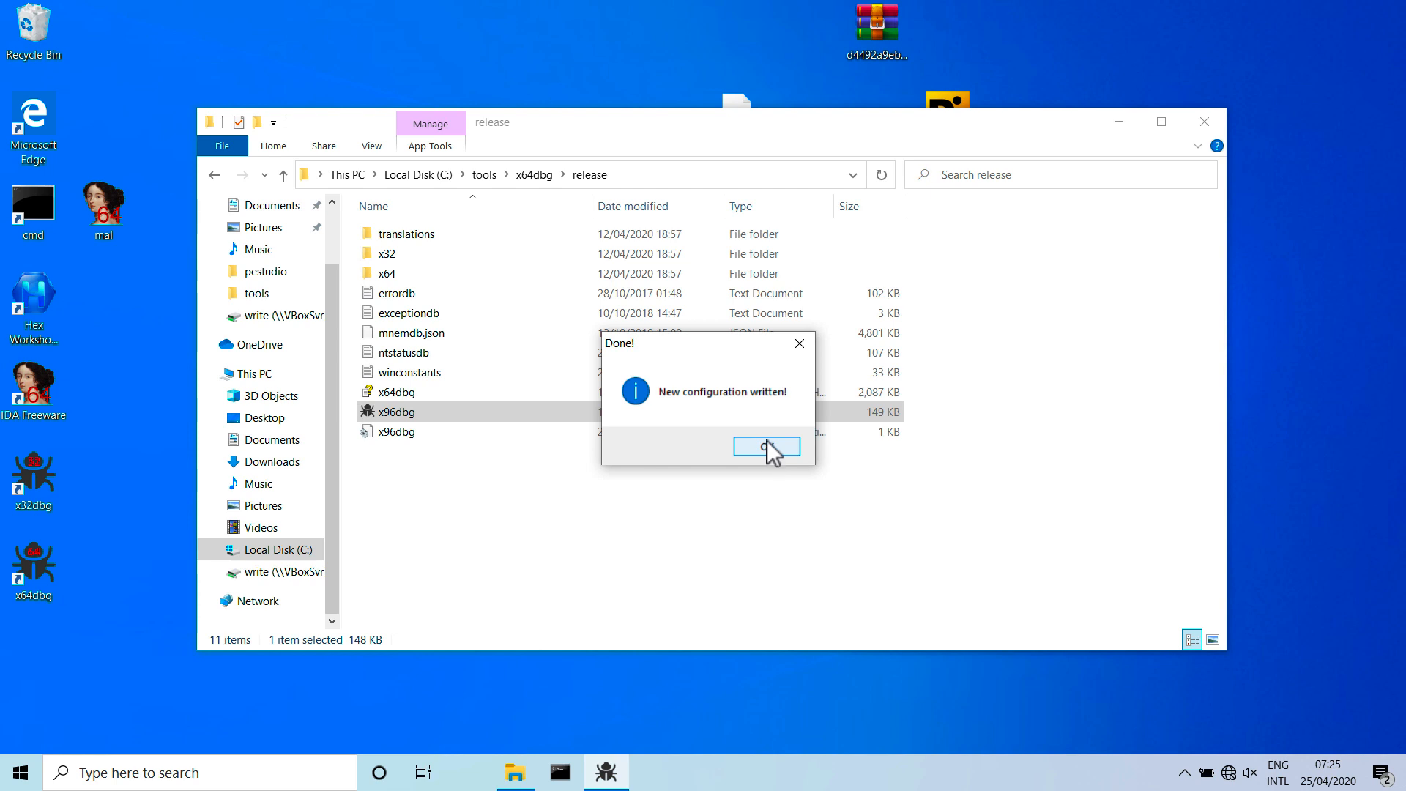
pyautogui.click(767, 446)
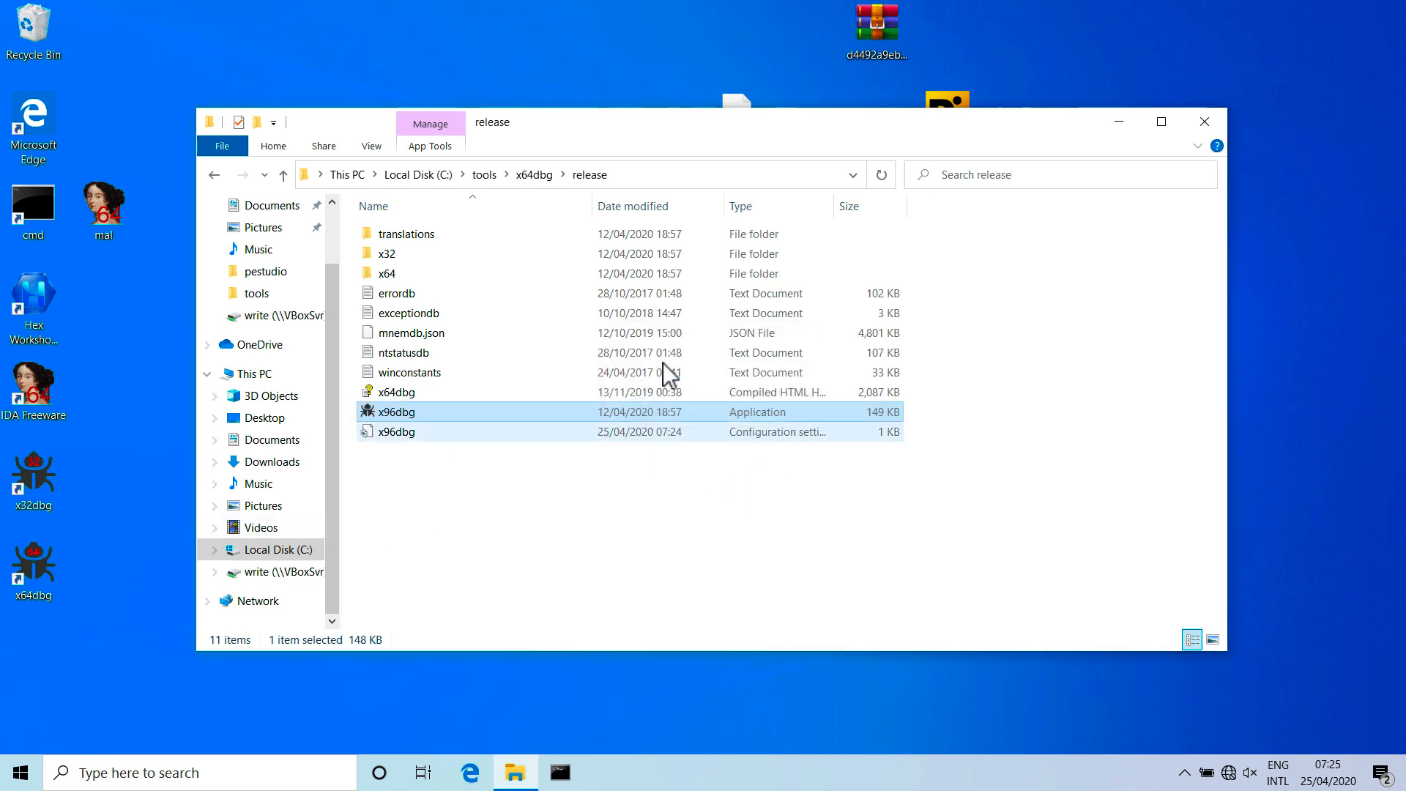
# Launch x32dbg with the folder window minimized and load the desktop file mal.ex_ into the debugger.
pyautogui.click(462, 255)
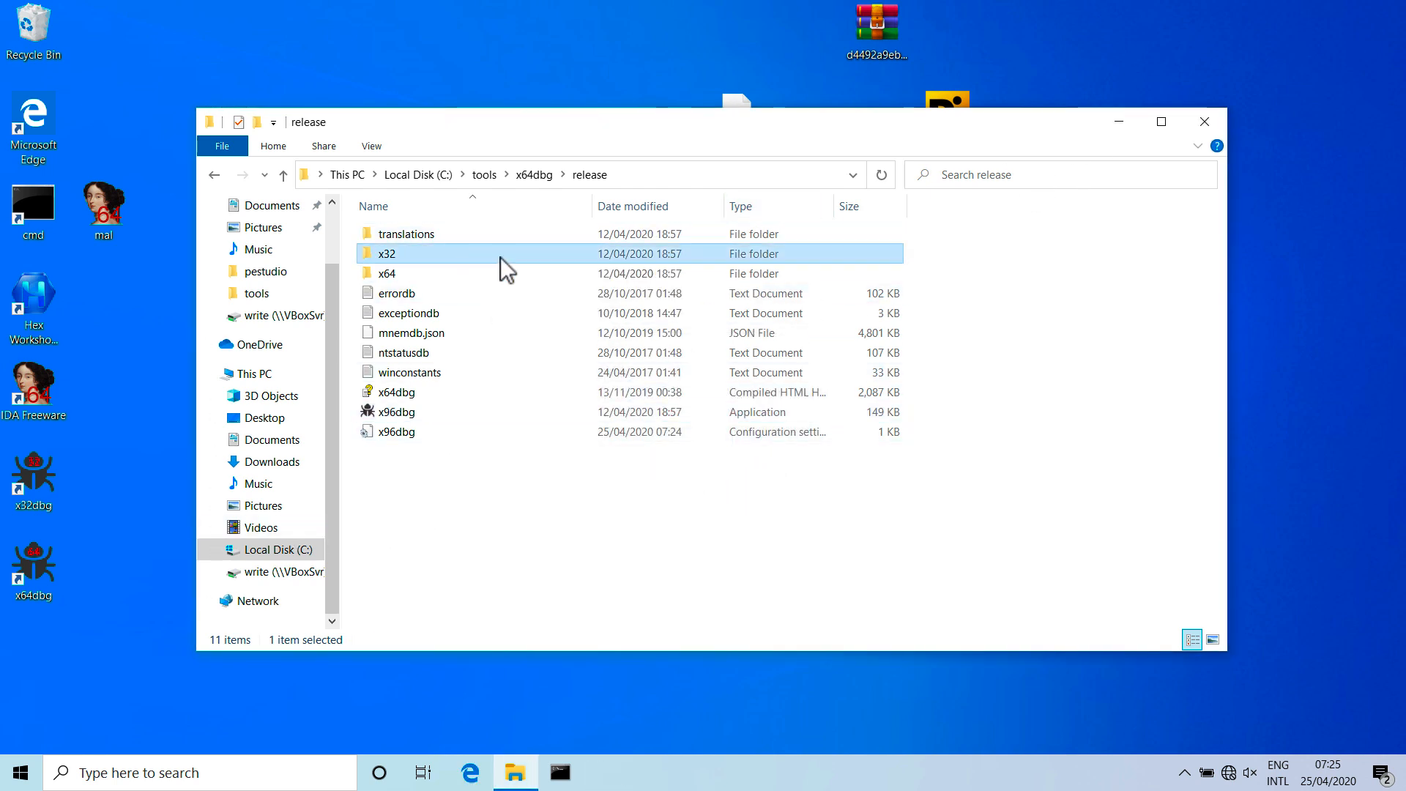
pyautogui.click(1113, 125)
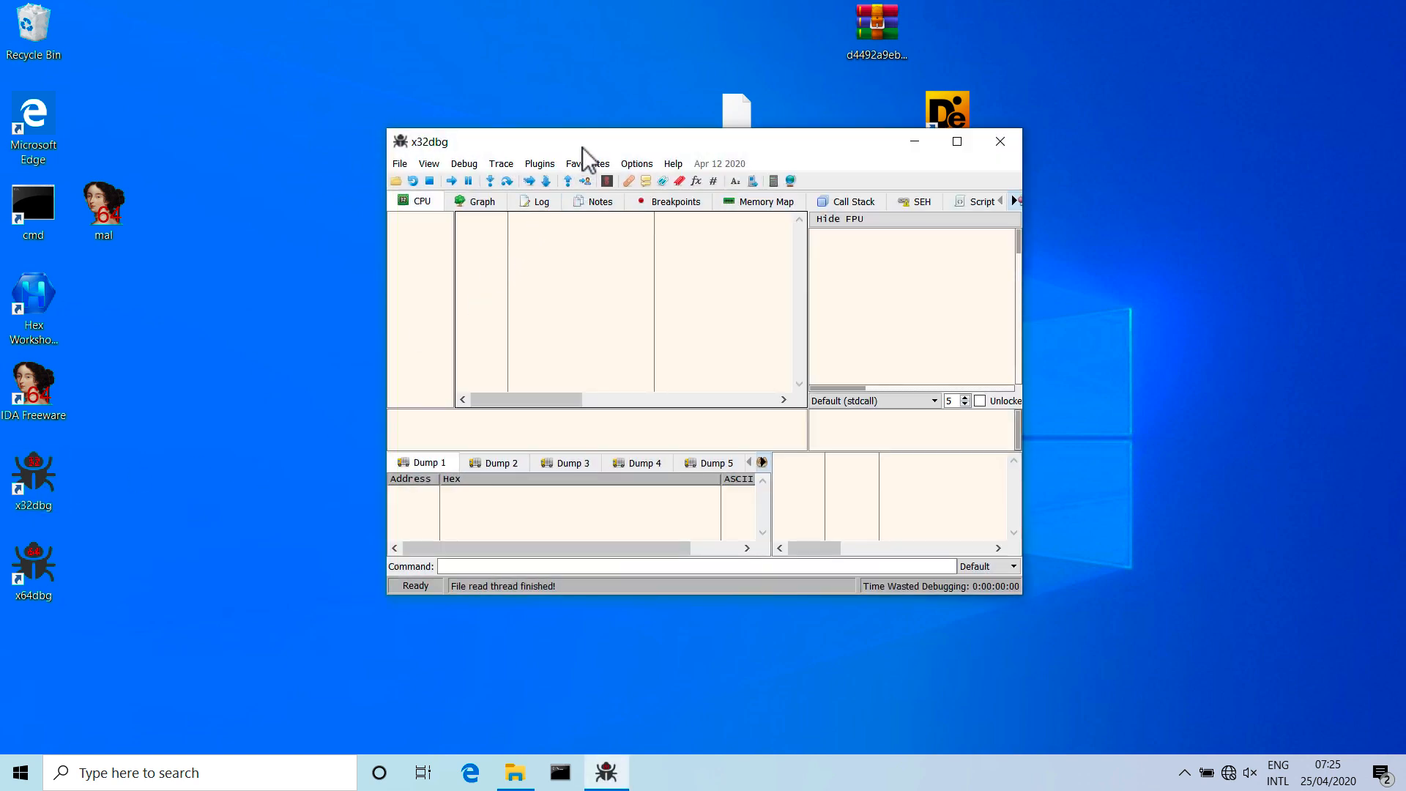
pyautogui.doubleClick(583, 142)
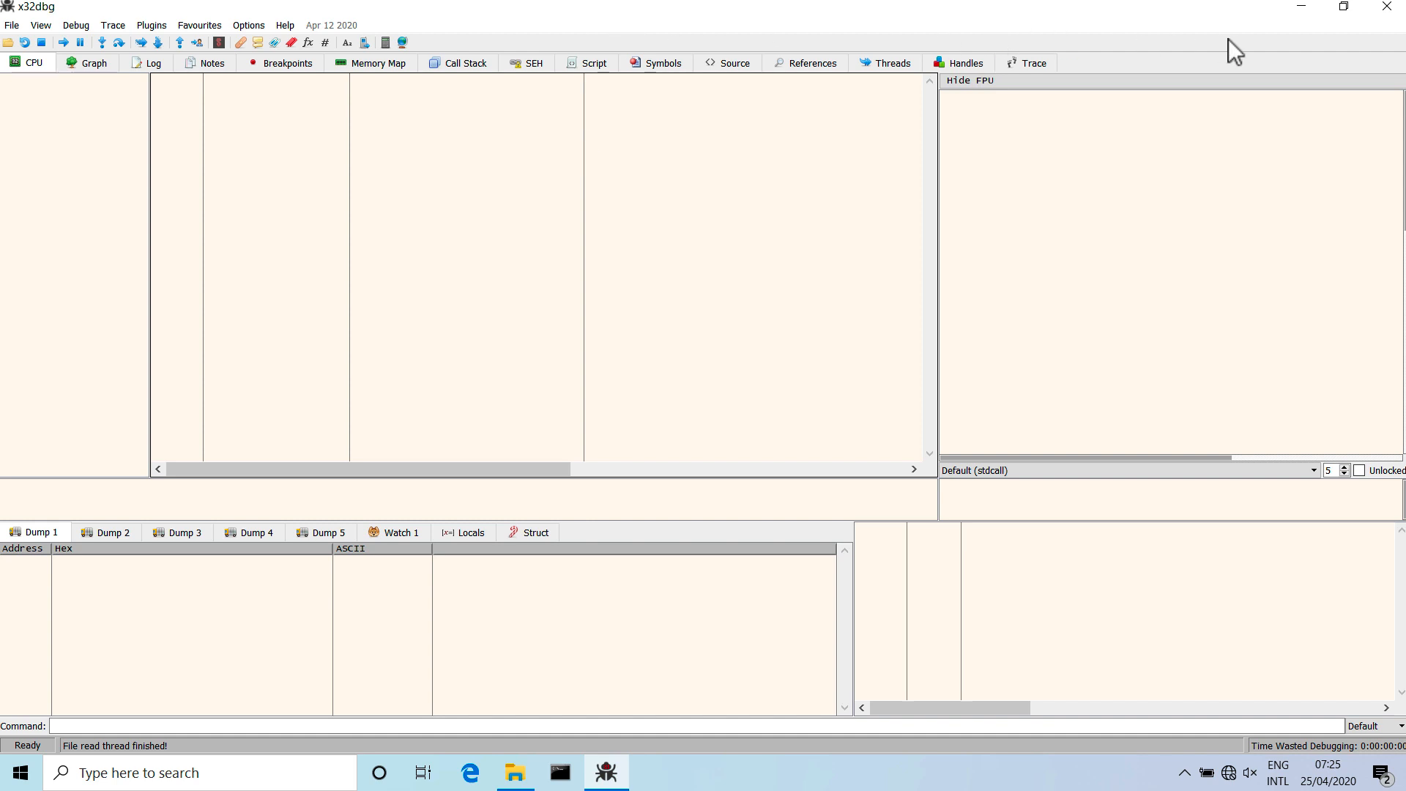
pyautogui.click(1344, 8)
pyautogui.moveTo(867, 139); pyautogui.dragTo(881, 236)
pyautogui.moveTo(814, 205); pyautogui.dragTo(705, 367)
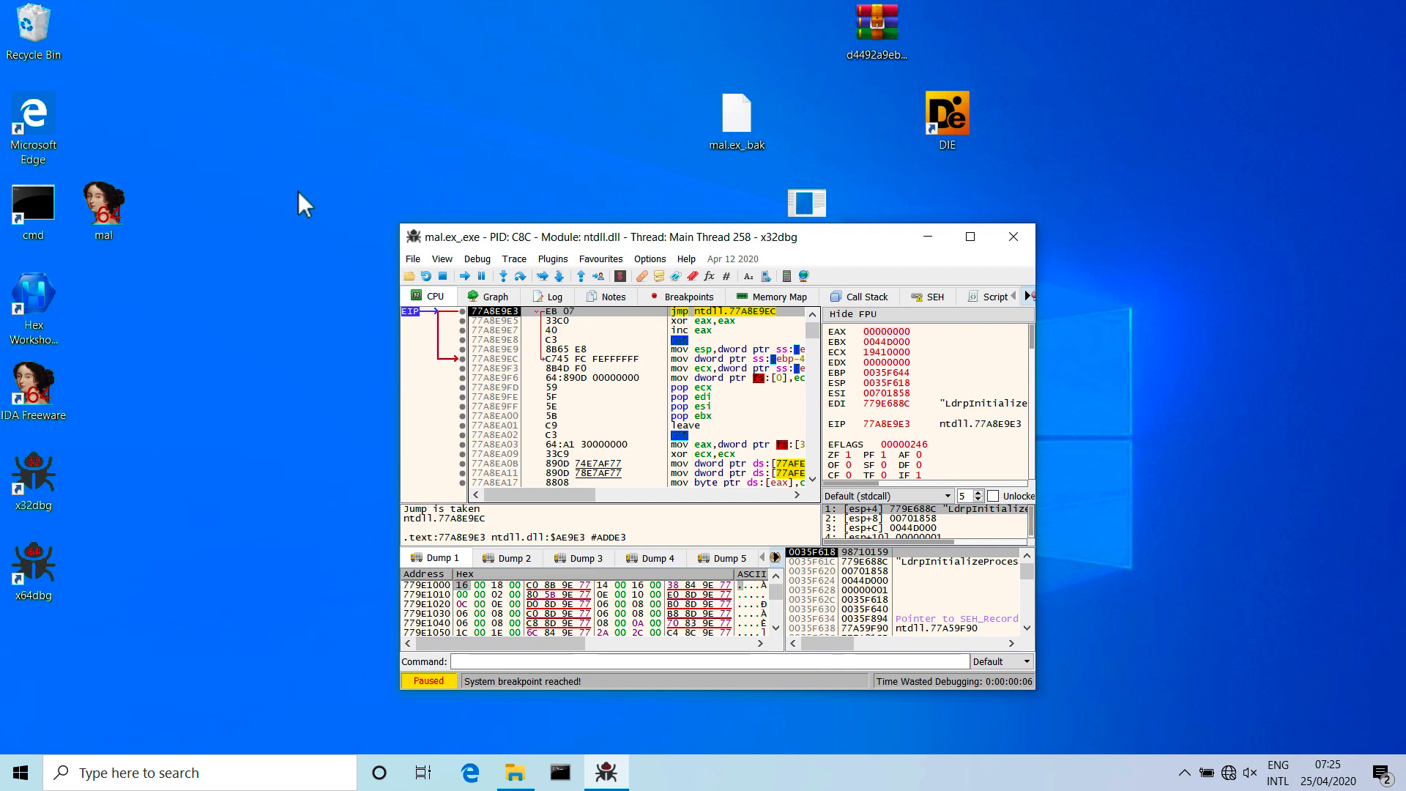
# Open the mal database from the desktop in IDA and display its list of patched bytes.
pyautogui.click(115, 216)
pyautogui.doubleClick(115, 215)
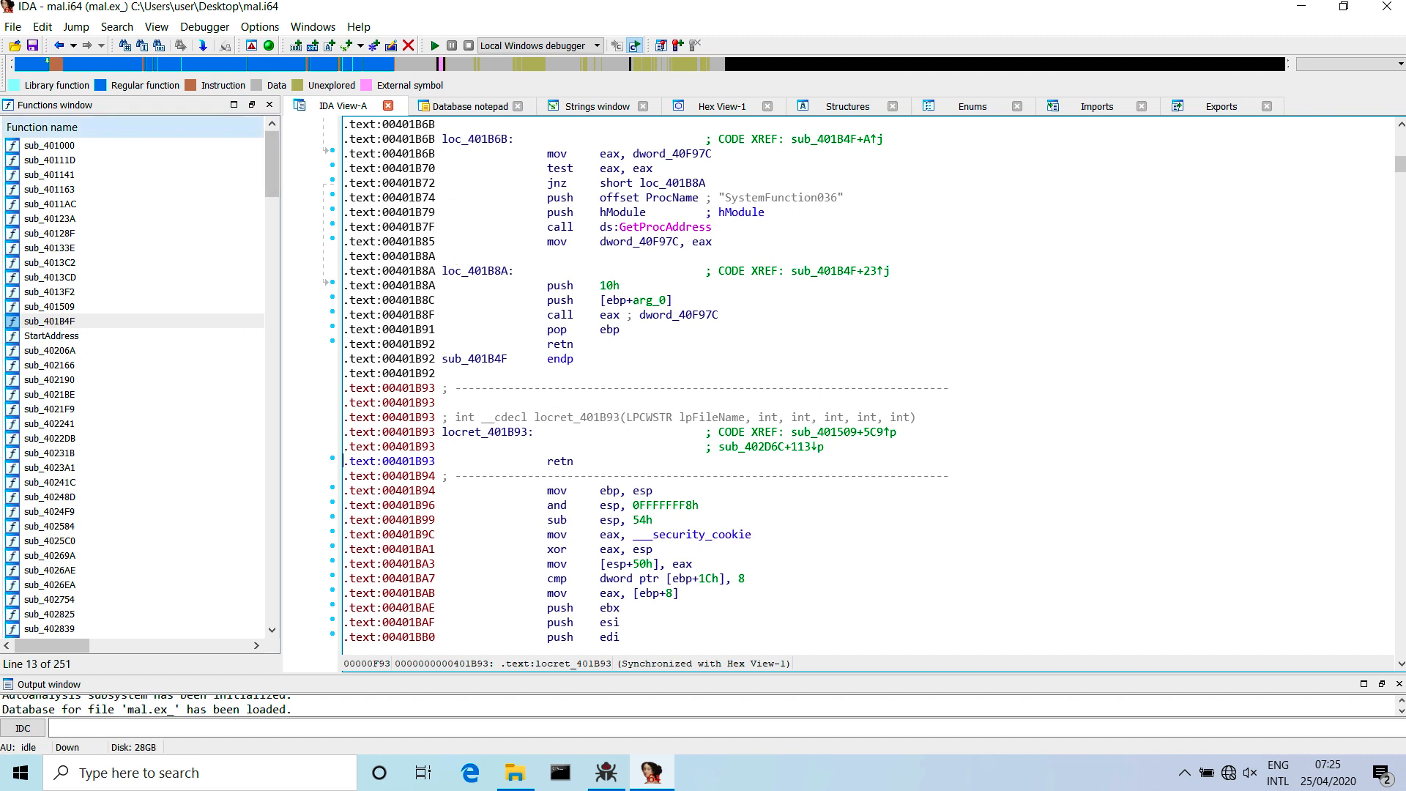
pyautogui.click(43, 26)
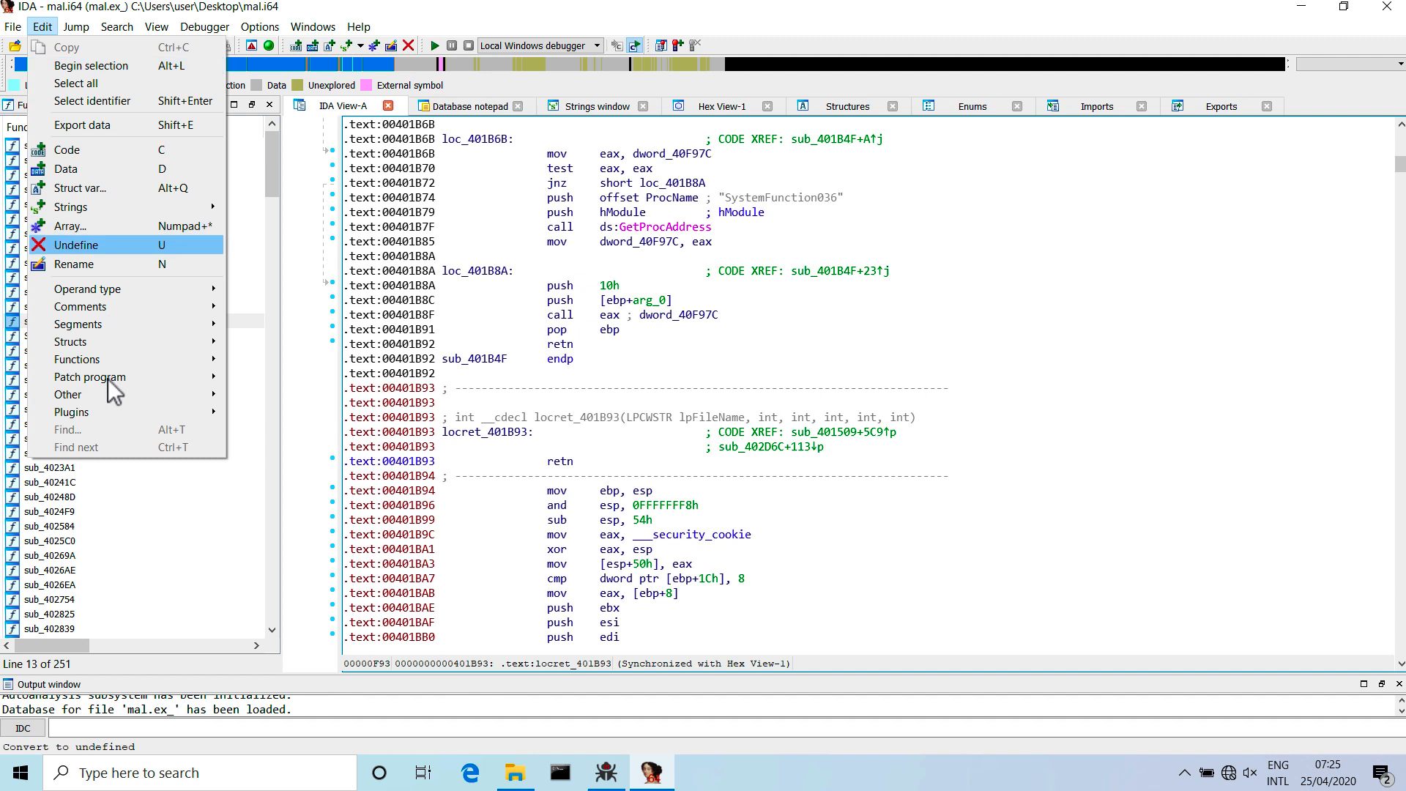
pyautogui.moveTo(108, 379)
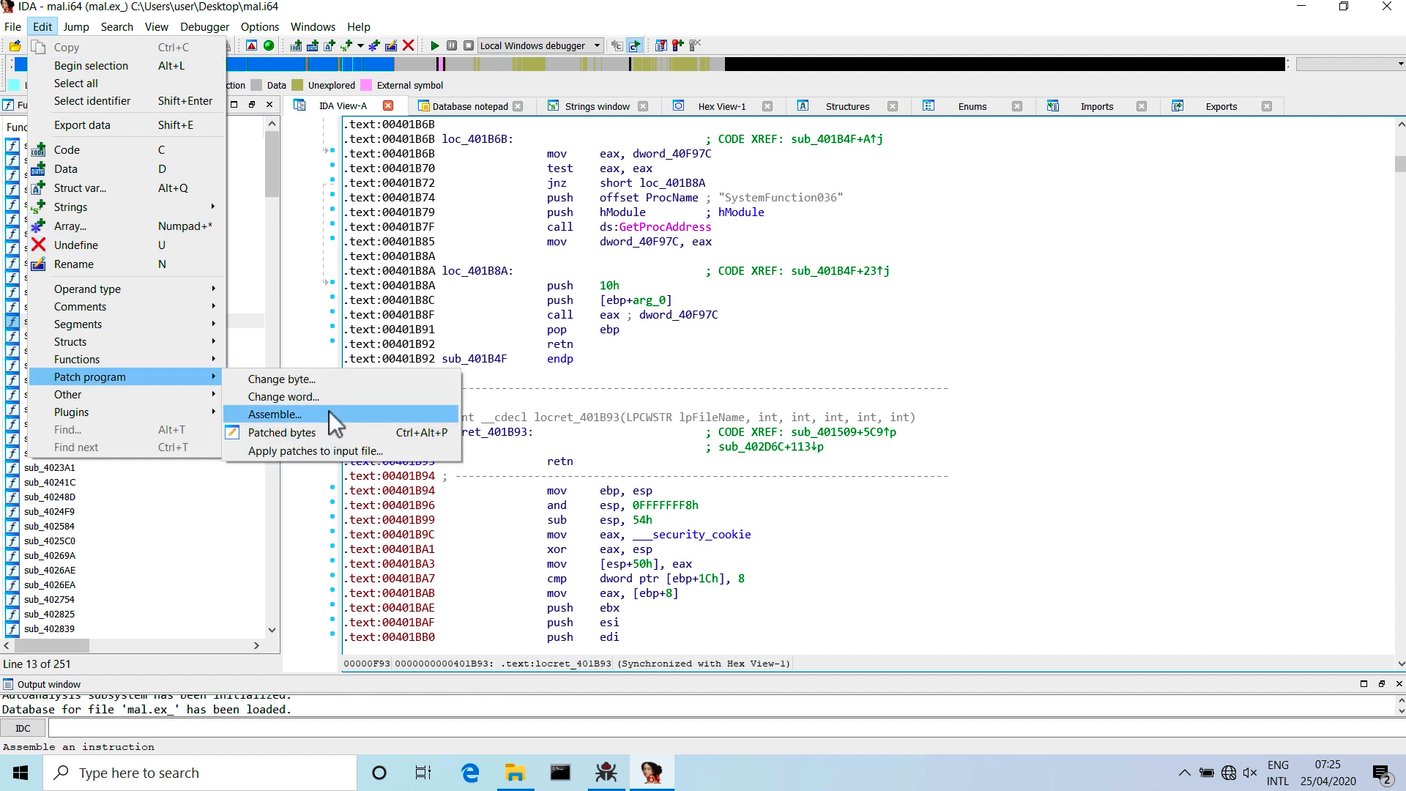
pyautogui.click(336, 434)
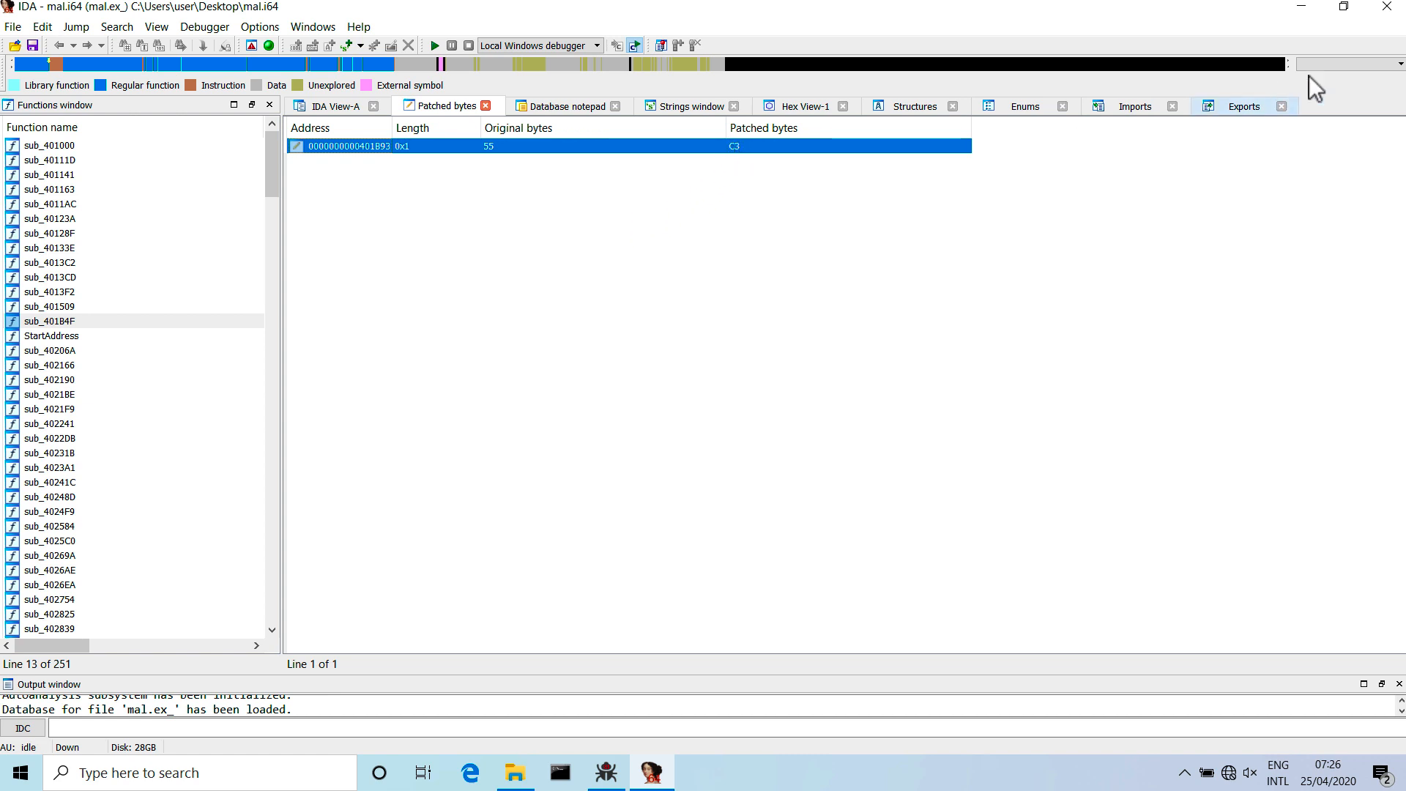
# Recheck the patched byte's address in IDA, minimize it and maximize the x32dbg window.
pyautogui.click(1307, 8)
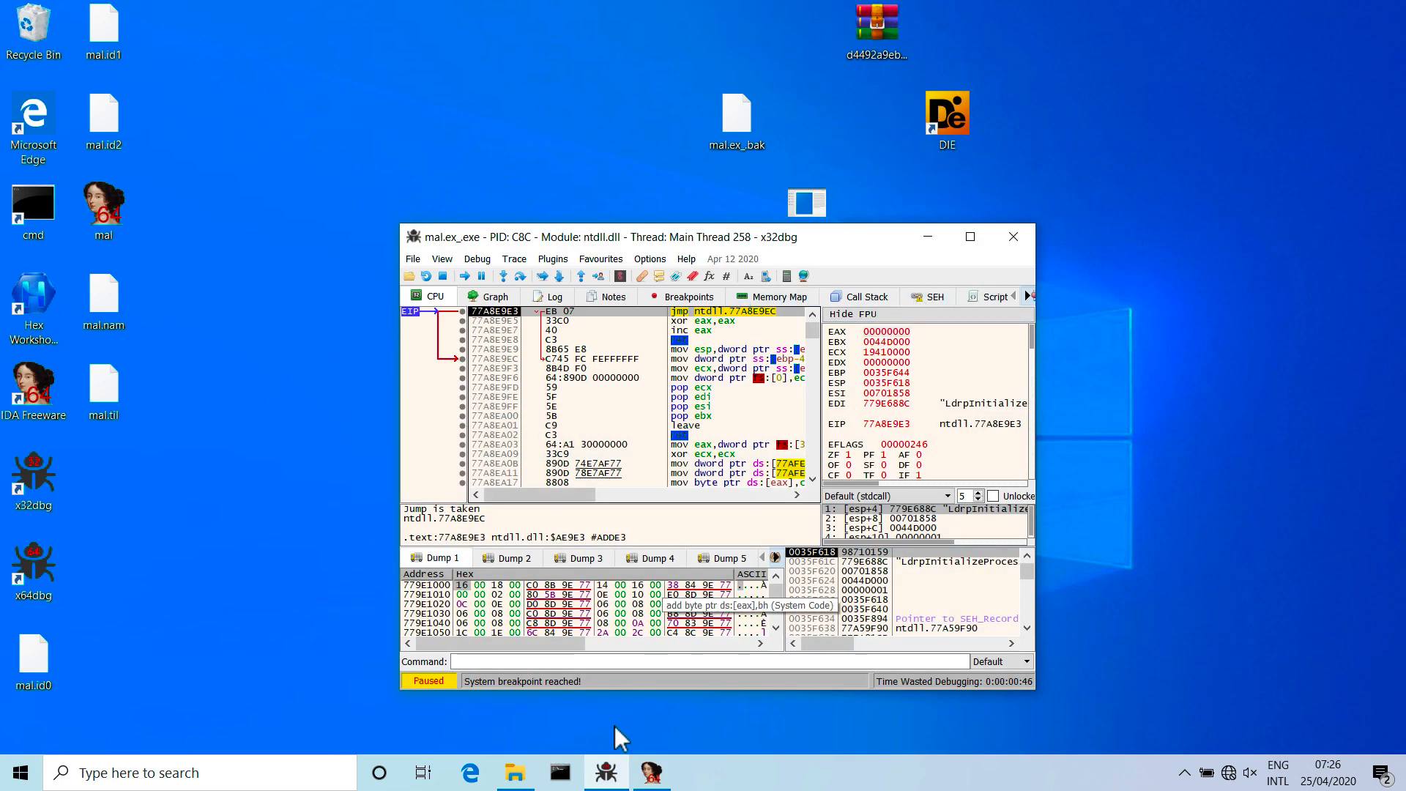
pyautogui.click(650, 773)
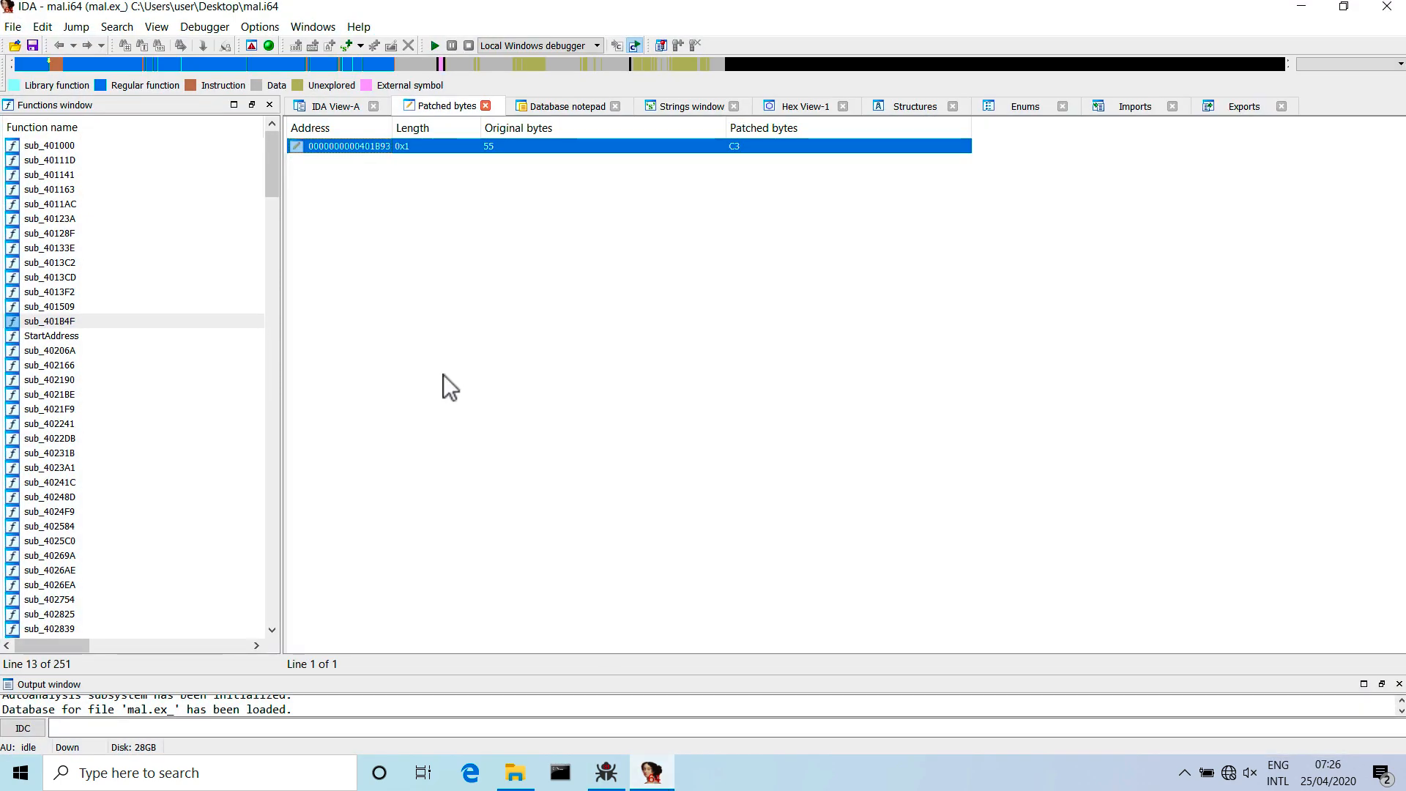
pyautogui.click(648, 770)
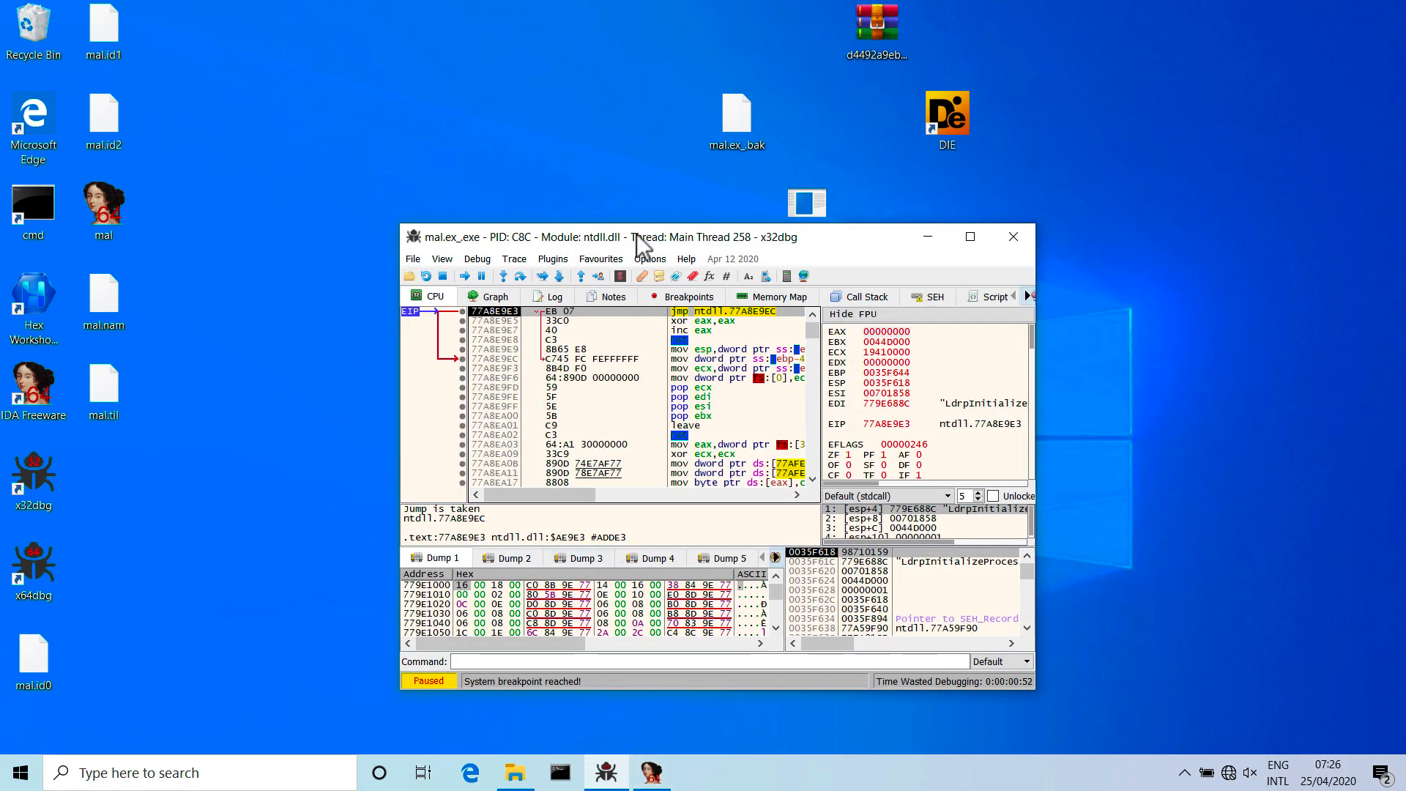
pyautogui.doubleClick(639, 242)
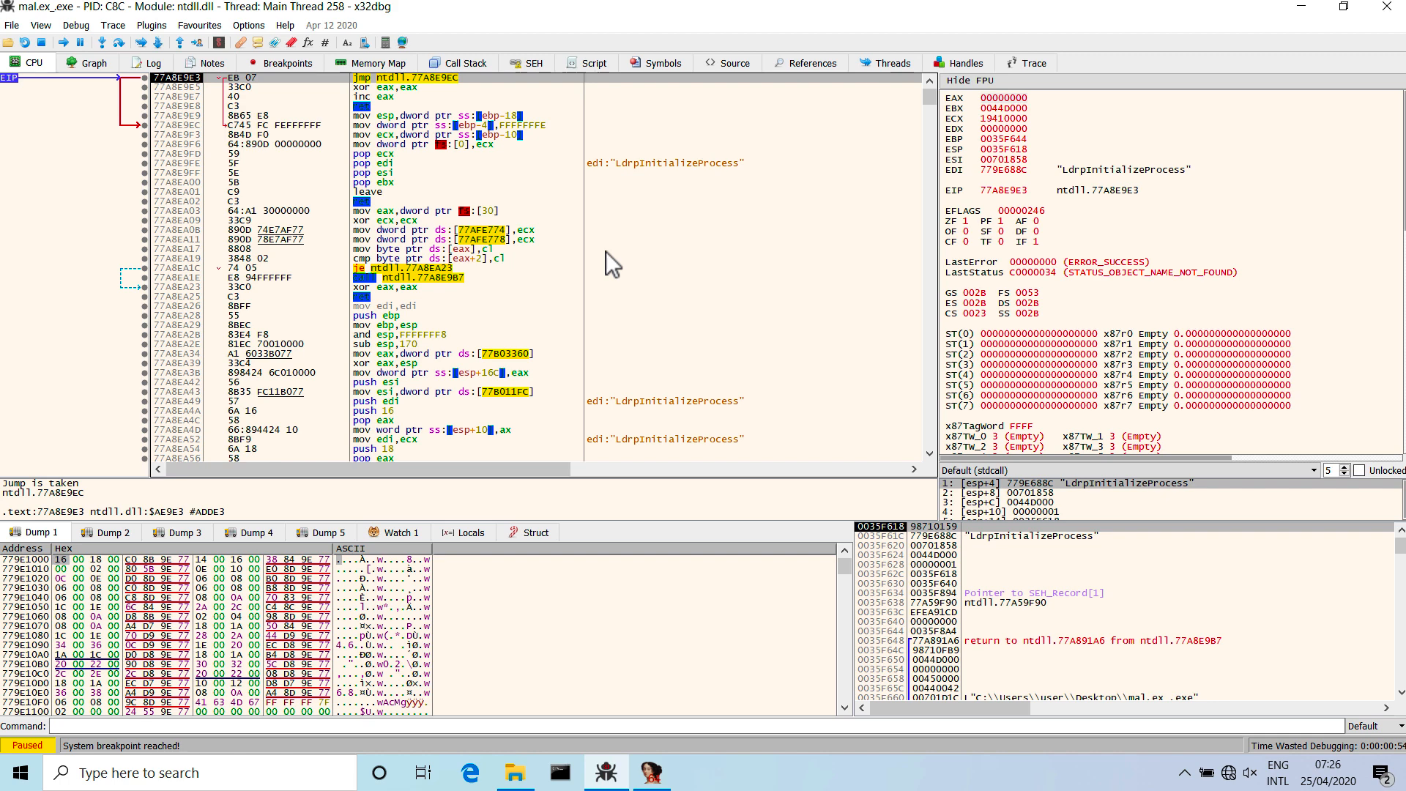
# Try to go to address 401b93 in the disassembly while paused at the system breakpoint.
pyautogui.click(606, 252)
pyautogui.hotkey('ctrl', 'g')
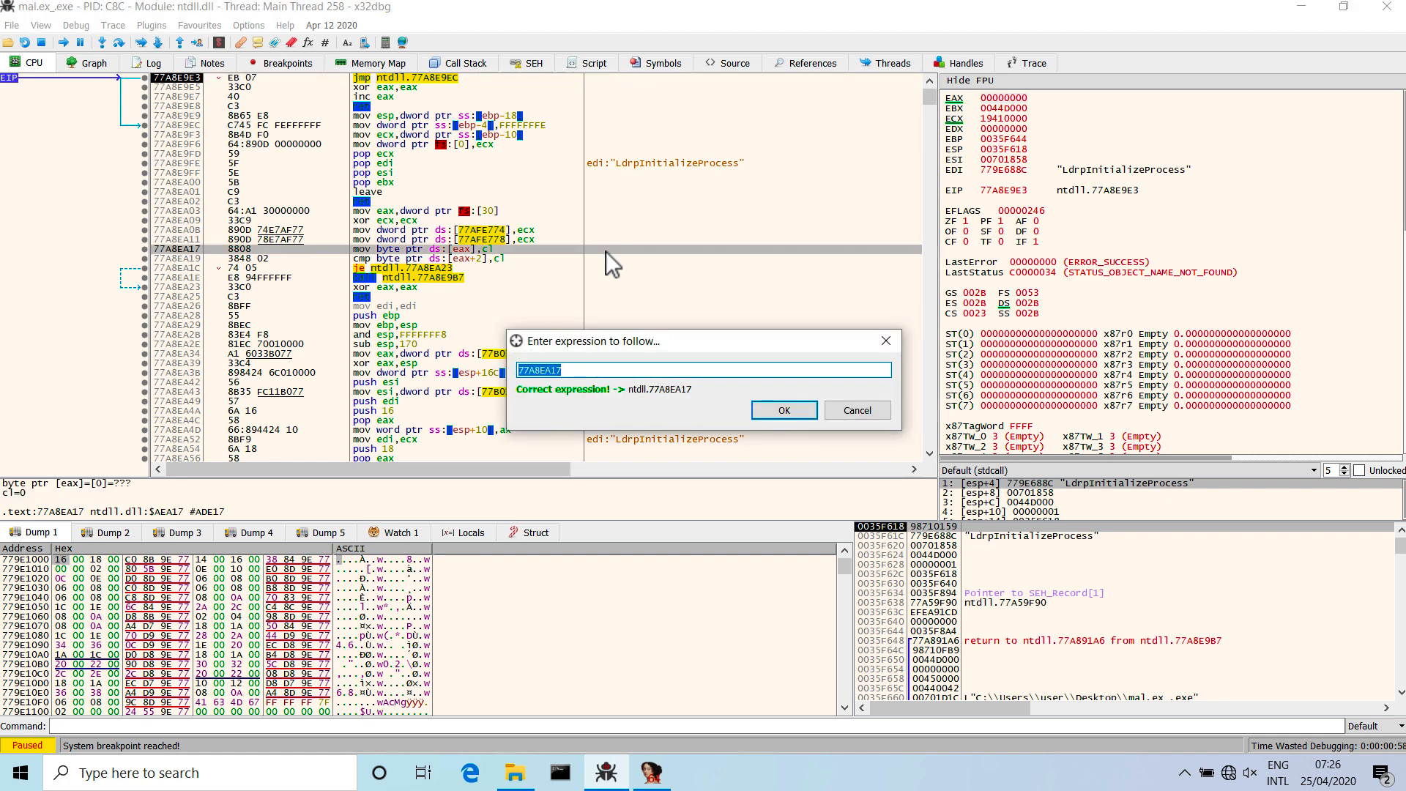
pyautogui.write('401')
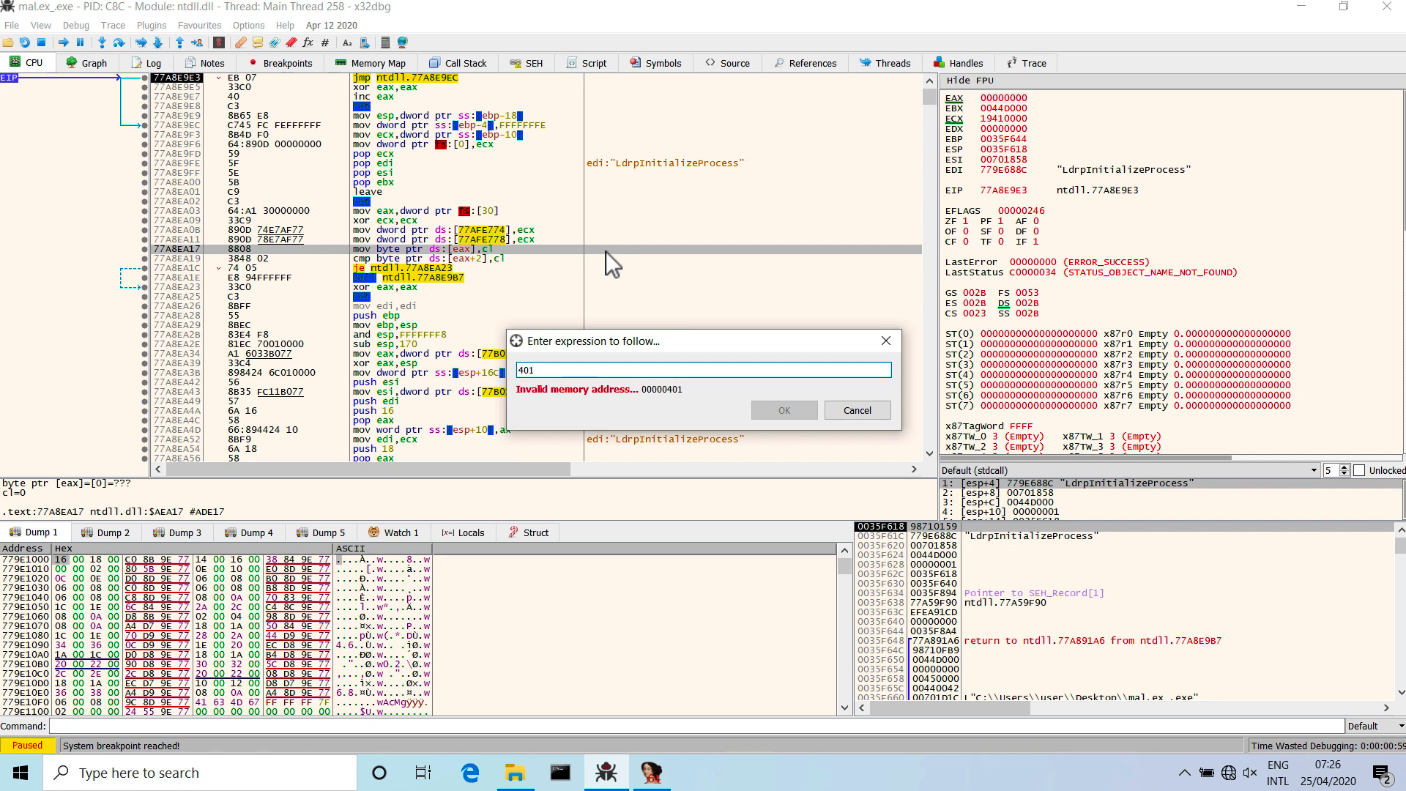
pyautogui.write('b93')
pyautogui.click(845, 411)
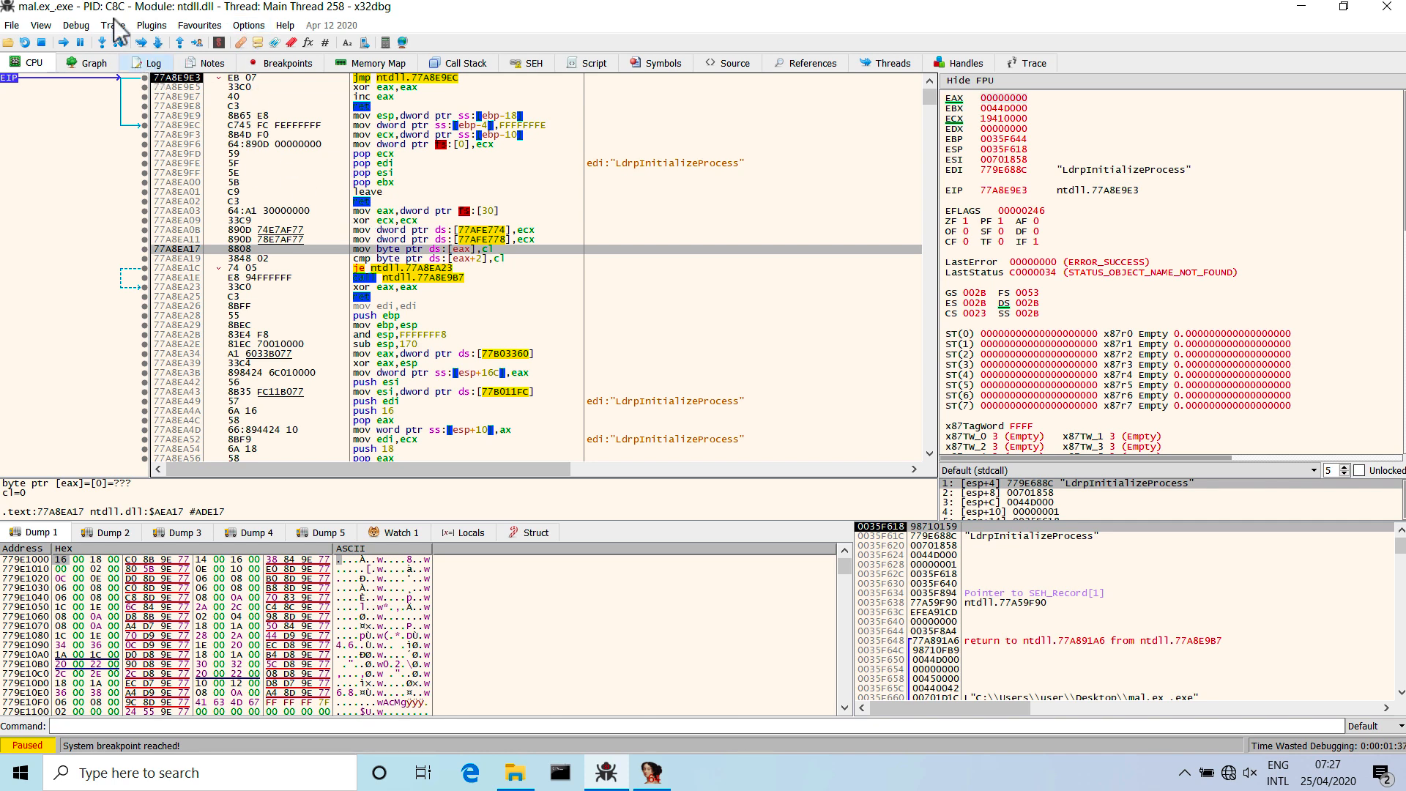
# Disable breaking on System Breakpoint in the x32dbg preferences, save, and restart debugging mal.ex_.
pyautogui.click(248, 25)
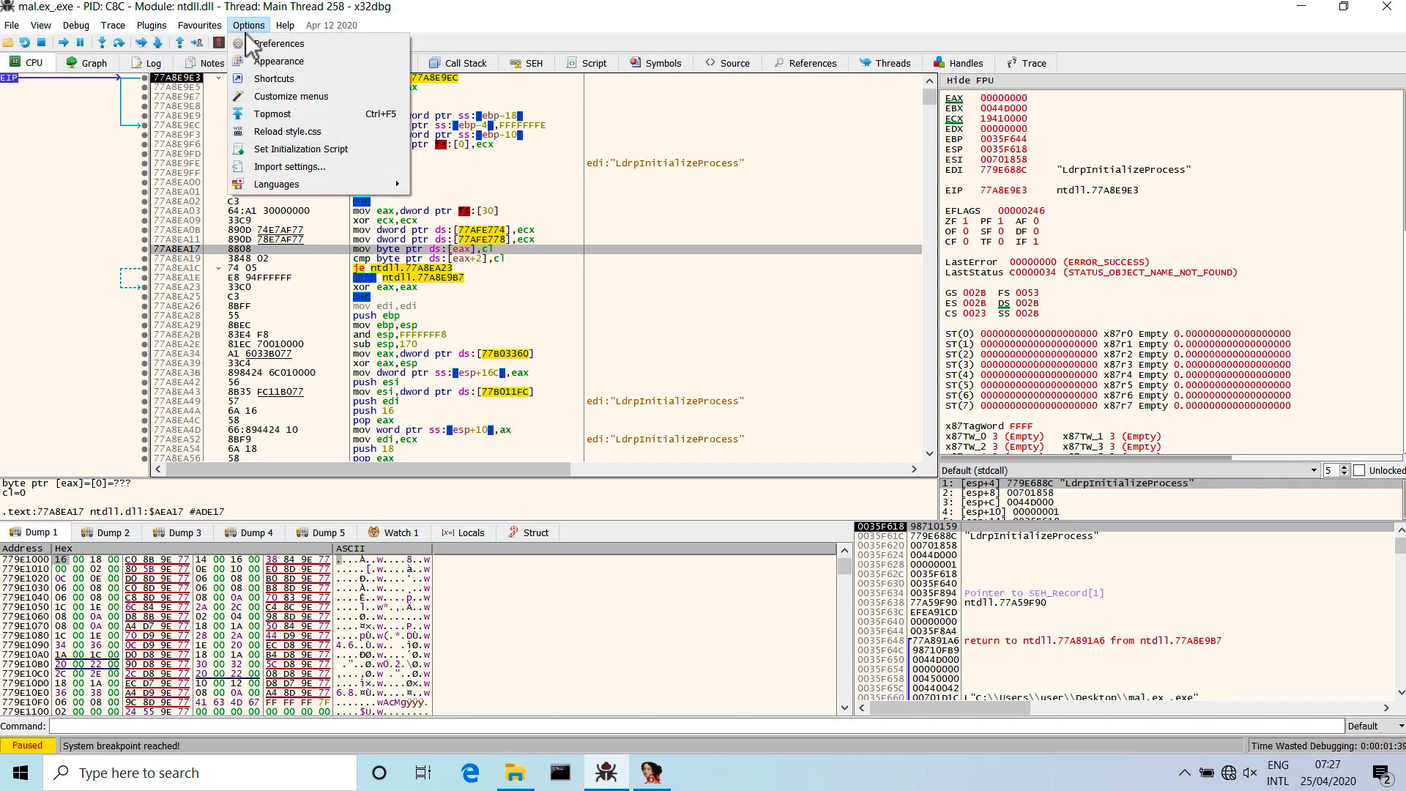
pyautogui.click(275, 41)
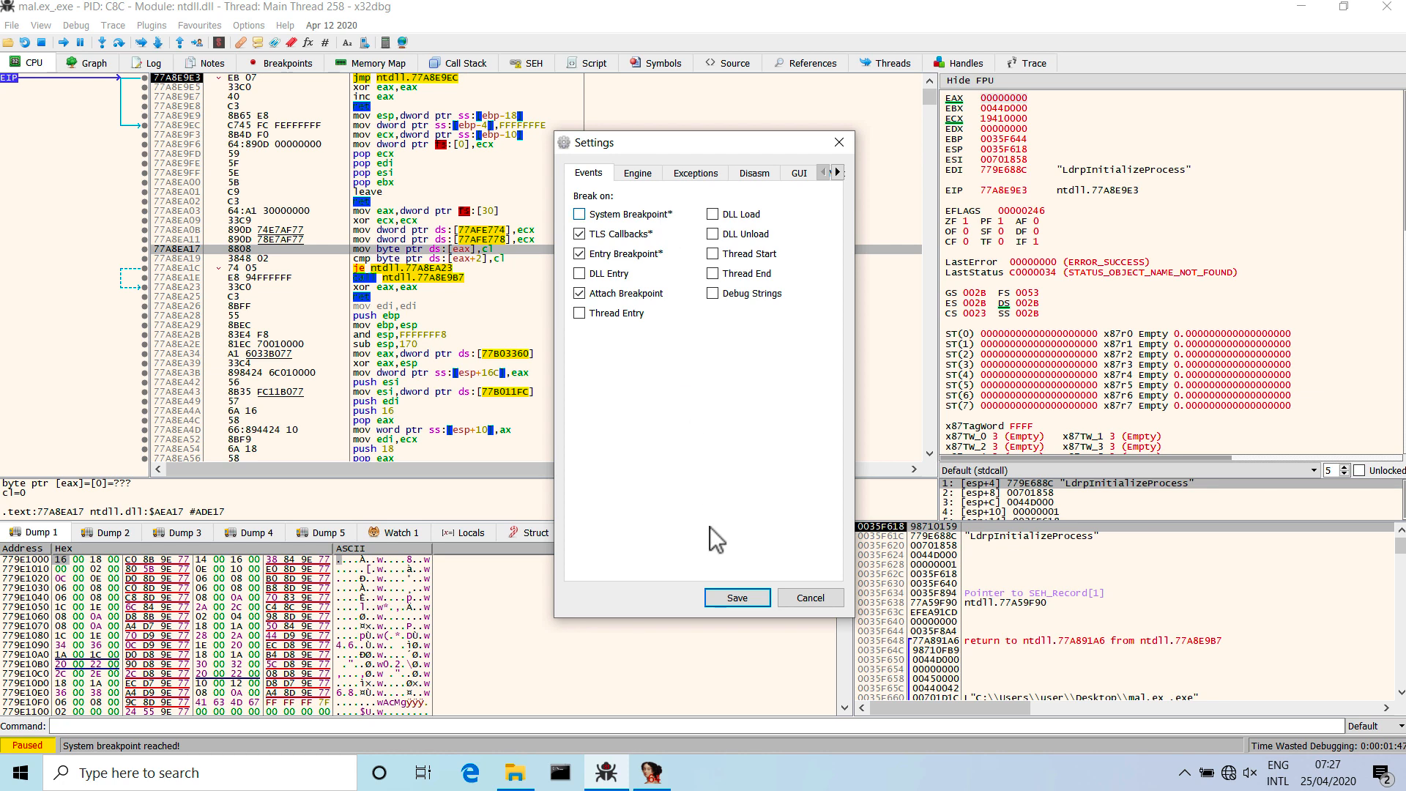
pyautogui.click(732, 597)
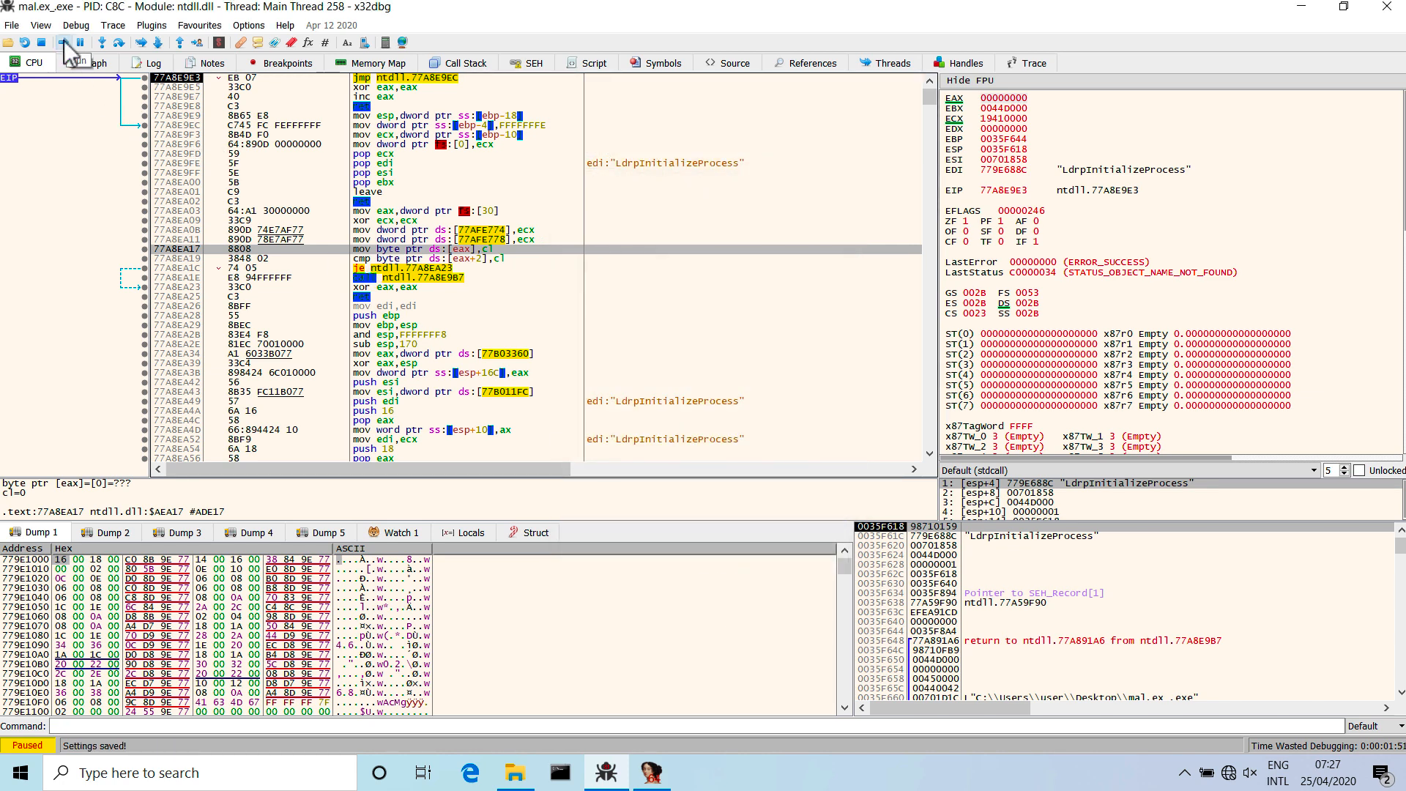
pyautogui.click(24, 42)
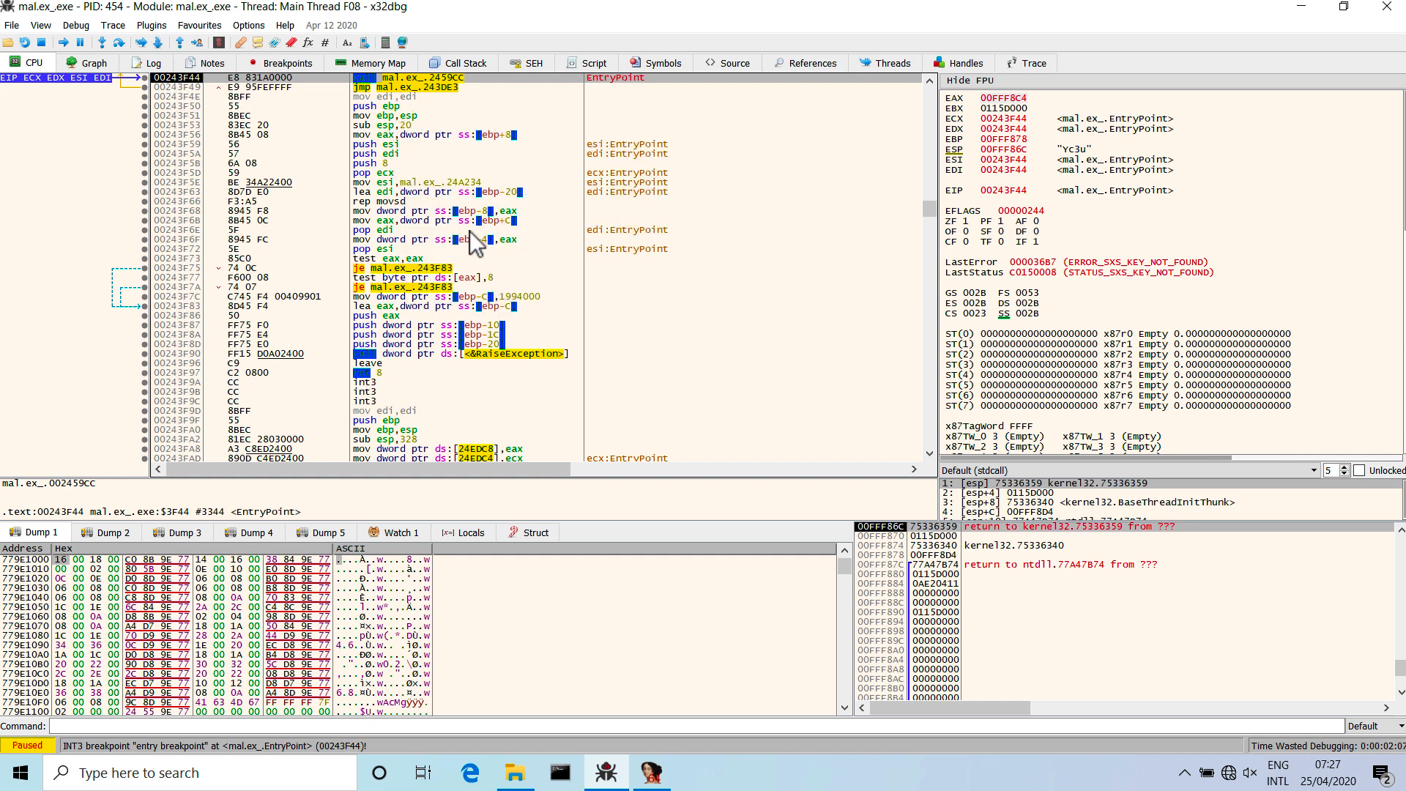
# Check the patched address in IDA again and try to go to 401b93 from the entry point in x32dbg.
pyautogui.hotkey('ctrl', 'g')
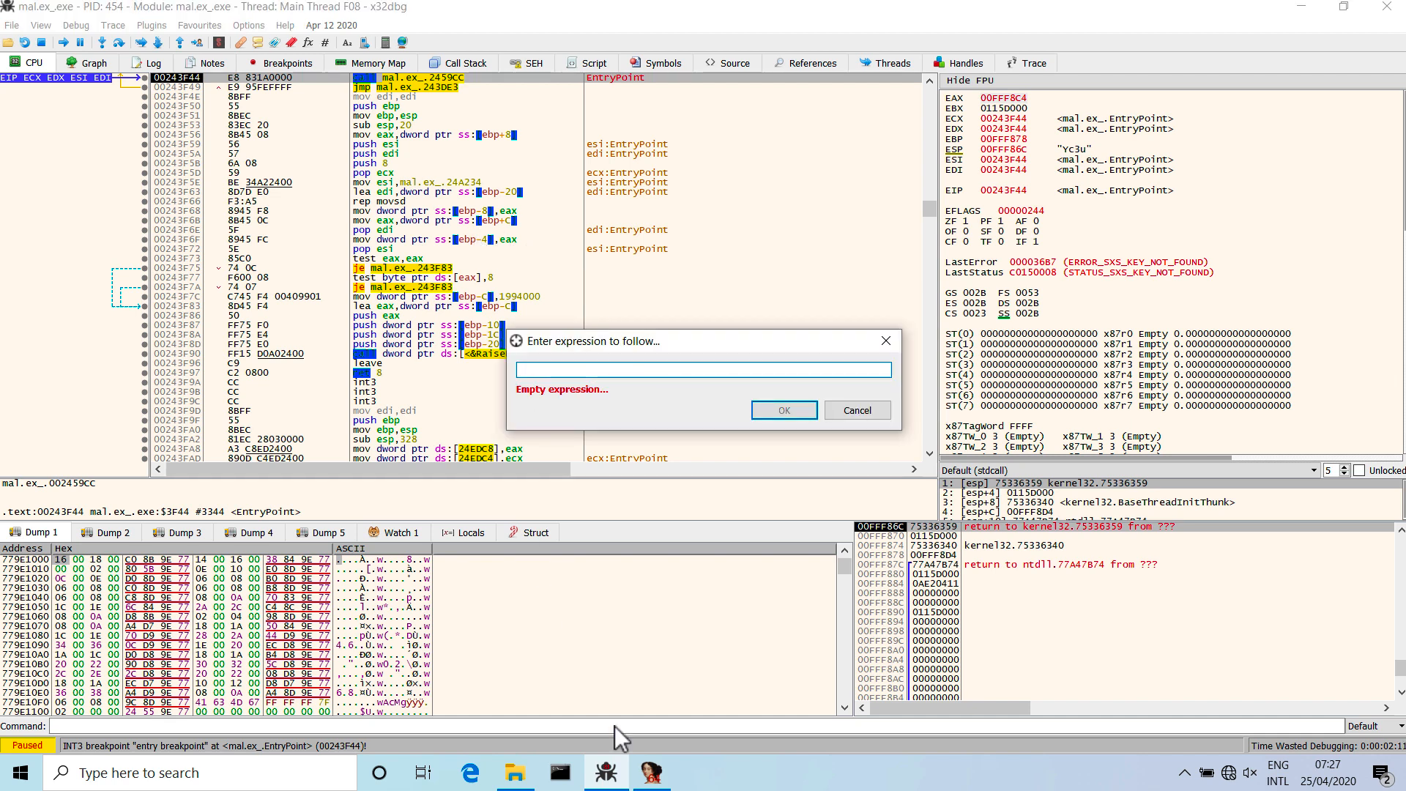
pyautogui.click(663, 775)
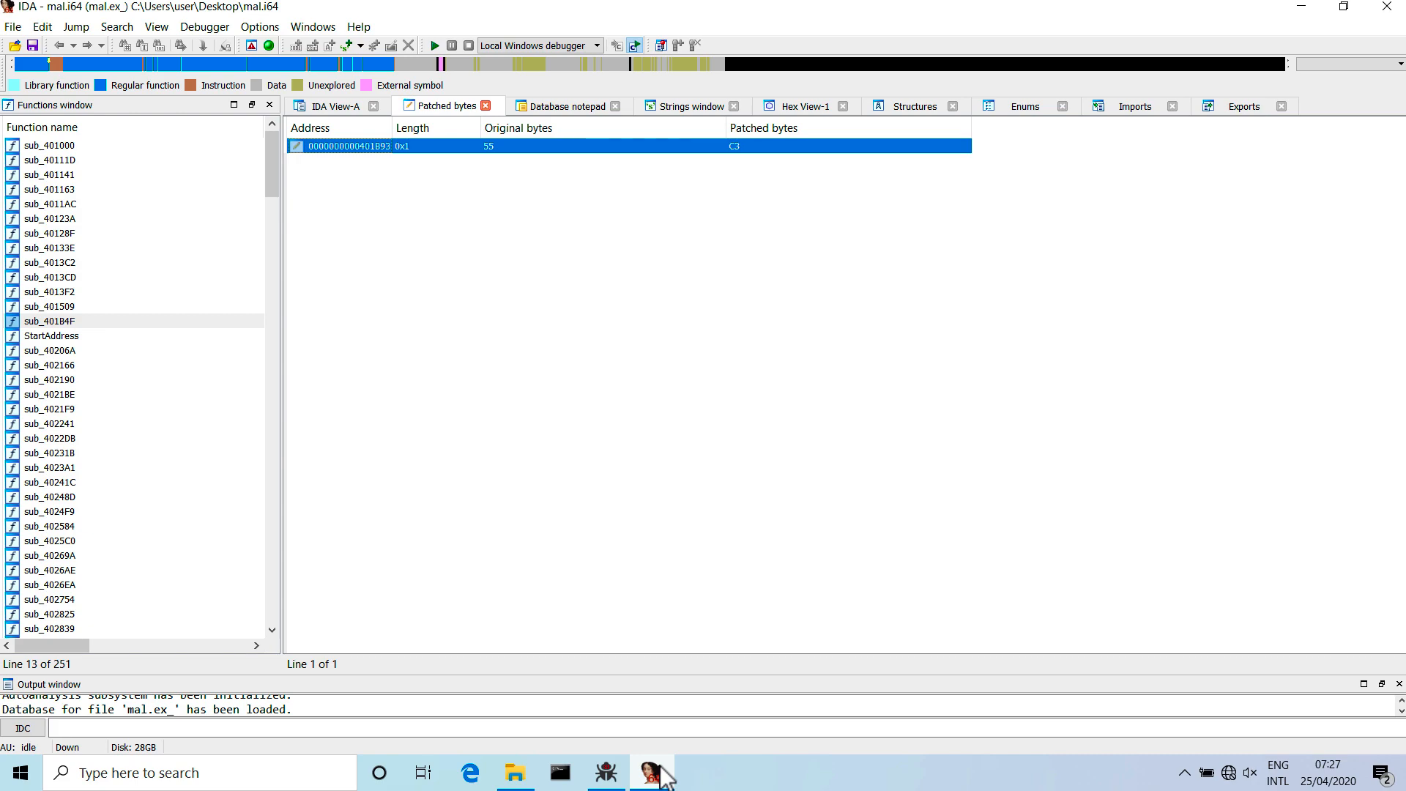
pyautogui.click(661, 774)
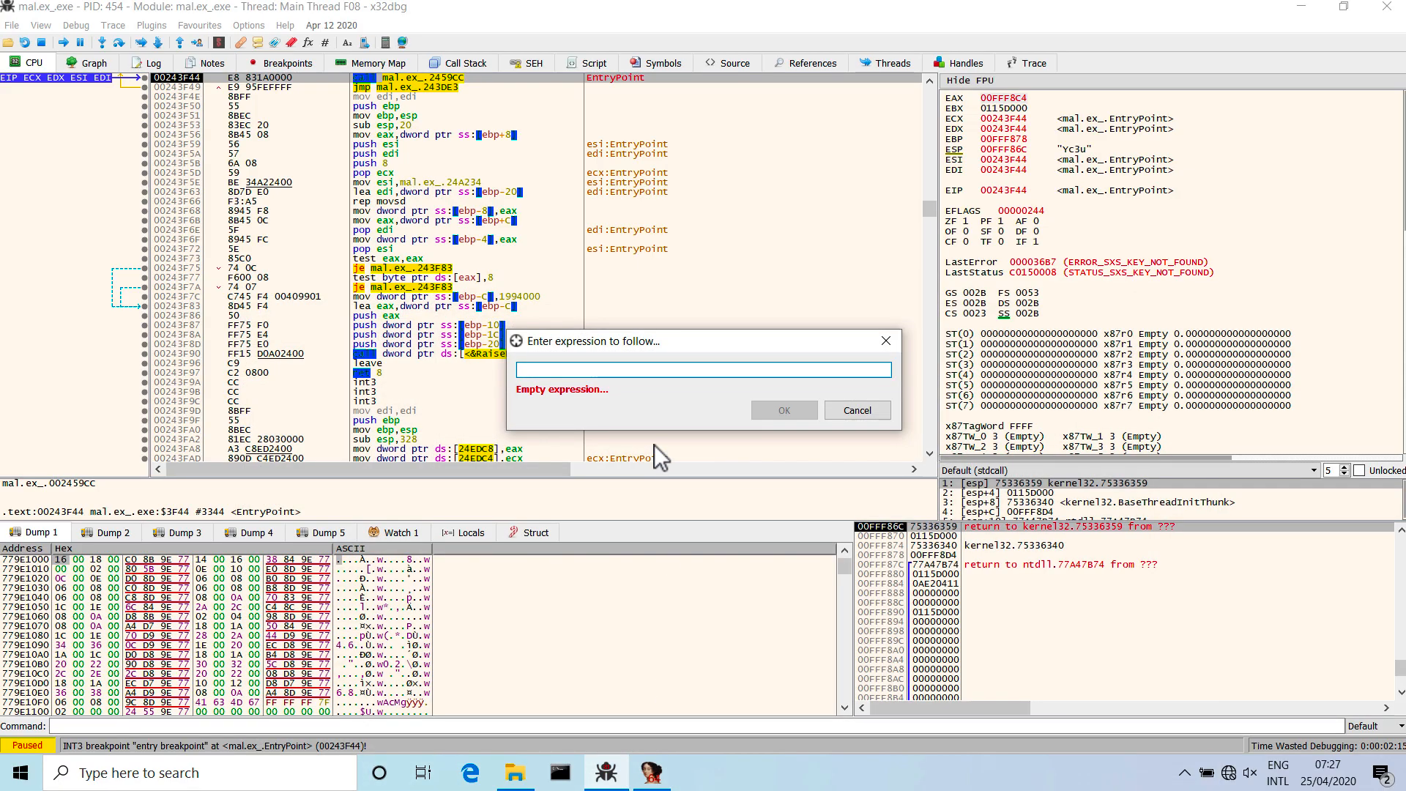
pyautogui.write('40')
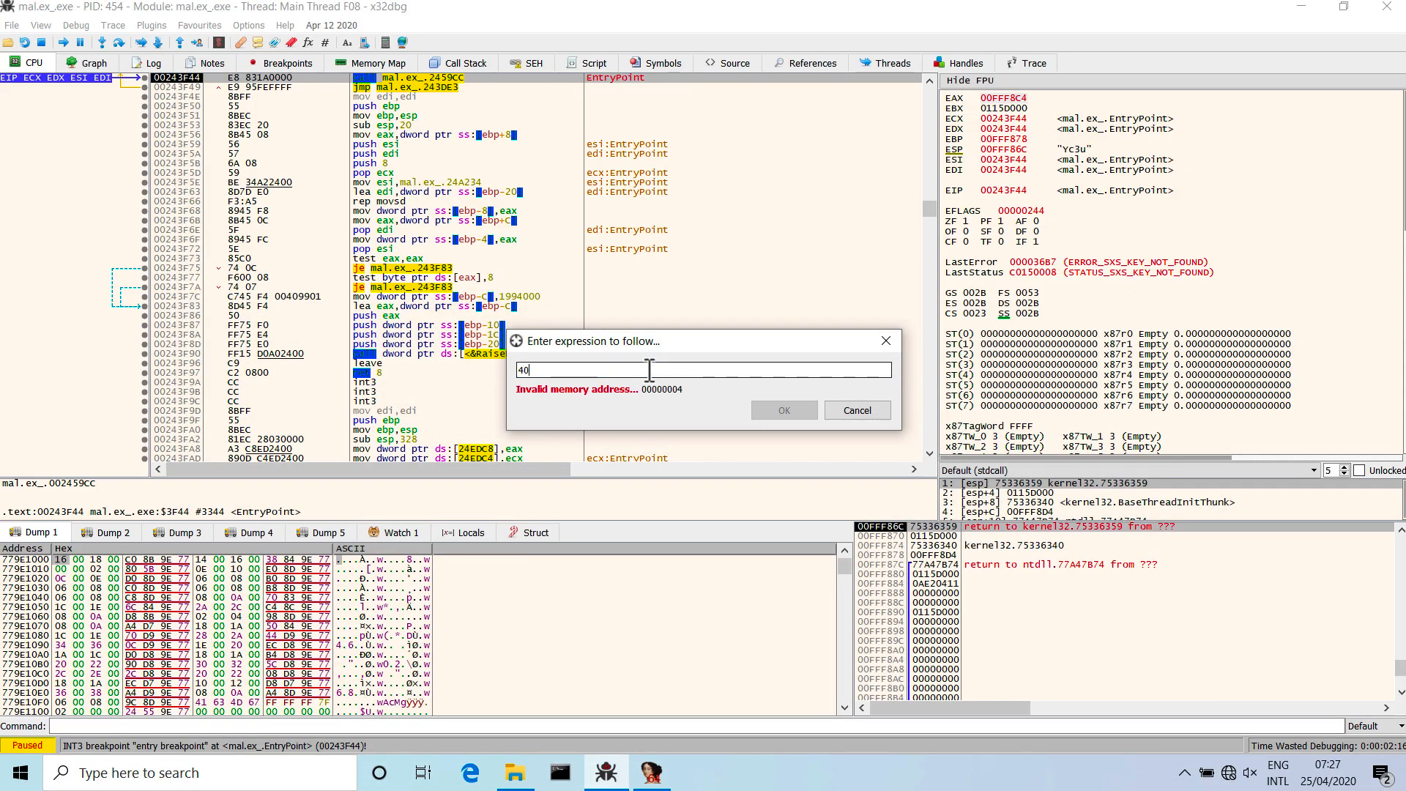
pyautogui.write('1b93')
pyautogui.click(841, 414)
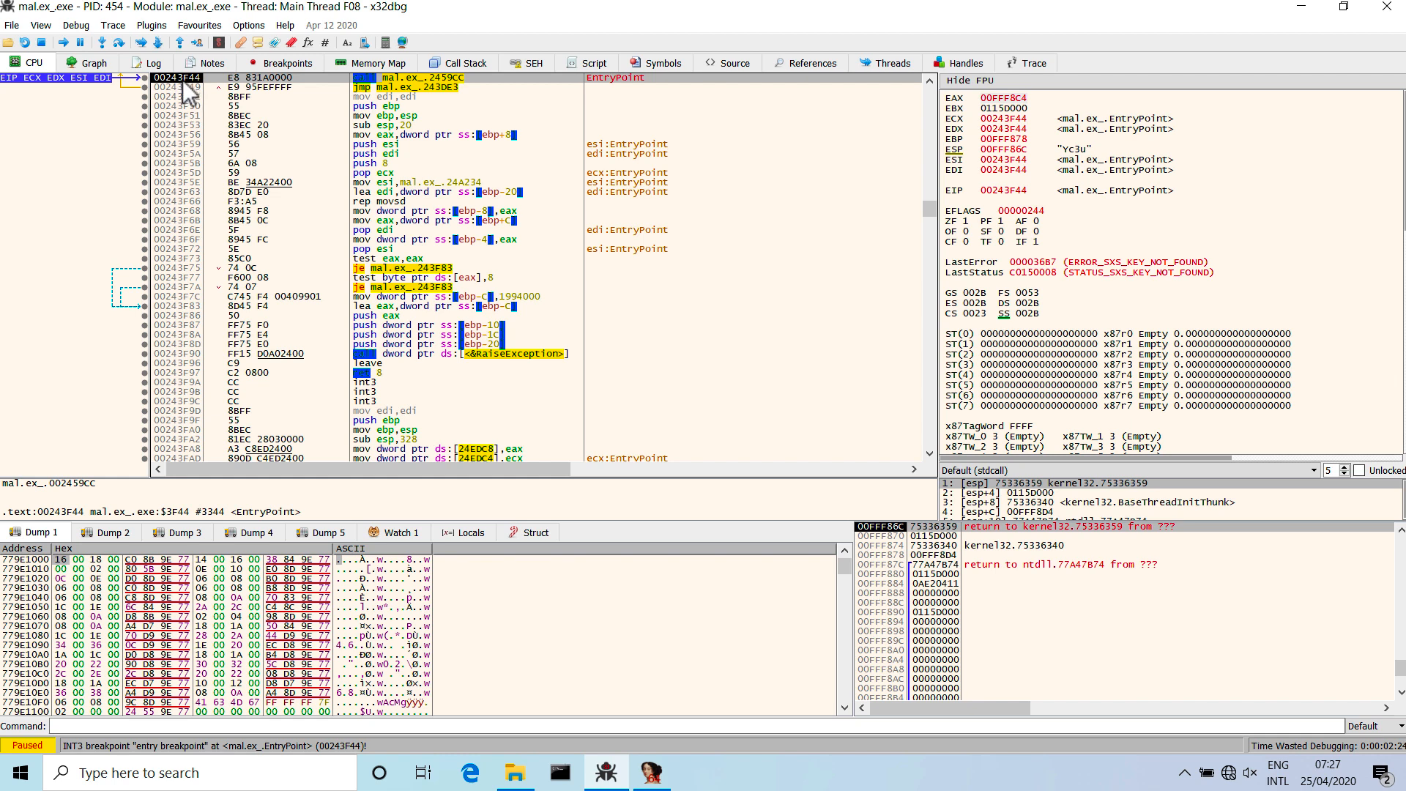
# Restart the debugged sample to compare its load address, and exit x32dbg.
pyautogui.hotkey('ctrl', 'F2')
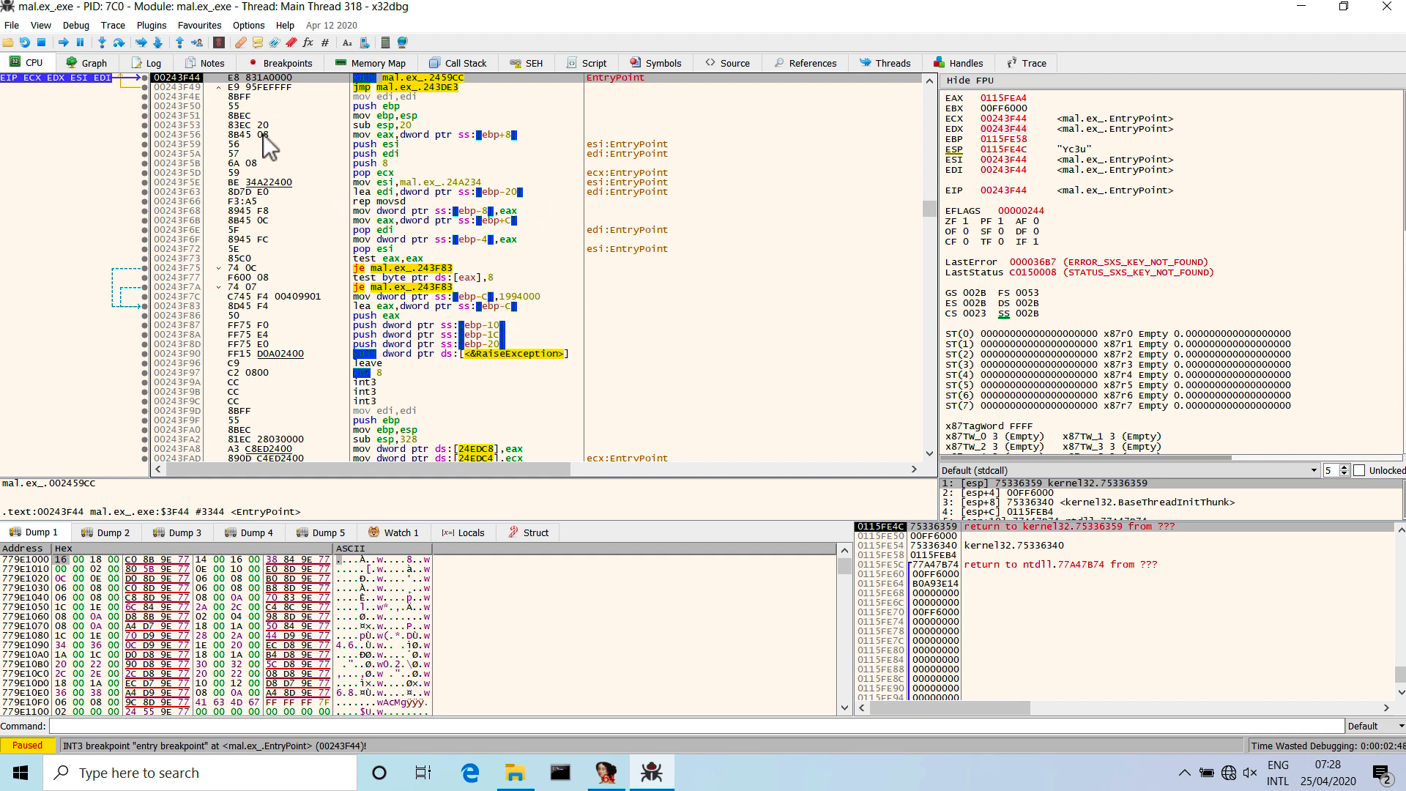
pyautogui.click(1386, 6)
pyautogui.click(783, 415)
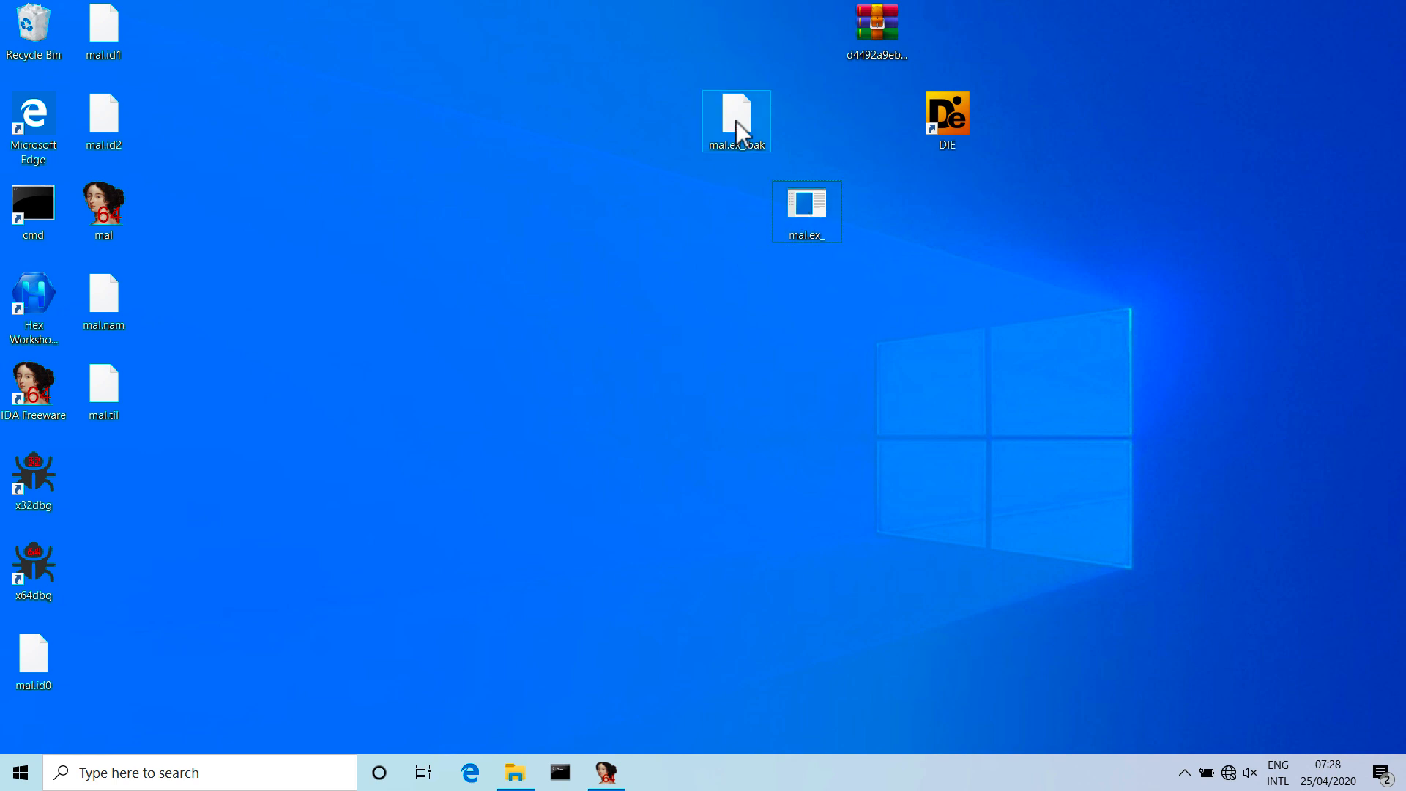
# Duplicate mal.ex_ on the desktop and place the copy apart from the original and the .bak file.
pyautogui.moveTo(736, 121); pyautogui.dragTo(129, 459)
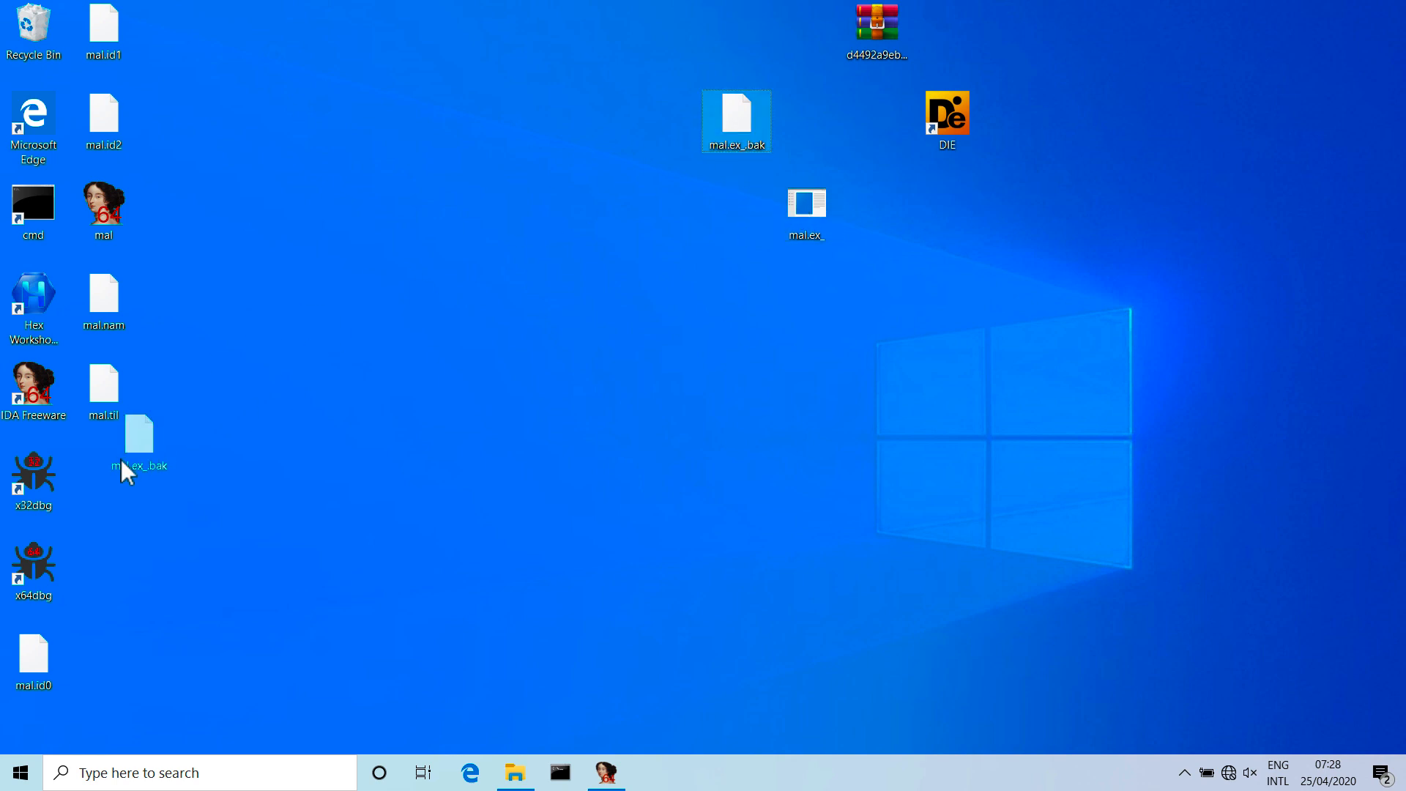
pyautogui.hotkey('ctrl', 'v')
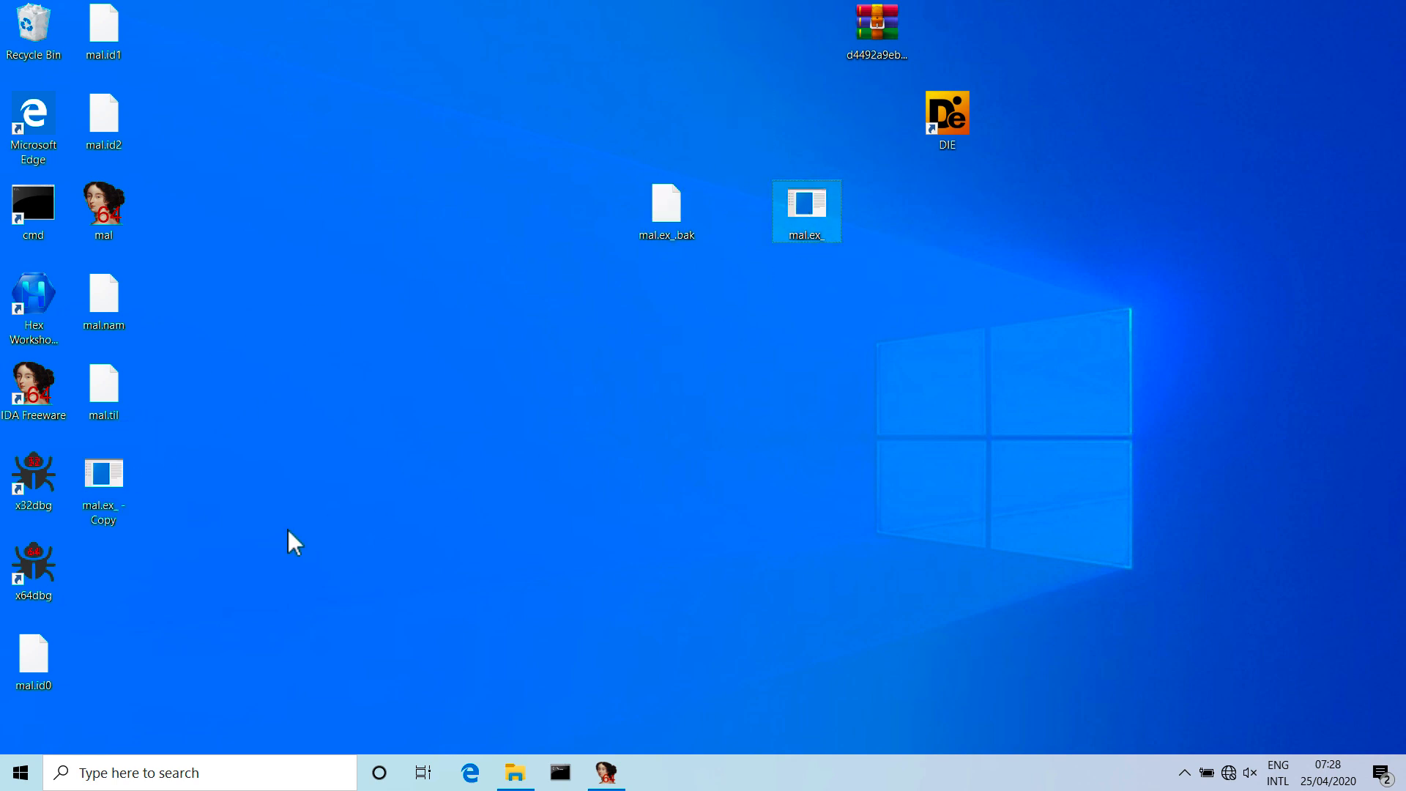
pyautogui.moveTo(103, 479); pyautogui.dragTo(1204, 256)
pyautogui.click(908, 287)
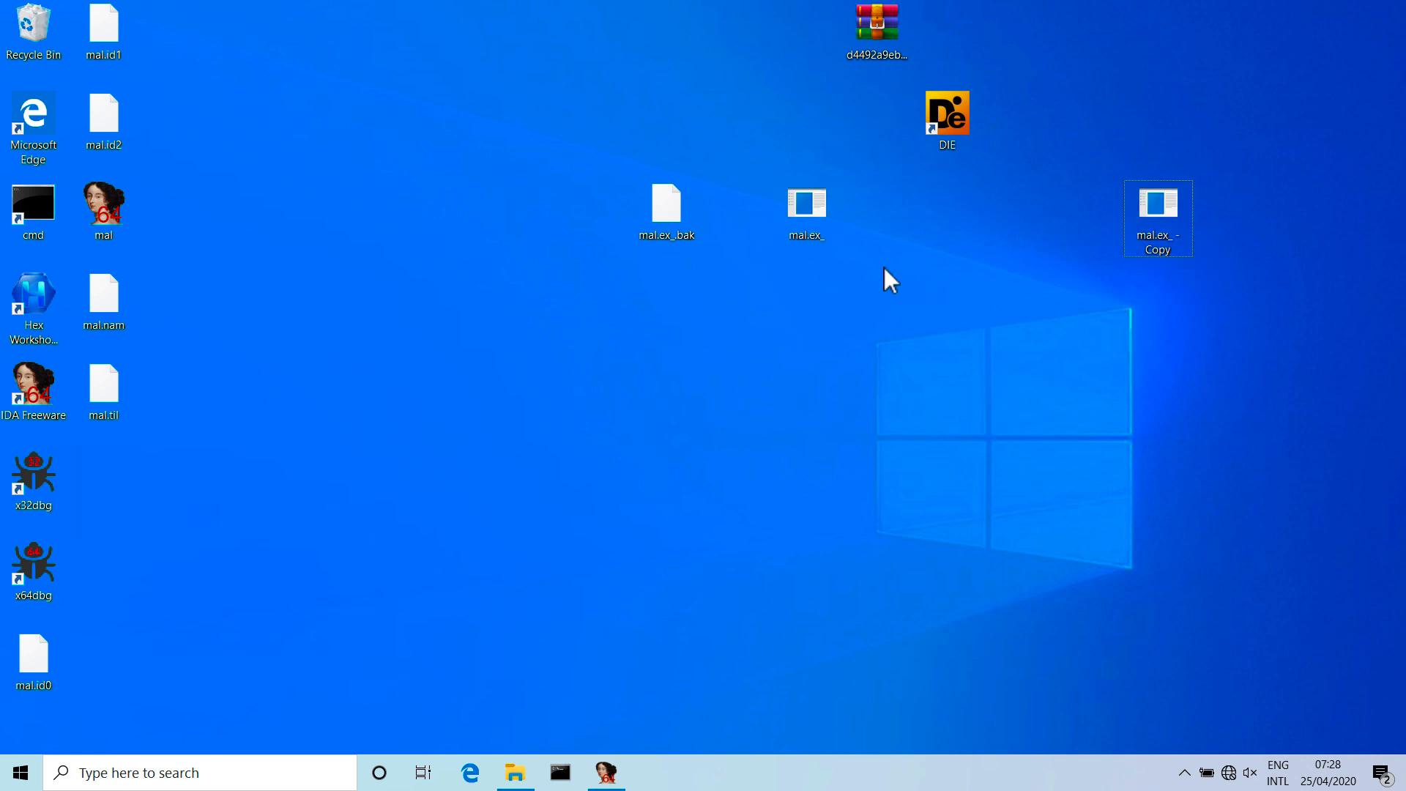
# Load mal.ex_ into Detect It Easy and open the DllCharacteristics details of its NT optional header.
pyautogui.moveTo(805, 208); pyautogui.dragTo(930, 120)
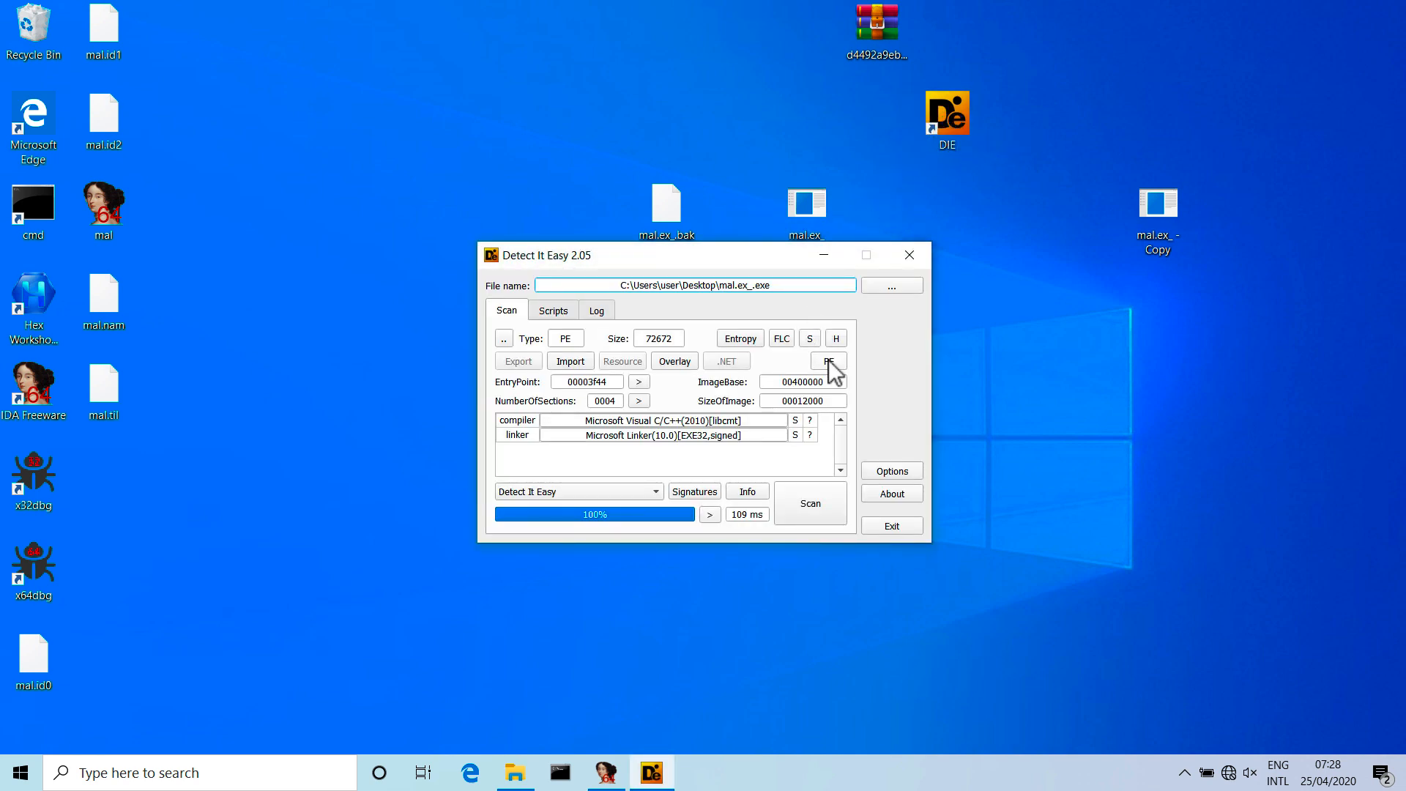
pyautogui.click(829, 363)
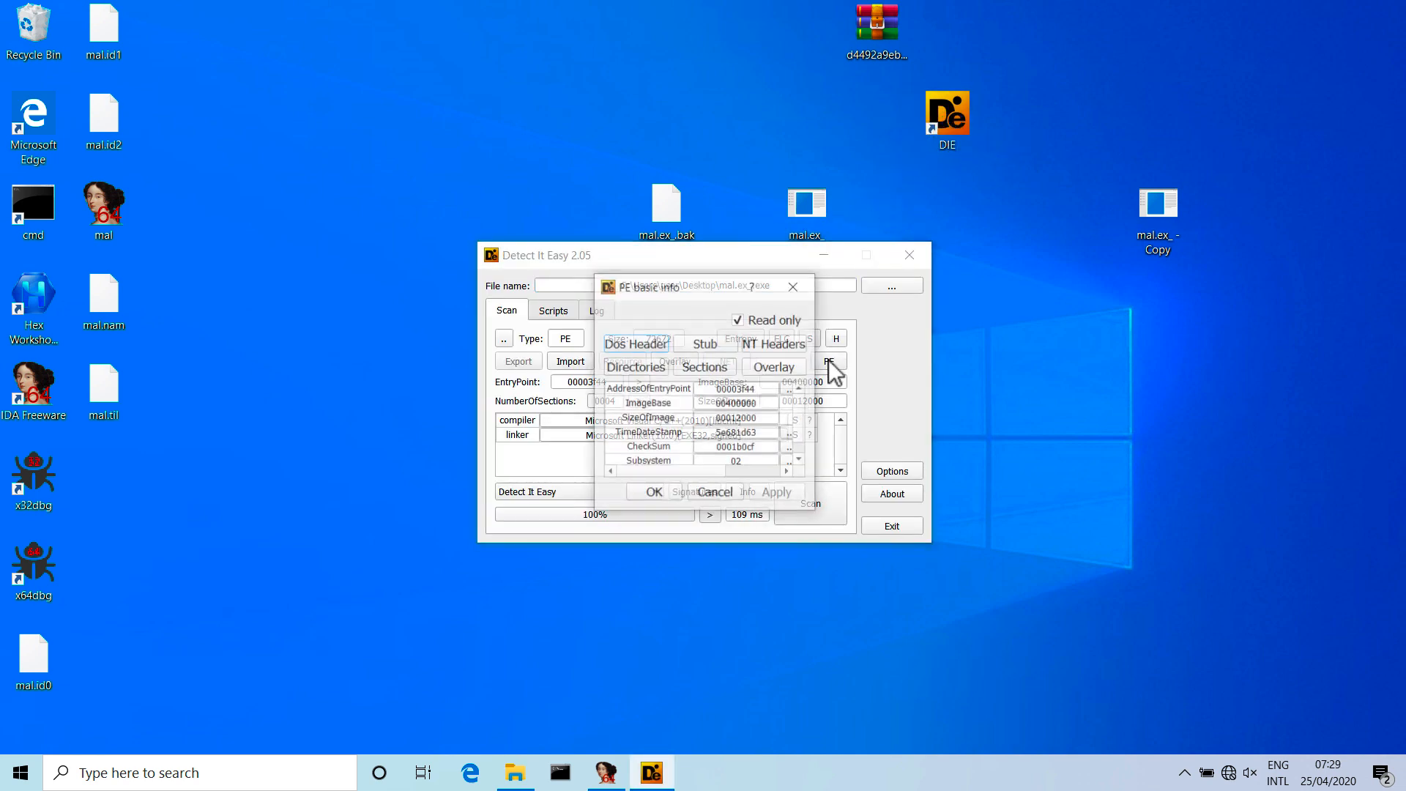
pyautogui.click(780, 350)
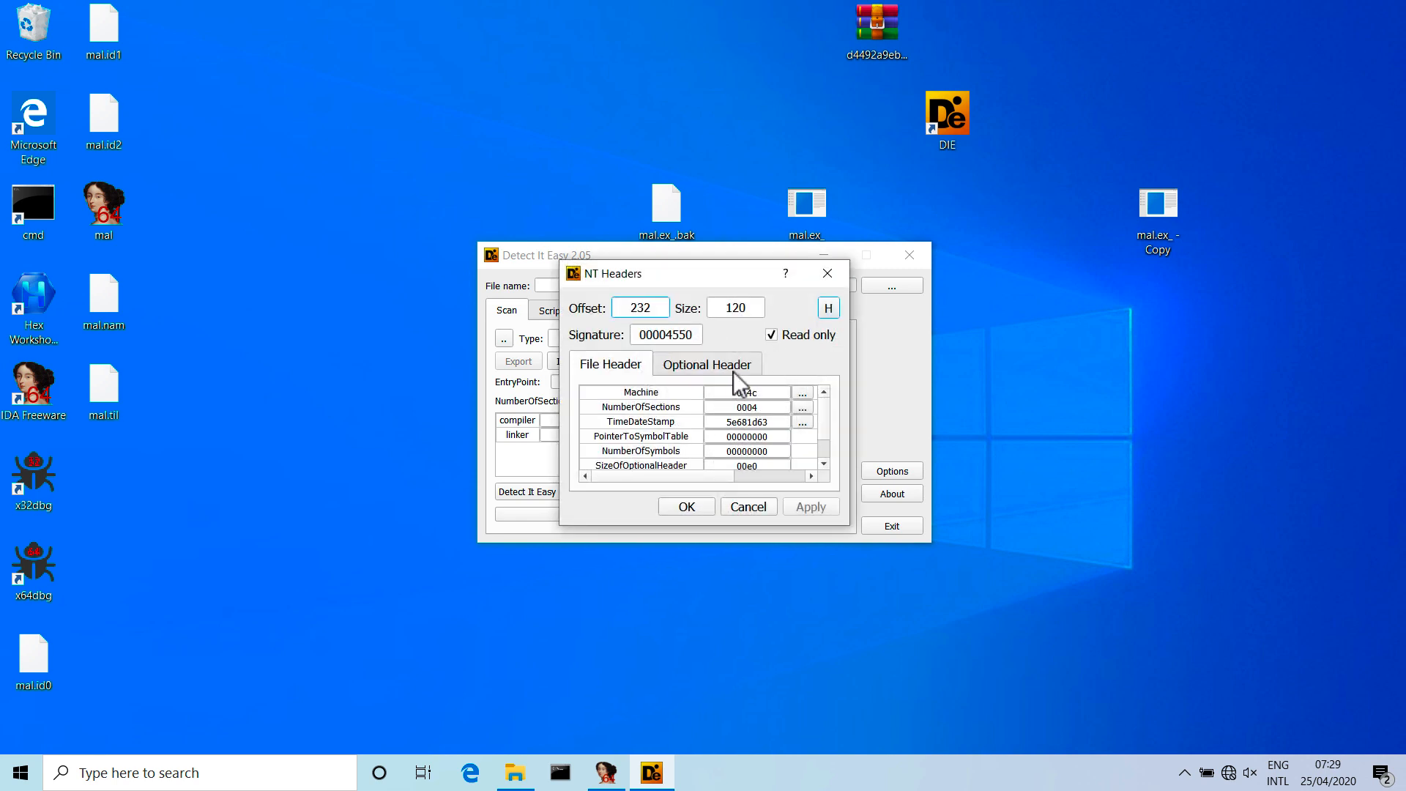
pyautogui.click(733, 368)
pyautogui.click(824, 445)
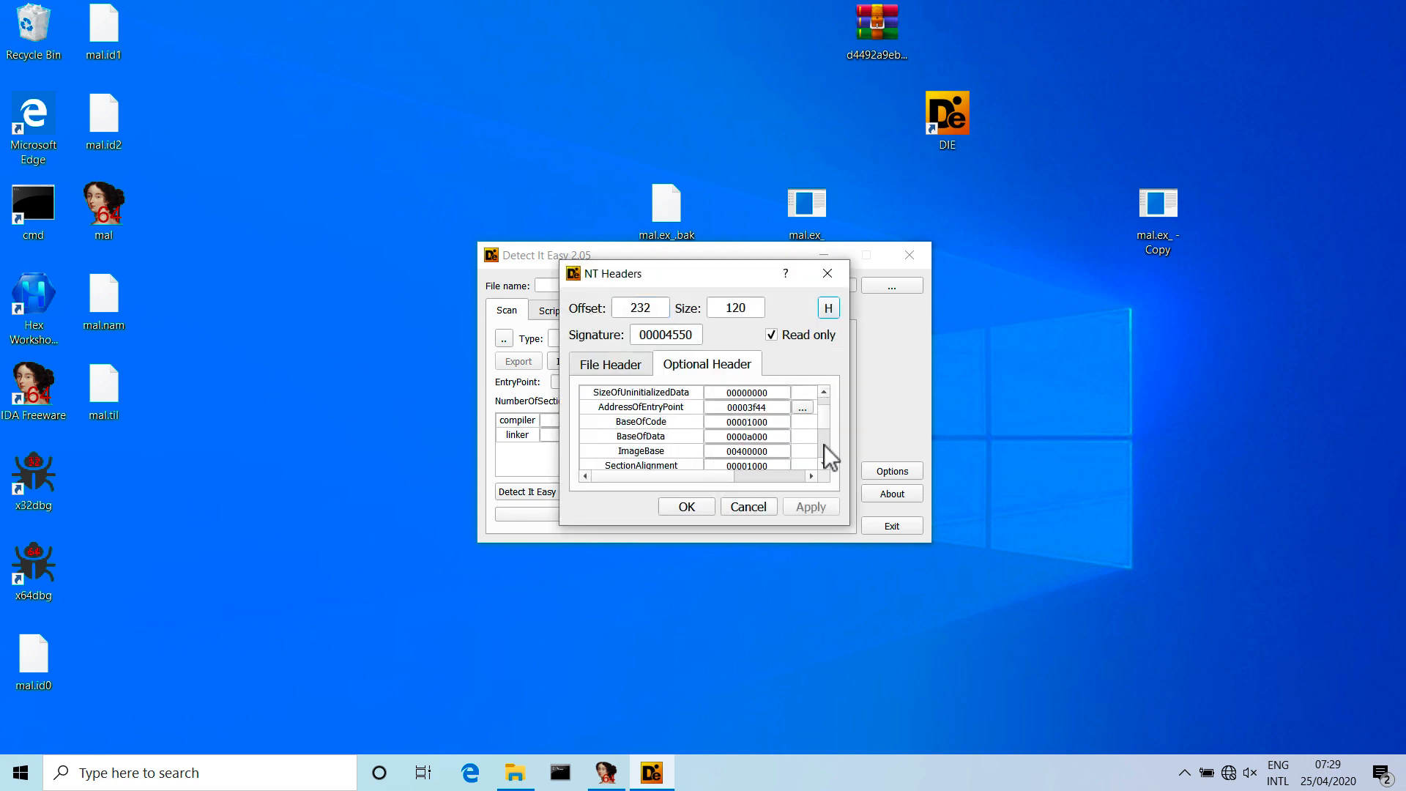
pyautogui.click(824, 450)
pyautogui.click(824, 450)
pyautogui.click(824, 450)
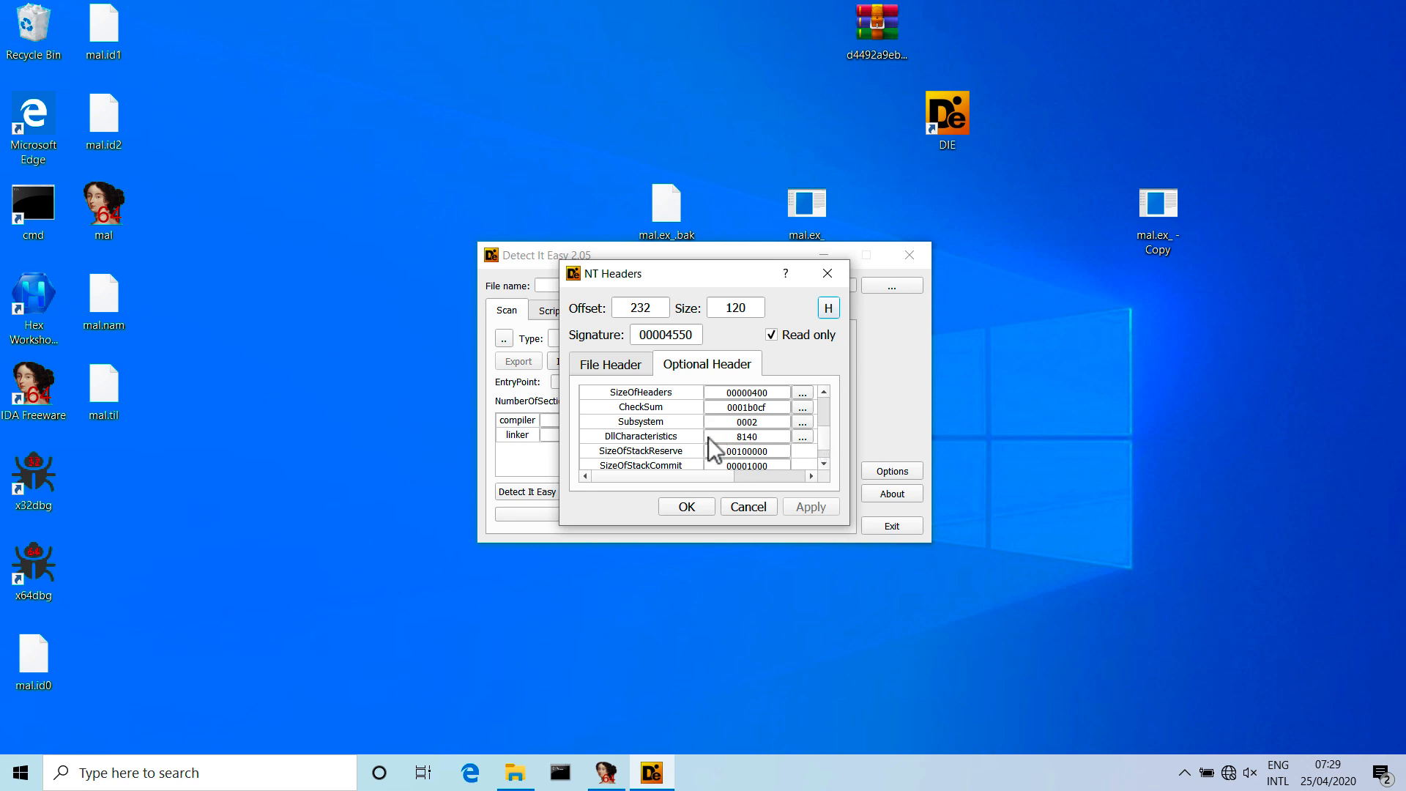
pyautogui.click(802, 436)
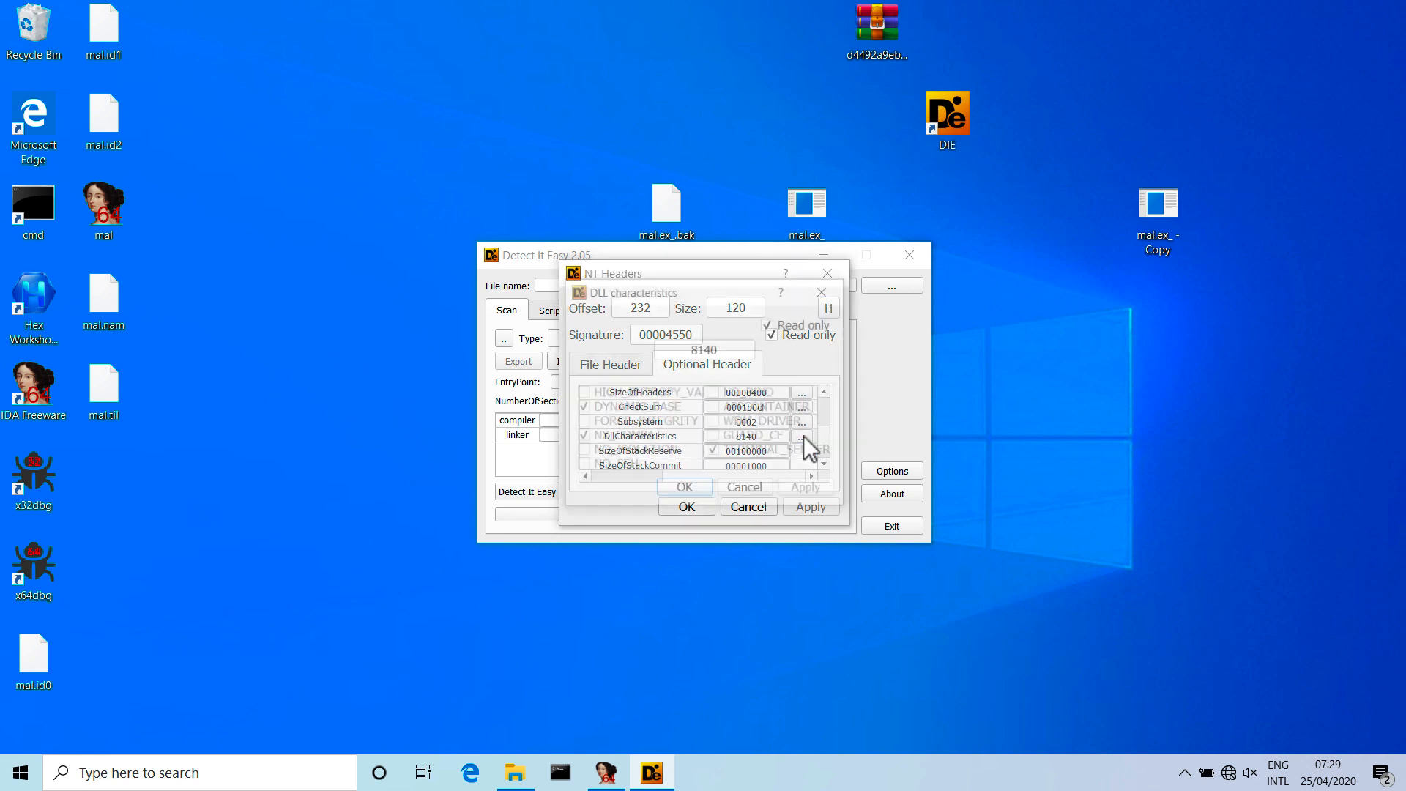
# Turn off read-only, clear the DYNAMIC_BASE flag in the DLL characteristics, accept the change and exit Detect It Easy.
pyautogui.click(772, 328)
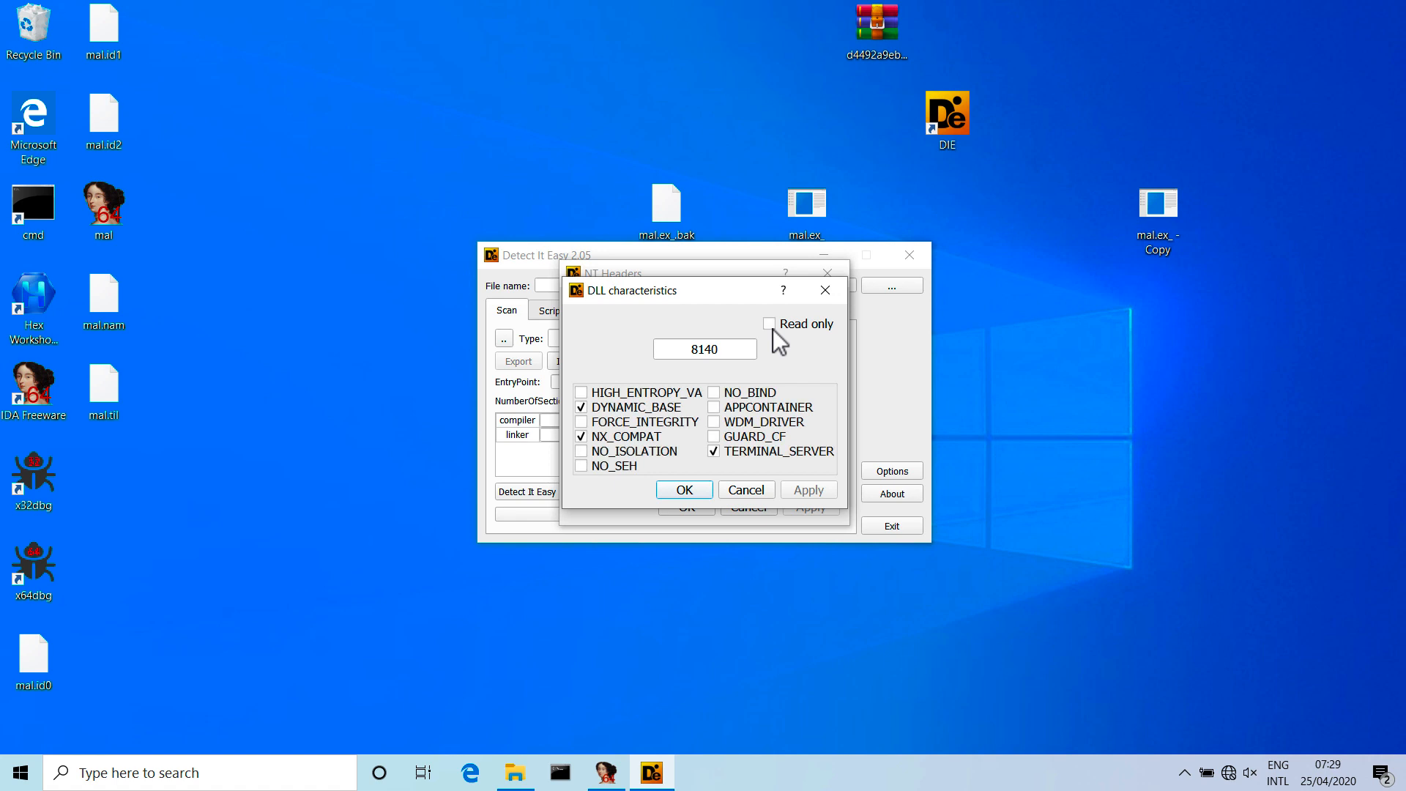
pyautogui.click(599, 406)
pyautogui.click(681, 490)
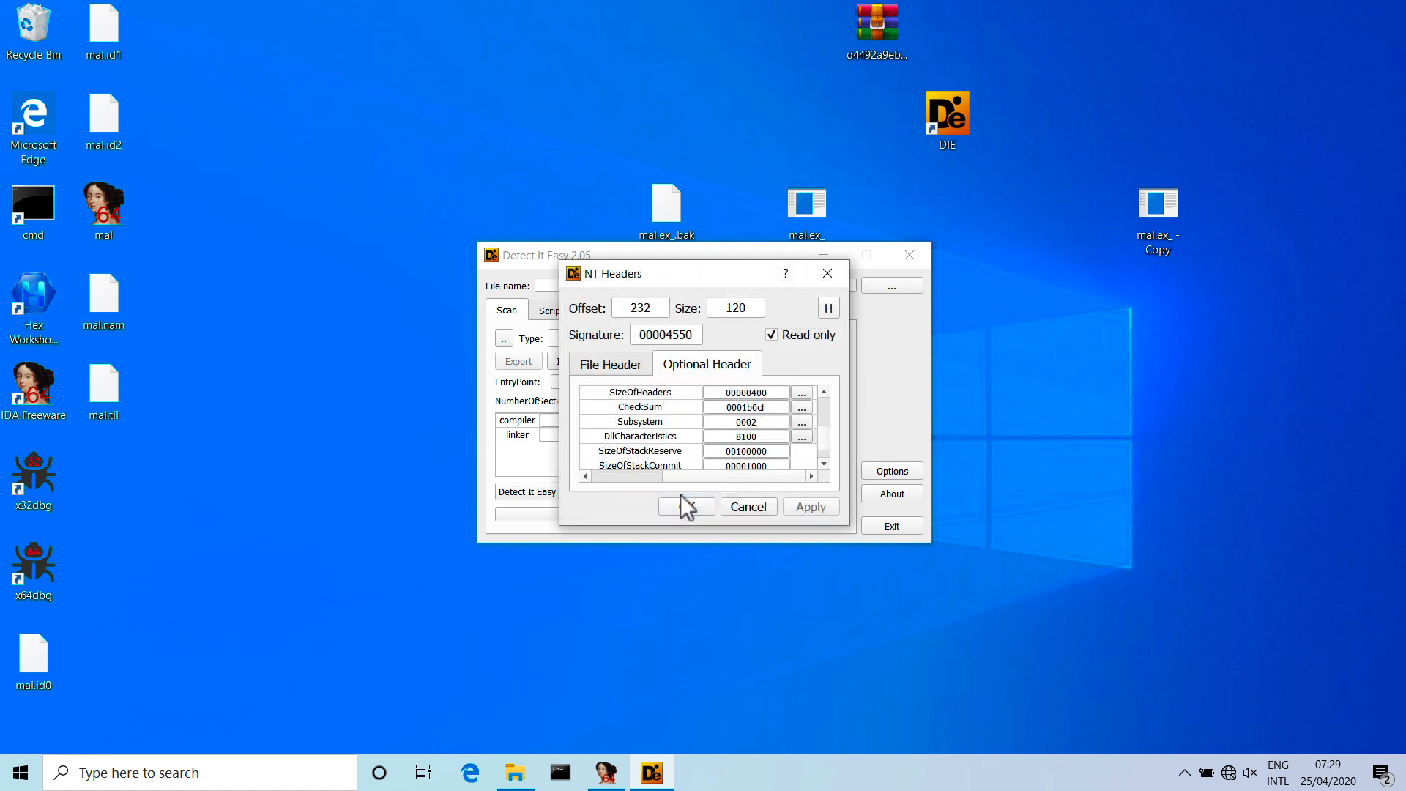
pyautogui.click(681, 505)
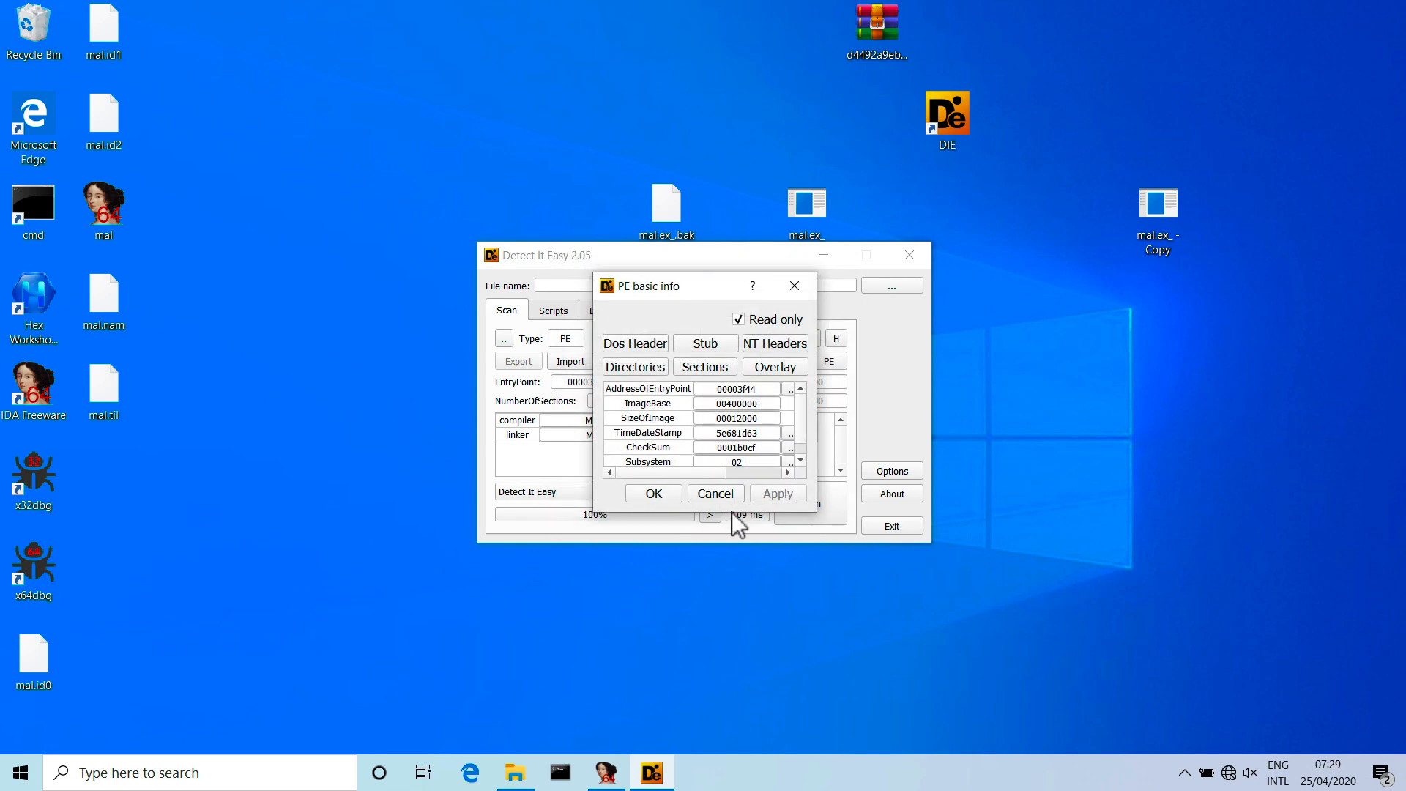
pyautogui.click(657, 494)
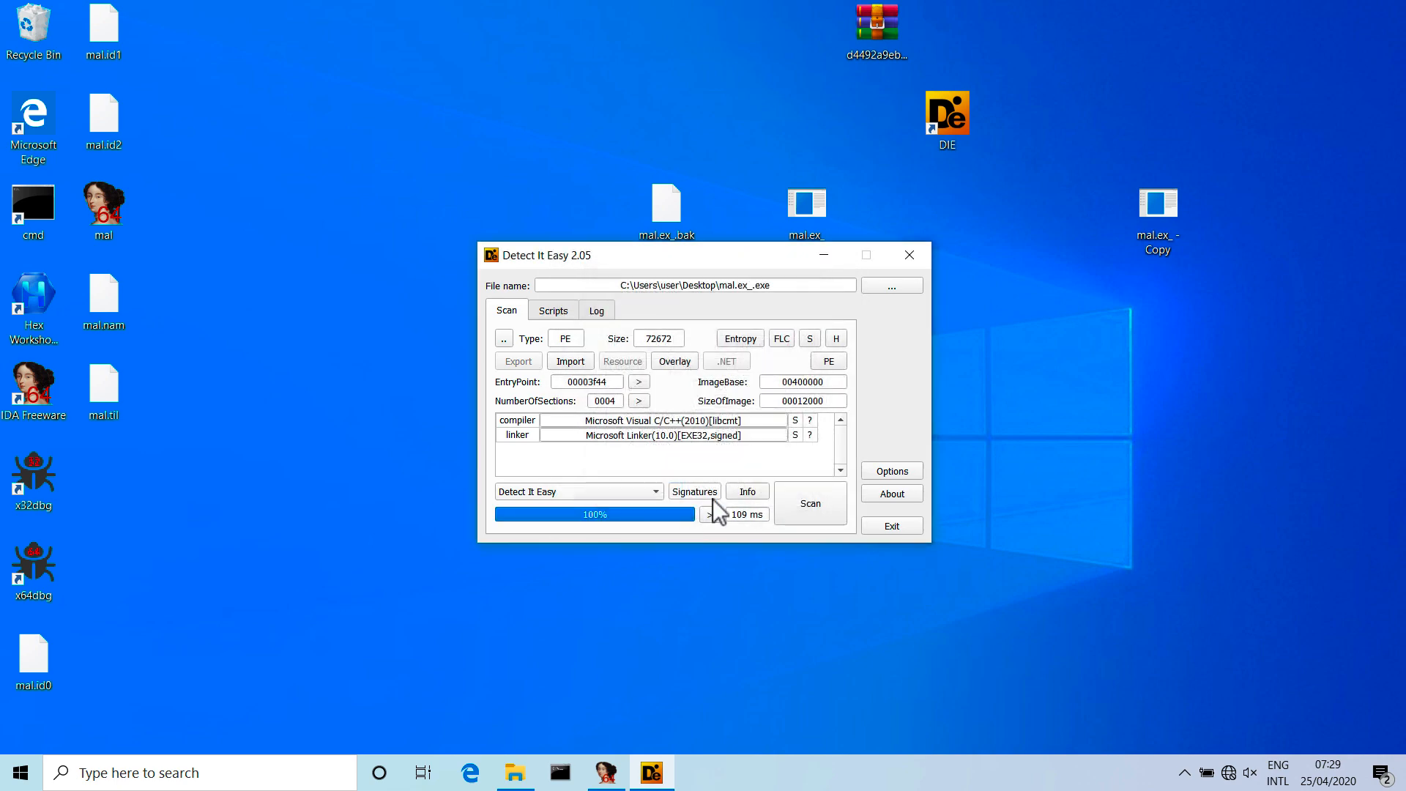
pyautogui.click(884, 526)
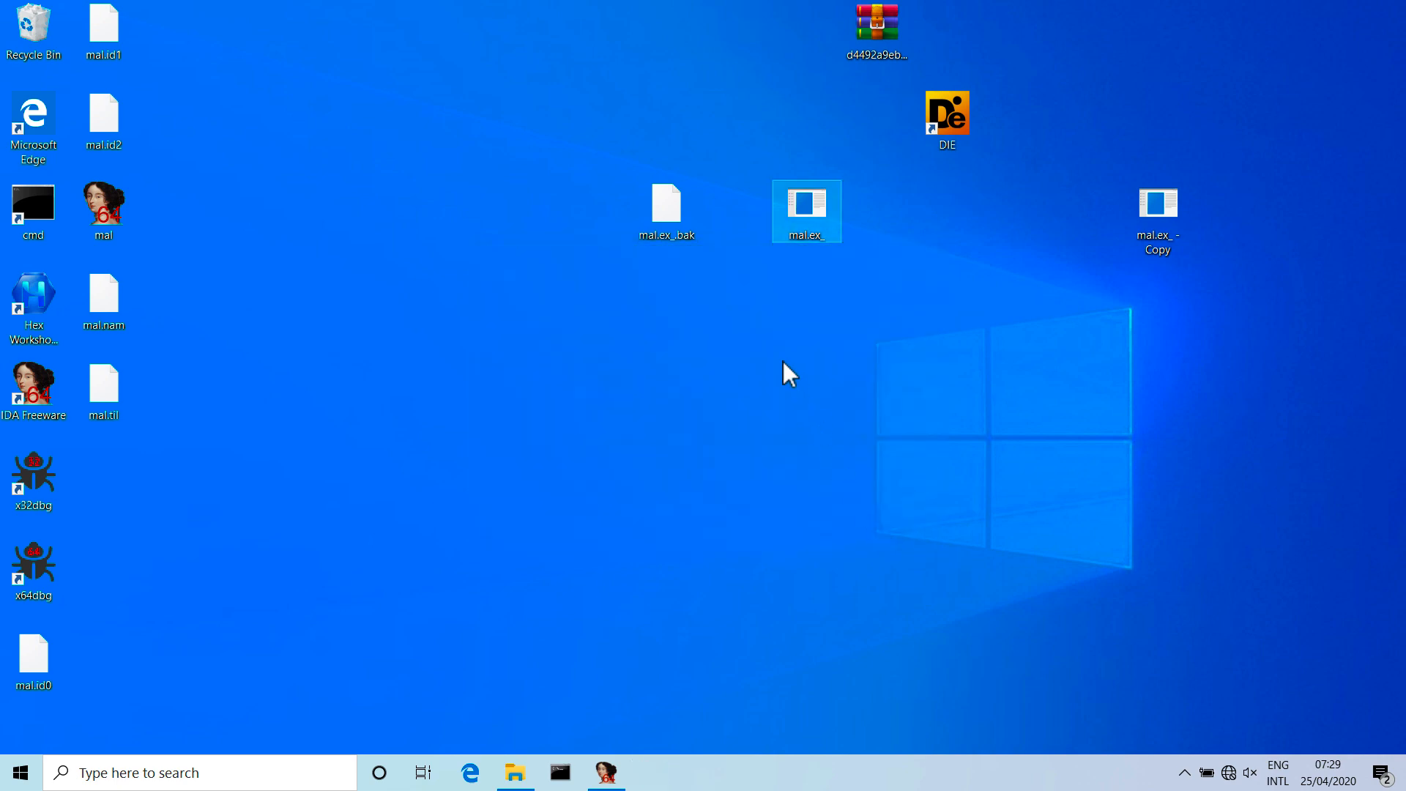
# Load the modified mal.ex_ from the desktop into x32dbg.
pyautogui.moveTo(805, 205); pyautogui.dragTo(115, 510)
pyautogui.moveTo(45, 477); pyautogui.dragTo(45, 485)
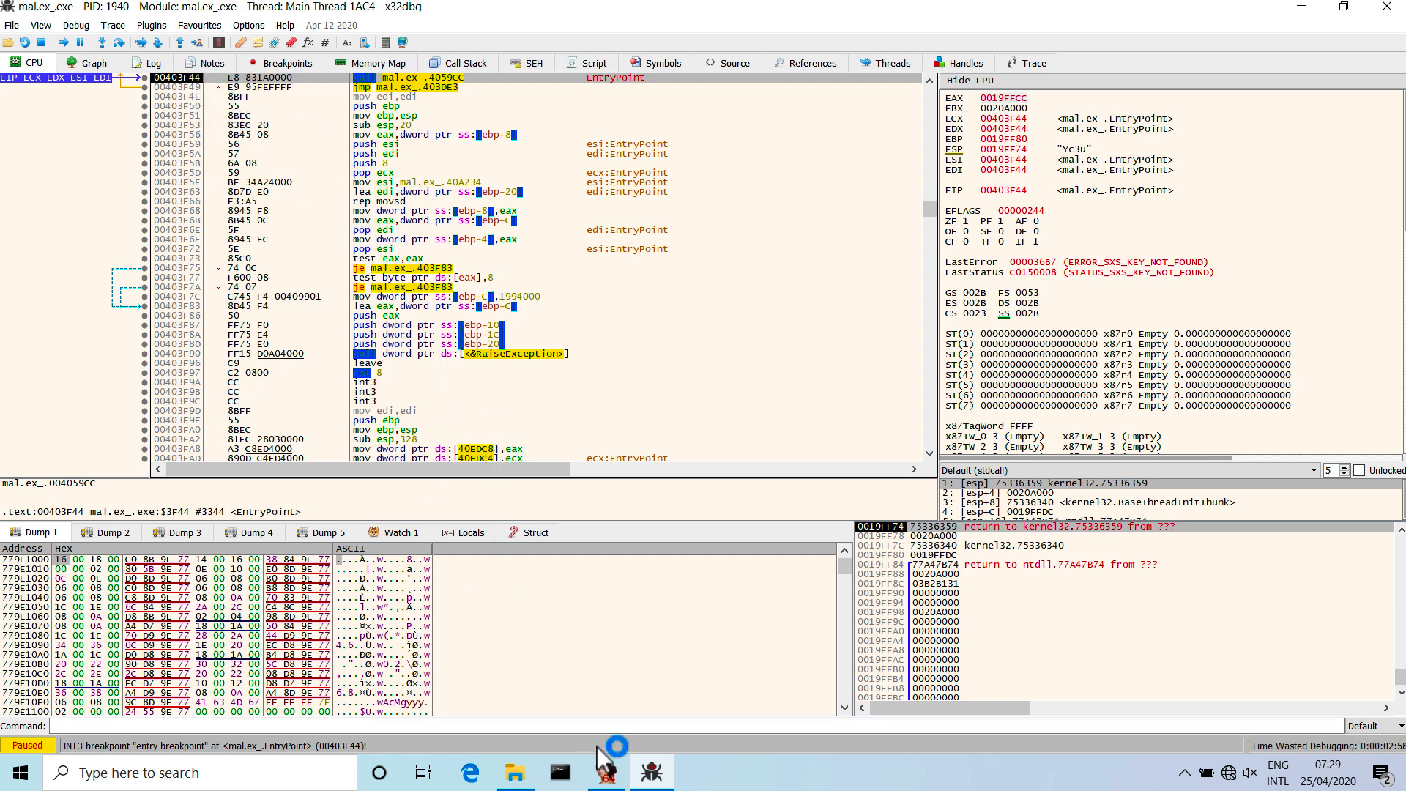
# Check the patched byte's address in IDA and go to 401b93 in the x32dbg disassembly to examine the code around it.
pyautogui.click(605, 772)
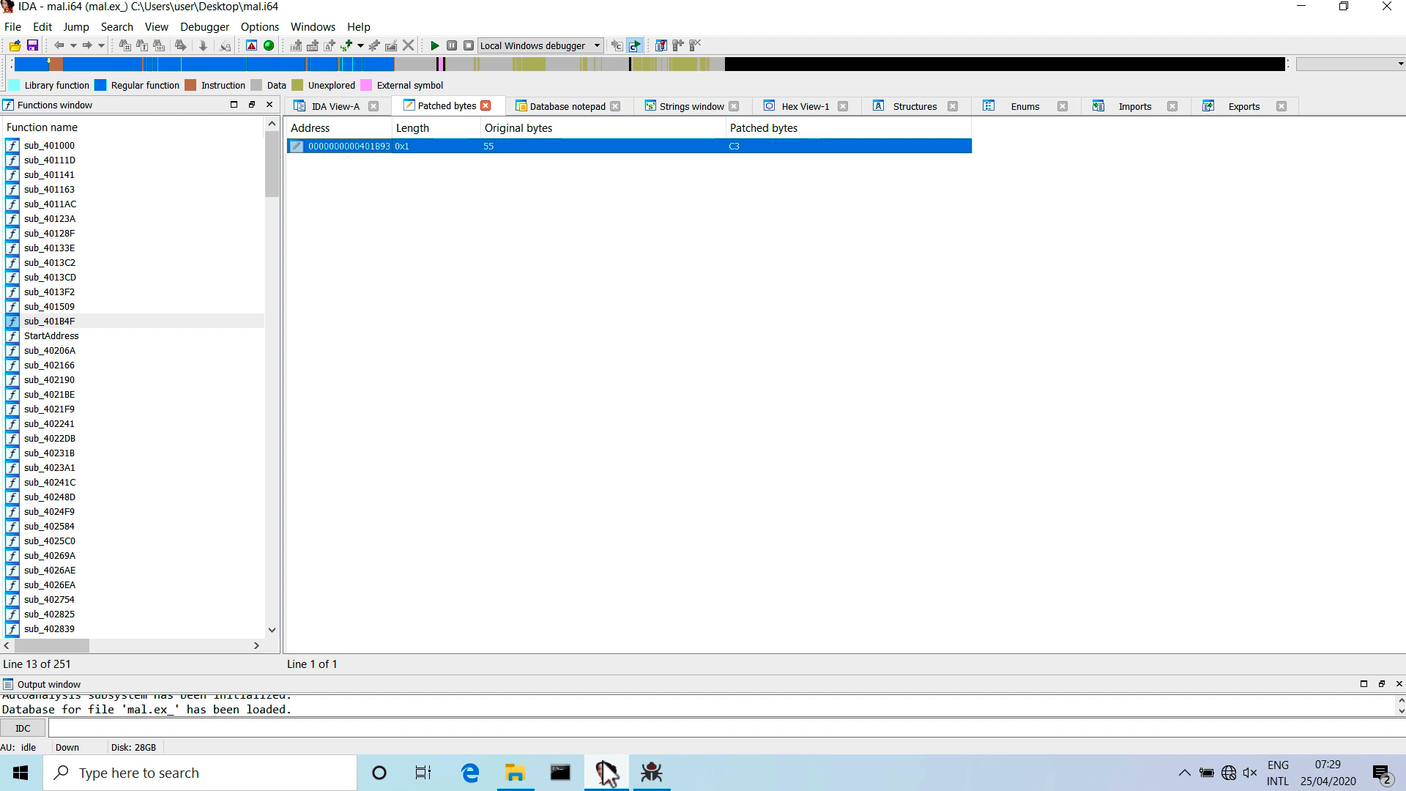
pyautogui.click(605, 772)
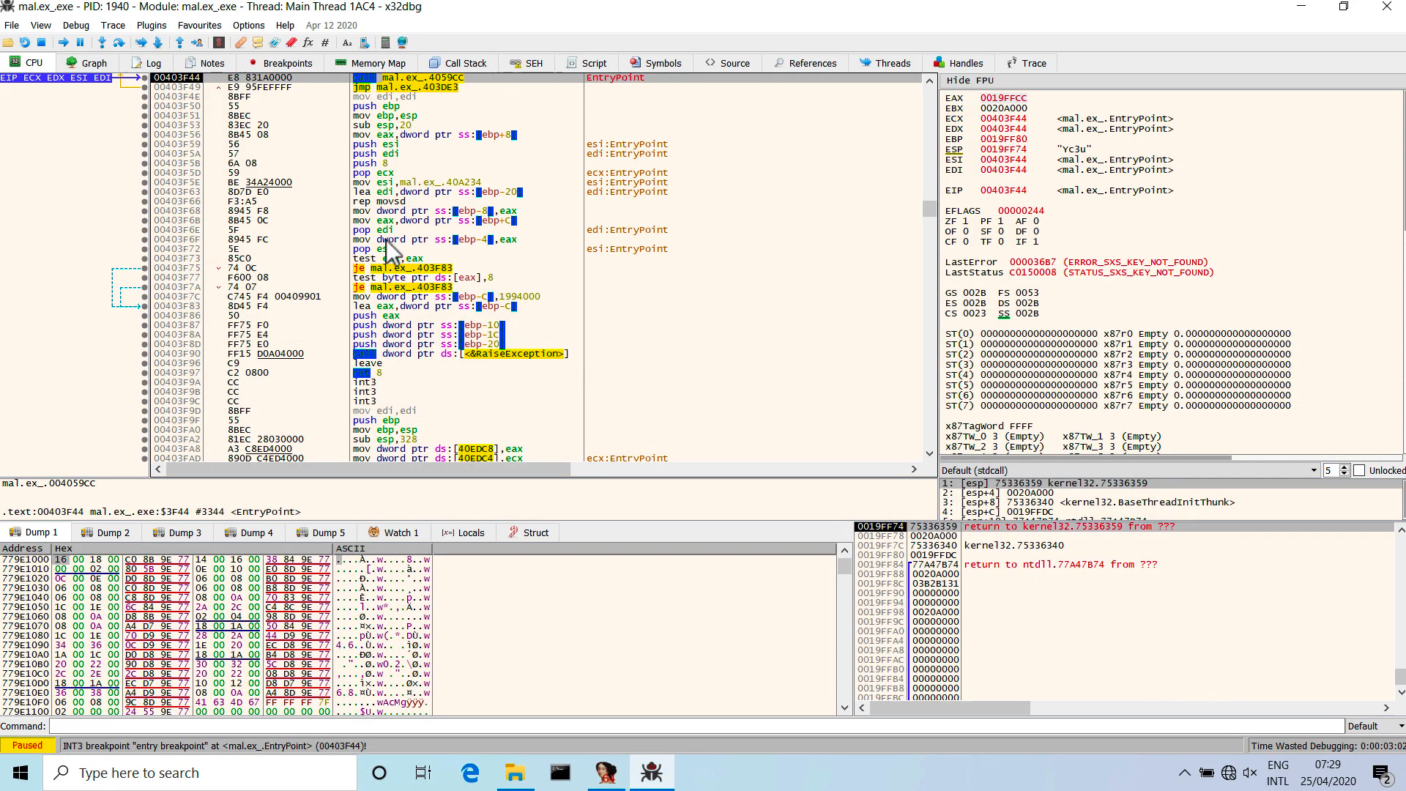
pyautogui.click(420, 240)
pyautogui.hotkey('ctrl', 'g')
pyautogui.write('401b93')
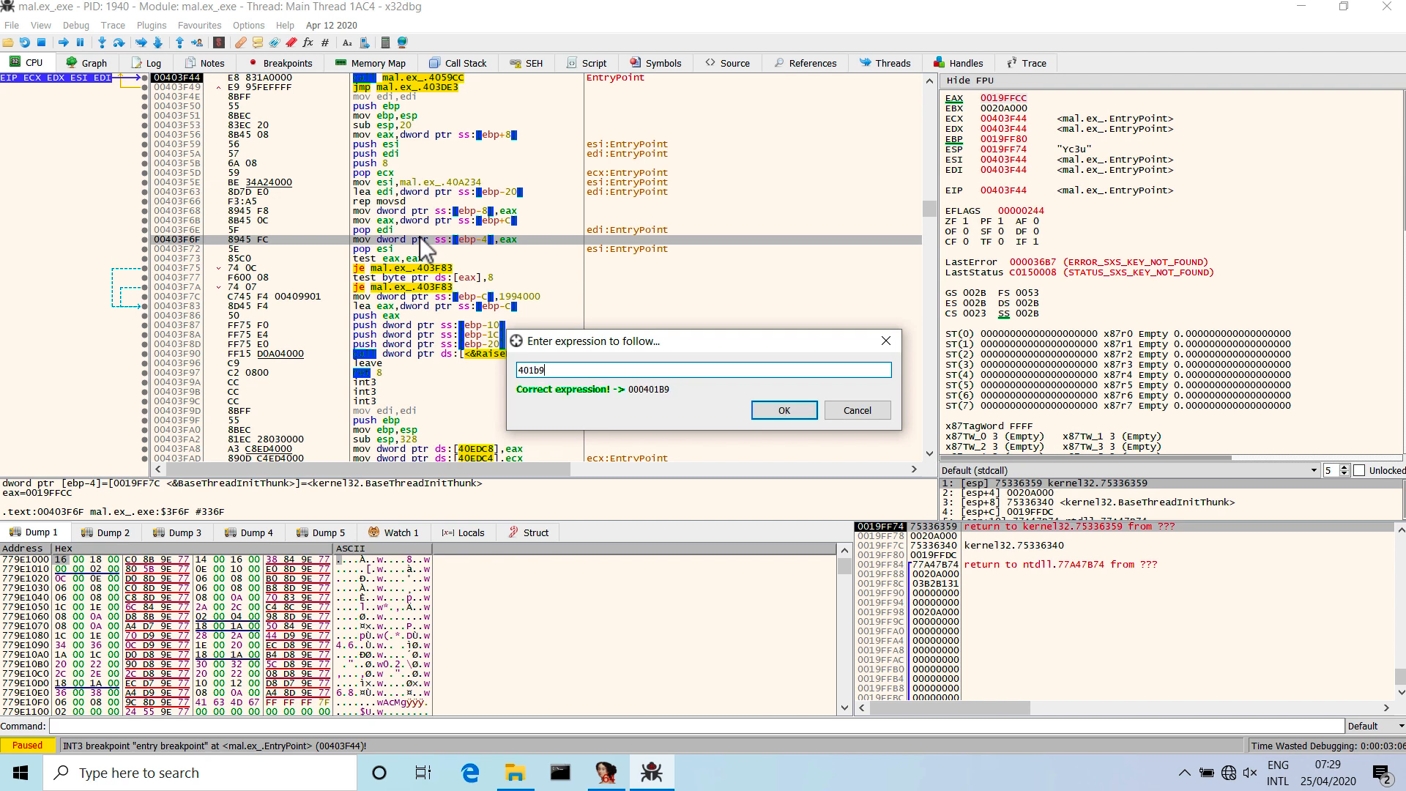
pyautogui.press('Return')
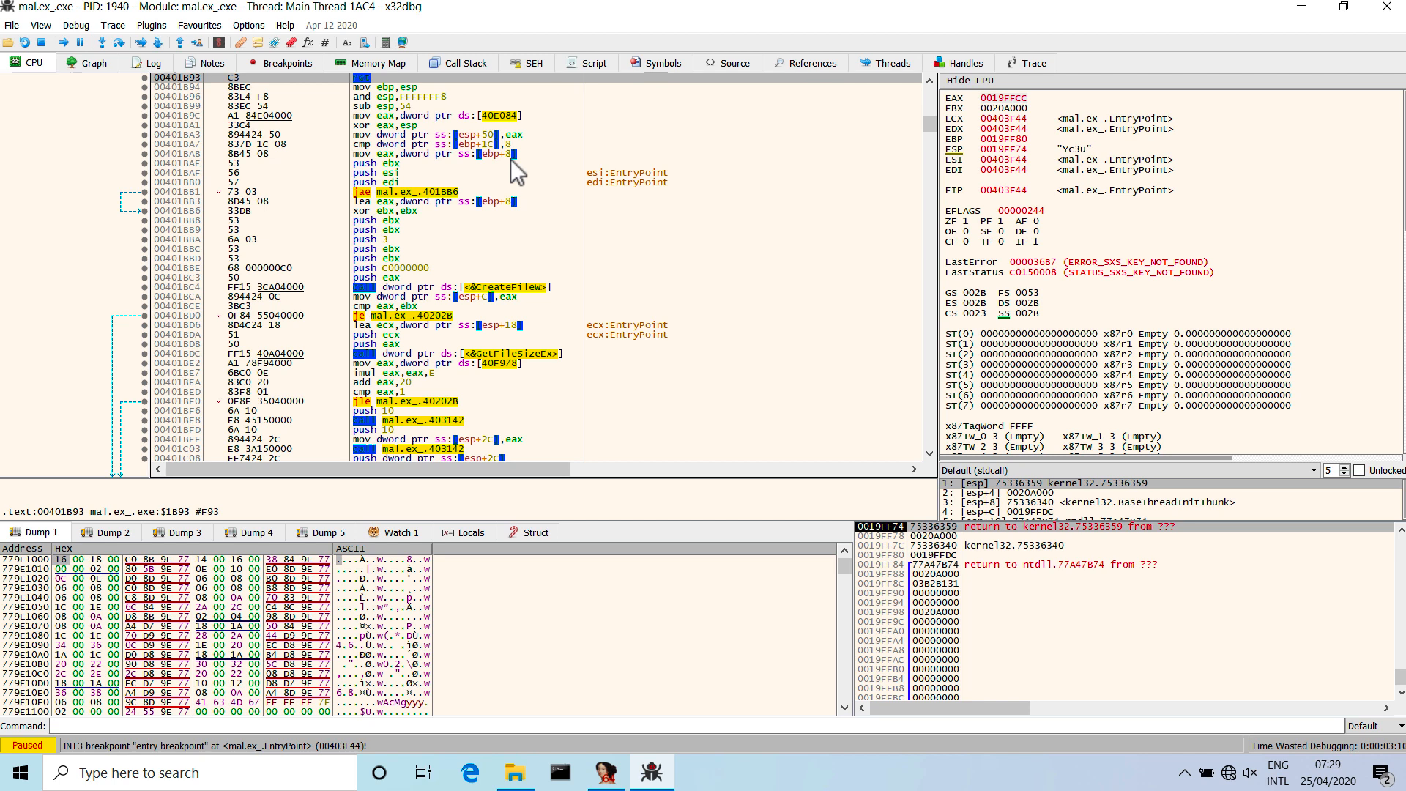
pyautogui.scroll(1, 516, 172)
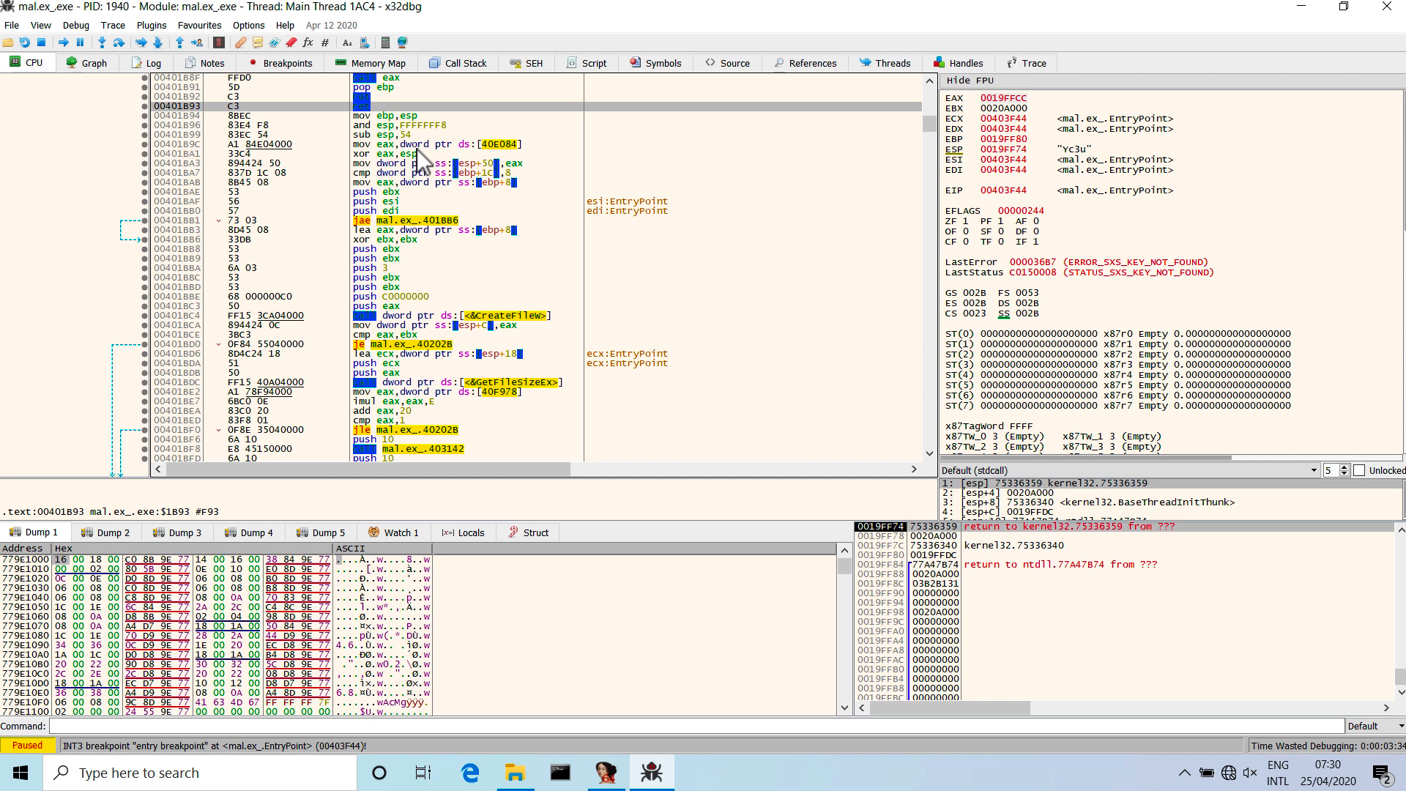
# Exit x32dbg, terminating the debuggee, and set its desktop shortcut to run as administrator.
pyautogui.click(1377, 8)
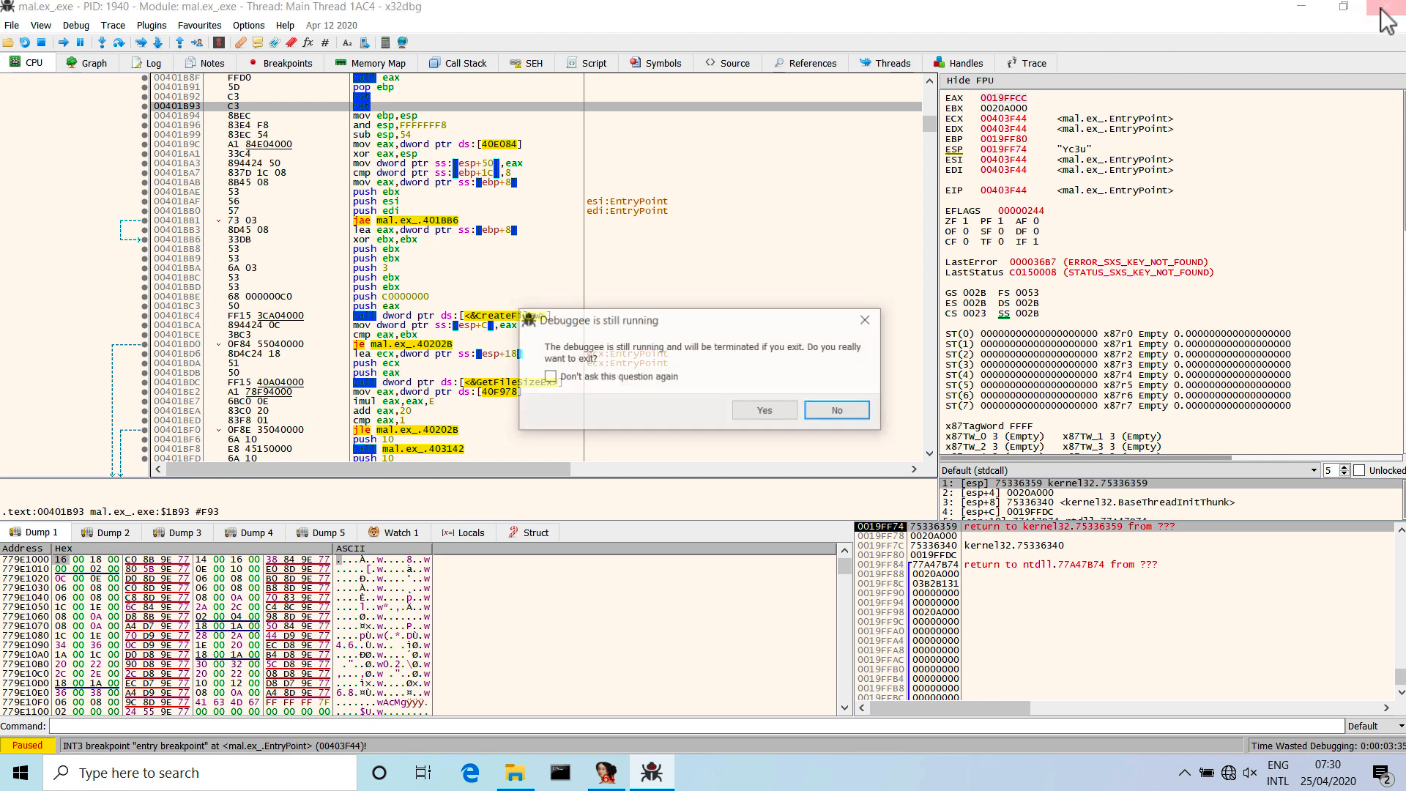
pyautogui.click(757, 412)
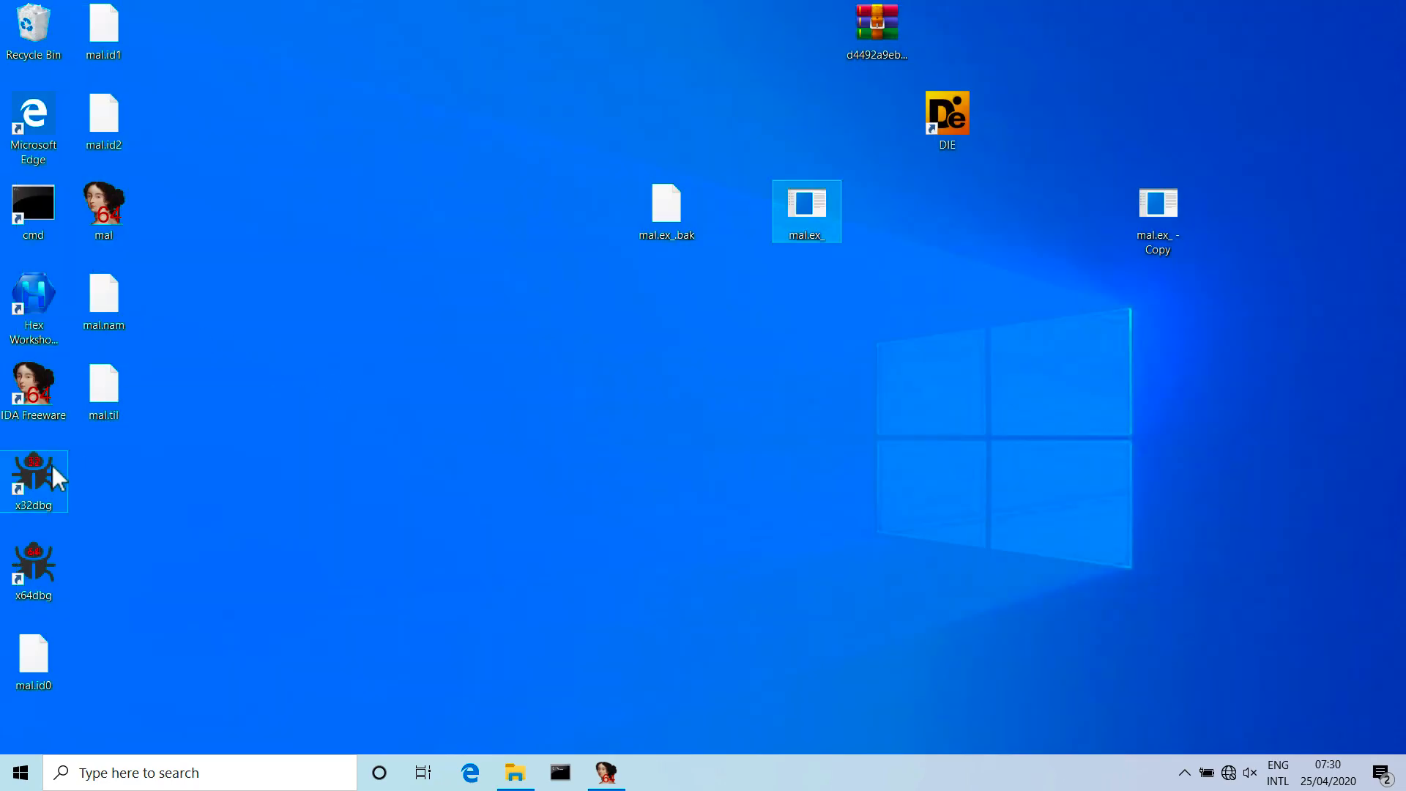
pyautogui.click(39, 485)
pyautogui.rightClick(37, 476)
pyautogui.click(86, 458)
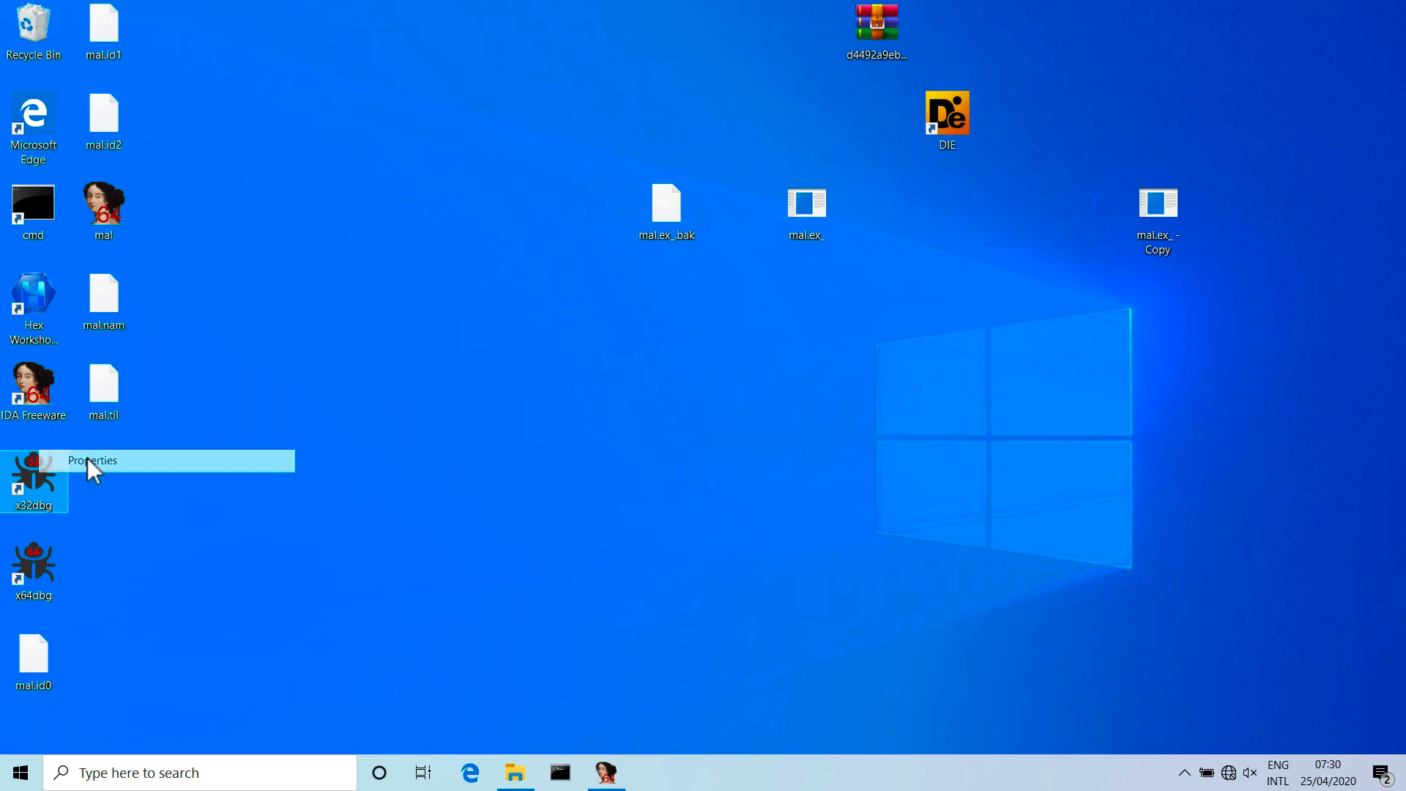
pyautogui.click(323, 599)
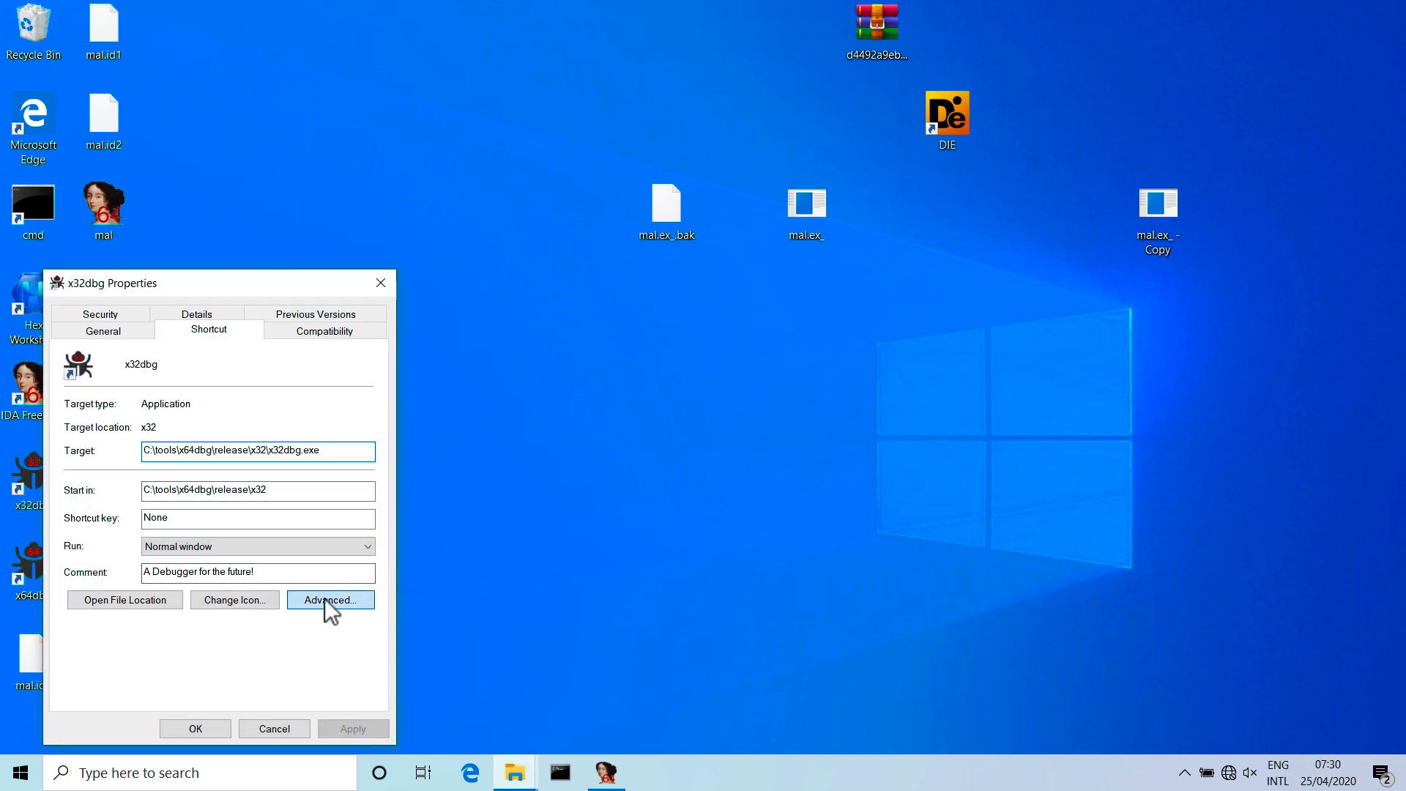
pyautogui.click(146, 406)
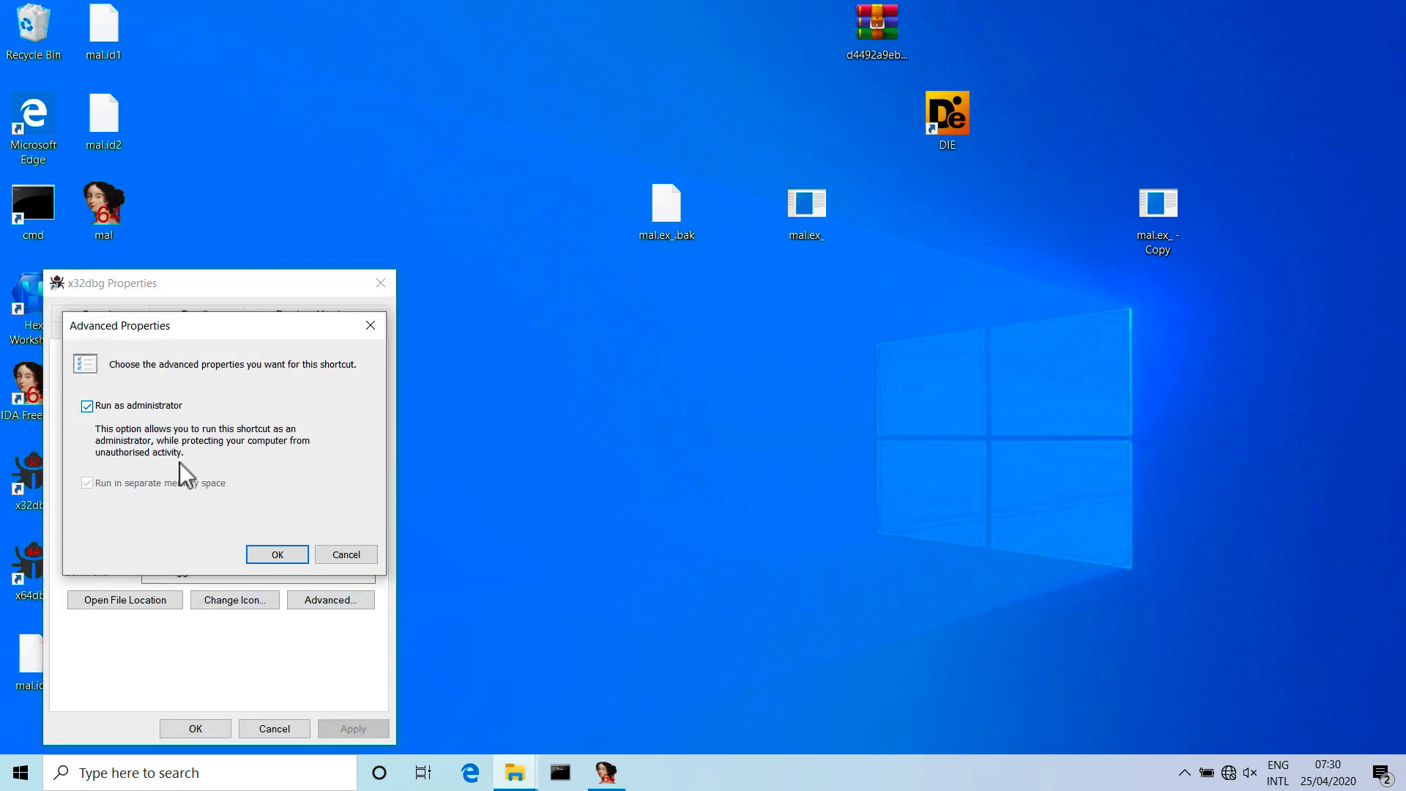
pyautogui.click(273, 557)
pyautogui.click(191, 727)
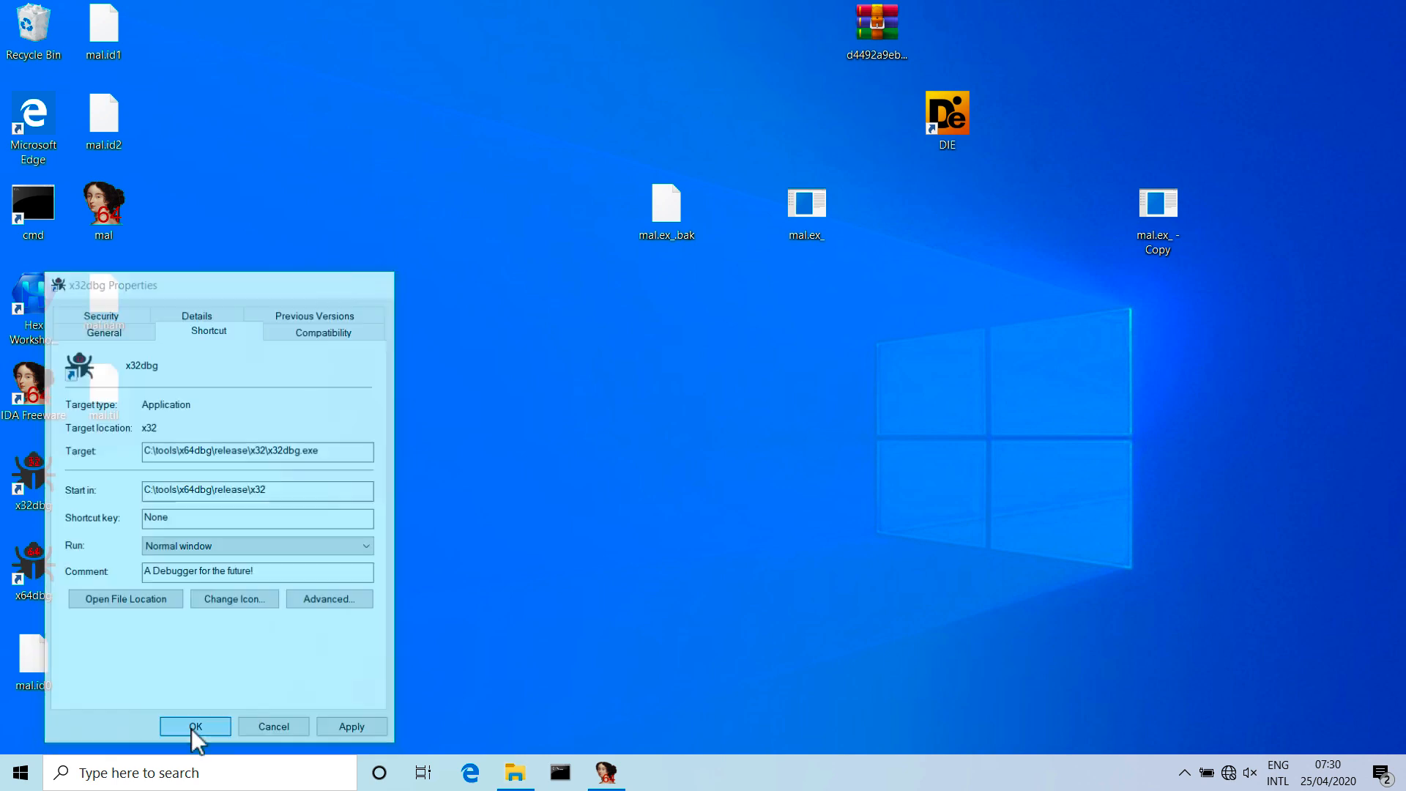
# Launch x32dbg from its desktop shortcut, open mal.ex_ from the Desktop folder and maximize the debugger window.
pyautogui.doubleClick(38, 495)
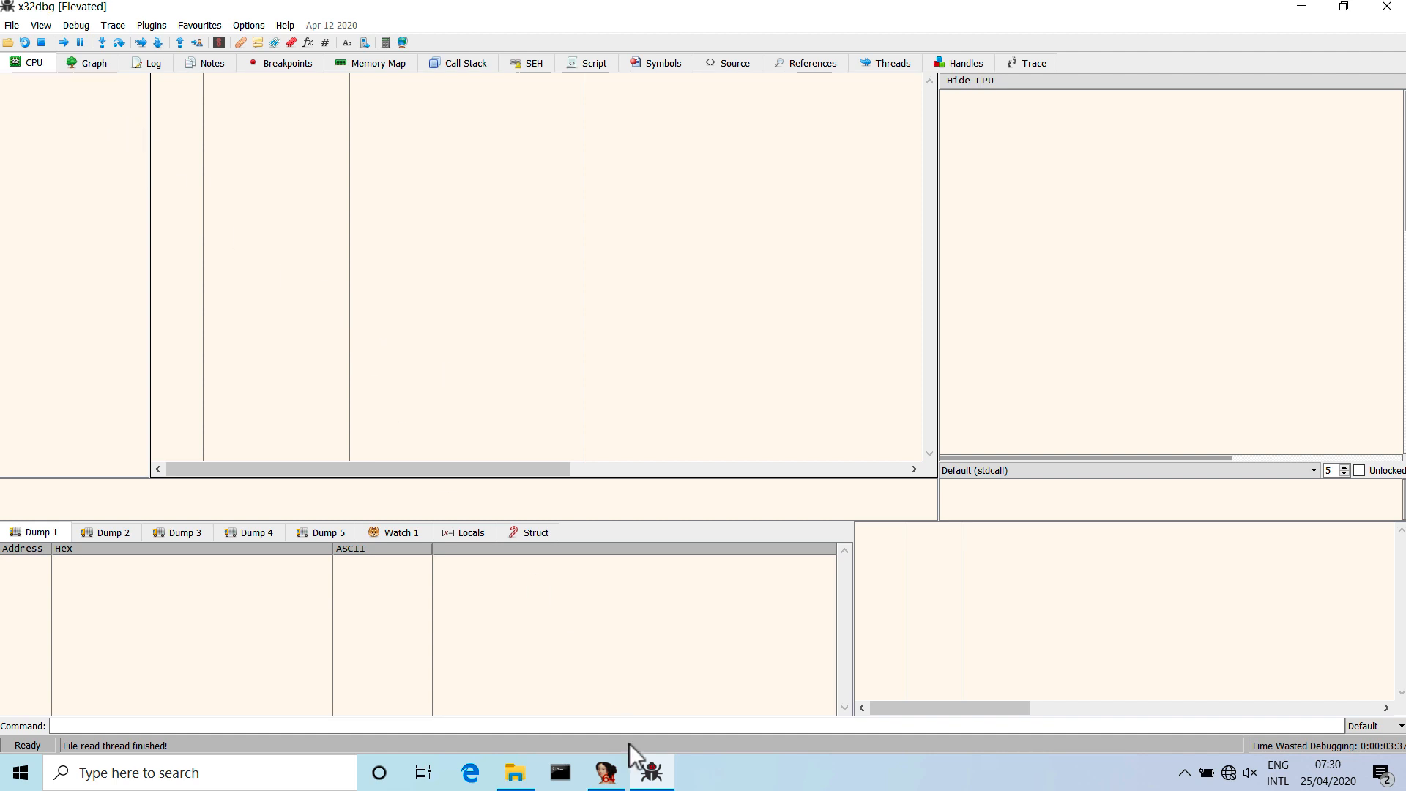
pyautogui.click(656, 771)
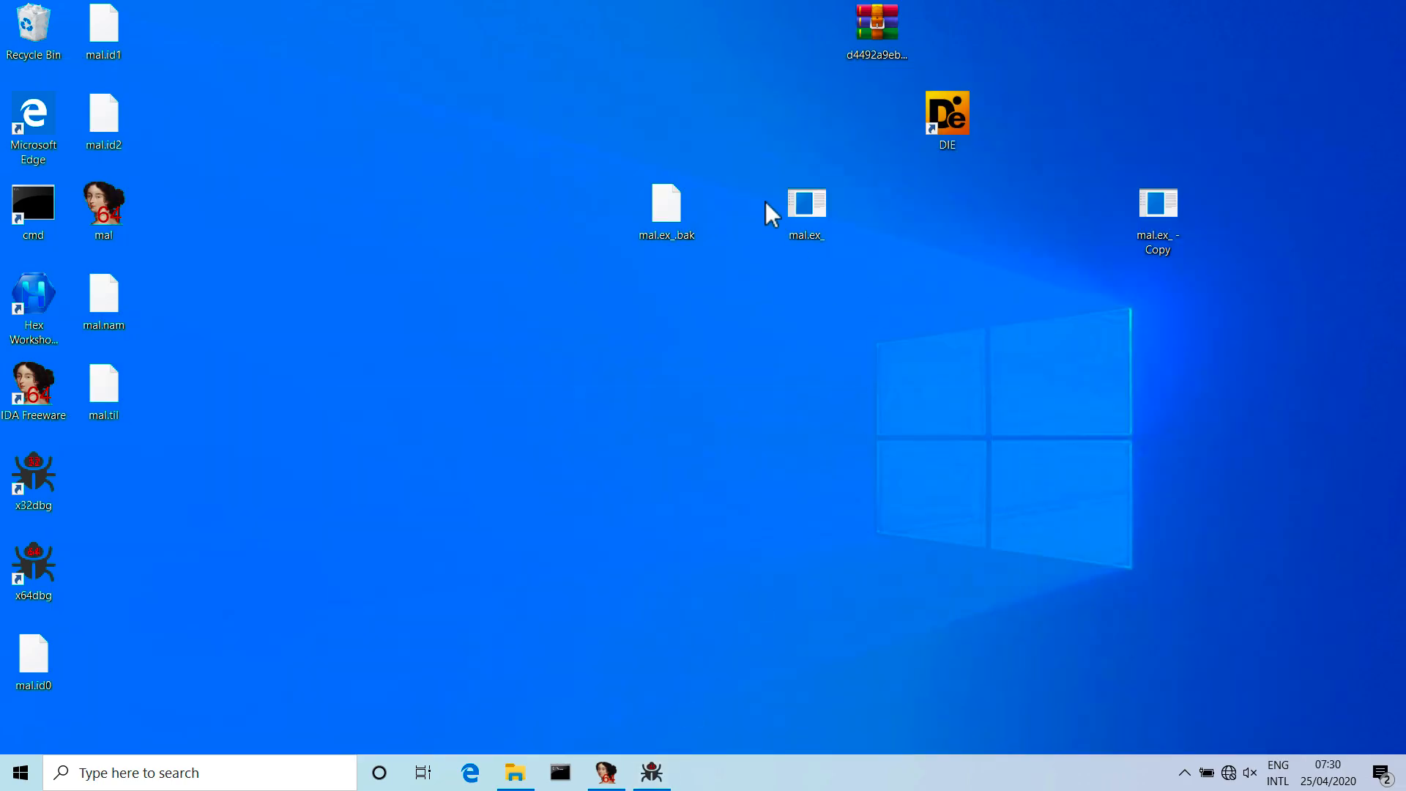
pyautogui.moveTo(811, 226); pyautogui.dragTo(590, 371)
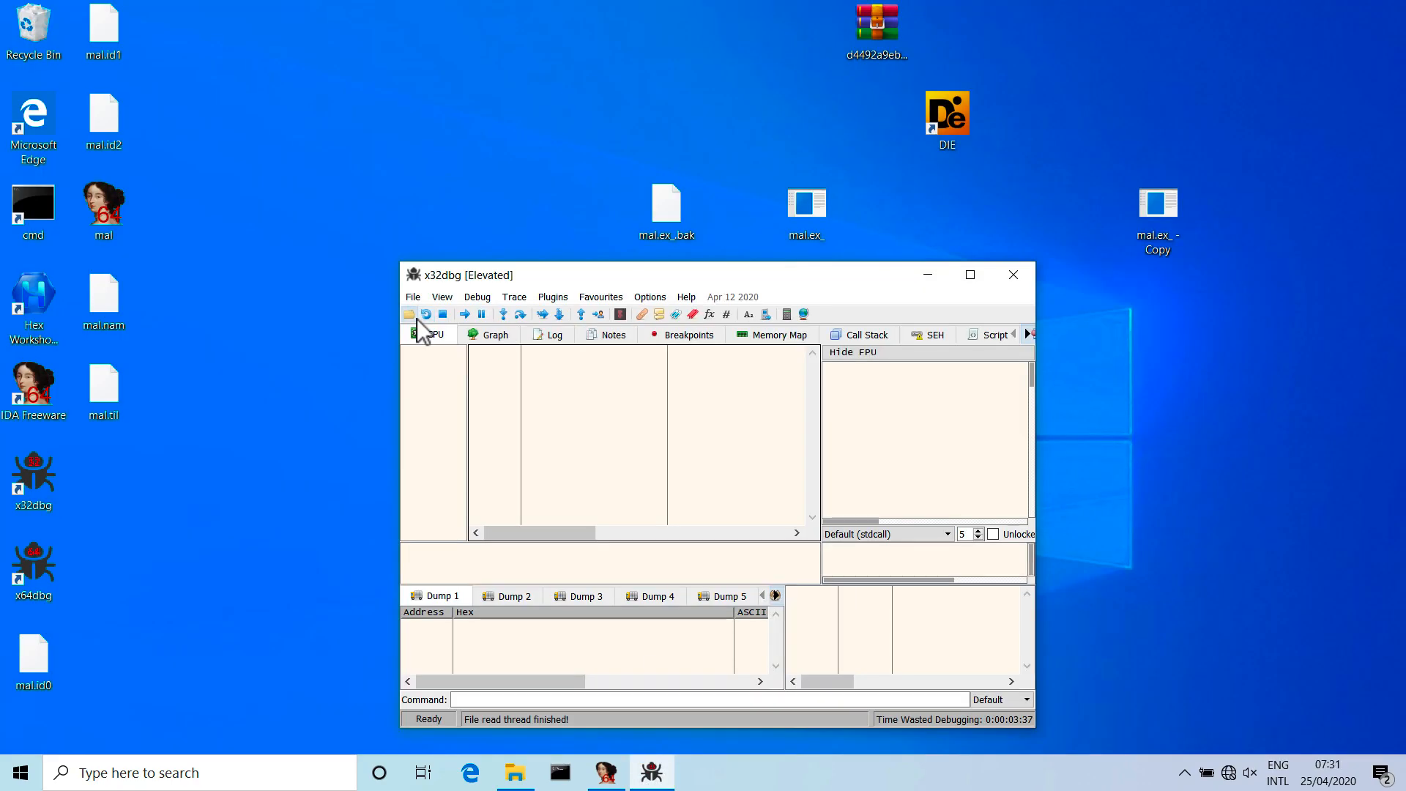
pyautogui.click(414, 319)
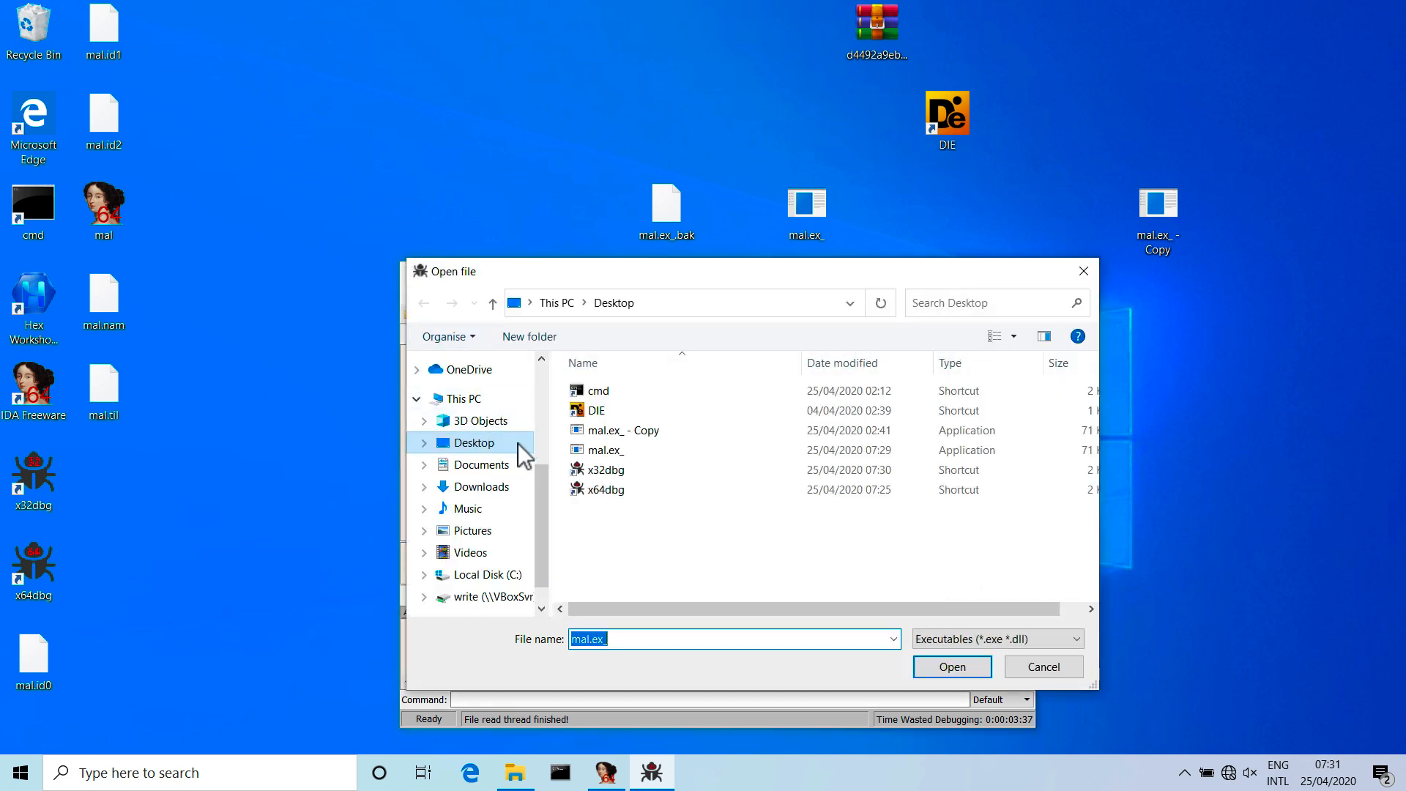
pyautogui.doubleClick(597, 450)
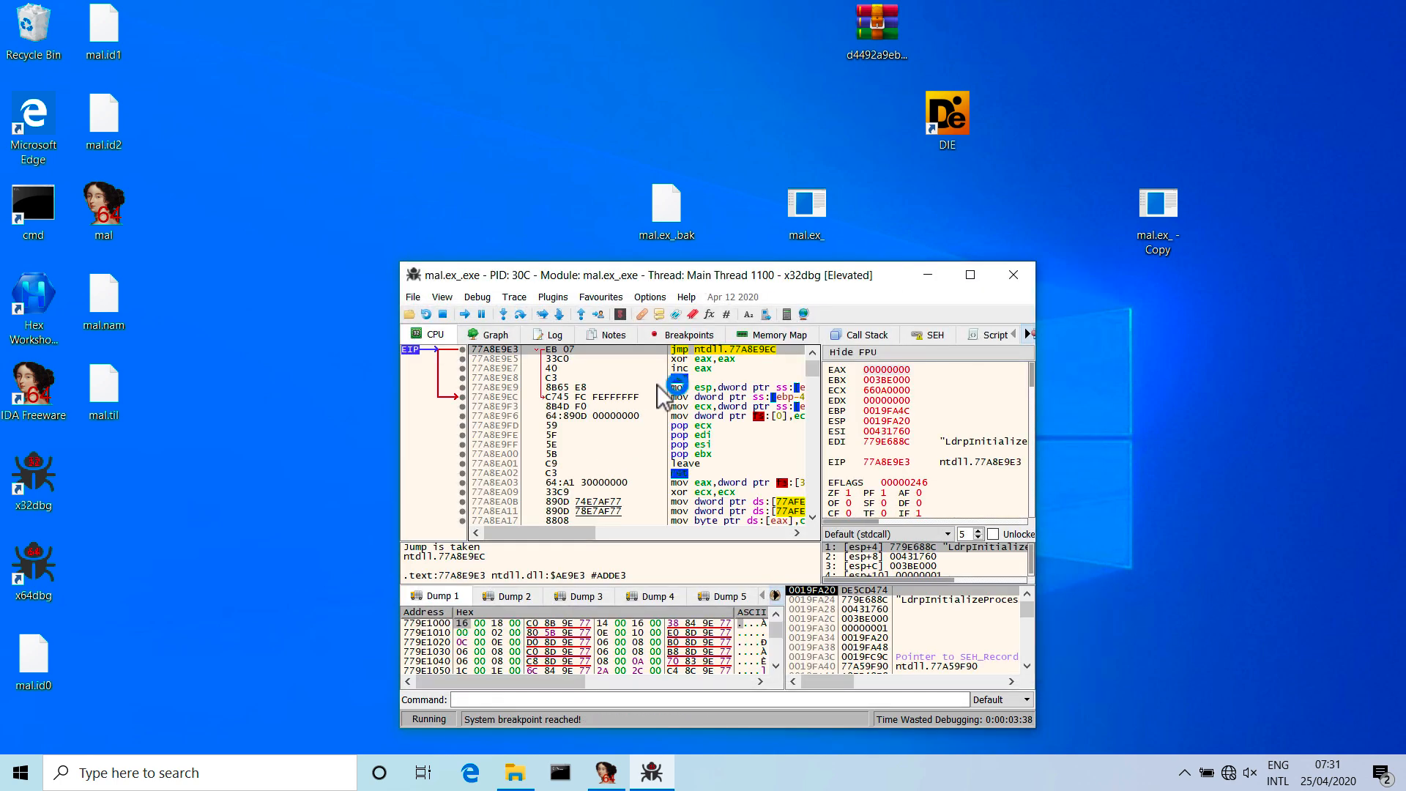
pyautogui.doubleClick(706, 276)
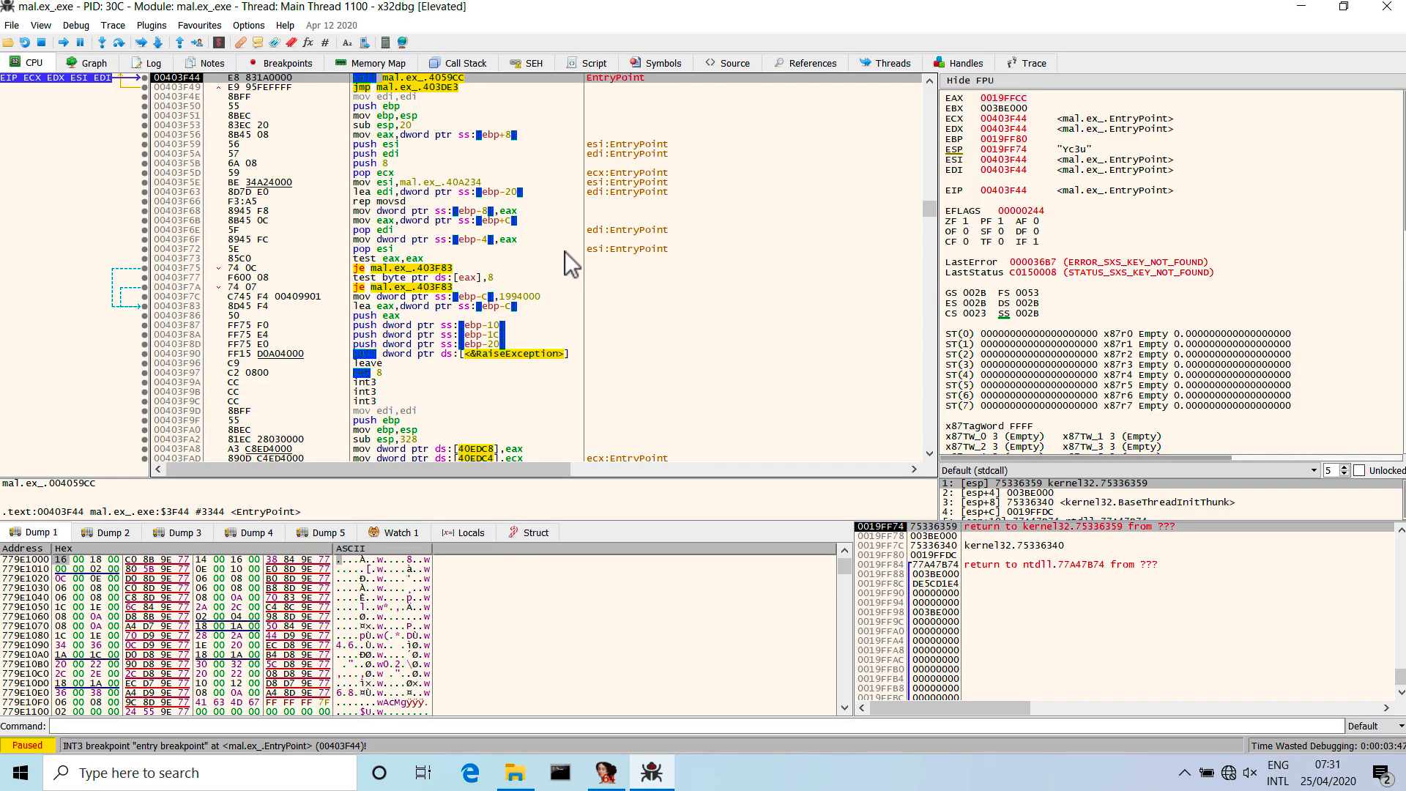
# Search the current module for intermodular calls and sort the results by destination.
pyautogui.rightClick(428, 77)
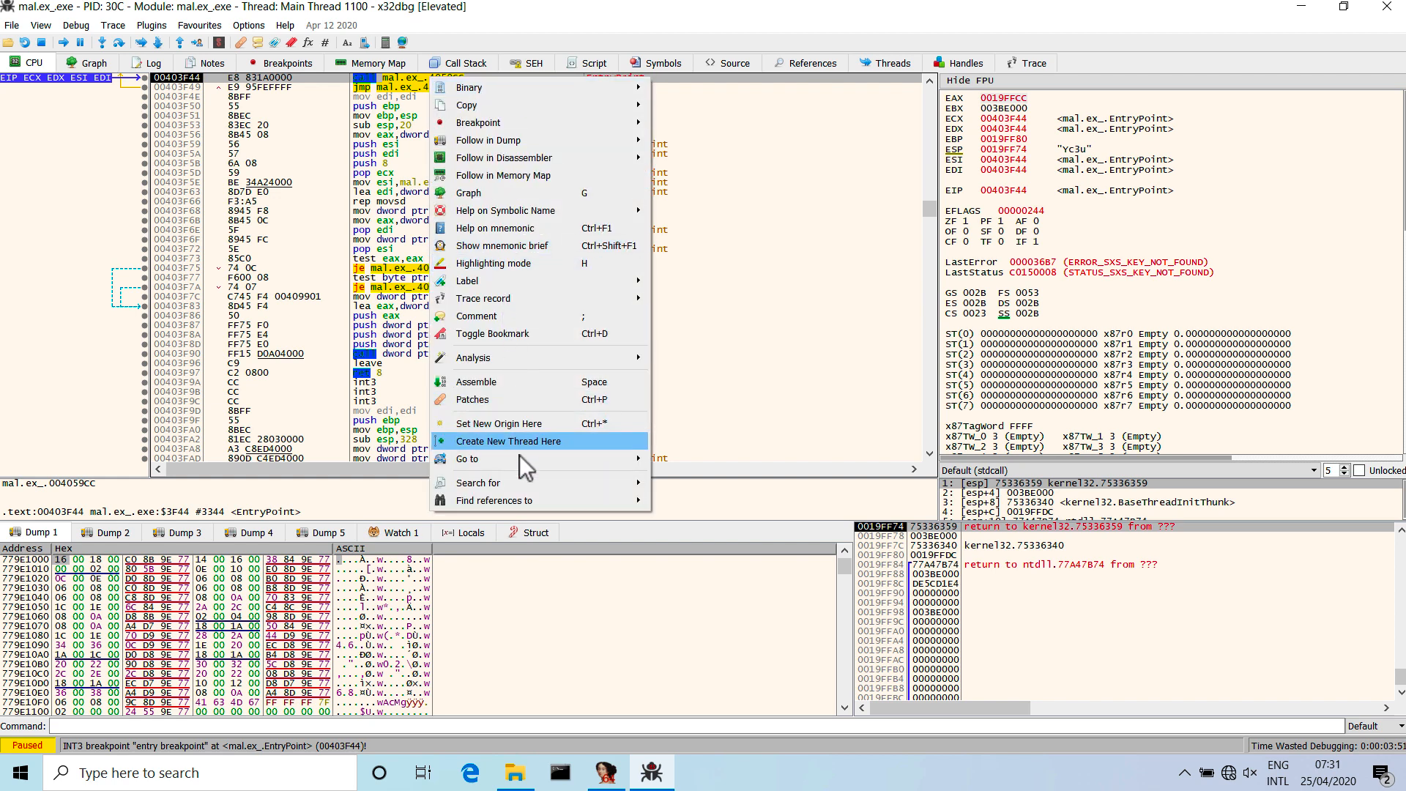
pyautogui.moveTo(524, 481)
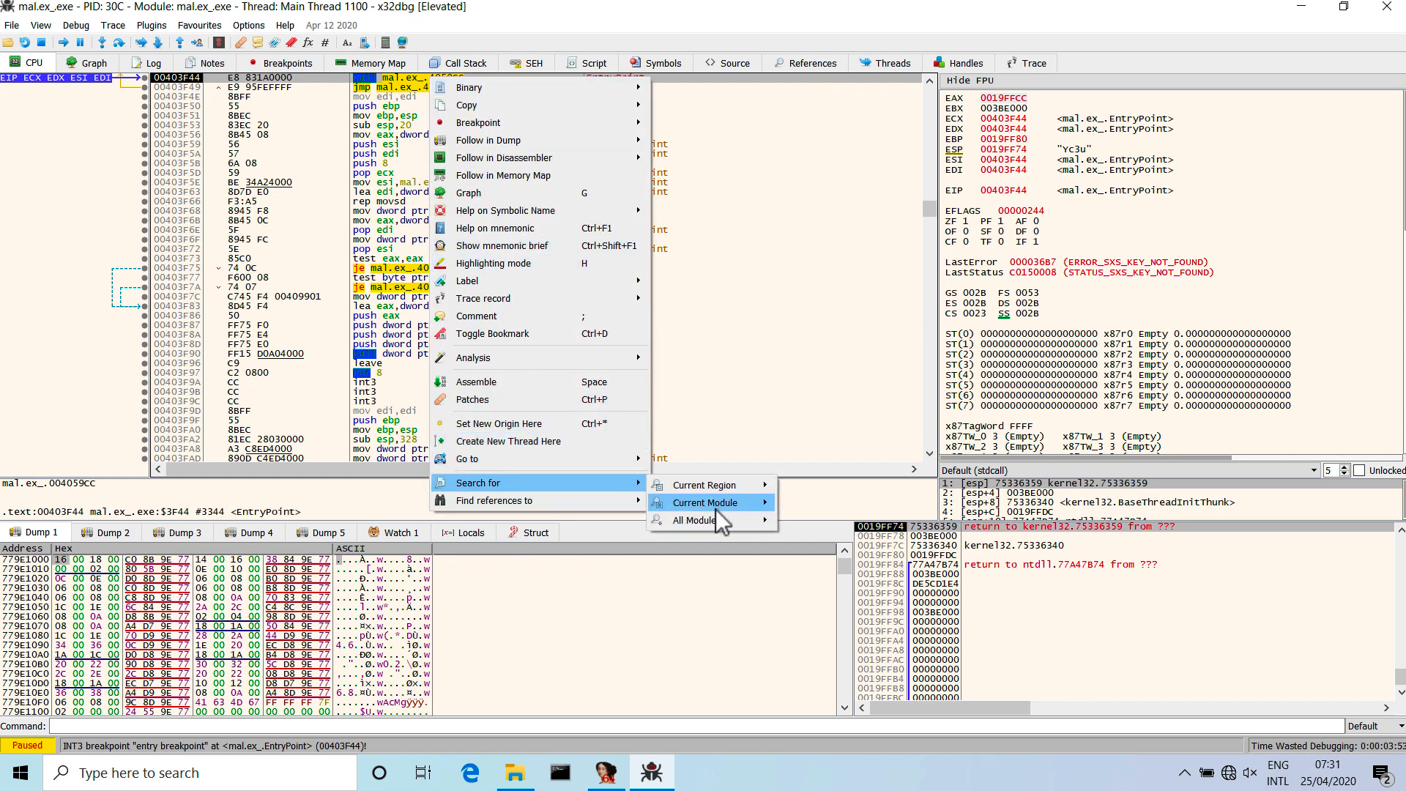
pyautogui.moveTo(714, 509)
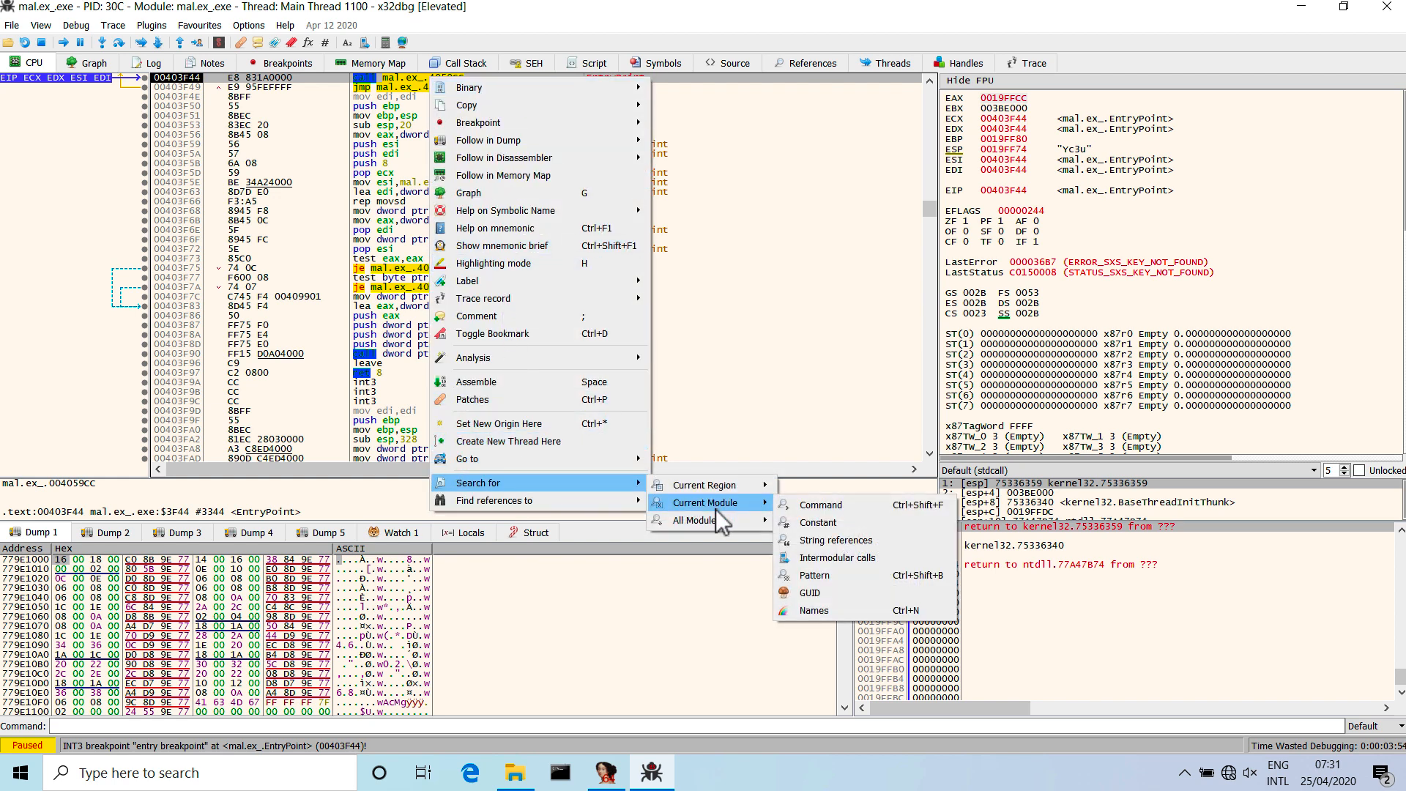
pyautogui.click(890, 562)
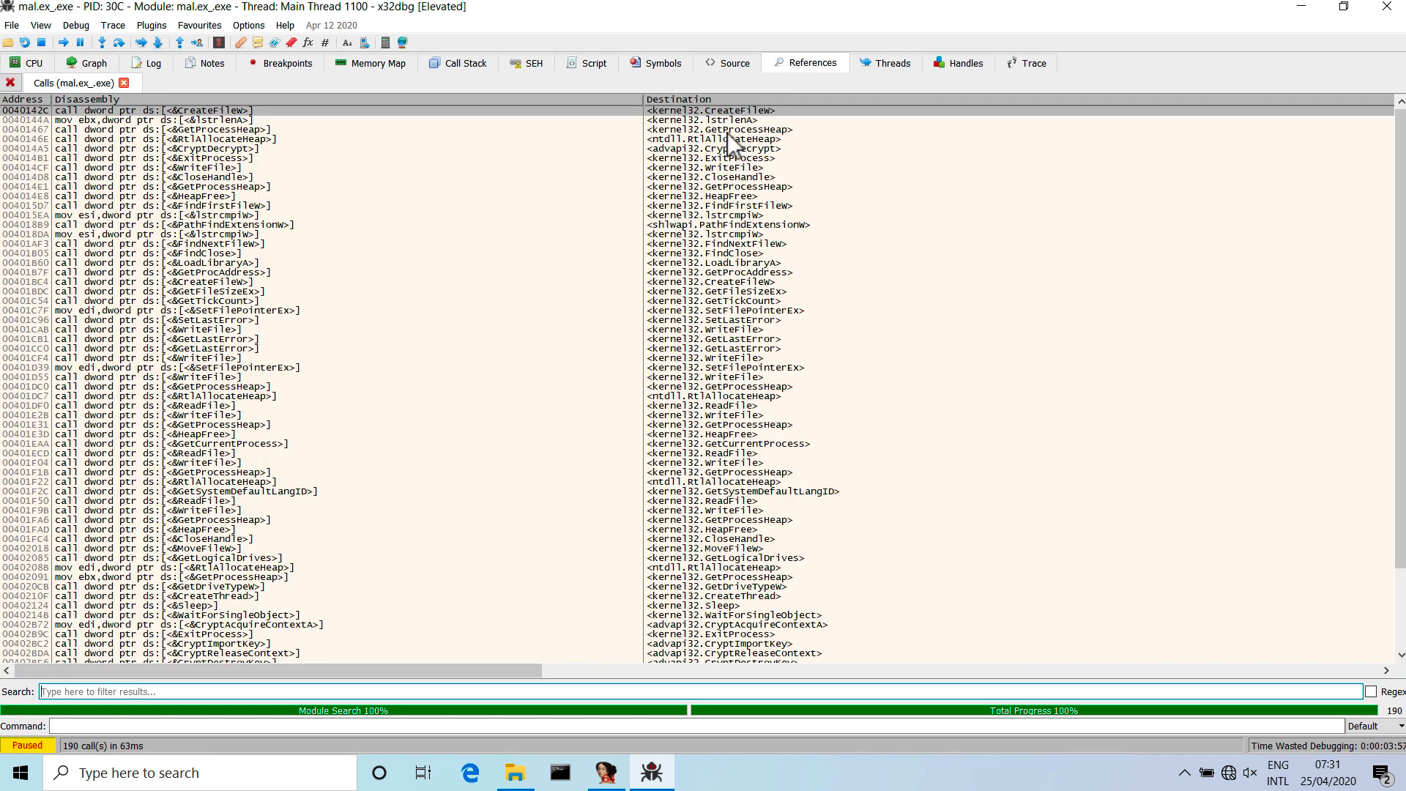
pyautogui.click(744, 100)
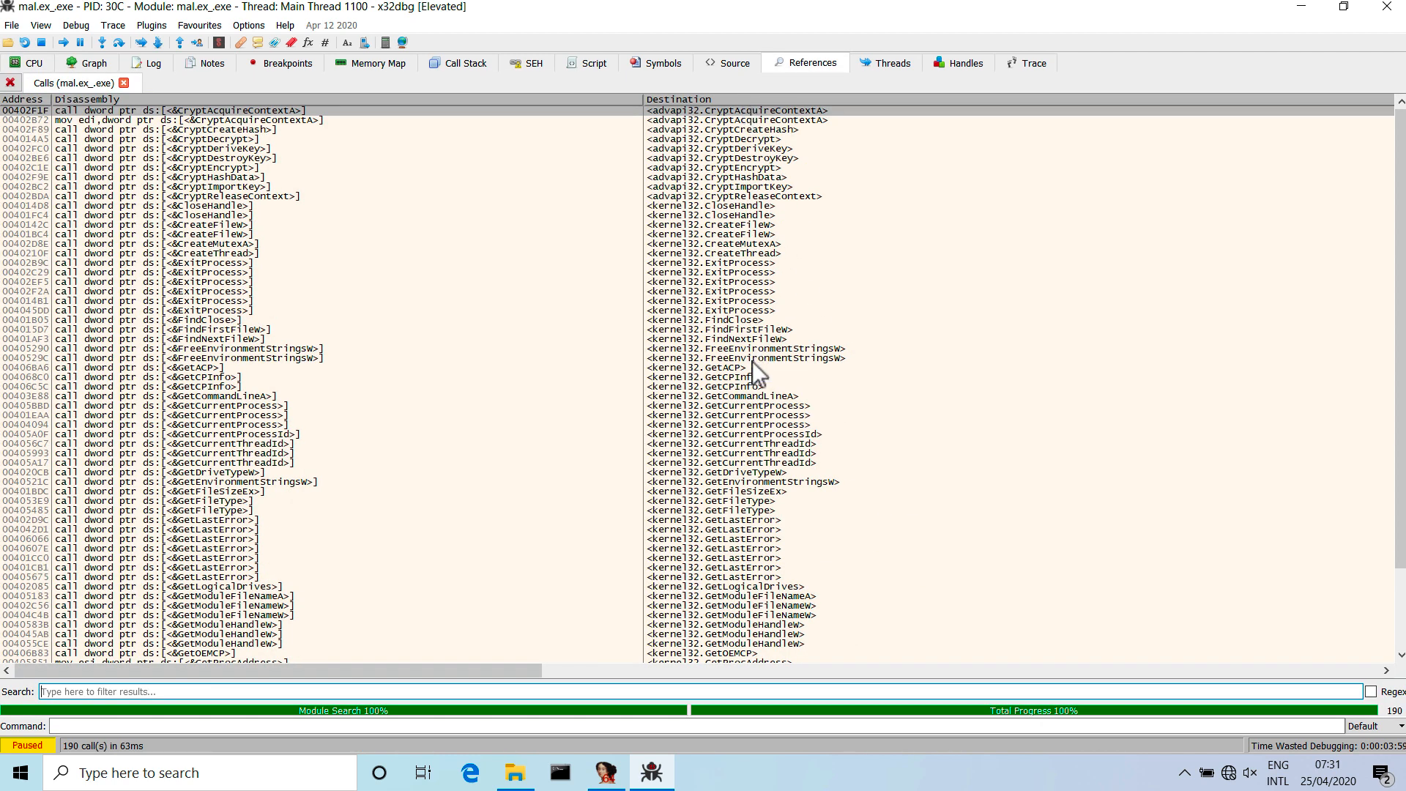
# Set breakpoints on all calls to CryptAcquireContextA.
pyautogui.click(714, 116)
pyautogui.click(714, 112)
pyautogui.rightClick(727, 108)
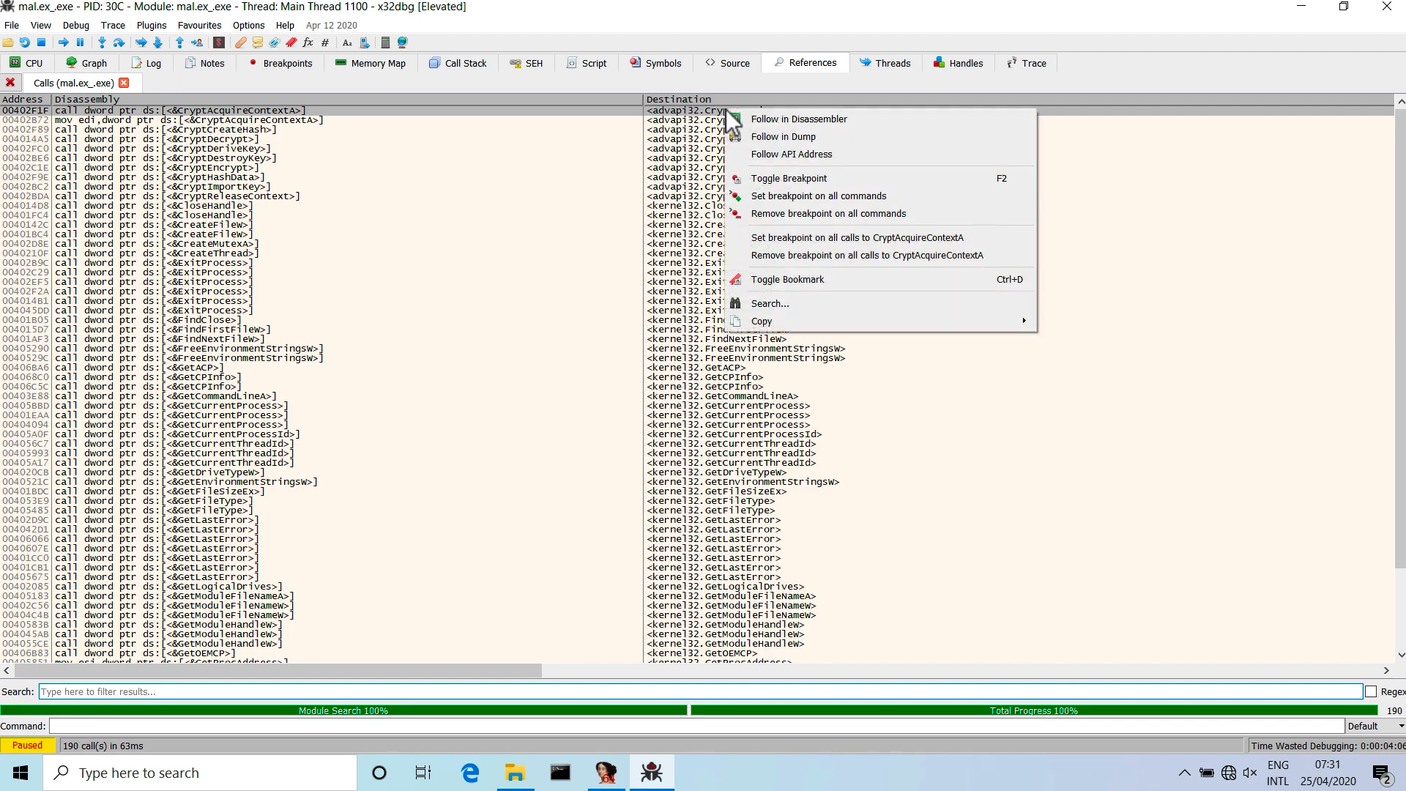
pyautogui.click(836, 238)
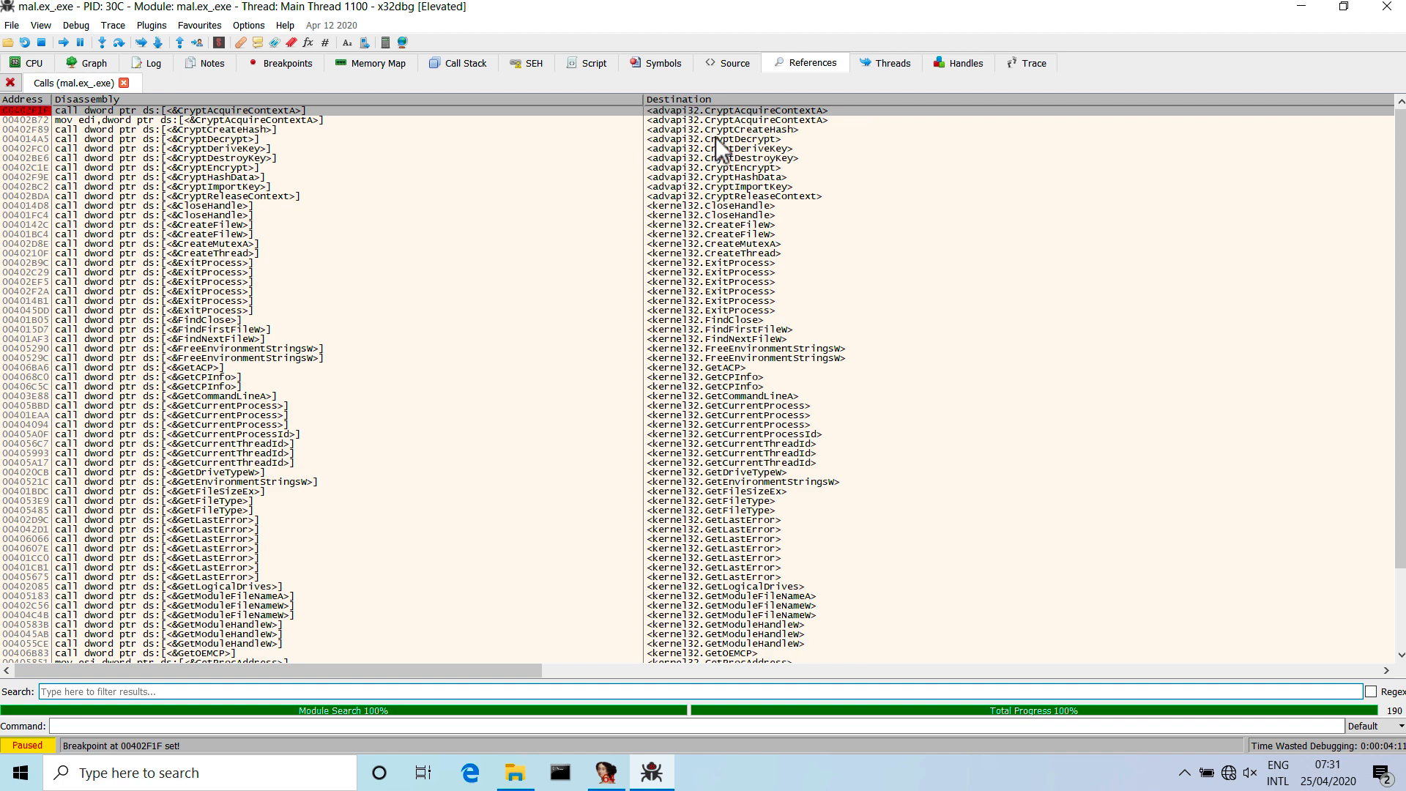
pyautogui.rightClick(715, 111)
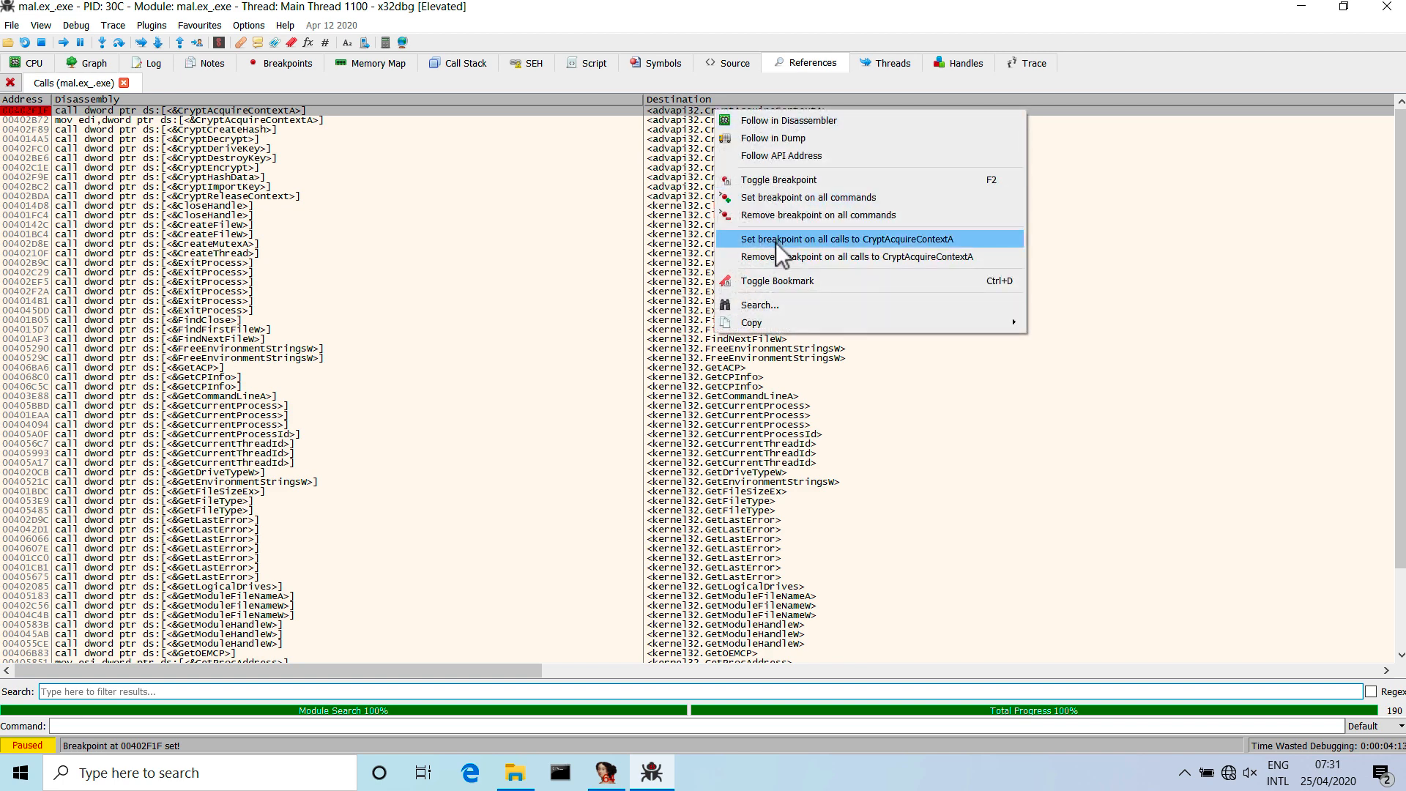
pyautogui.click(776, 243)
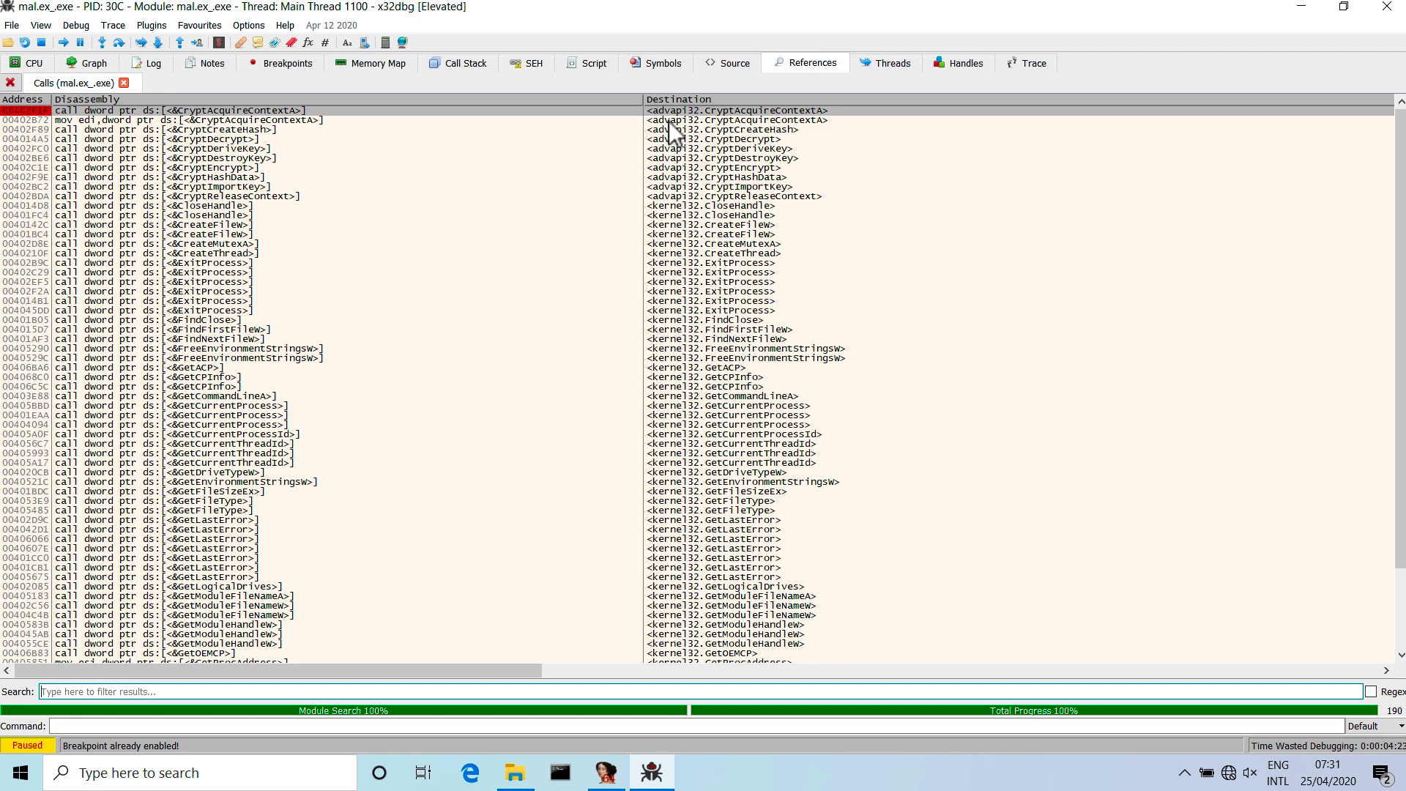
# Look through the remaining API calls in the list and set breakpoints on all calls to CreateFileW.
pyautogui.moveTo(669, 111); pyautogui.dragTo(667, 201)
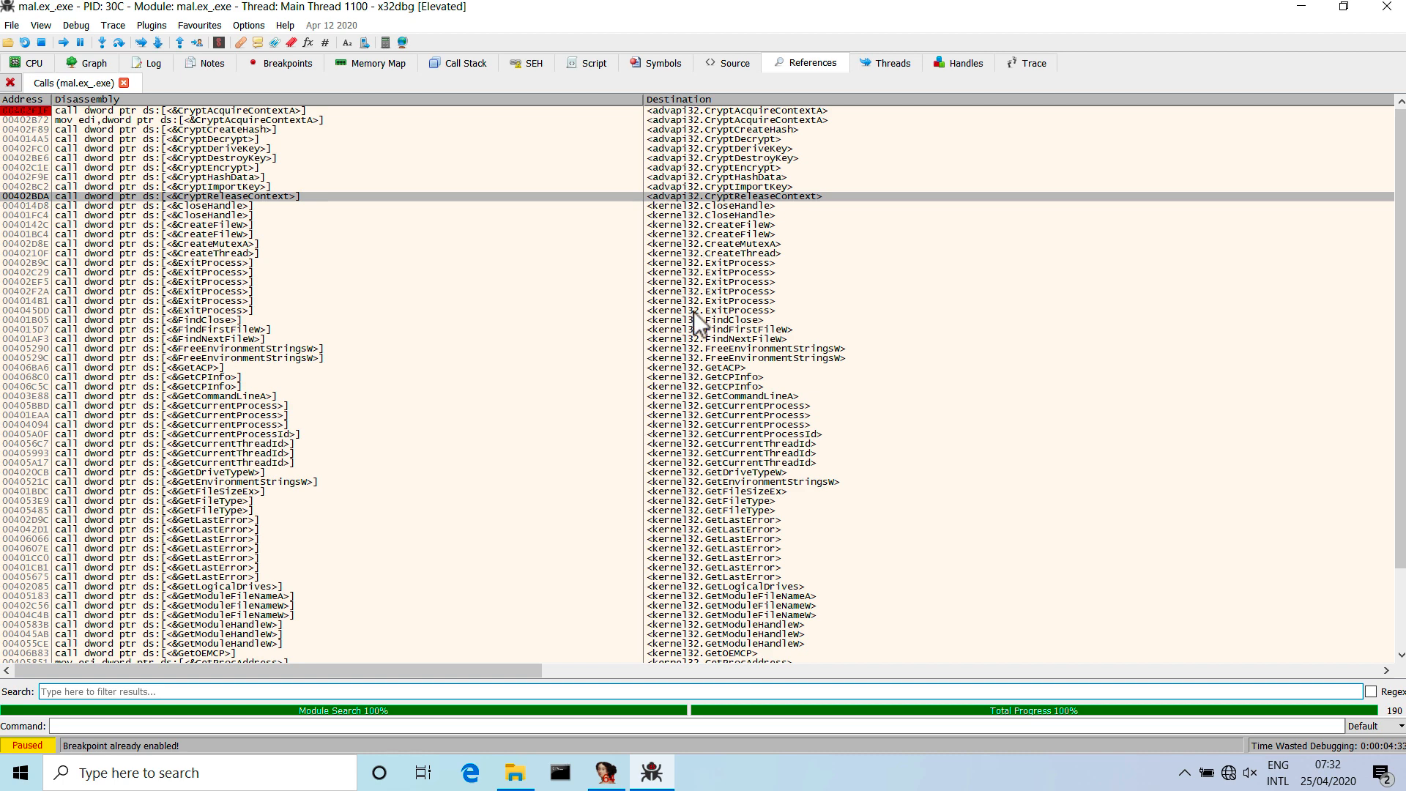
pyautogui.scroll(-12, 695, 385)
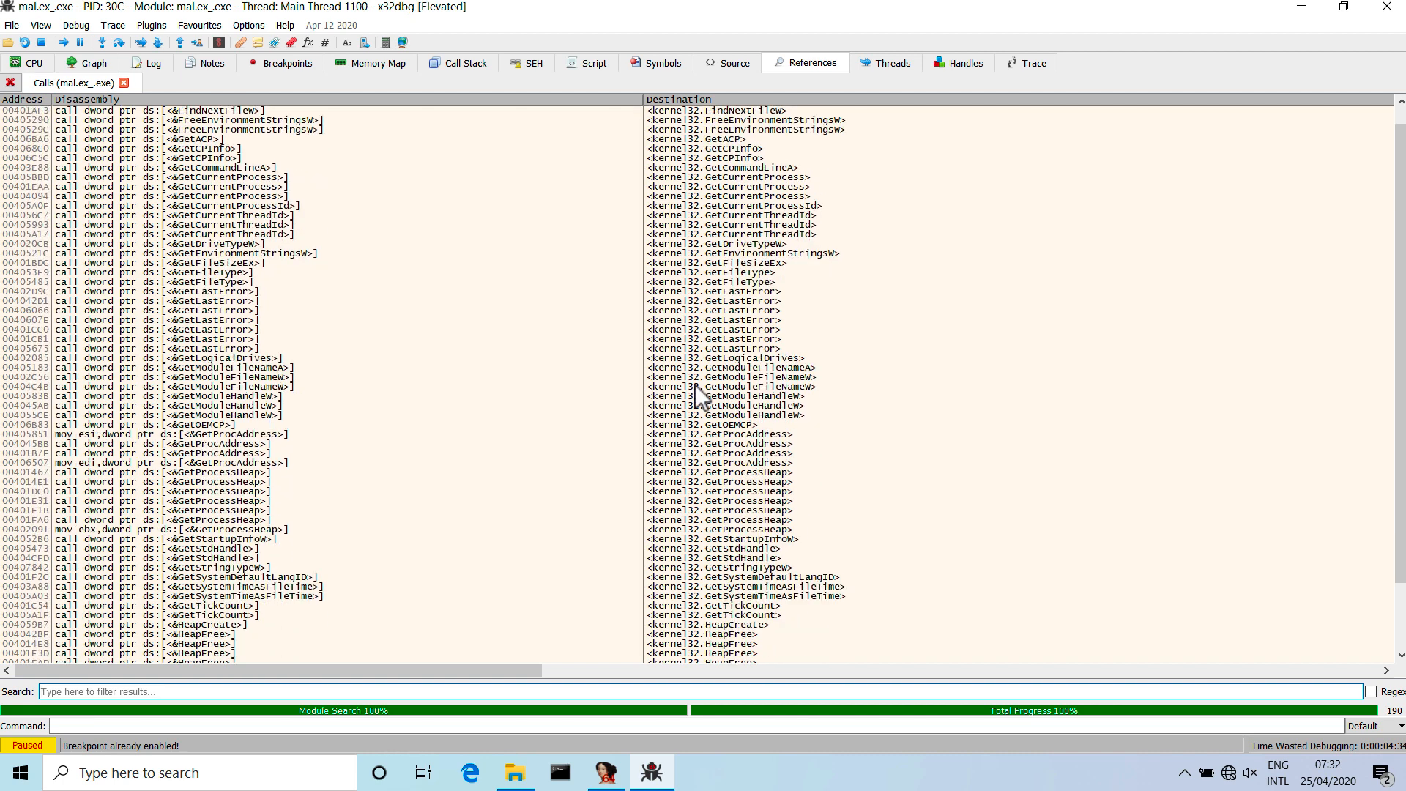
pyautogui.scroll(-10, 696, 384)
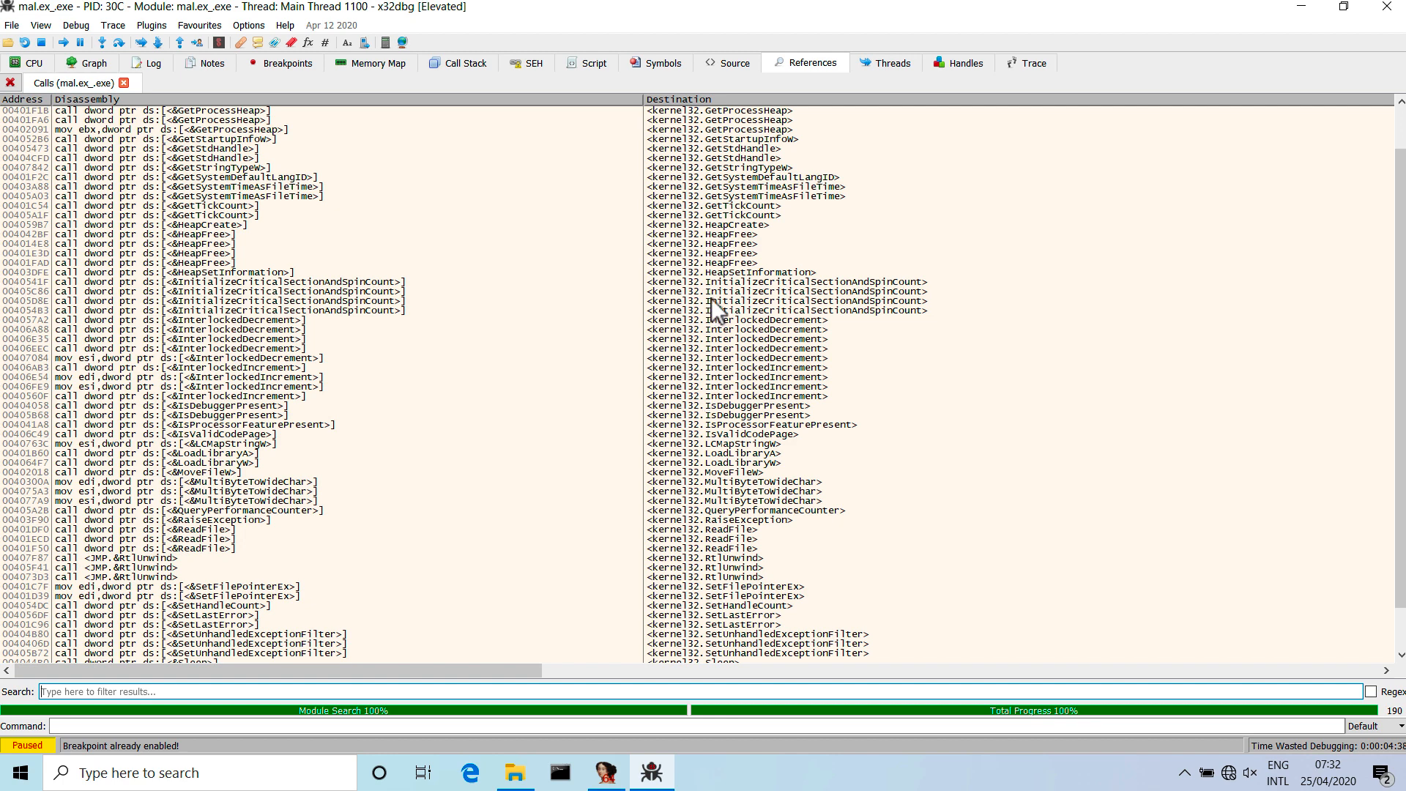
pyautogui.scroll(14, 710, 297)
pyautogui.scroll(8, 710, 297)
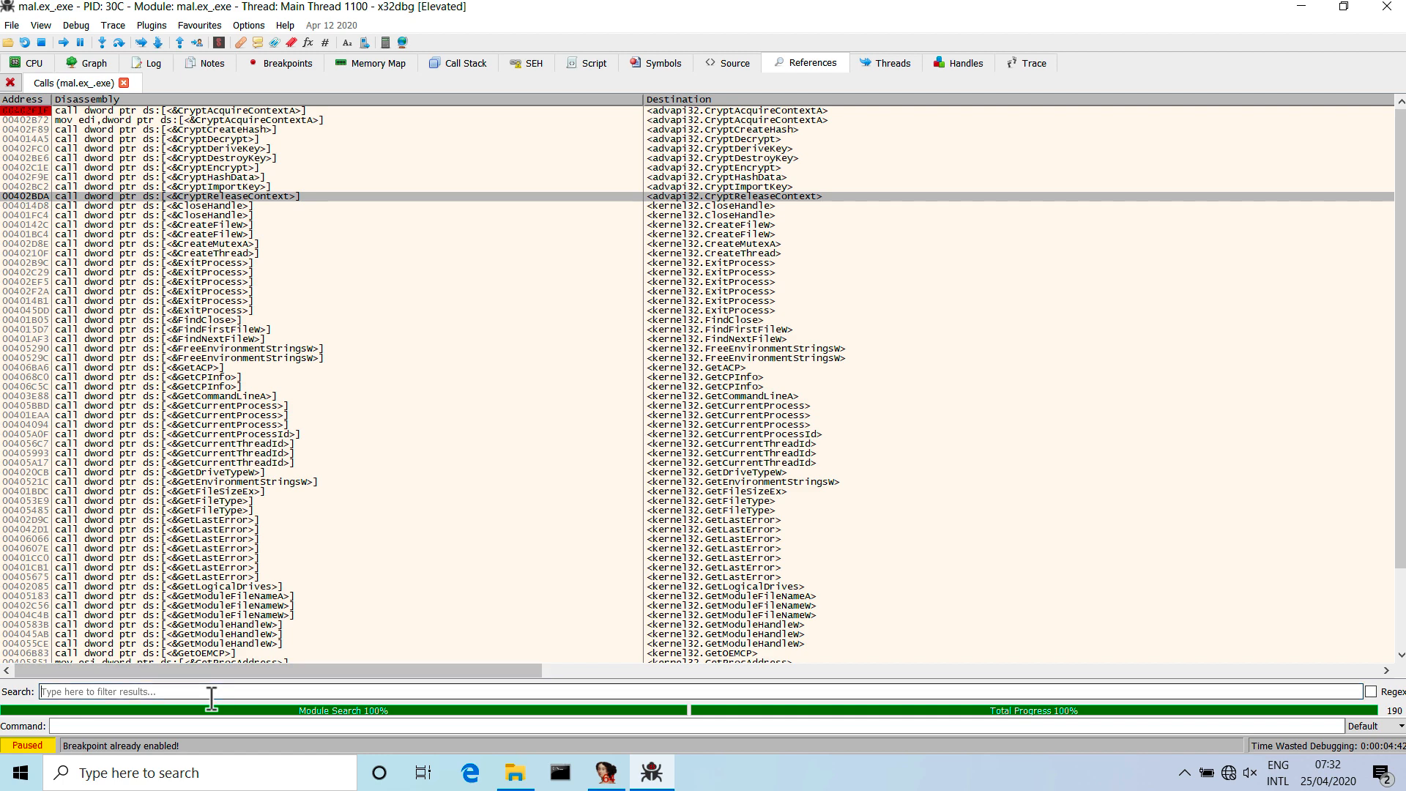
pyautogui.click(713, 226)
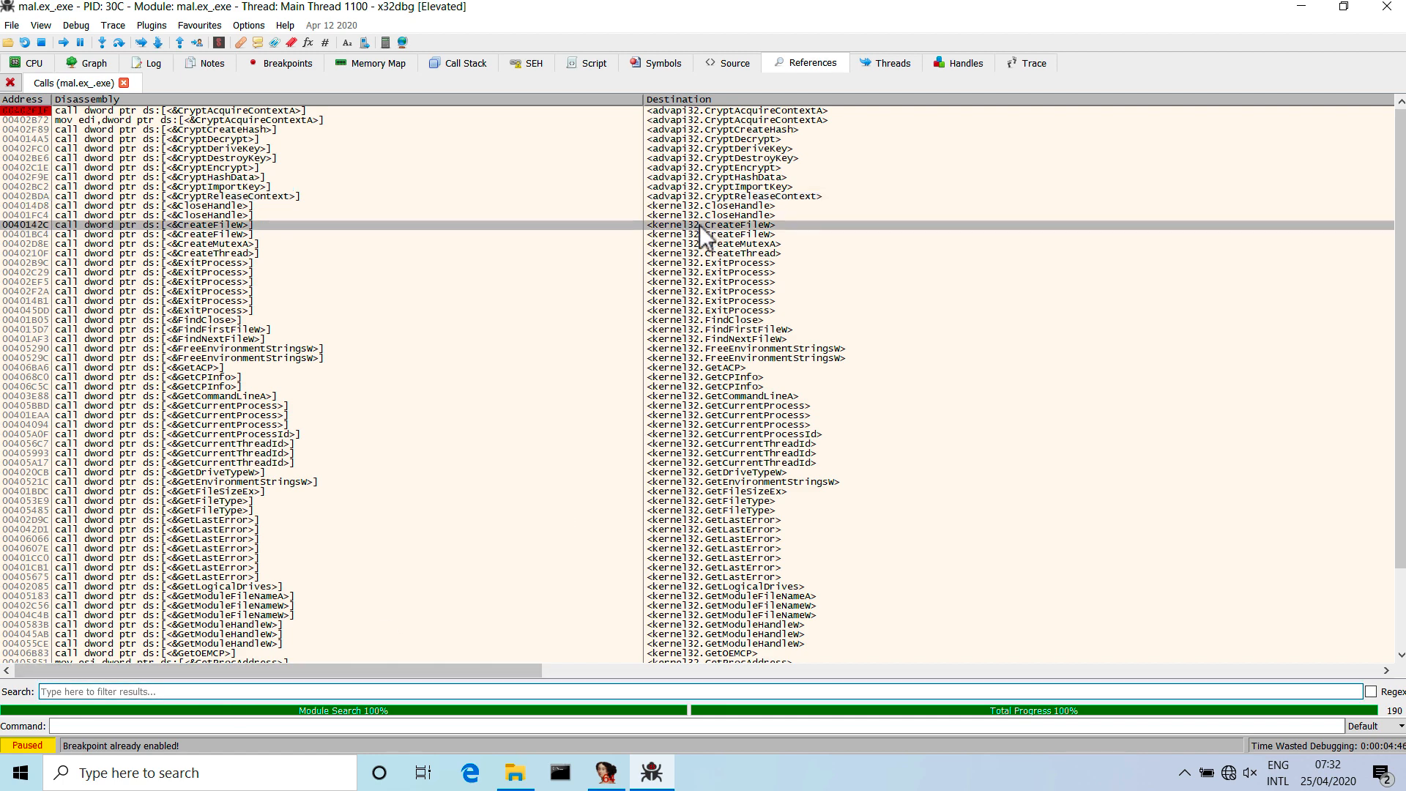
pyautogui.rightClick(679, 225)
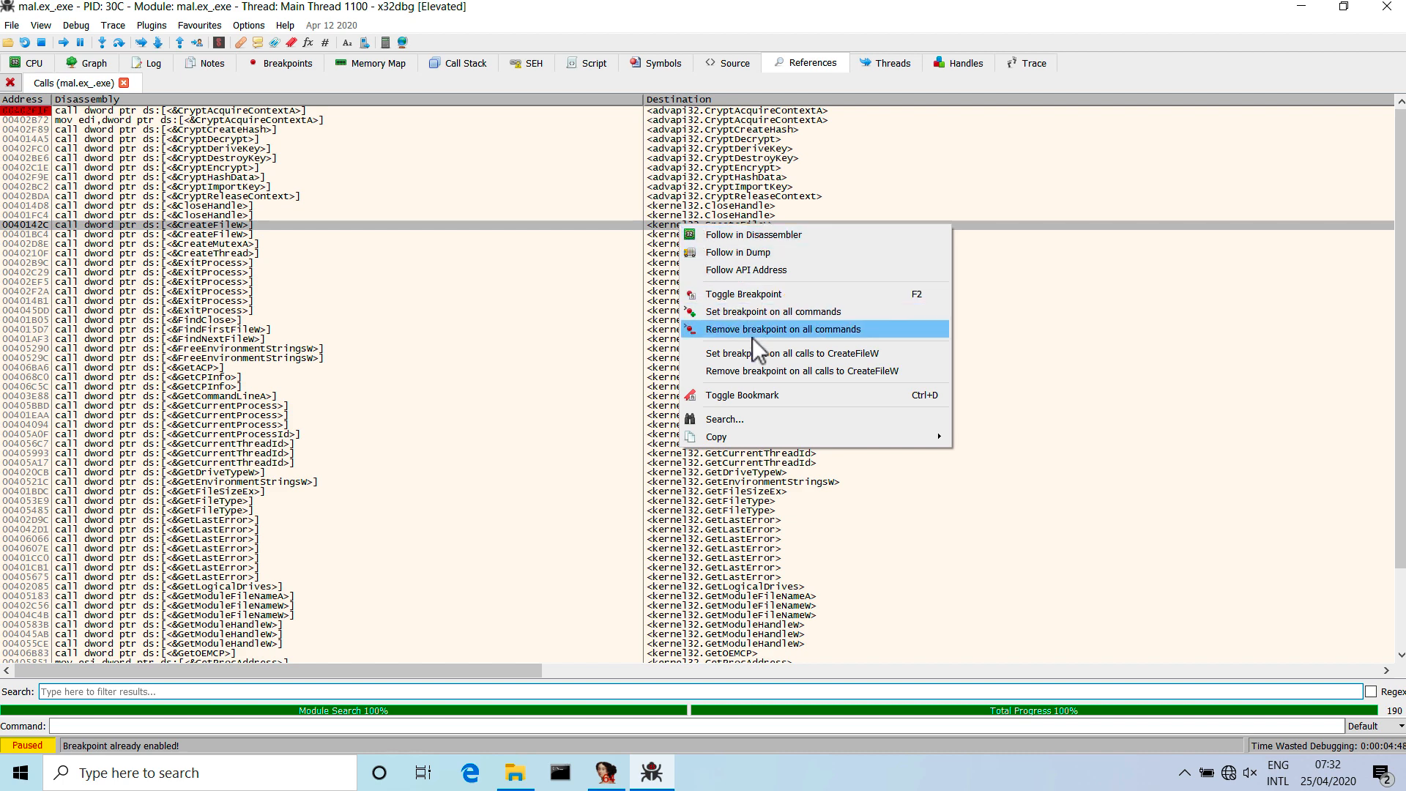
pyautogui.click(792, 354)
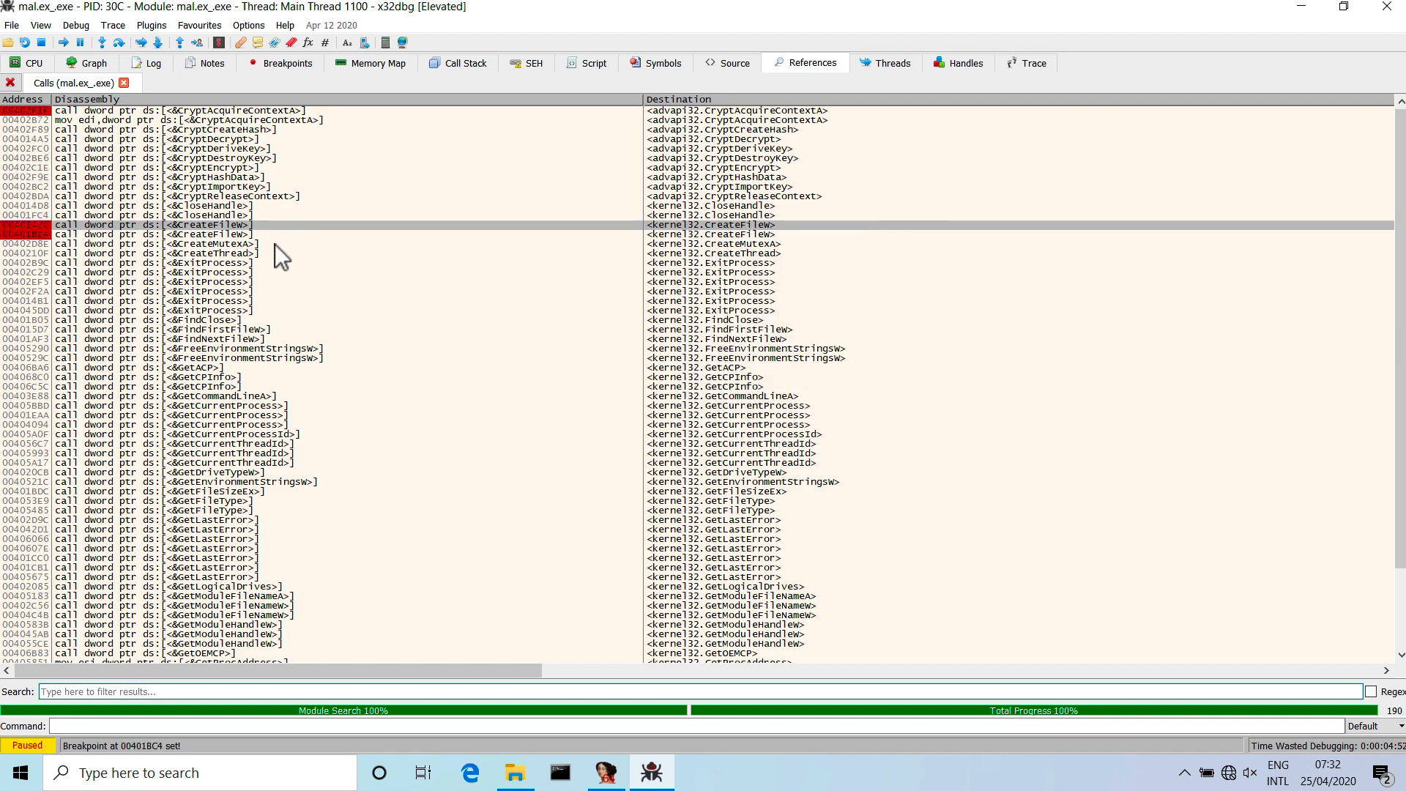
pyautogui.click(267, 122)
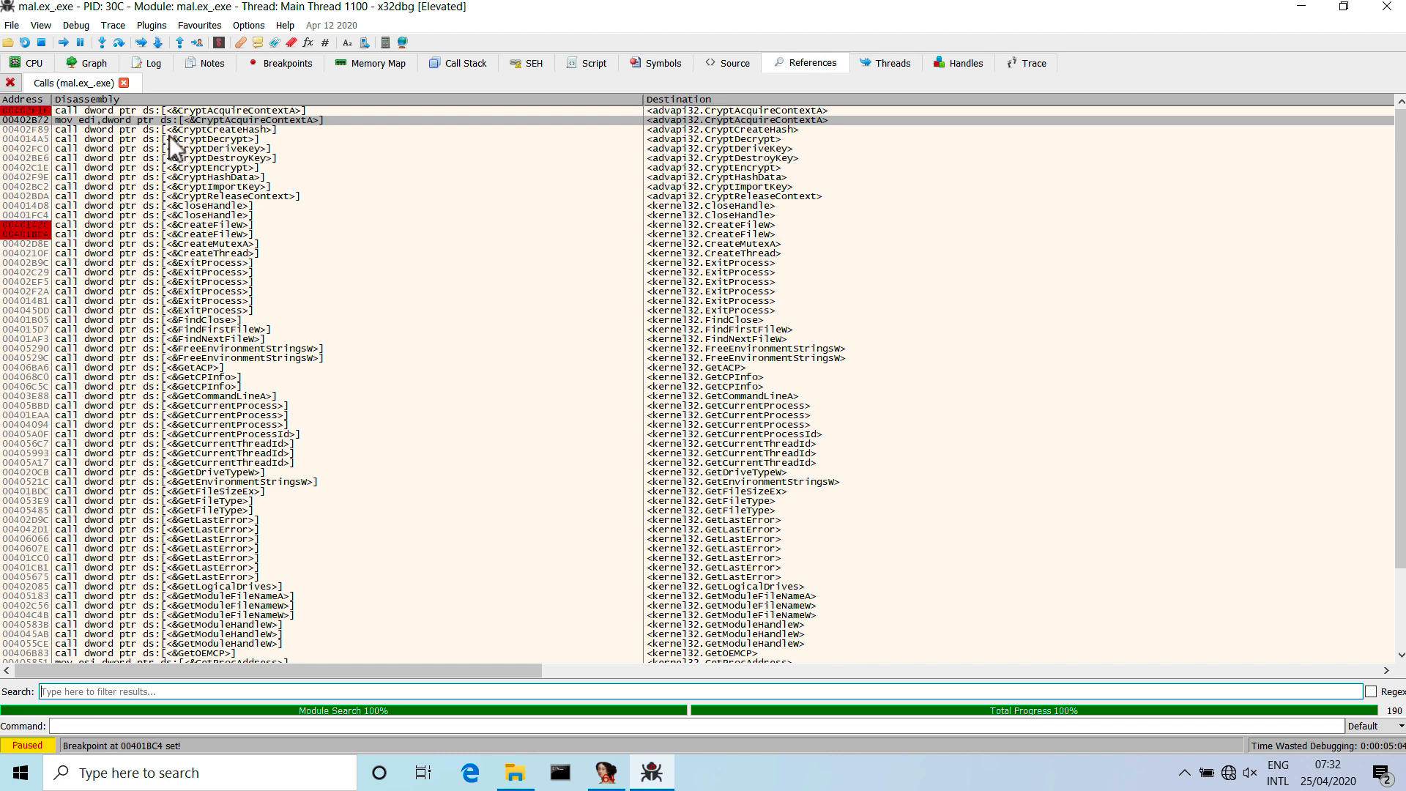
pyautogui.click(170, 113)
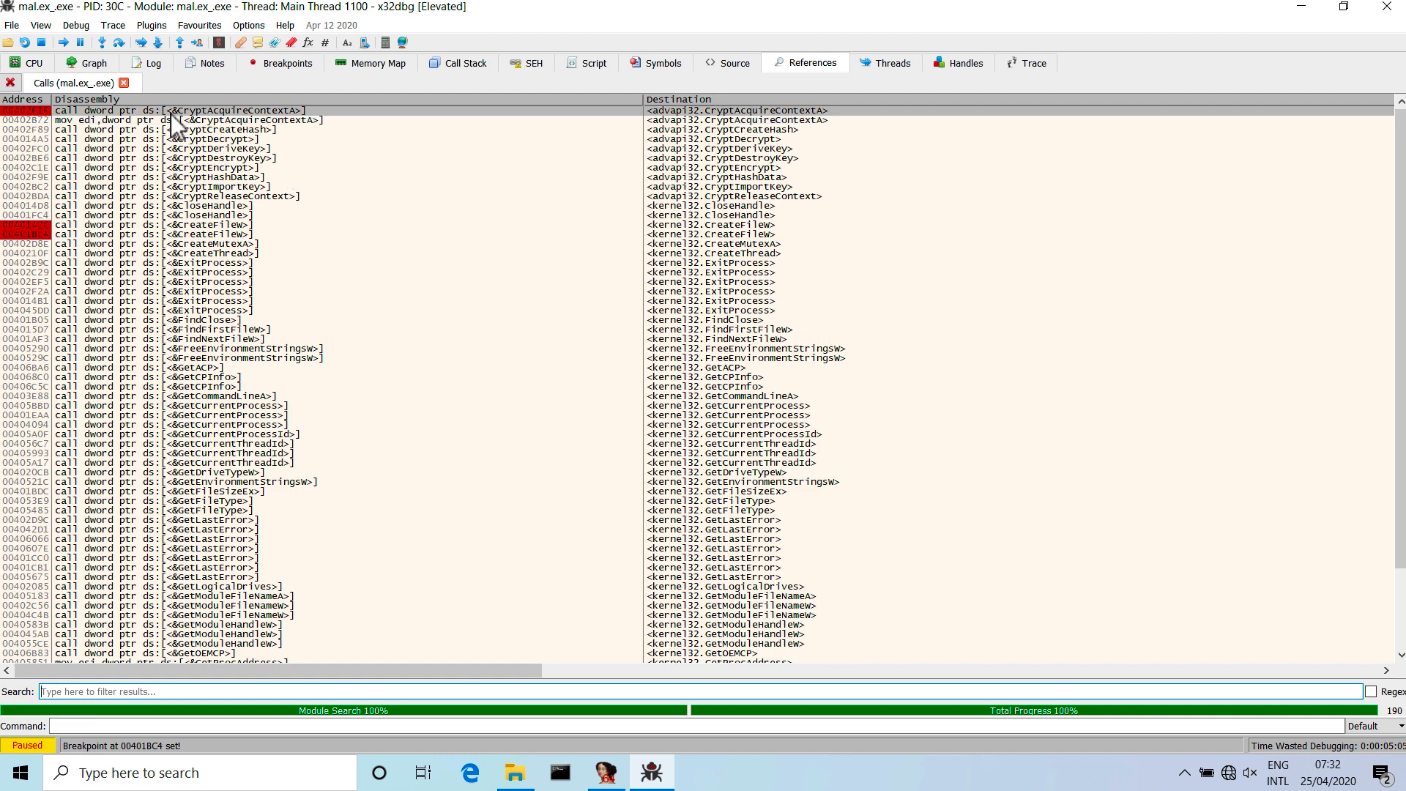
# Examine the intermodular calls list, from the crypto and file APIs to the shell functions, for further calls worth a breakpoint.
pyautogui.rightClick(424, 112)
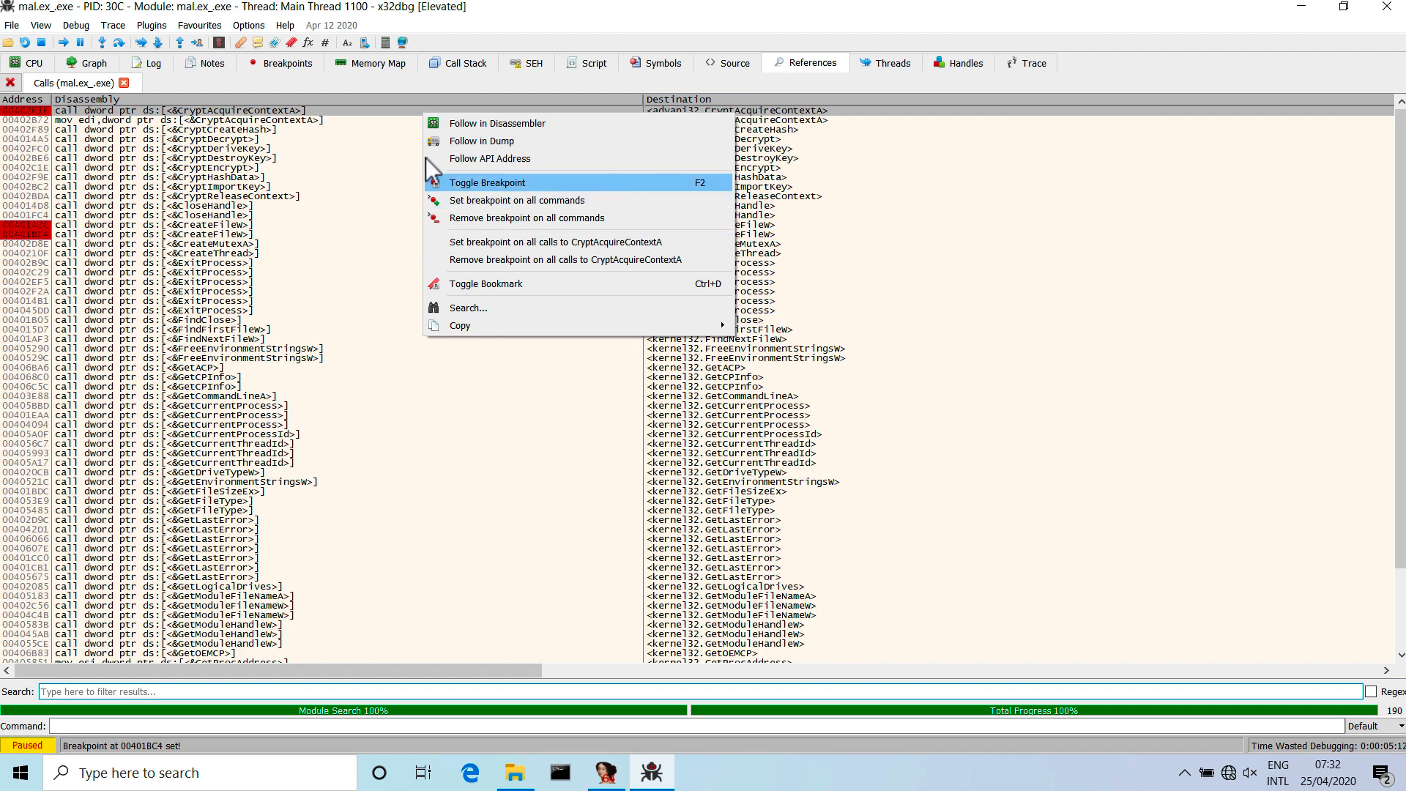
pyautogui.click(339, 111)
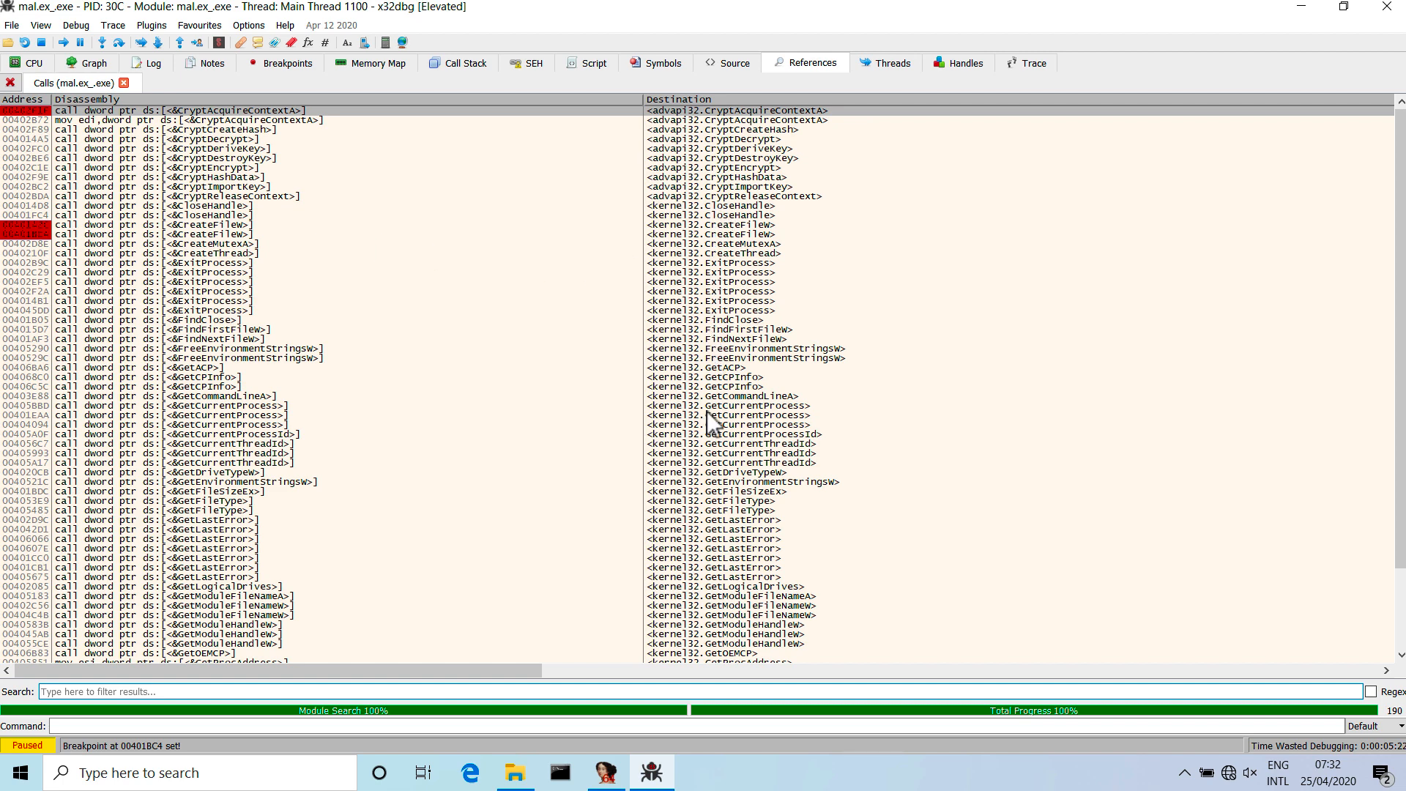
pyautogui.scroll(-19, 723, 430)
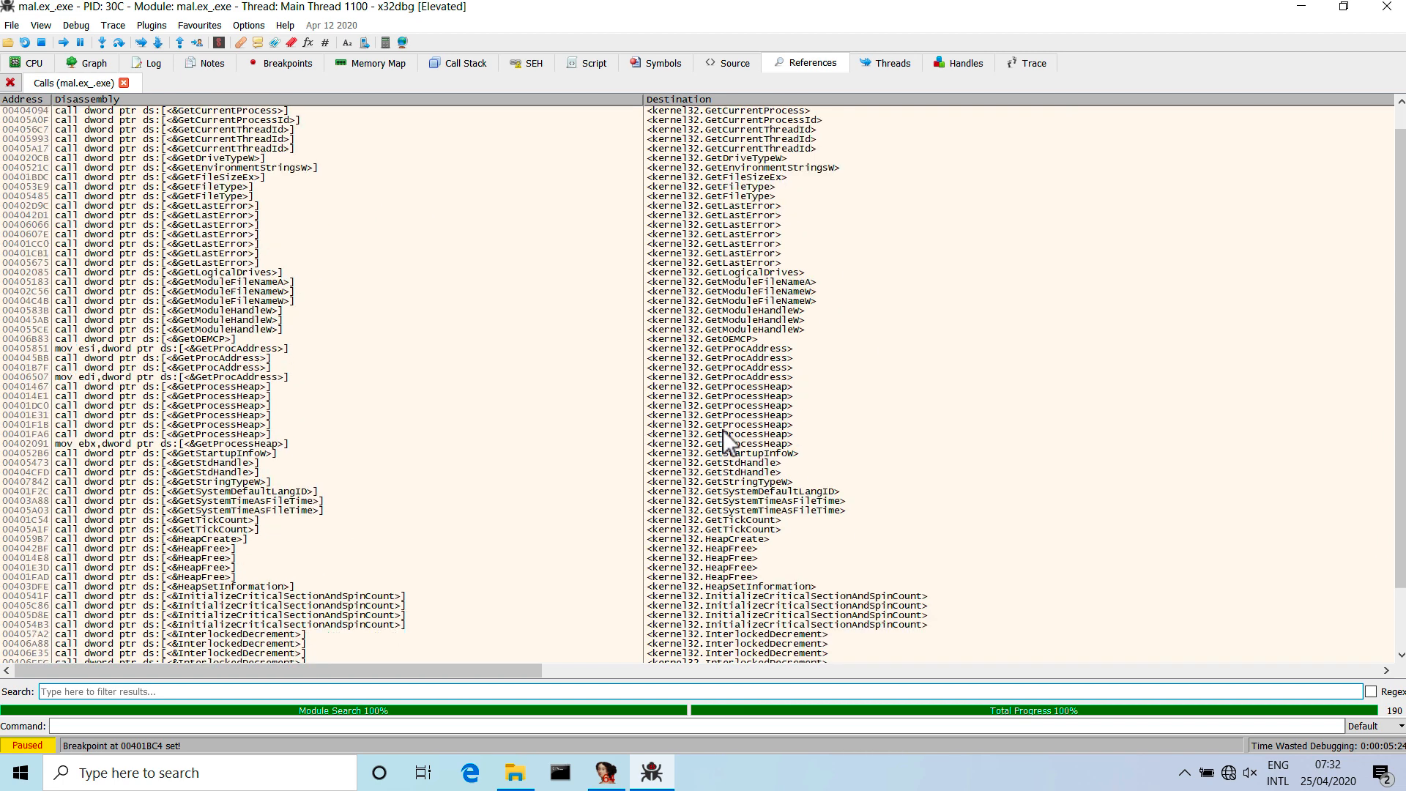
pyautogui.scroll(-1, 723, 429)
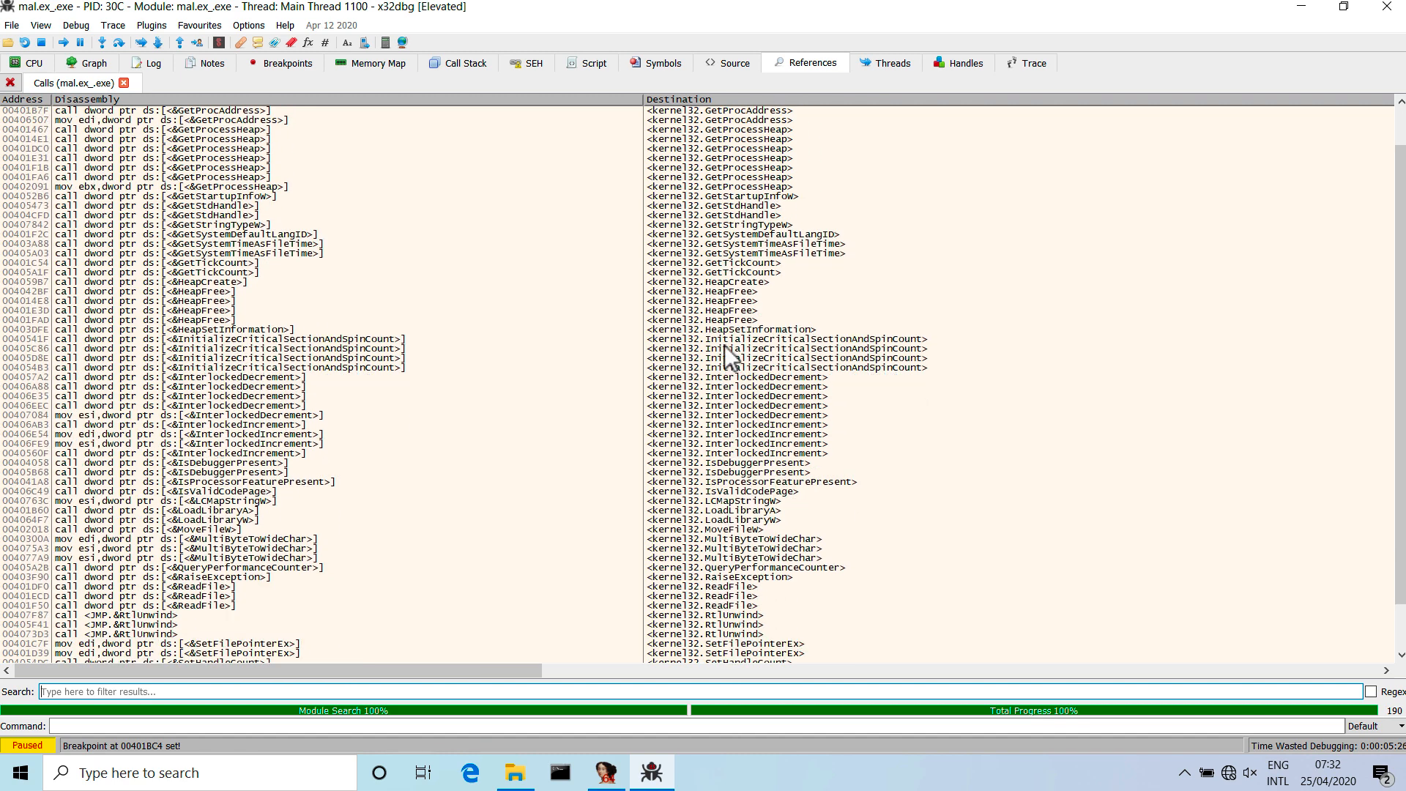
pyautogui.scroll(-4, 722, 341)
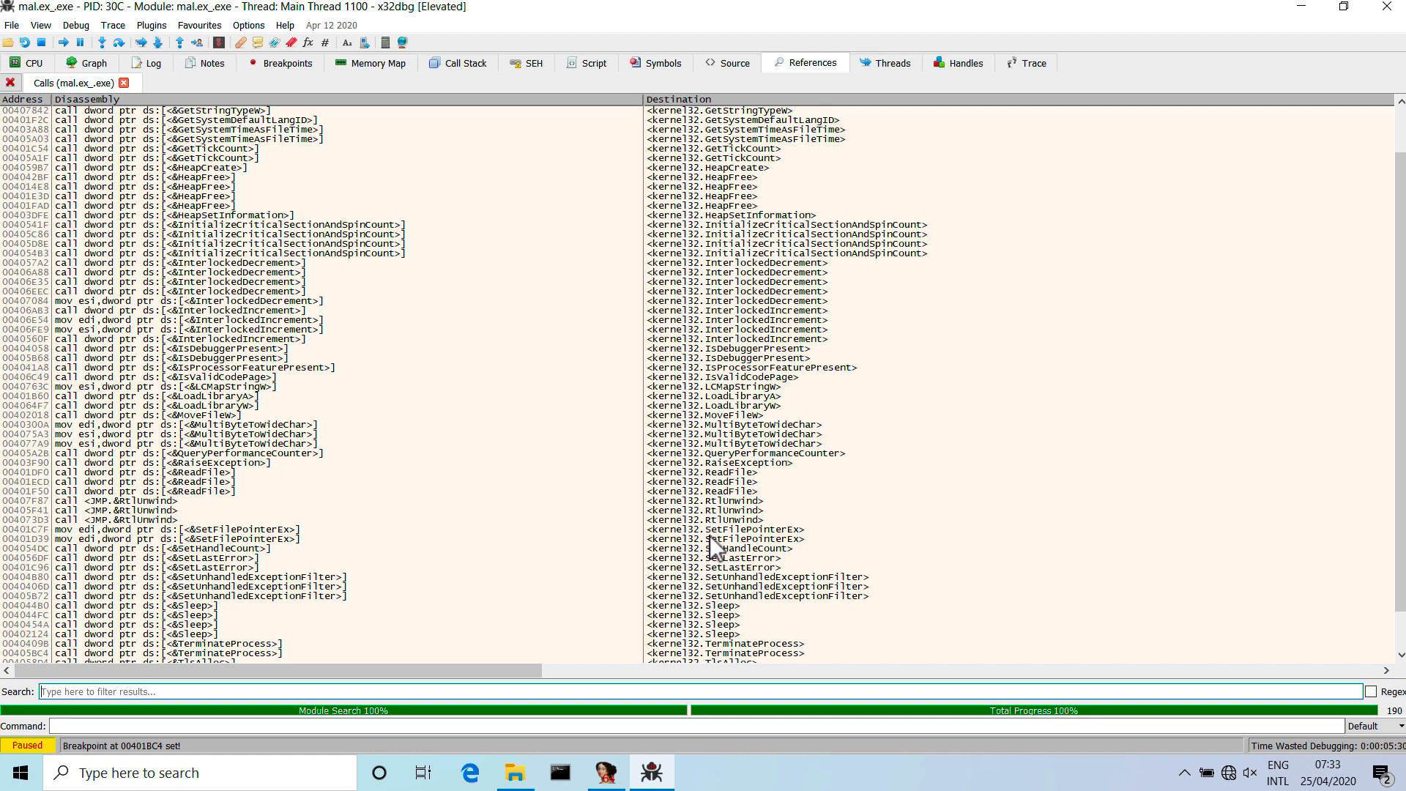
pyautogui.scroll(20, 718, 274)
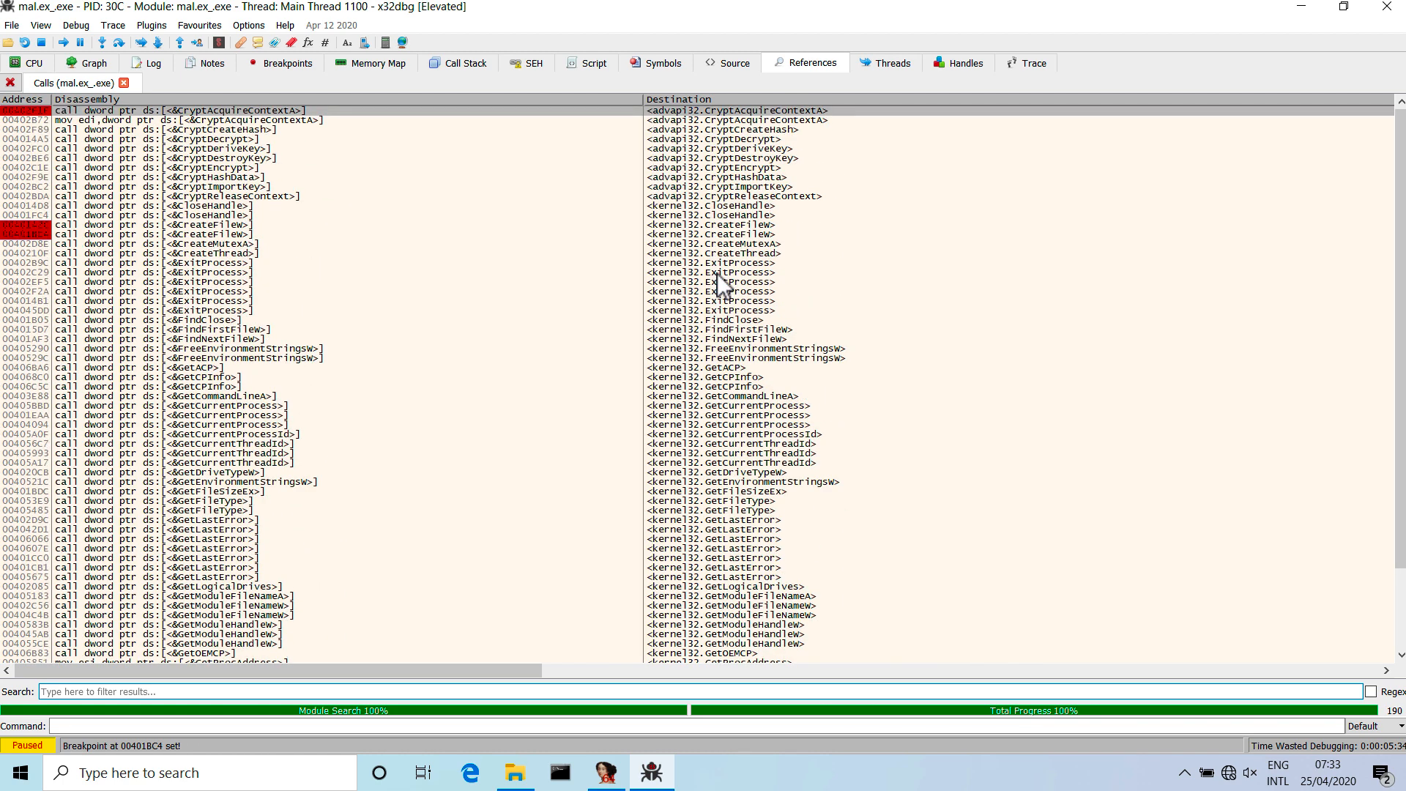
pyautogui.click(33, 62)
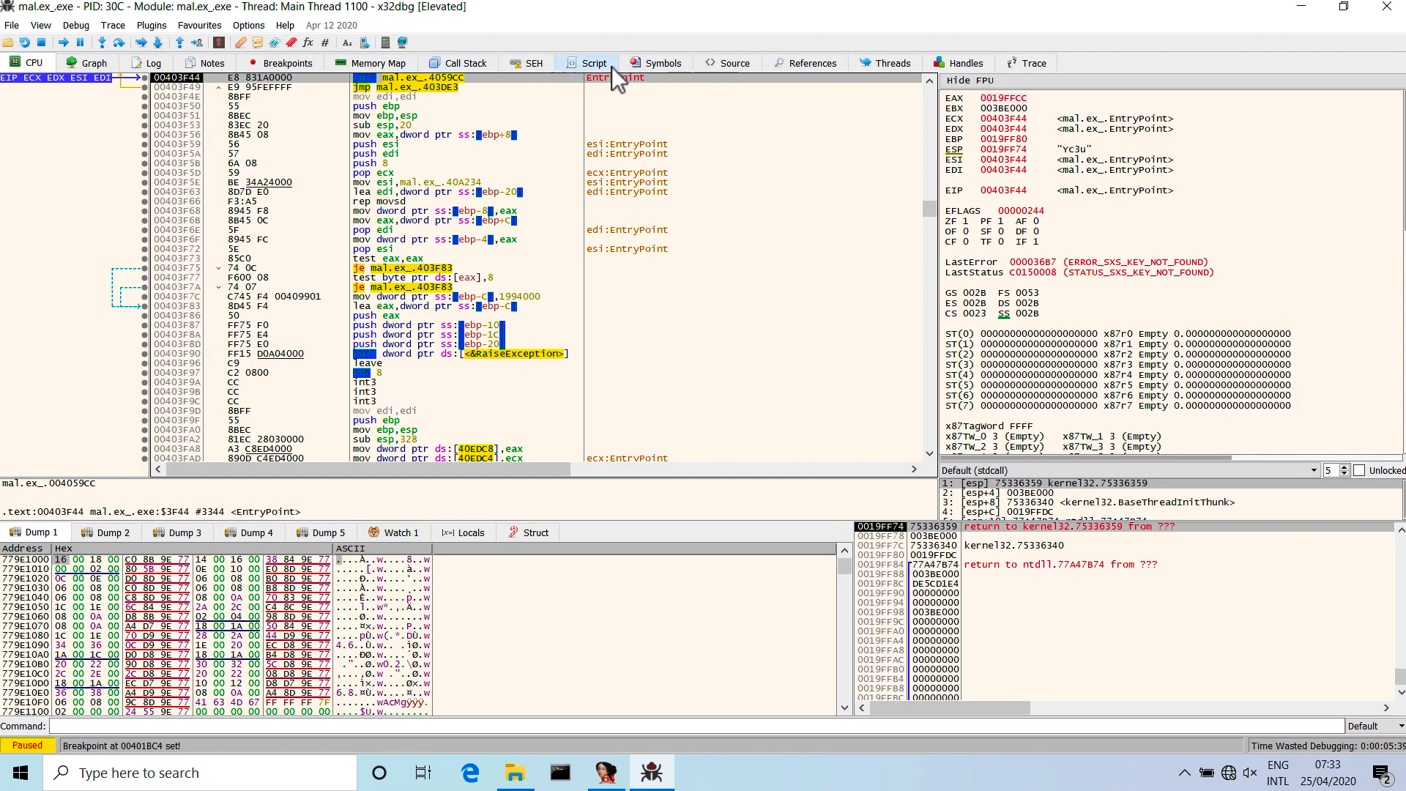
pyautogui.click(819, 68)
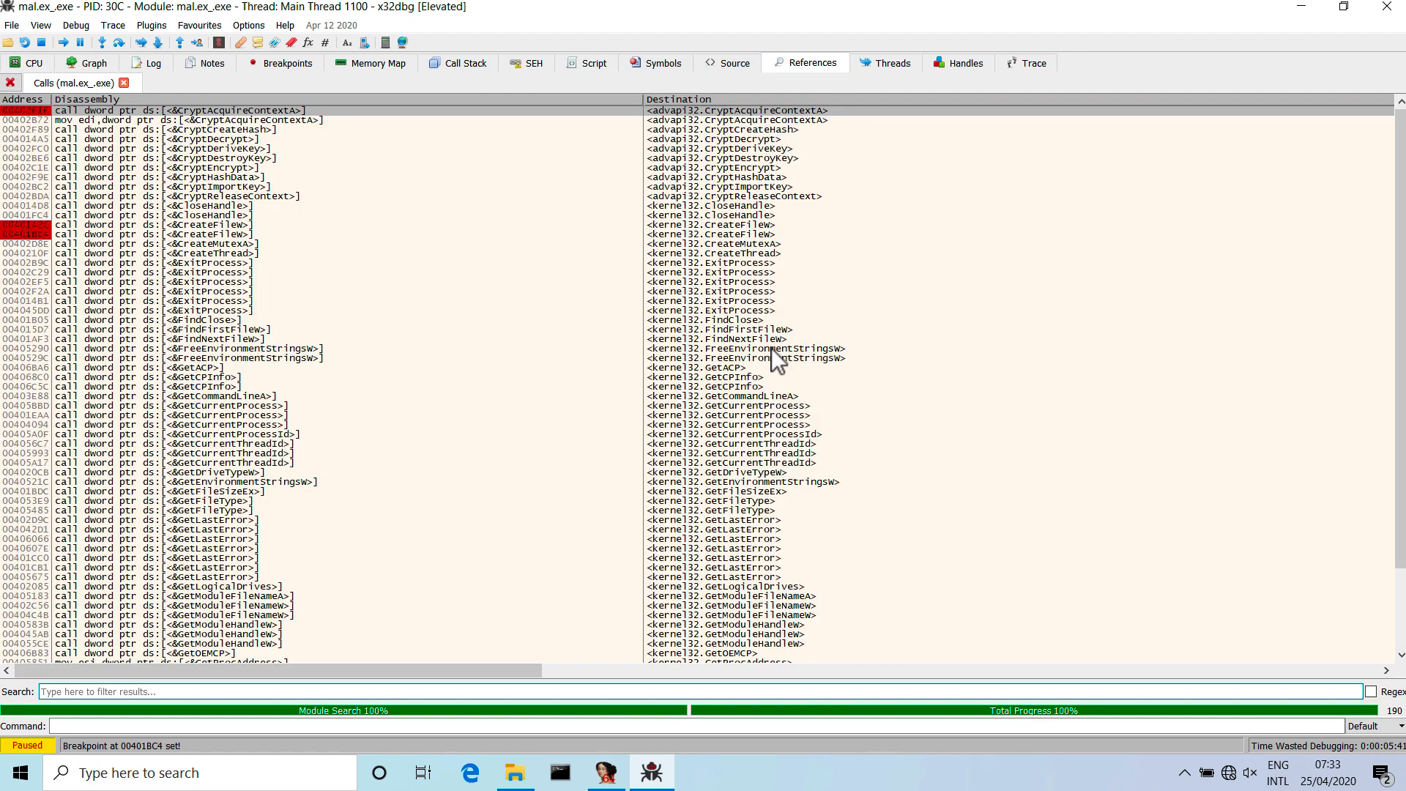
pyautogui.scroll(-20, 771, 348)
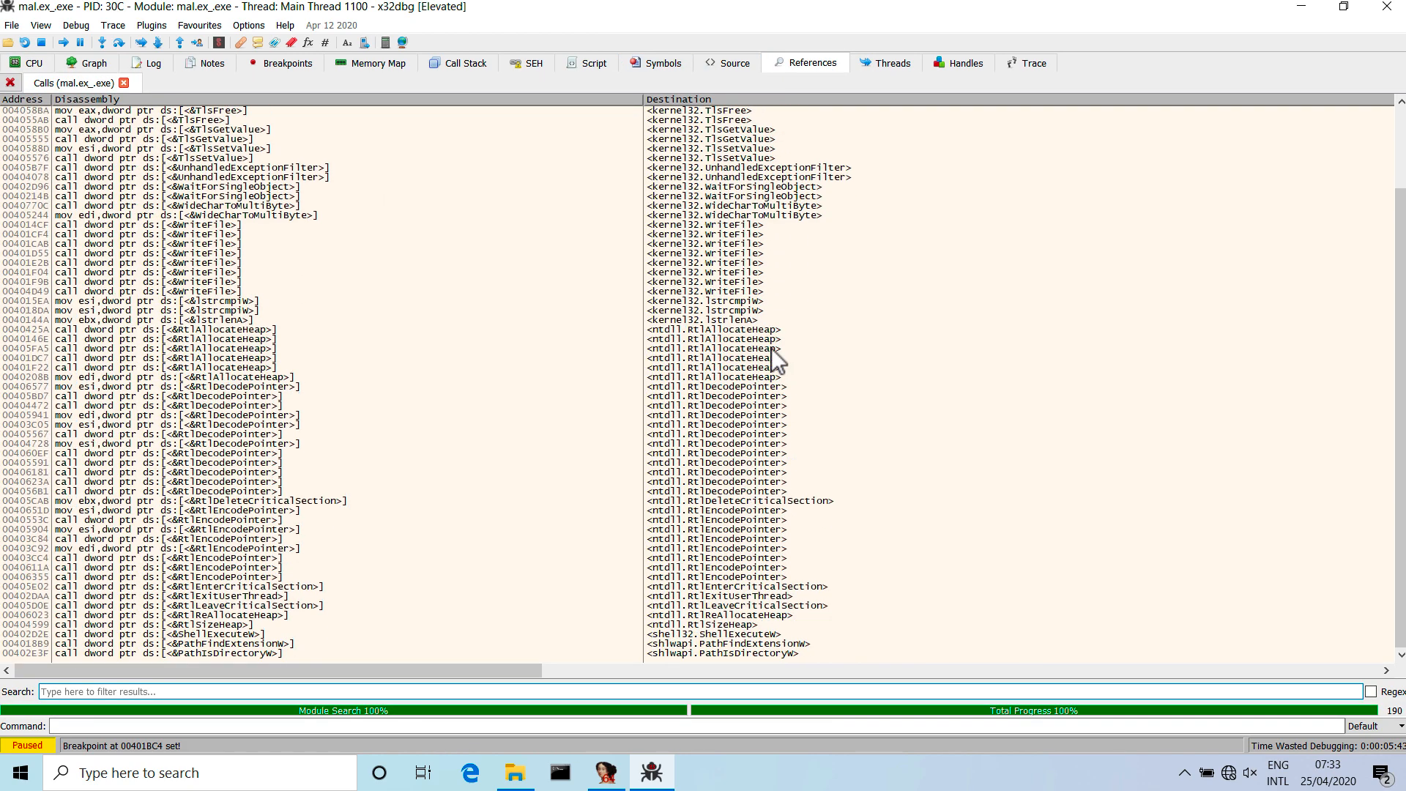
pyautogui.scroll(6, 771, 349)
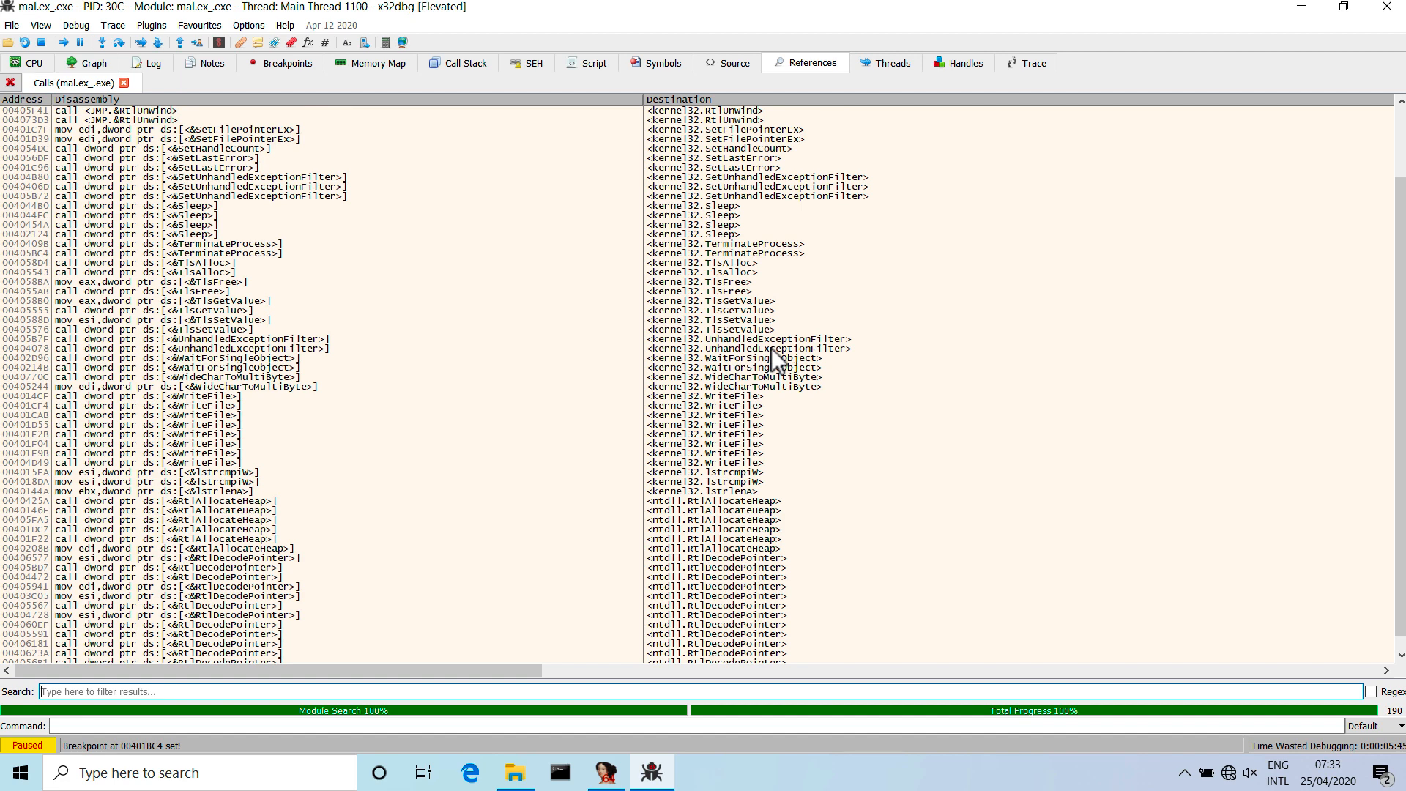
pyautogui.scroll(4, 771, 349)
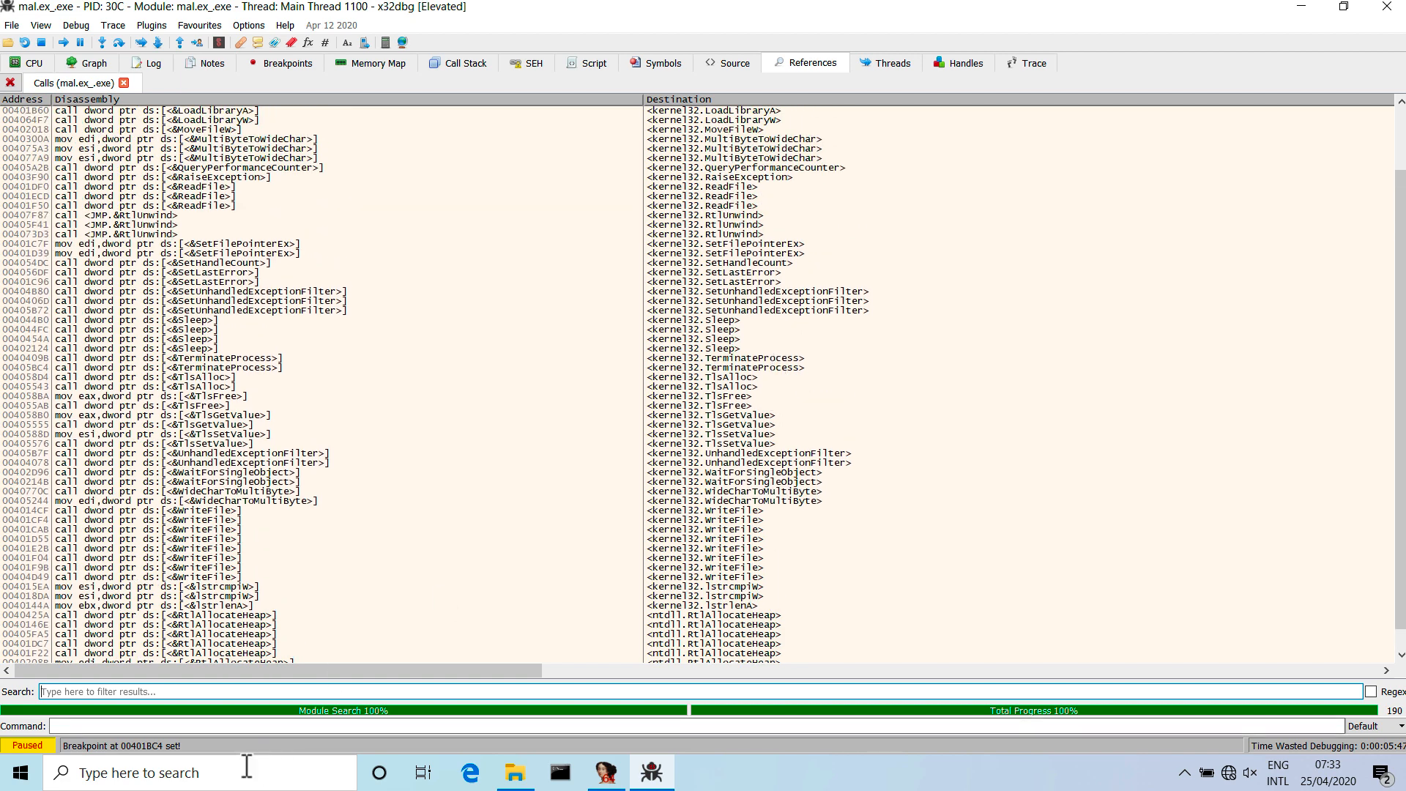
# Filter the intermodular calls by "shell" and follow the ShellExecuteW call in the disassembler.
pyautogui.click(251, 690)
pyautogui.write('shell')
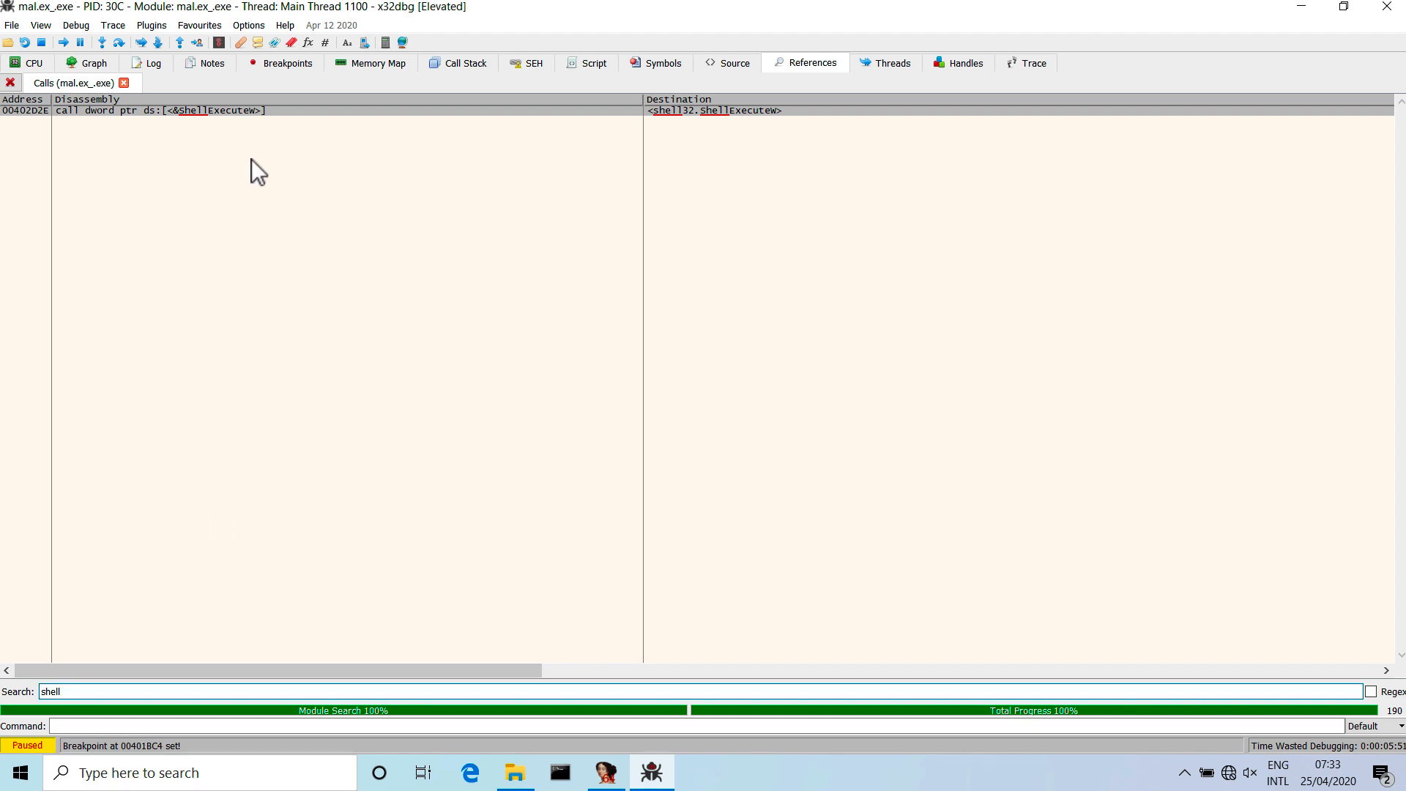
pyautogui.doubleClick(267, 107)
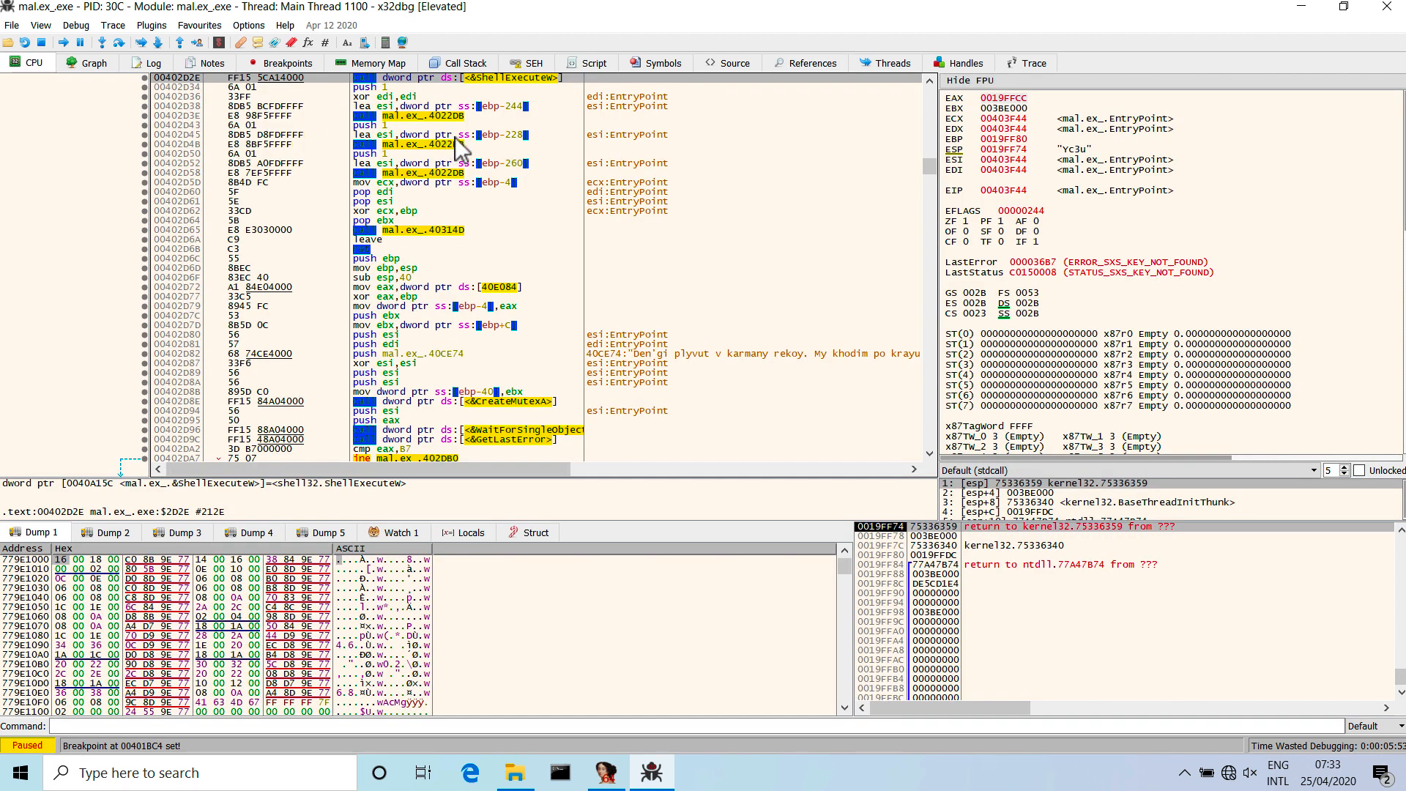
# Check the arguments pushed before the ShellExecuteW call and set a breakpoint on the call at 00402D2E.
pyautogui.scroll(3, 455, 138)
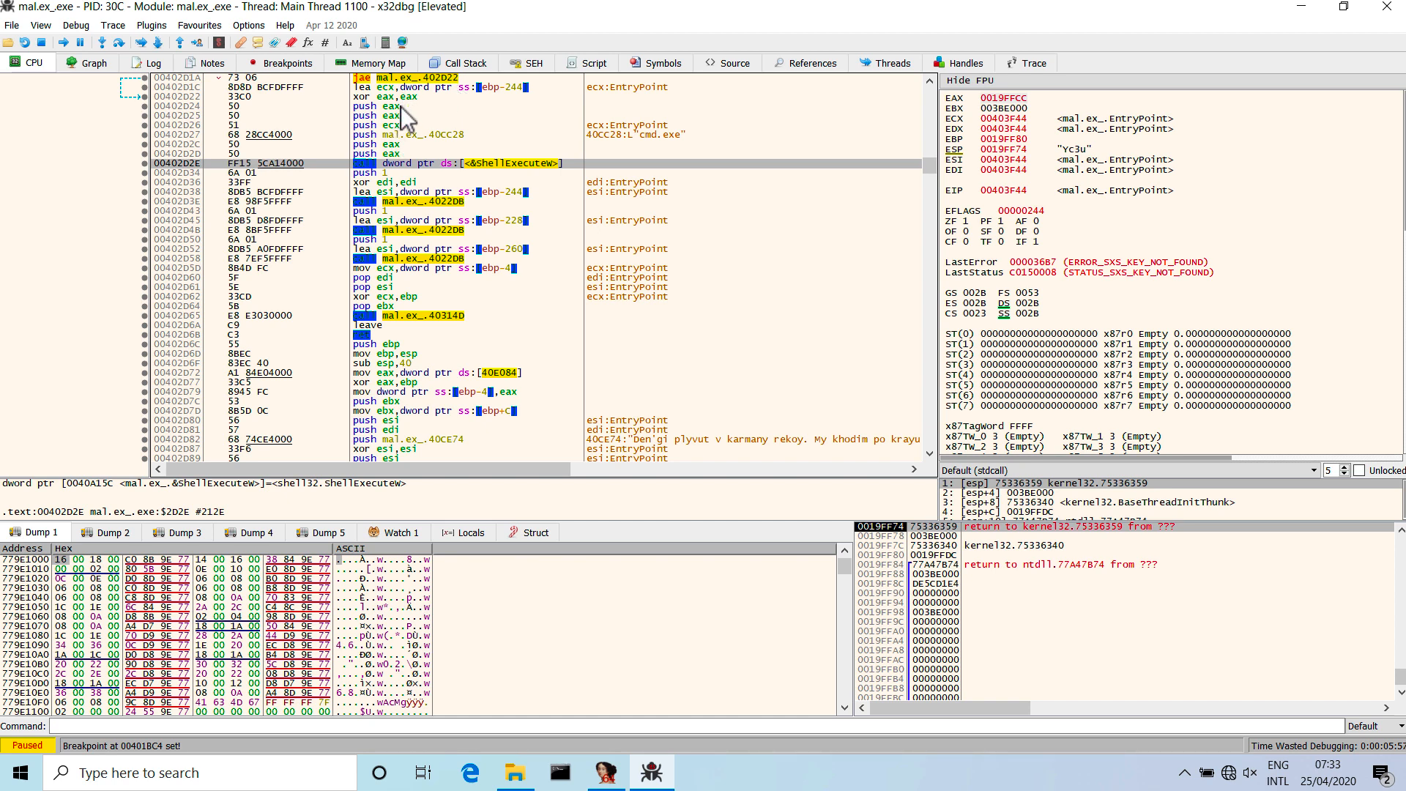
pyautogui.click(669, 136)
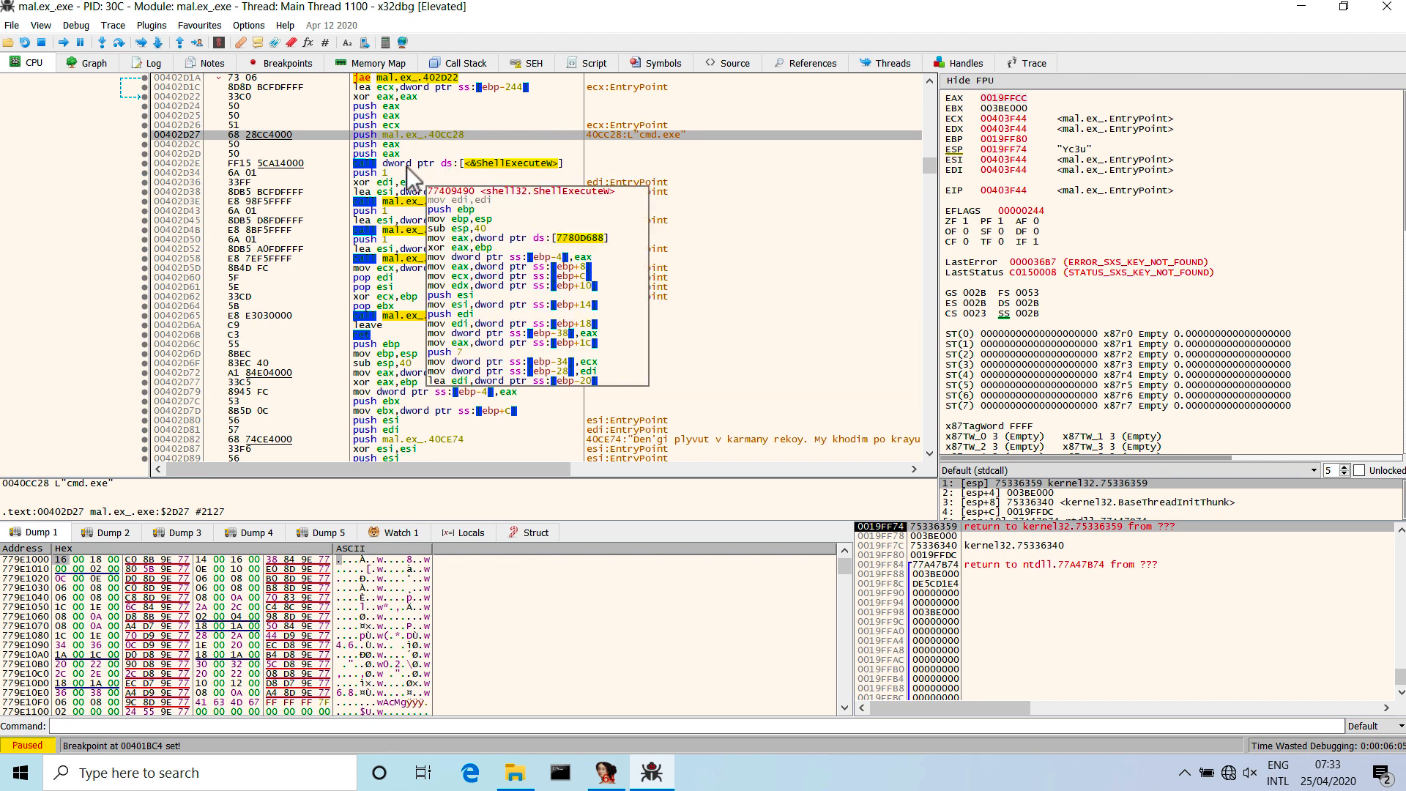
pyautogui.click(238, 163)
pyautogui.click(145, 164)
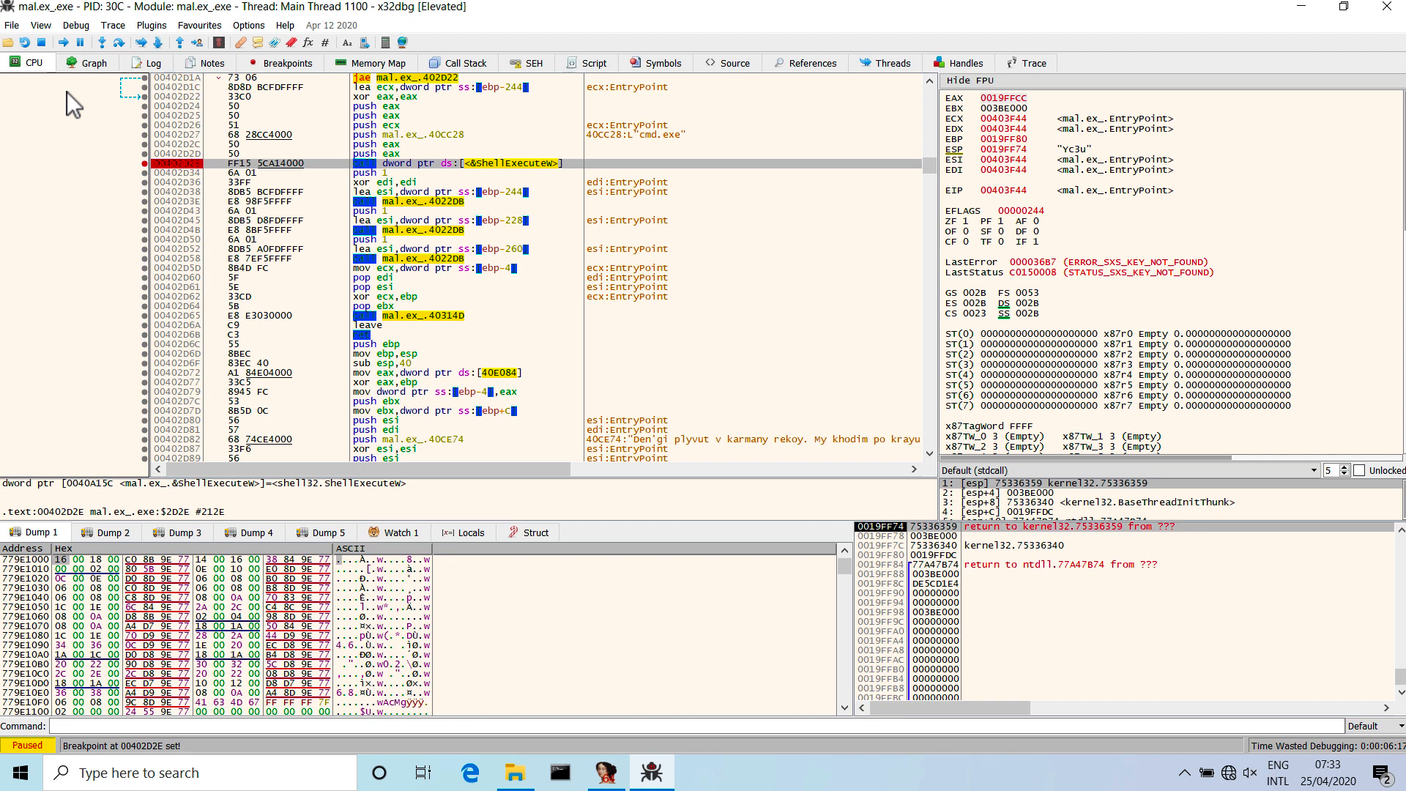
# Run the sample to the next breakpoint and bring the instructions preceding the CryptAcquireContextA call into view.
pyautogui.click(69, 45)
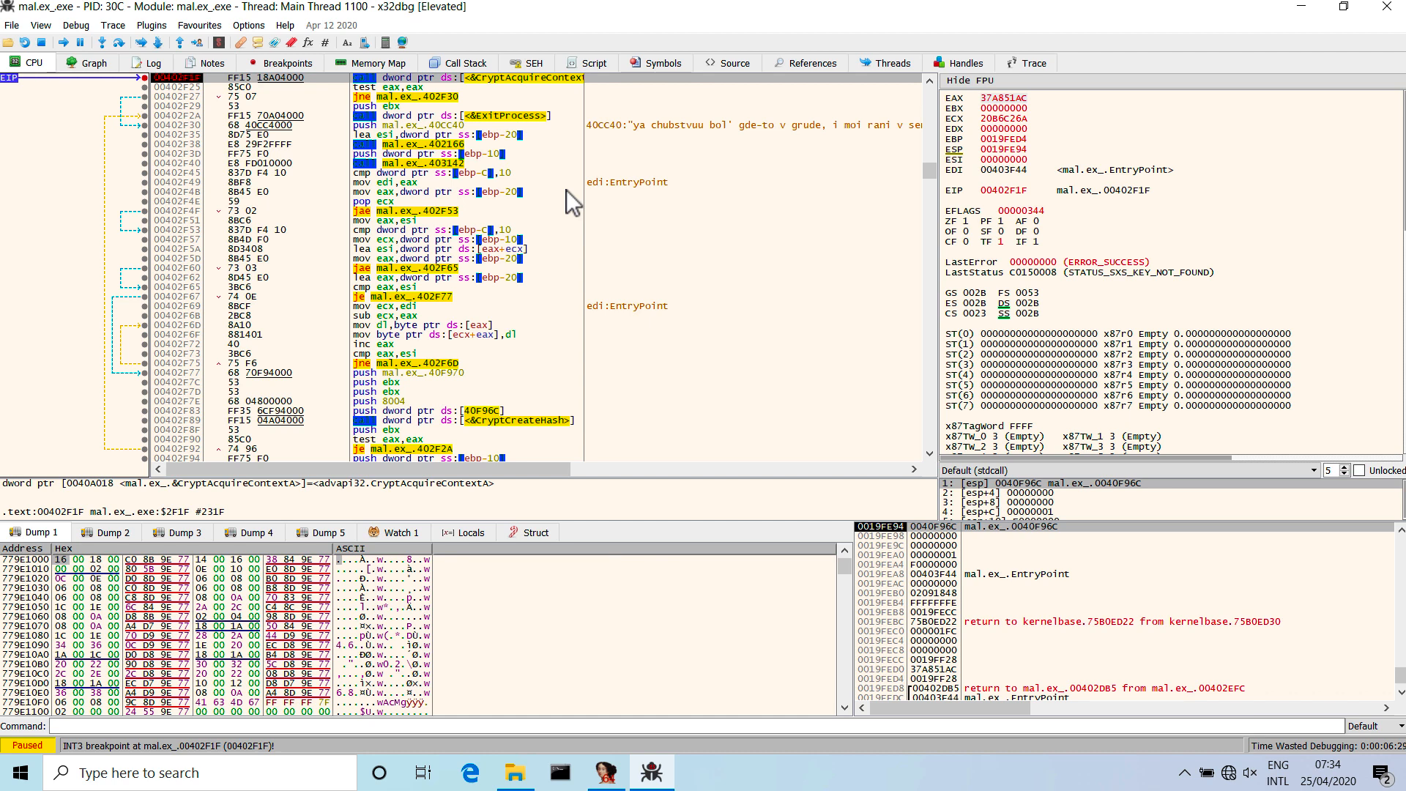
pyautogui.scroll(1, 557, 176)
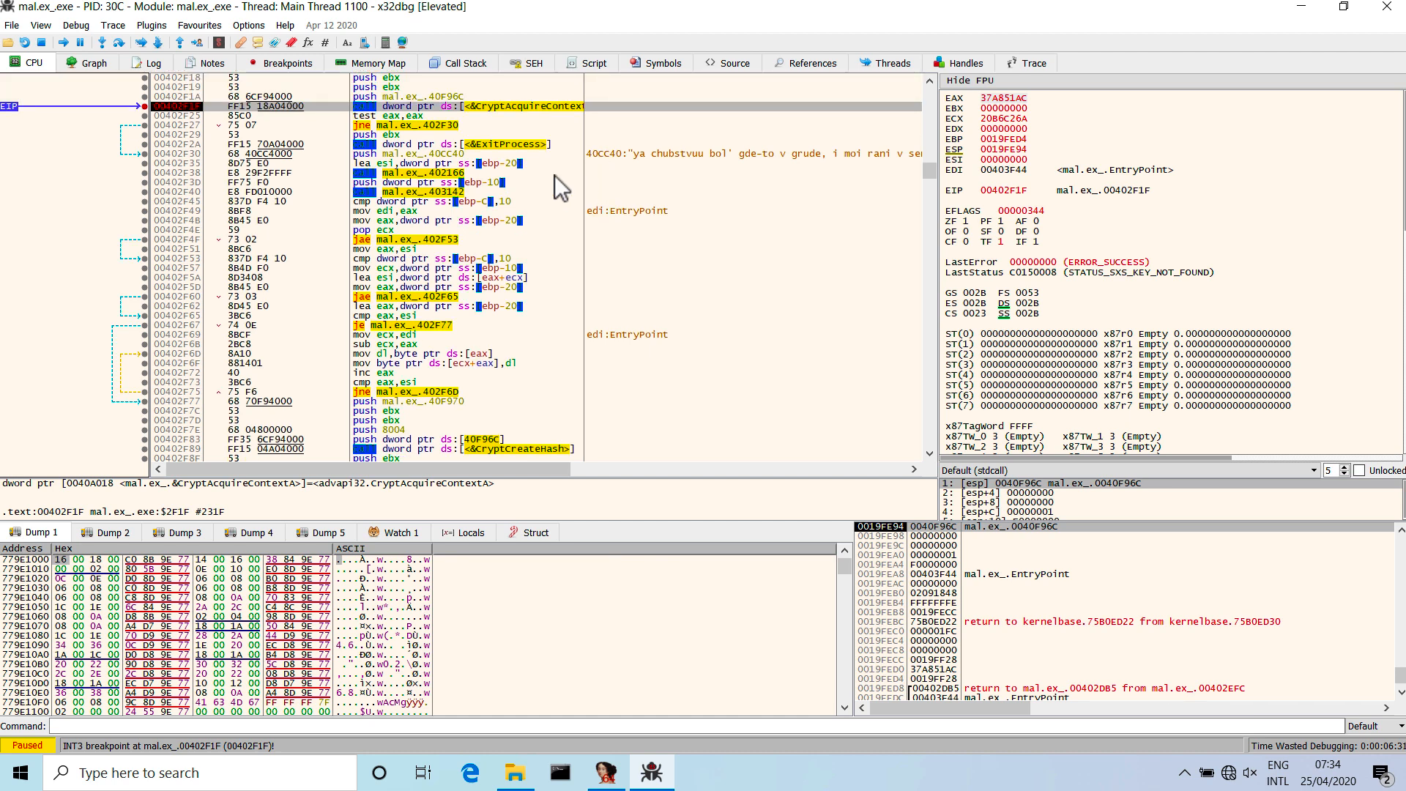
pyautogui.scroll(1, 555, 174)
pyautogui.scroll(2, 555, 174)
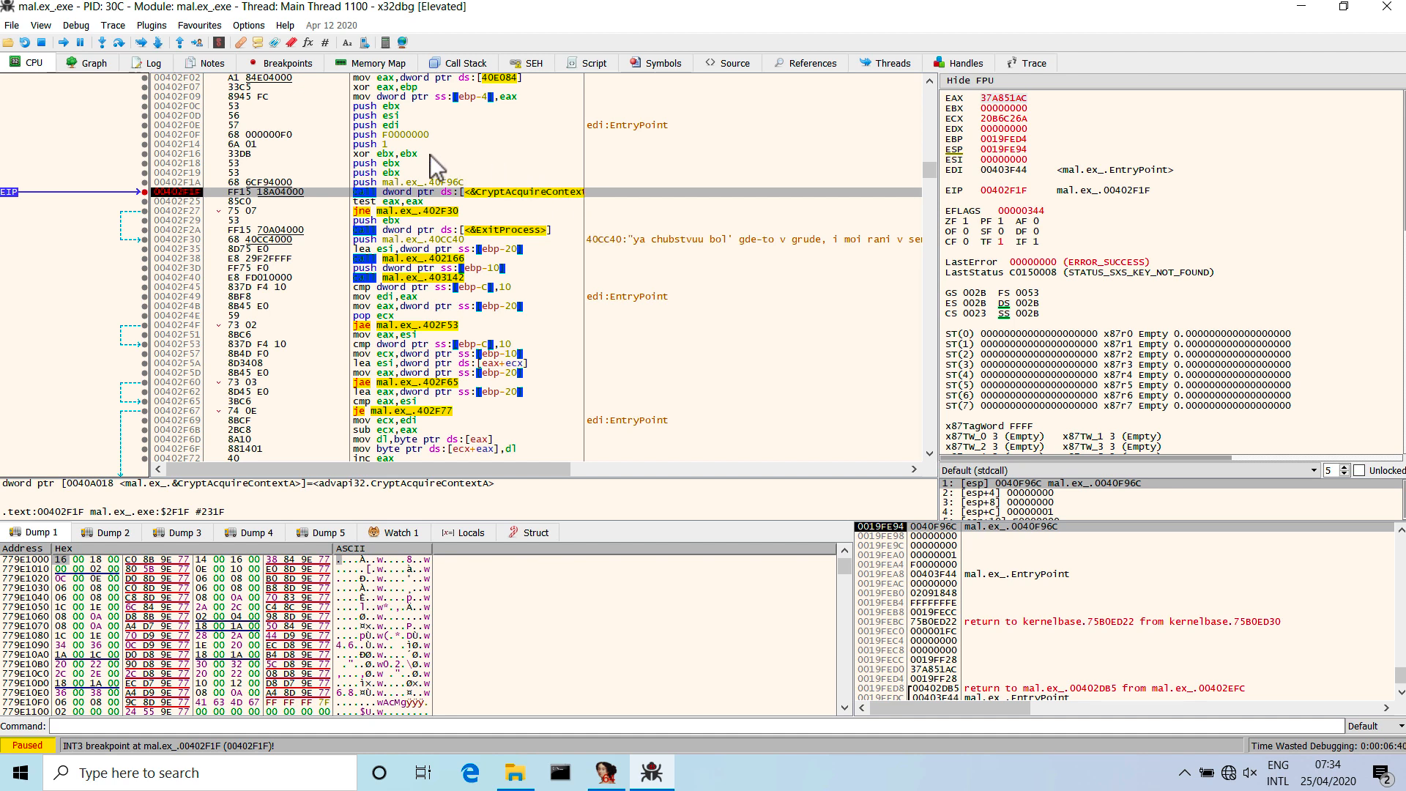
# Inspect the argument pushes before the CryptAcquireContextA call and widen the disassembly column to fit the full function name.
pyautogui.moveTo(396, 183); pyautogui.dragTo(393, 156)
pyautogui.click(392, 165)
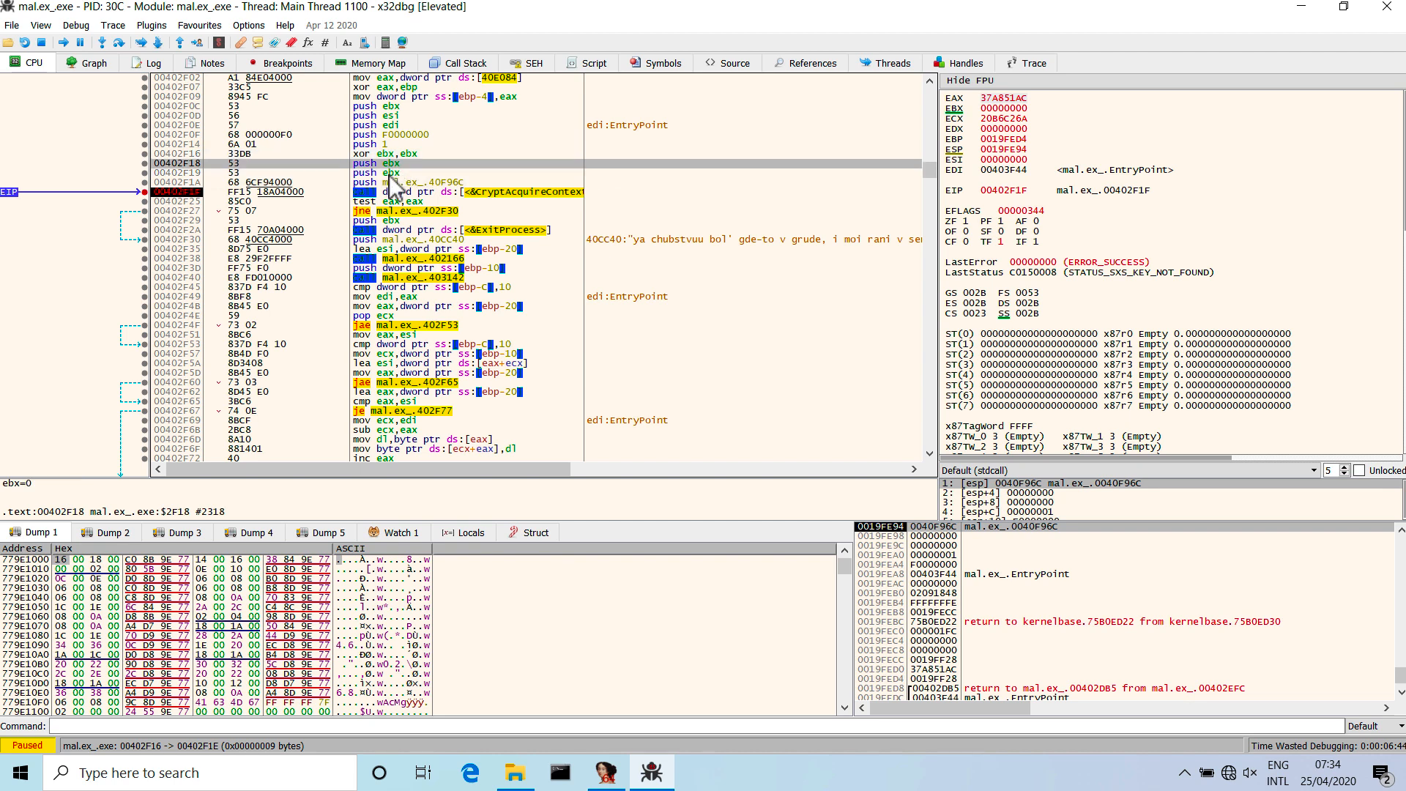
pyautogui.keyDown('shift'); pyautogui.click(392, 180); pyautogui.keyUp('shift')
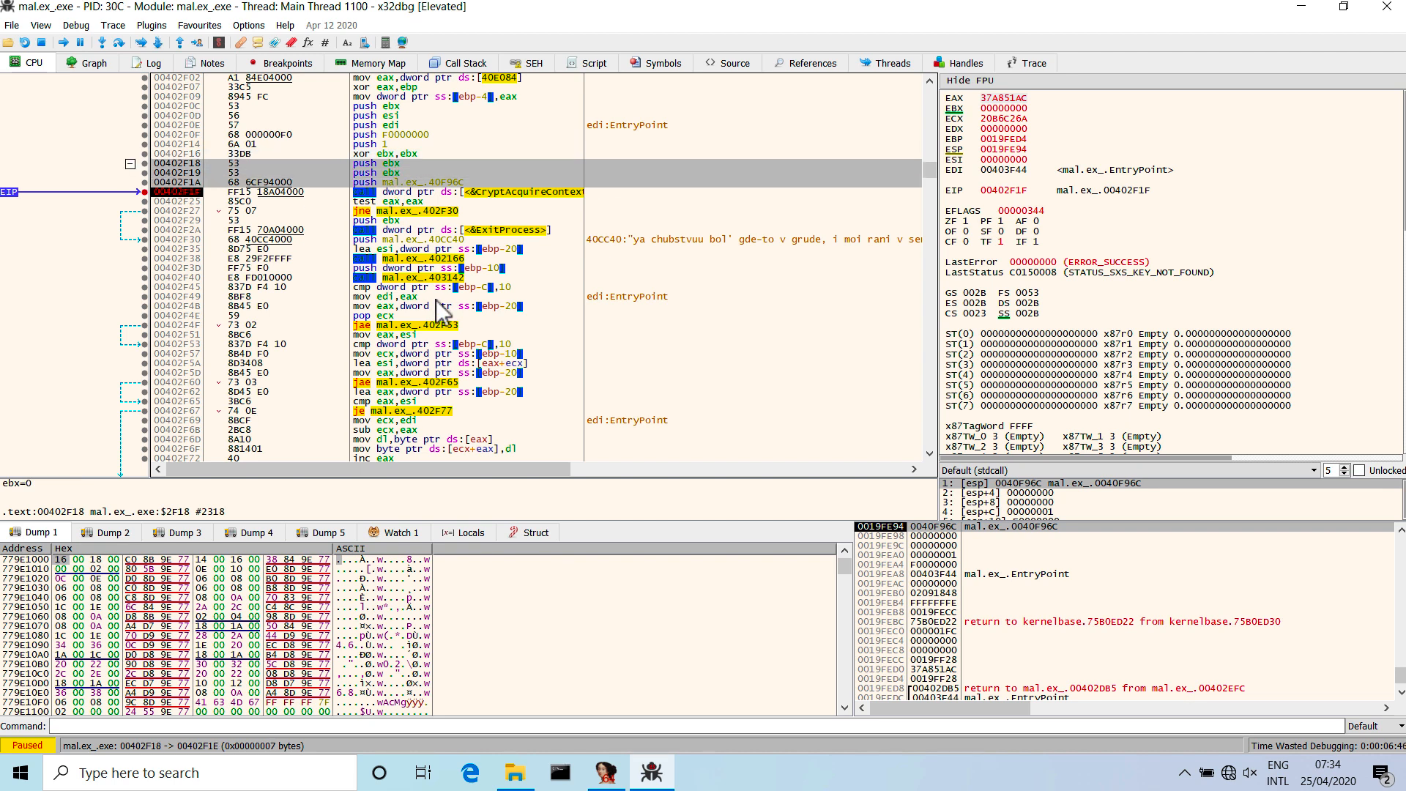
pyautogui.click(468, 192)
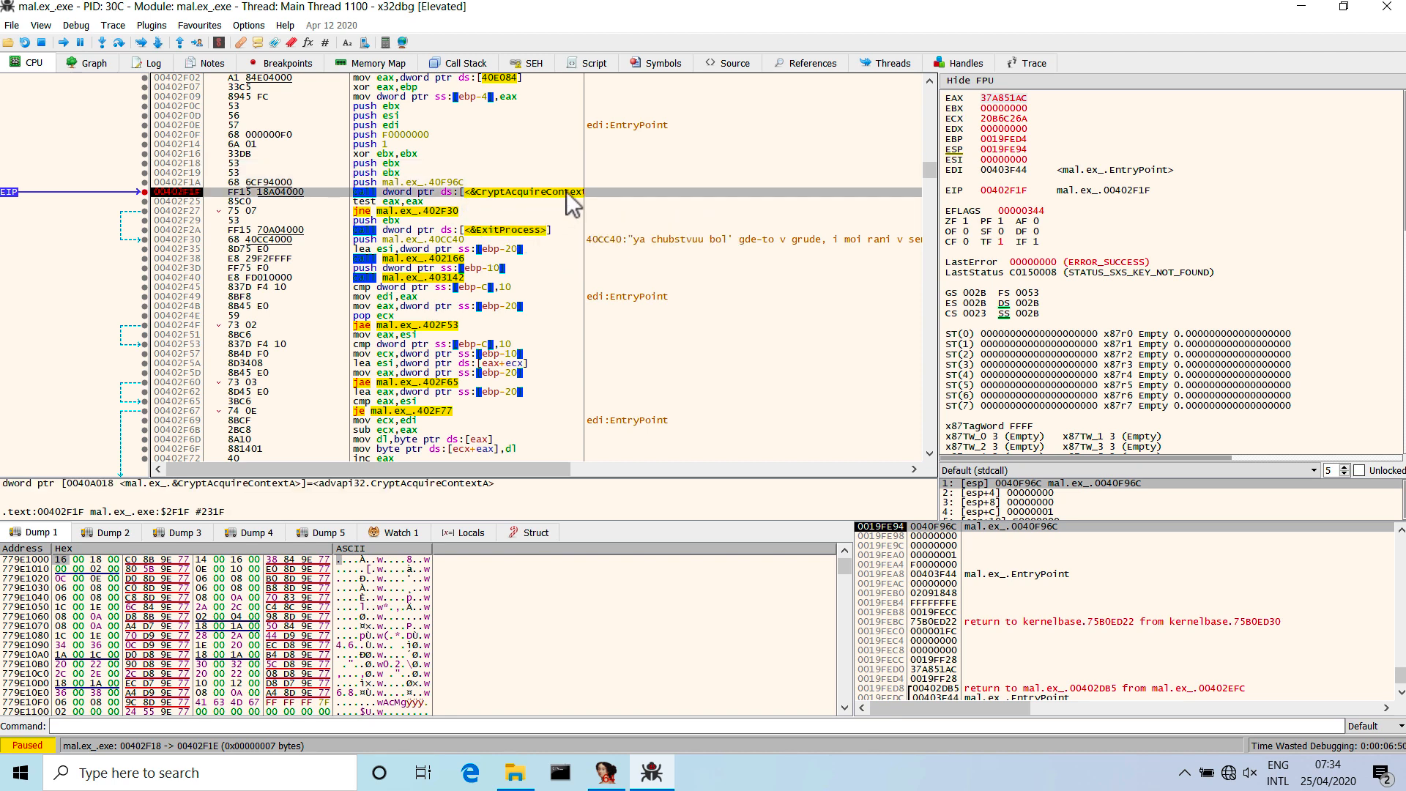
pyautogui.moveTo(582, 193)
pyautogui.moveTo(584, 190); pyautogui.dragTo(612, 181)
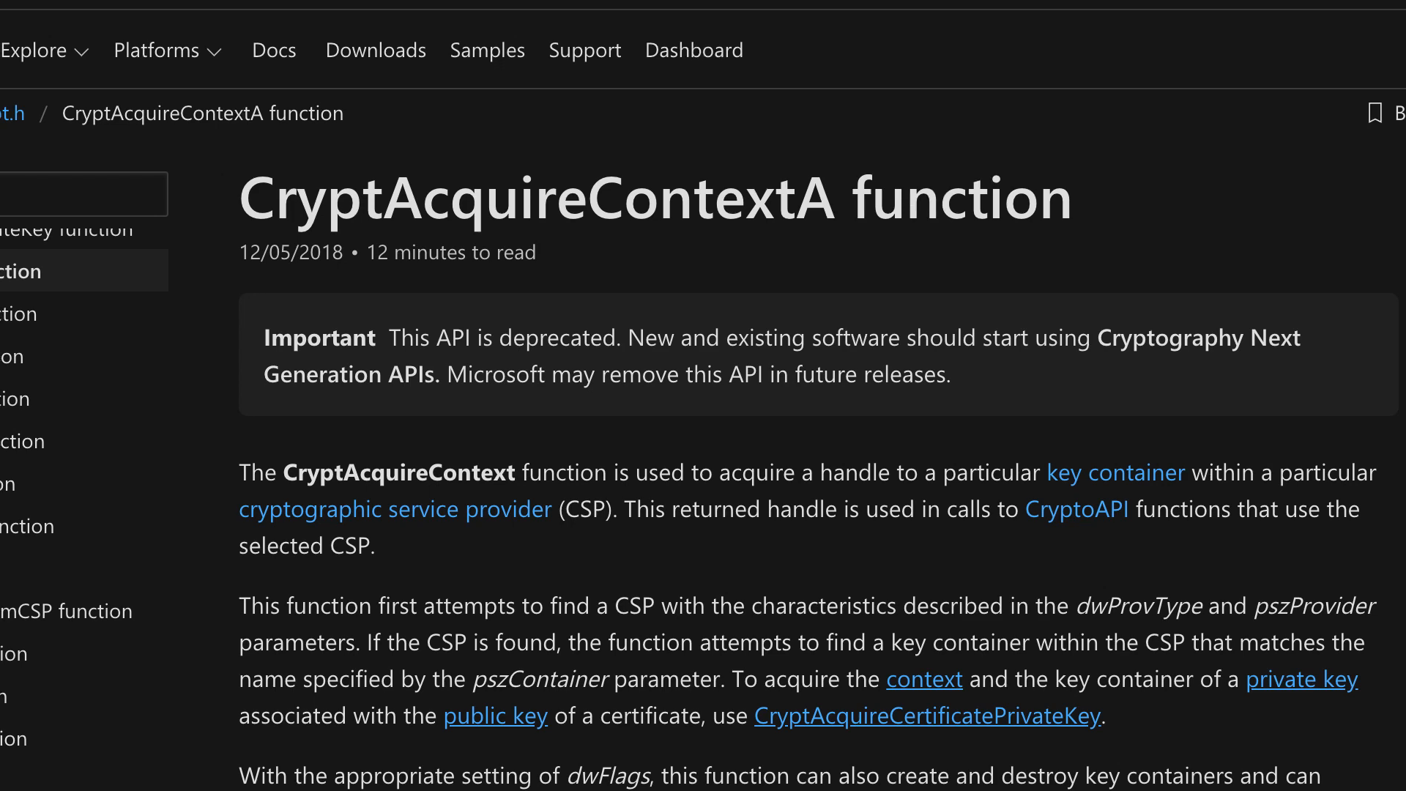
# Read the CryptAcquireContextA documentation, examining the function's description and the parameters in its syntax block.
pyautogui.scroll(-2, 1245, 253)
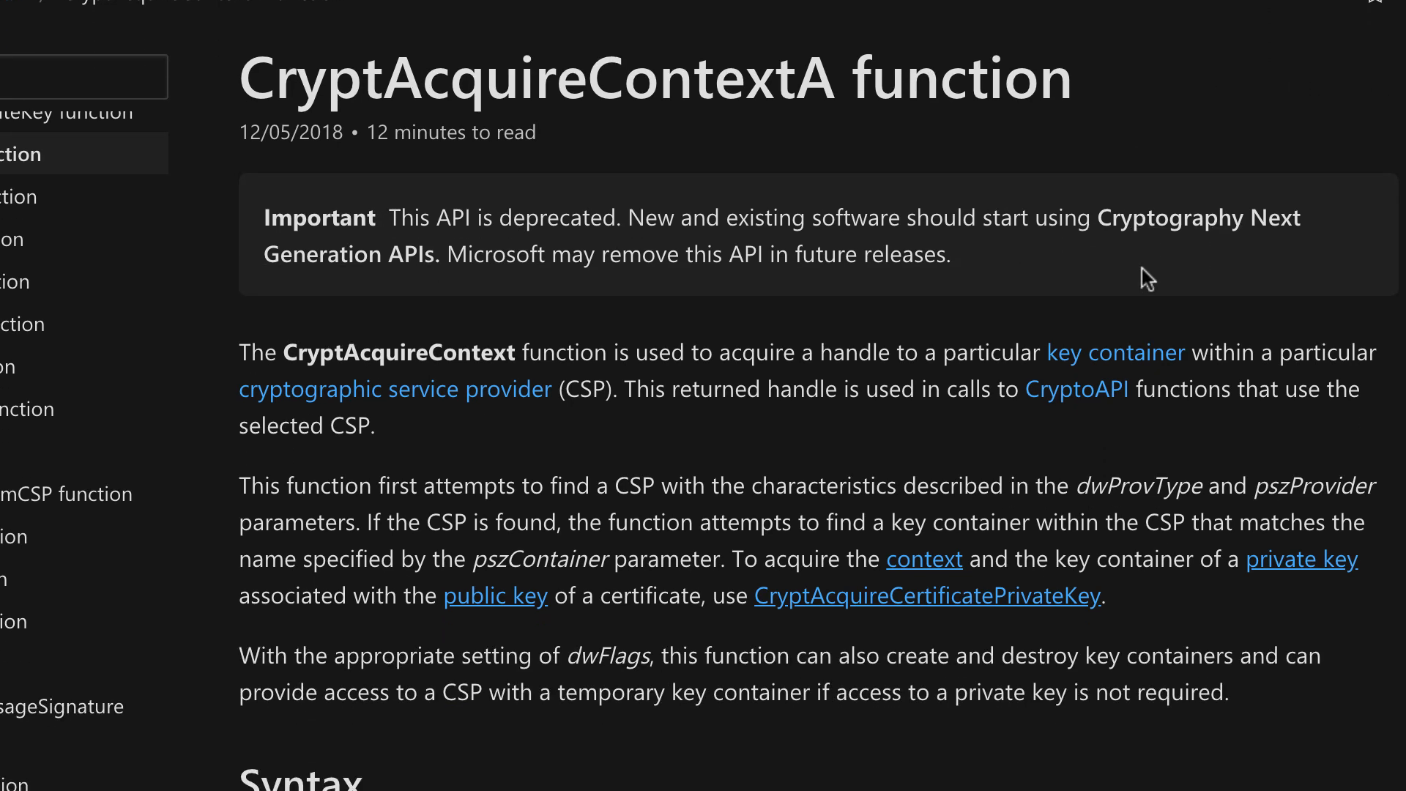
pyautogui.scroll(-2, 826, 366)
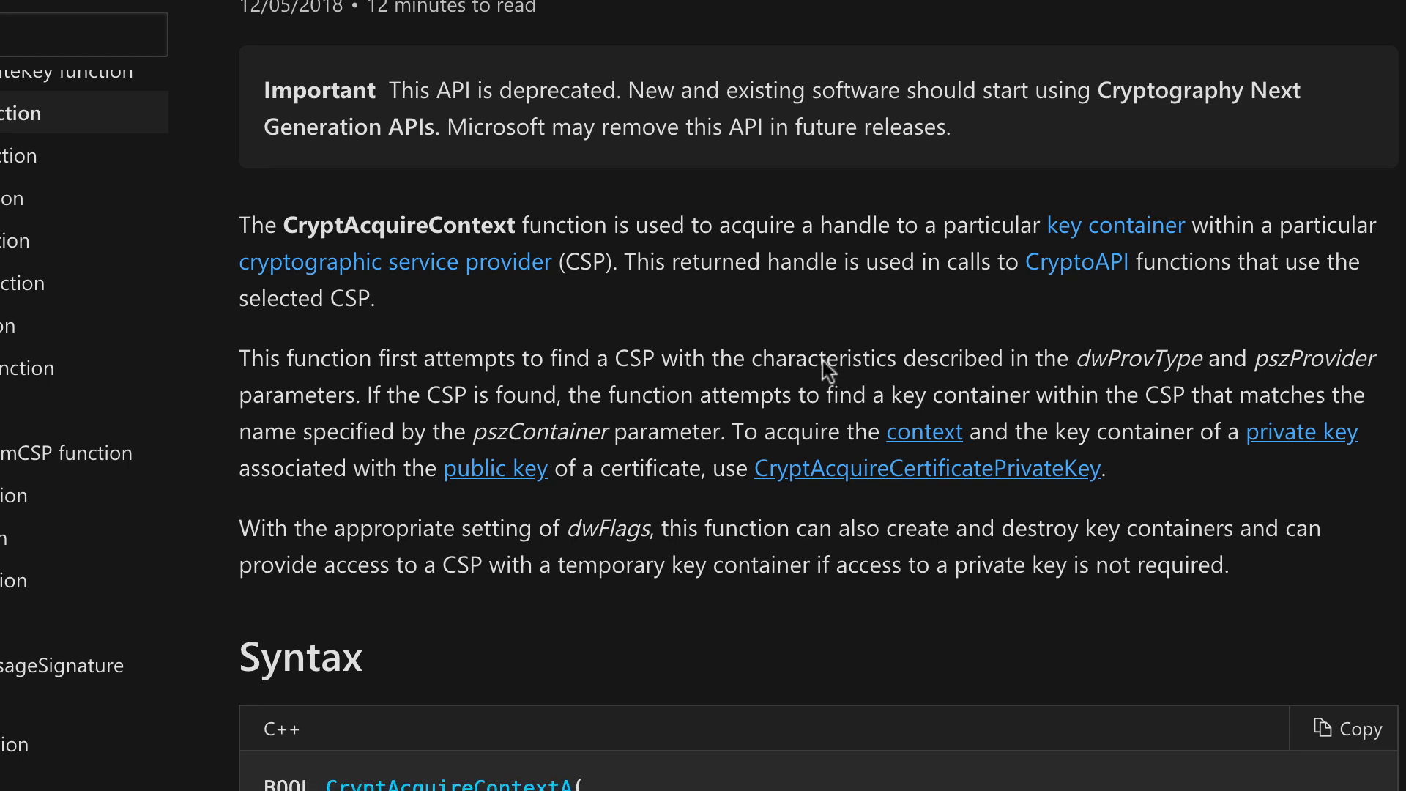
pyautogui.scroll(-1, 824, 360)
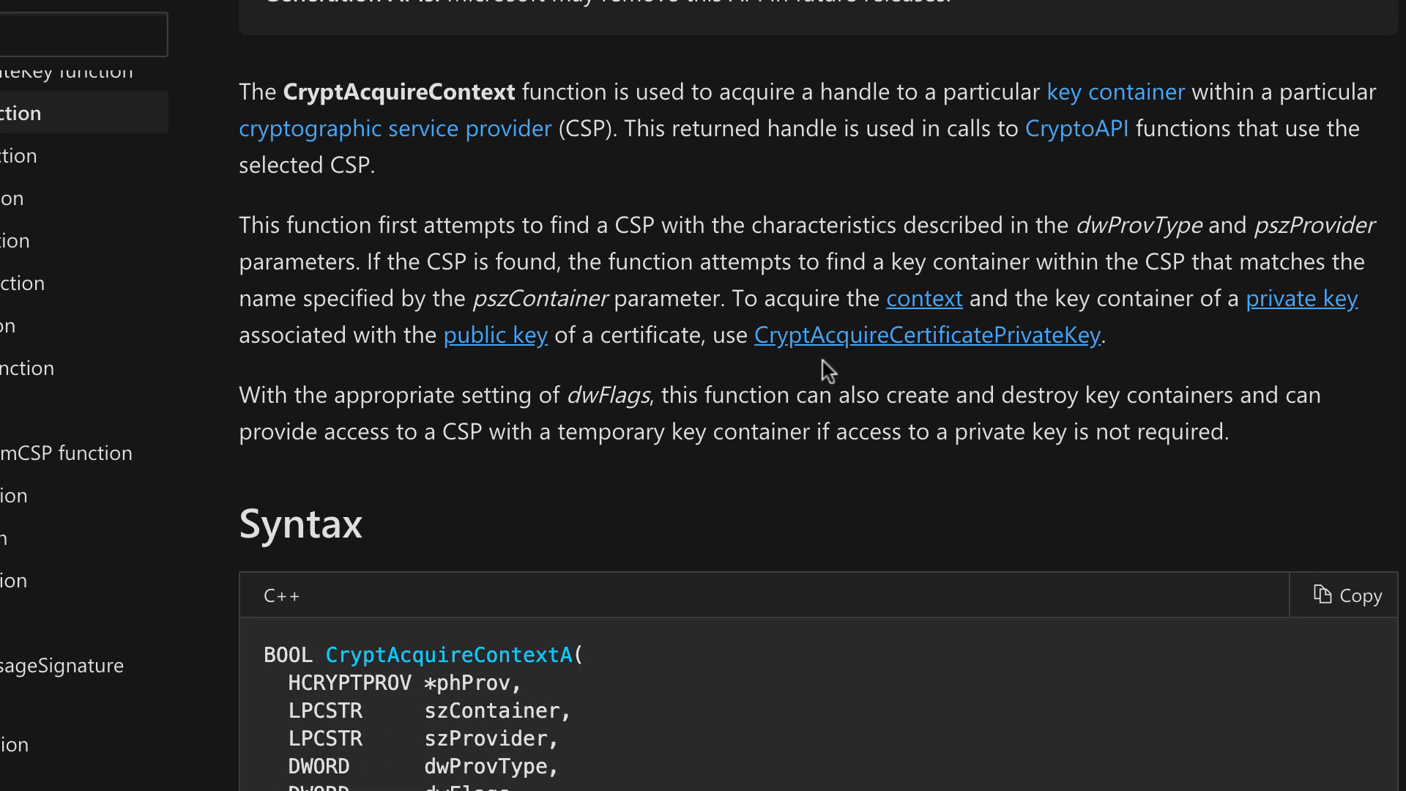
pyautogui.scroll(-1, 795, 193)
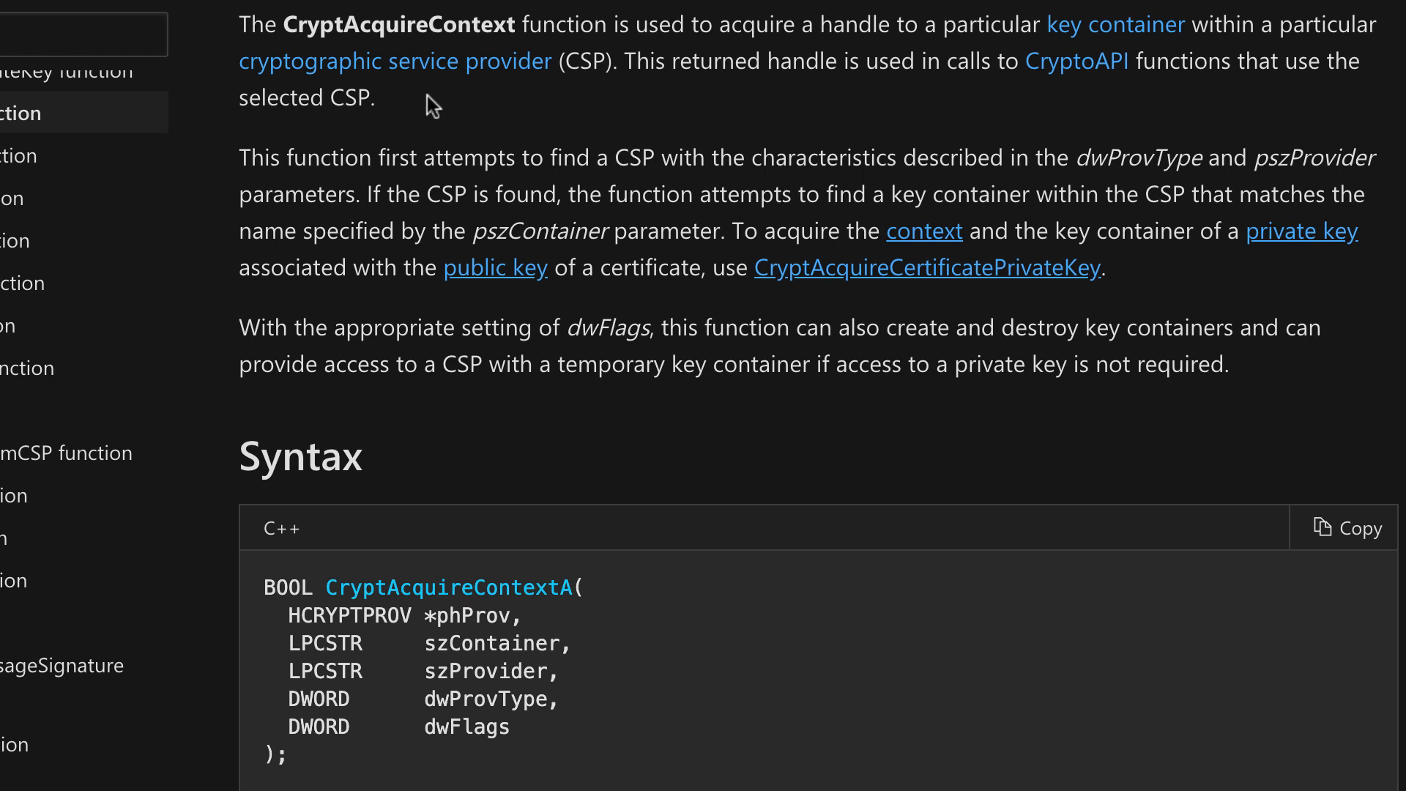
pyautogui.scroll(-1, 674, 150)
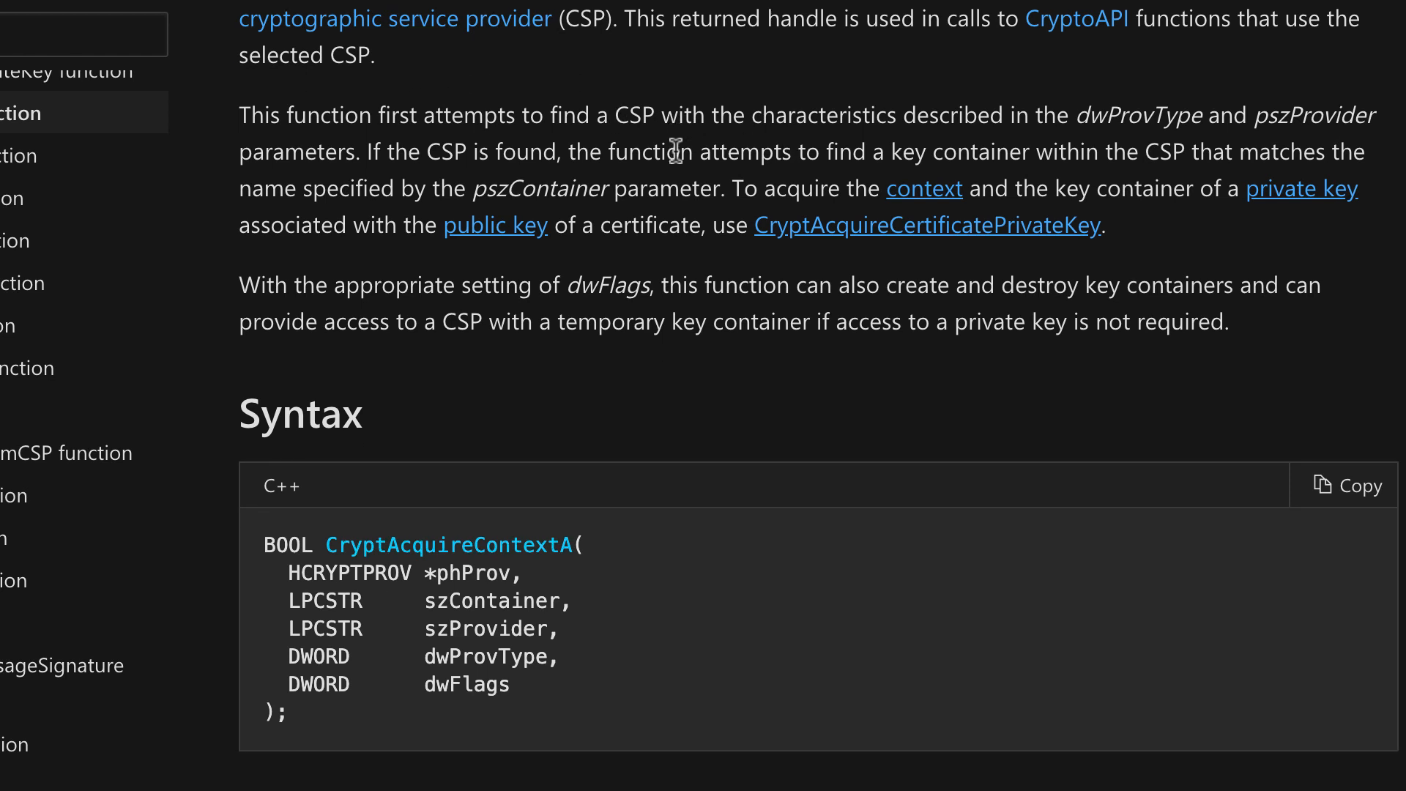
pyautogui.scroll(1, 675, 151)
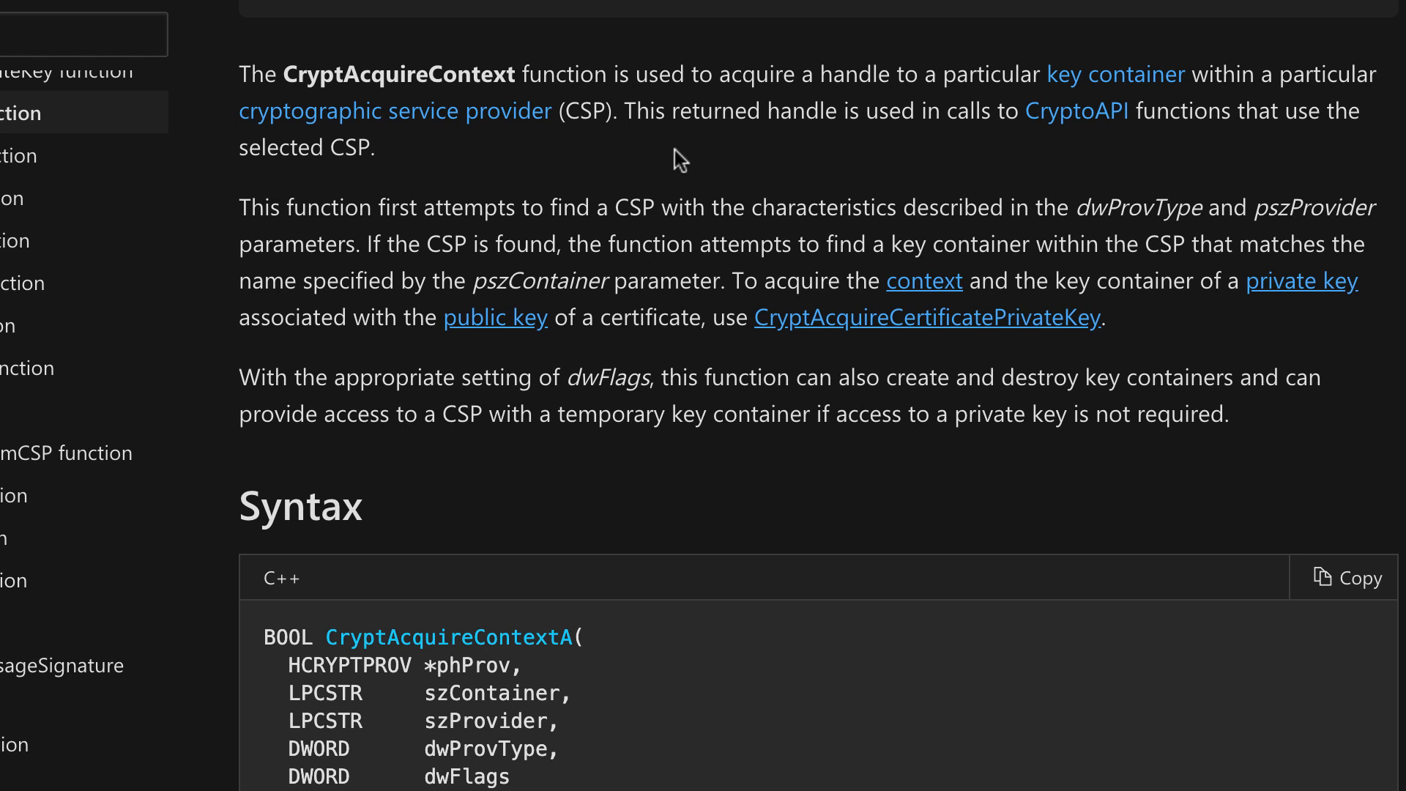
pyautogui.scroll(-4, 675, 151)
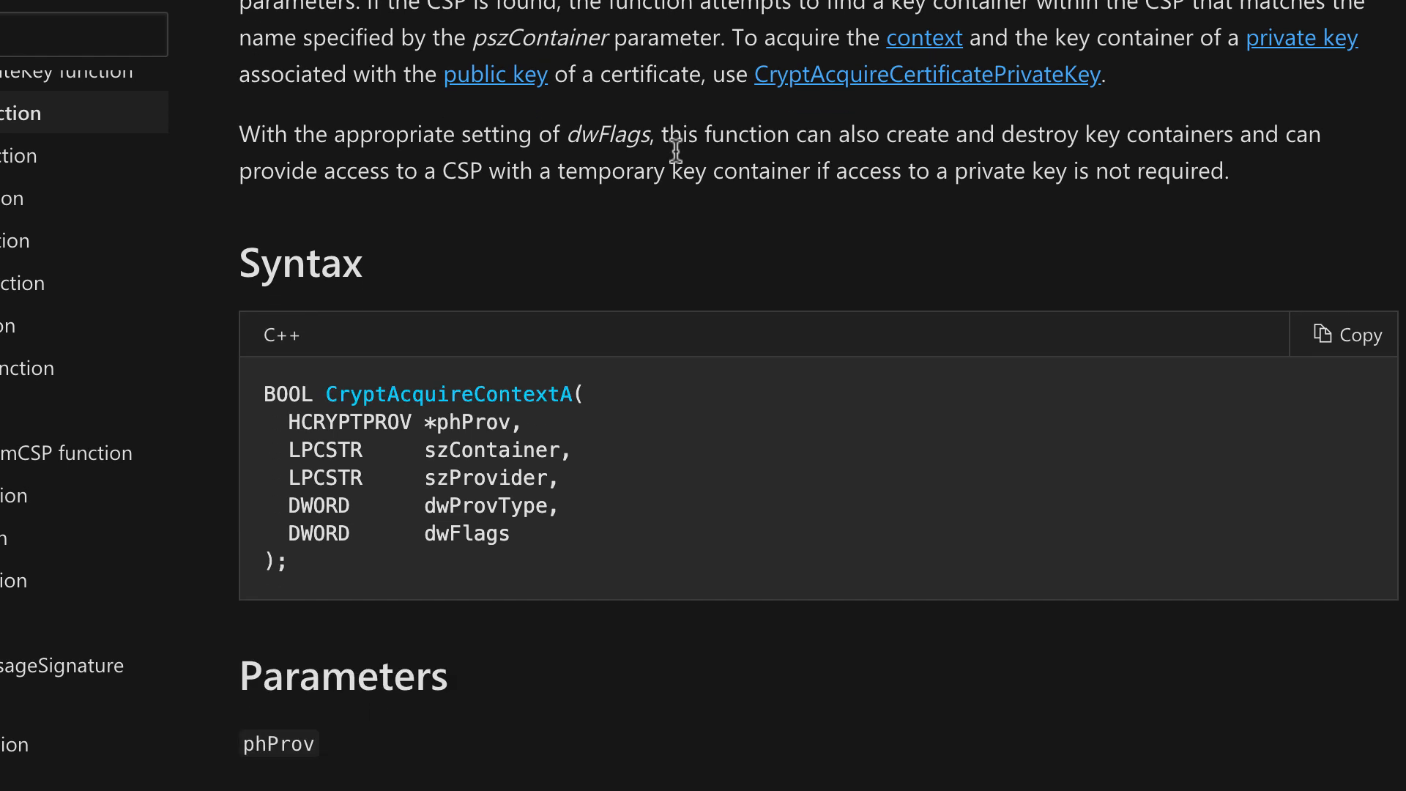
pyautogui.moveTo(329, 399); pyautogui.dragTo(548, 522)
pyautogui.click(541, 543)
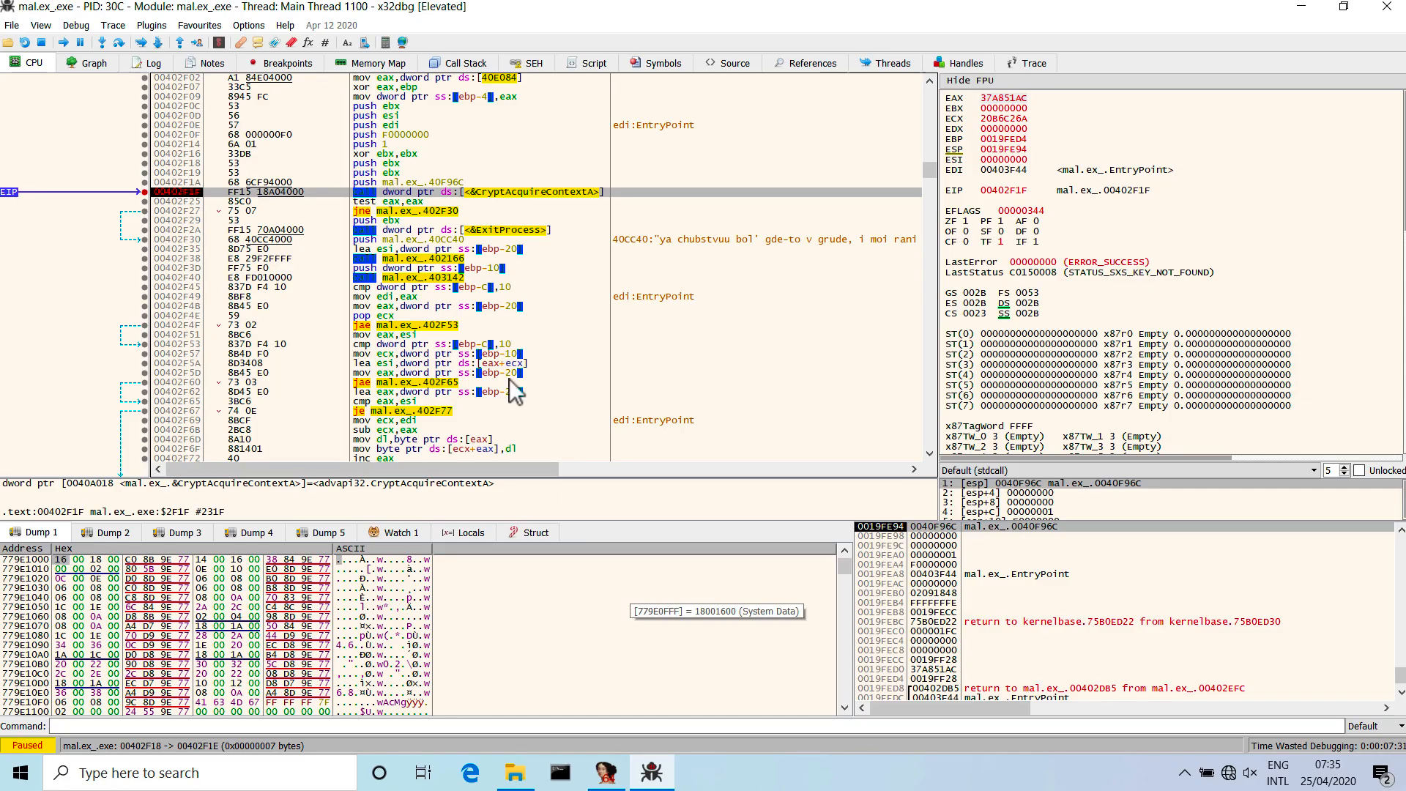
# Match the push instructions from 00402F0F to 00402F1A with the documented CryptAcquireContextA parameters.
pyautogui.click(389, 173)
pyautogui.click(386, 164)
pyautogui.click(380, 144)
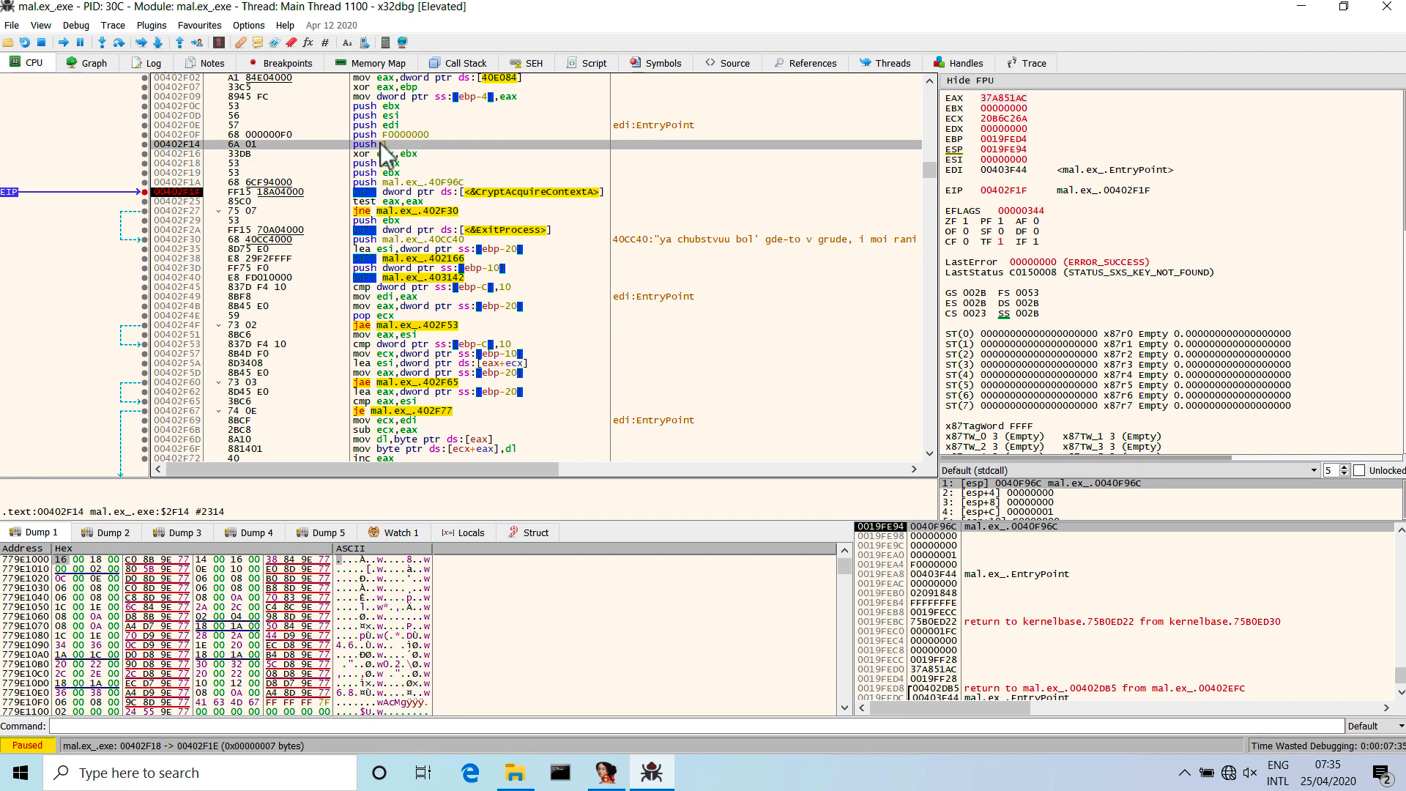
pyautogui.moveTo(380, 134); pyautogui.dragTo(391, 187)
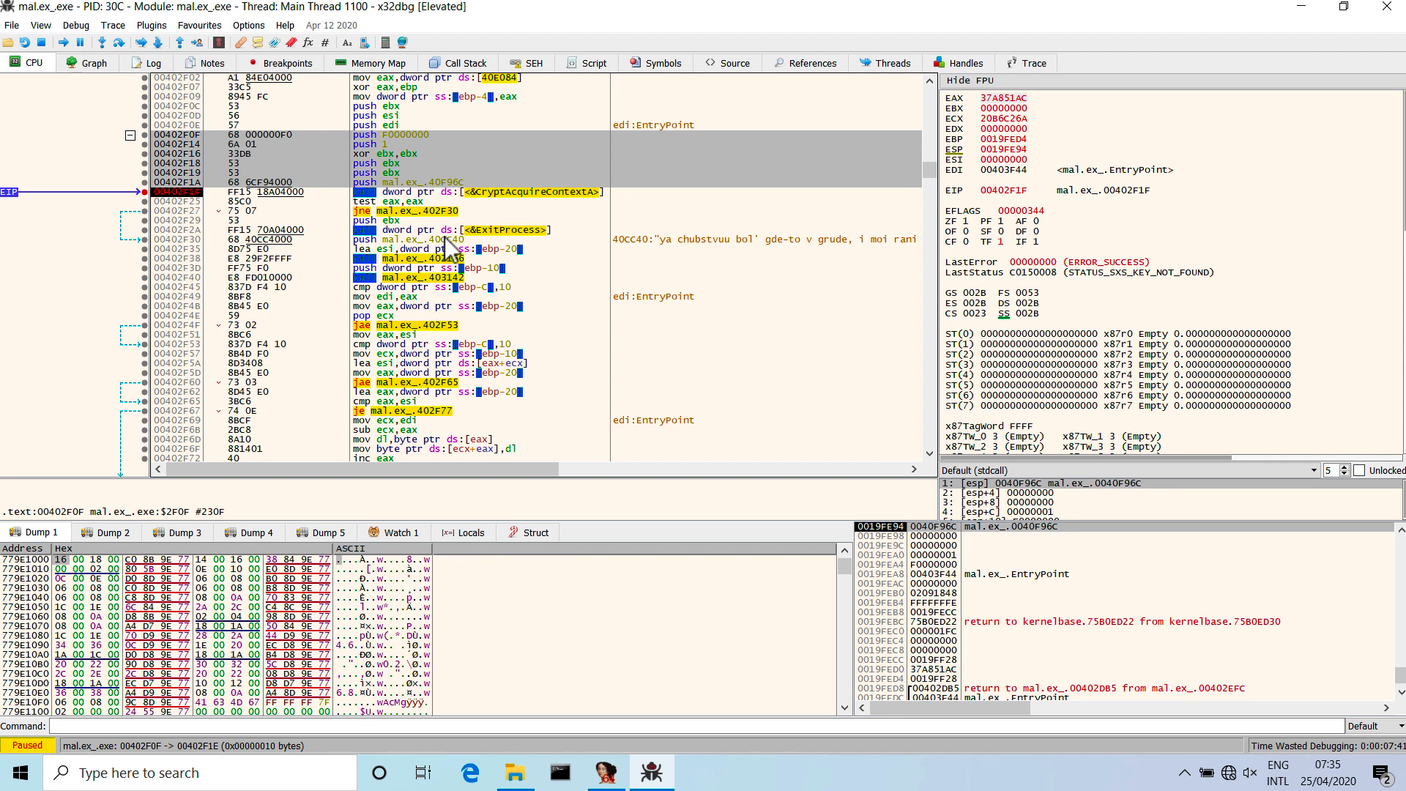
pyautogui.click(414, 135)
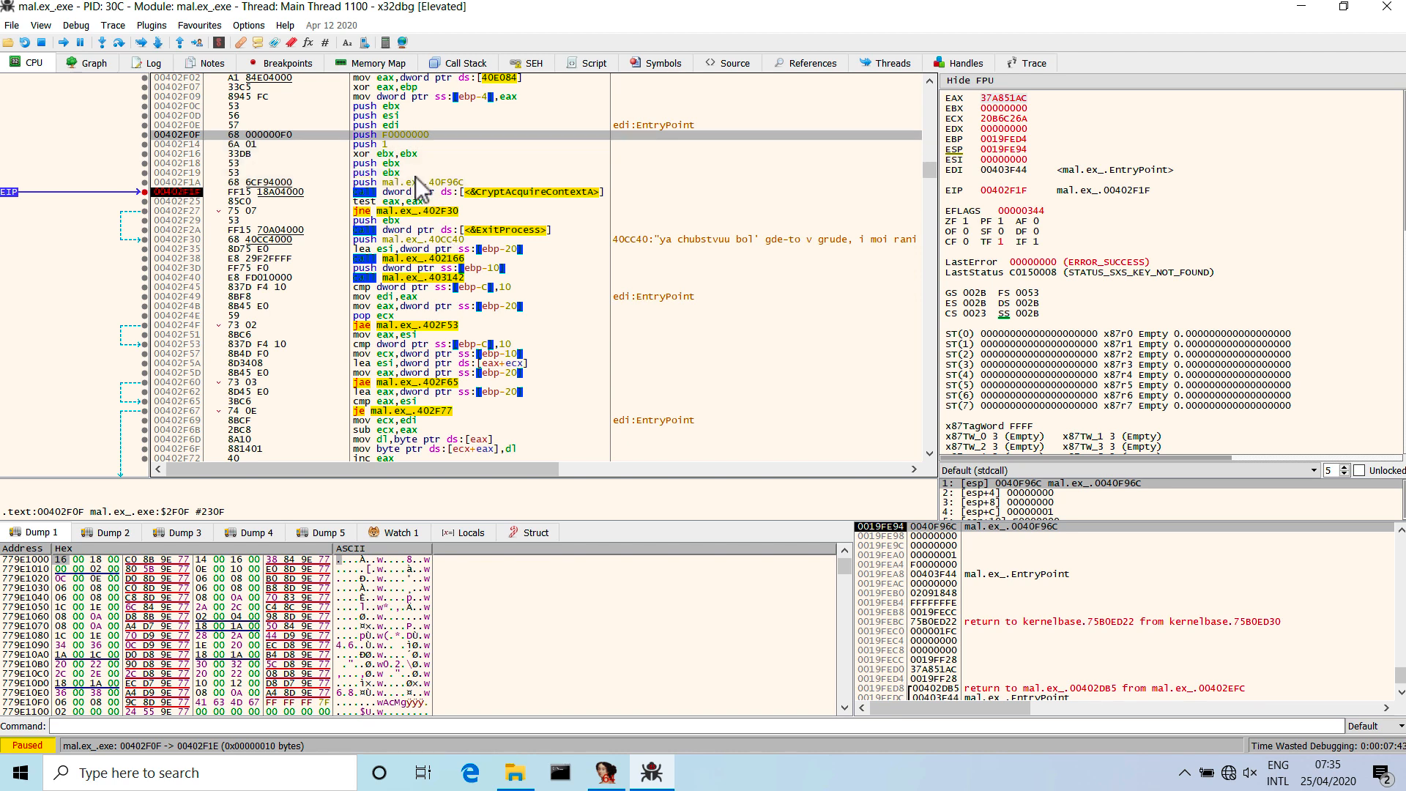
pyautogui.click(416, 175)
pyautogui.click(405, 135)
# Rearrange the debugger panes so the stack-argument list shows all five arguments of the CryptAcquireContextA call.
pyautogui.moveTo(393, 195)
pyautogui.moveTo(1040, 522); pyautogui.dragTo(1042, 569)
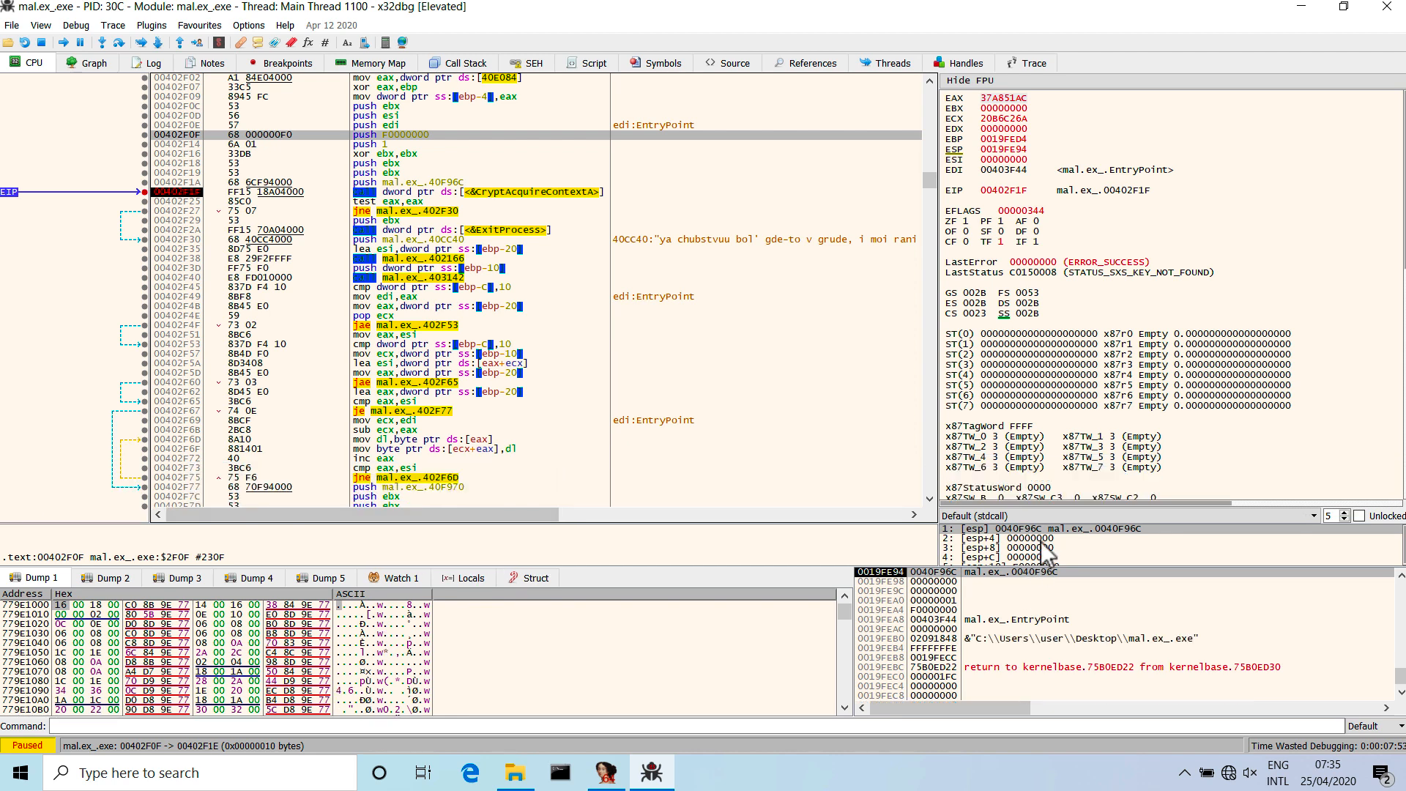
pyautogui.moveTo(1048, 505); pyautogui.dragTo(1049, 454)
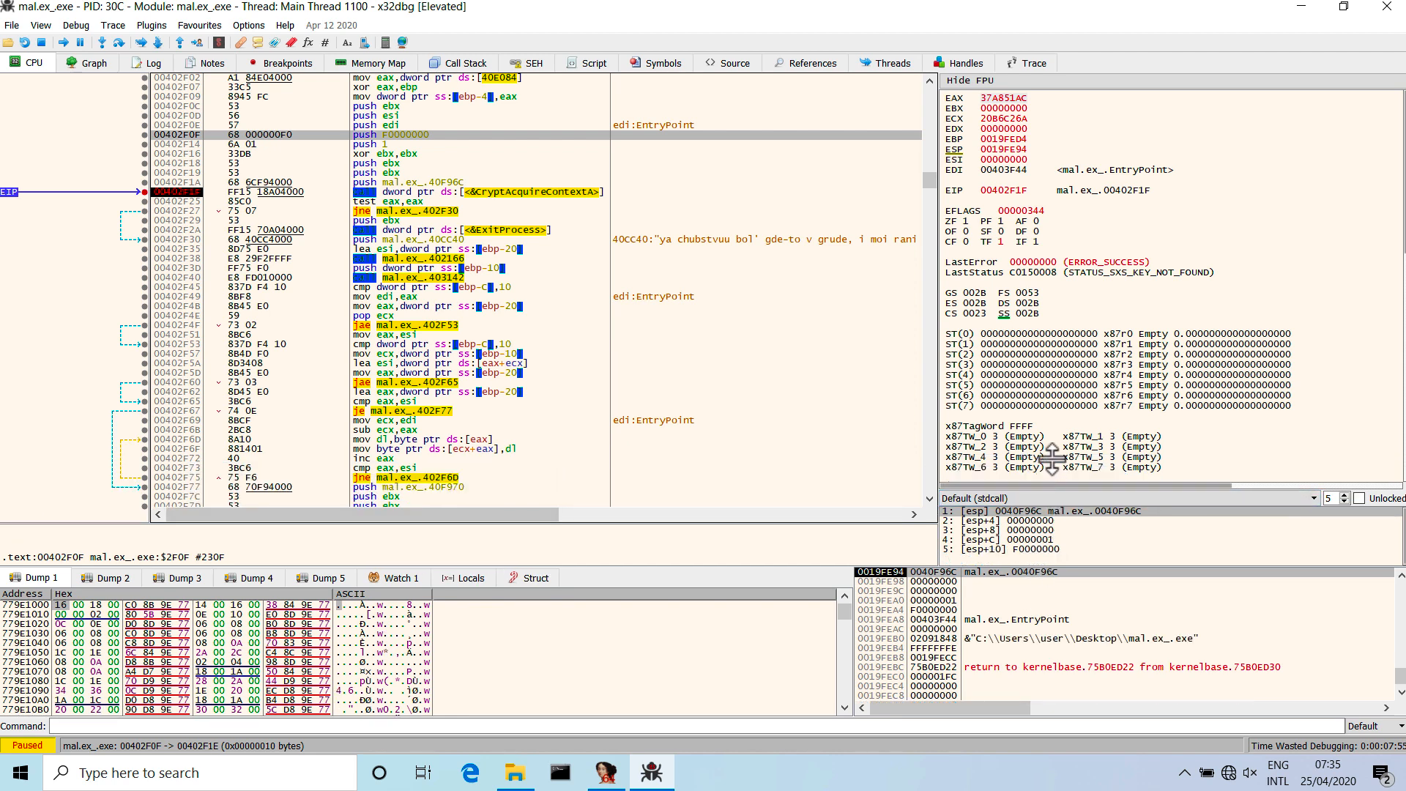
pyautogui.click(1347, 463)
pyautogui.click(1347, 467)
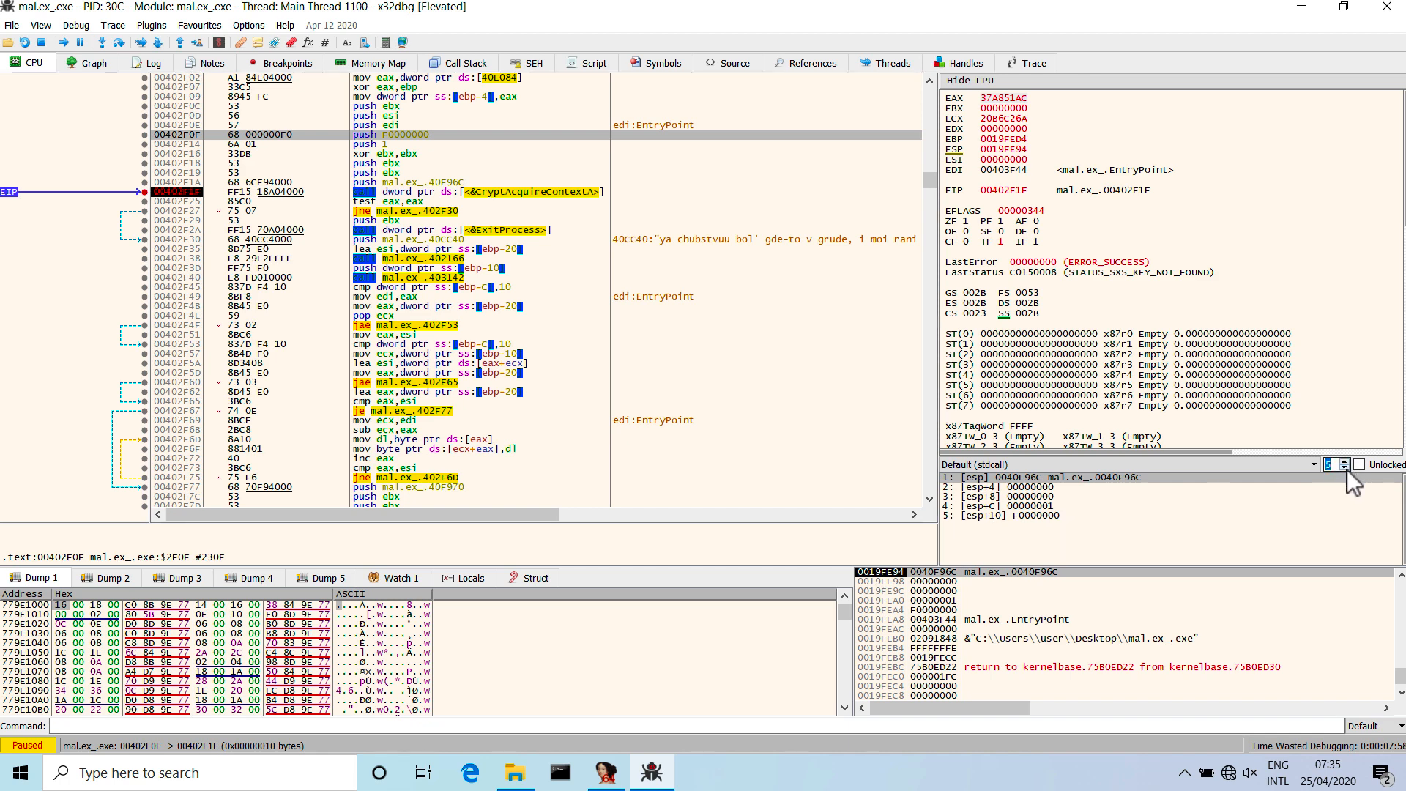
# Examine the stack arguments from [esp] to [esp+10] and relate them to the CryptAcquireContextA call at 00402F1F.
pyautogui.click(1056, 489)
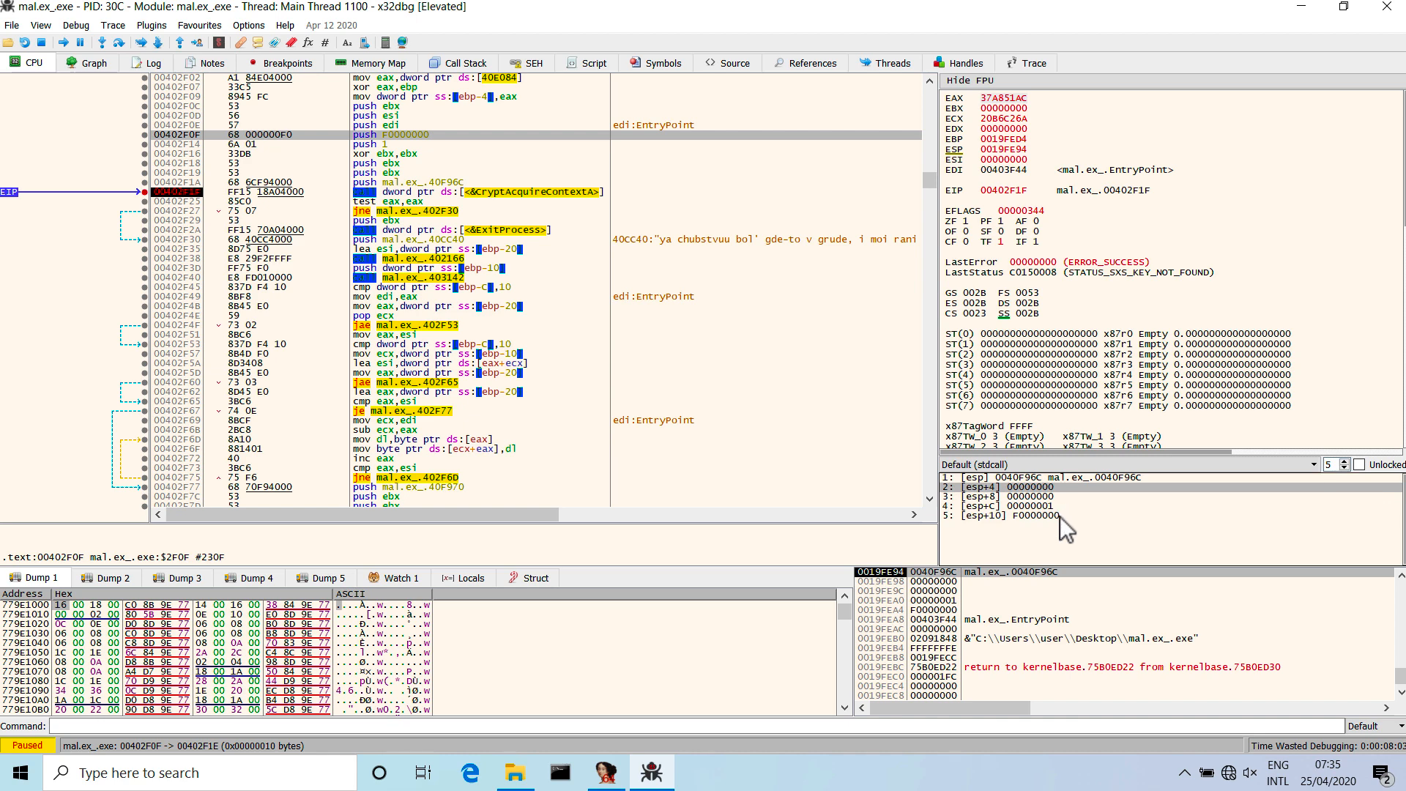
pyautogui.click(1057, 515)
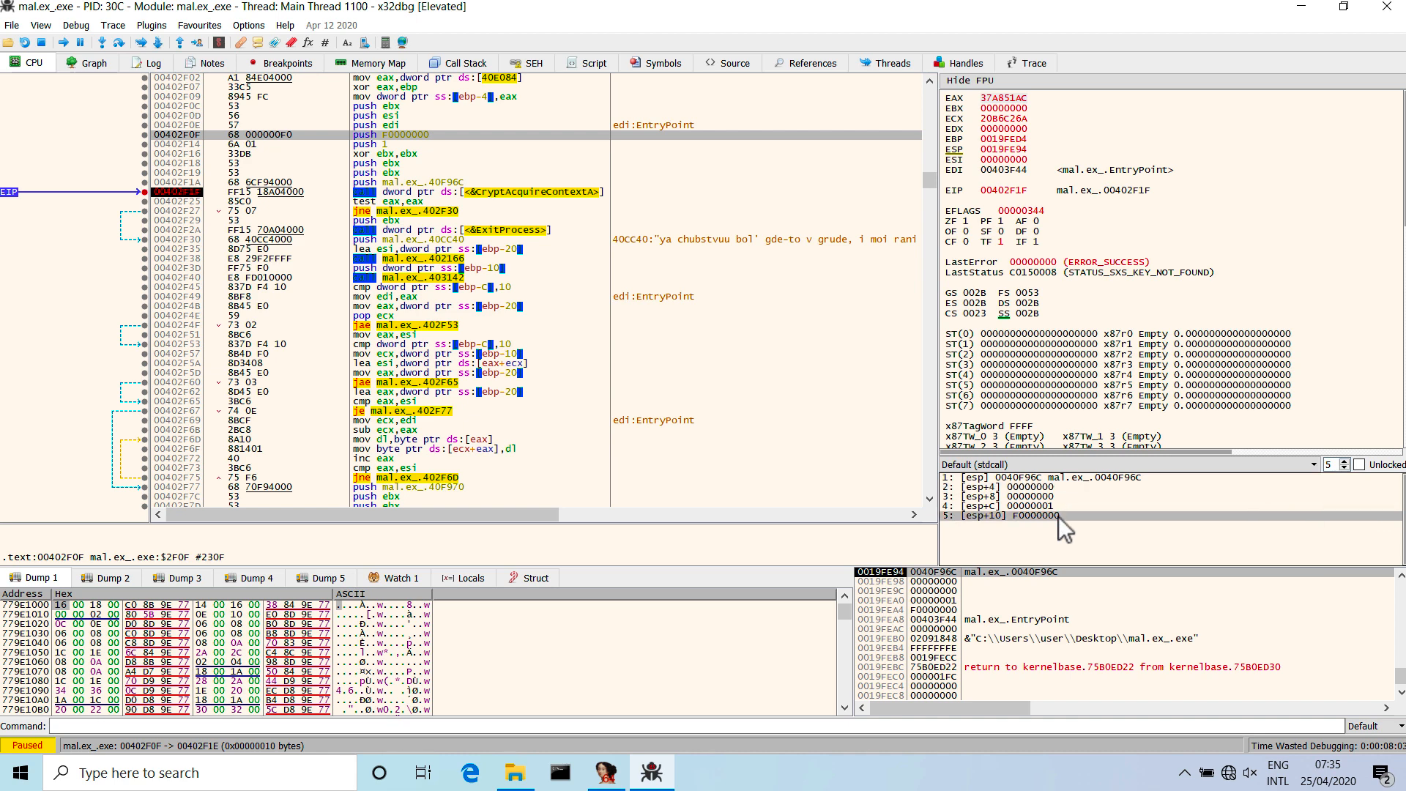
pyautogui.click(425, 193)
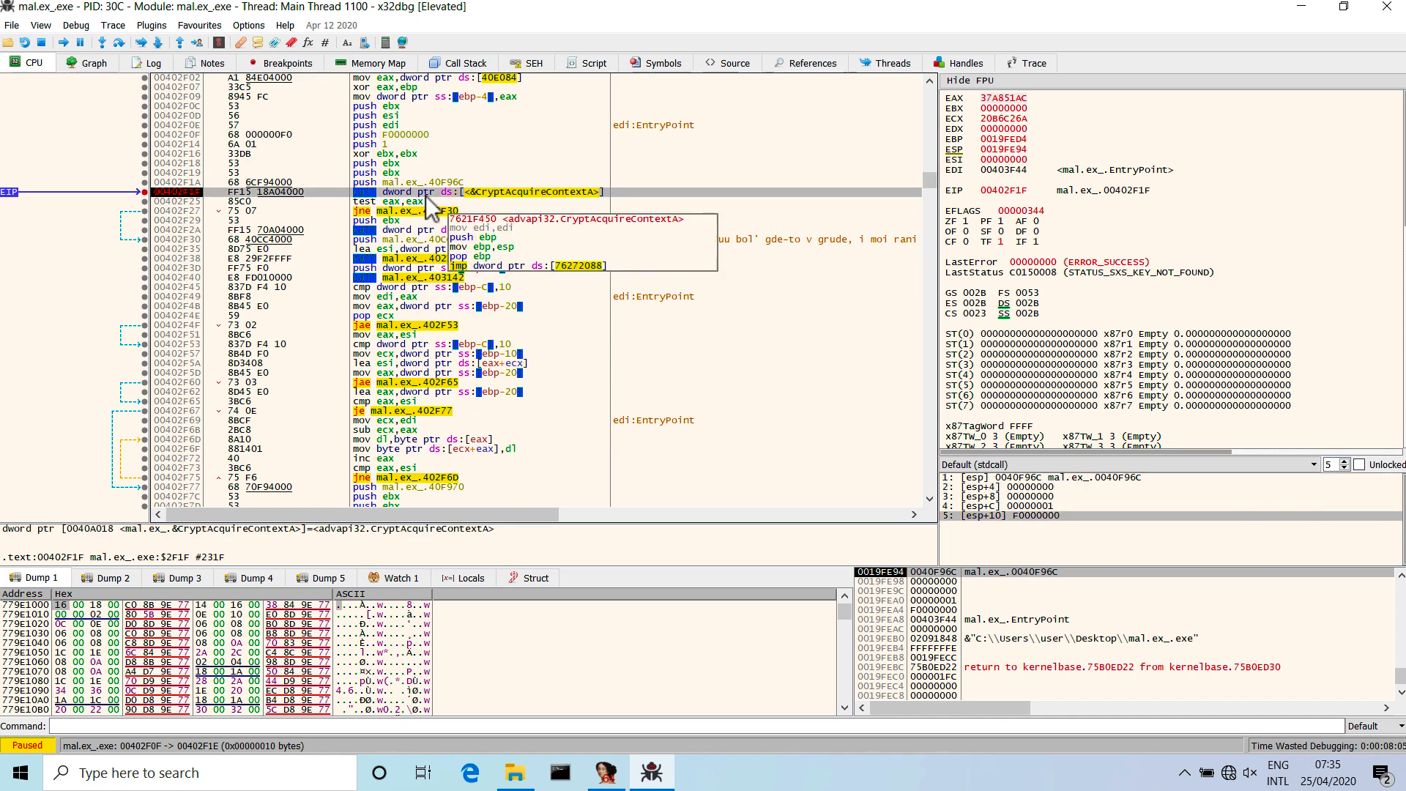
pyautogui.click(1076, 479)
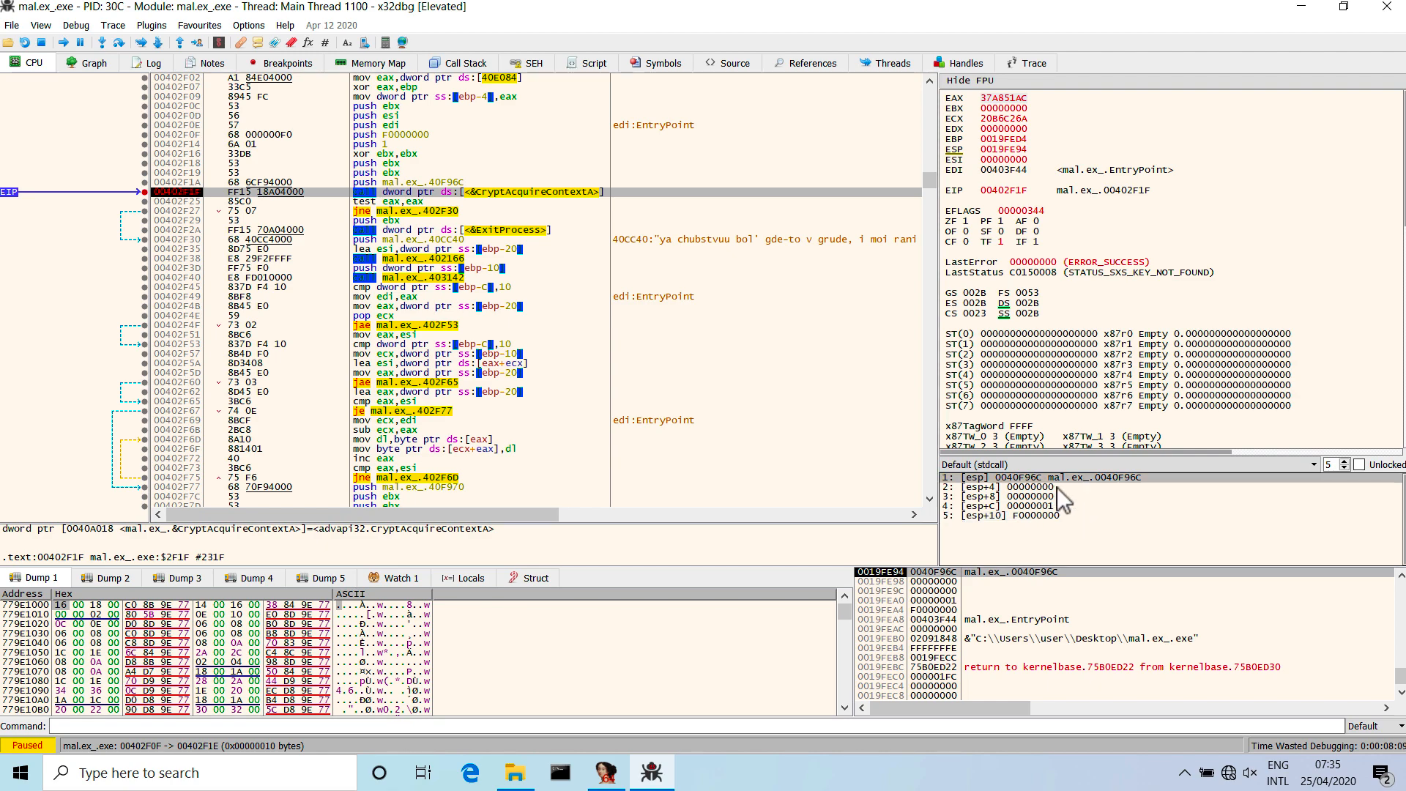
pyautogui.moveTo(558, 0); pyautogui.dragTo(558, 123)
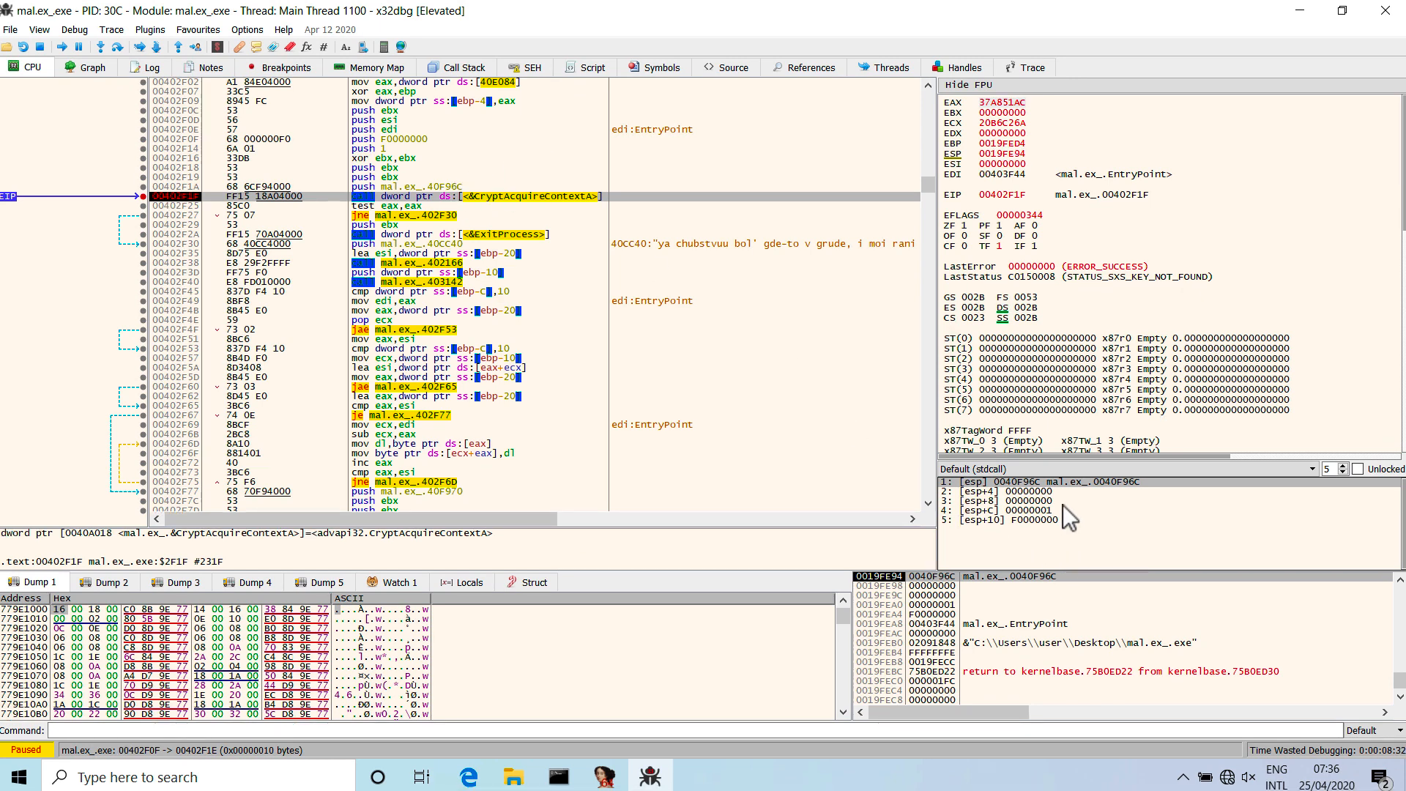
pyautogui.click(953, 521)
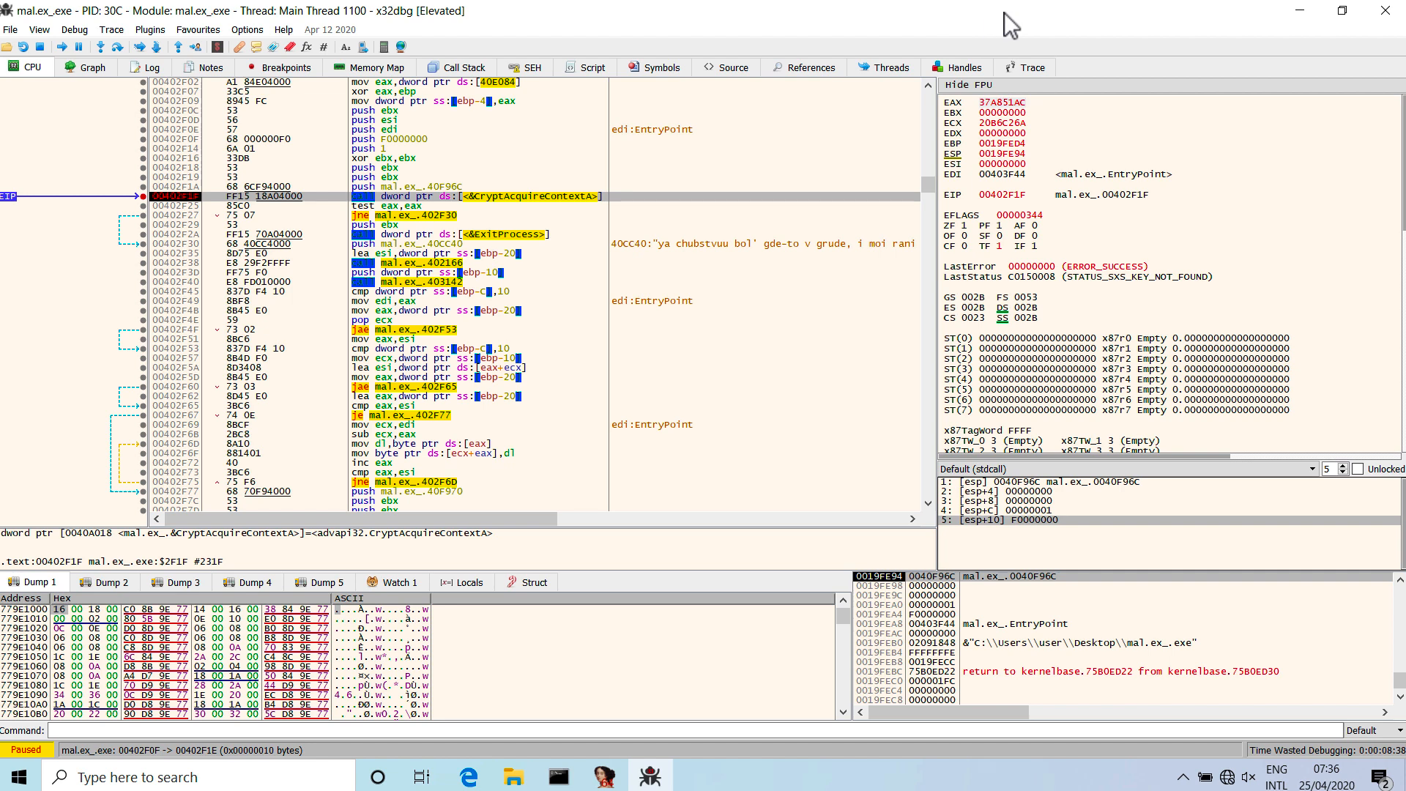
# Close x32dbg, ending the debugging session of mal.ex_, and clear the desktop selection.
pyautogui.click(1385, 11)
pyautogui.click(776, 422)
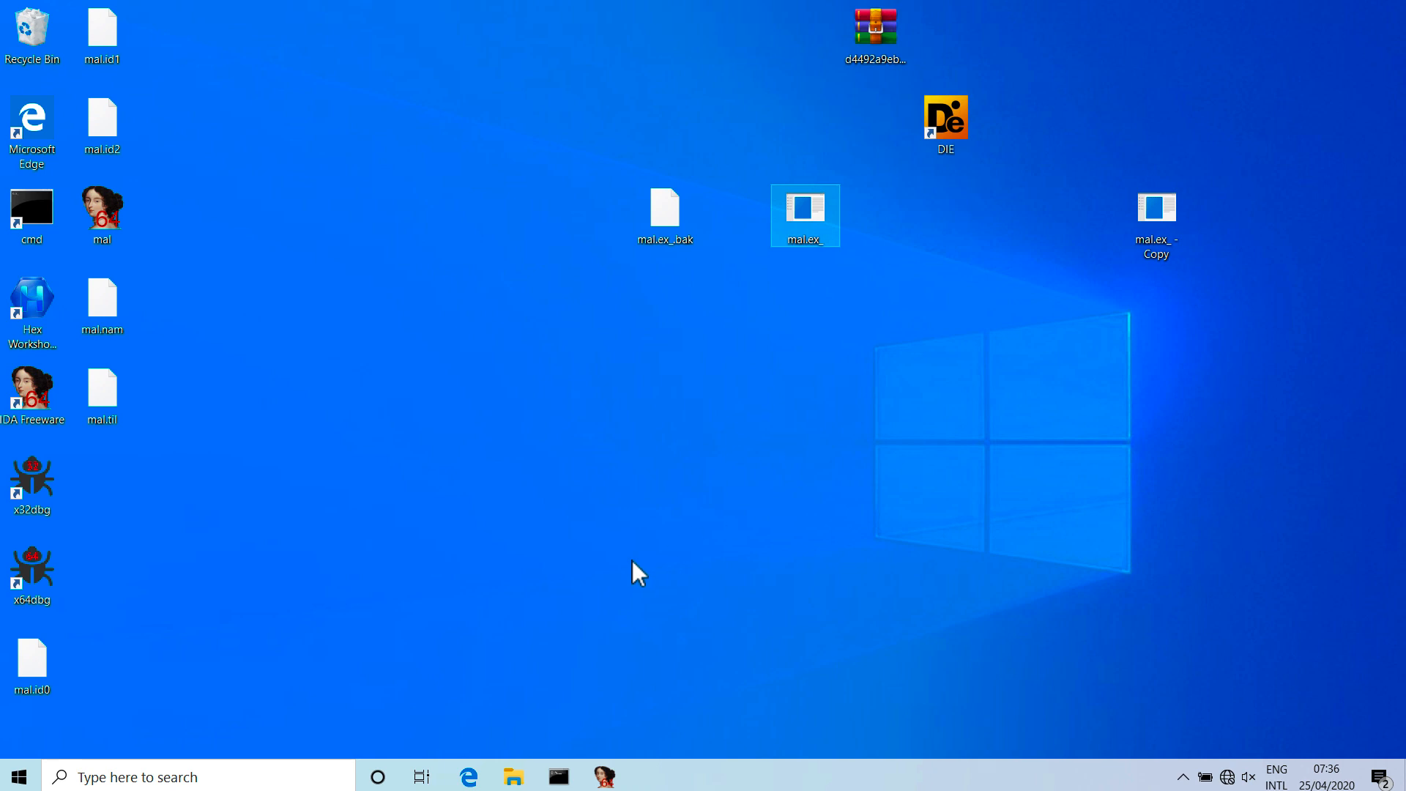
pyautogui.click(632, 561)
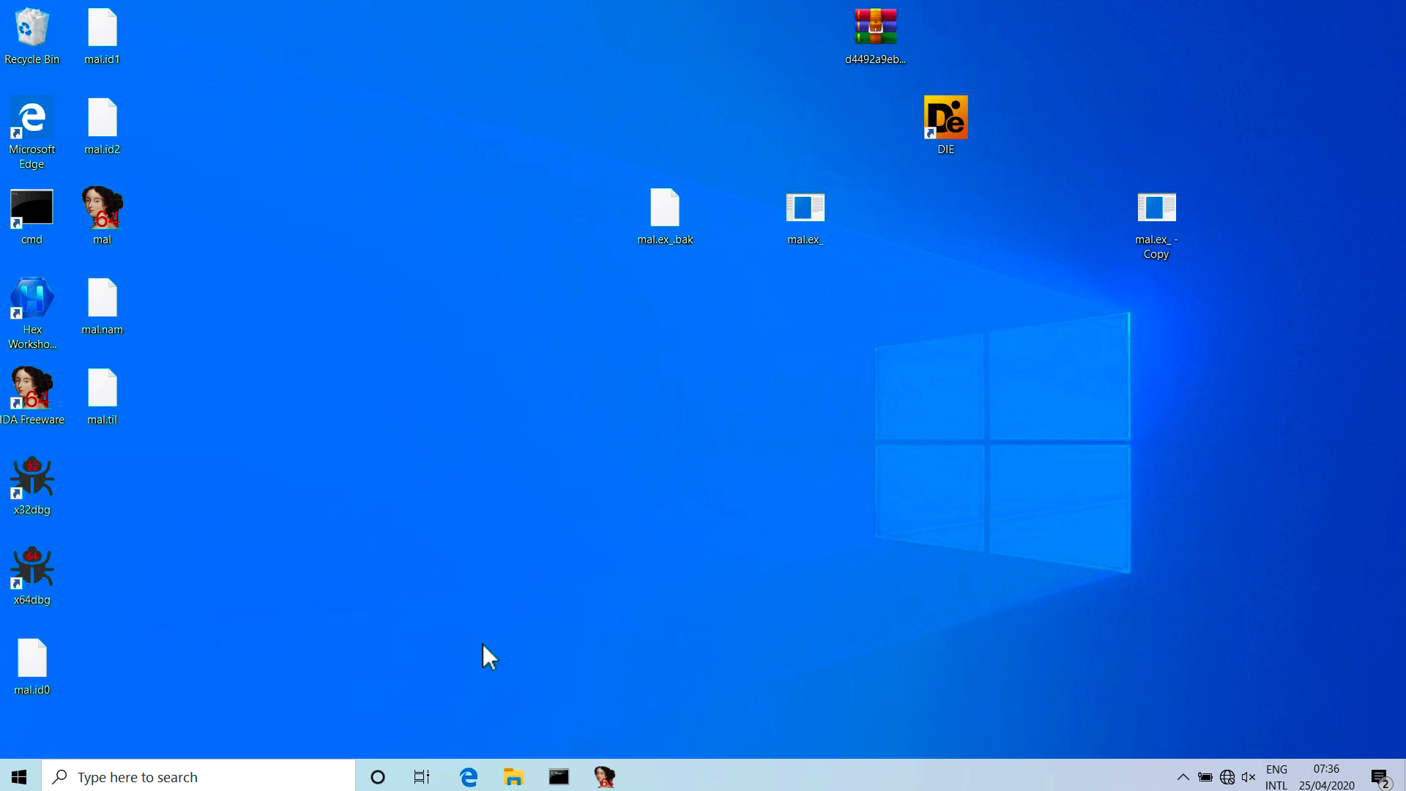
# Open the x64dbg release folder in File Explorer and the shared write (Z:) drive in a second window, closing the duplicate Documents window.
pyautogui.click(513, 776)
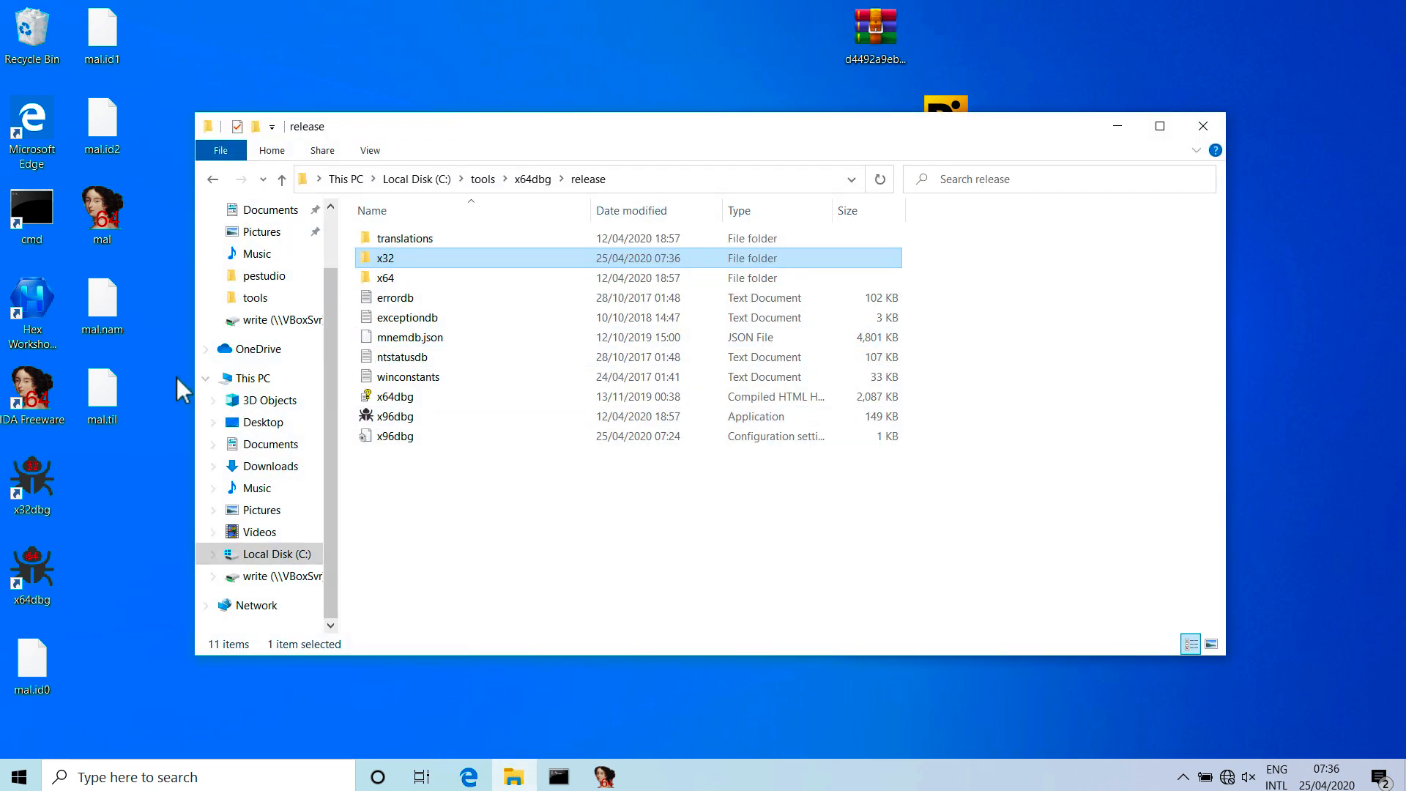
pyautogui.click(19, 776)
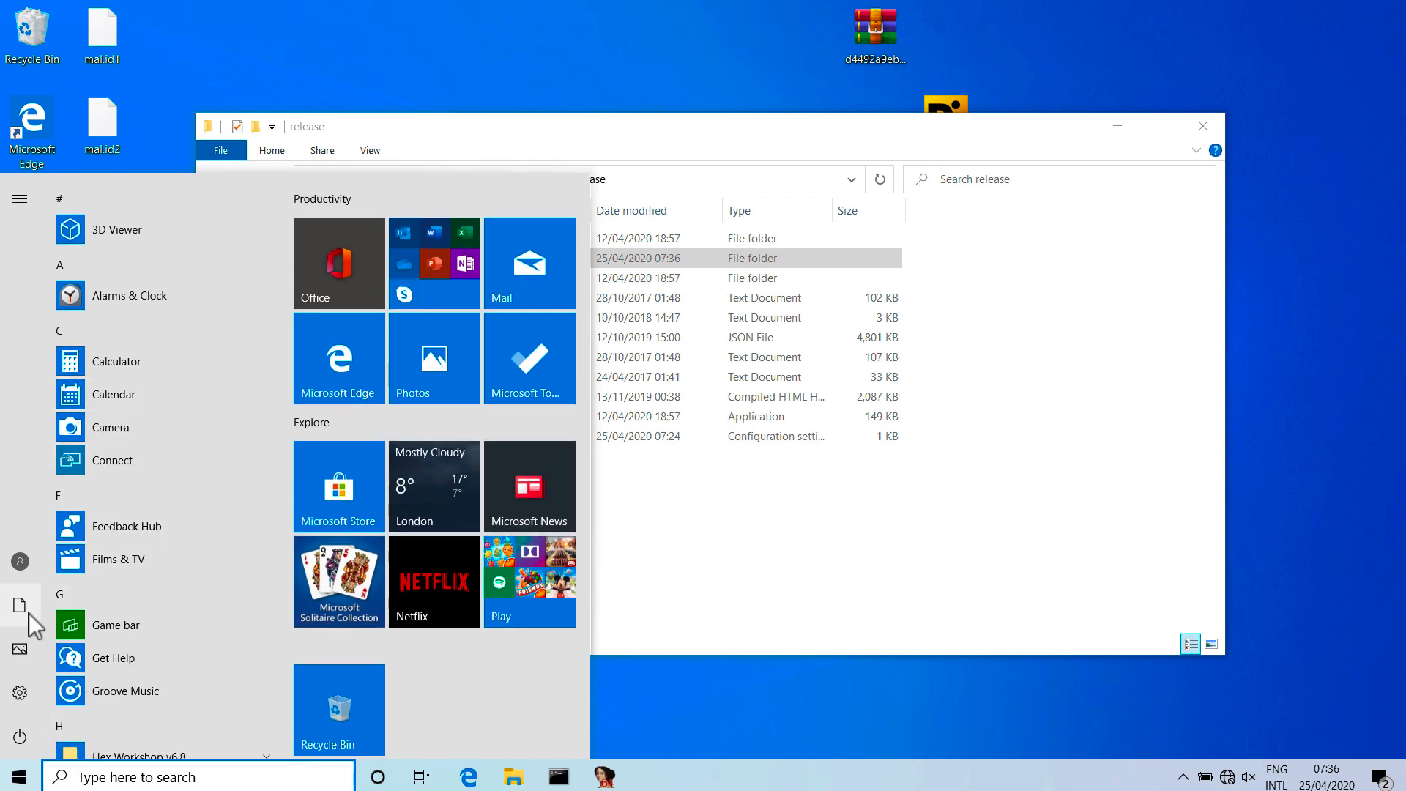
pyautogui.doubleClick(59, 599)
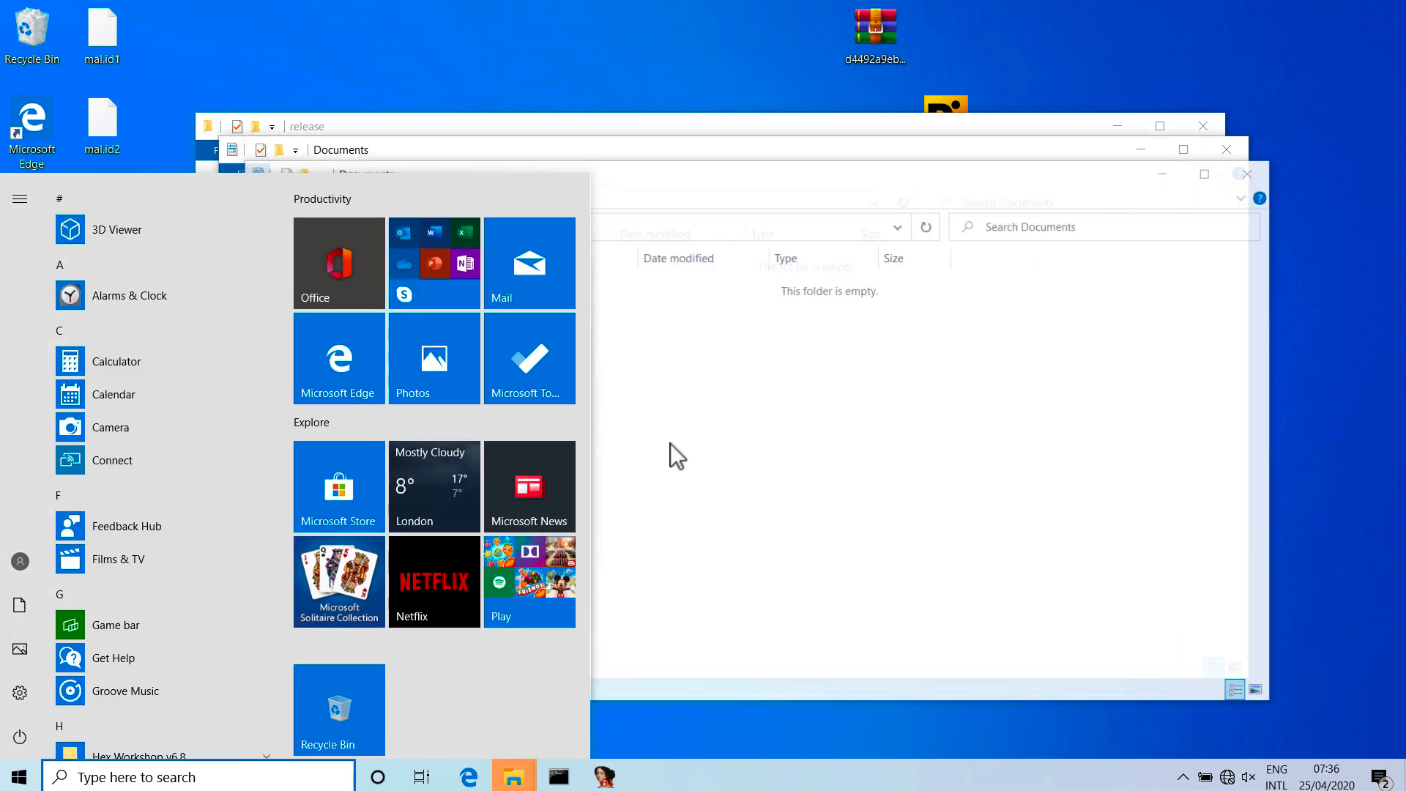
pyautogui.click(807, 454)
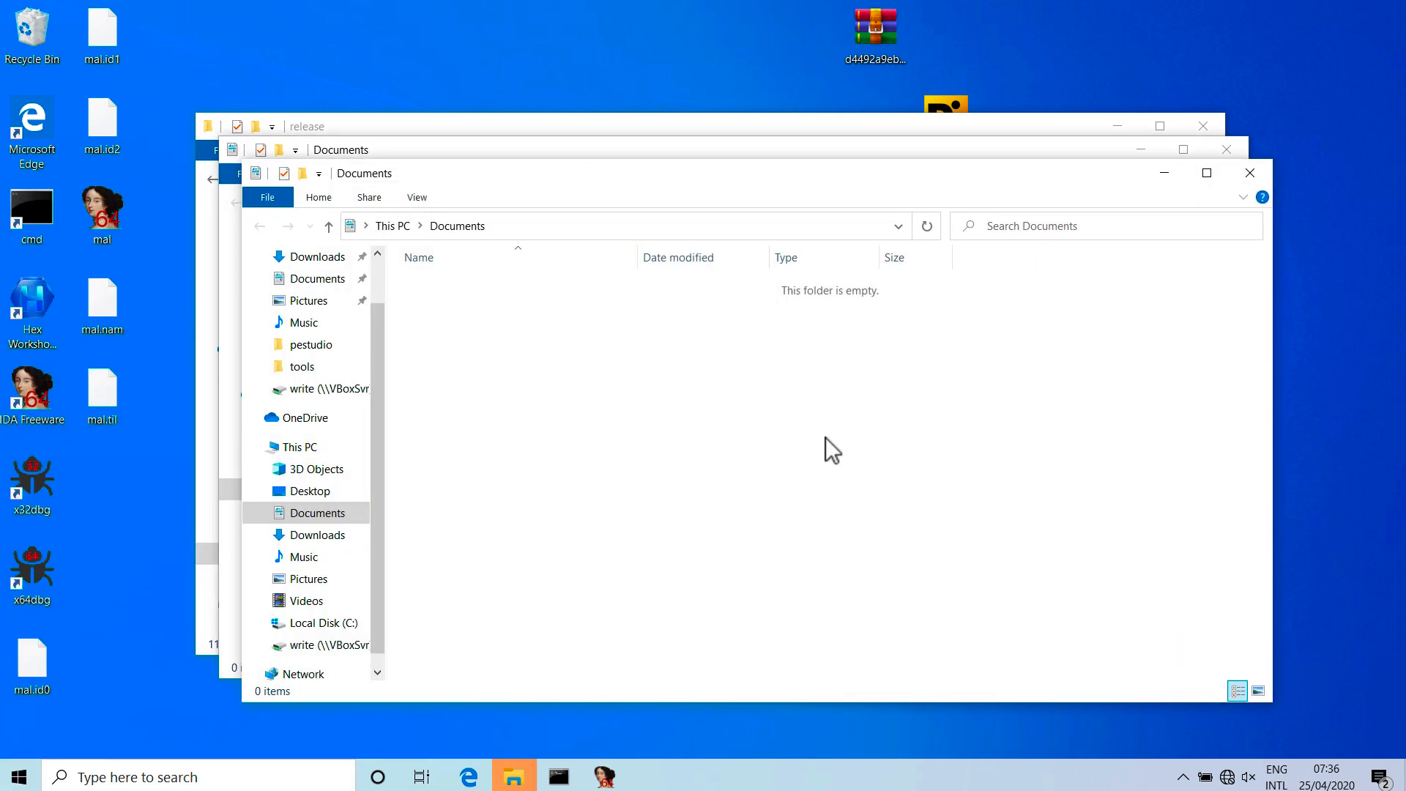
pyautogui.click(1248, 173)
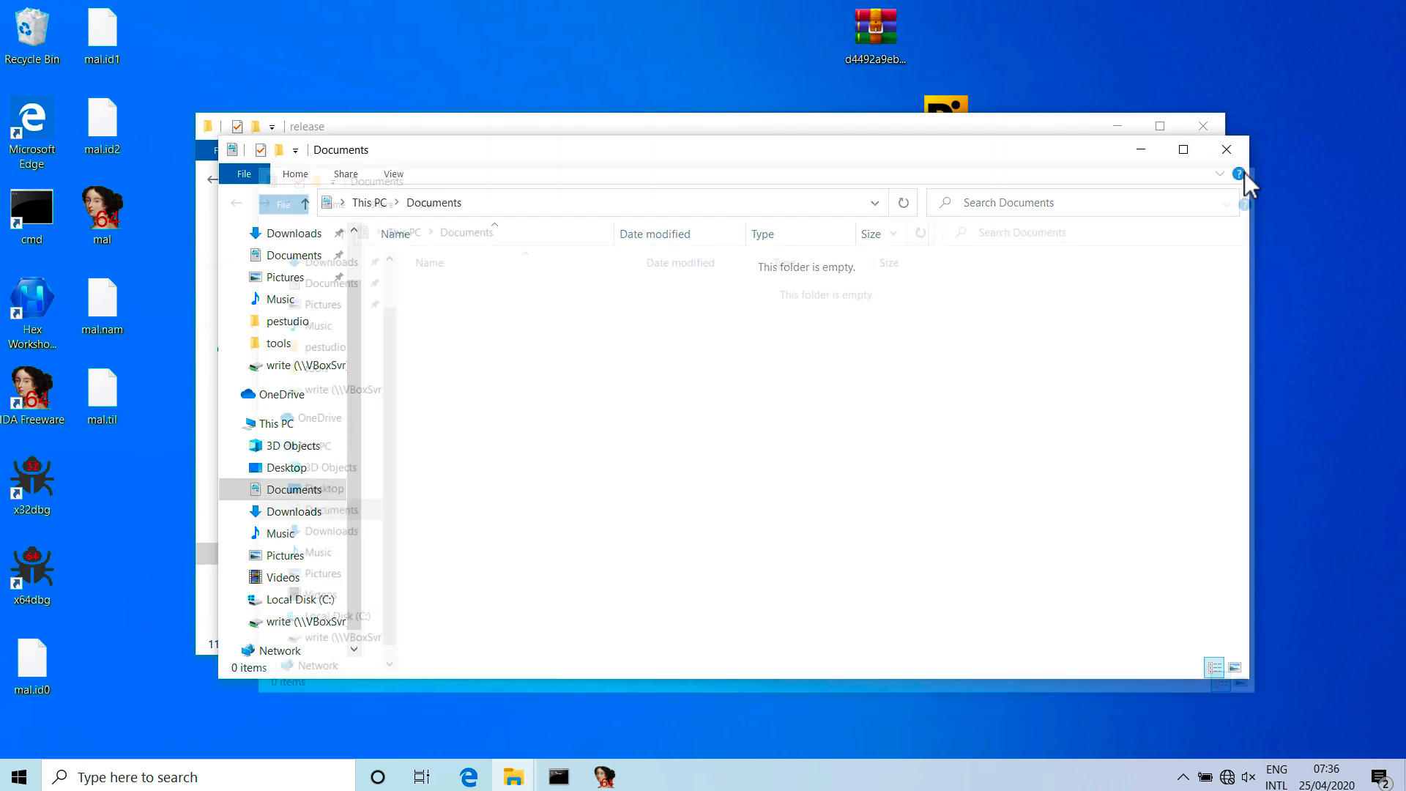
pyautogui.click(307, 366)
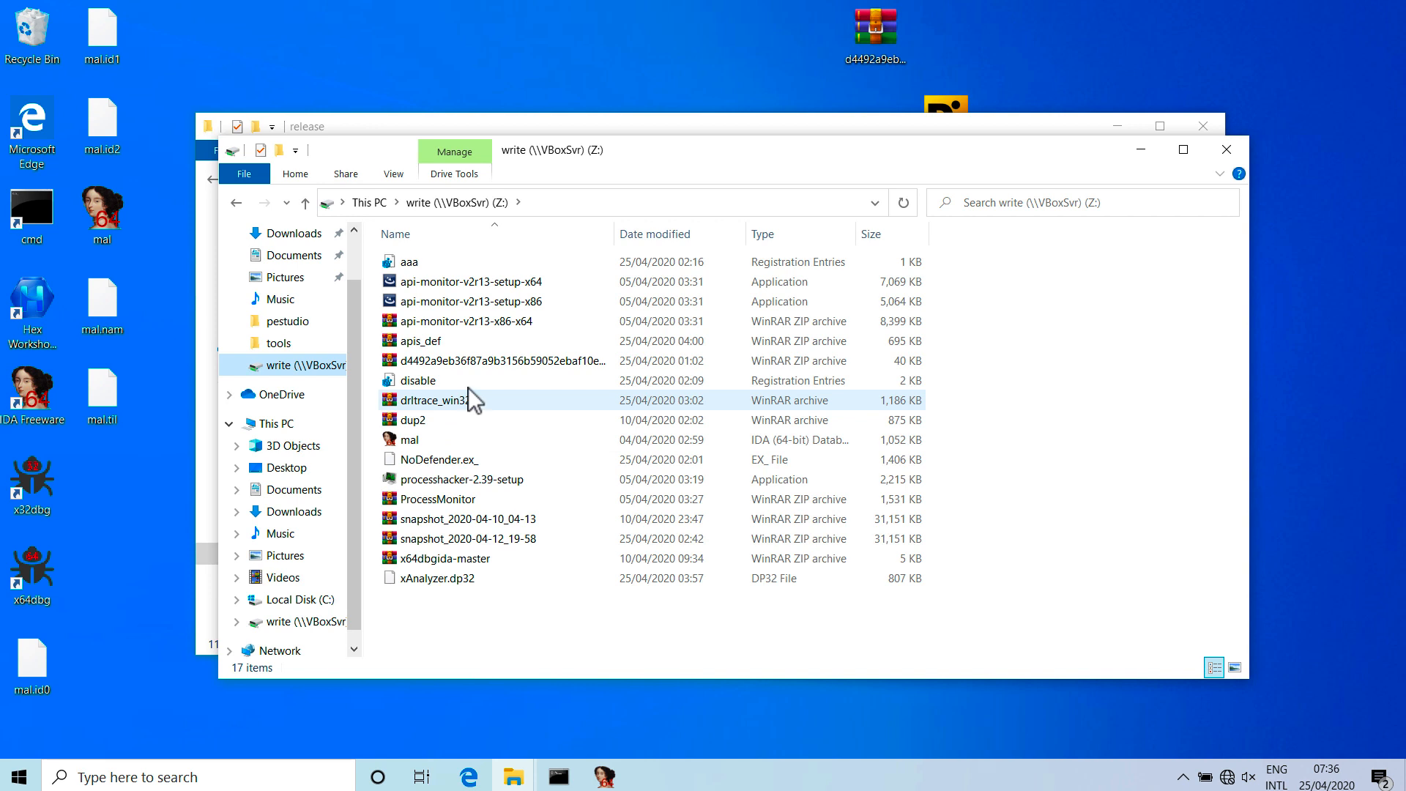
# Copy the apis_def archive and xAnalyzer.dp32 from the shared drive into the plugins folder under x64dbg's release\x32.
pyautogui.click(468, 340)
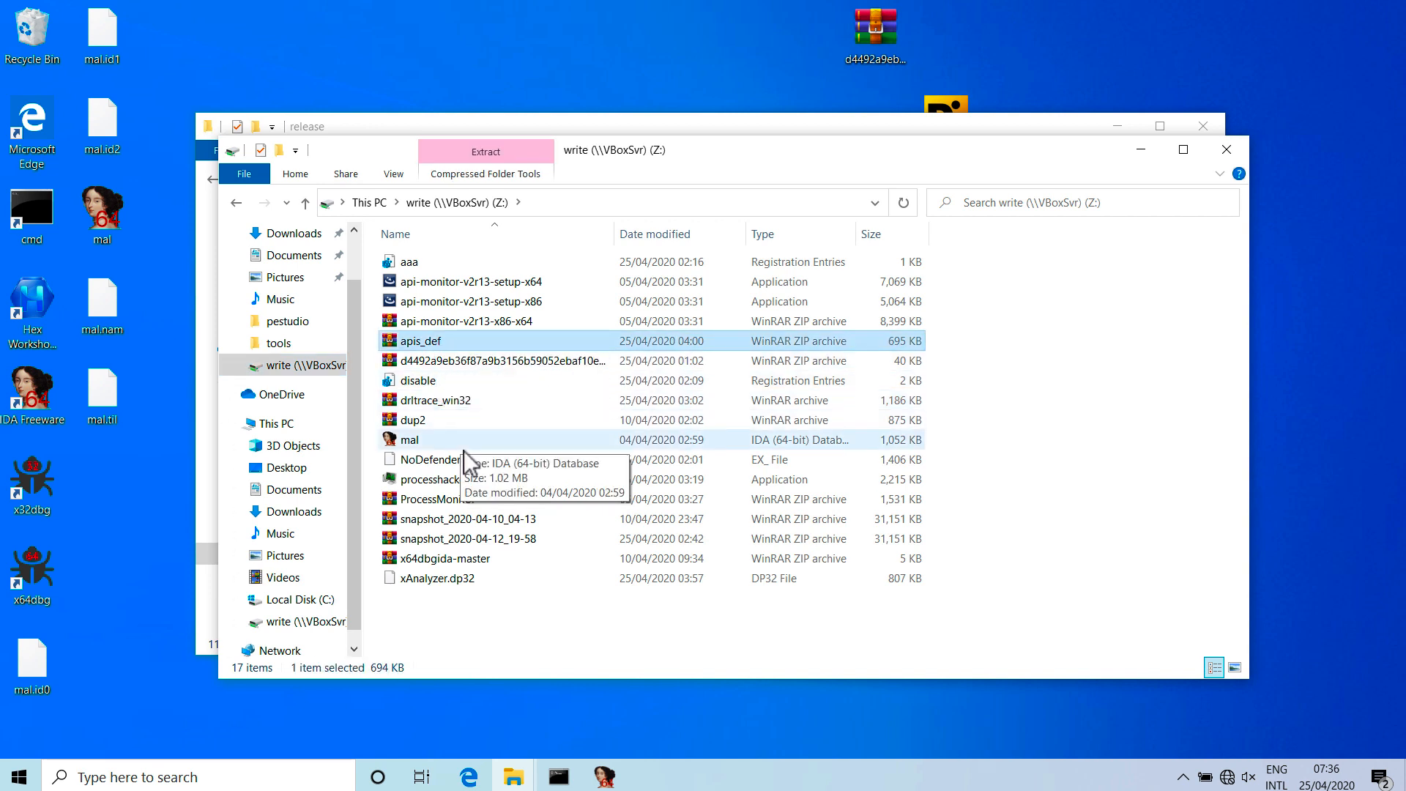
pyautogui.keyDown('ctrl'); pyautogui.click(467, 582); pyautogui.keyUp('ctrl')
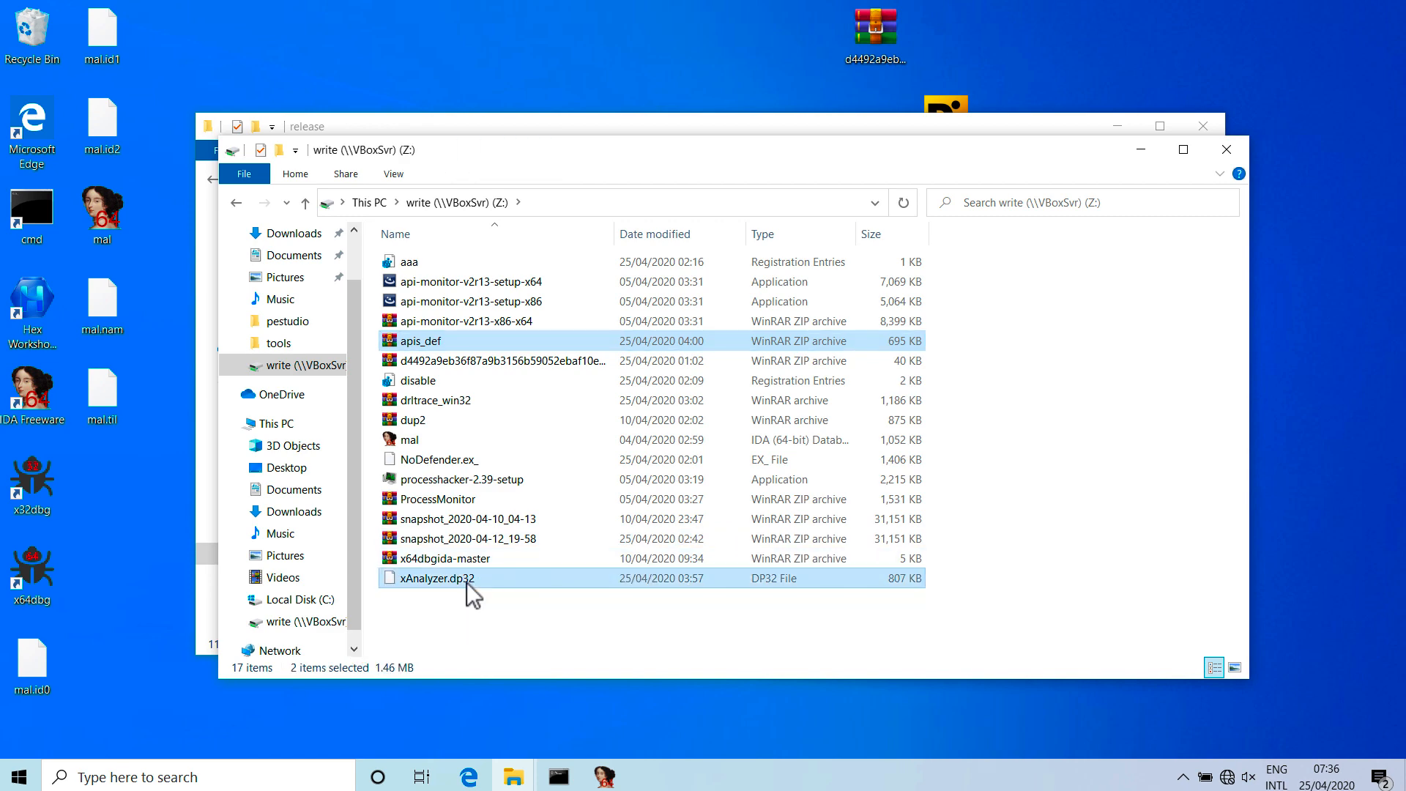
pyautogui.rightClick(467, 582)
pyautogui.click(521, 473)
pyautogui.click(1141, 150)
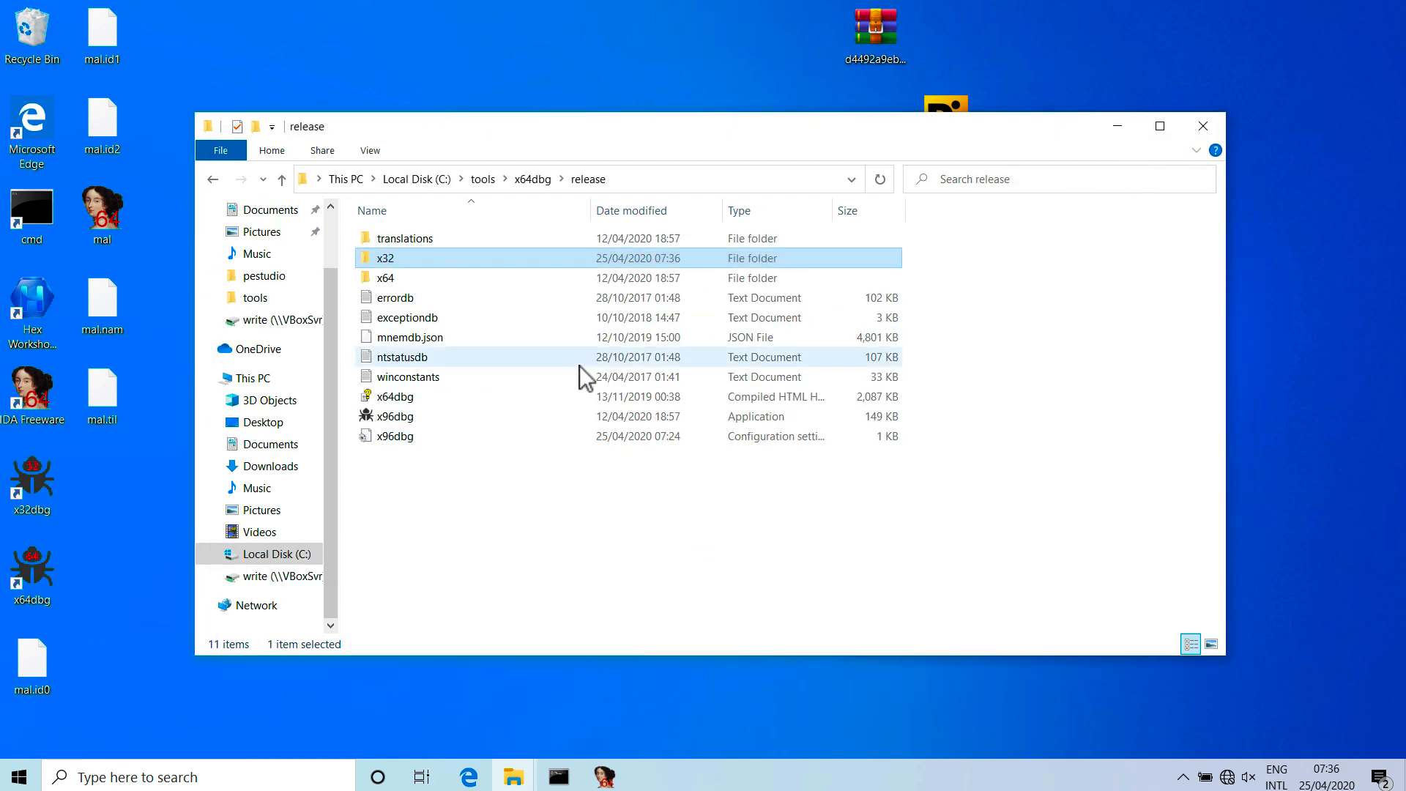
pyautogui.doubleClick(450, 261)
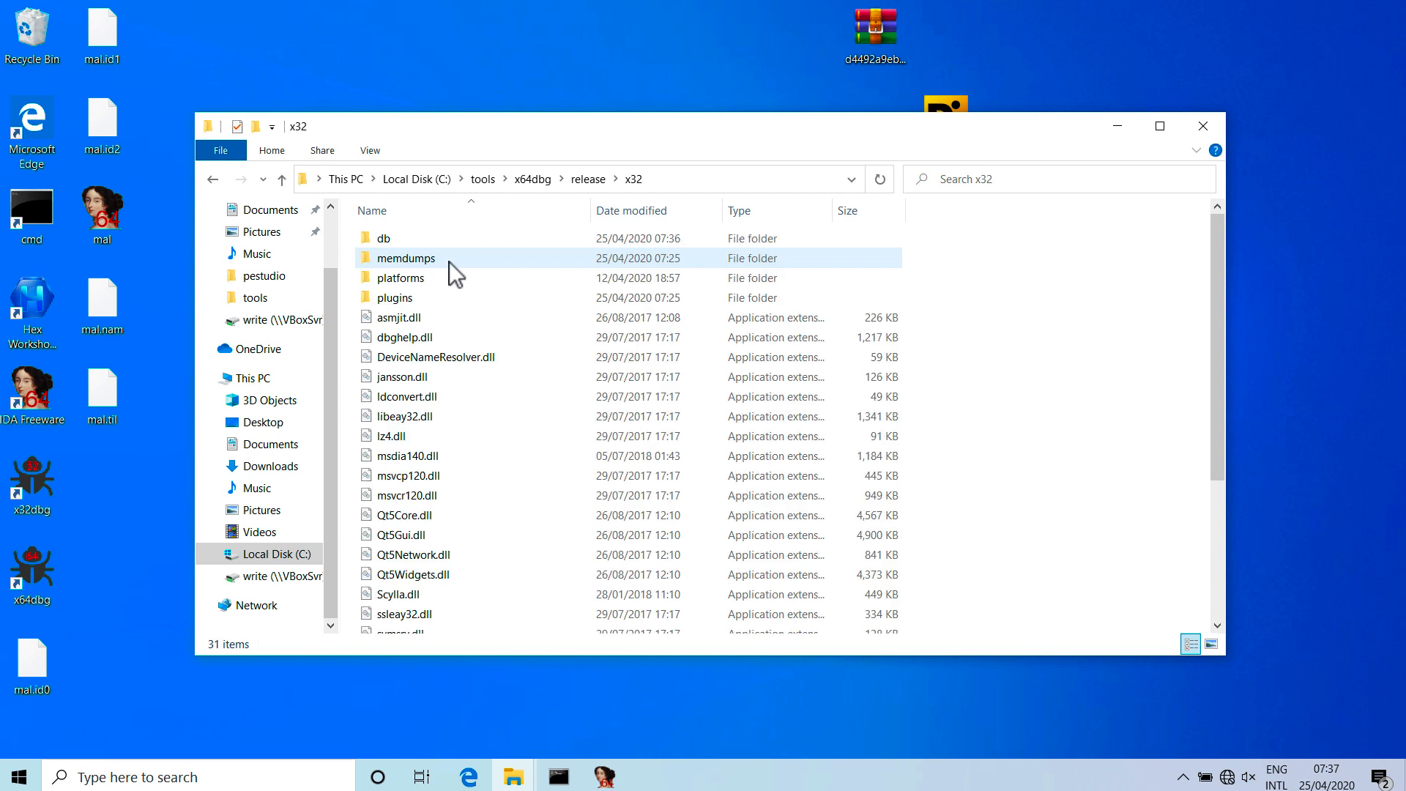
pyautogui.doubleClick(423, 300)
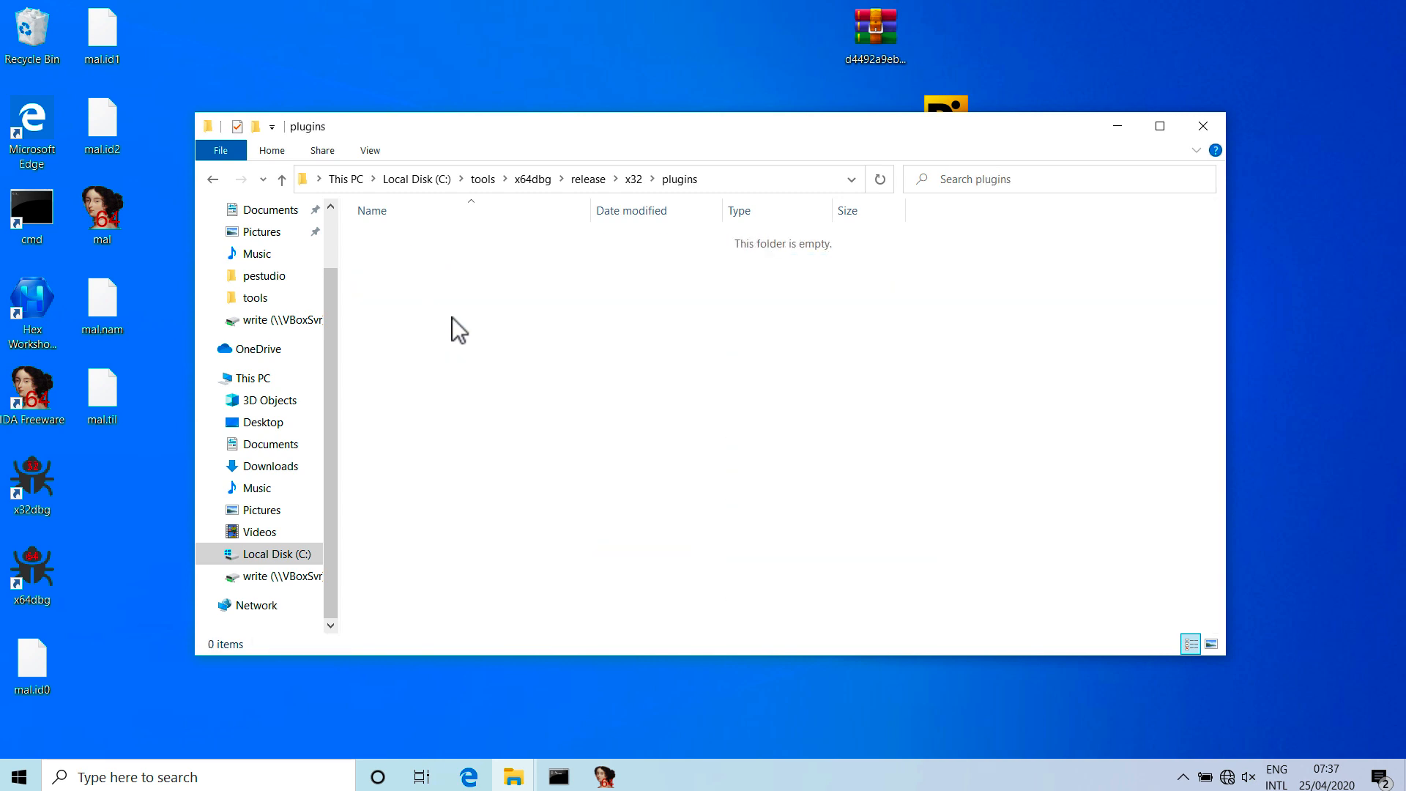
pyautogui.hotkey('ctrl', 'v')
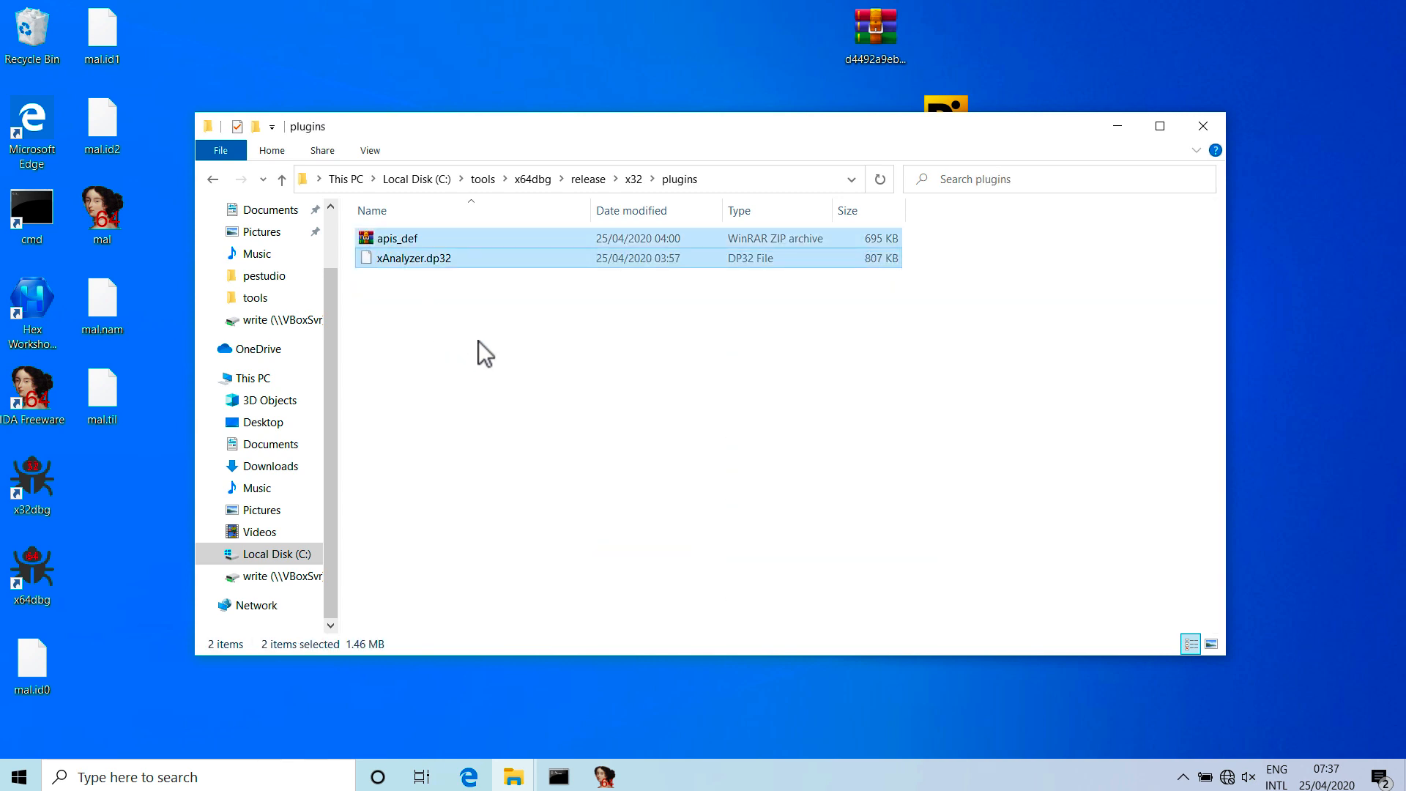
pyautogui.click(477, 340)
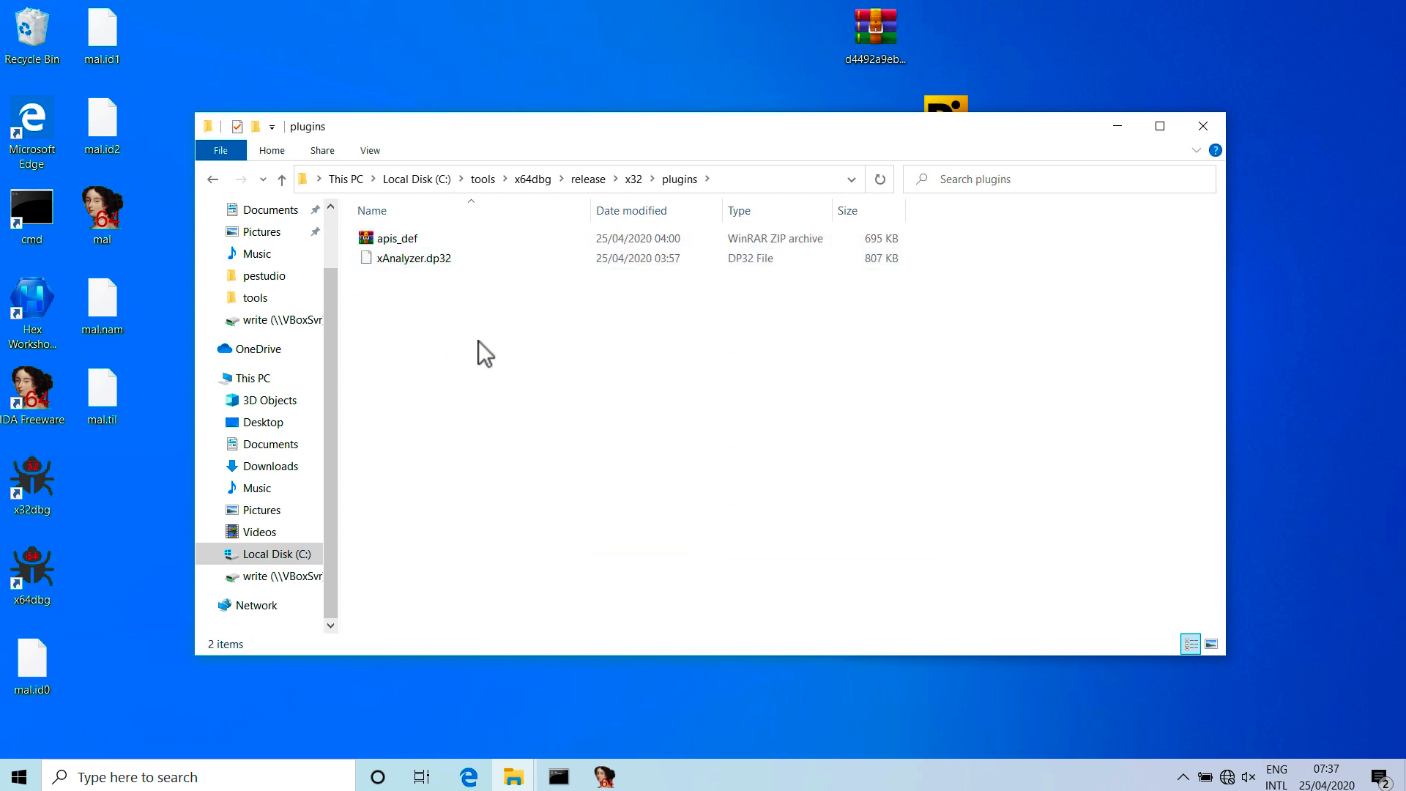
# Extract the apis_def archive into its own apis_def folder within plugins and check the extracted API files.
pyautogui.click(414, 239)
pyautogui.rightClick(414, 240)
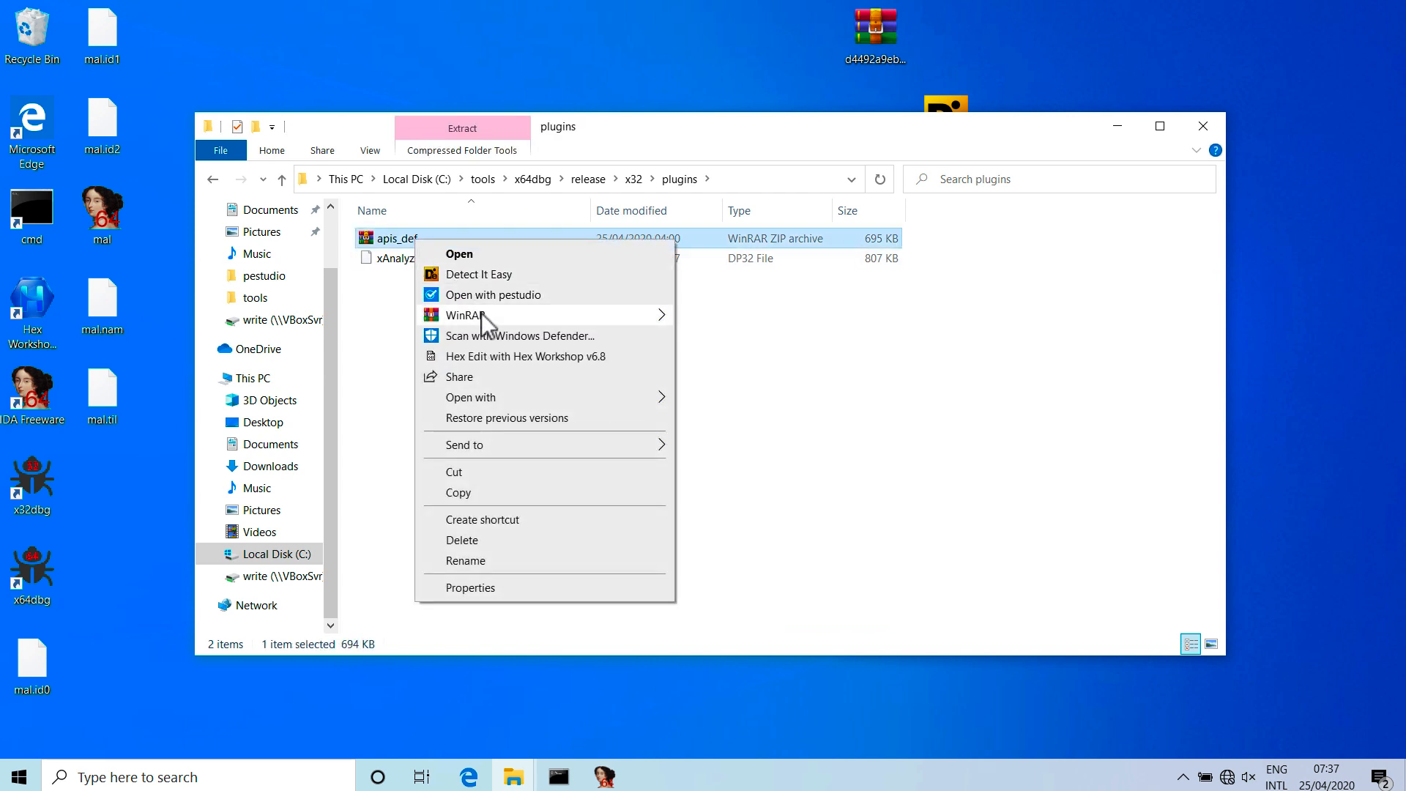
pyautogui.moveTo(560, 315)
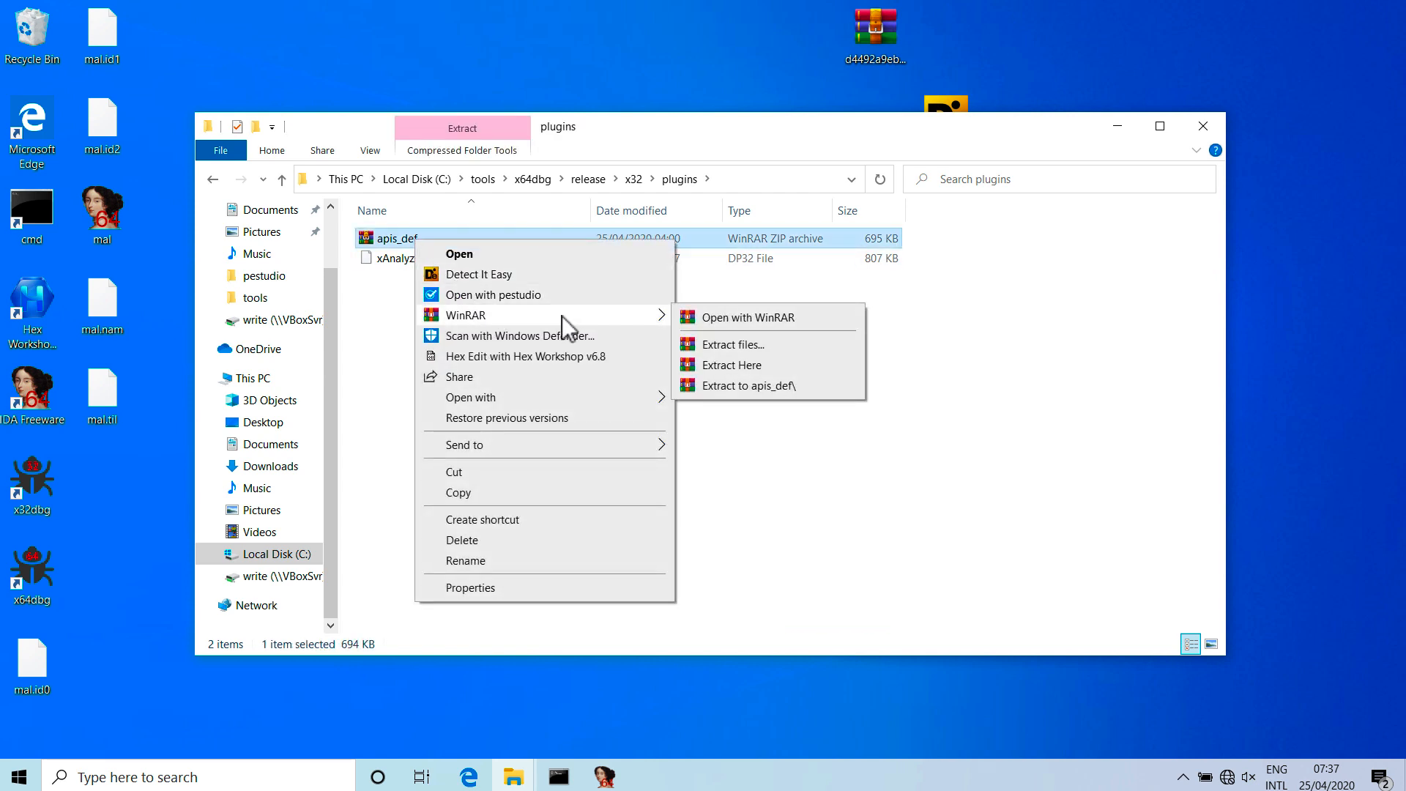
pyautogui.click(720, 386)
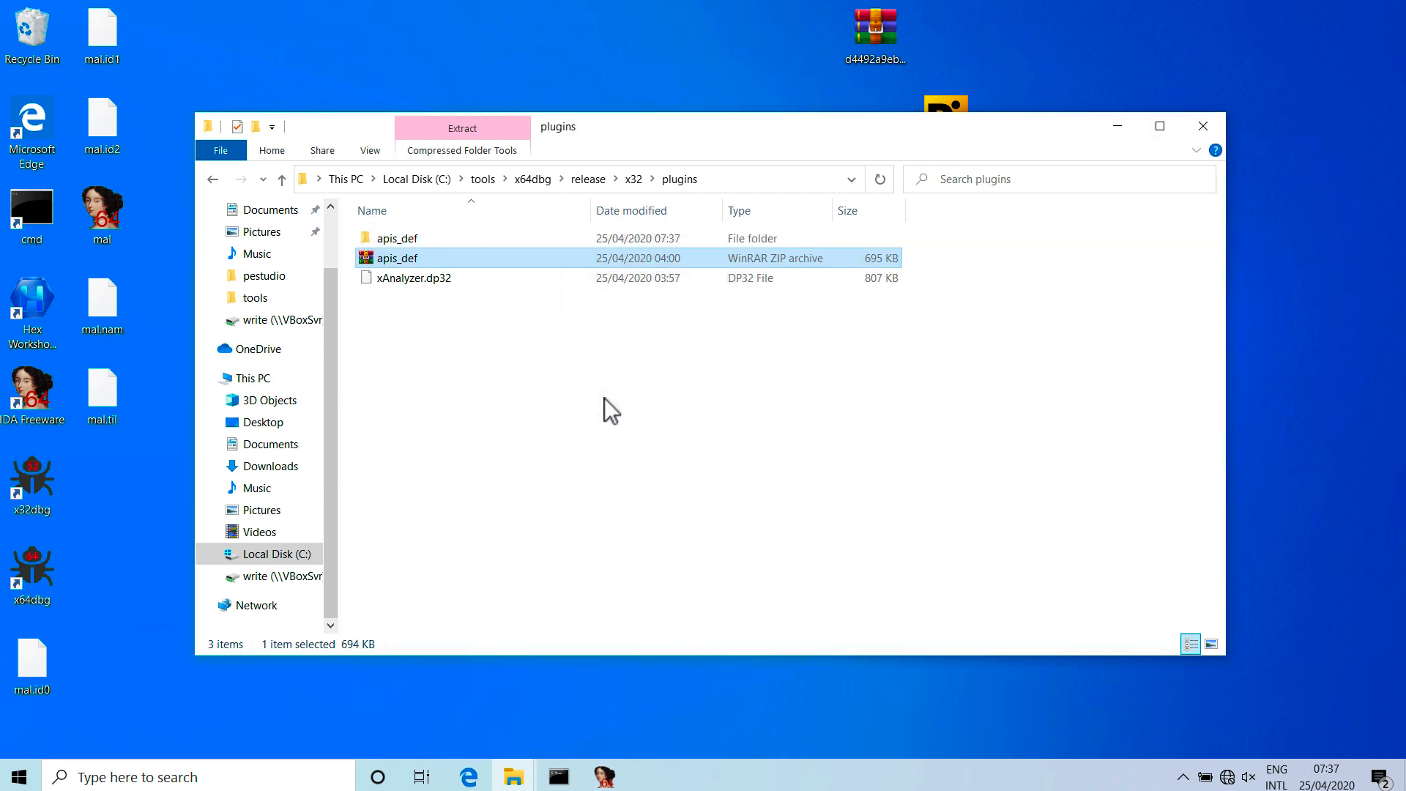
pyautogui.doubleClick(410, 241)
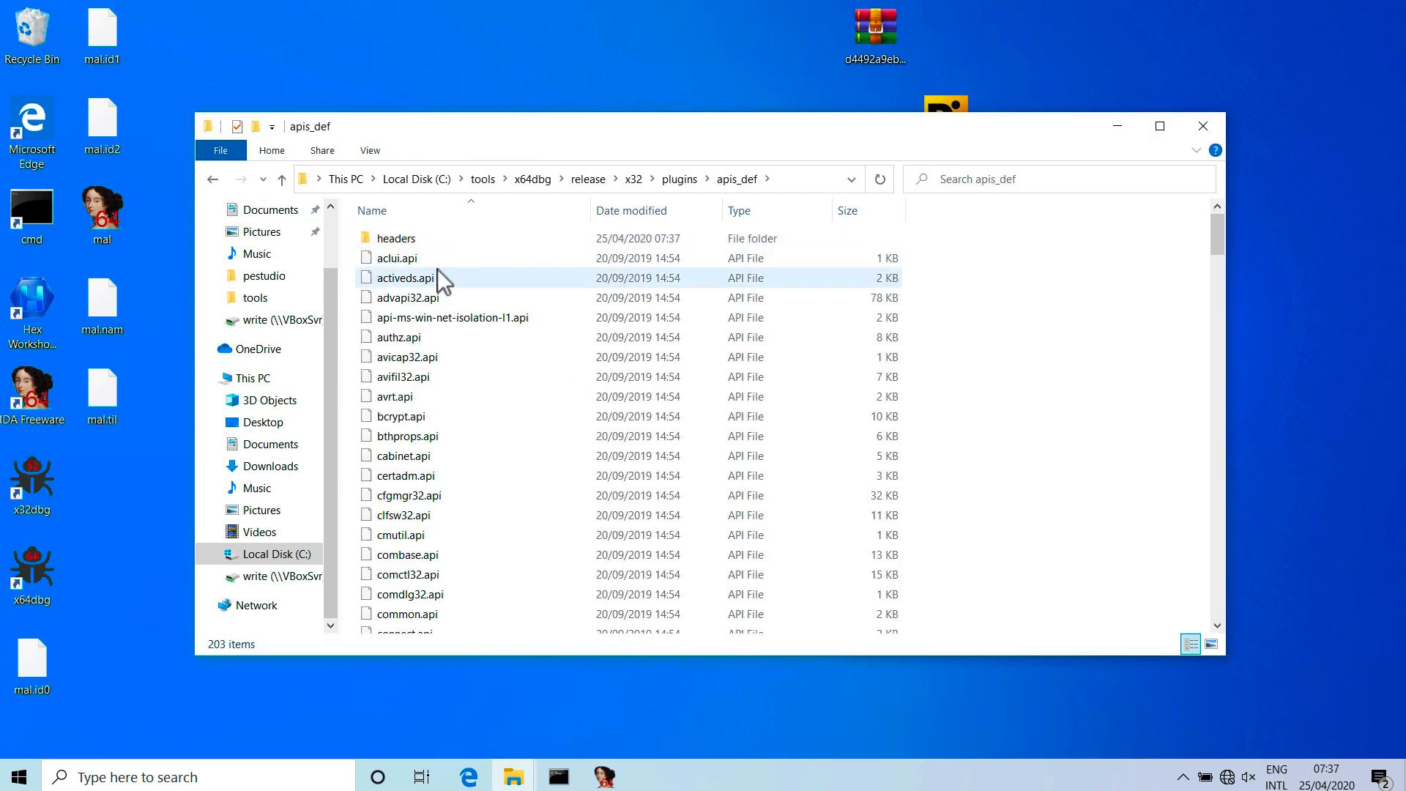
pyautogui.click(213, 178)
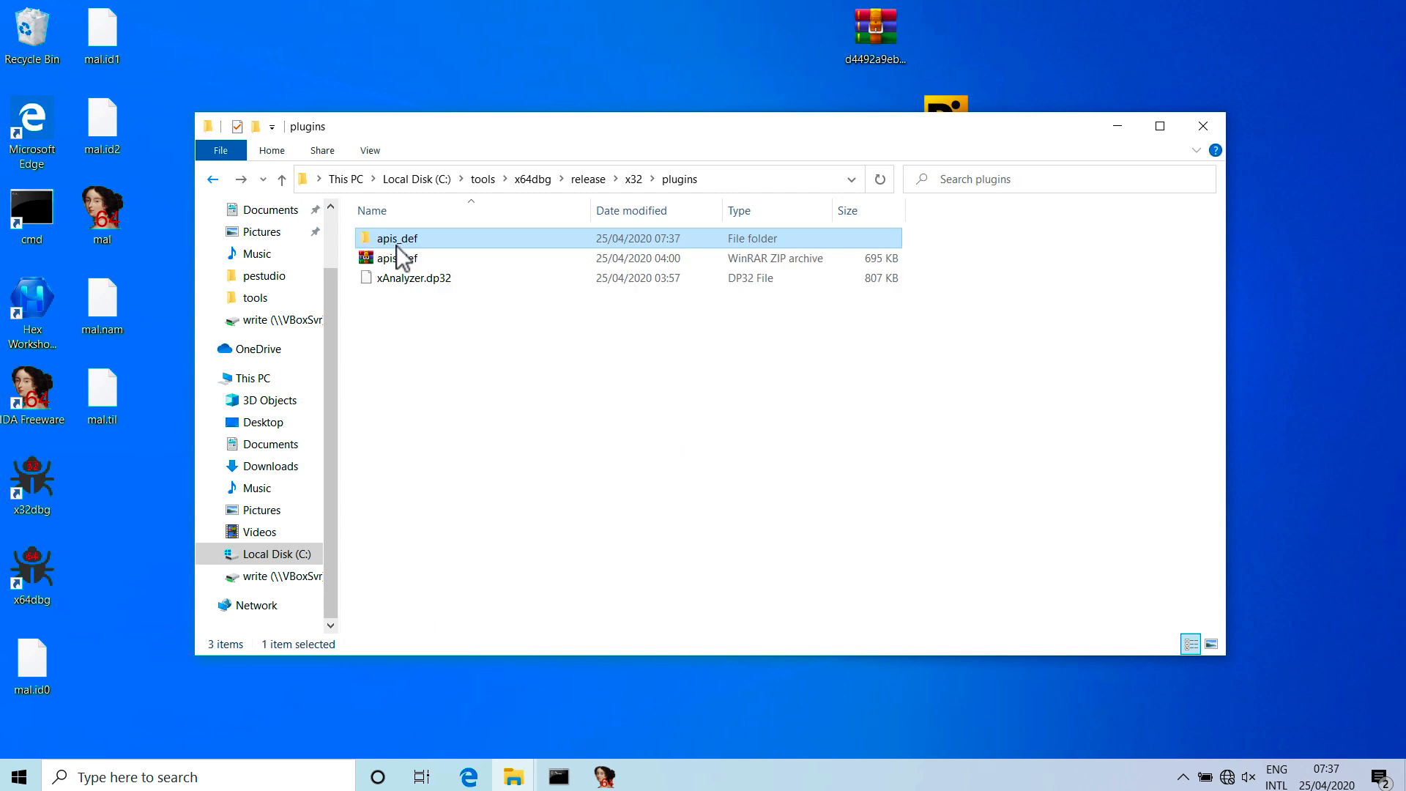
pyautogui.click(405, 261)
pyautogui.rightClick(406, 261)
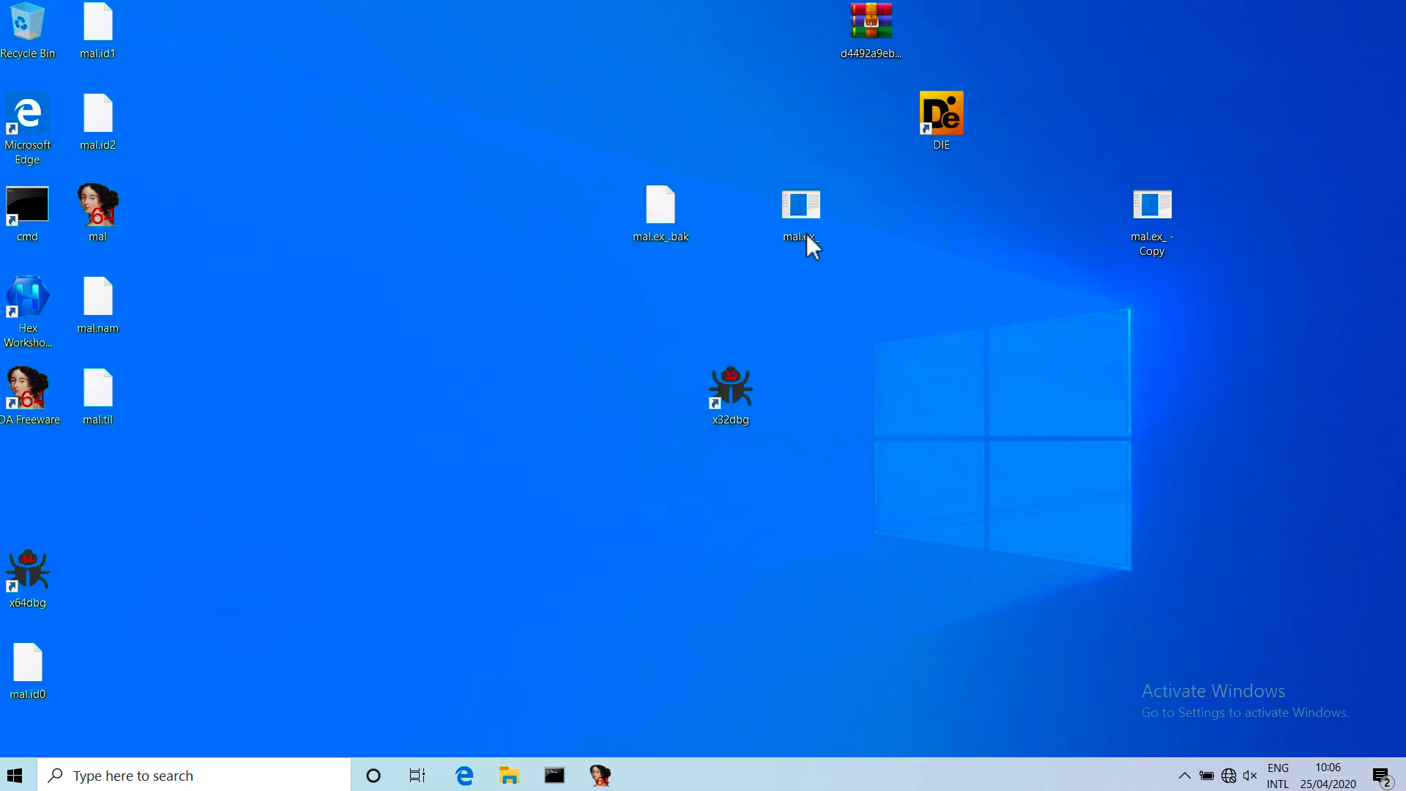
pyautogui.moveTo(802, 213); pyautogui.dragTo(729, 384)
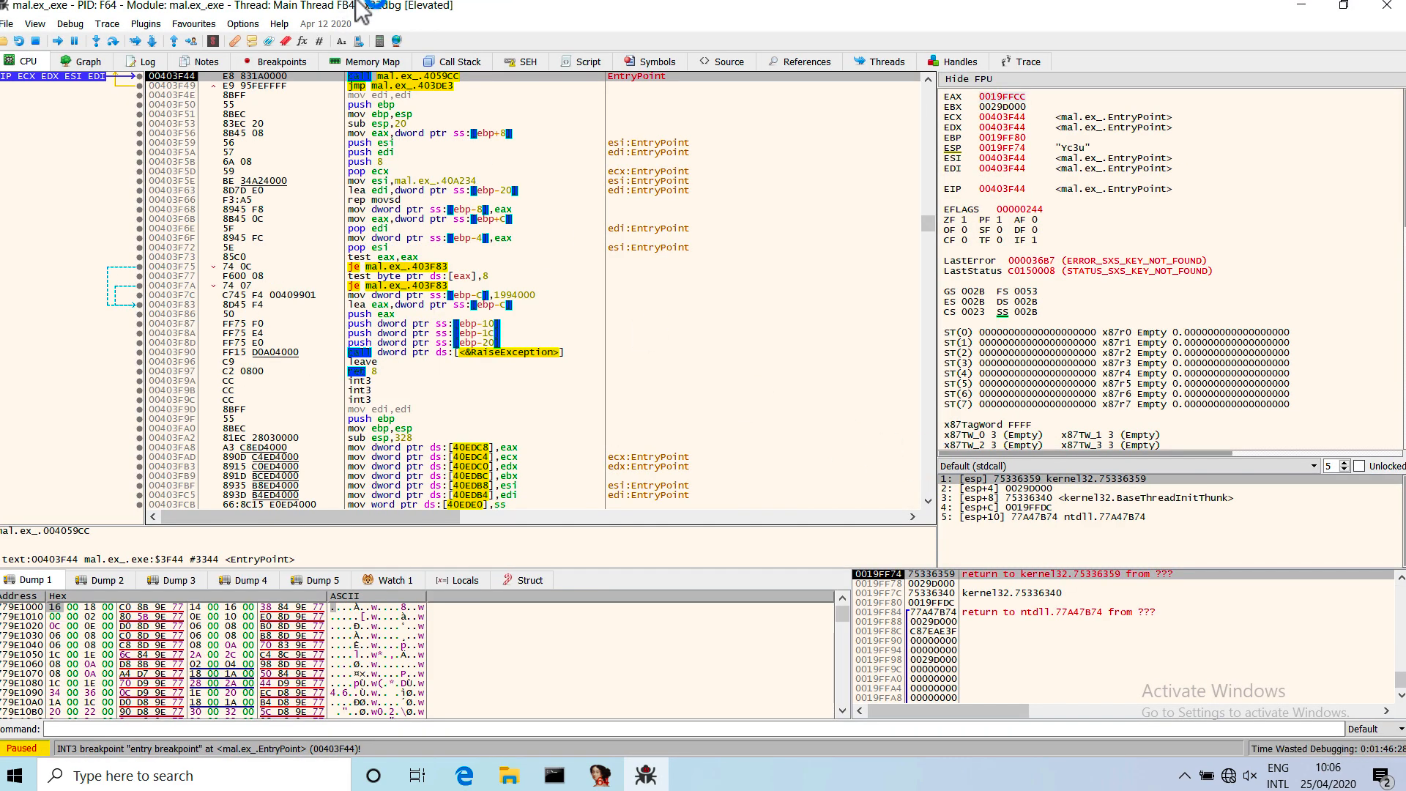
# Review the breakpoint list in x32dbg and run the sample to the CryptAcquireContextA breakpoint.
pyautogui.click(287, 63)
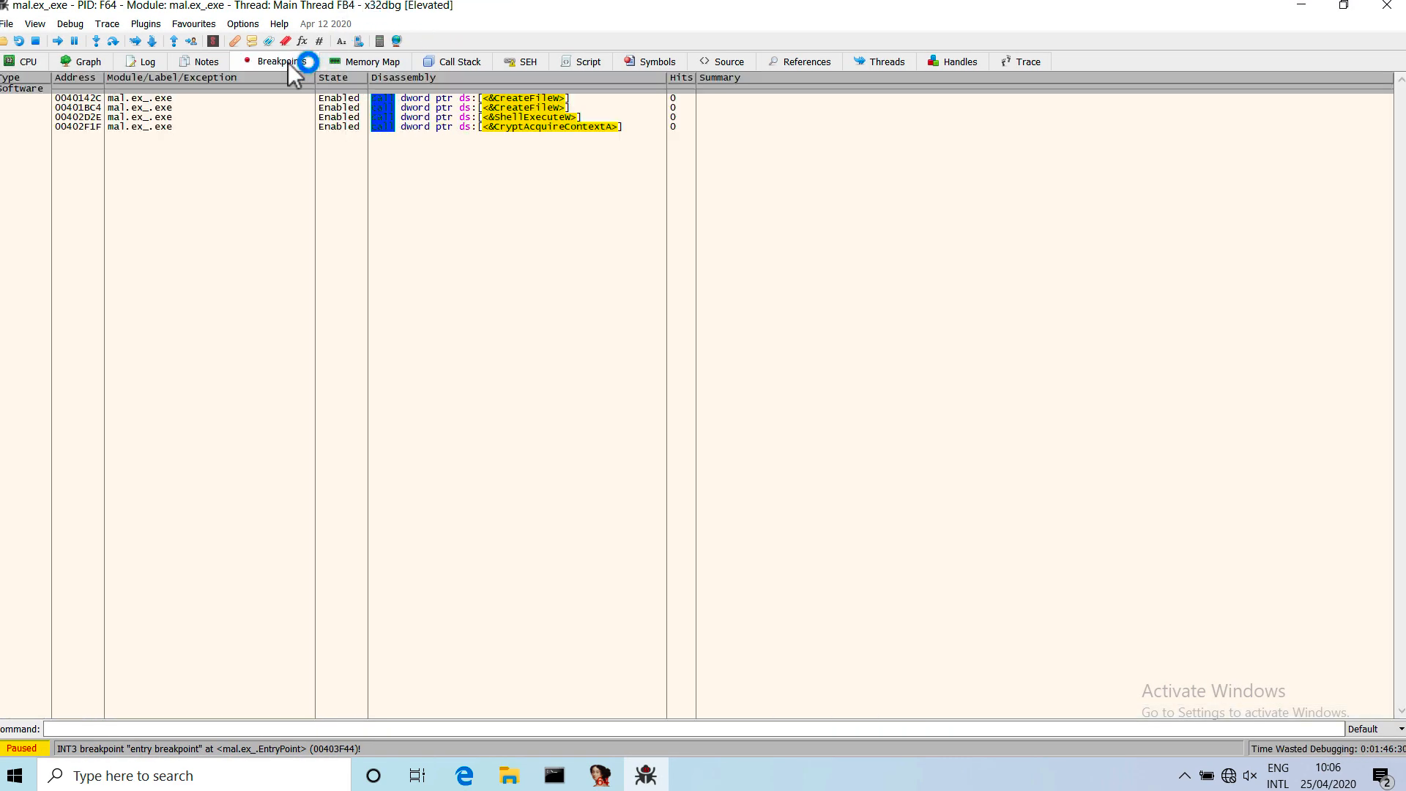
pyautogui.click(29, 64)
pyautogui.click(59, 41)
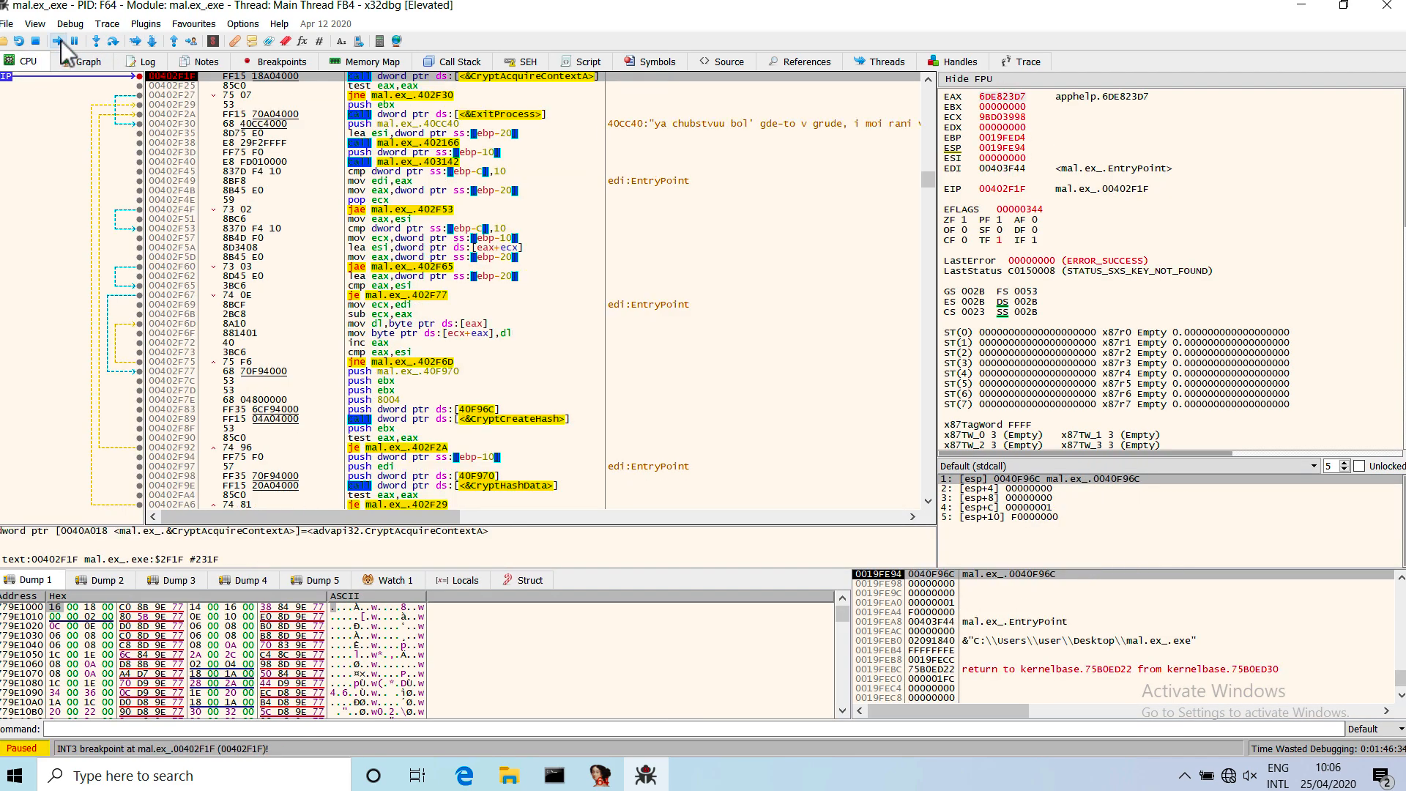
# Run xAnalyzer's function analysis on the code around the CryptAcquireContextA call.
pyautogui.scroll(2, 492, 198)
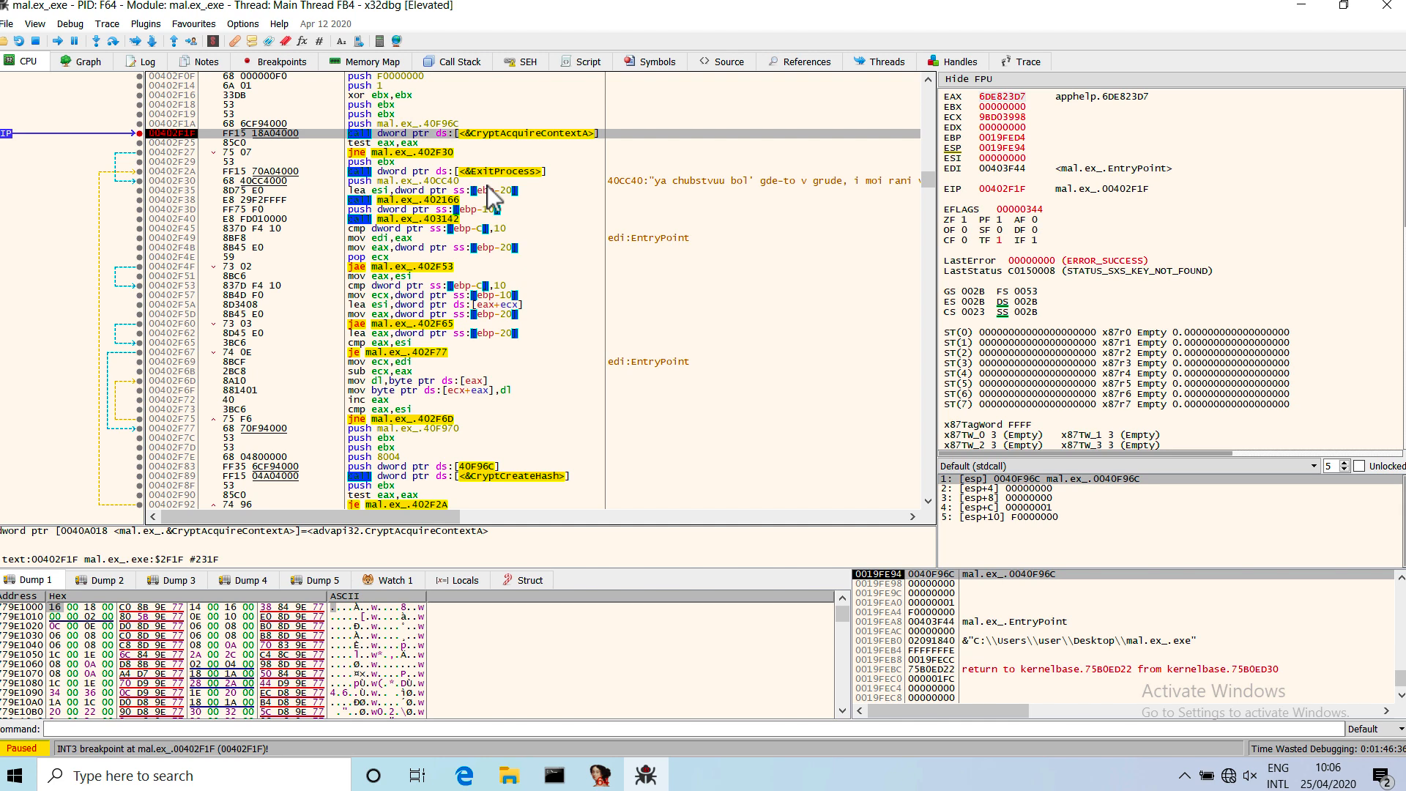
pyautogui.rightClick(451, 102)
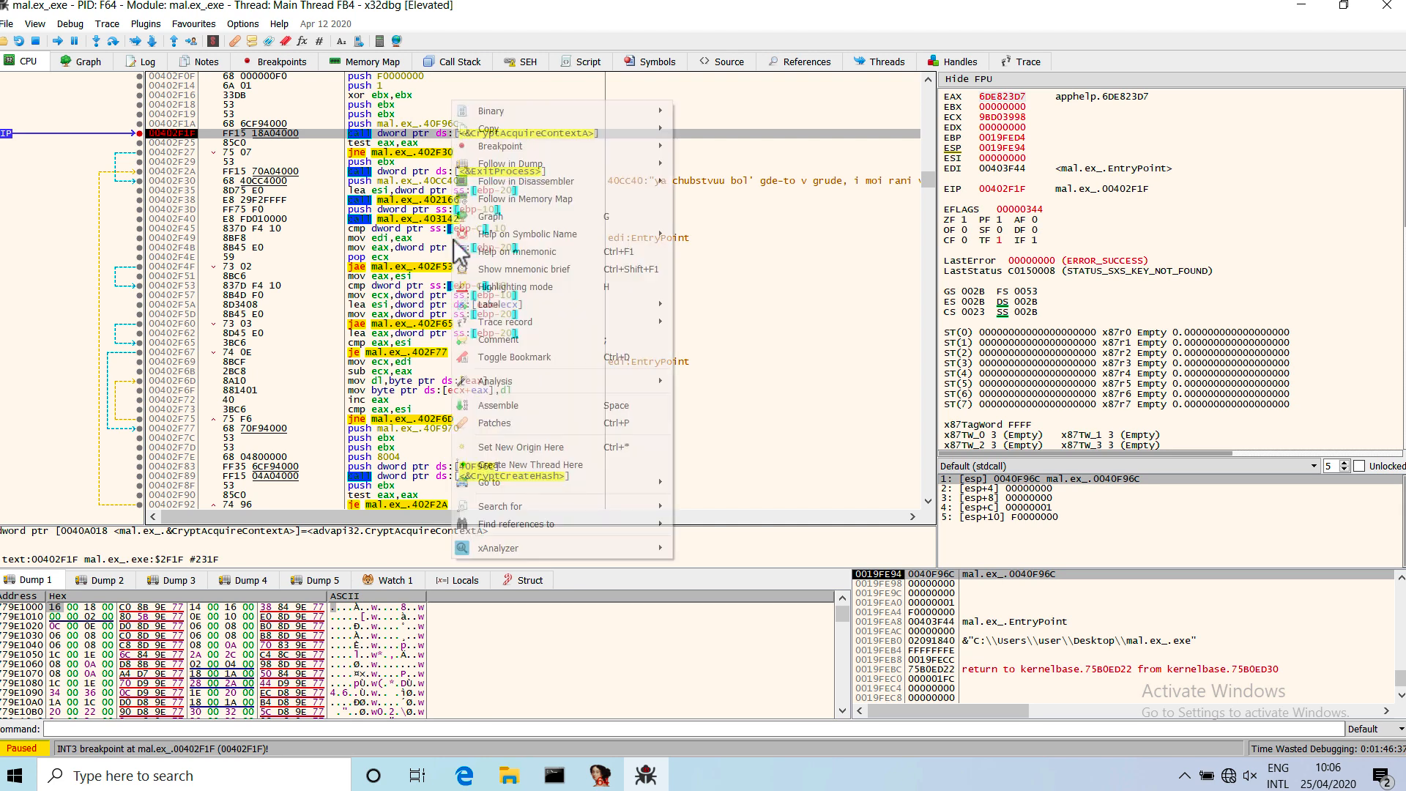
pyautogui.moveTo(519, 549)
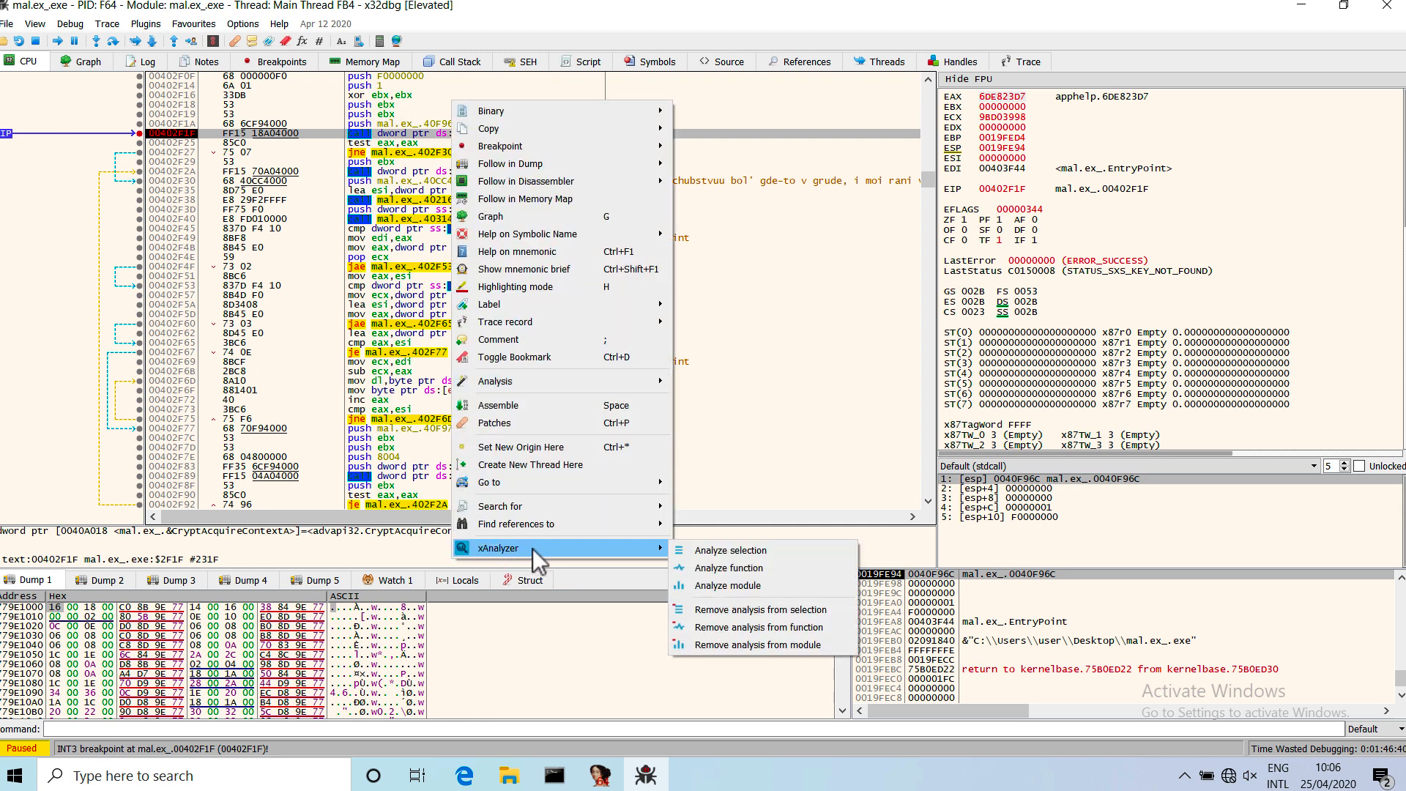
pyautogui.click(744, 570)
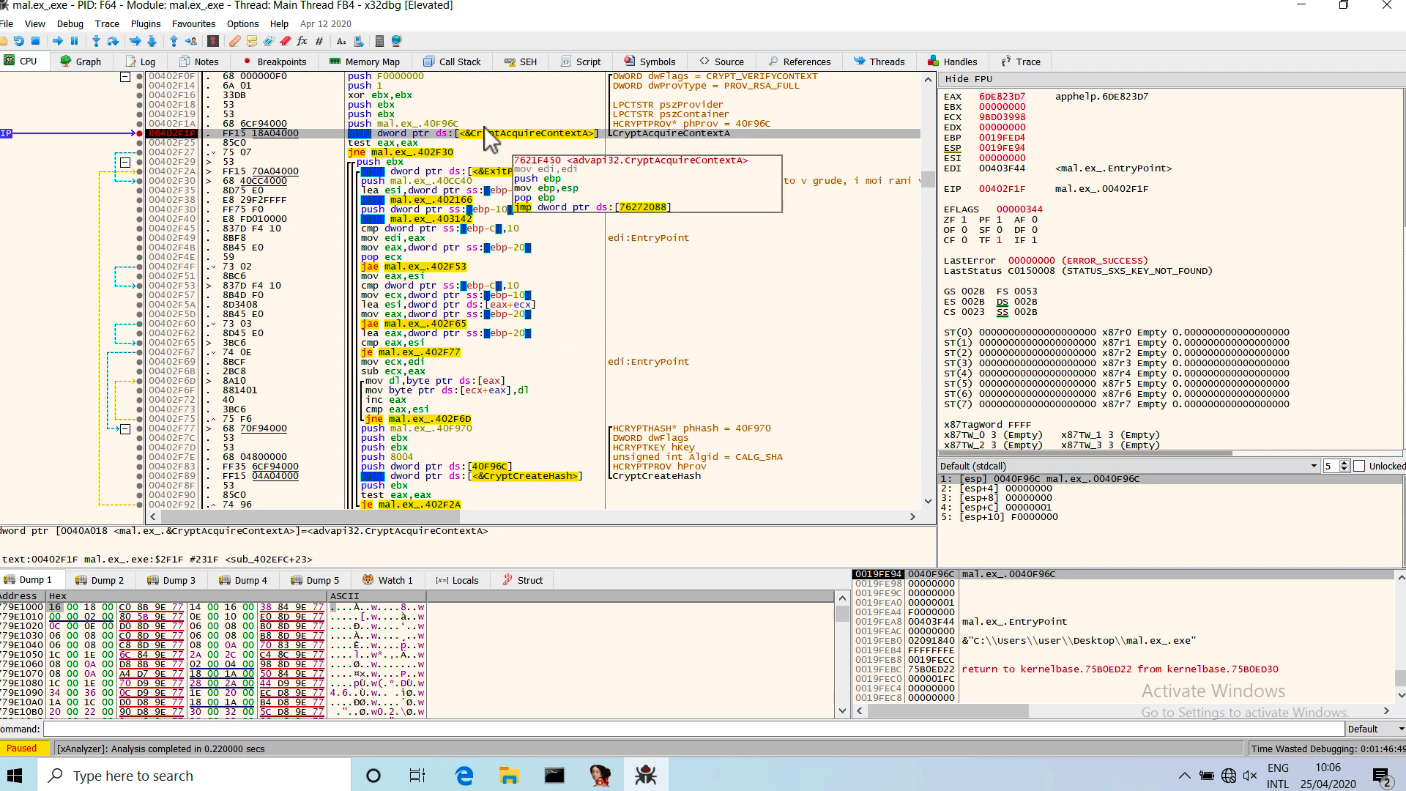
# Examine the annotated arguments pushed before the CryptAcquireContextA call, including dwFlags, dwProvType and phProv.
pyautogui.scroll(3, 542, 222)
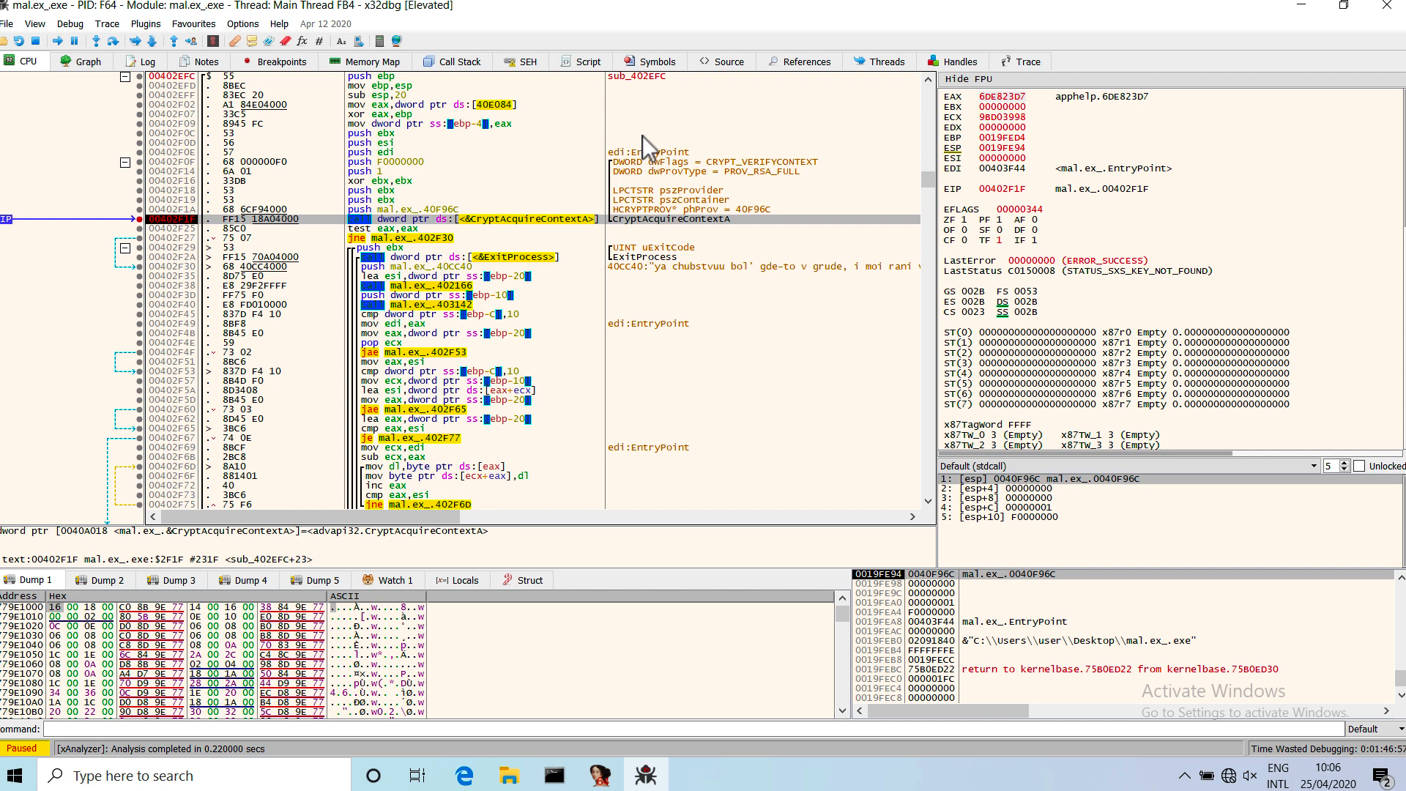
pyautogui.moveTo(416, 161); pyautogui.dragTo(415, 216)
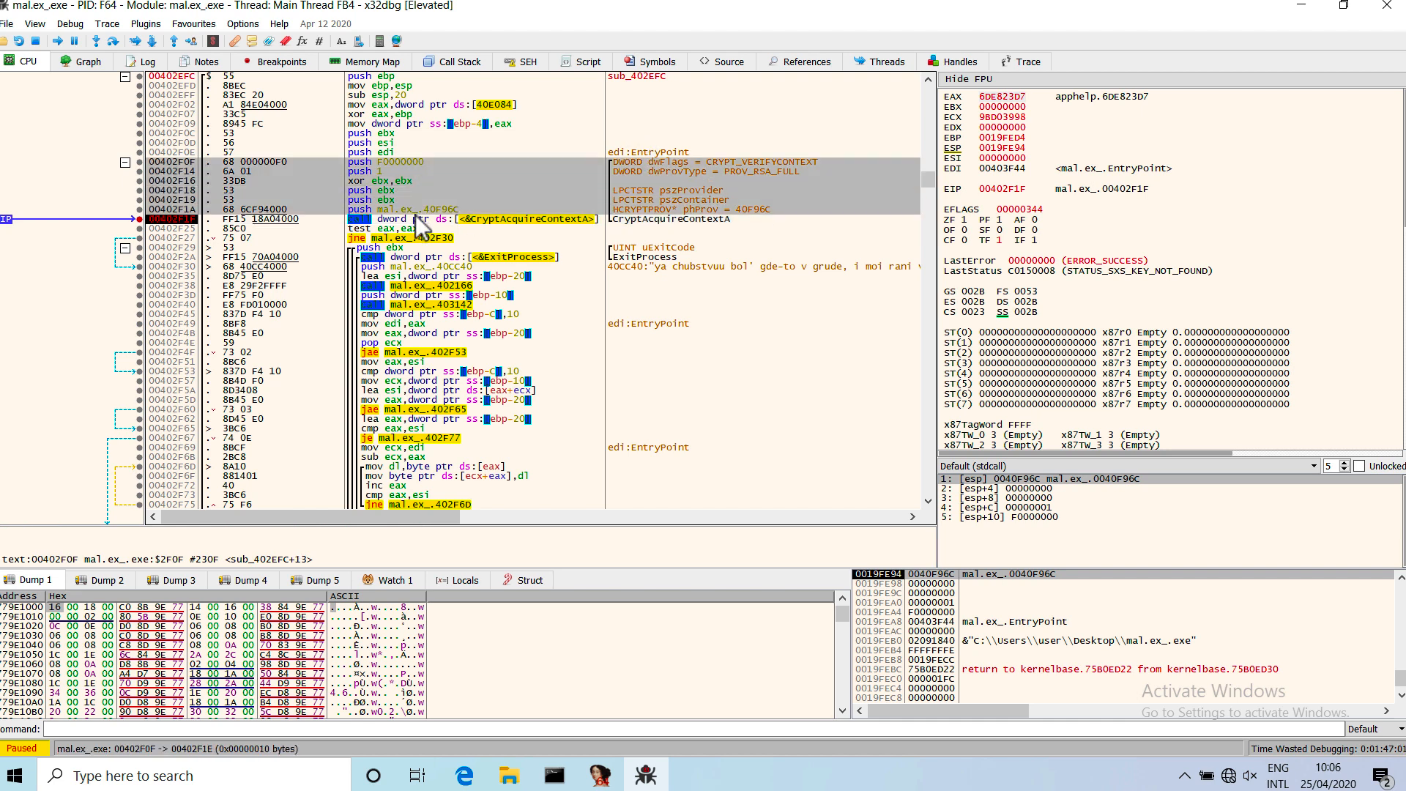
pyautogui.click(694, 174)
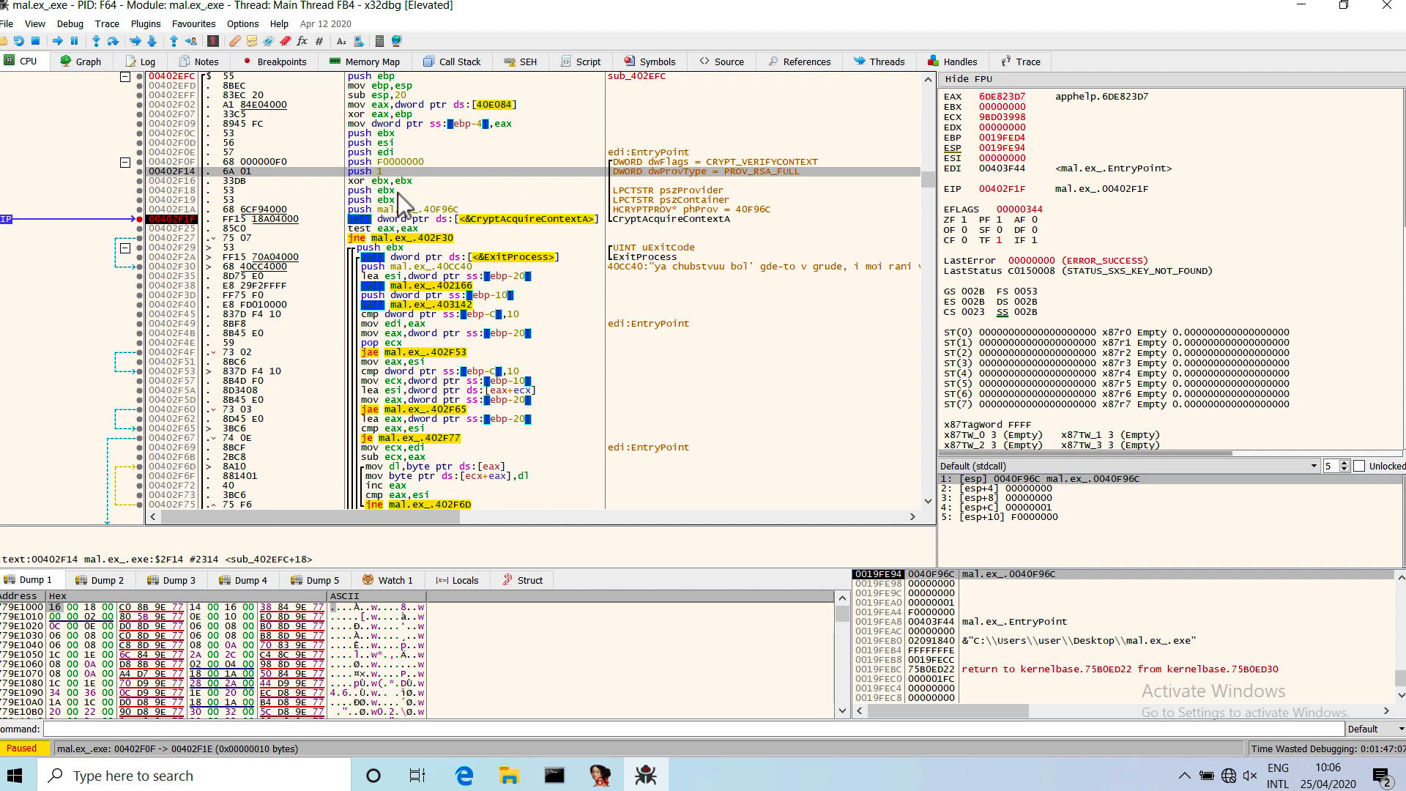
pyautogui.click(481, 160)
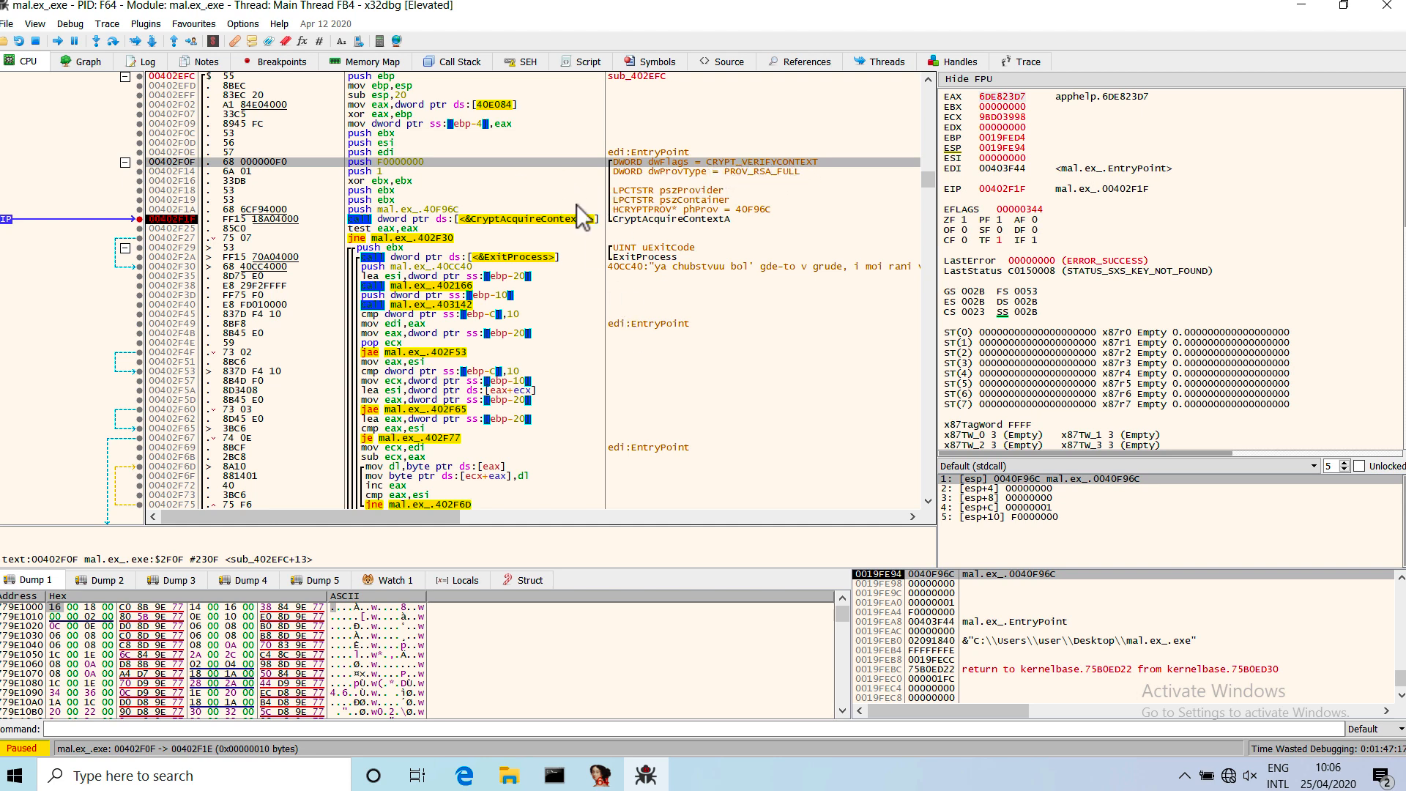
pyautogui.moveTo(424, 161); pyautogui.dragTo(430, 215)
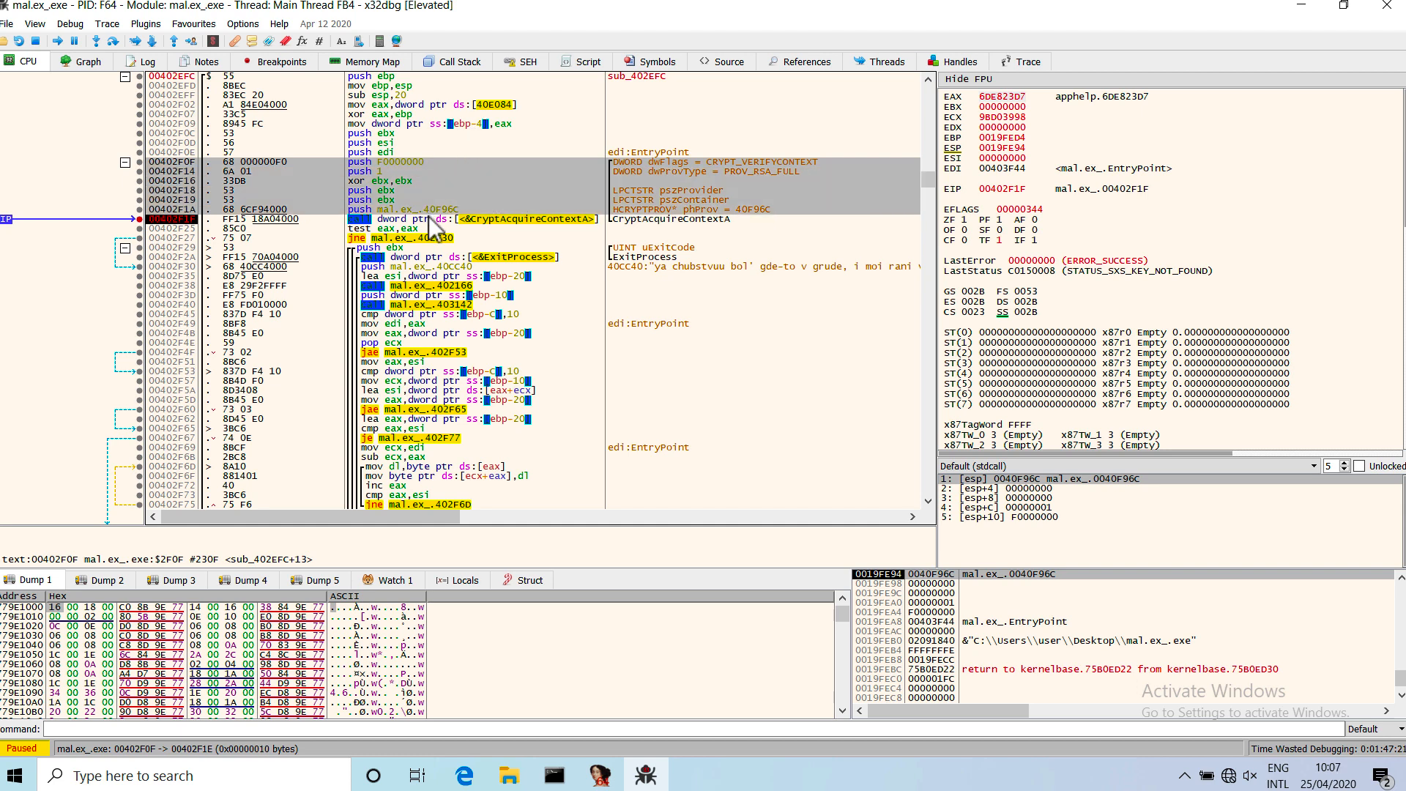
pyautogui.click(429, 228)
pyautogui.click(402, 173)
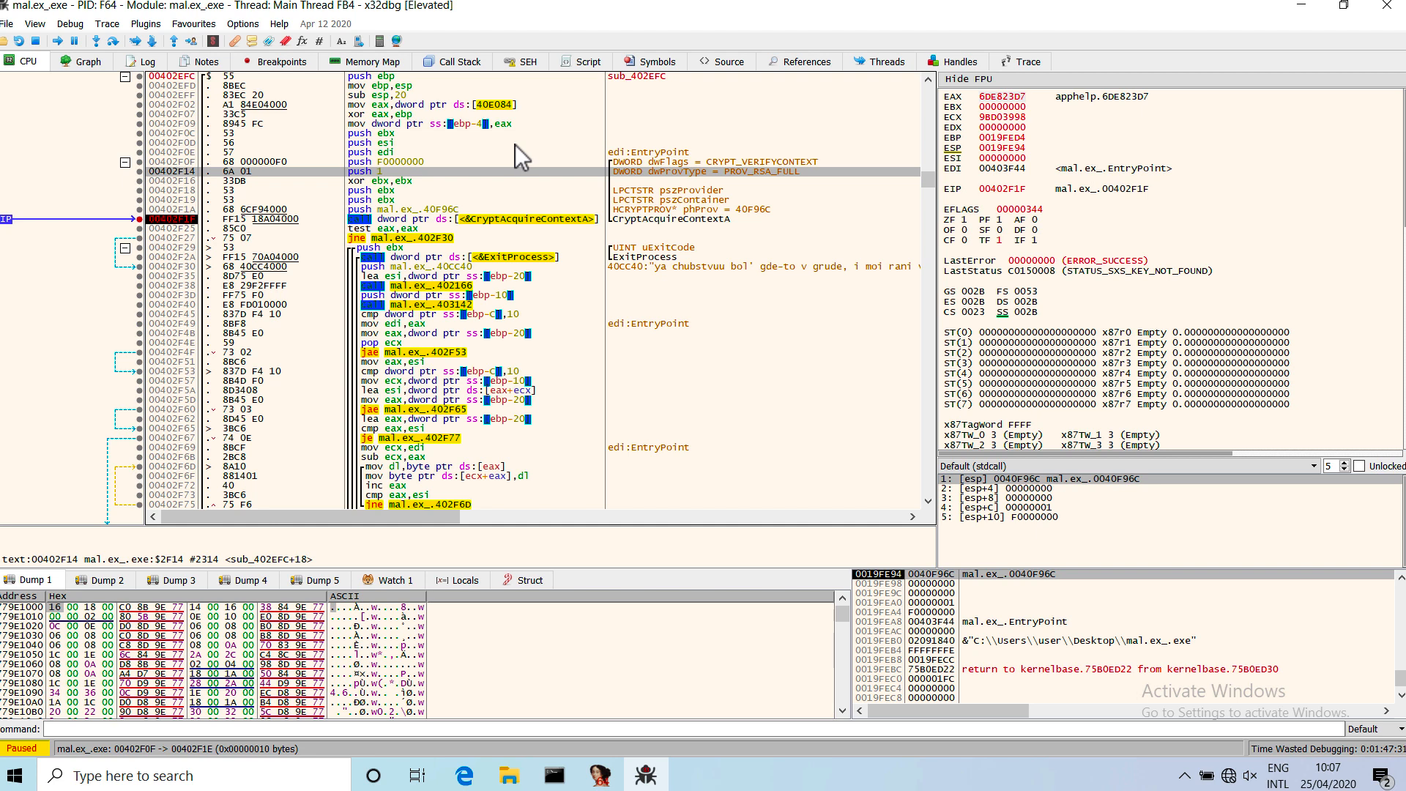
pyautogui.click(450, 222)
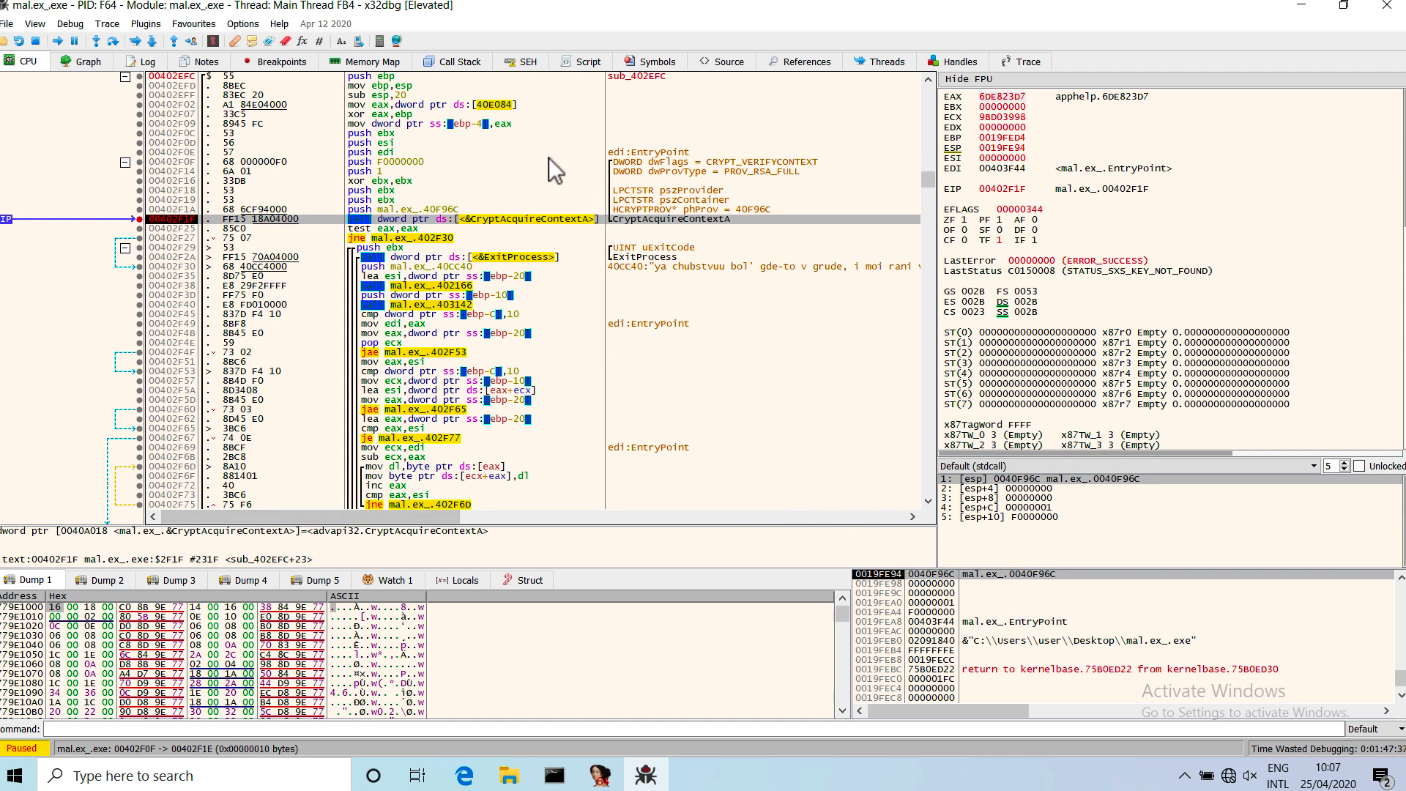
pyautogui.moveTo(548, 157); pyautogui.dragTo(564, 209)
pyautogui.click(643, 219)
pyautogui.moveTo(512, 209)
pyautogui.moveTo(538, 161); pyautogui.dragTo(538, 222)
pyautogui.moveTo(539, 222)
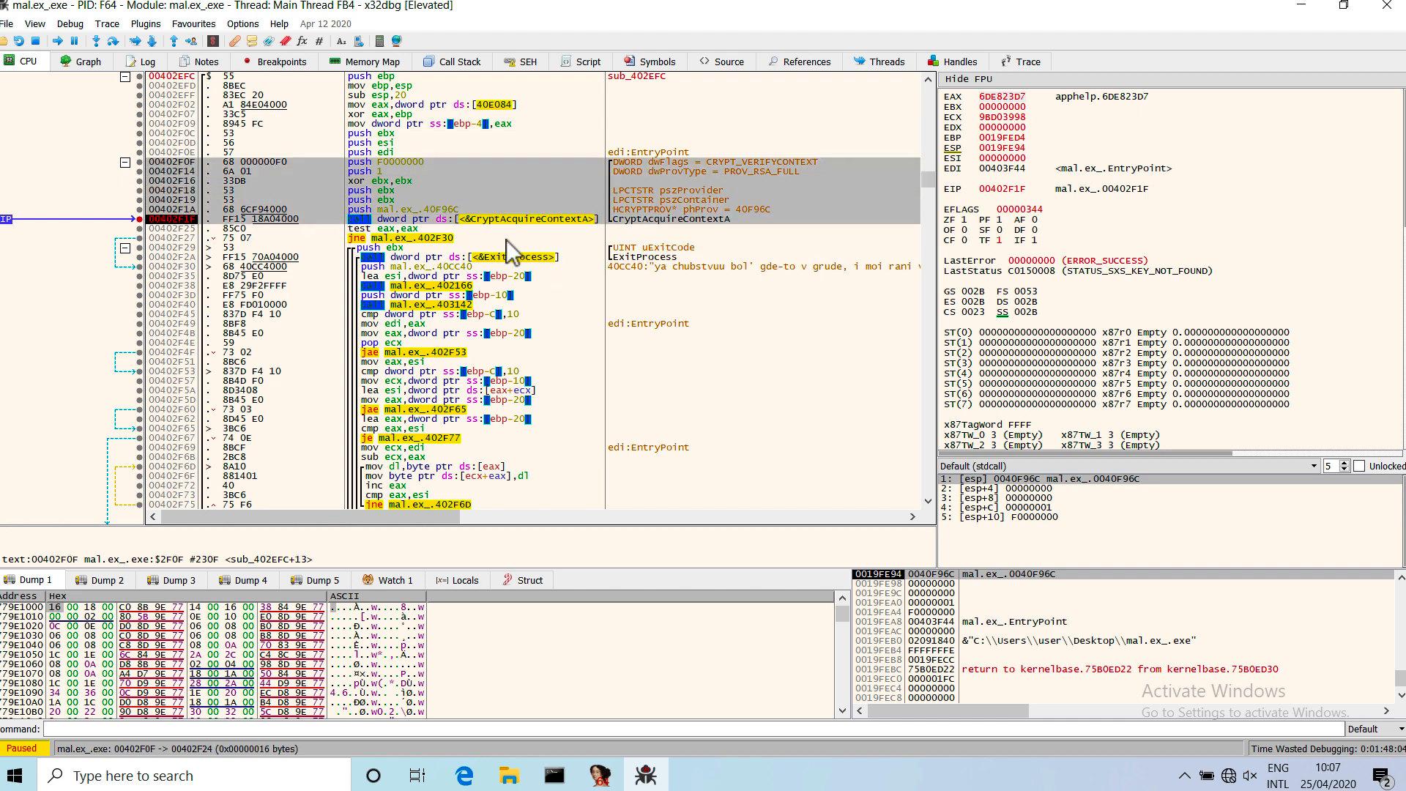
# Step over the CryptAcquireContextA call and its result check to the push instruction at 00402F30.
pyautogui.click(506, 239)
pyautogui.scroll(-5, 507, 240)
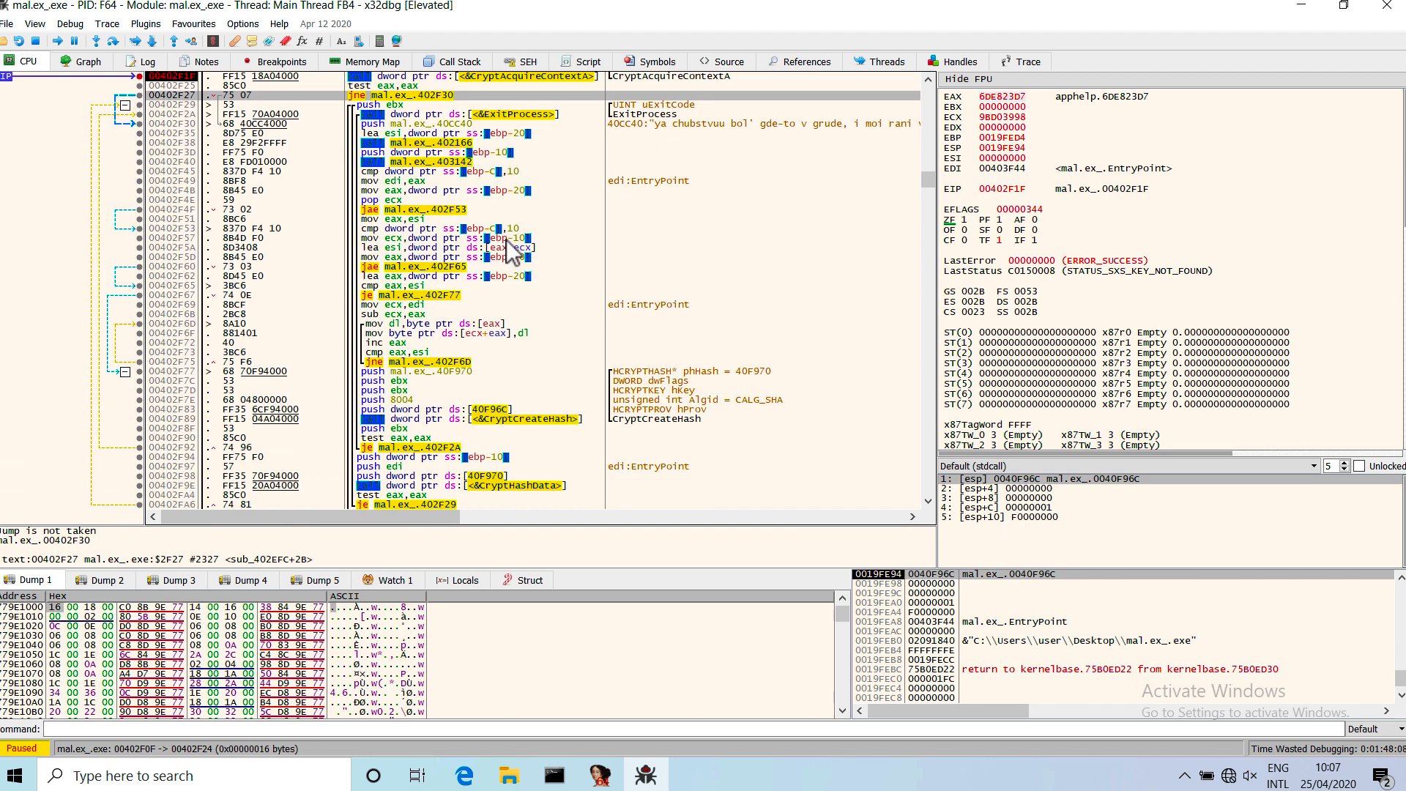
pyautogui.moveTo(495, 124)
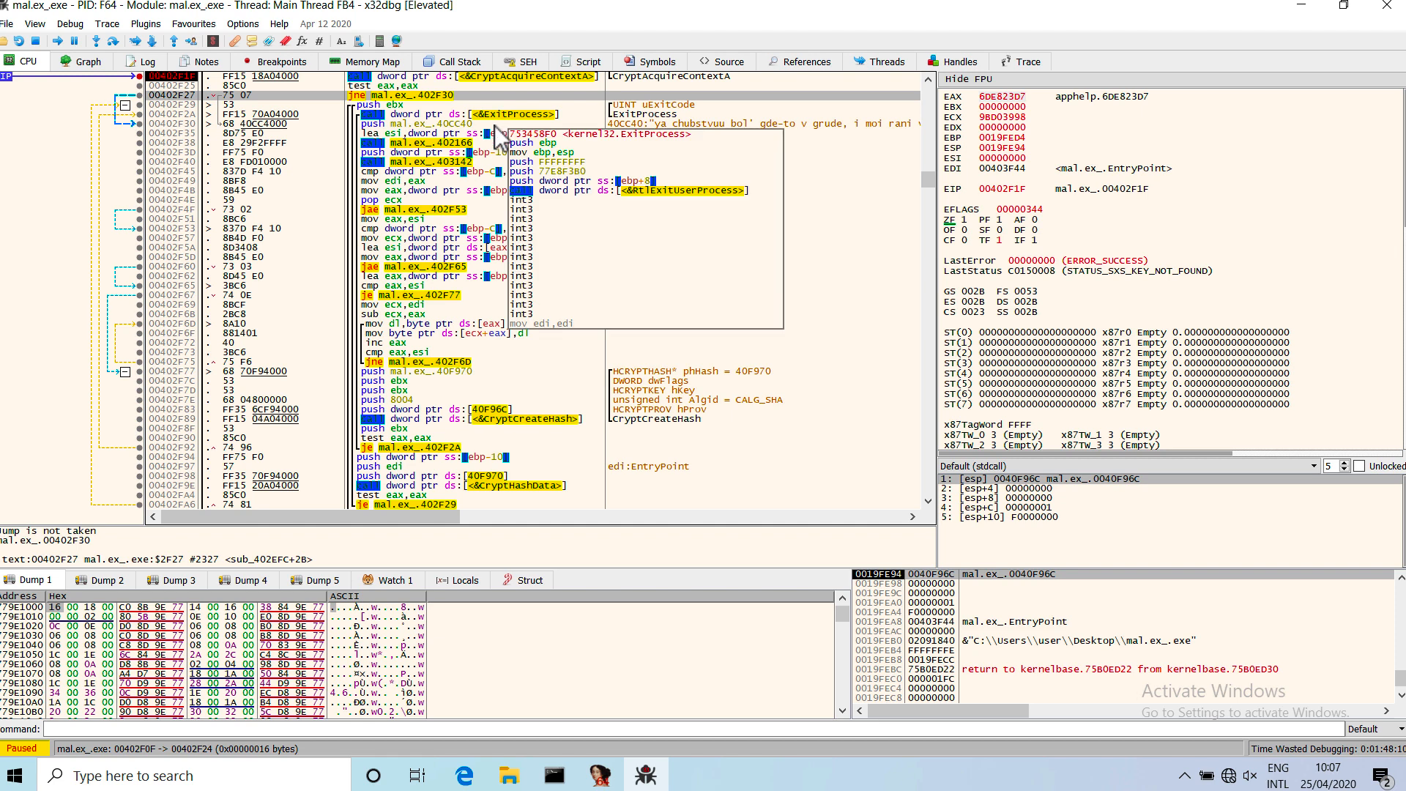
pyautogui.click(113, 41)
pyautogui.click(112, 41)
pyautogui.click(113, 41)
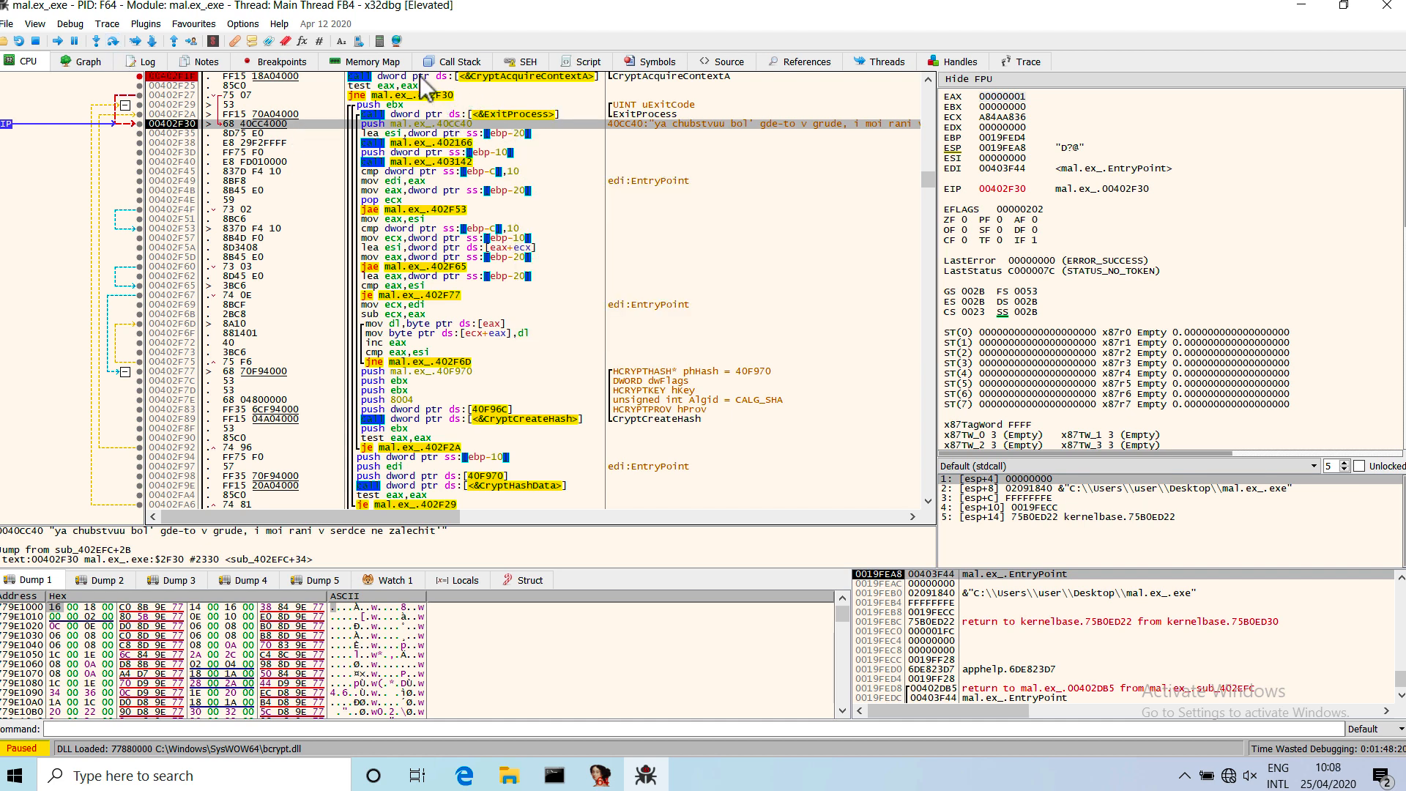
pyautogui.moveTo(534, 77)
pyautogui.moveTo(539, 114)
# Step over the instructions and the two internal calls up to mov edi,eax at 00402F49.
pyautogui.click(112, 41)
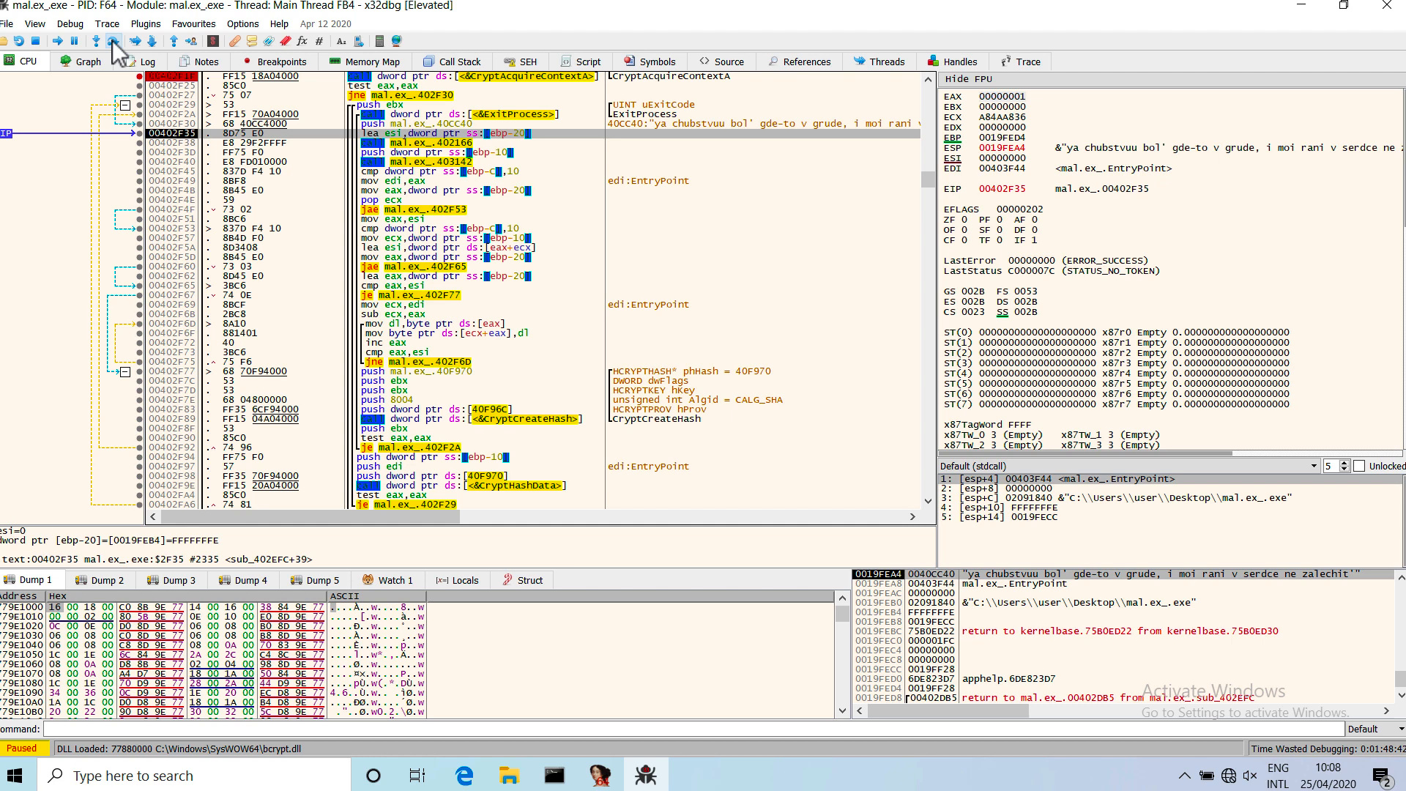
pyautogui.click(112, 41)
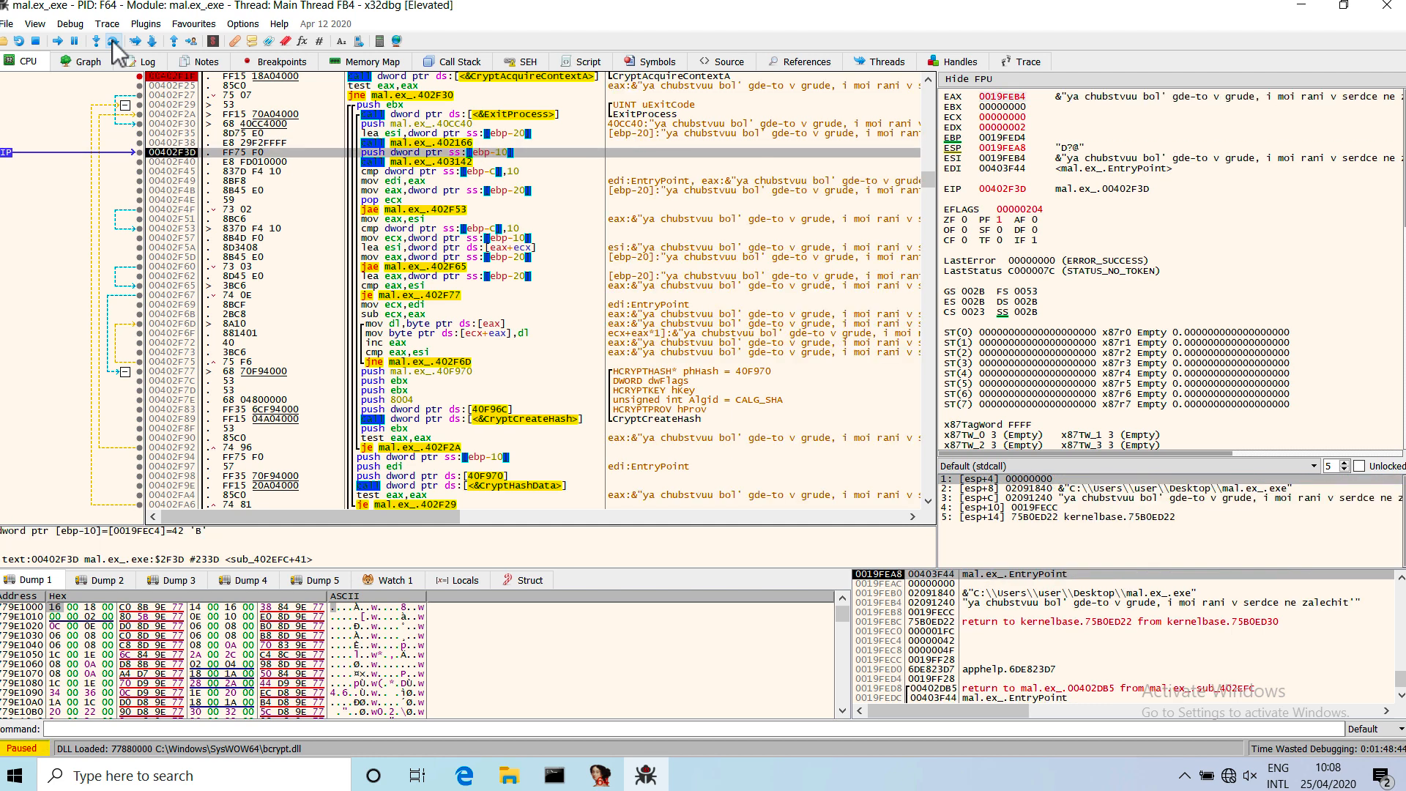
pyautogui.click(112, 41)
pyautogui.click(112, 41)
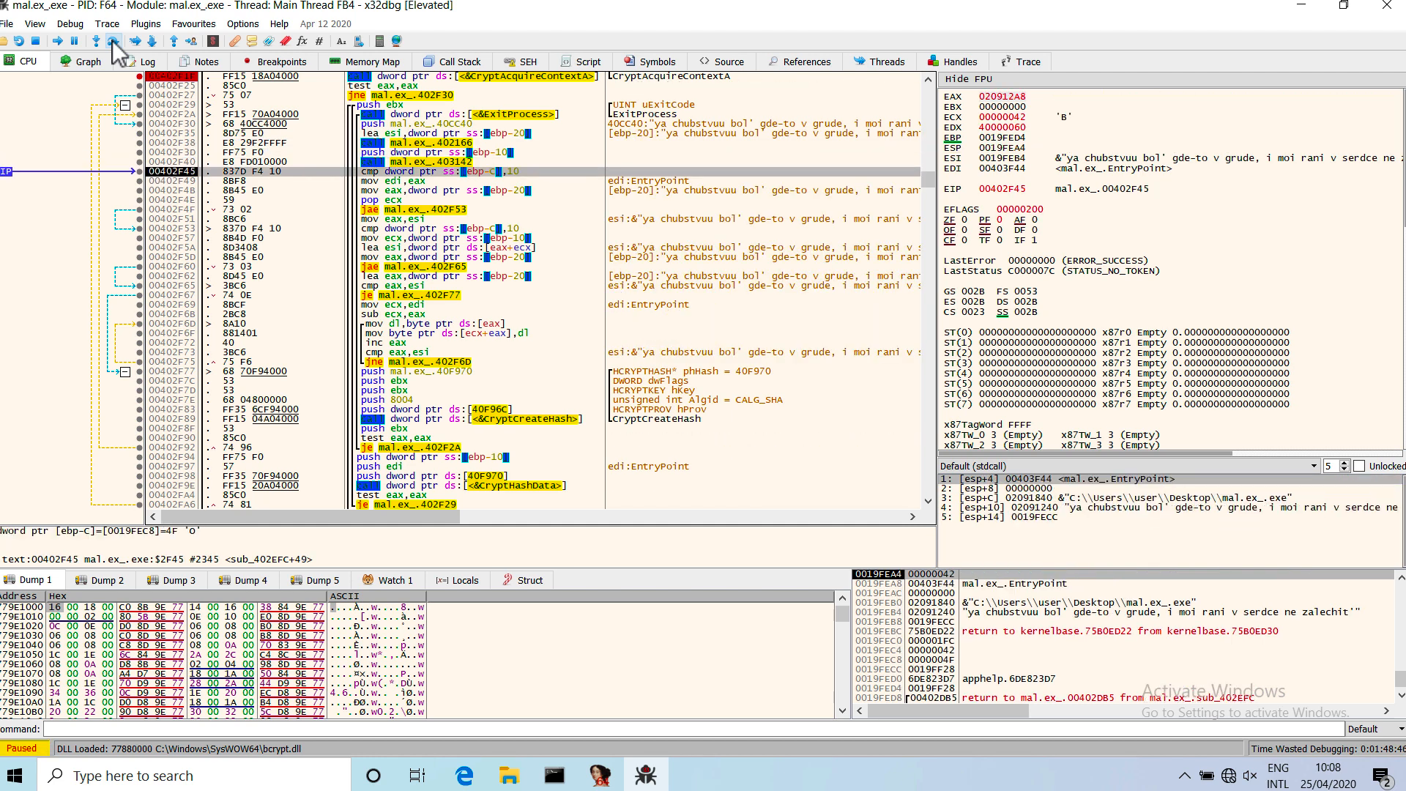
pyautogui.click(112, 41)
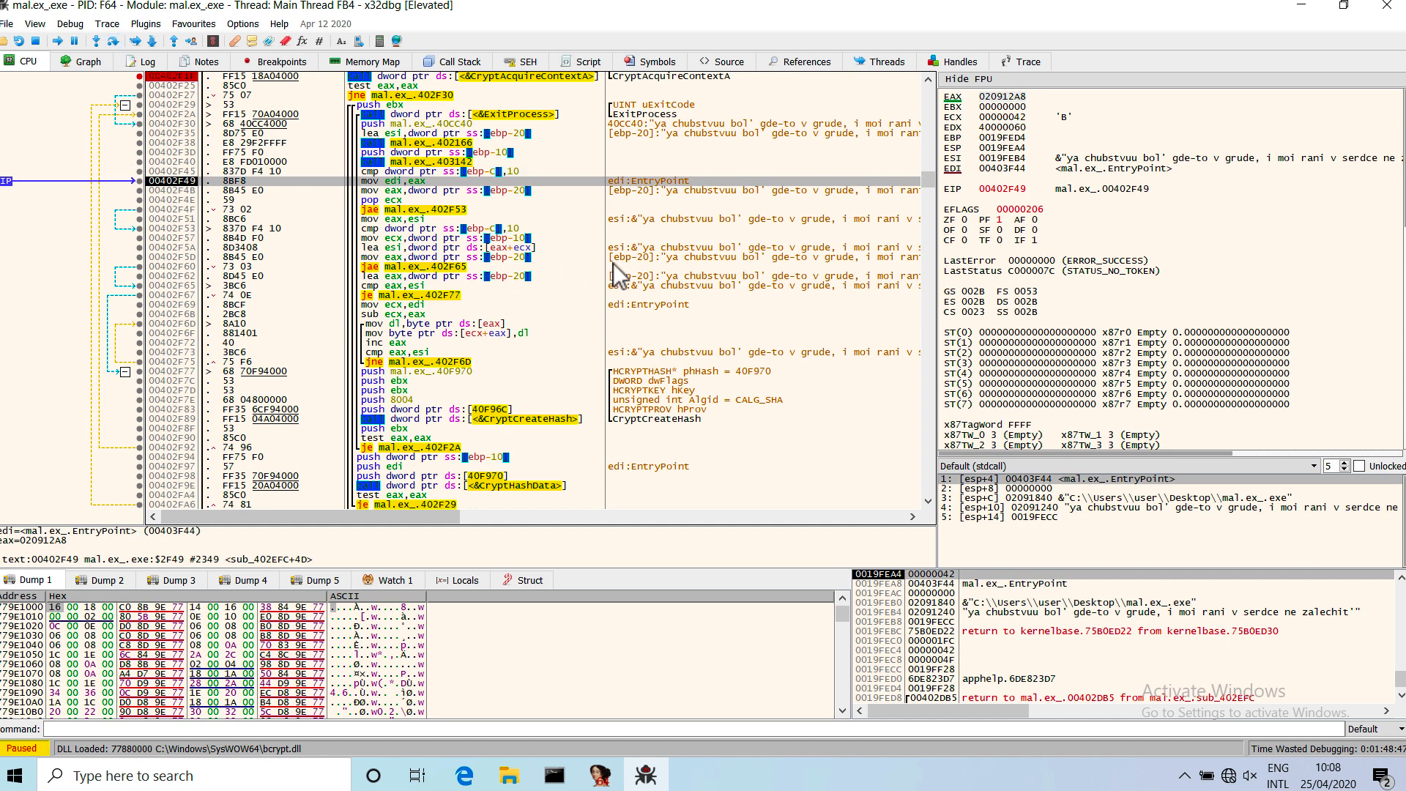
# Run to a temporary breakpoint at 00402F77, the first argument push for CryptCreateHash, and remove that breakpoint.
pyautogui.click(513, 422)
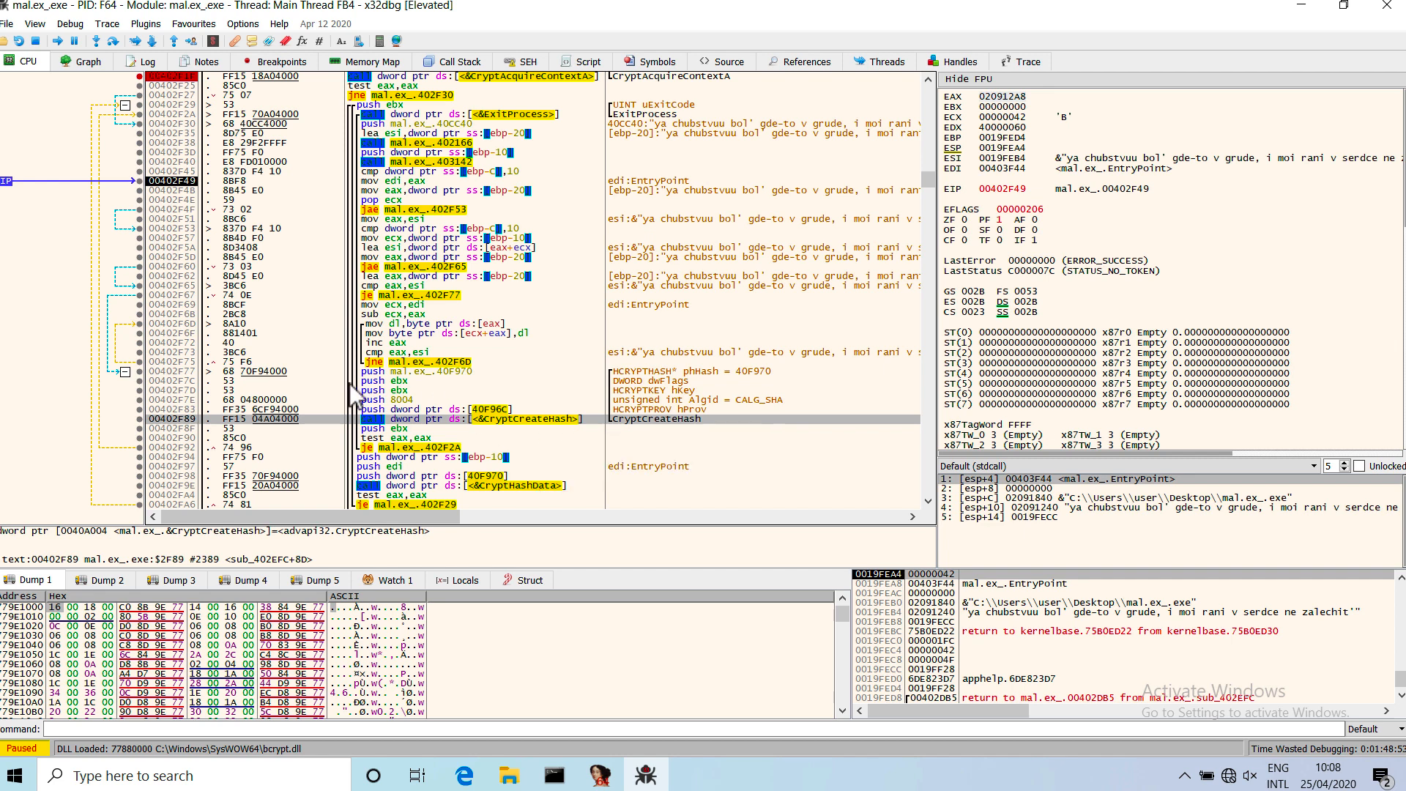
pyautogui.click(140, 371)
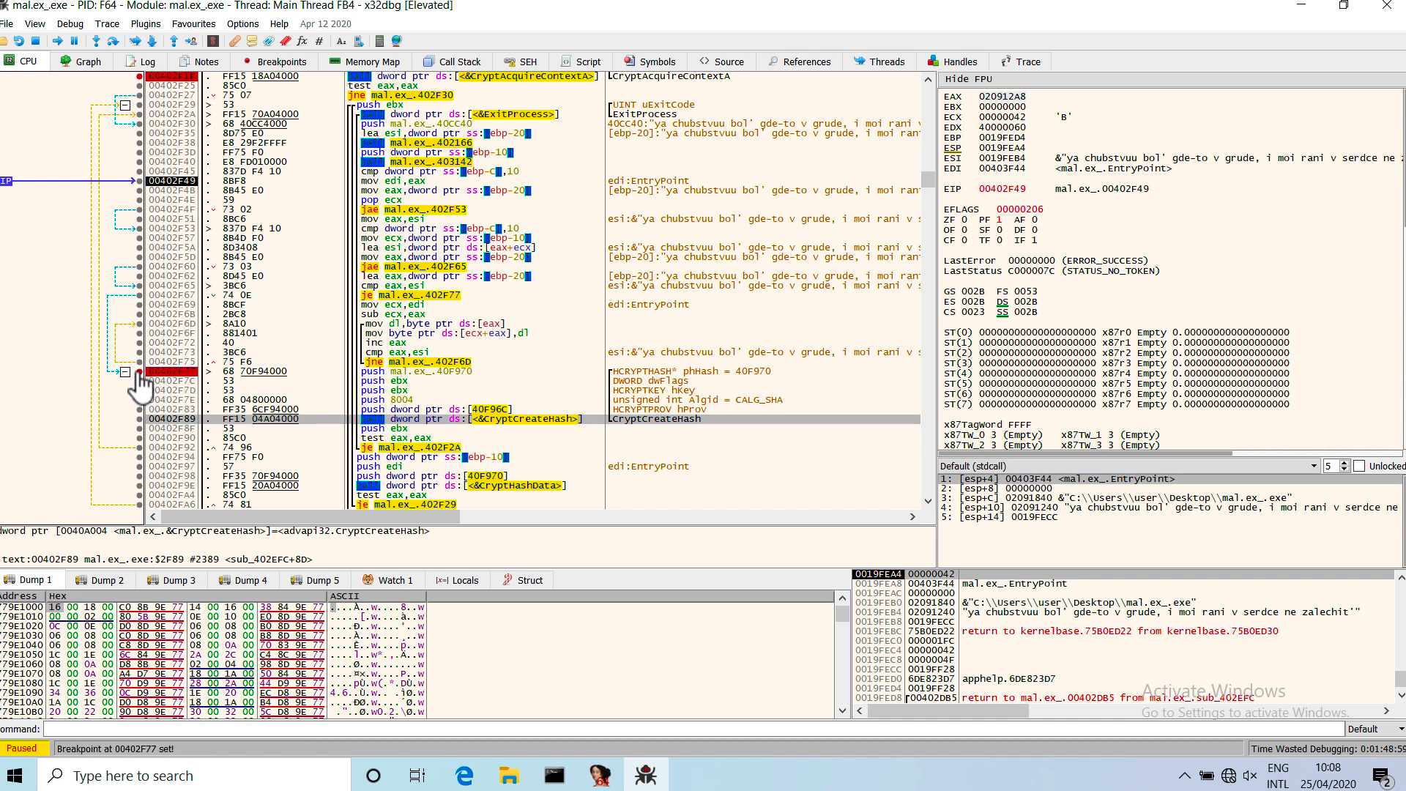
pyautogui.click(56, 41)
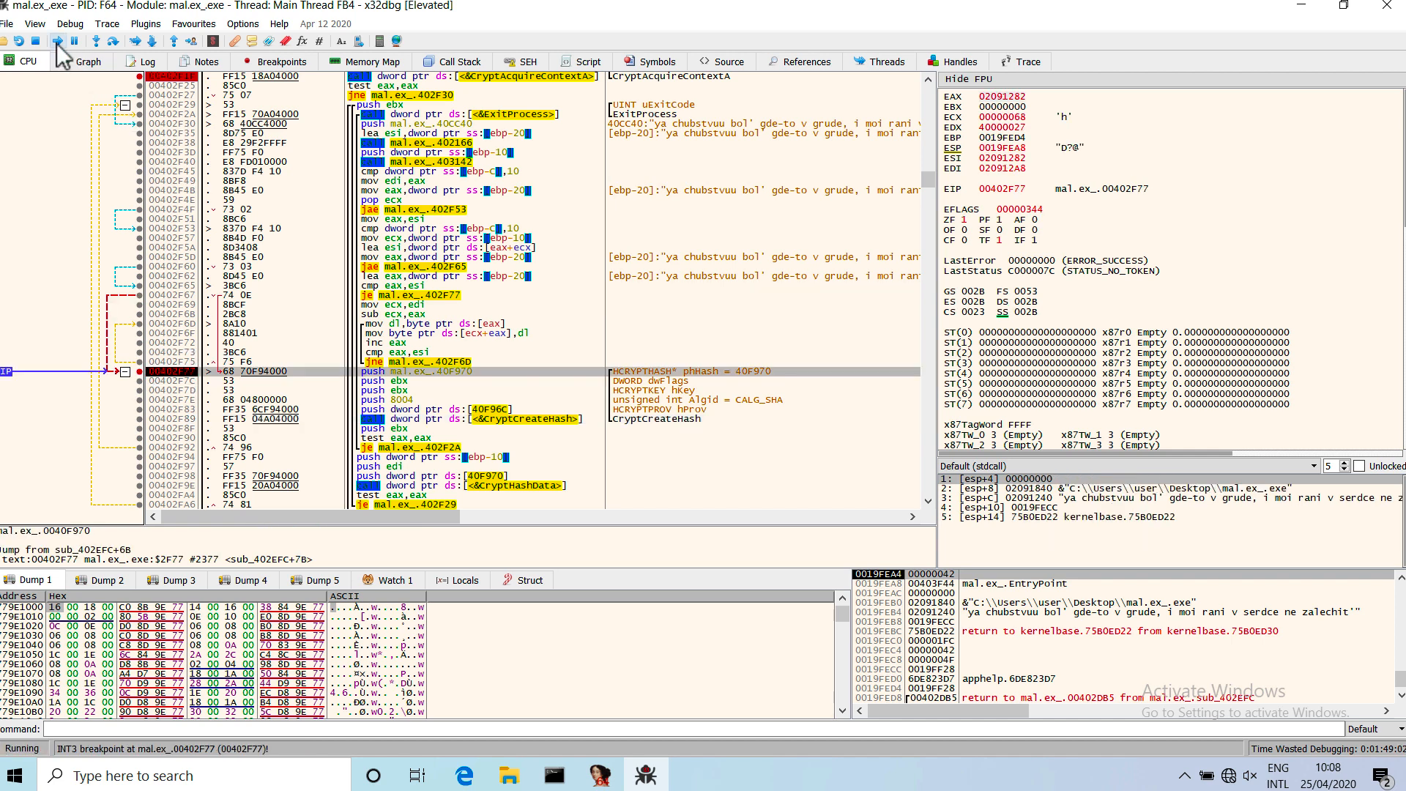
pyautogui.click(140, 371)
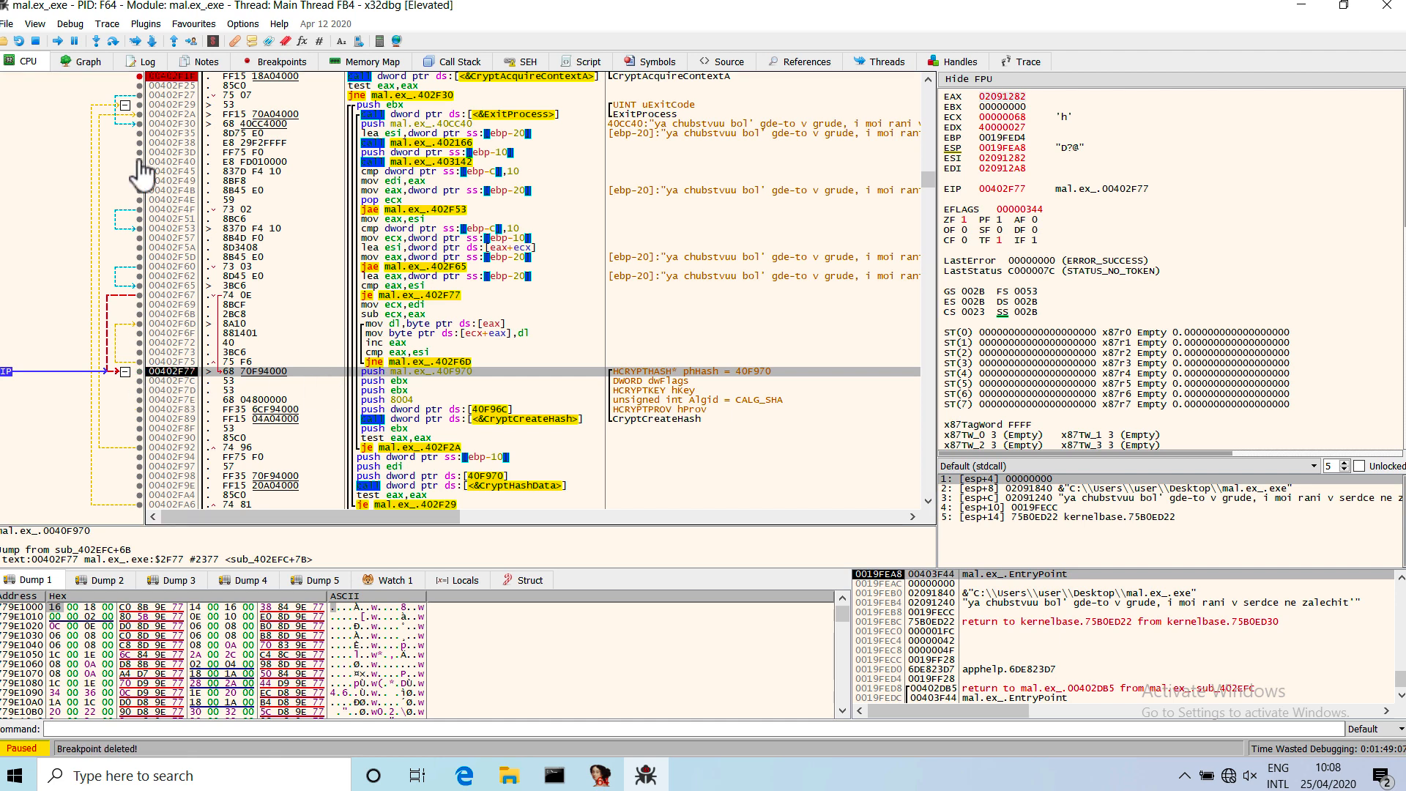
pyautogui.click(71, 25)
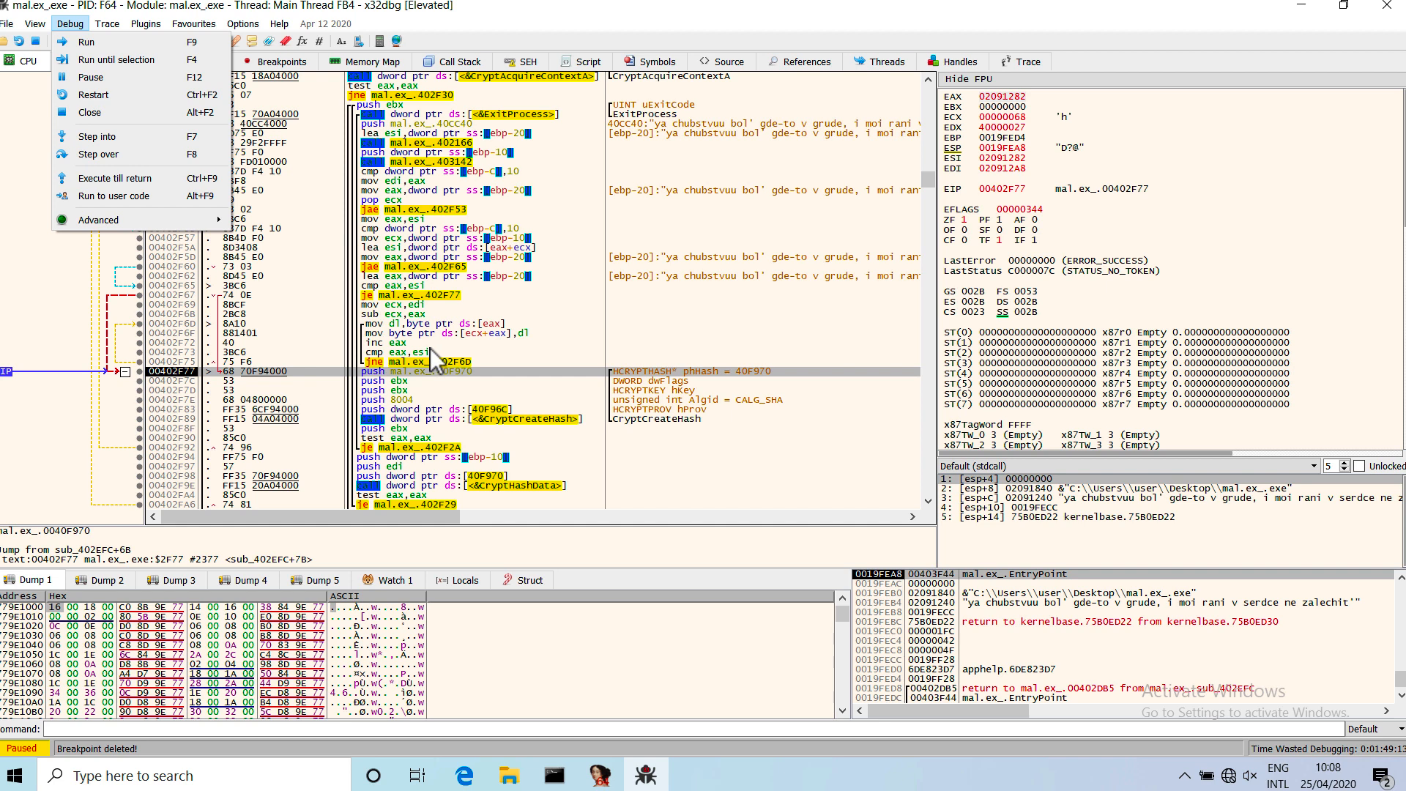
pyautogui.click(441, 376)
pyautogui.click(441, 375)
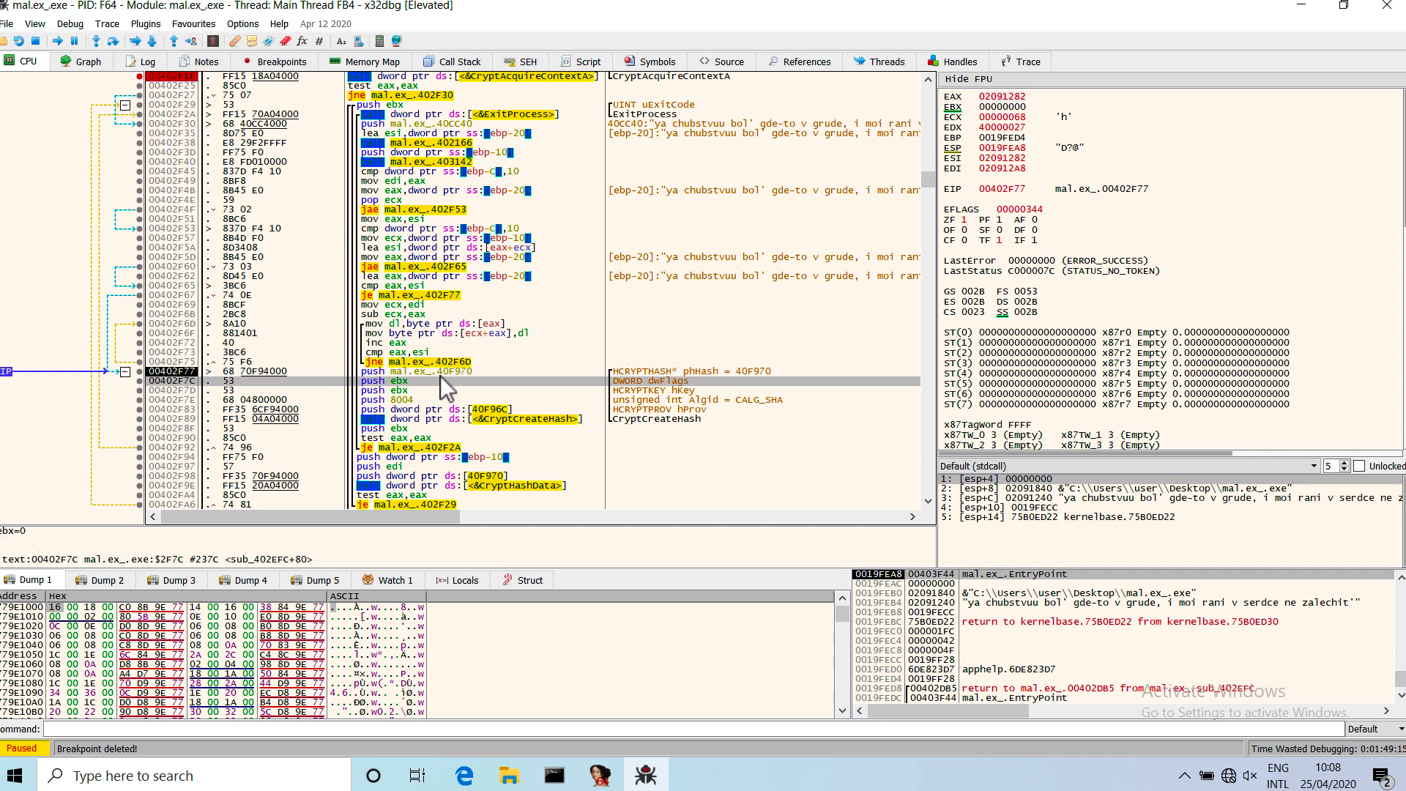
pyautogui.click(438, 371)
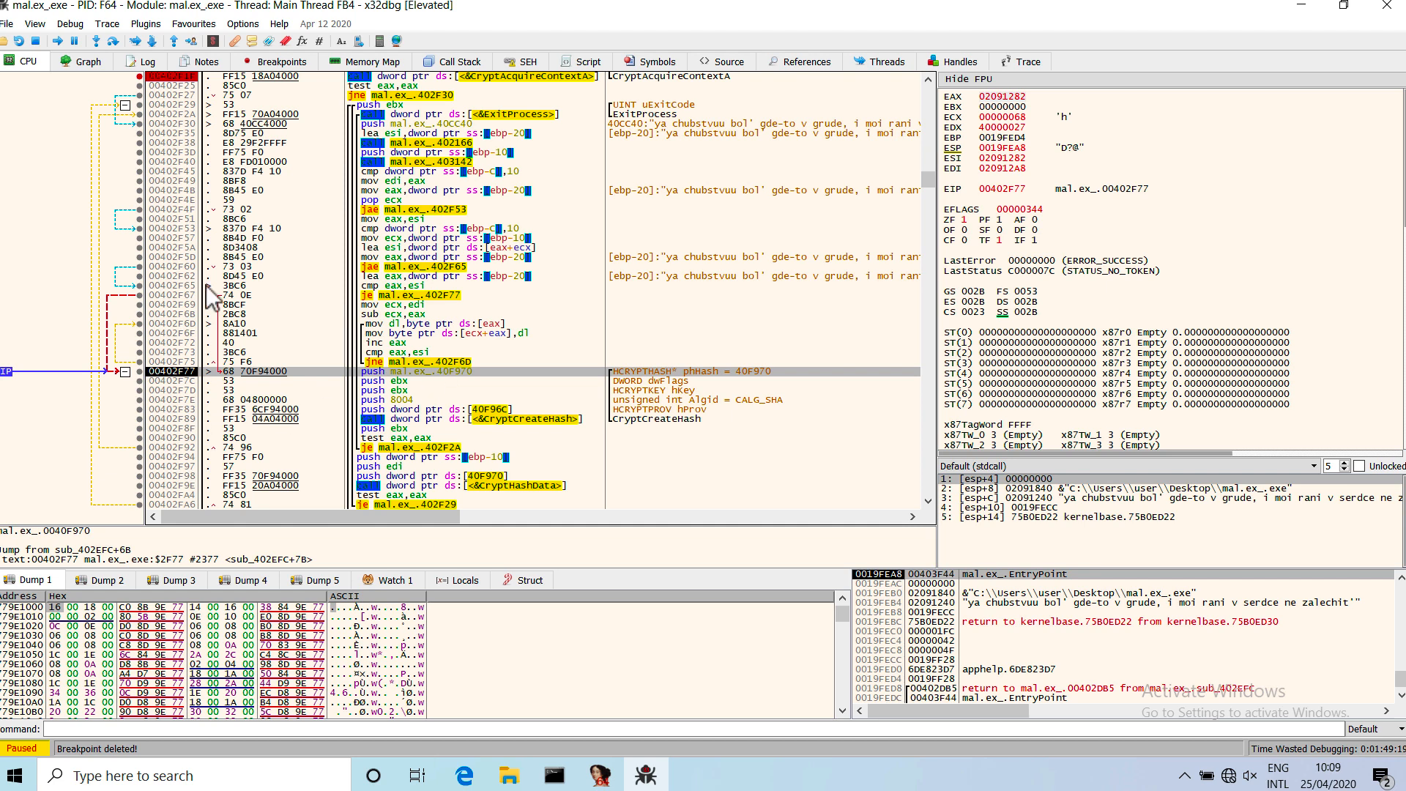
# Examine the CryptCreateHash arguments from 00402F77 onward and trace hProv at 40F96C back to the CryptAcquireContextA call.
pyautogui.scroll(-2, 534, 375)
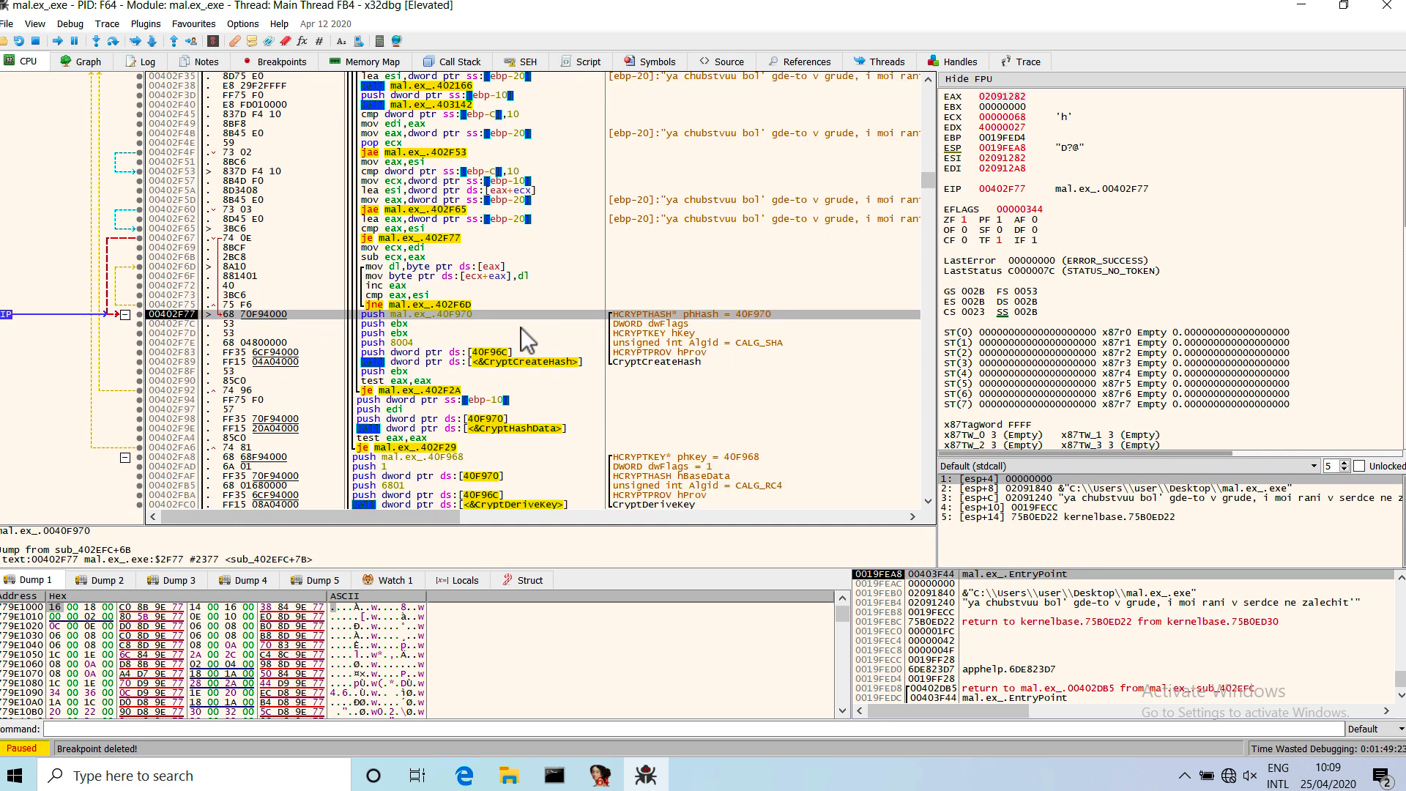
pyautogui.press('Down')
pyautogui.scroll(-1, 521, 327)
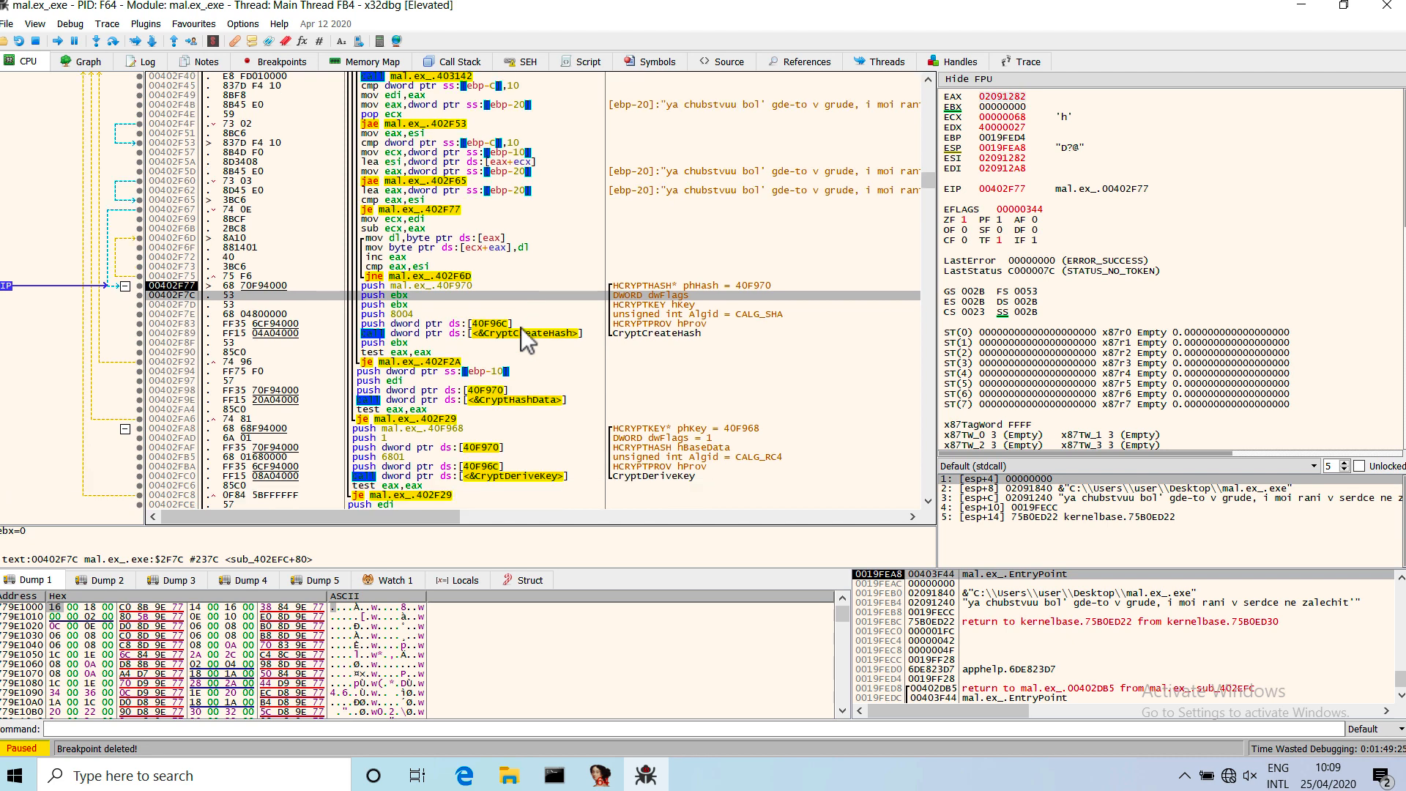
pyautogui.scroll(-2, 520, 328)
pyautogui.moveTo(465, 227); pyautogui.dragTo(468, 269)
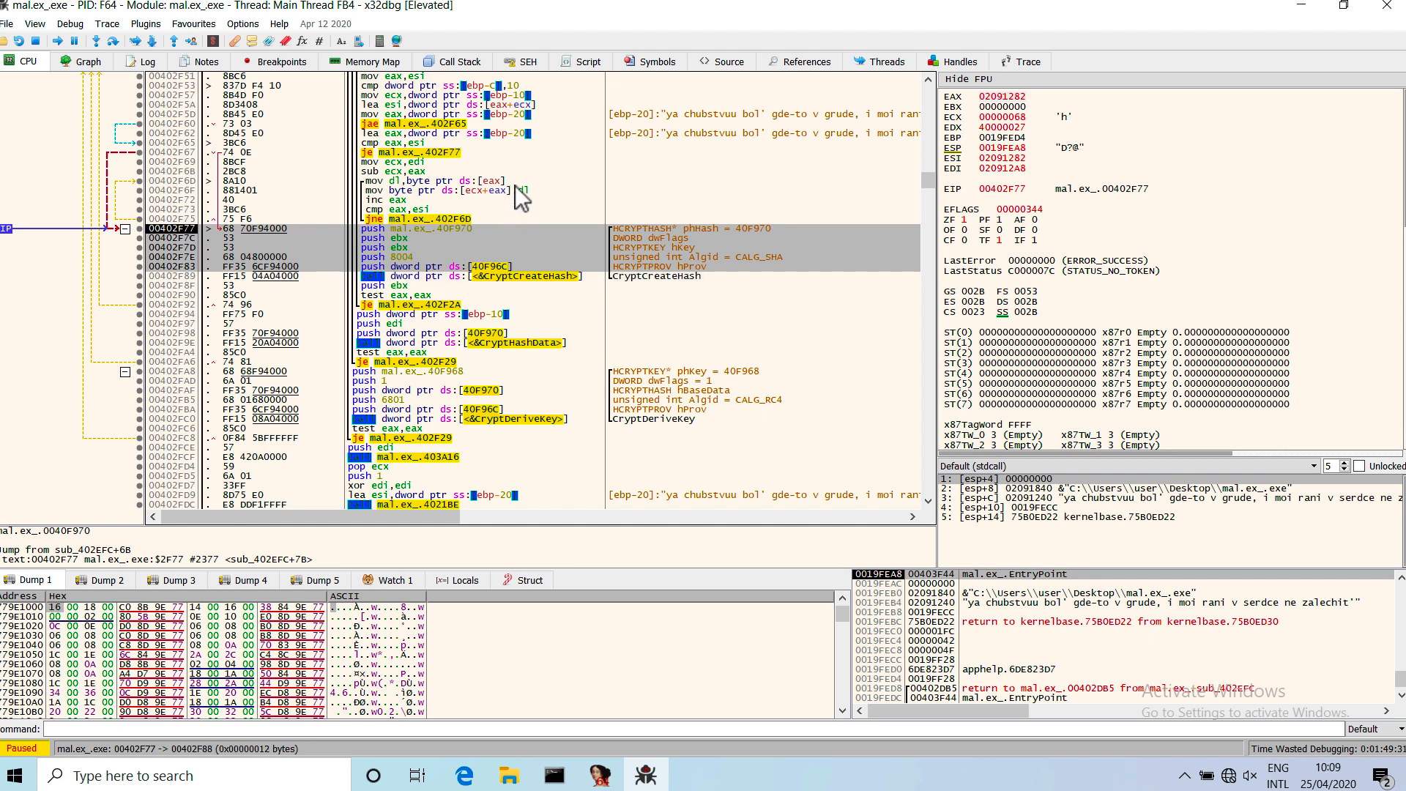
pyautogui.click(504, 249)
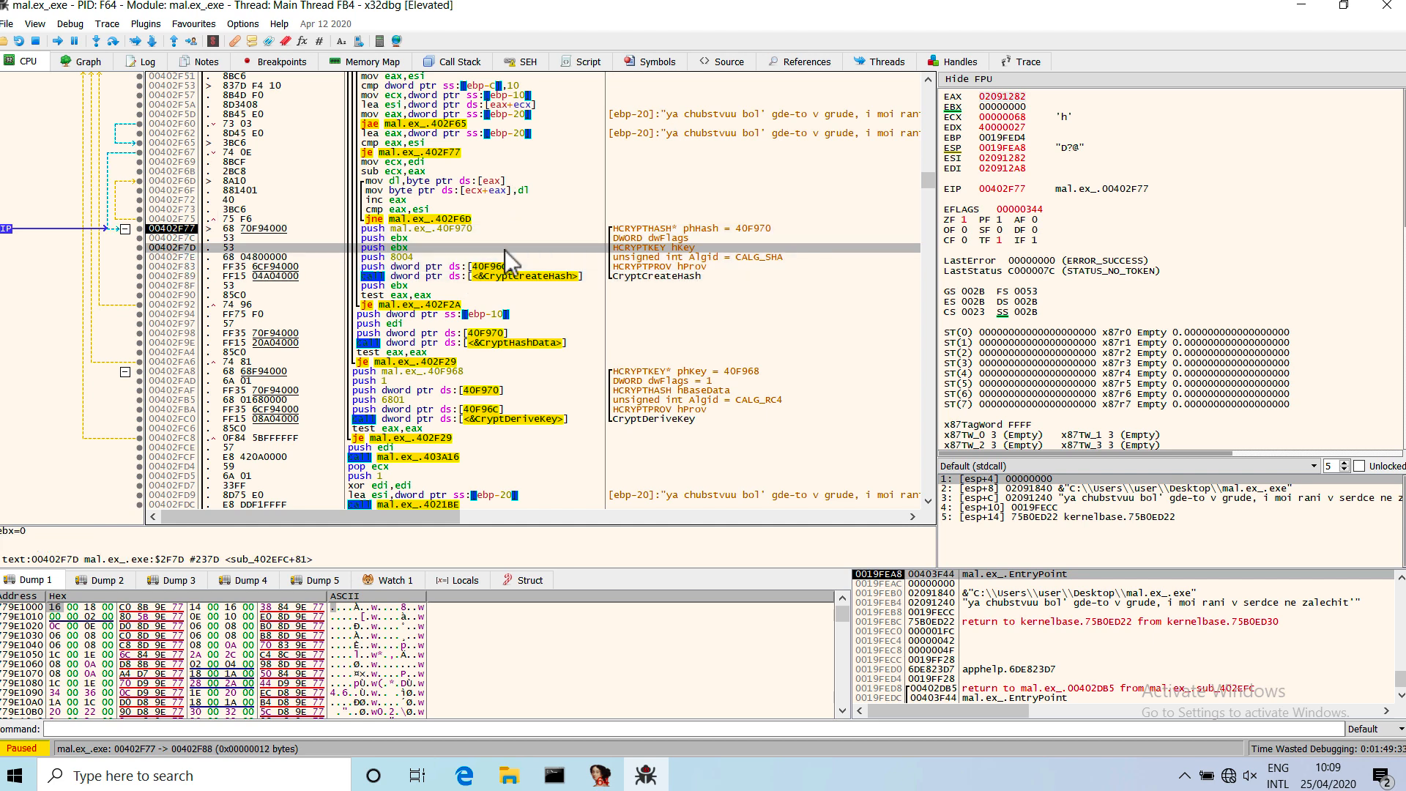
pyautogui.click(476, 227)
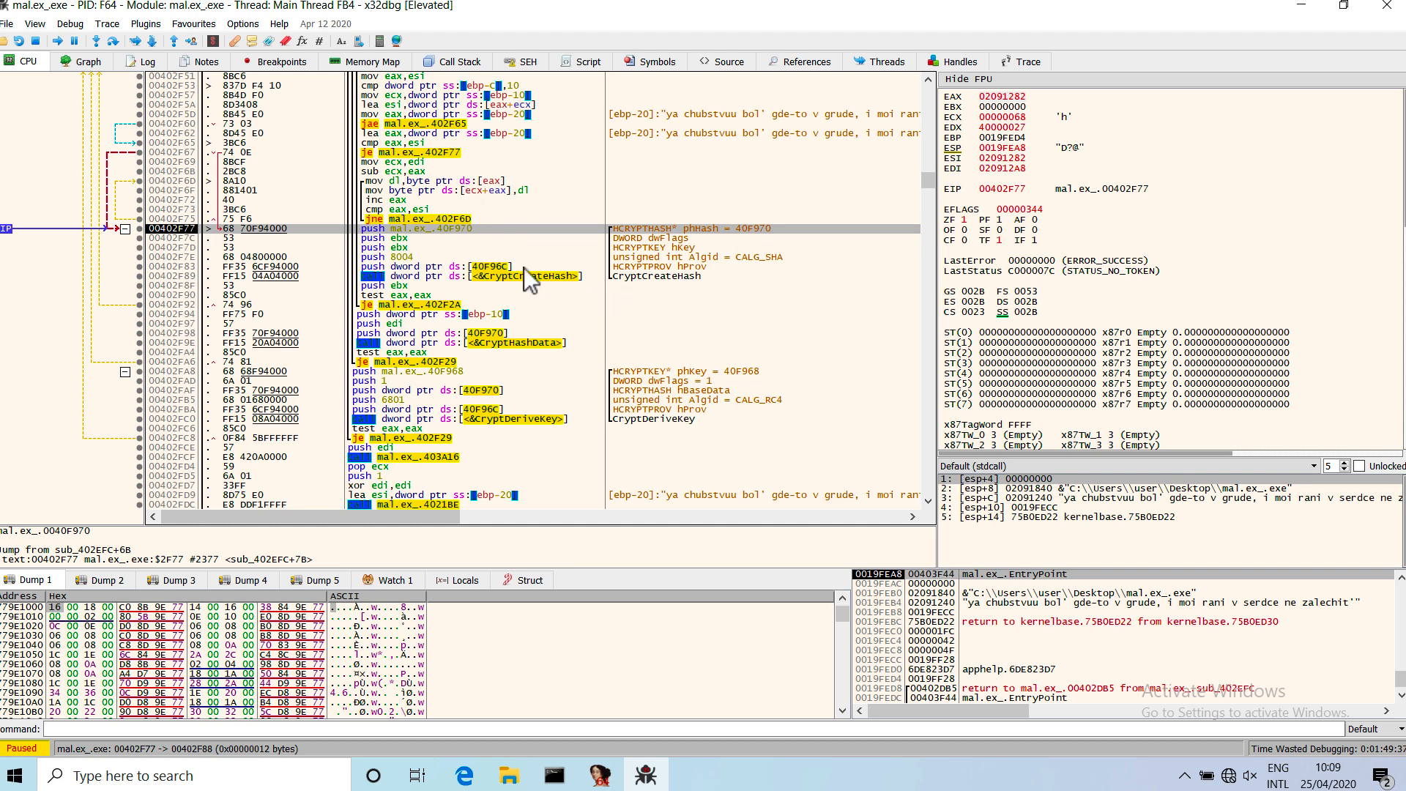
pyautogui.scroll(1, 524, 265)
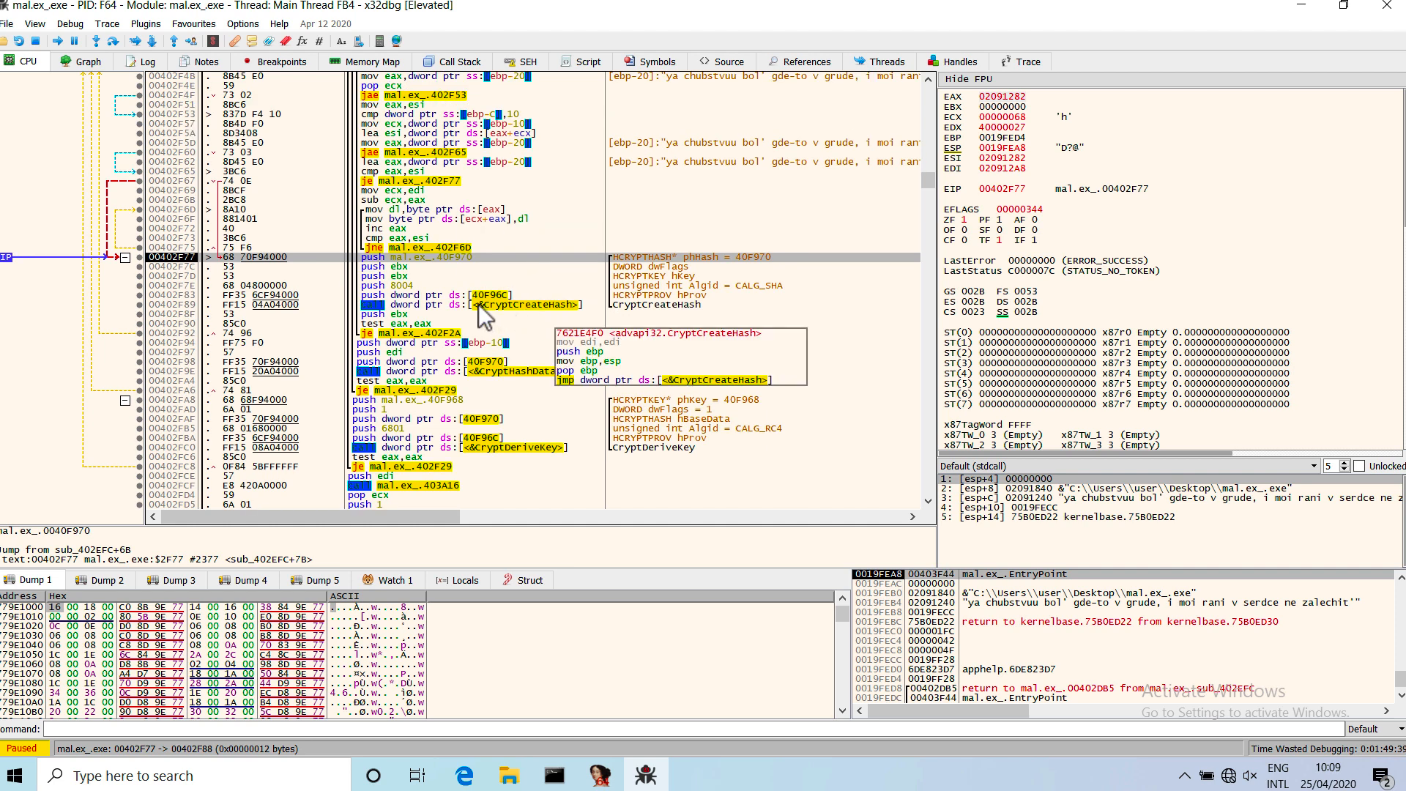
pyautogui.click(661, 293)
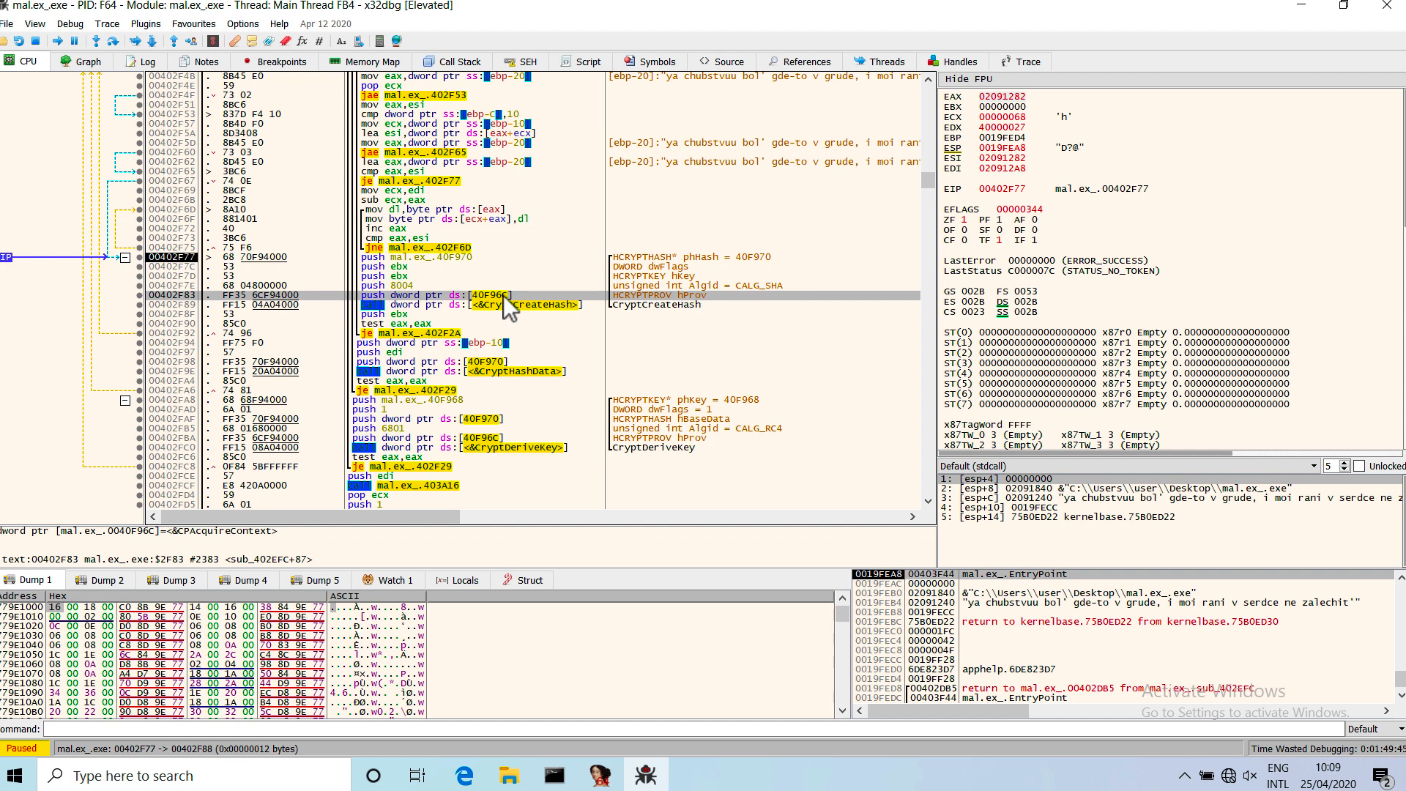
pyautogui.scroll(4, 500, 220)
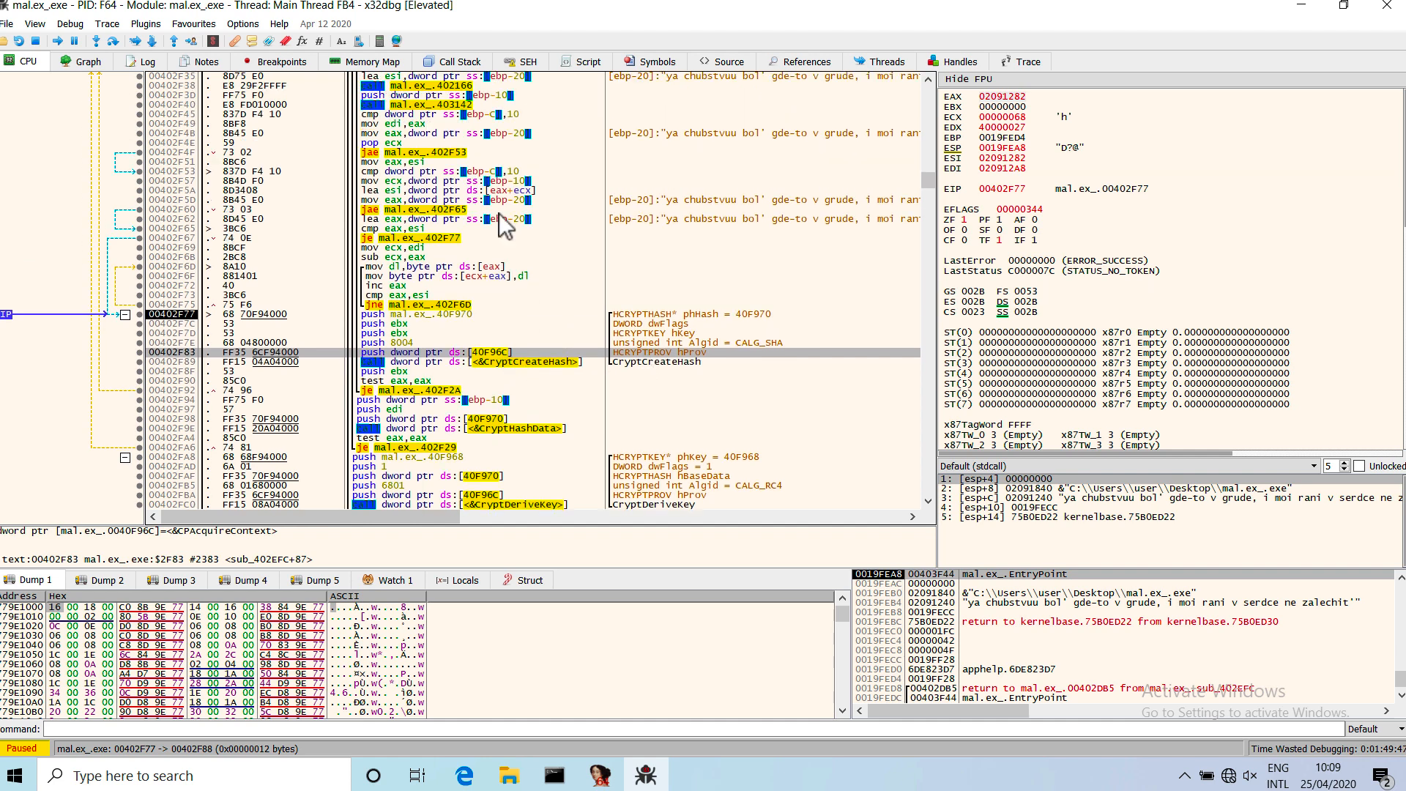
pyautogui.scroll(3, 500, 219)
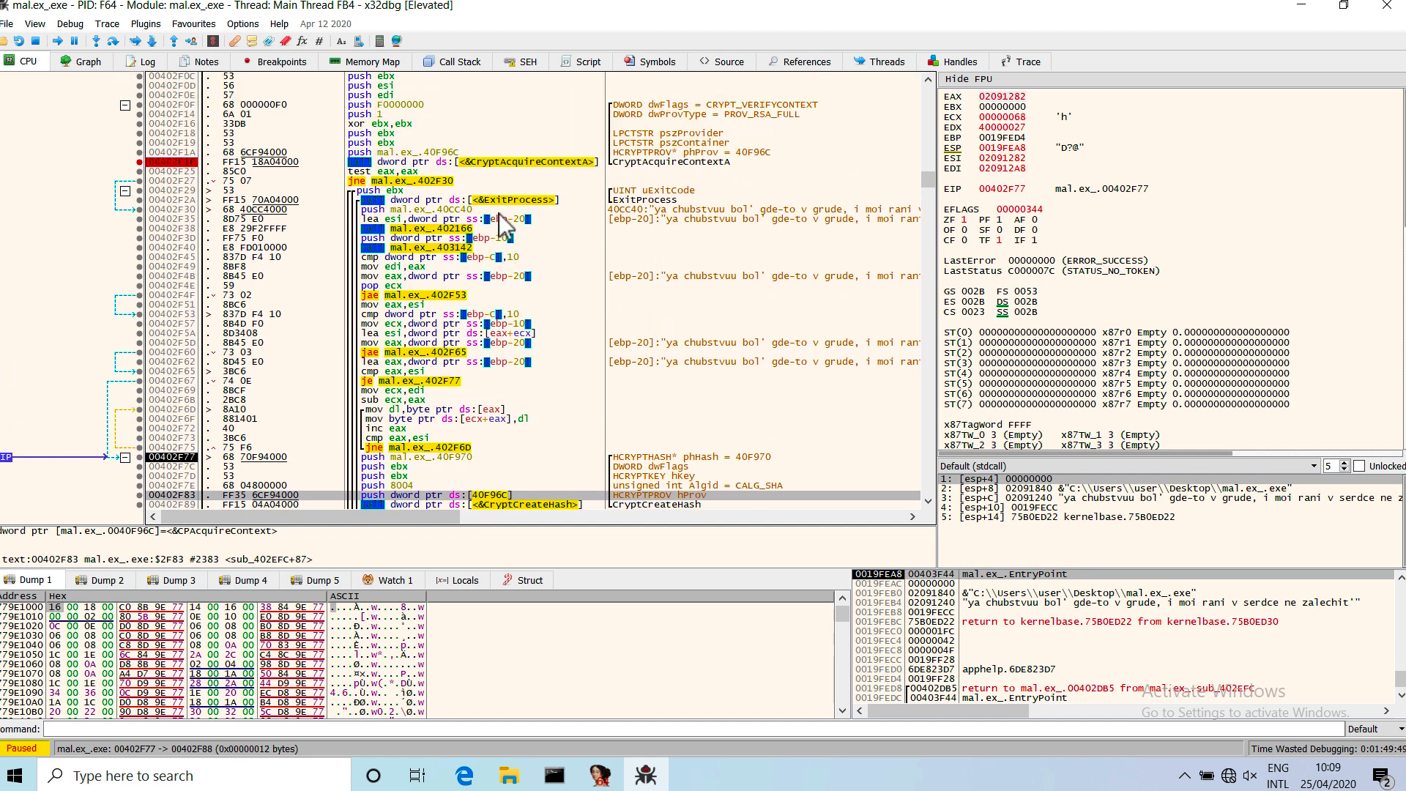
# Check the phProv argument 40F96C at 00402F1A and find the mal.ex_.exe section containing that address in the memory map.
pyautogui.click(443, 153)
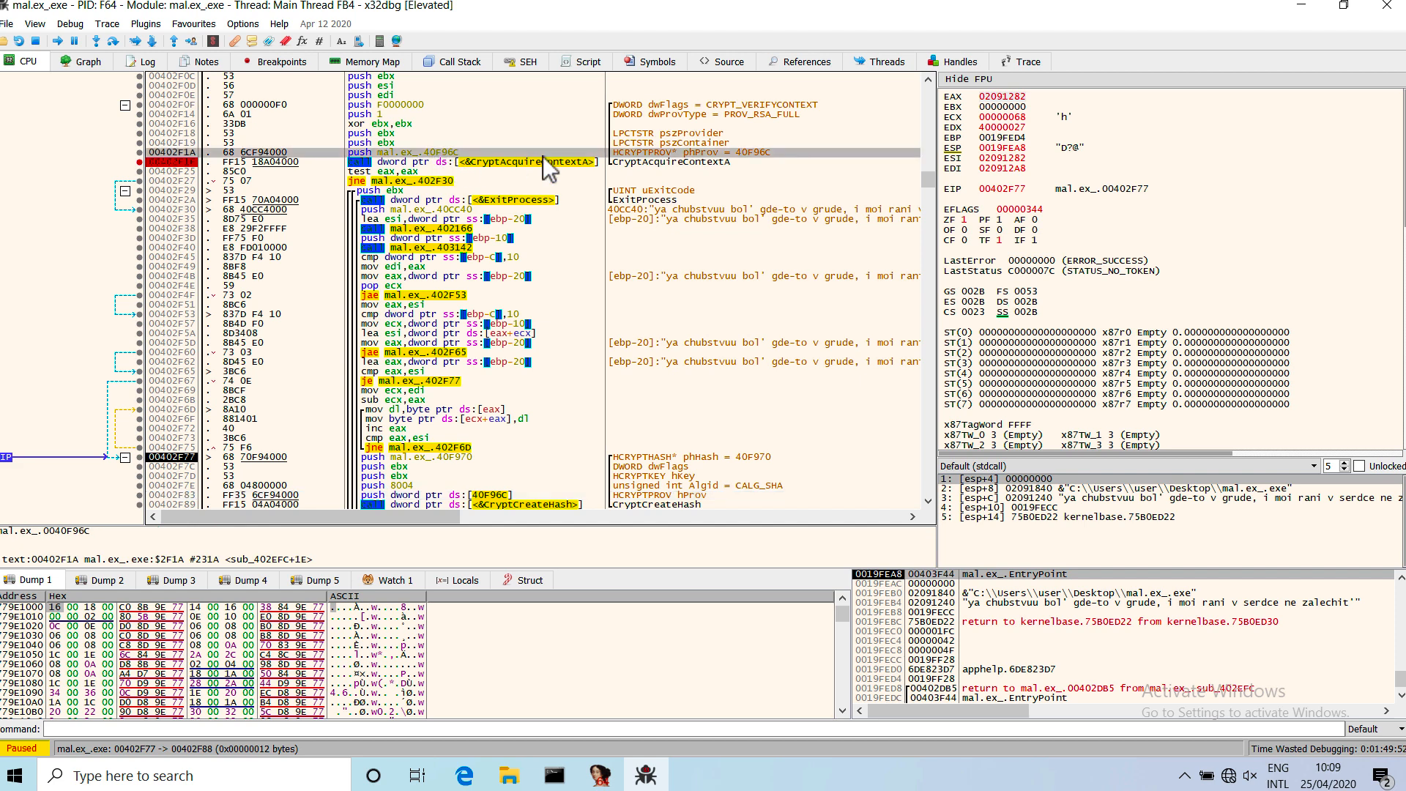
pyautogui.click(407, 95)
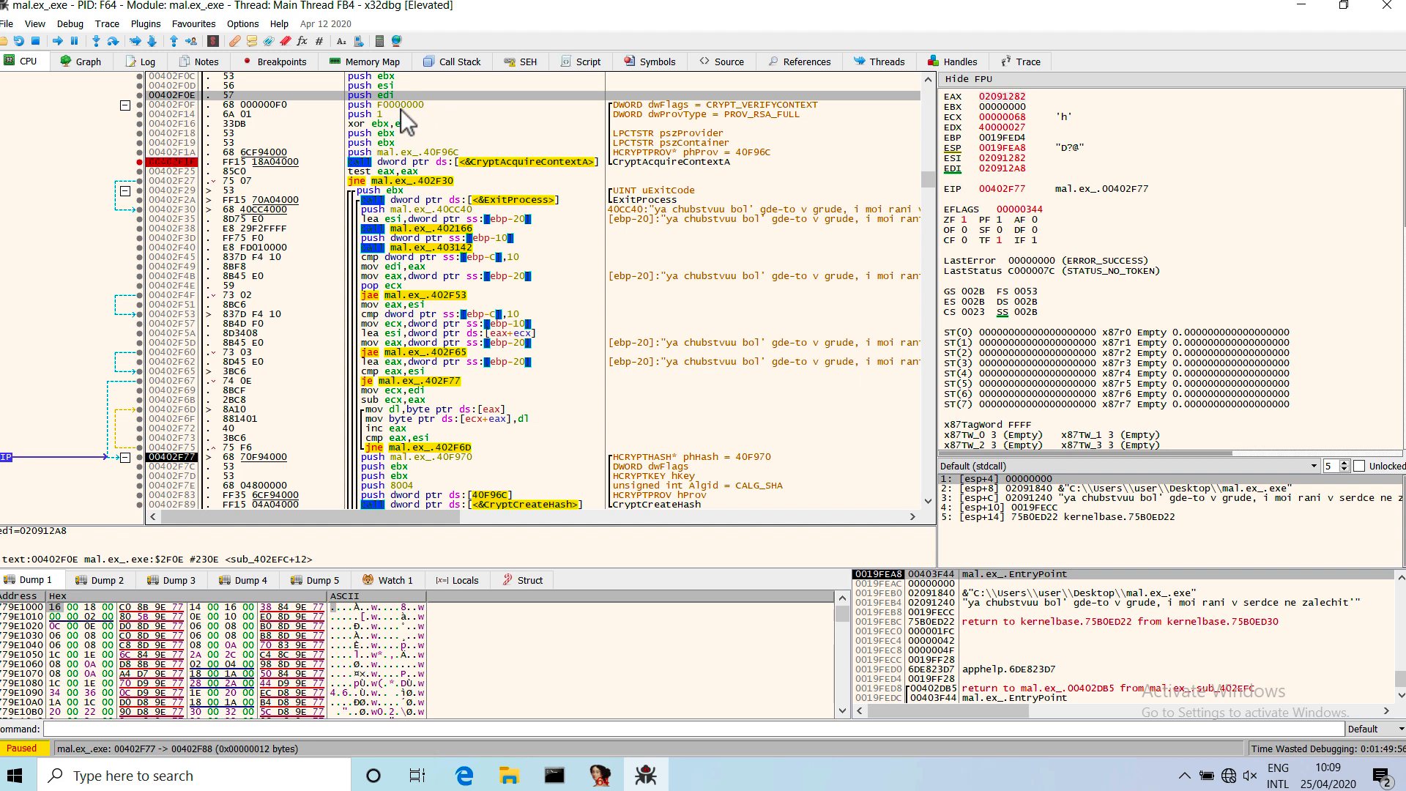
pyautogui.click(427, 153)
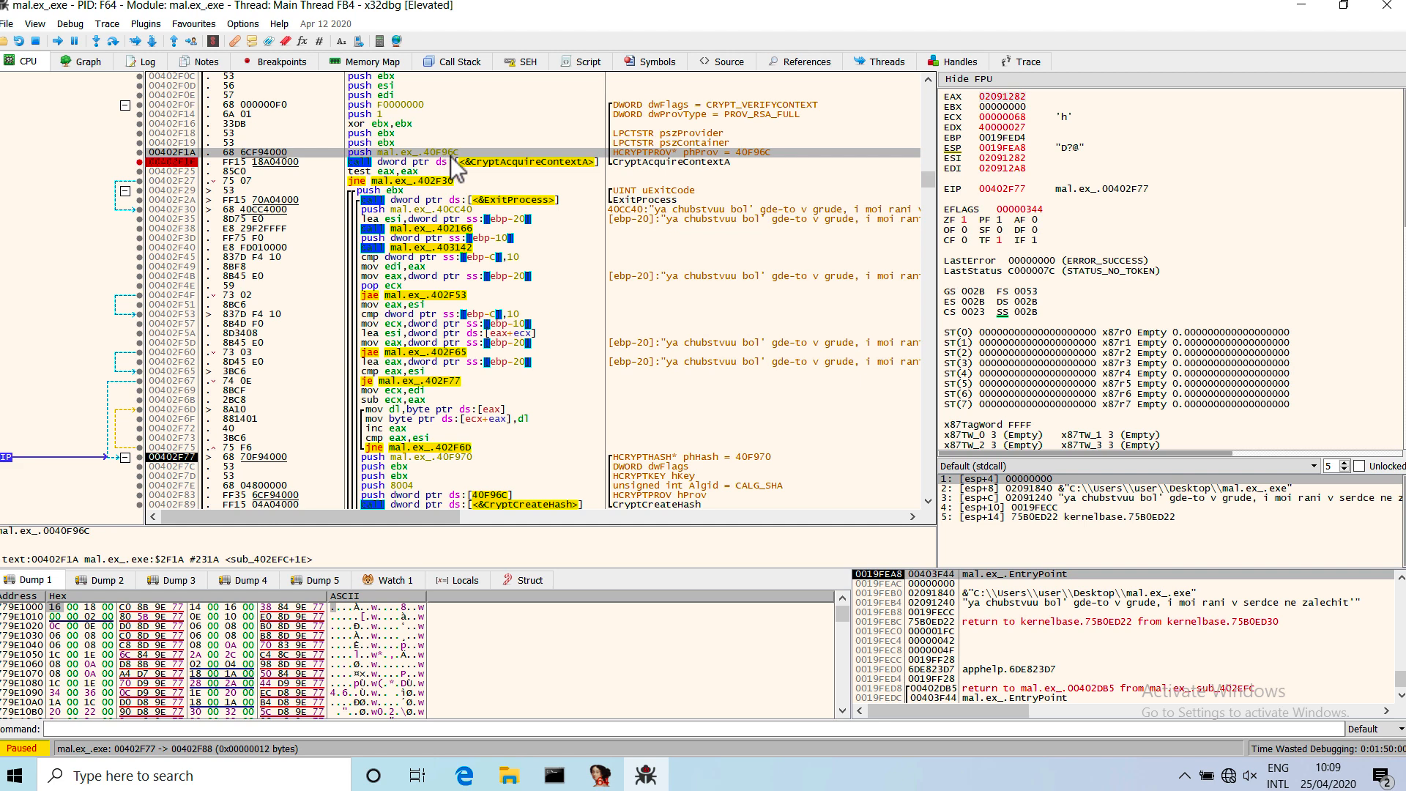
pyautogui.click(370, 62)
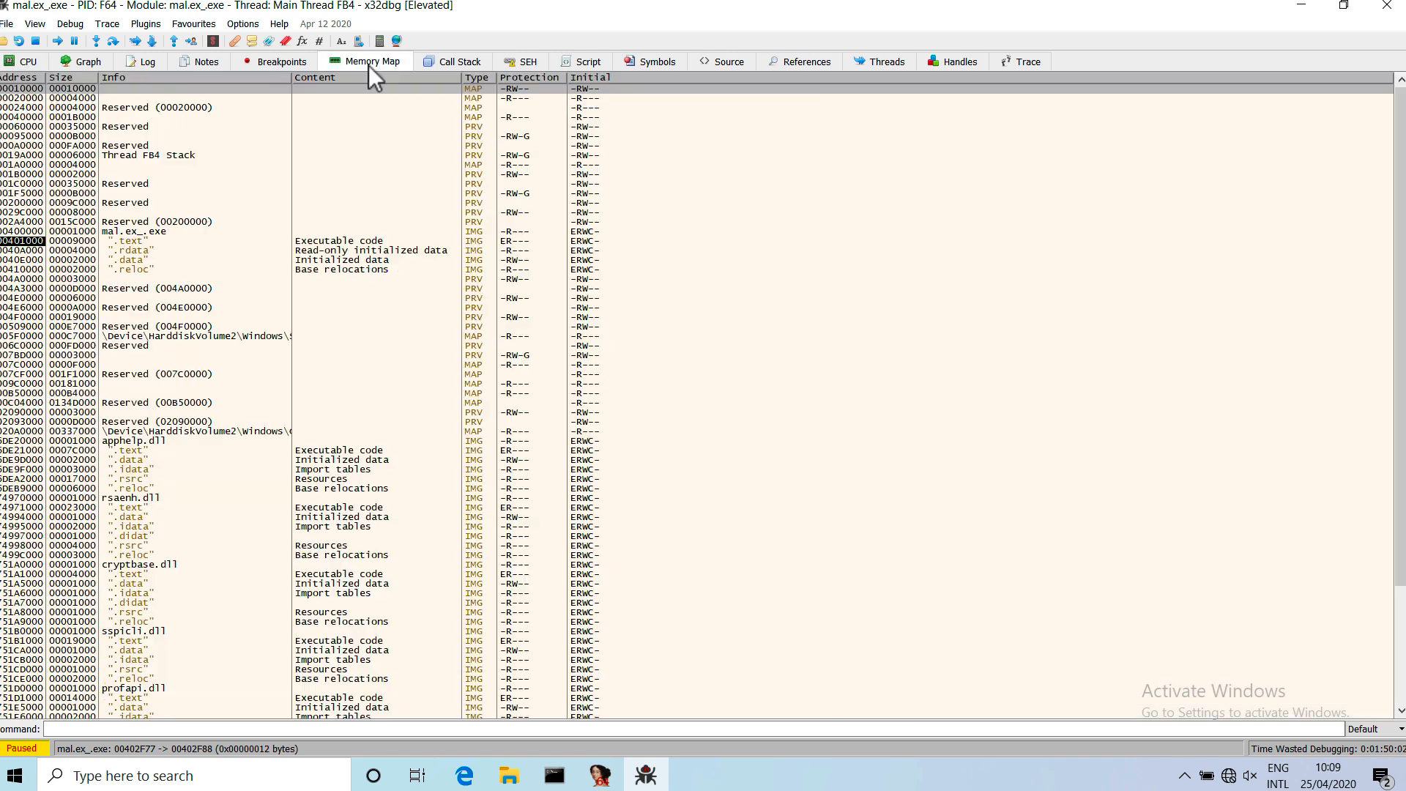
pyautogui.click(29, 253)
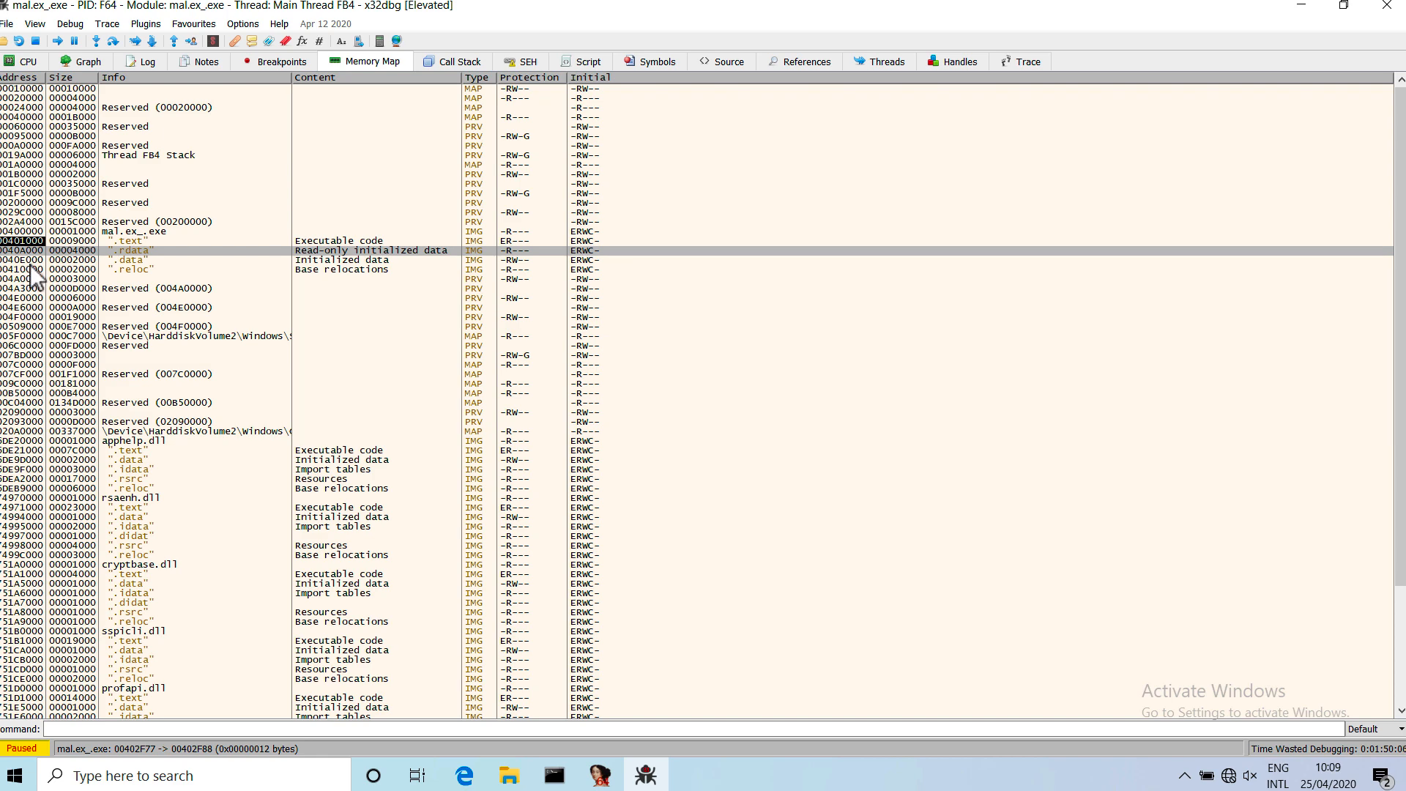
pyautogui.click(28, 260)
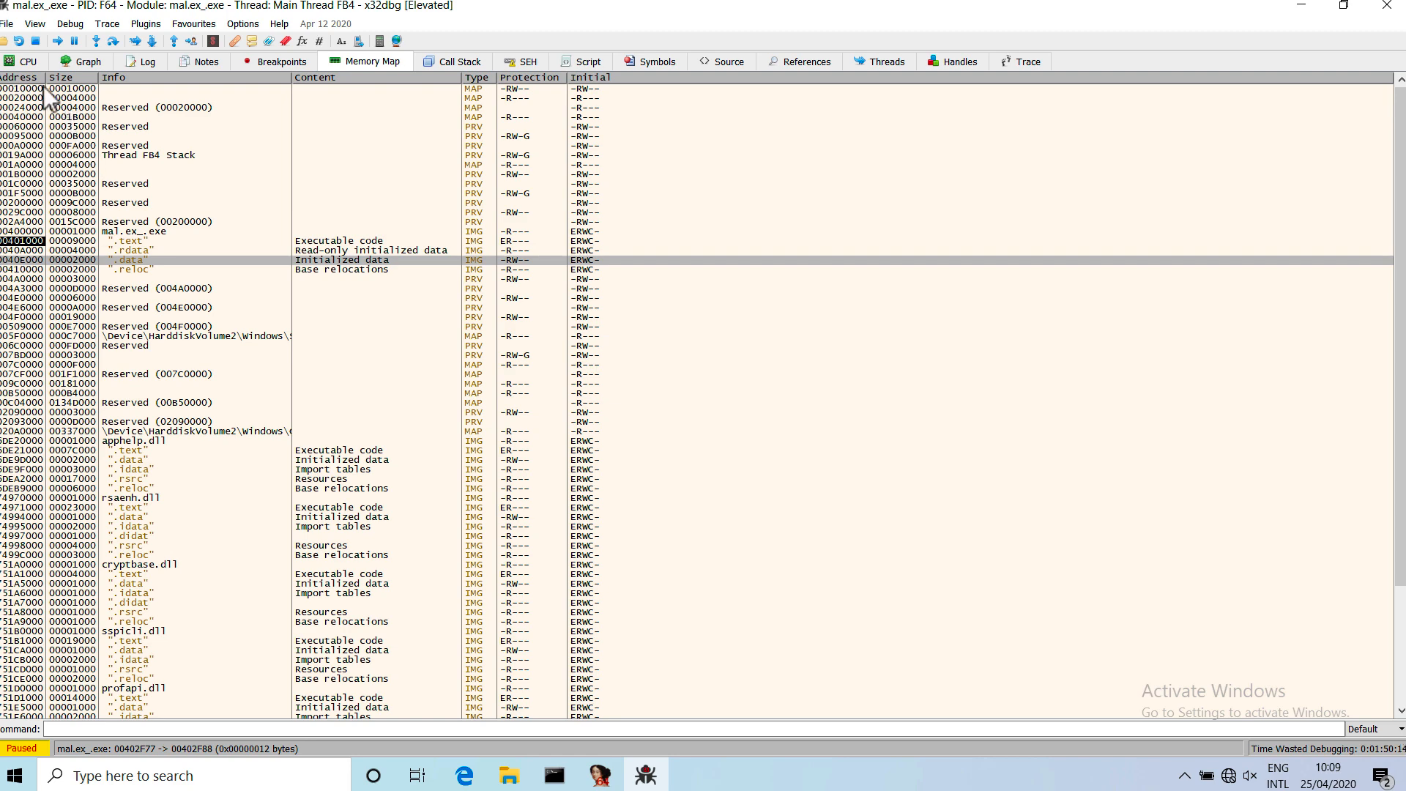
pyautogui.click(28, 63)
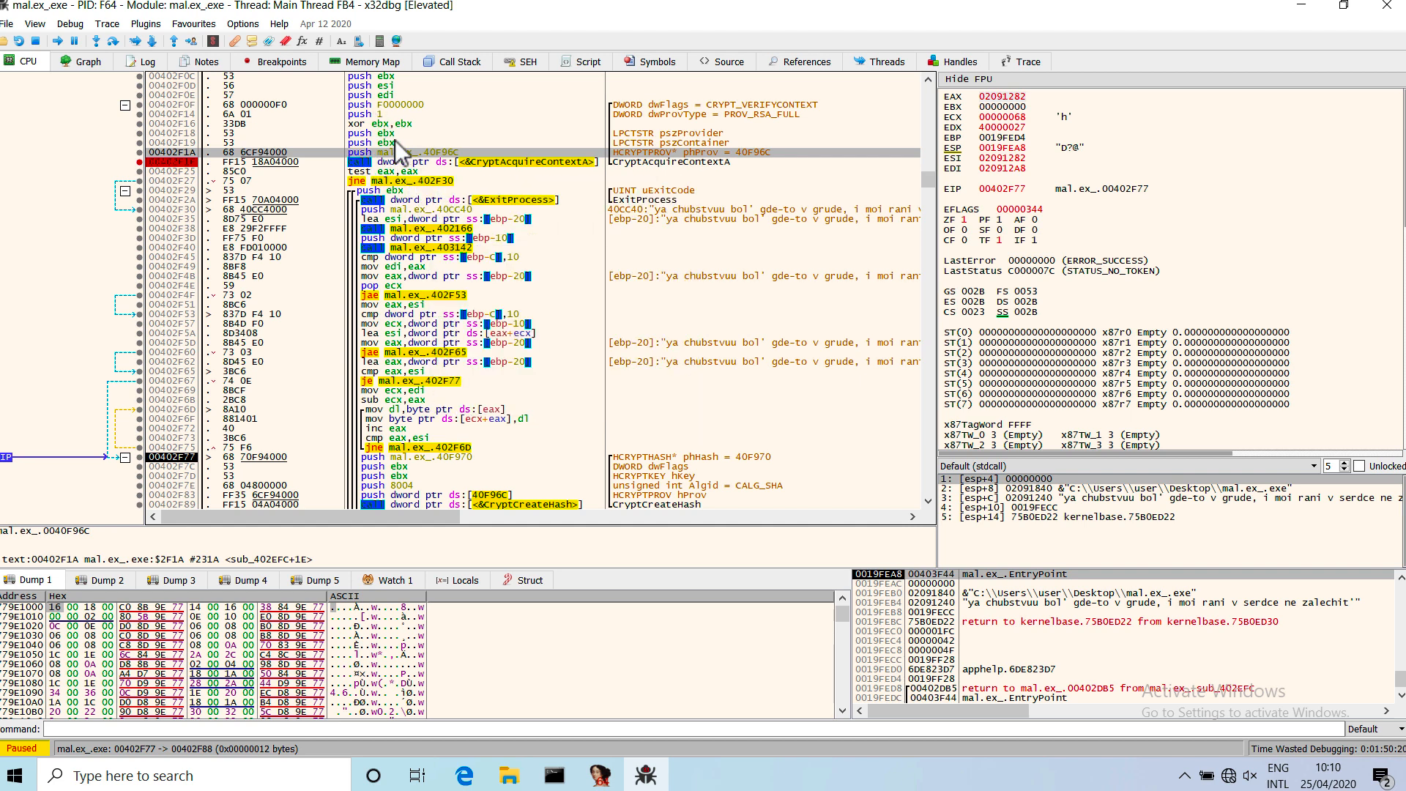
# Follow the phProv address 0040F96C from the push at 00402F1A in the memory dump.
pyautogui.moveTo(409, 159)
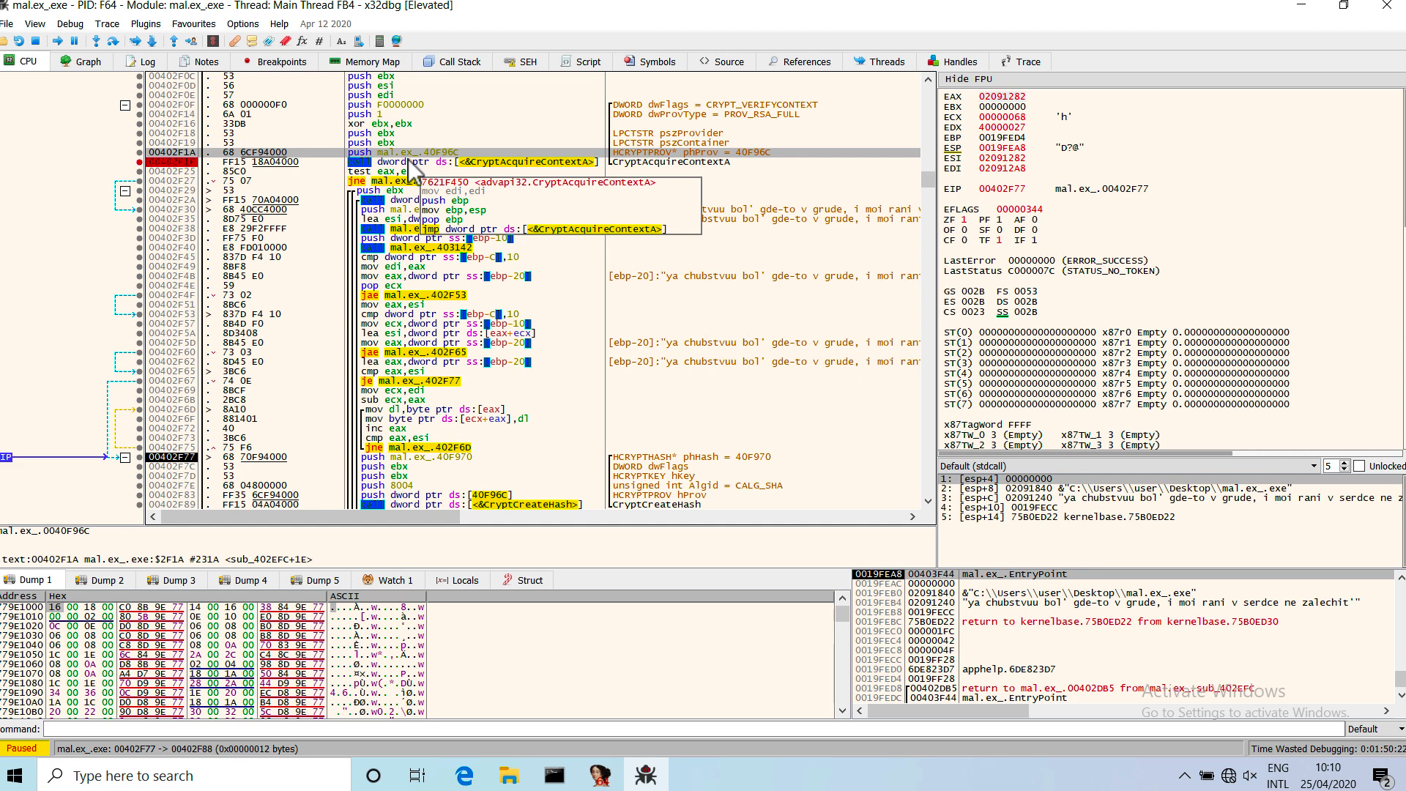
pyautogui.scroll(-2, 414, 170)
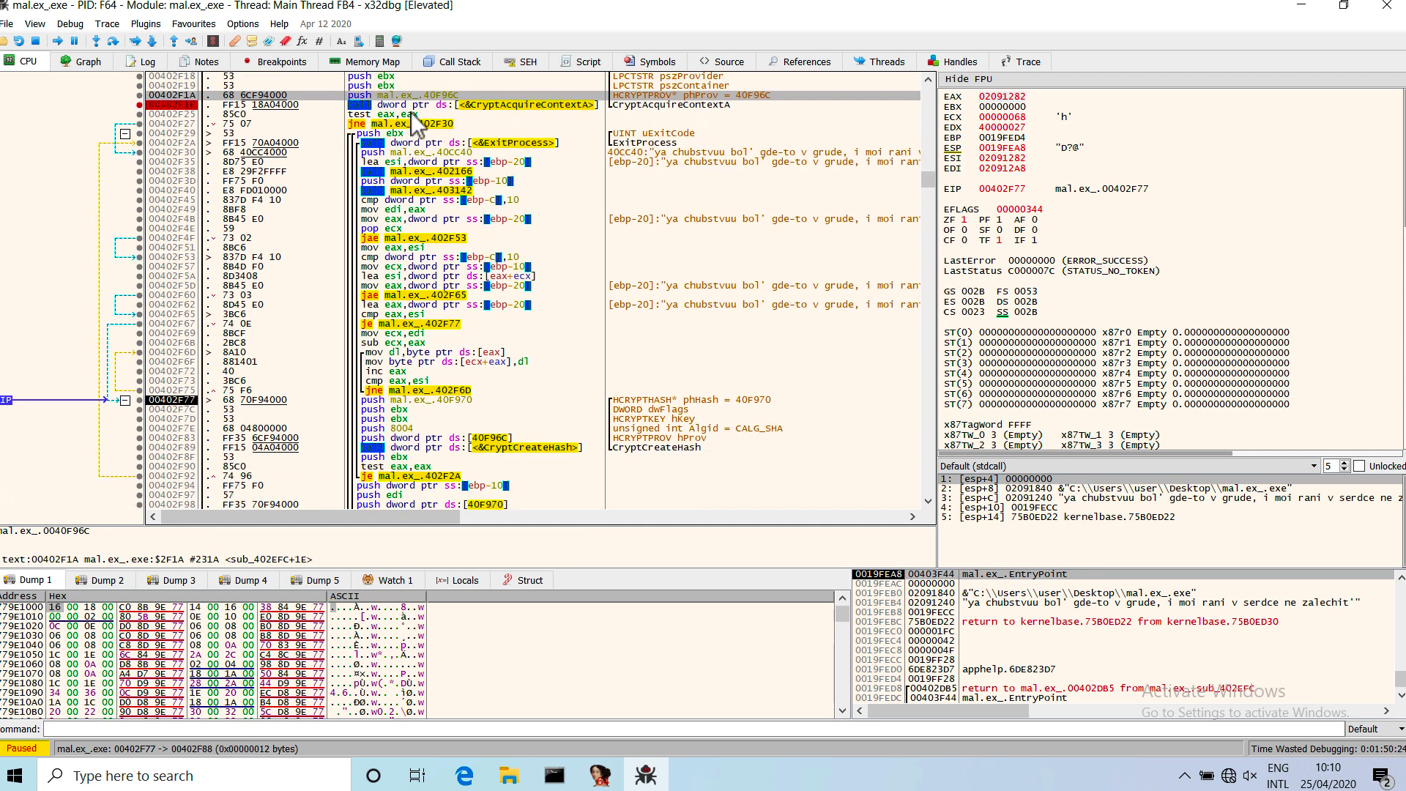
pyautogui.rightClick(423, 97)
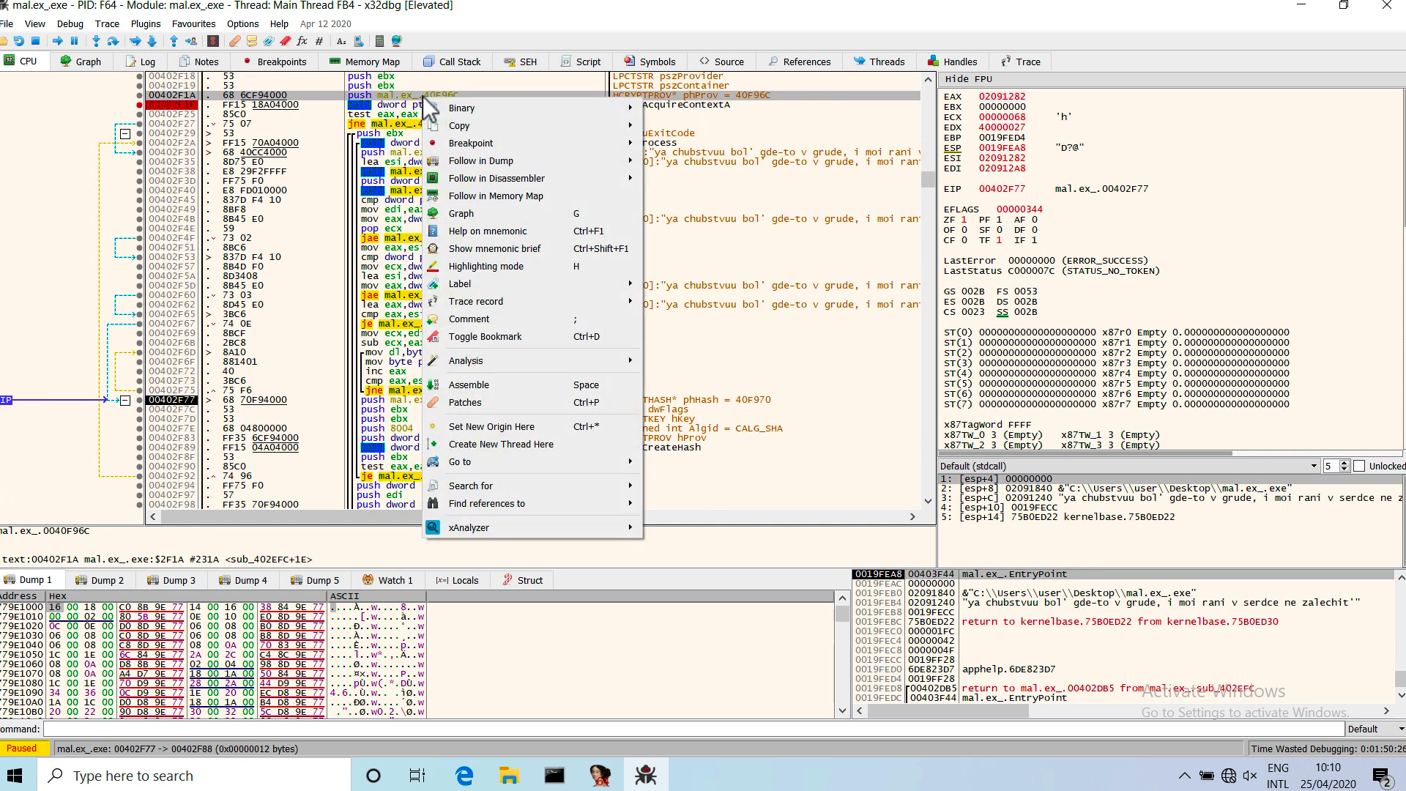
pyautogui.moveTo(592, 170)
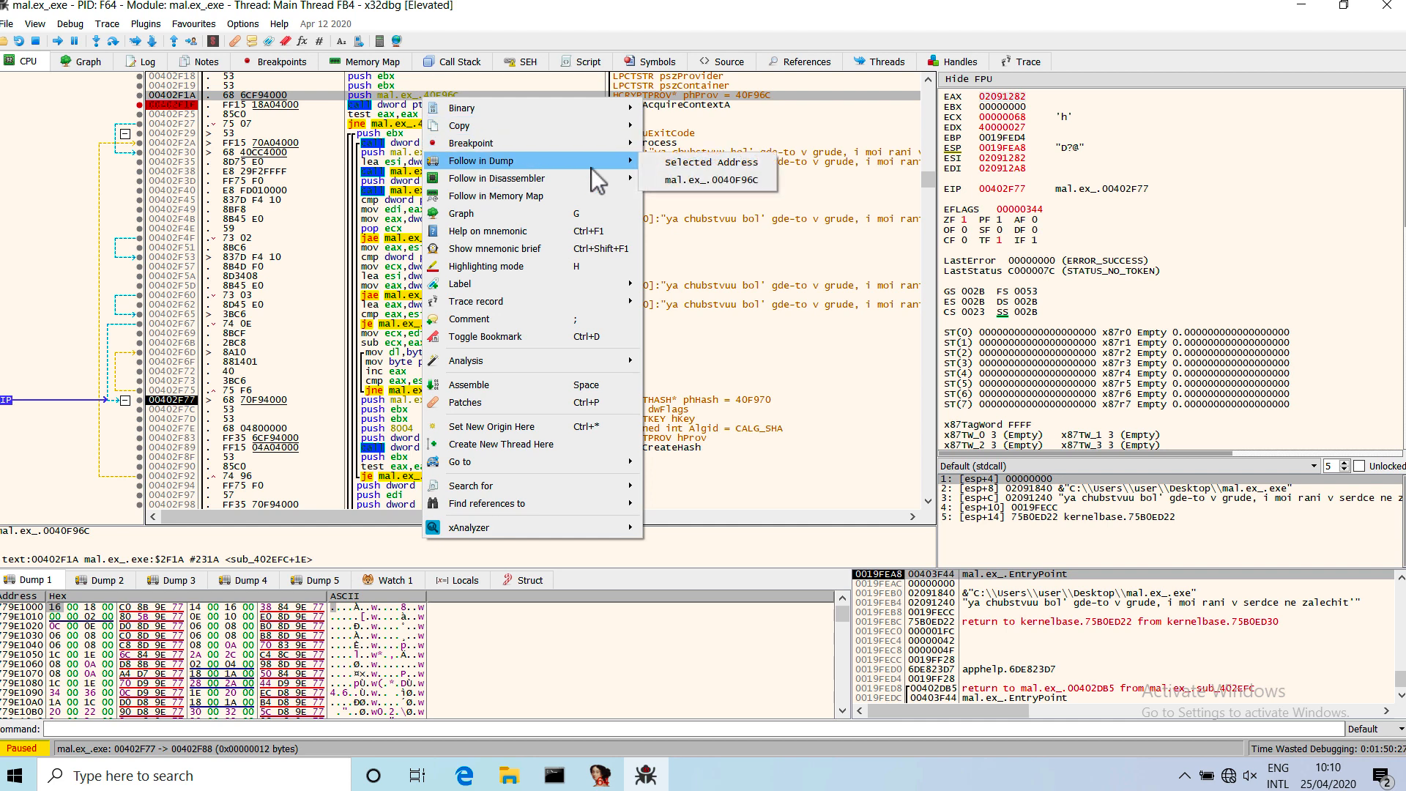
pyautogui.click(684, 180)
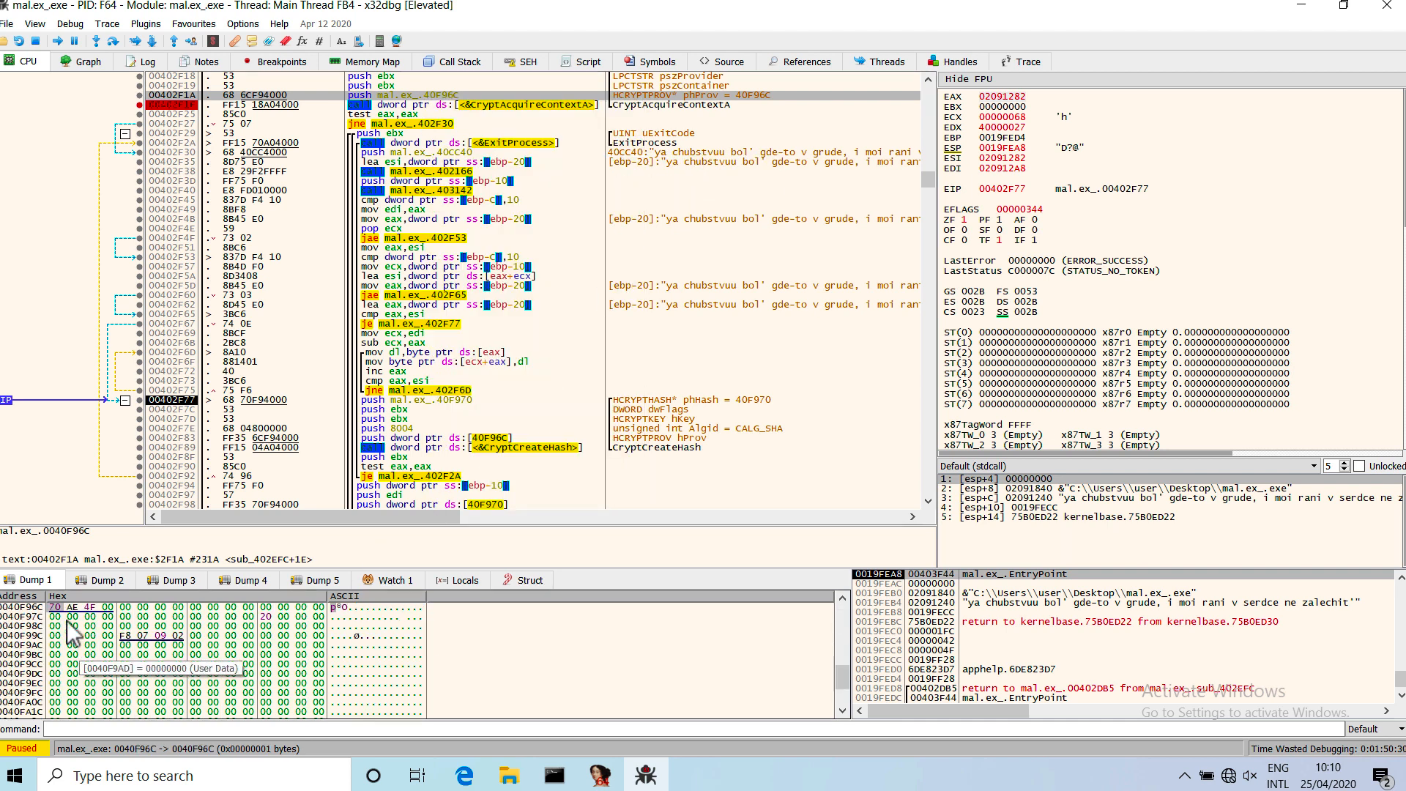
# Label the dumped address 0040F96C as hProv.
pyautogui.moveTo(58, 609)
pyautogui.mouseDown()
pyautogui.moveTo(266, 692)
pyautogui.moveTo(315, 686)
pyautogui.moveTo(57, 610)
pyautogui.mouseUp()
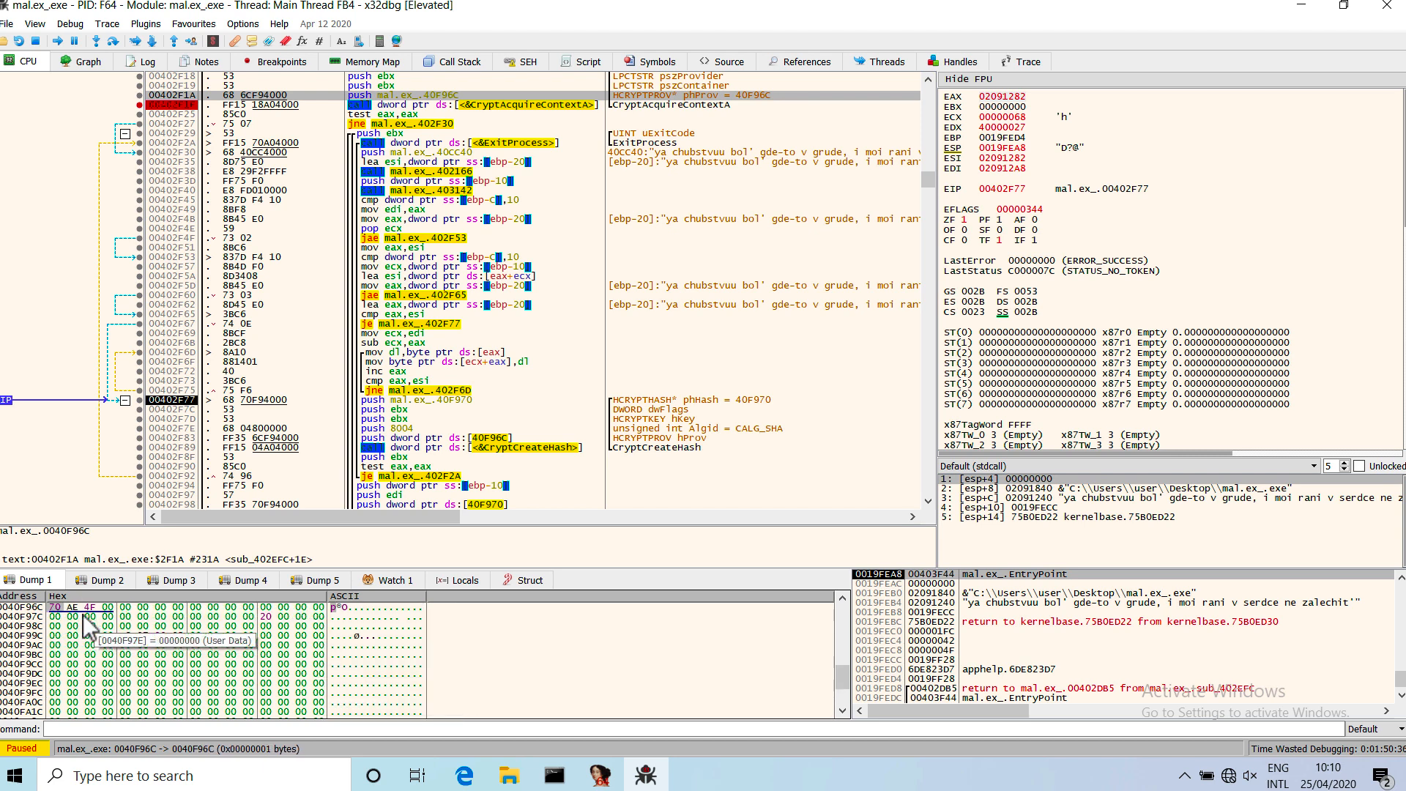
pyautogui.rightClick(58, 620)
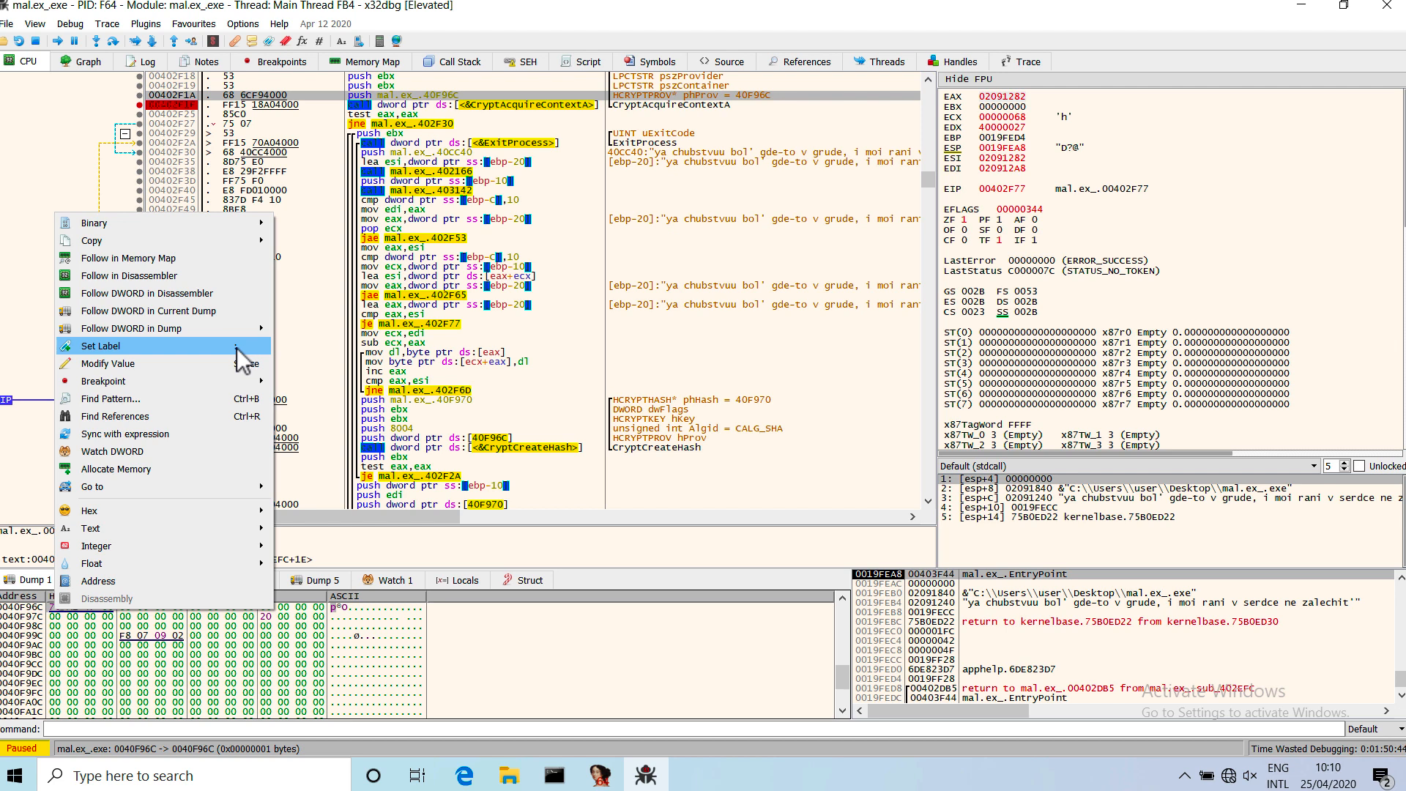
pyautogui.click(178, 349)
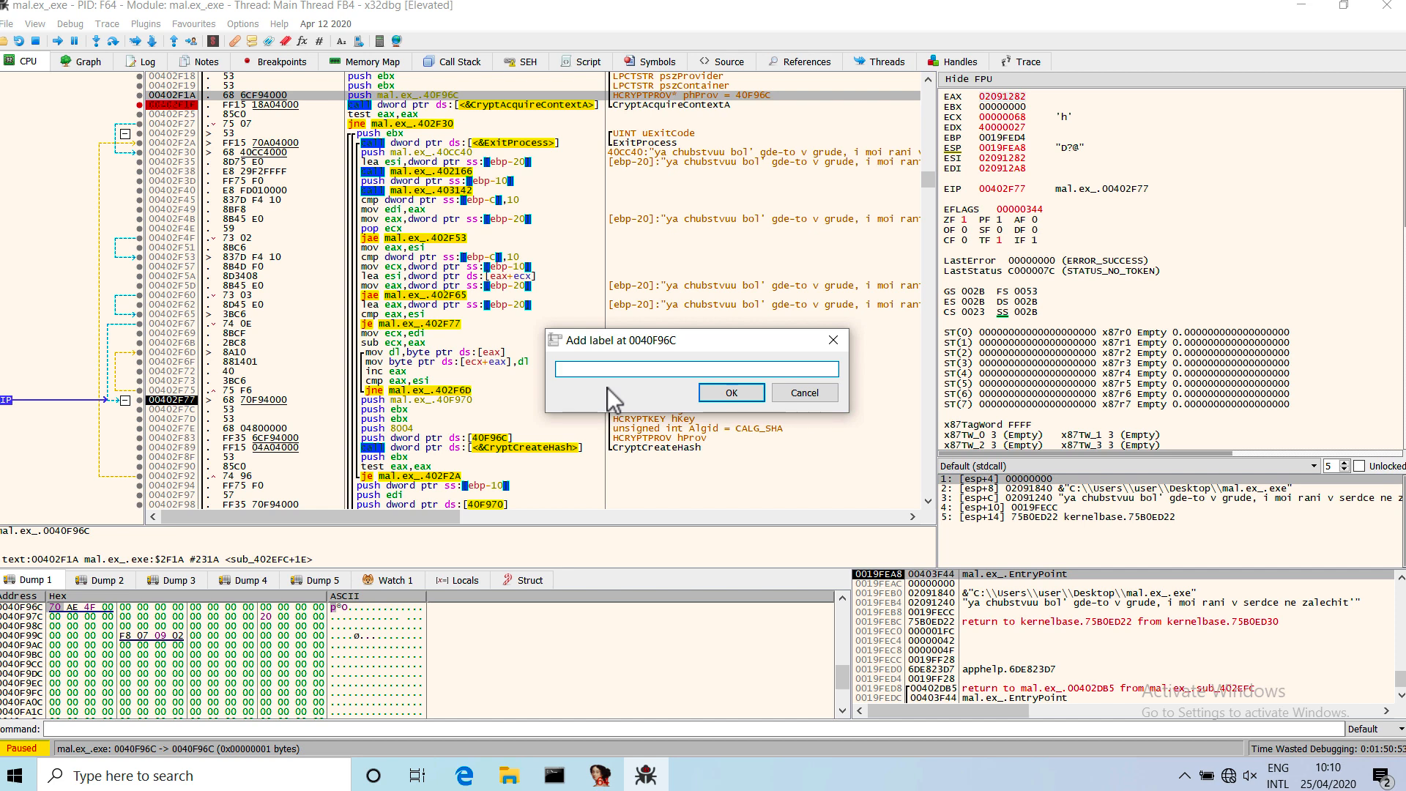
pyautogui.write('hProv')
pyautogui.click(742, 396)
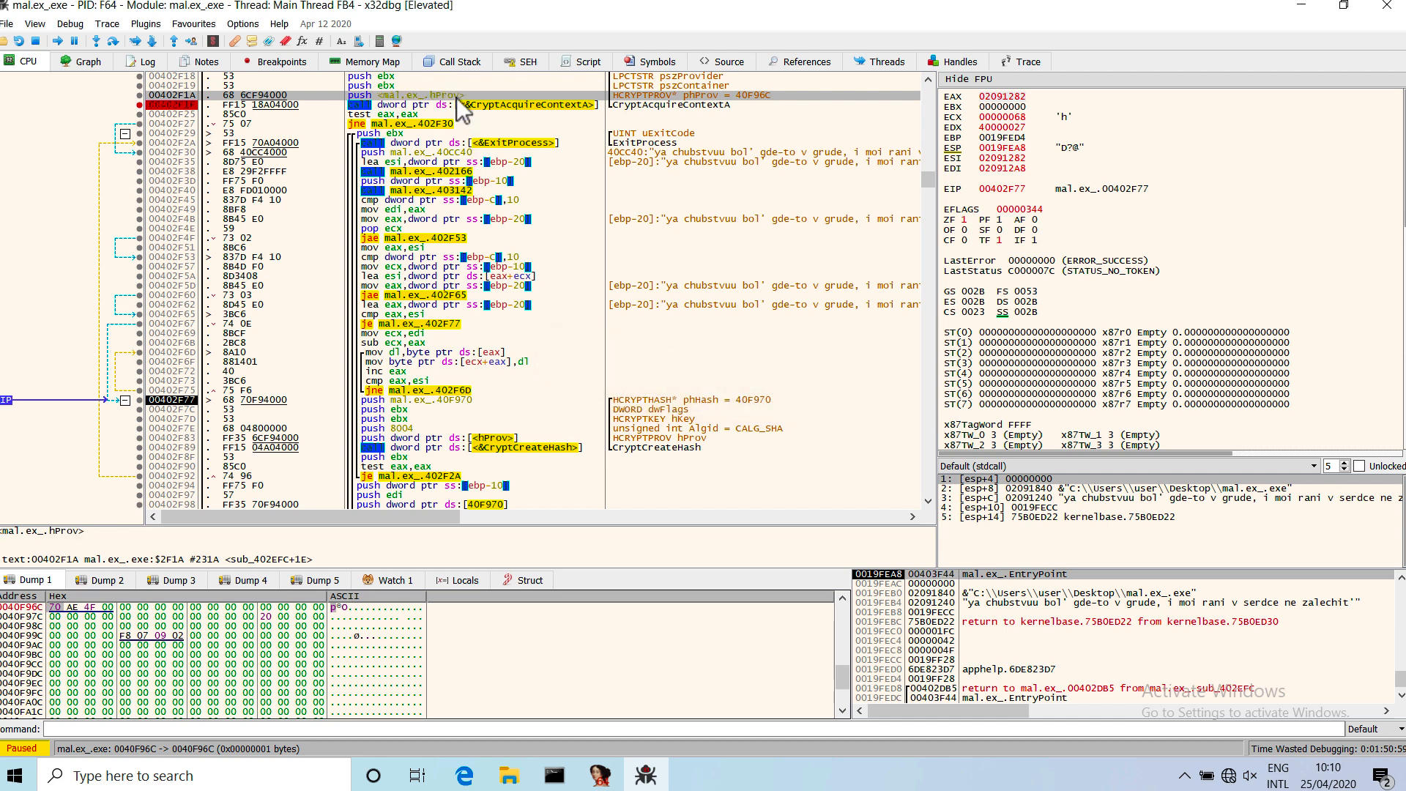
# Examine the labelled hProv references and the CryptCreateHash arguments from 00402F77 to the call, including the phHash and Algid pushes.
pyautogui.click(490, 439)
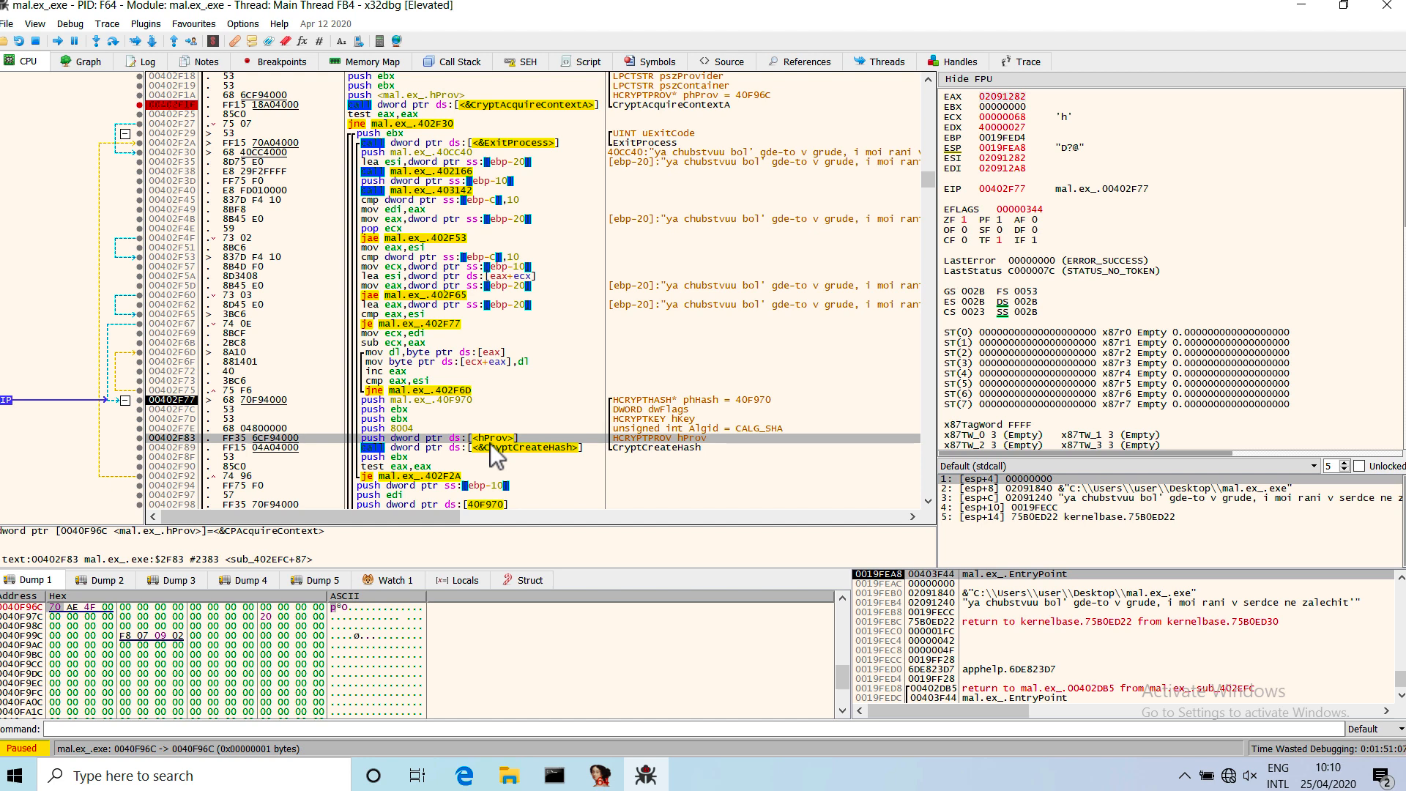
pyautogui.moveTo(469, 115)
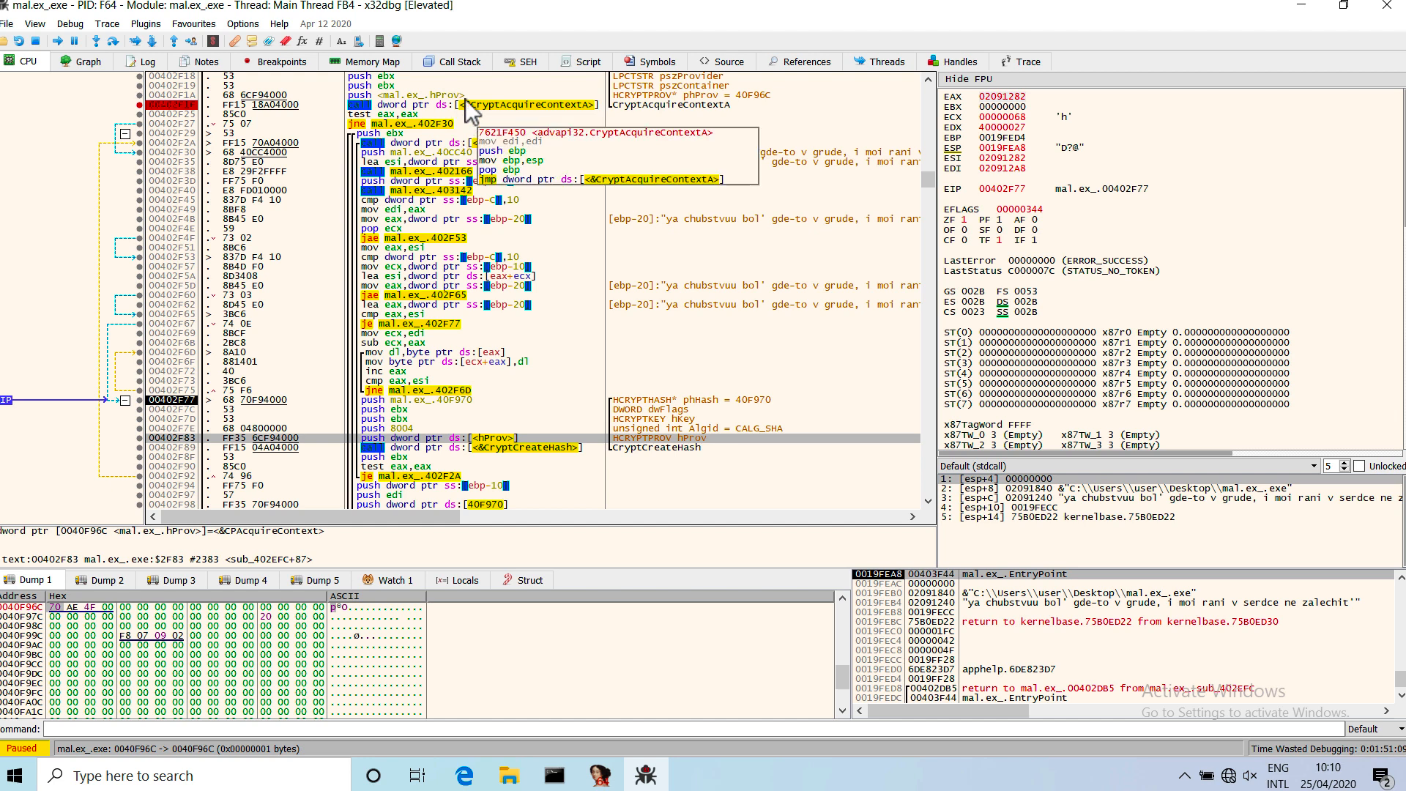
pyautogui.click(582, 398)
pyautogui.keyDown('shift'); pyautogui.click(581, 448); pyautogui.keyUp('shift')
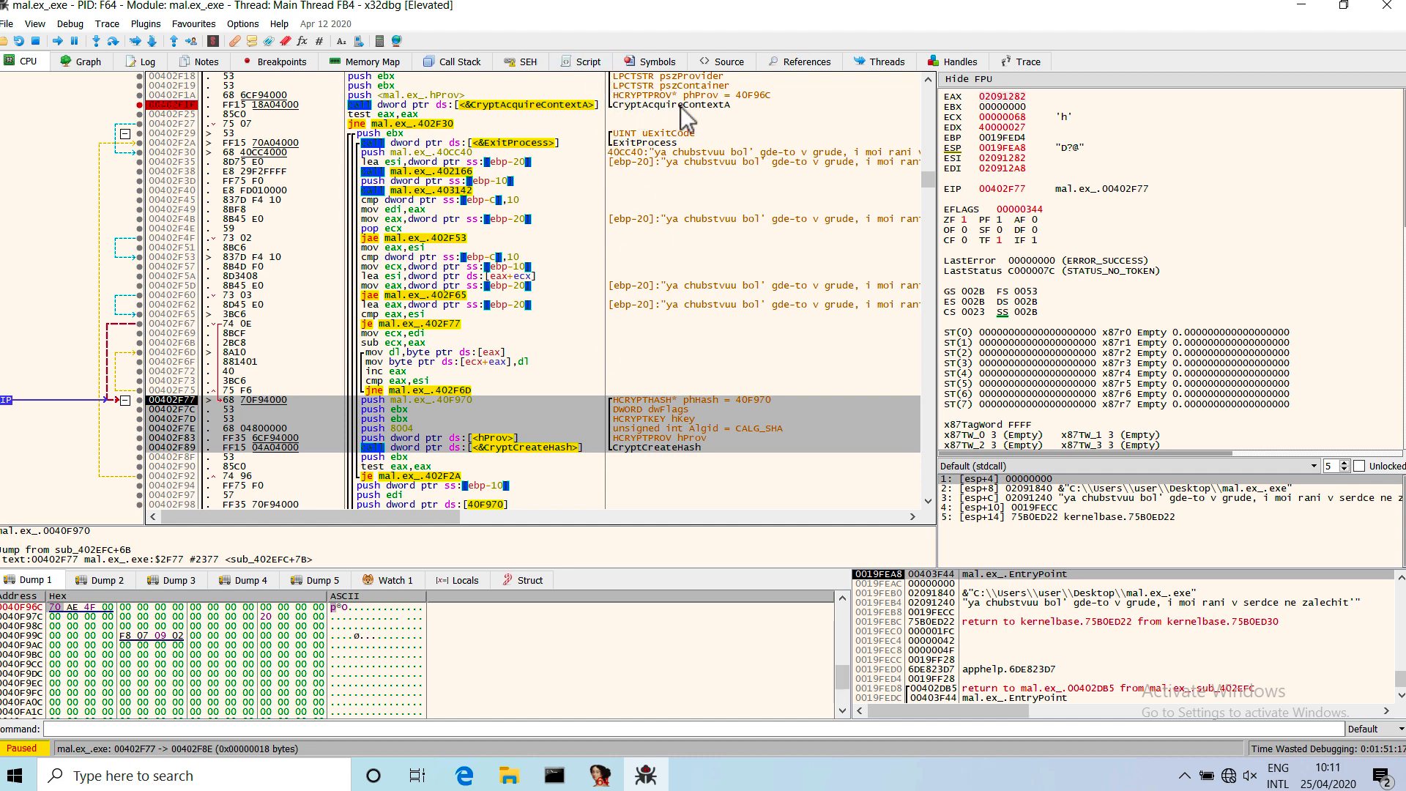
pyautogui.click(583, 448)
pyautogui.click(445, 402)
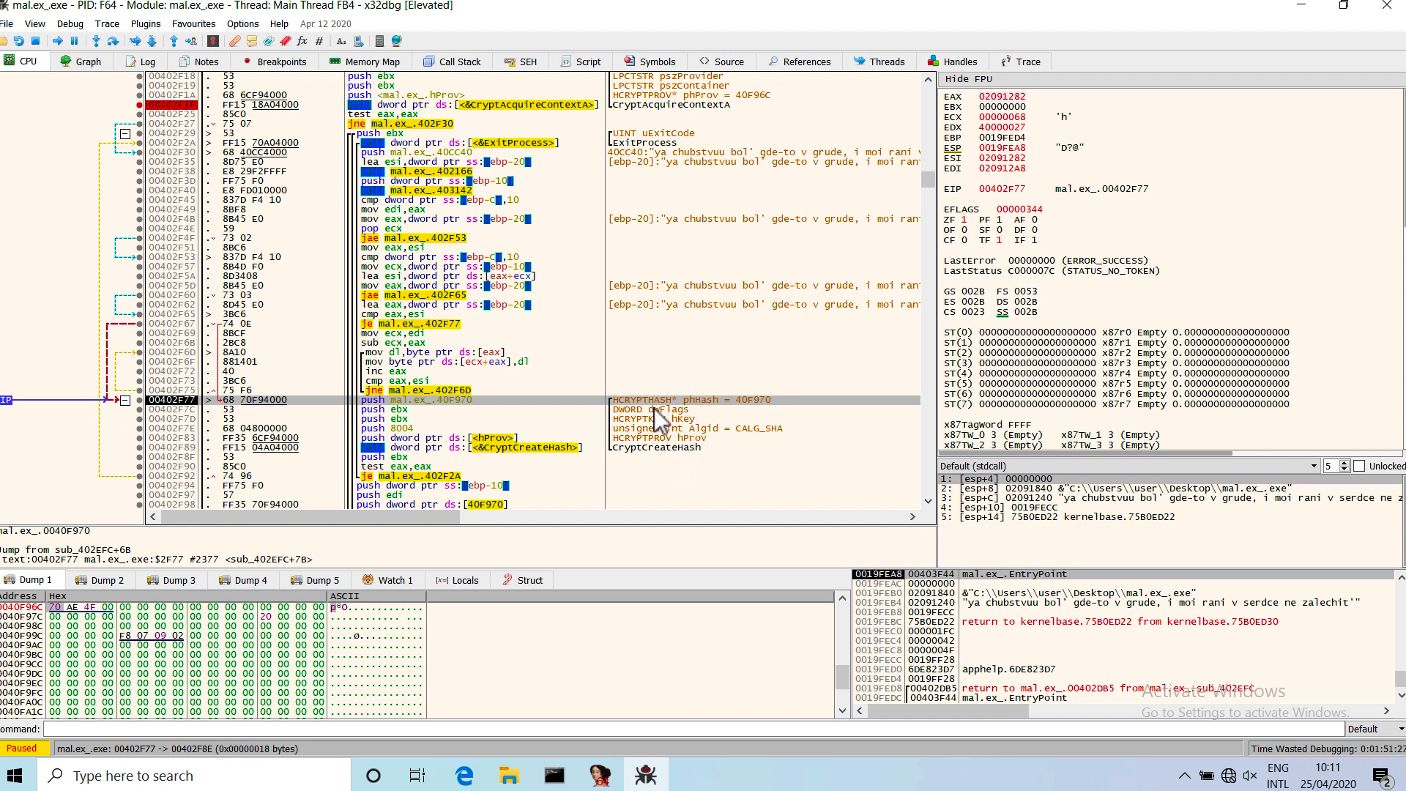
pyautogui.click(758, 432)
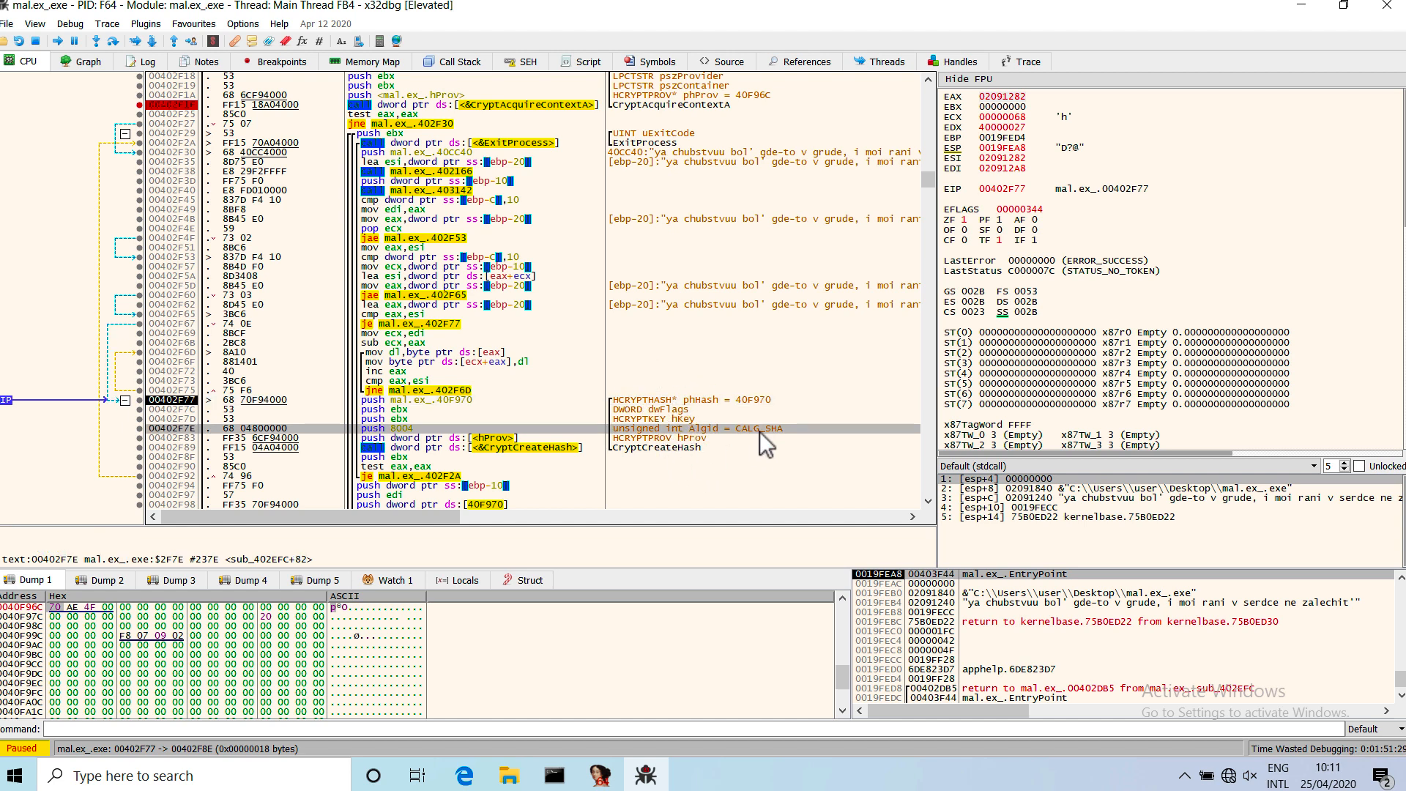
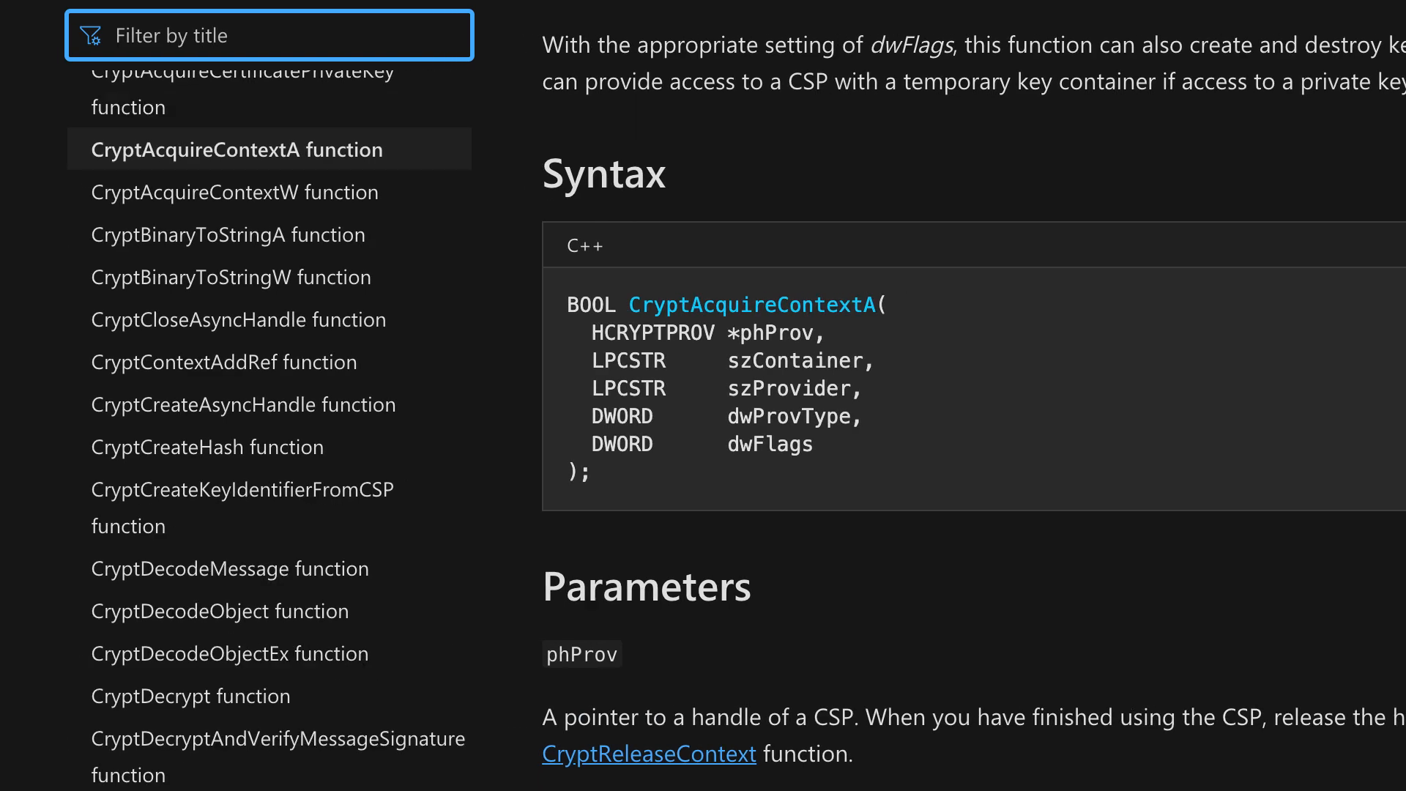
# Find the CryptCreateHash function in the documentation and read its syntax and the hProv and Algid parameters.
pyautogui.write('crypt')
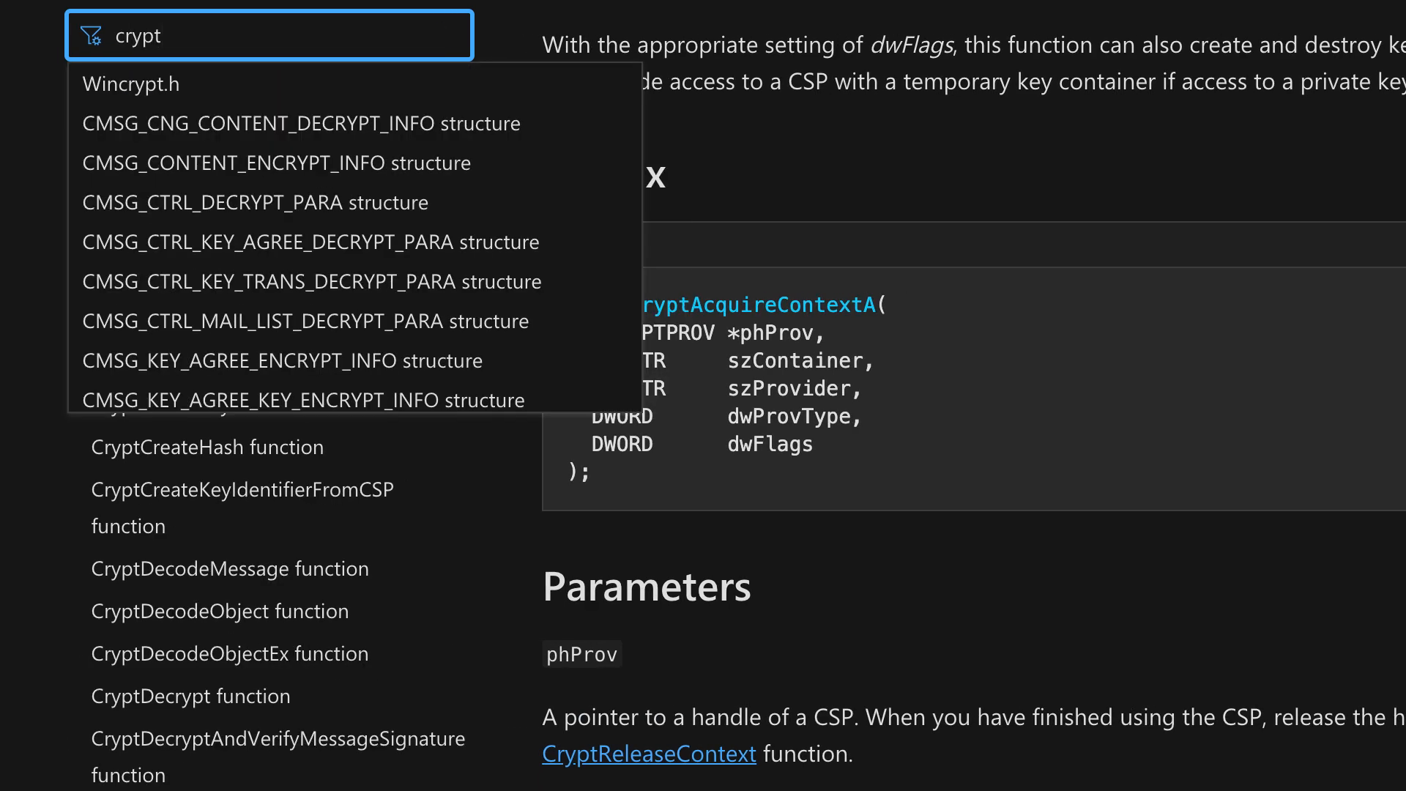
pyautogui.write('createhash')
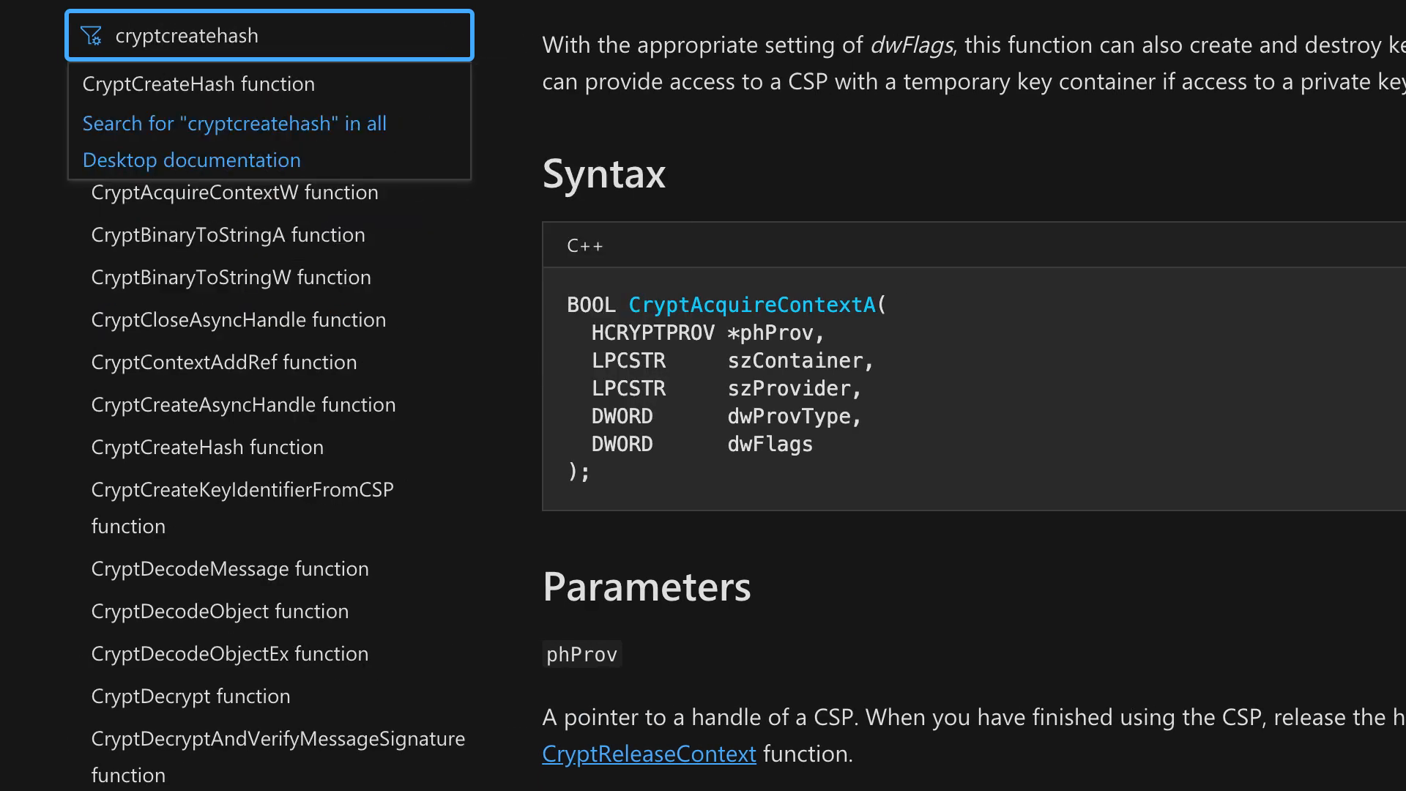
pyautogui.click(185, 92)
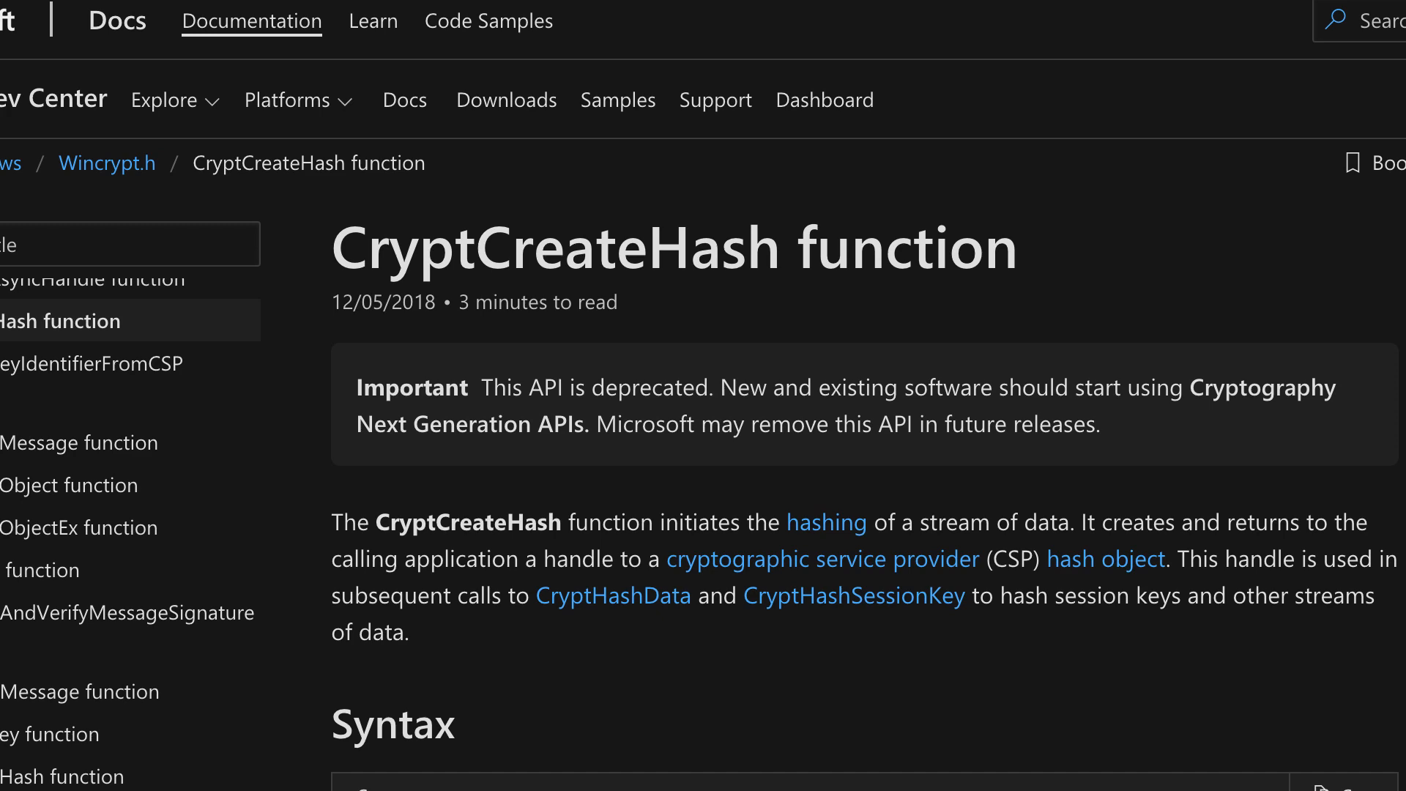
pyautogui.scroll(-7, 982, 433)
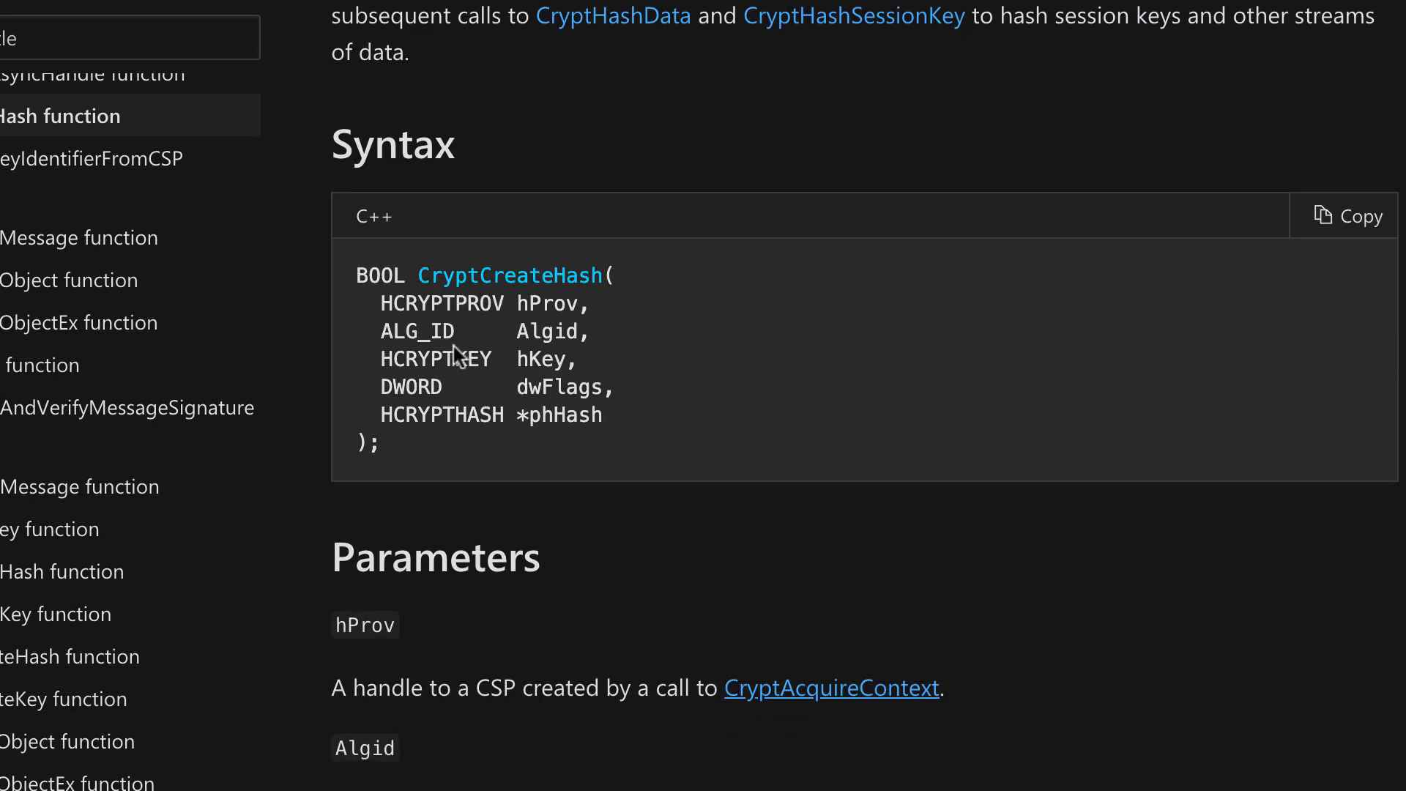
pyautogui.scroll(-4, 502, 417)
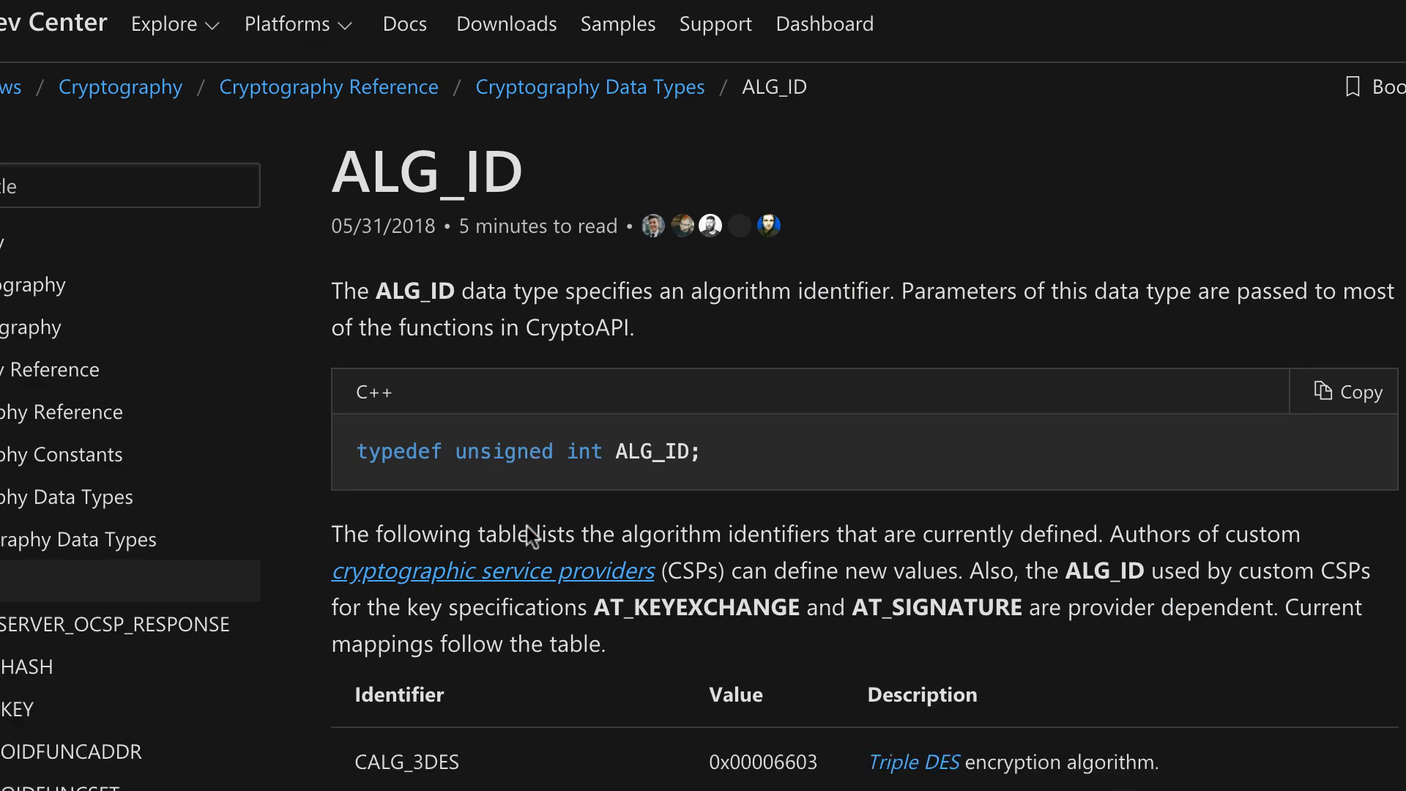
# Look through the ALG_ID table of algorithm identifiers for the value passed as Algid to CryptCreateHash.
pyautogui.scroll(-7, 526, 527)
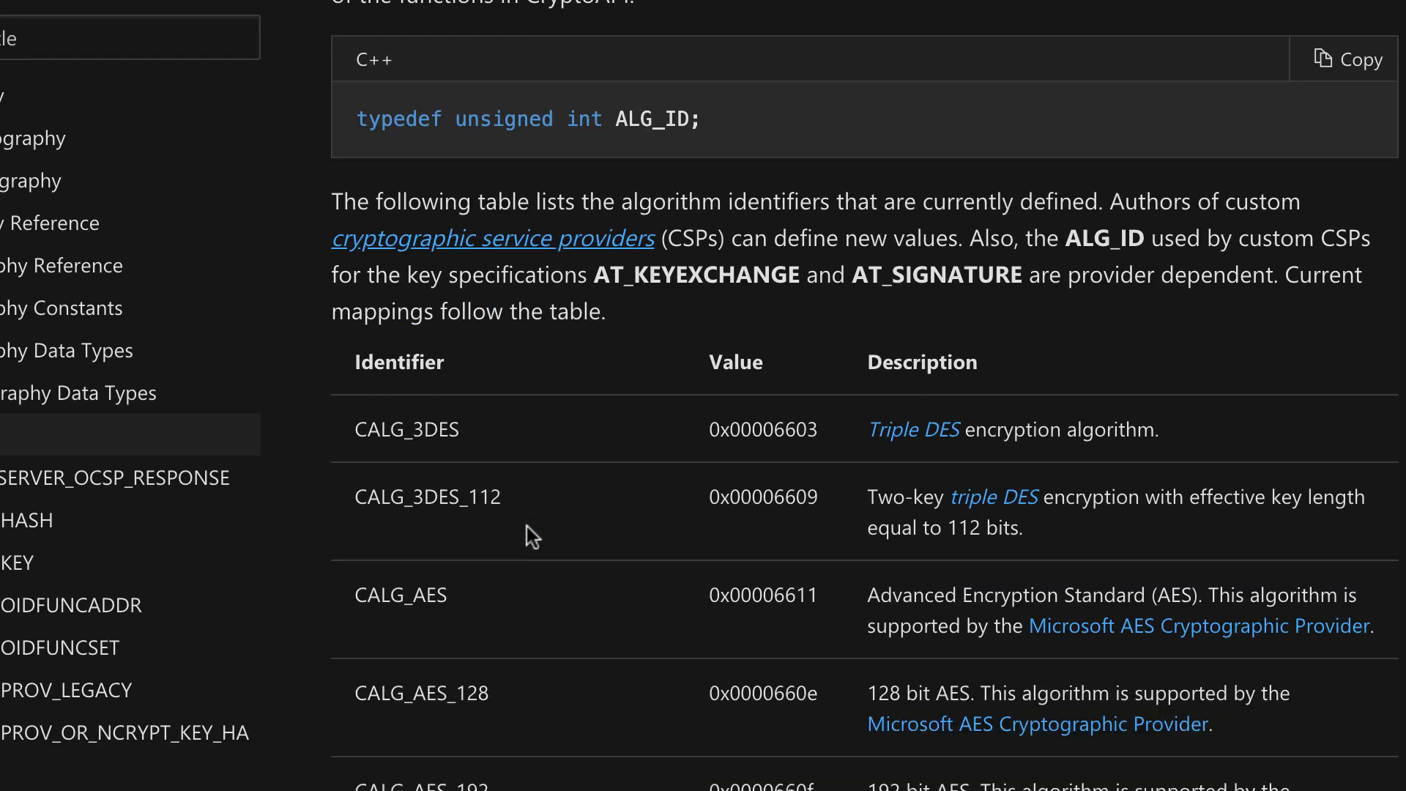
pyautogui.scroll(-10, 527, 526)
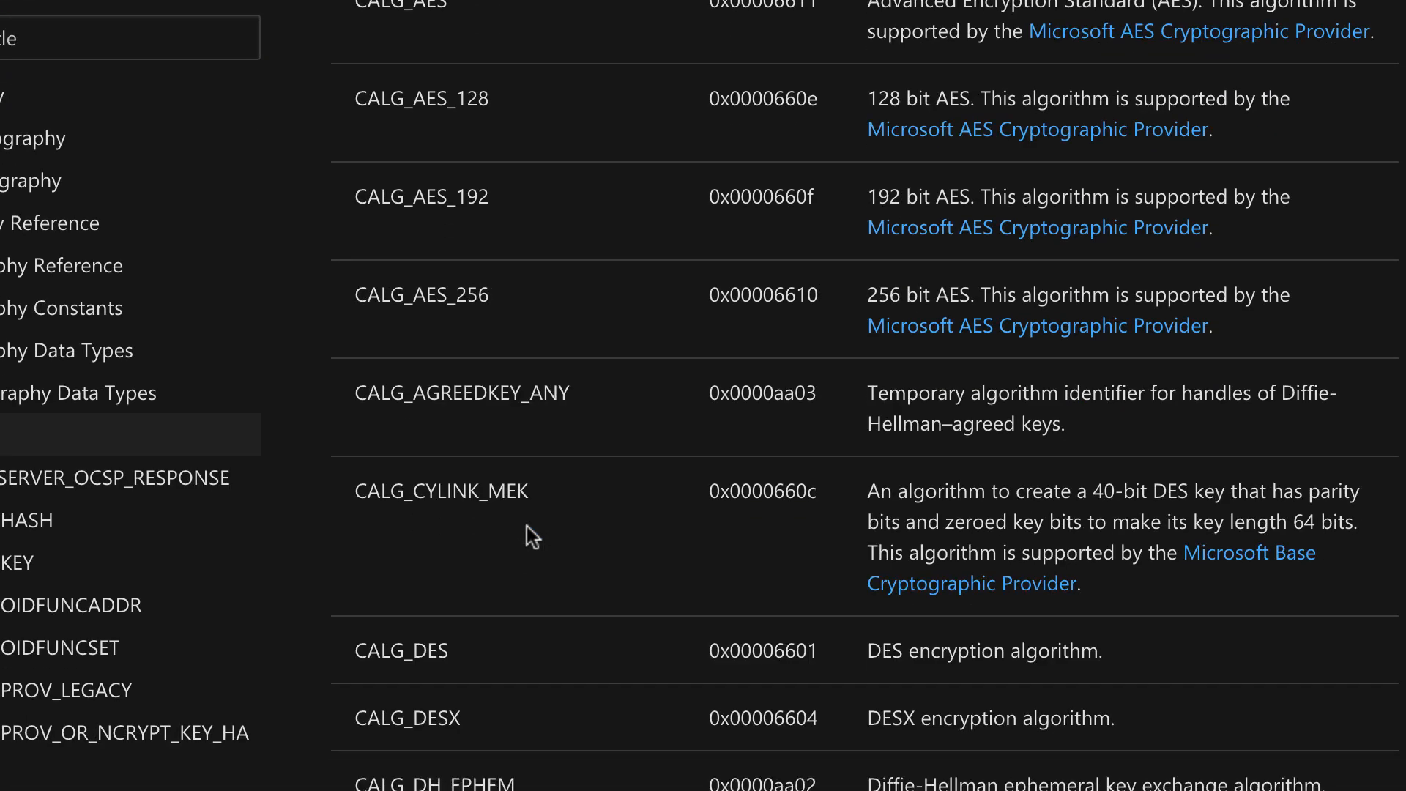
pyautogui.scroll(-12, 527, 526)
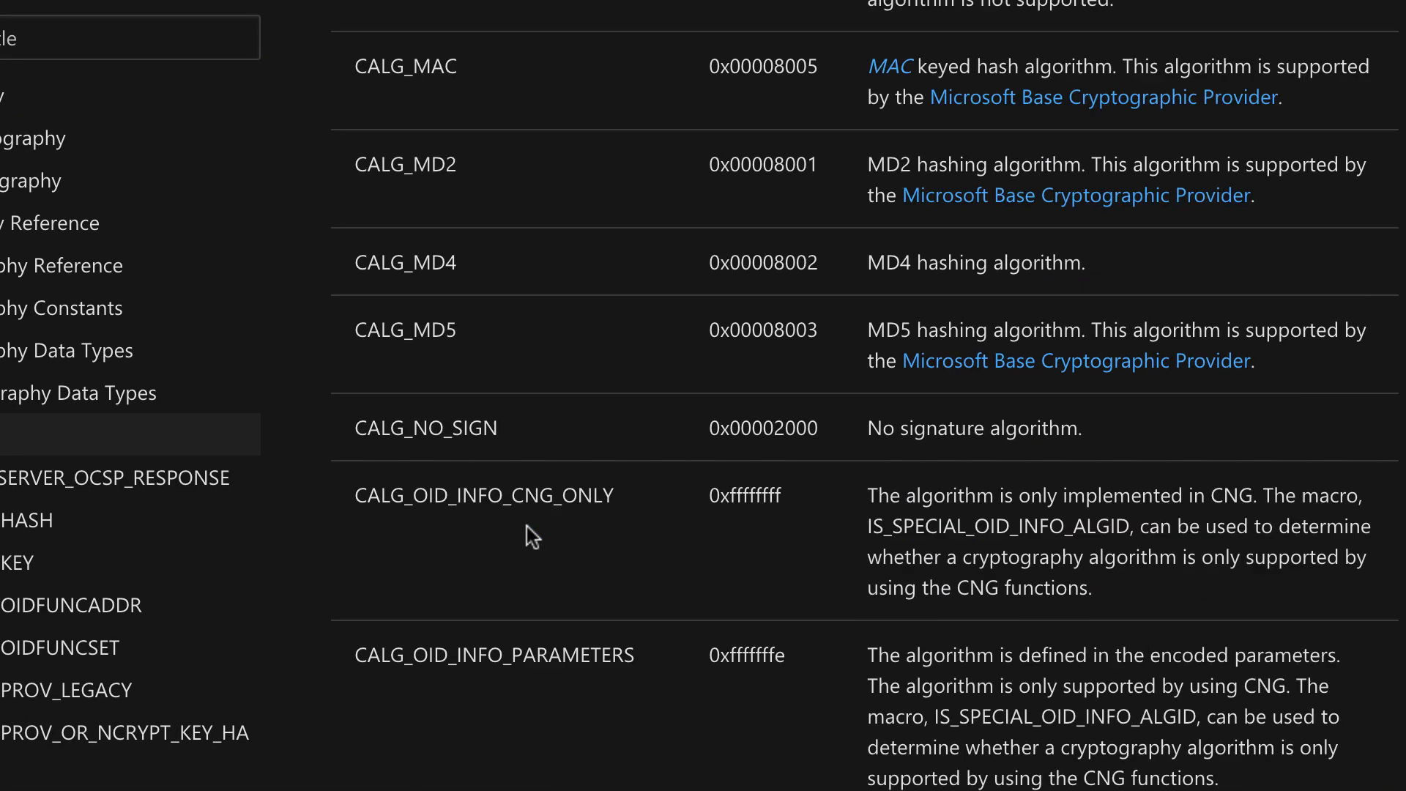
pyautogui.scroll(2, 525, 526)
pyautogui.scroll(-8, 509, 434)
pyautogui.scroll(-12, 507, 434)
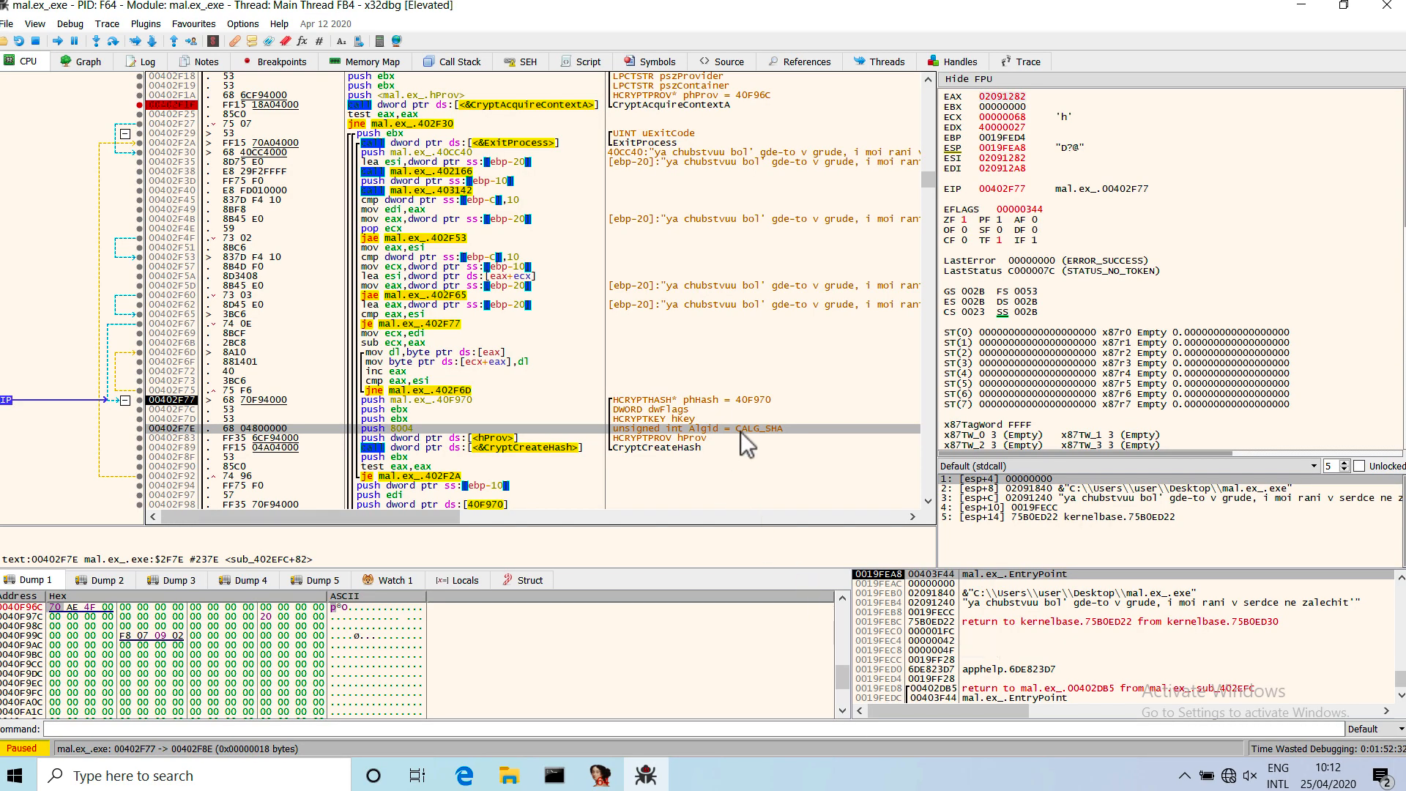
# In x32dbg, examine the CryptCreateHash arguments pushed from 00402F77 and the CryptHashData and CryptDeriveKey calls below them.
pyautogui.scroll(-1, 530, 440)
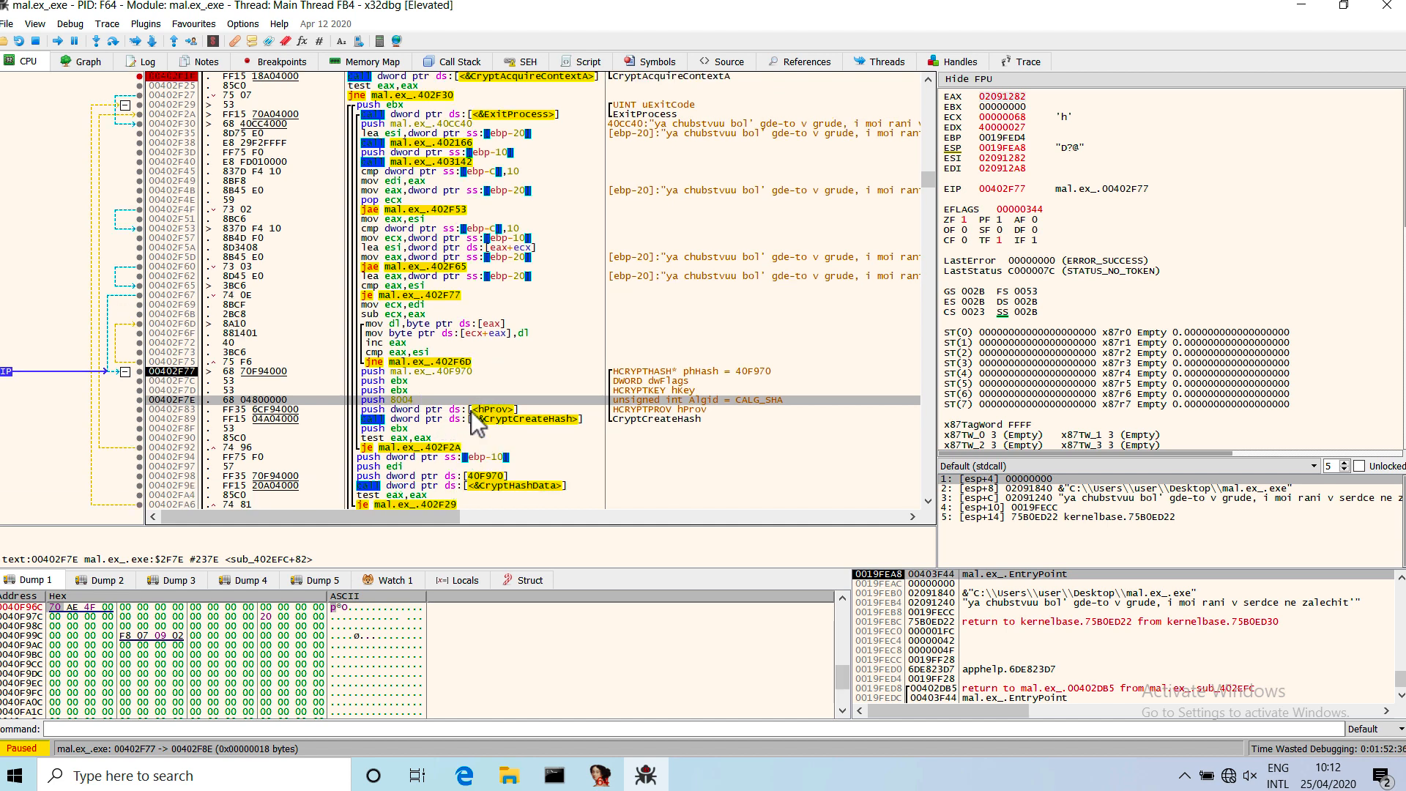
pyautogui.moveTo(461, 420)
pyautogui.scroll(-1, 459, 409)
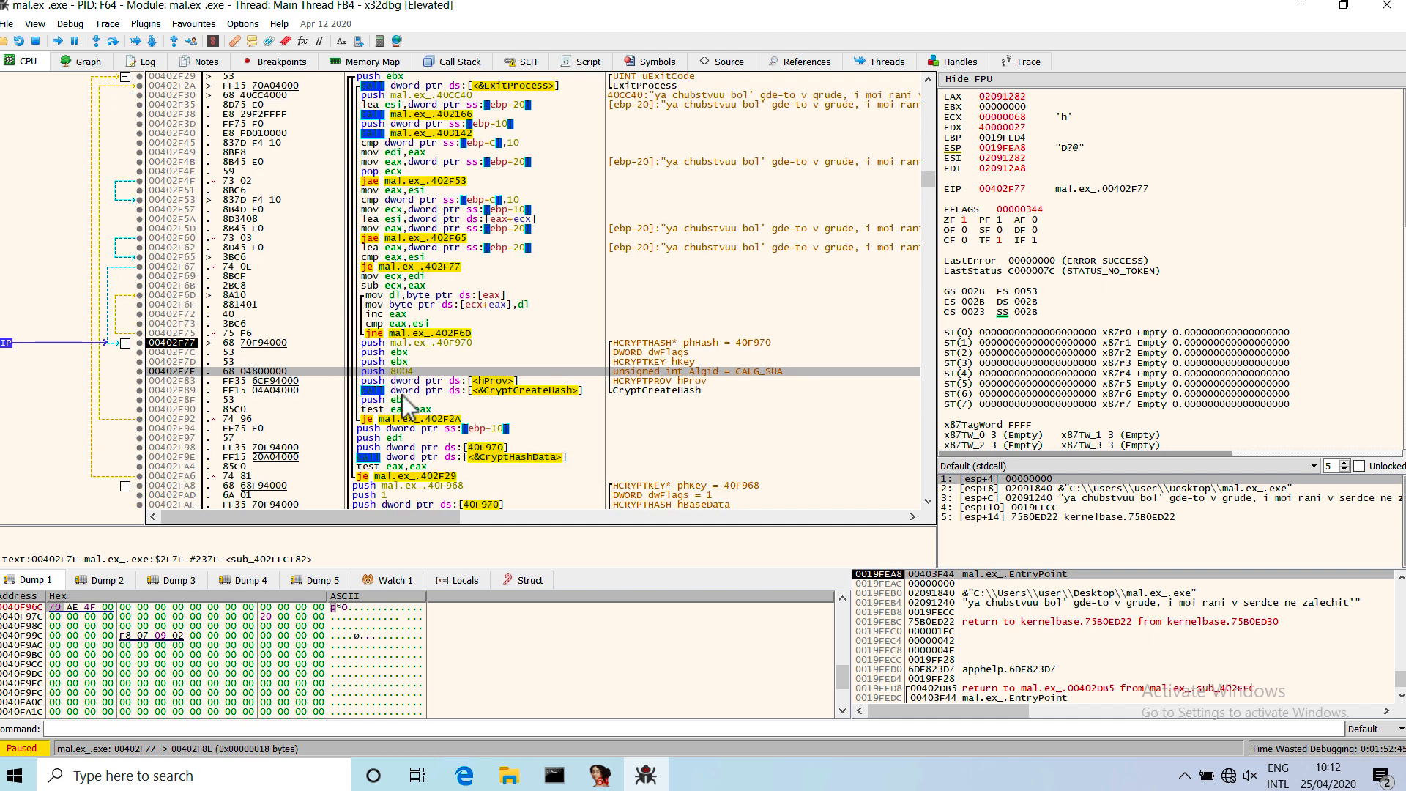
pyautogui.click(161, 341)
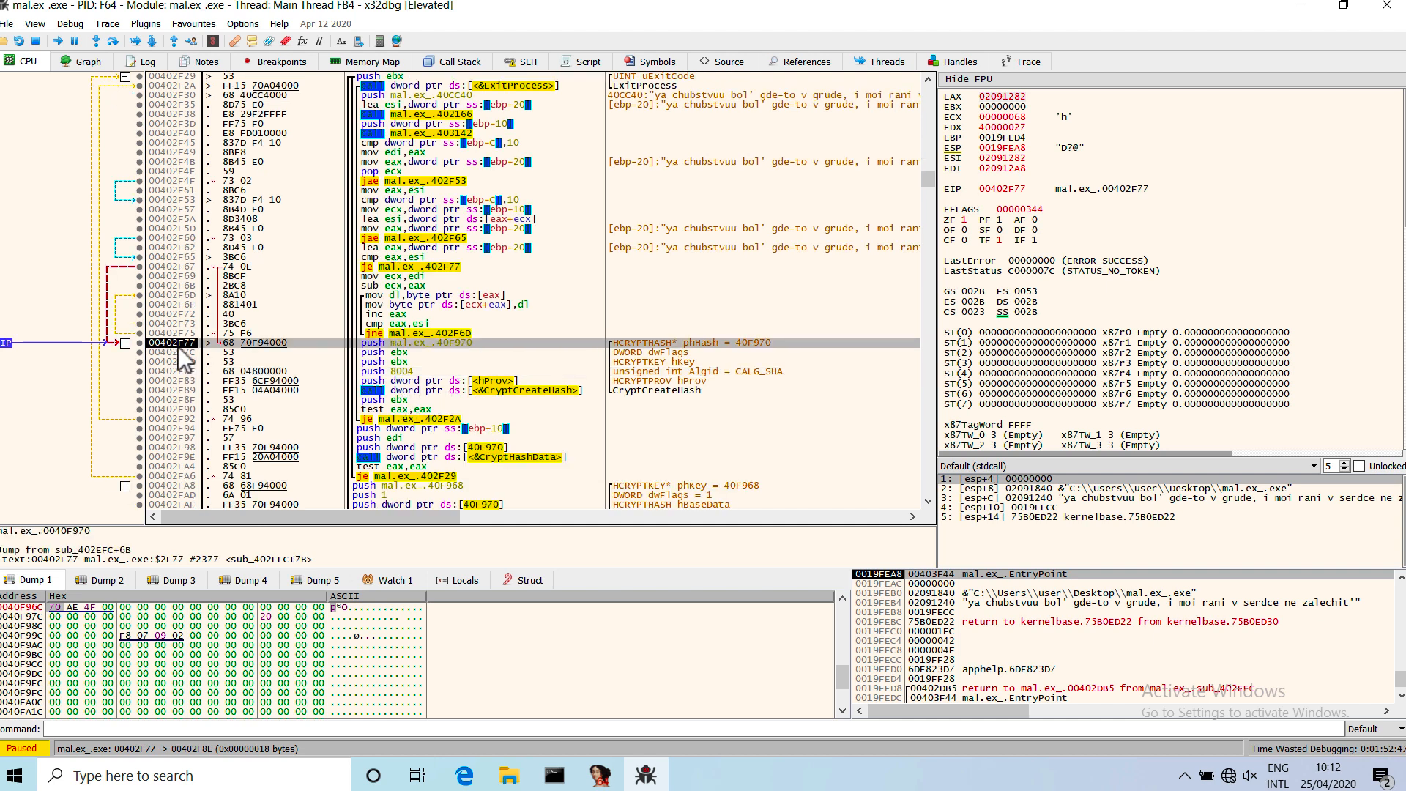
pyautogui.scroll(-1, 393, 309)
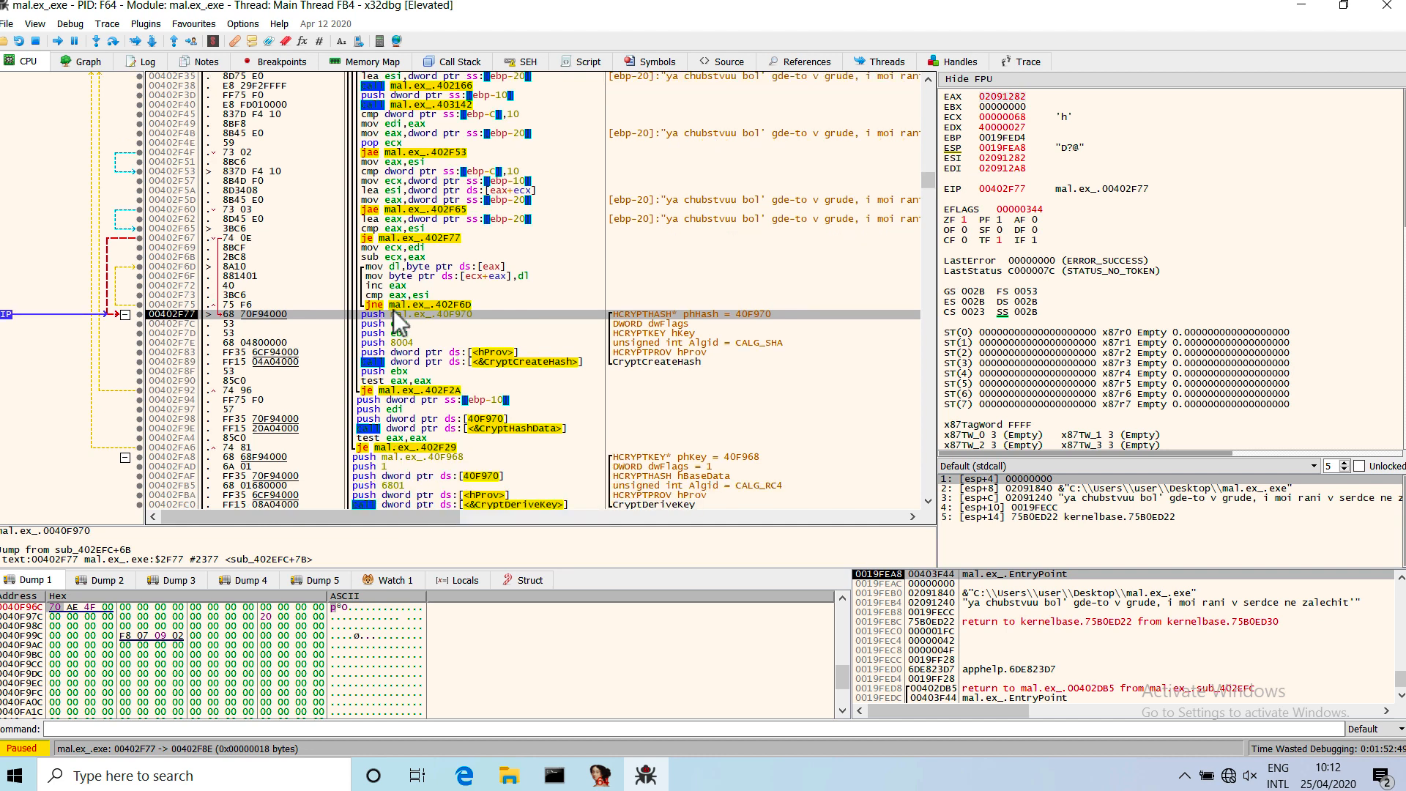
pyautogui.scroll(-1, 409, 359)
pyautogui.scroll(-1, 408, 289)
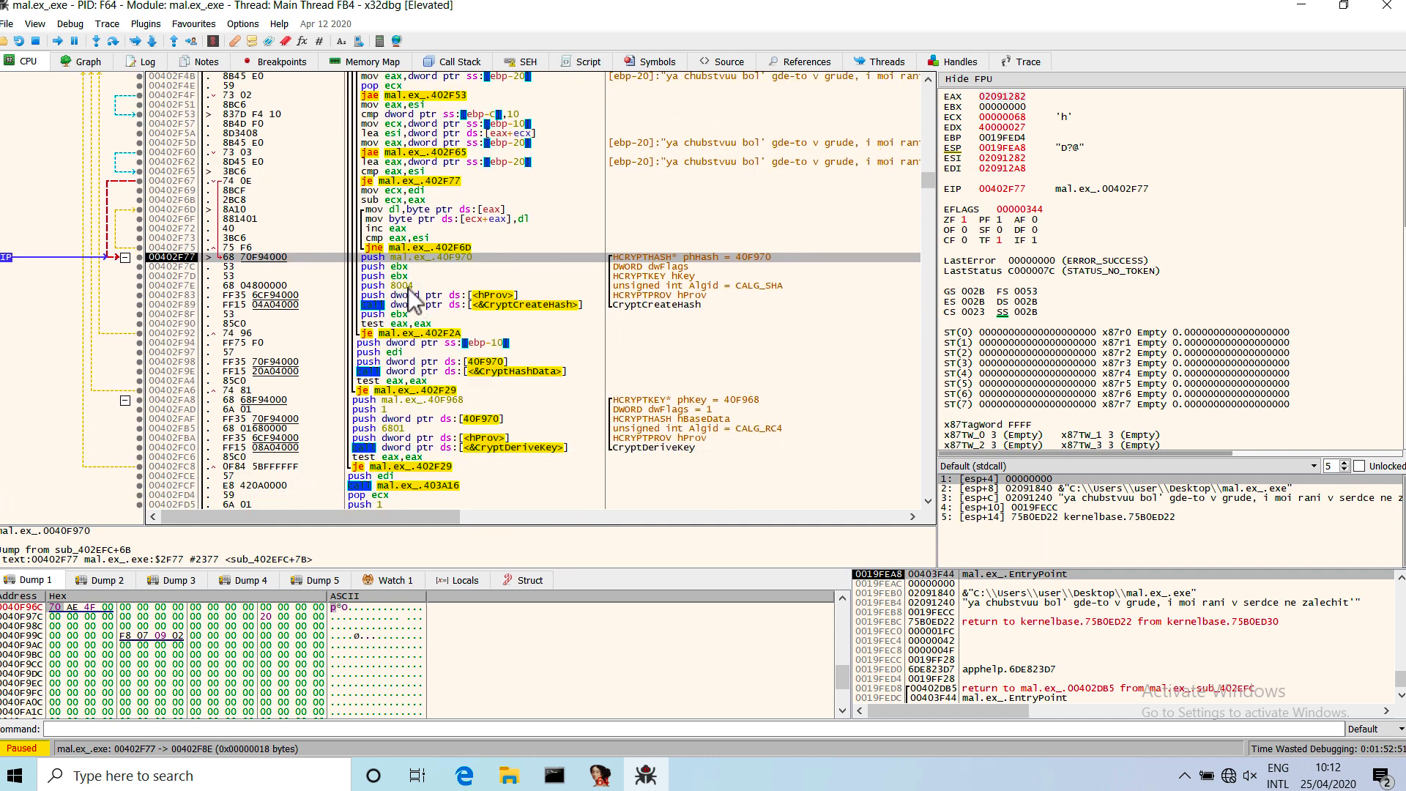
# Step over the argument pushes, the CryptCreateHash call and its return value check until execution reaches 00402F94.
pyautogui.click(114, 40)
pyautogui.click(115, 39)
pyautogui.click(114, 39)
pyautogui.click(115, 40)
pyautogui.click(115, 40)
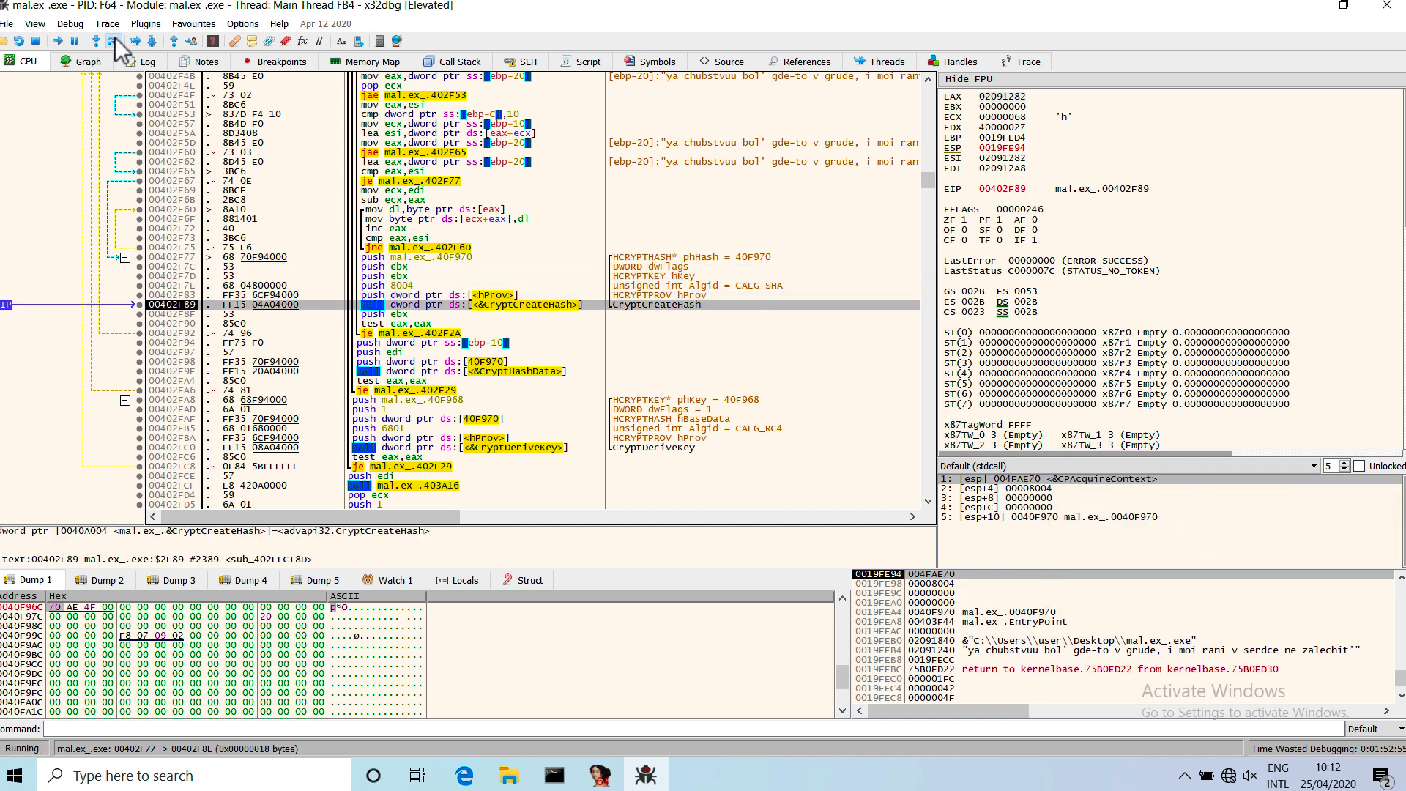
pyautogui.click(114, 40)
pyautogui.click(115, 40)
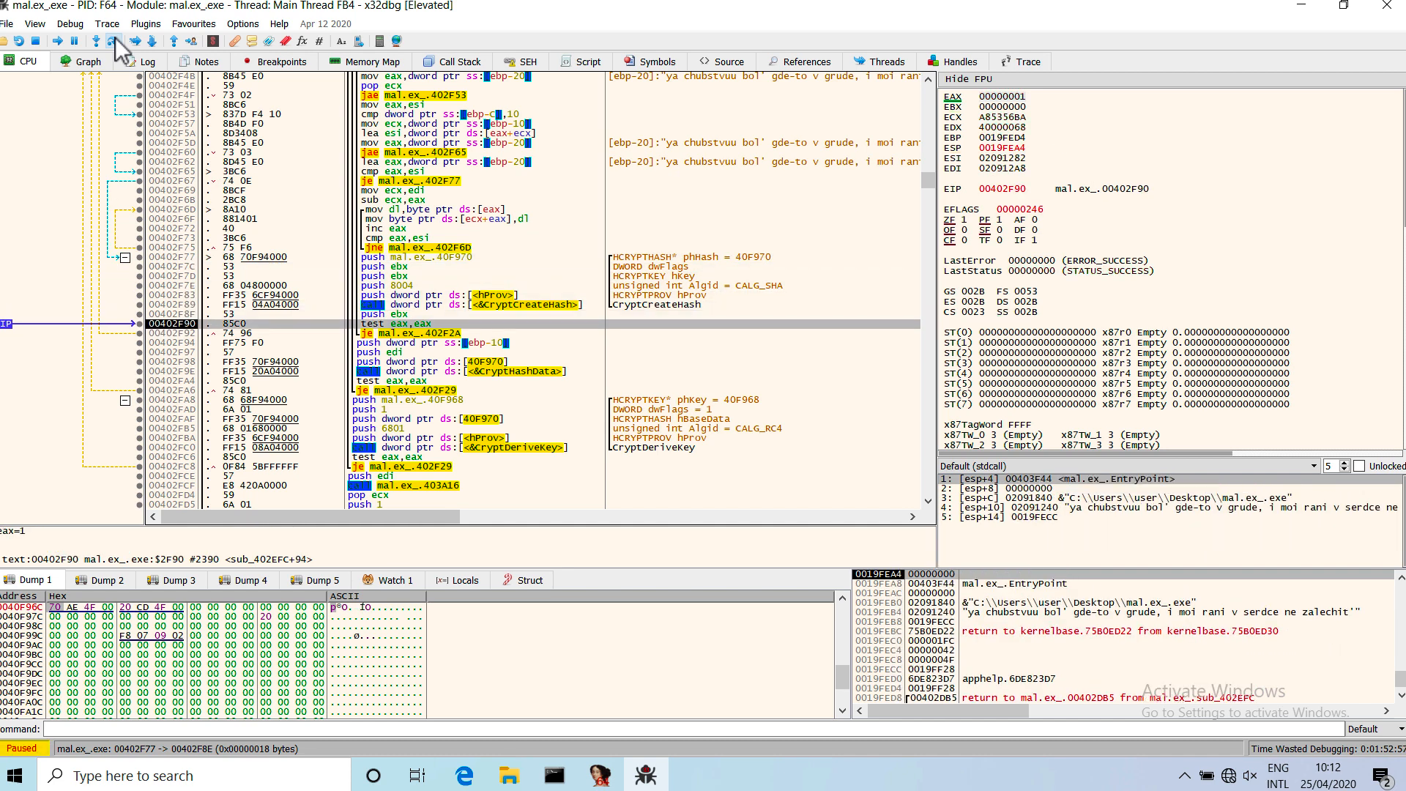
pyautogui.click(116, 37)
pyautogui.click(116, 38)
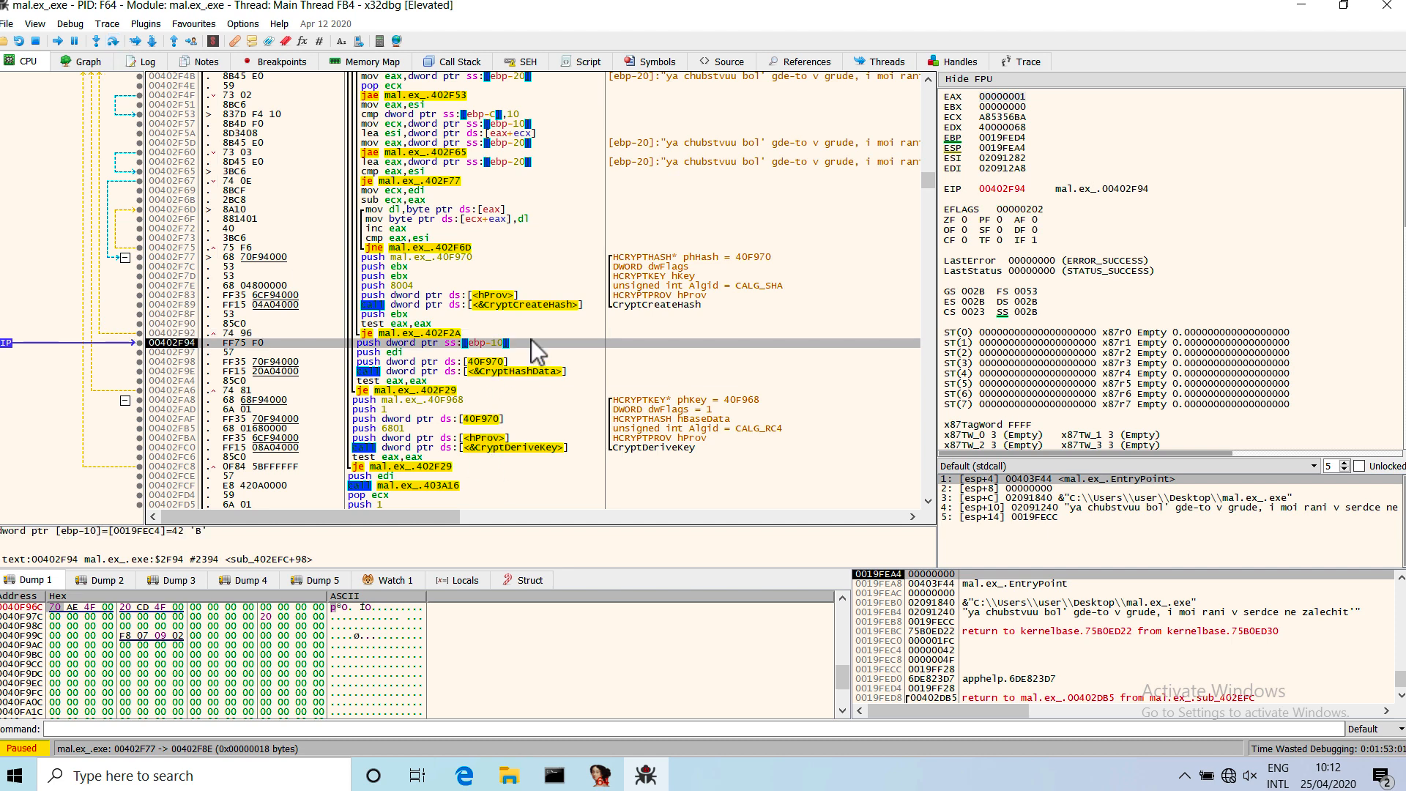
# Try to look up CryptHashData online from its call at 00402F9E, and close the browser with all its tabs.
pyautogui.moveTo(531, 341); pyautogui.dragTo(533, 375)
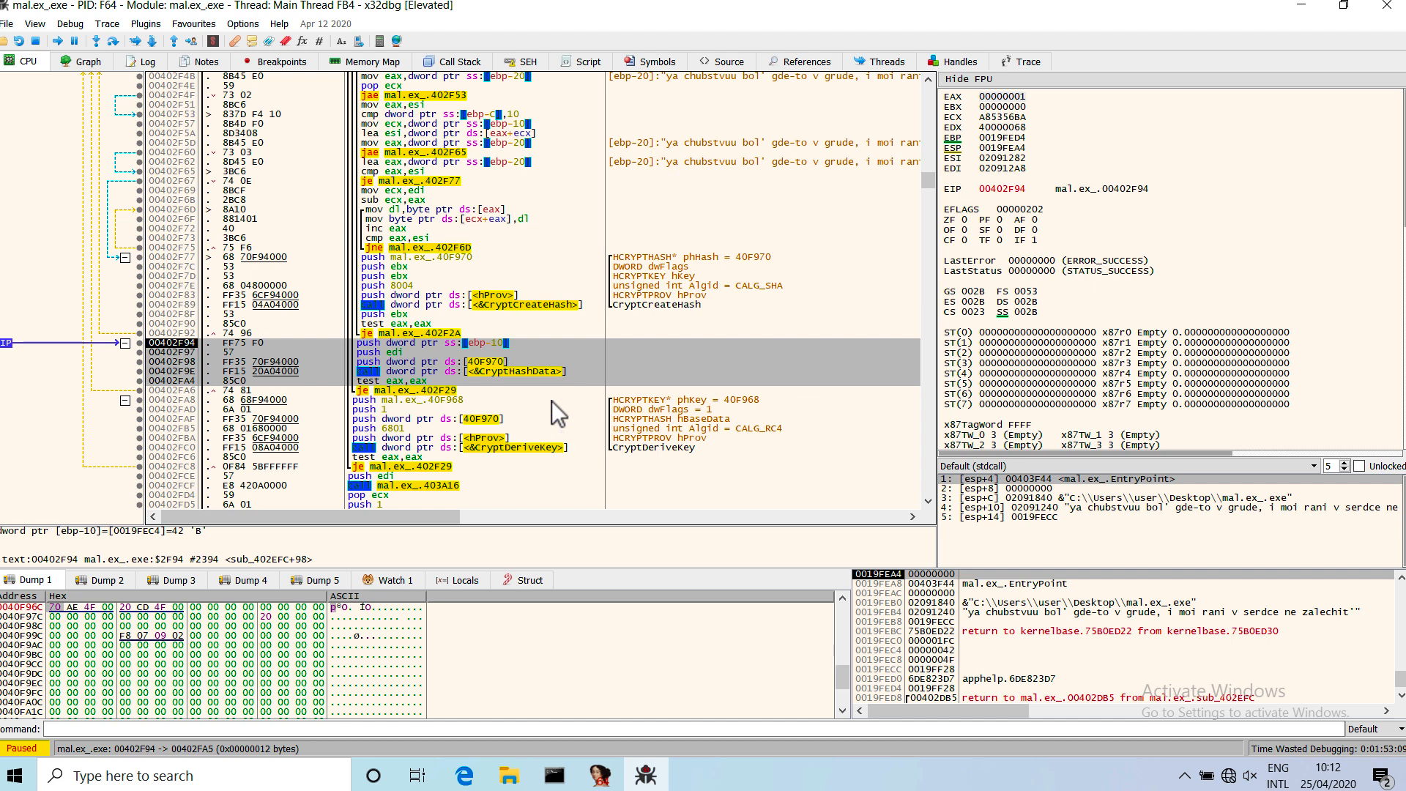
pyautogui.click(521, 371)
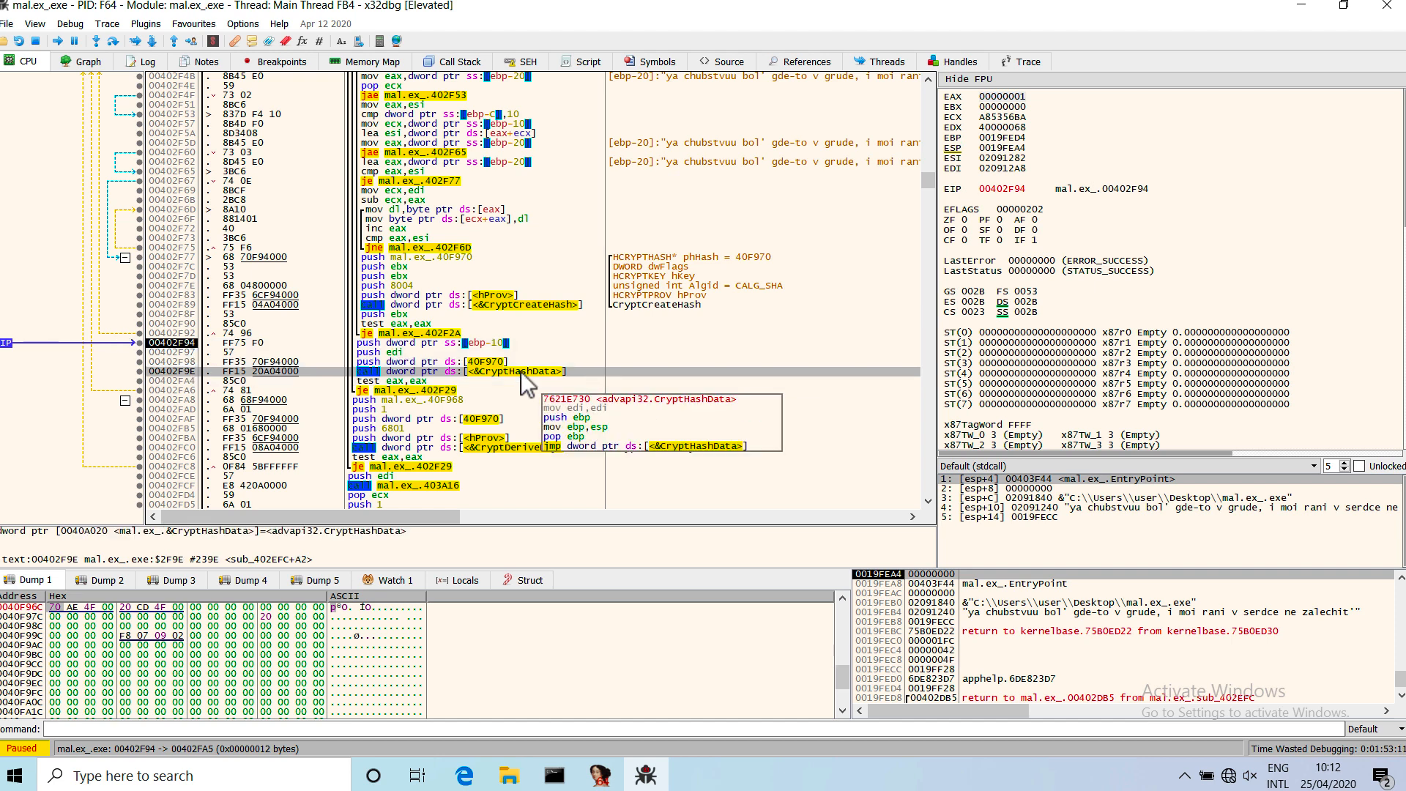
pyautogui.rightClick(522, 372)
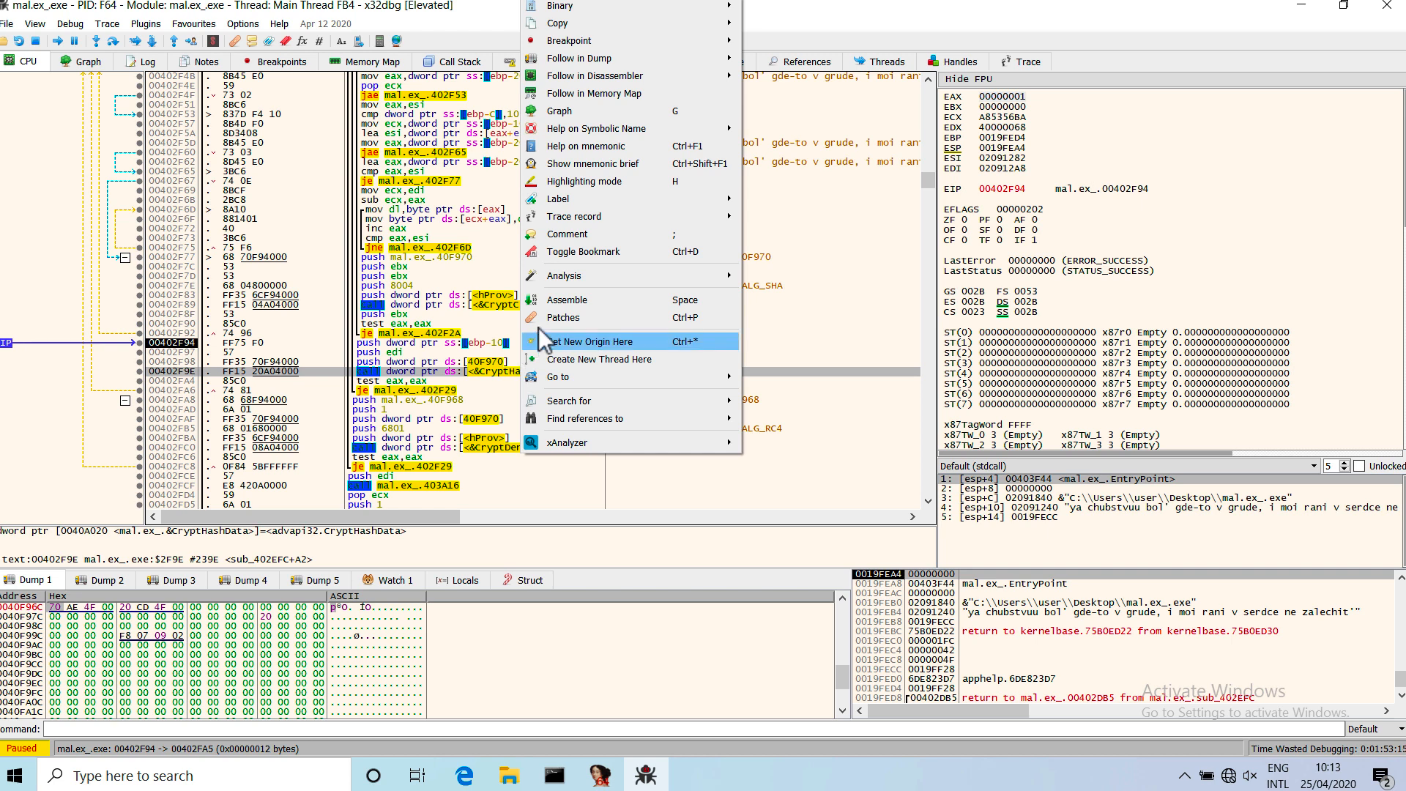
pyautogui.moveTo(627, 133)
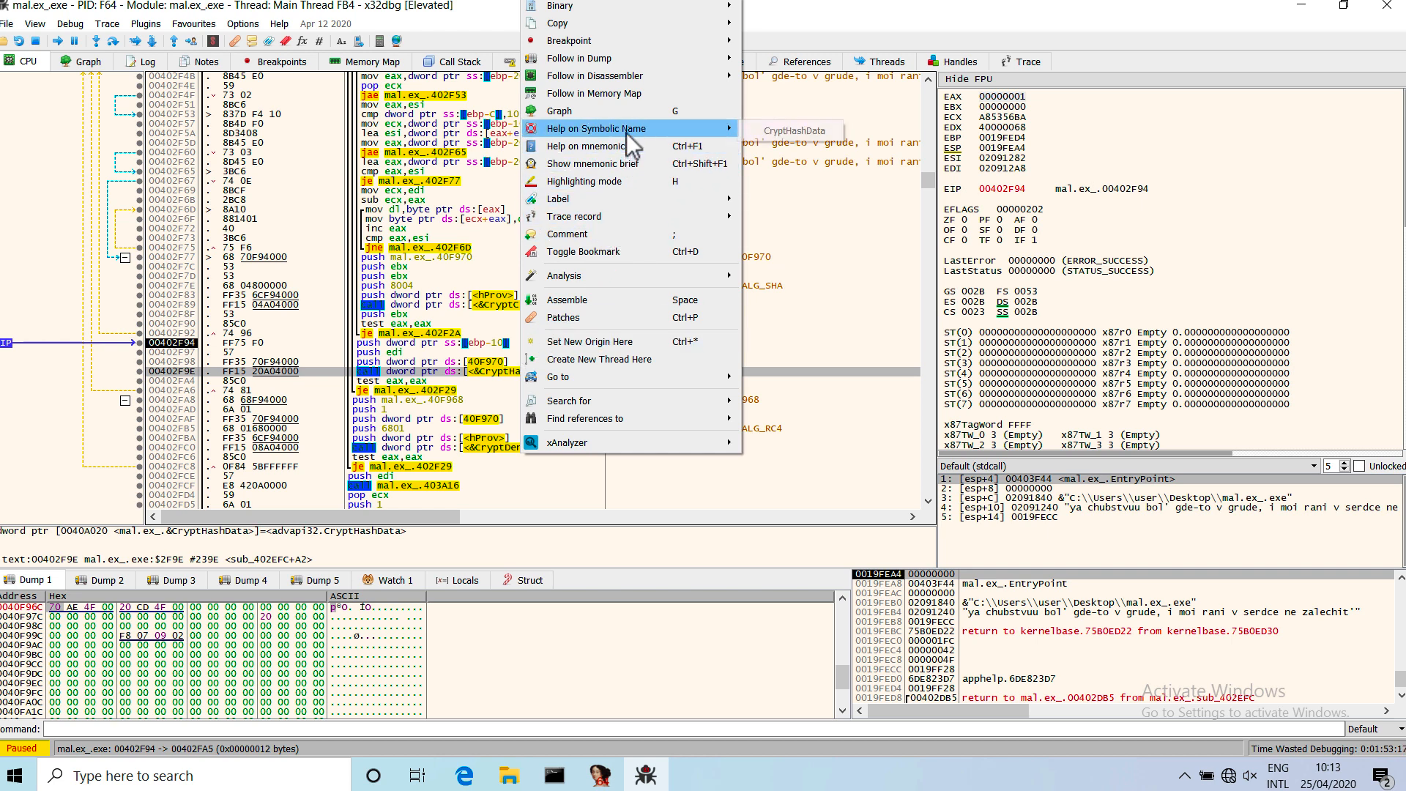
pyautogui.click(781, 133)
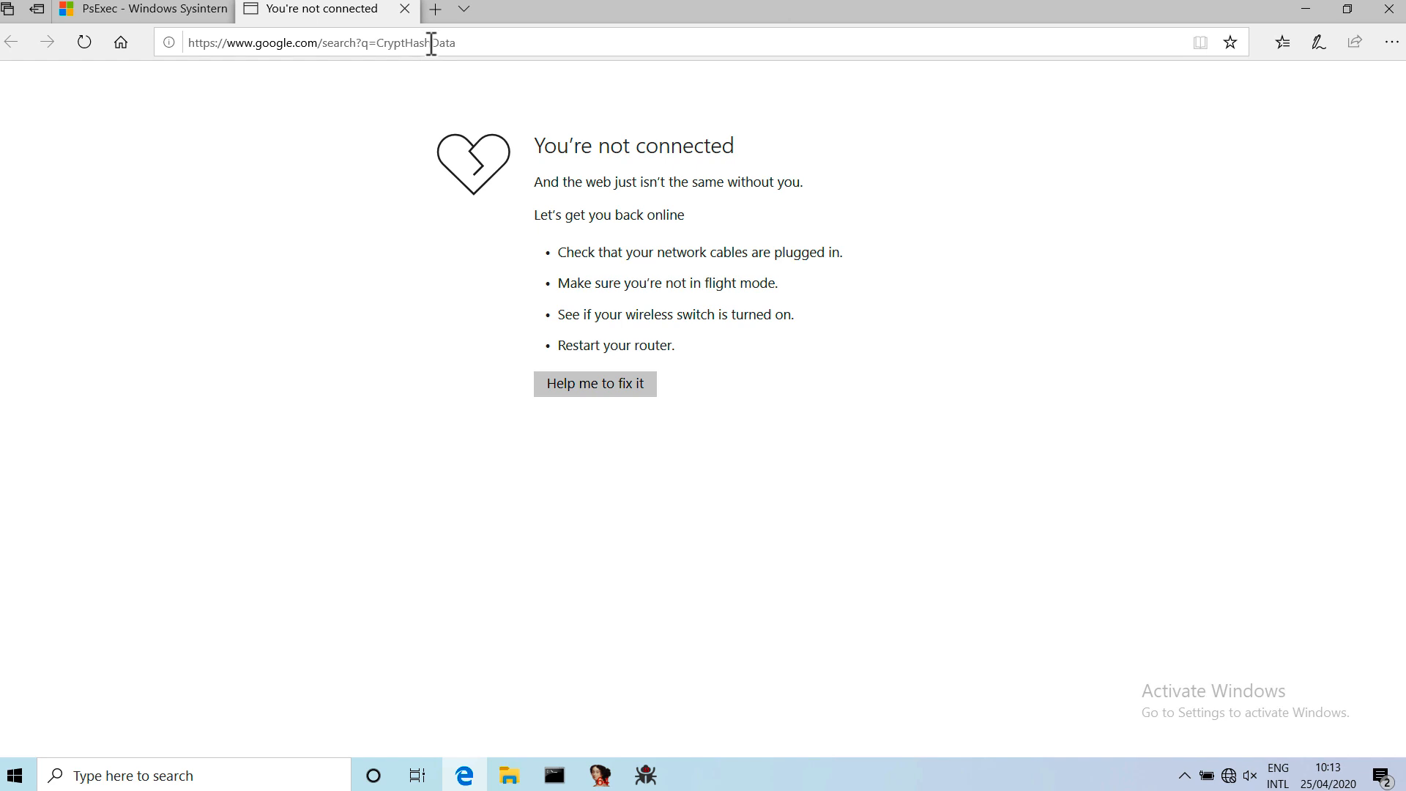
pyautogui.click(1396, 13)
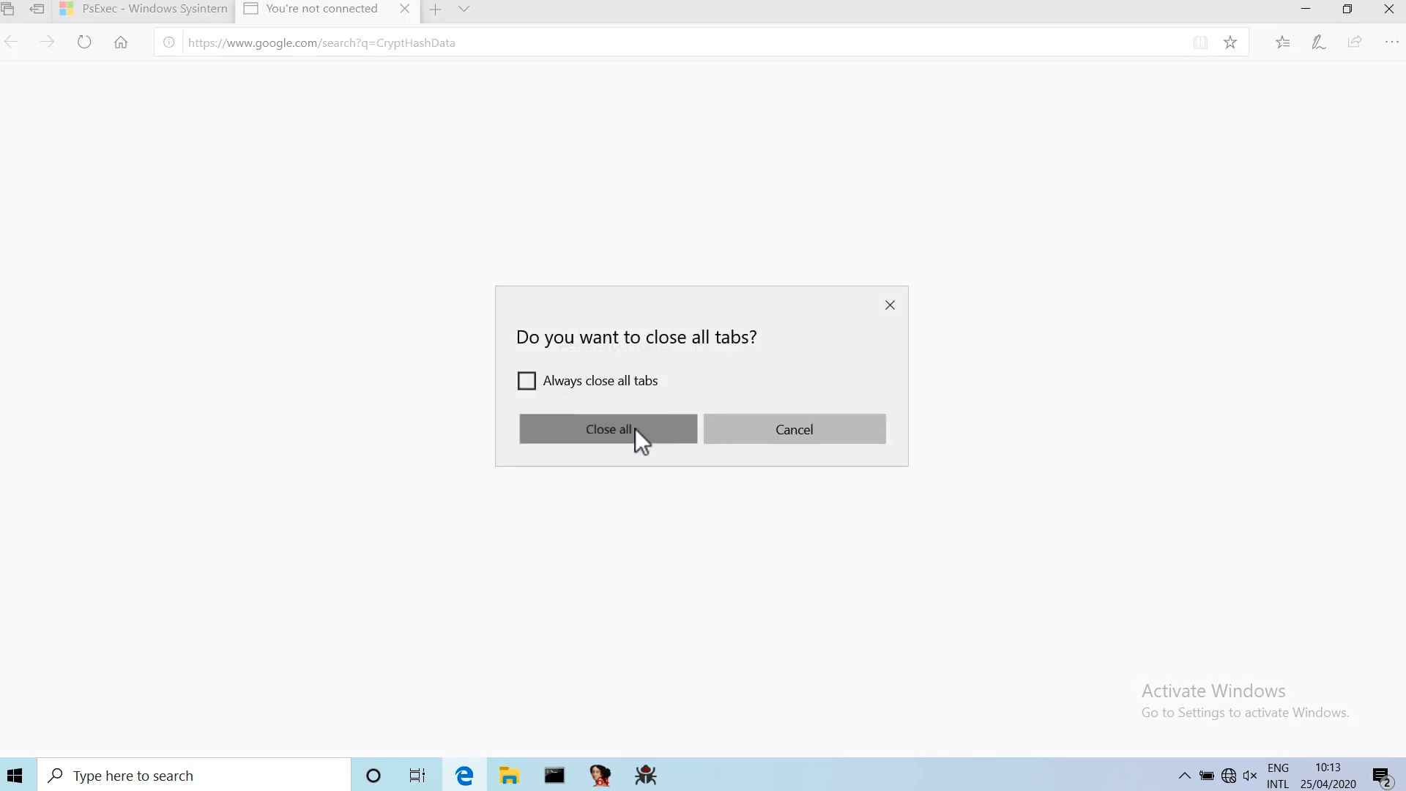
pyautogui.click(636, 428)
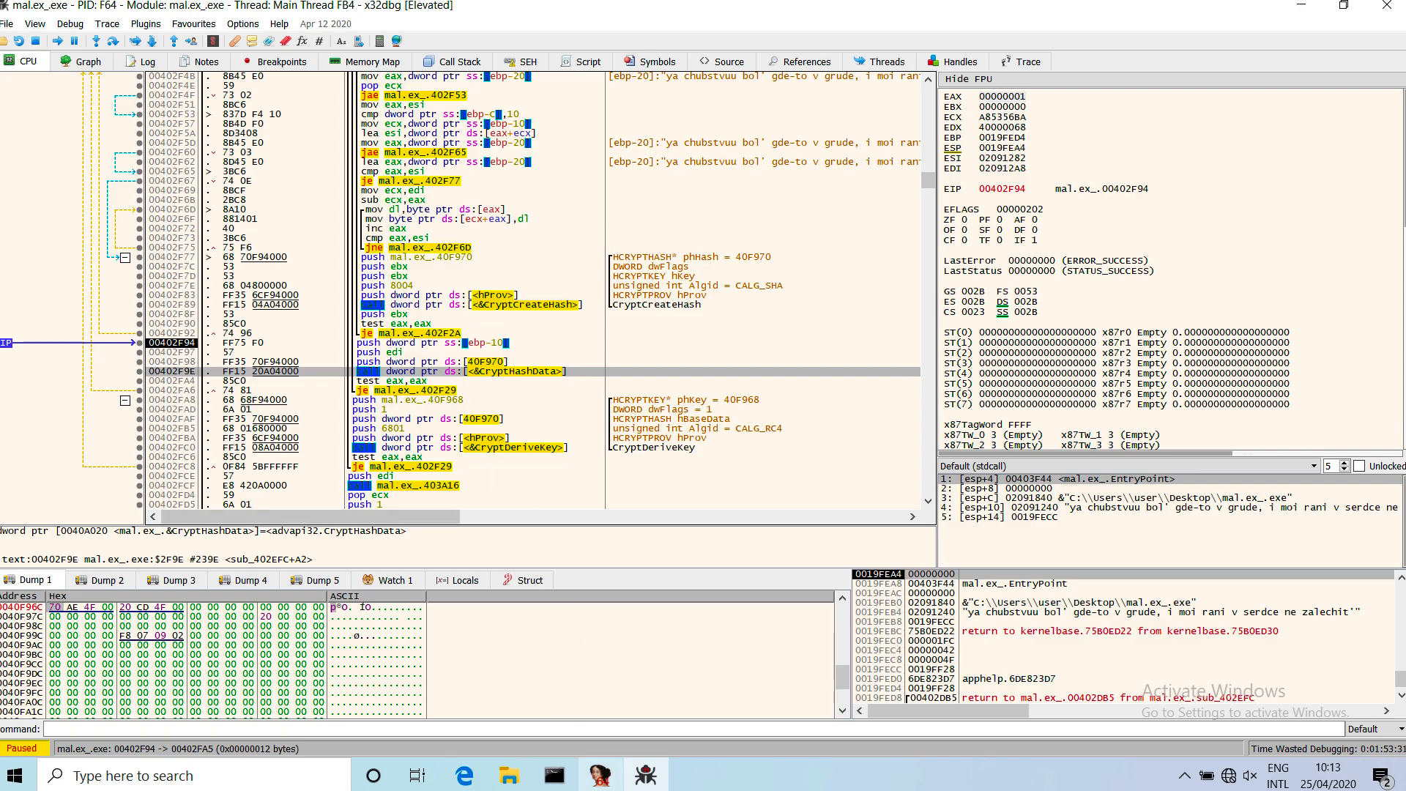
# Switch to the Microsoft Docs site and open the CryptHashData function reference at its syntax section.
pyautogui.moveTo(599, 775)
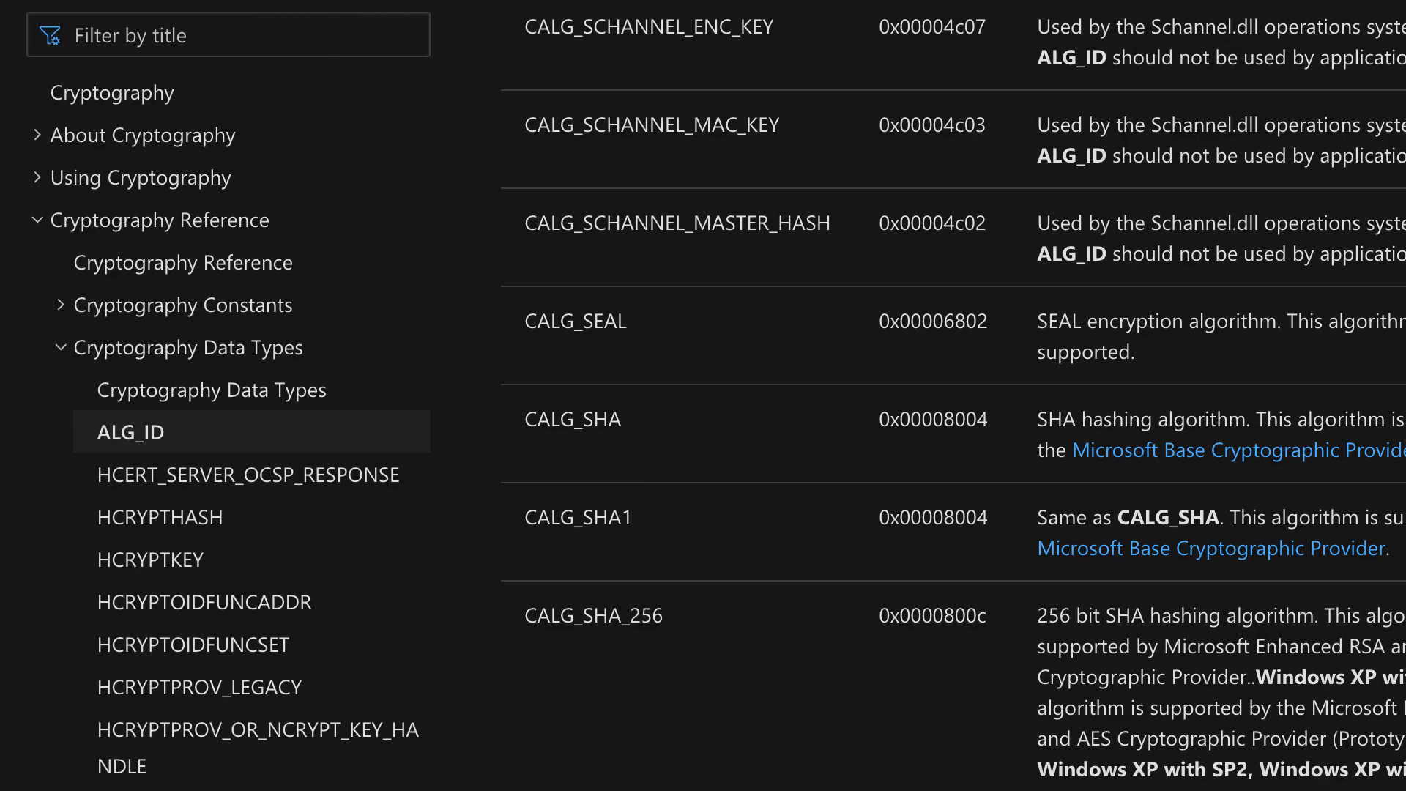
pyautogui.click(197, 36)
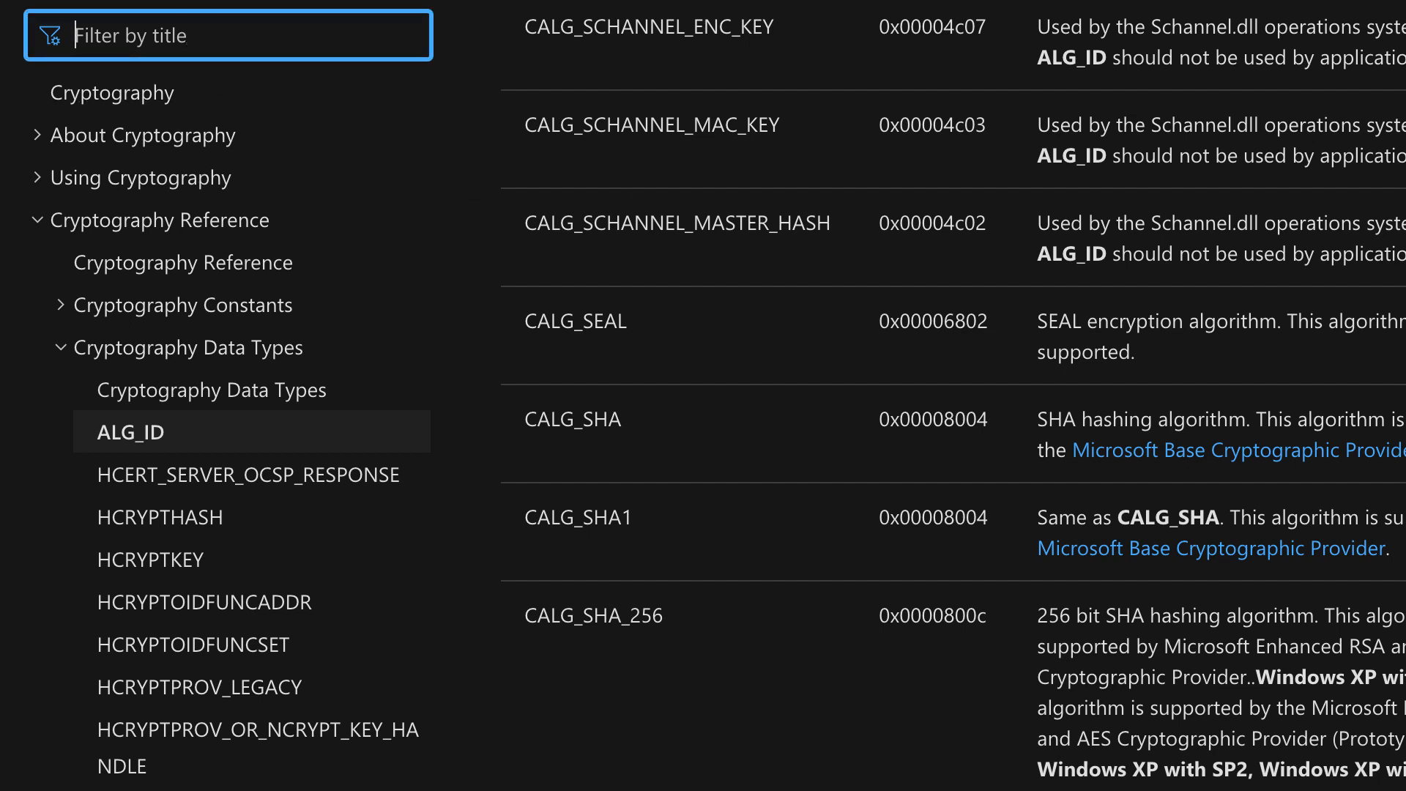
pyautogui.write('crypthashda')
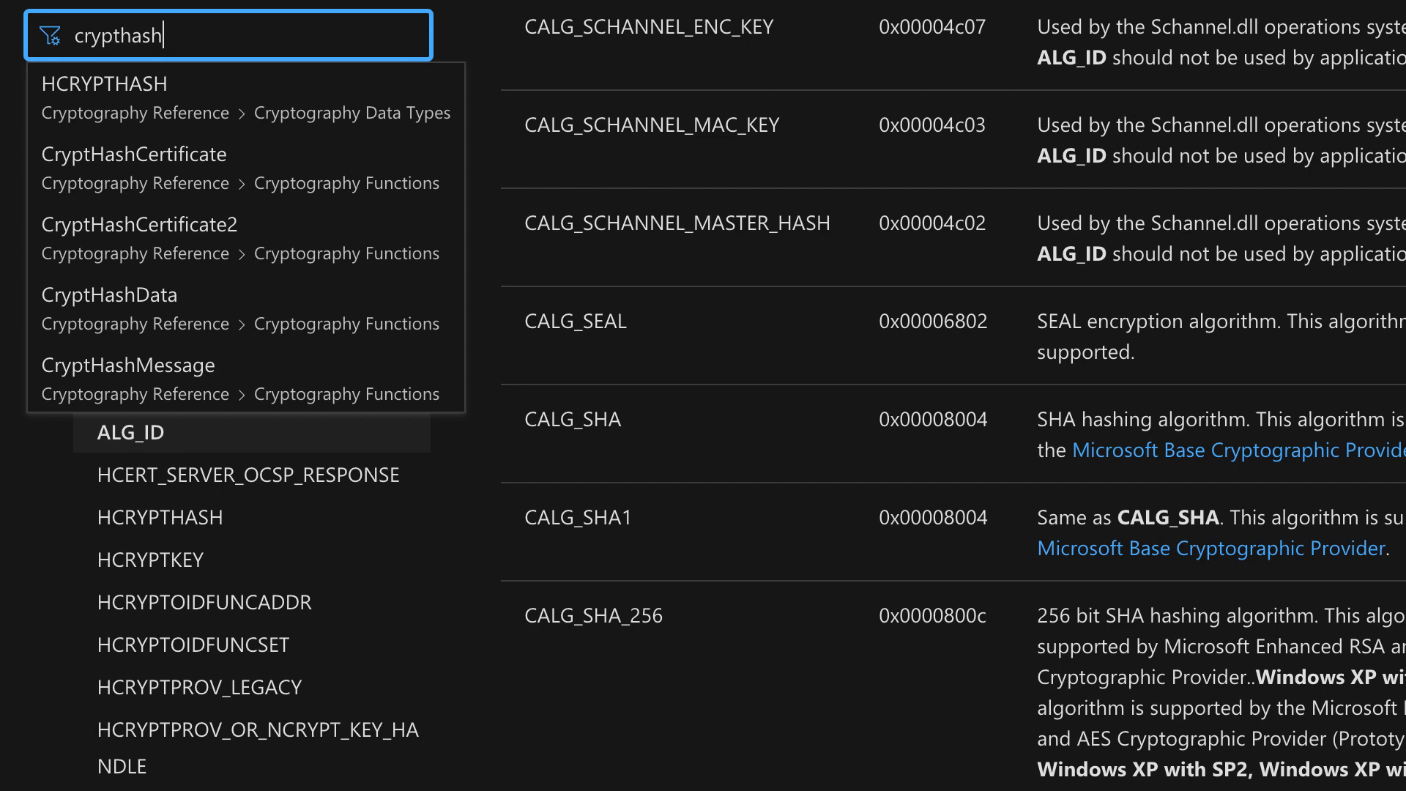
pyautogui.write('ta')
pyautogui.click(143, 85)
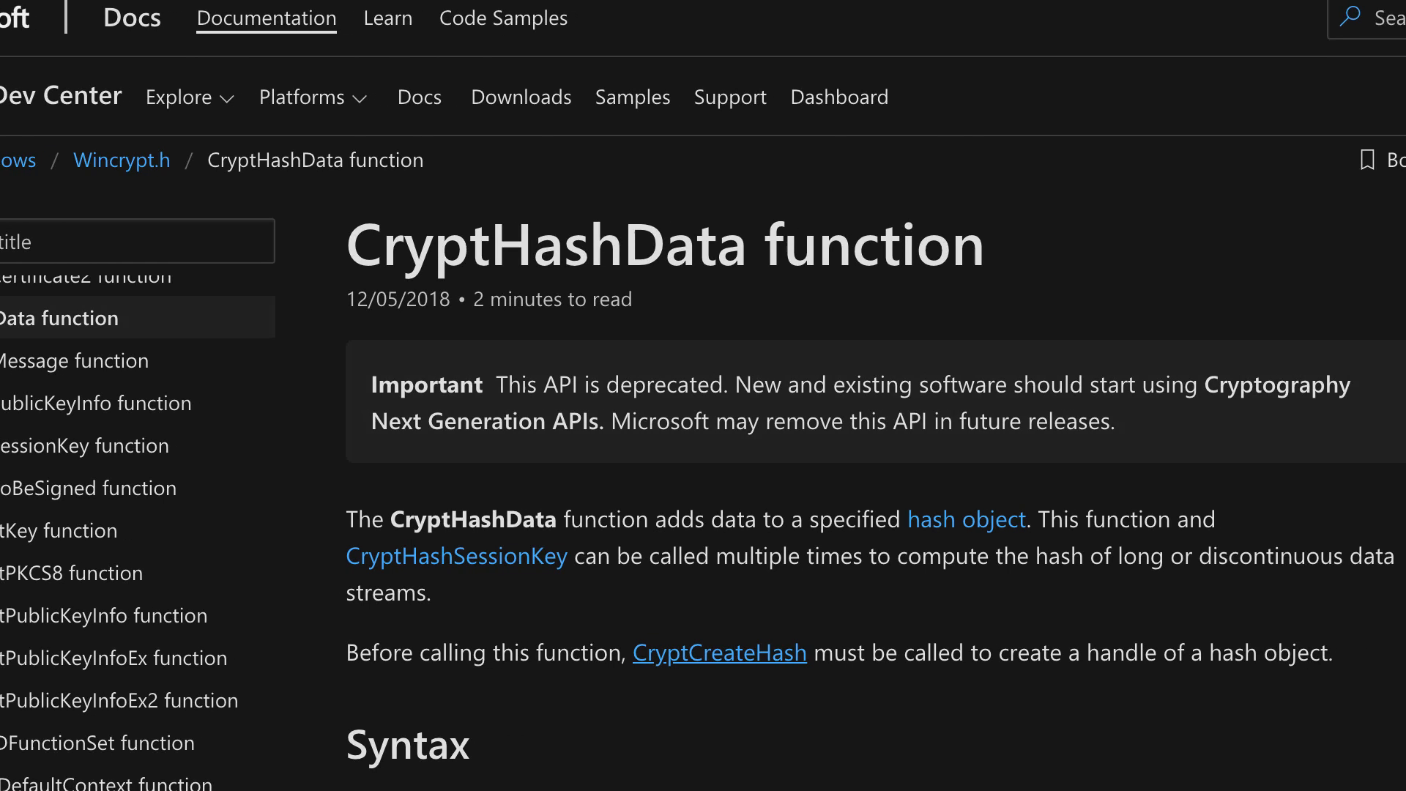
pyautogui.scroll(-5, 1108, 419)
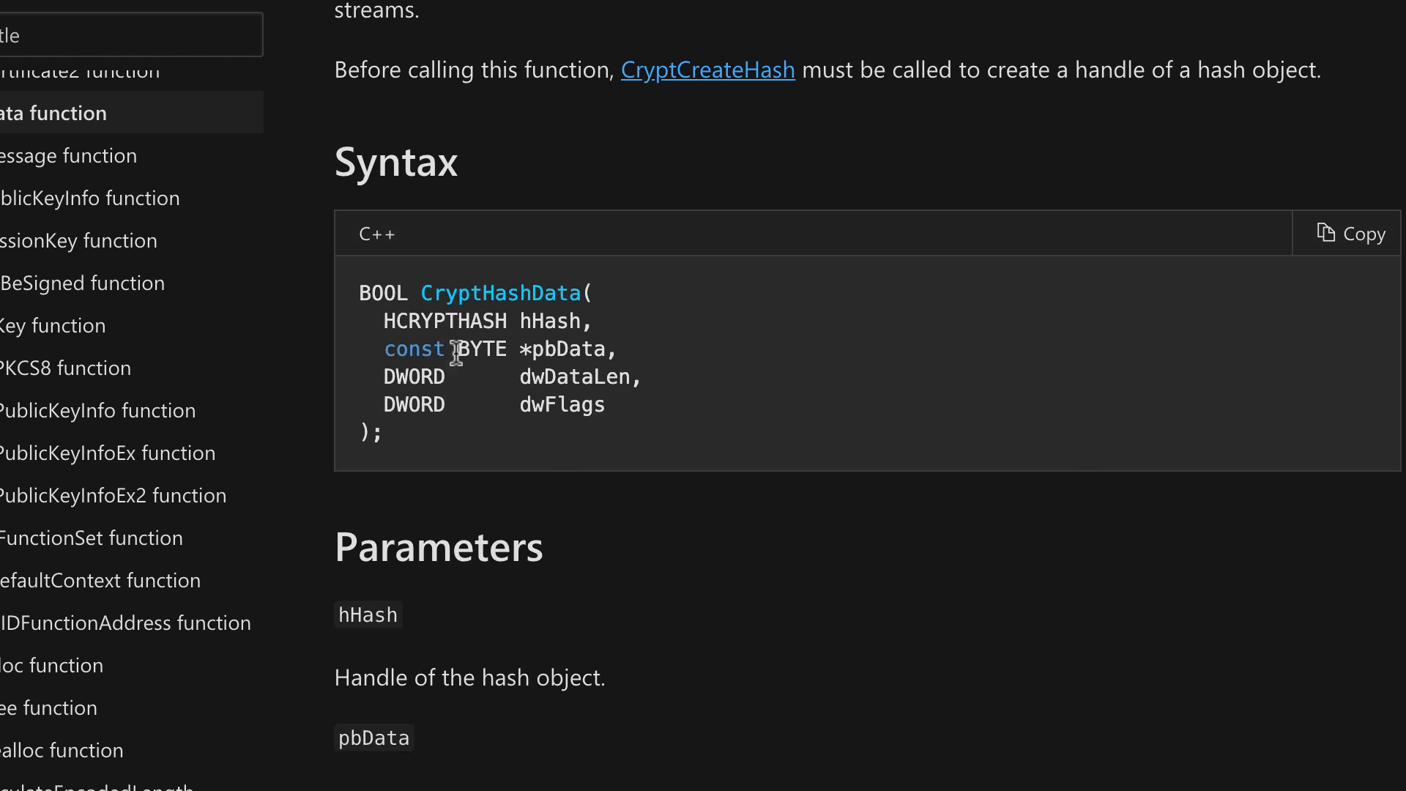
# Go through the CryptHashData arguments hHash, pbData, dwDataLen and dwFlags in the syntax block.
pyautogui.doubleClick(534, 320)
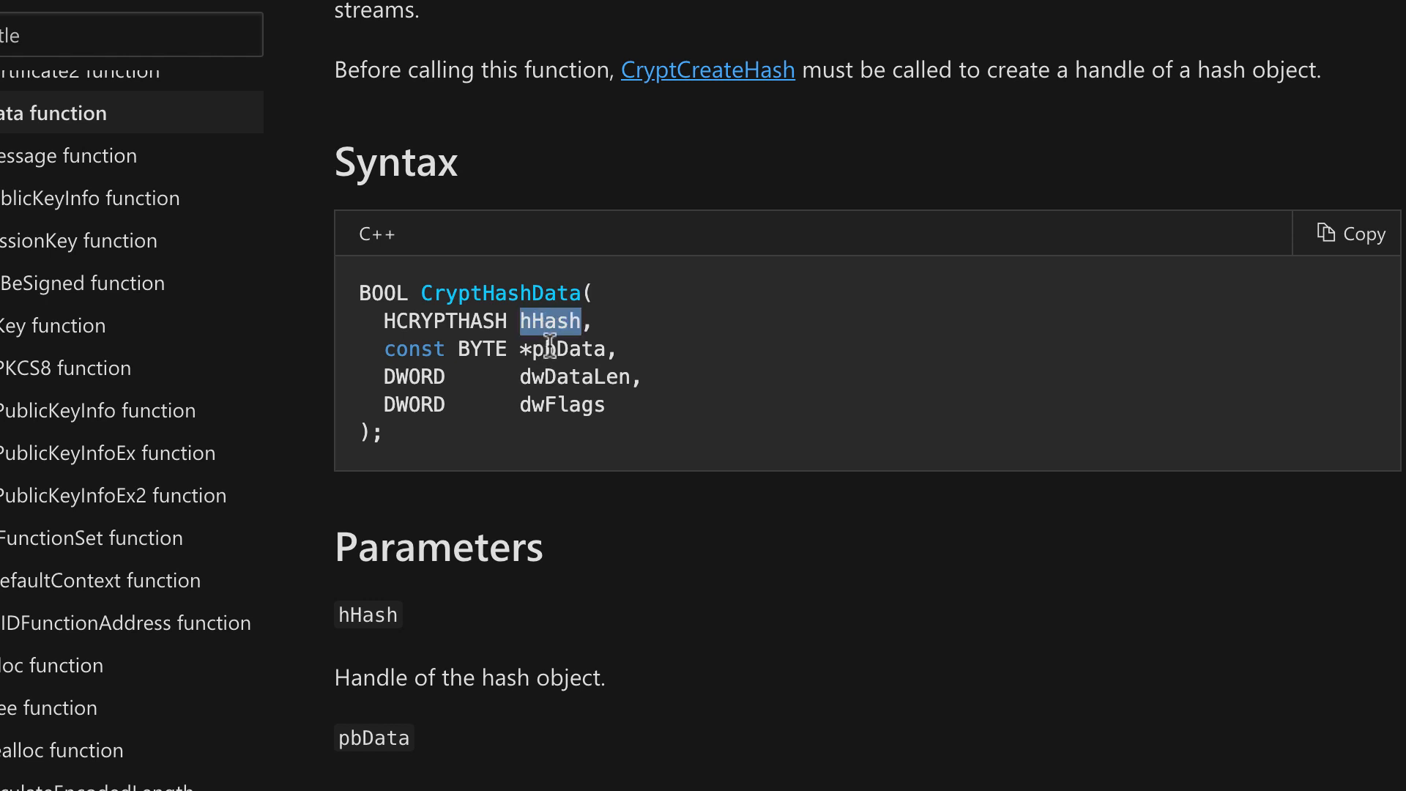
pyautogui.doubleClick(562, 351)
pyautogui.doubleClick(563, 376)
pyautogui.click(560, 400)
pyautogui.tripleClick(561, 399)
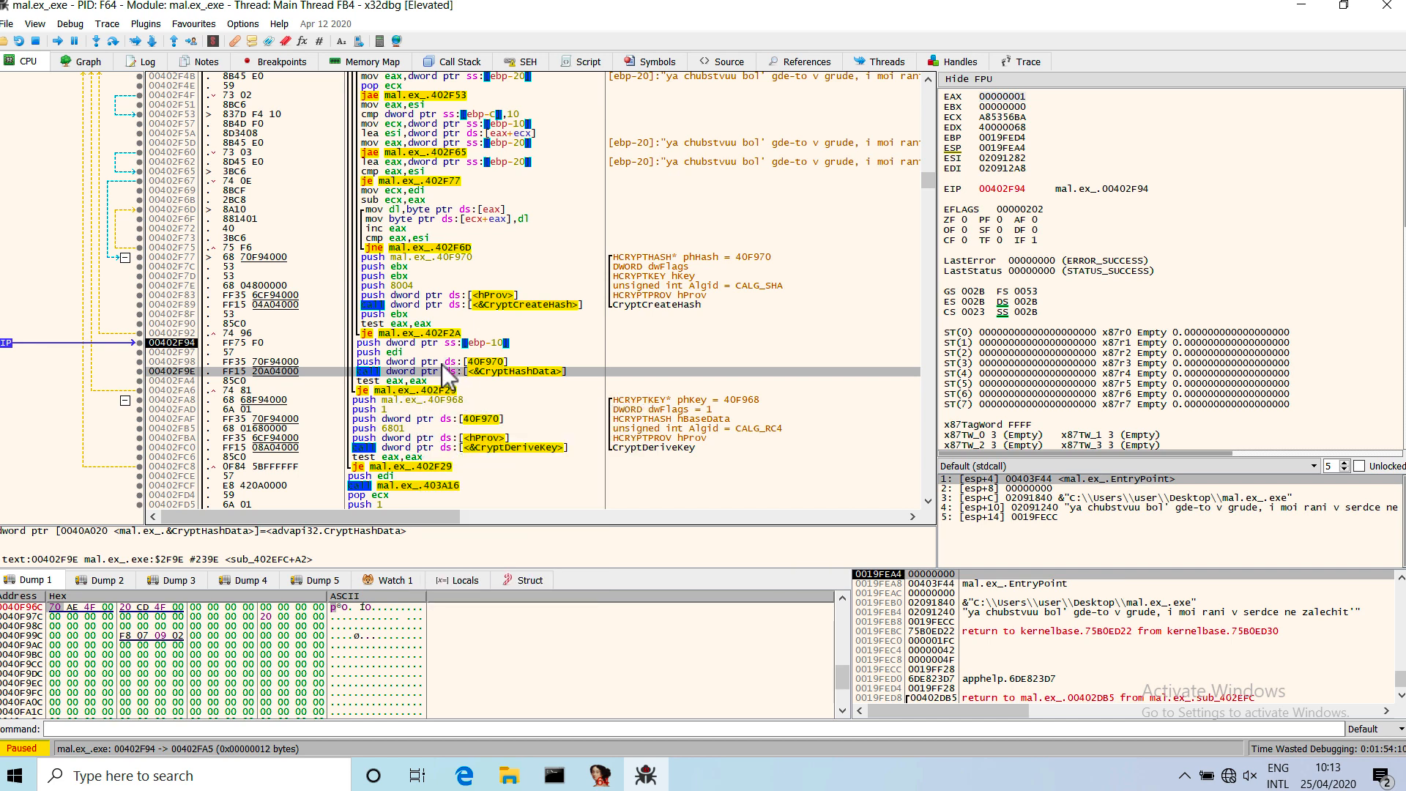
# Back in x32dbg, check the 40F970 push at 00402F98 and follow the phHash address 0040F970 from 00402F77 in the dump.
pyautogui.press('Up')
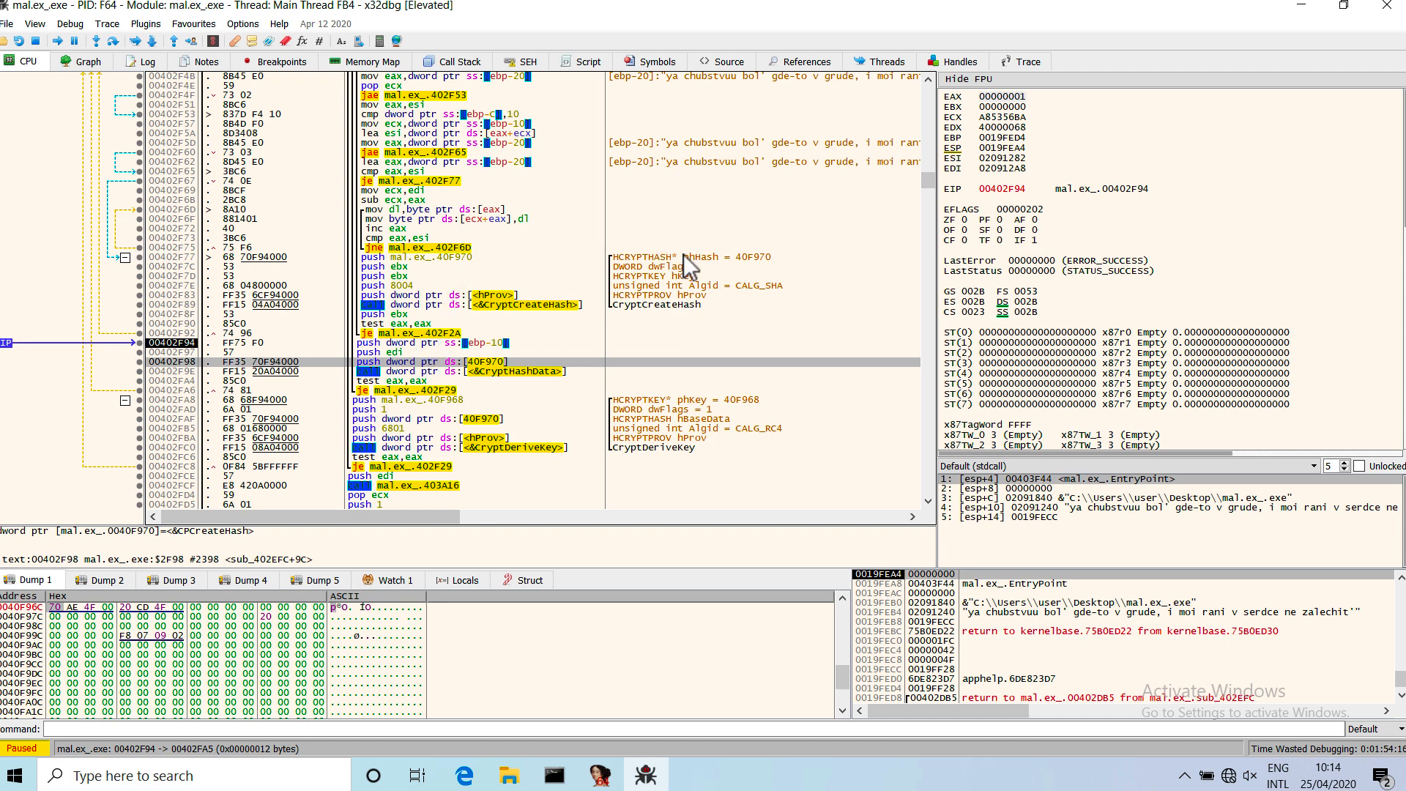
pyautogui.click(741, 258)
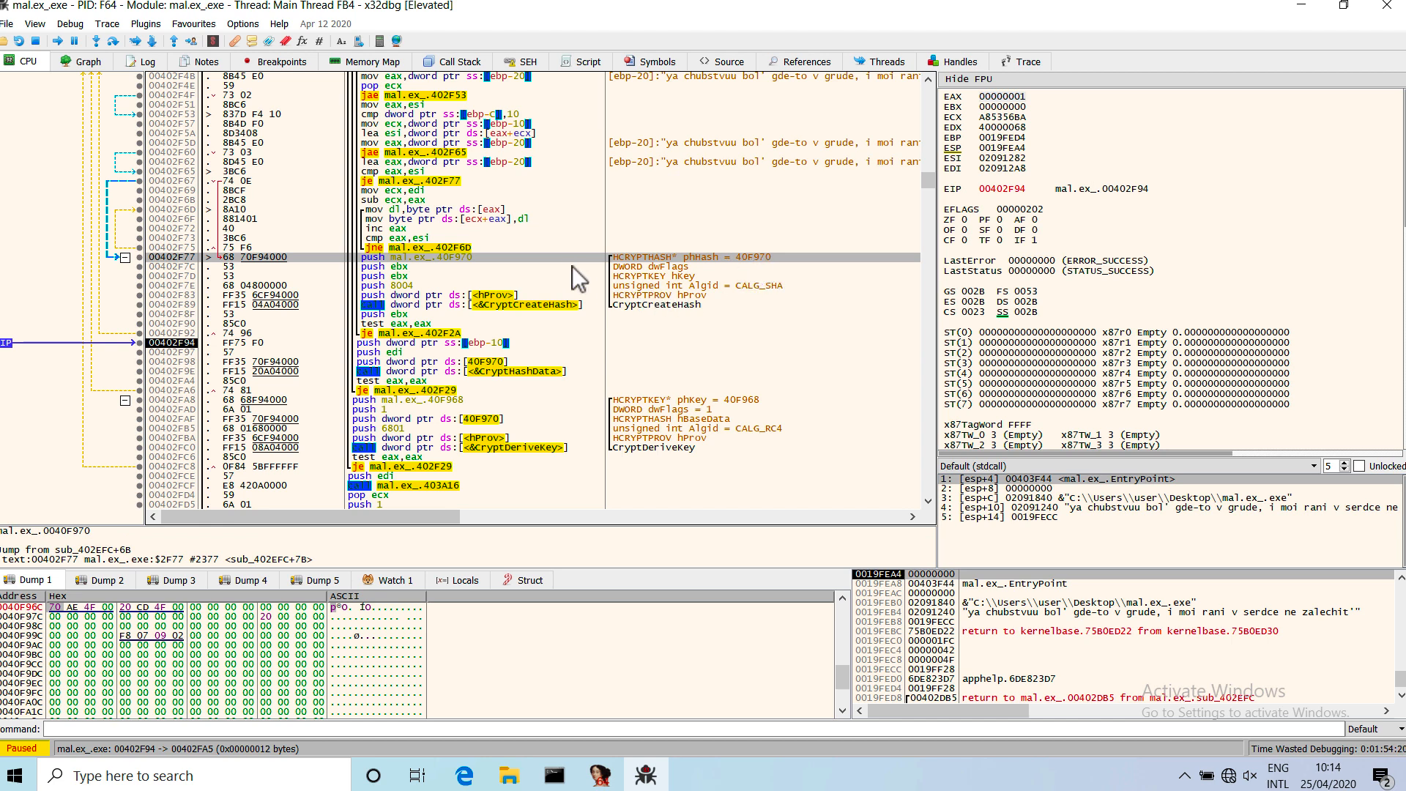
pyautogui.rightClick(463, 258)
pyautogui.moveTo(637, 325)
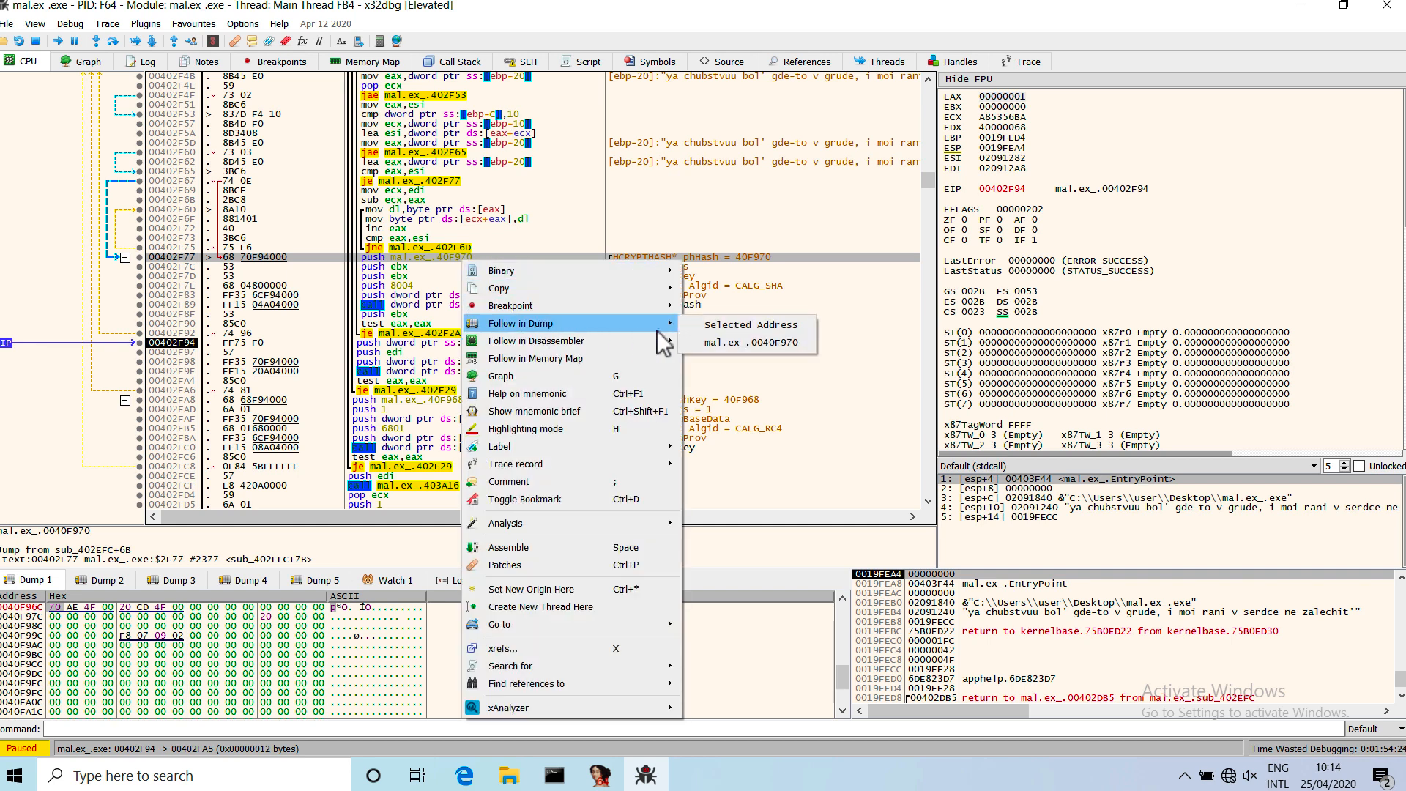
pyautogui.click(718, 339)
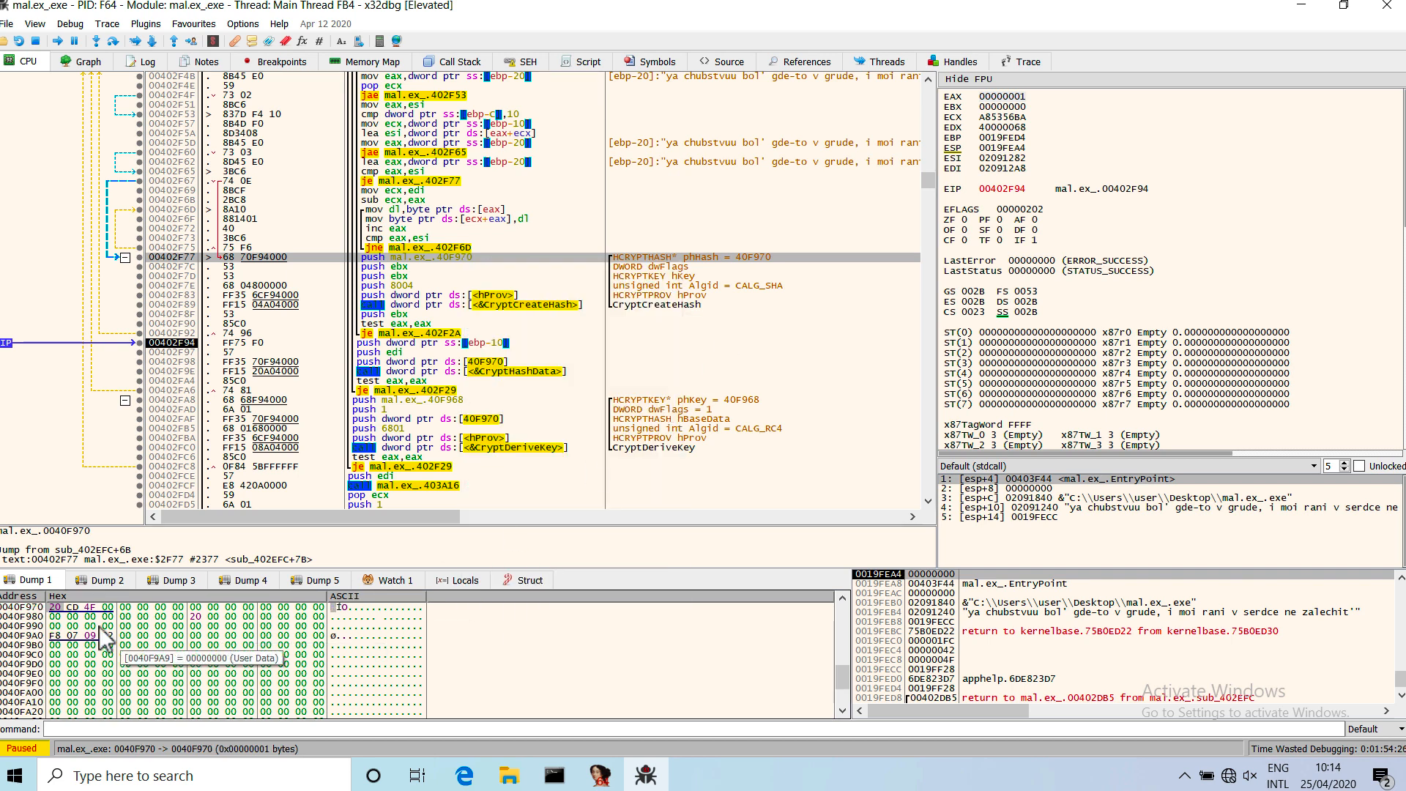
# Label the dump address 0040F970 as pHash.
pyautogui.rightClick(56, 611)
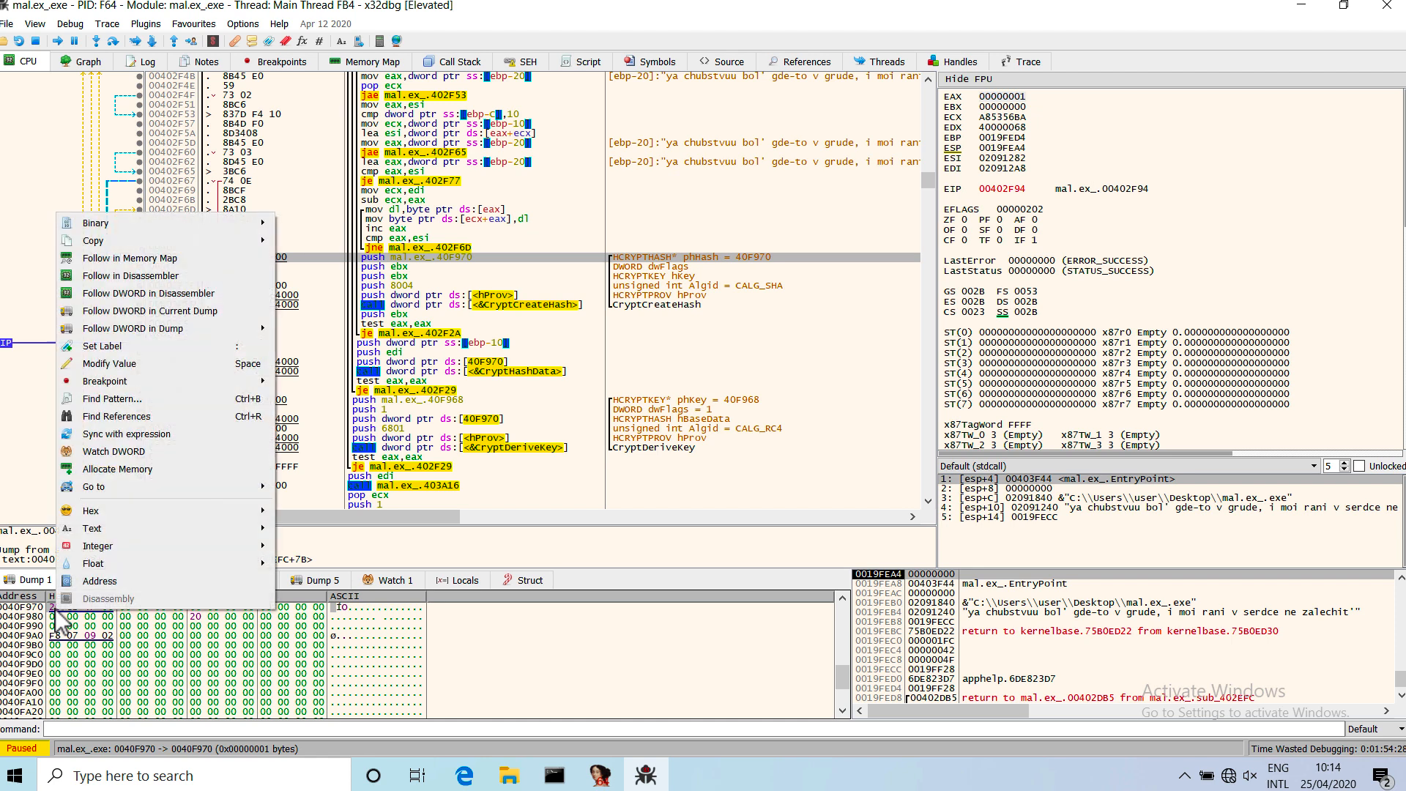
pyautogui.click(138, 343)
pyautogui.write('pHash')
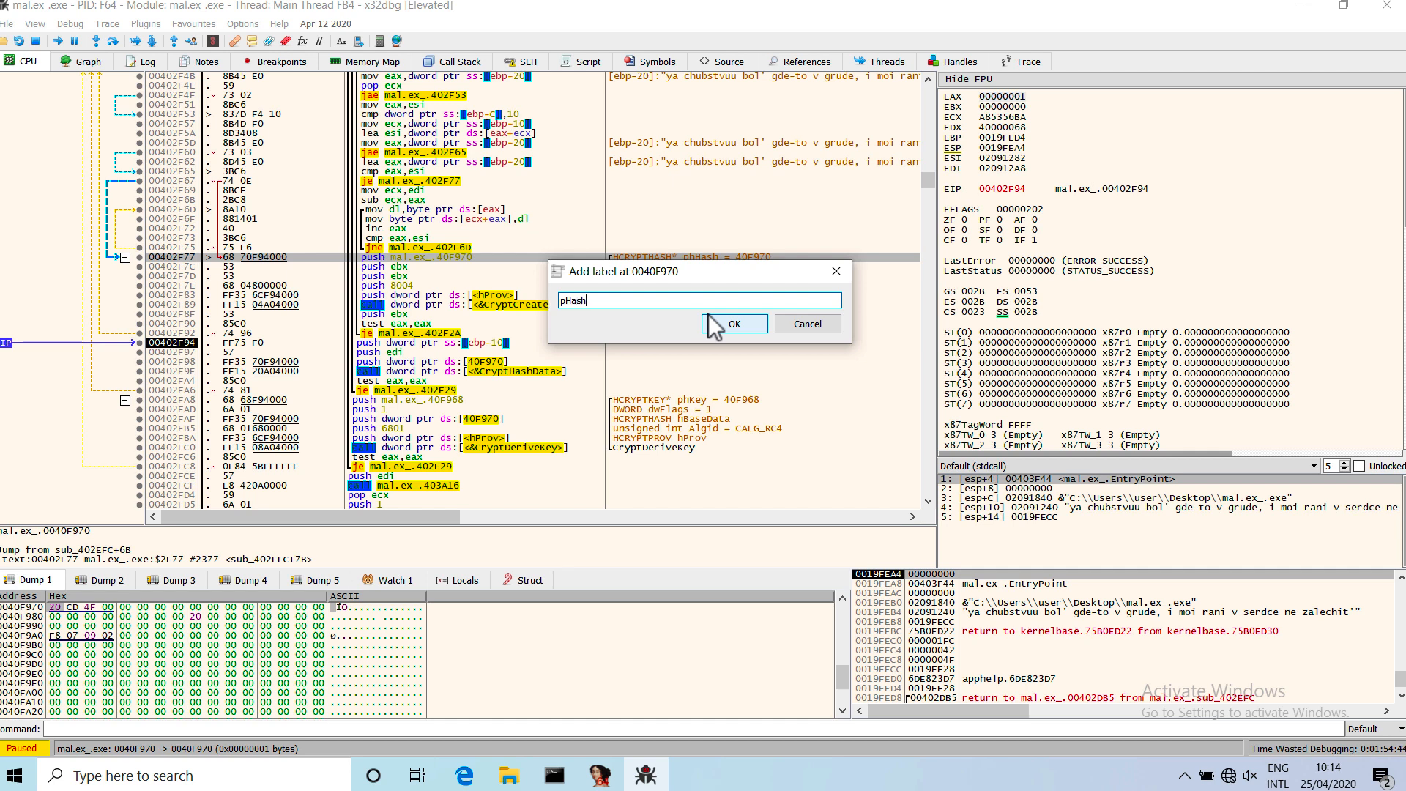
pyautogui.click(719, 326)
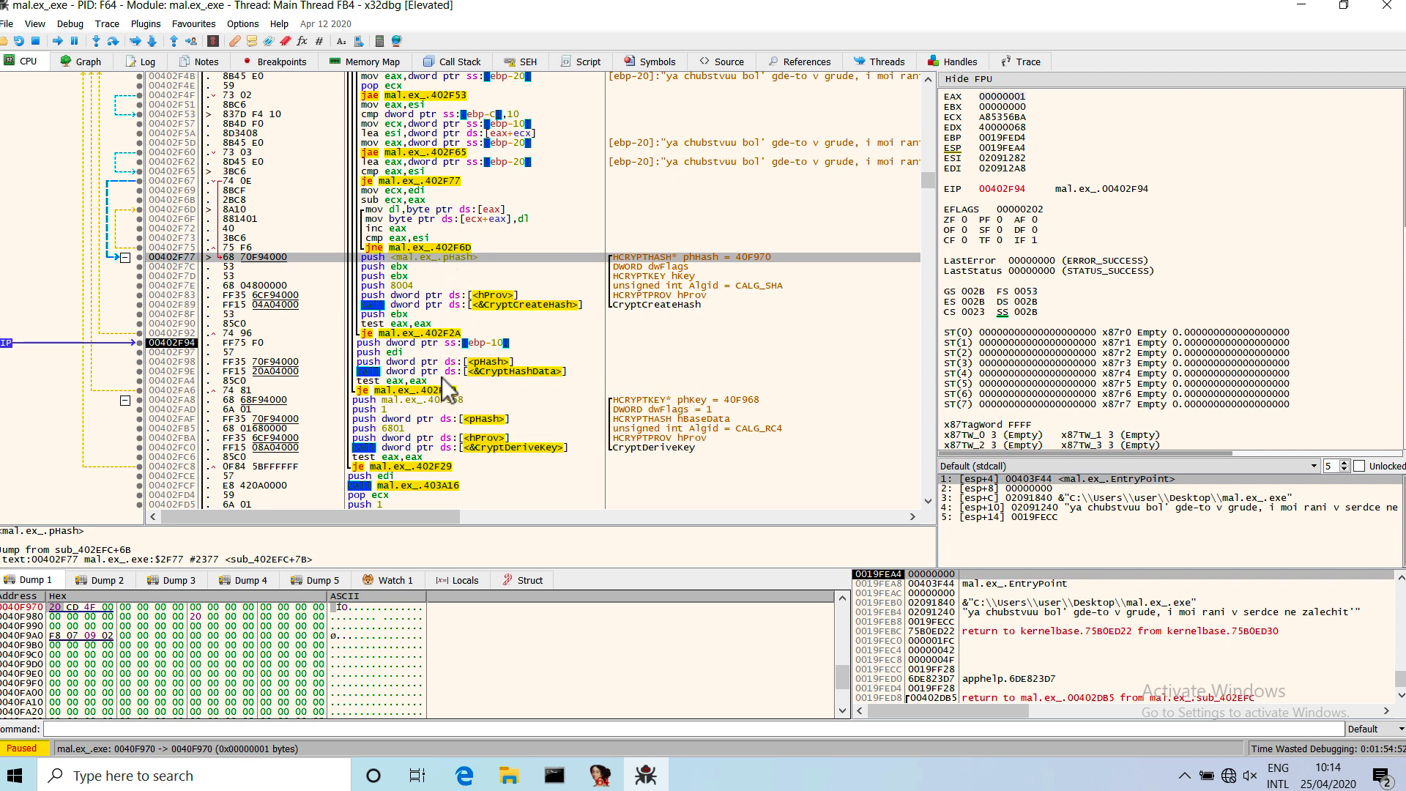
# Compare the pushes before the CryptHashData call with the documented pbData, dwDataLen and dwFlags arguments.
pyautogui.click(481, 363)
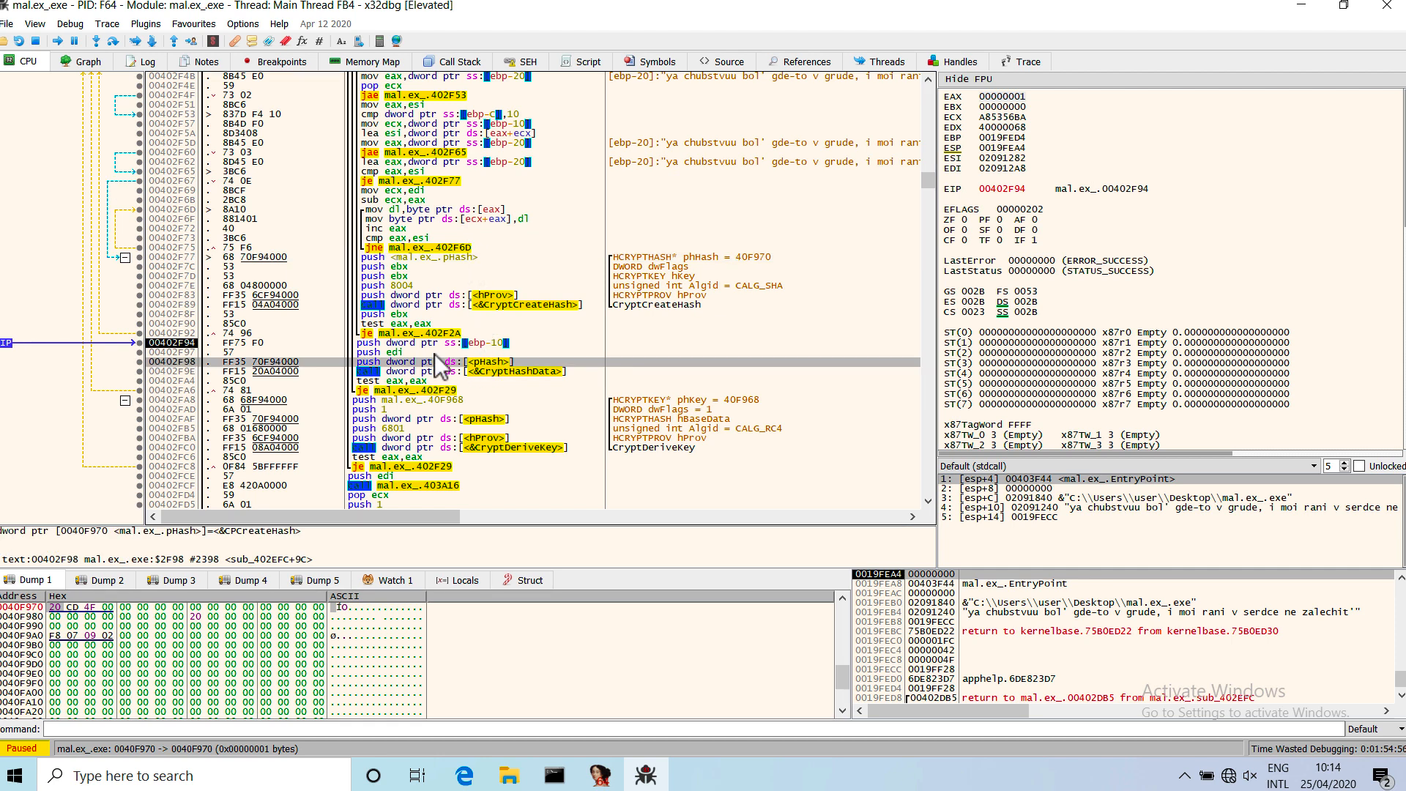
pyautogui.click(427, 344)
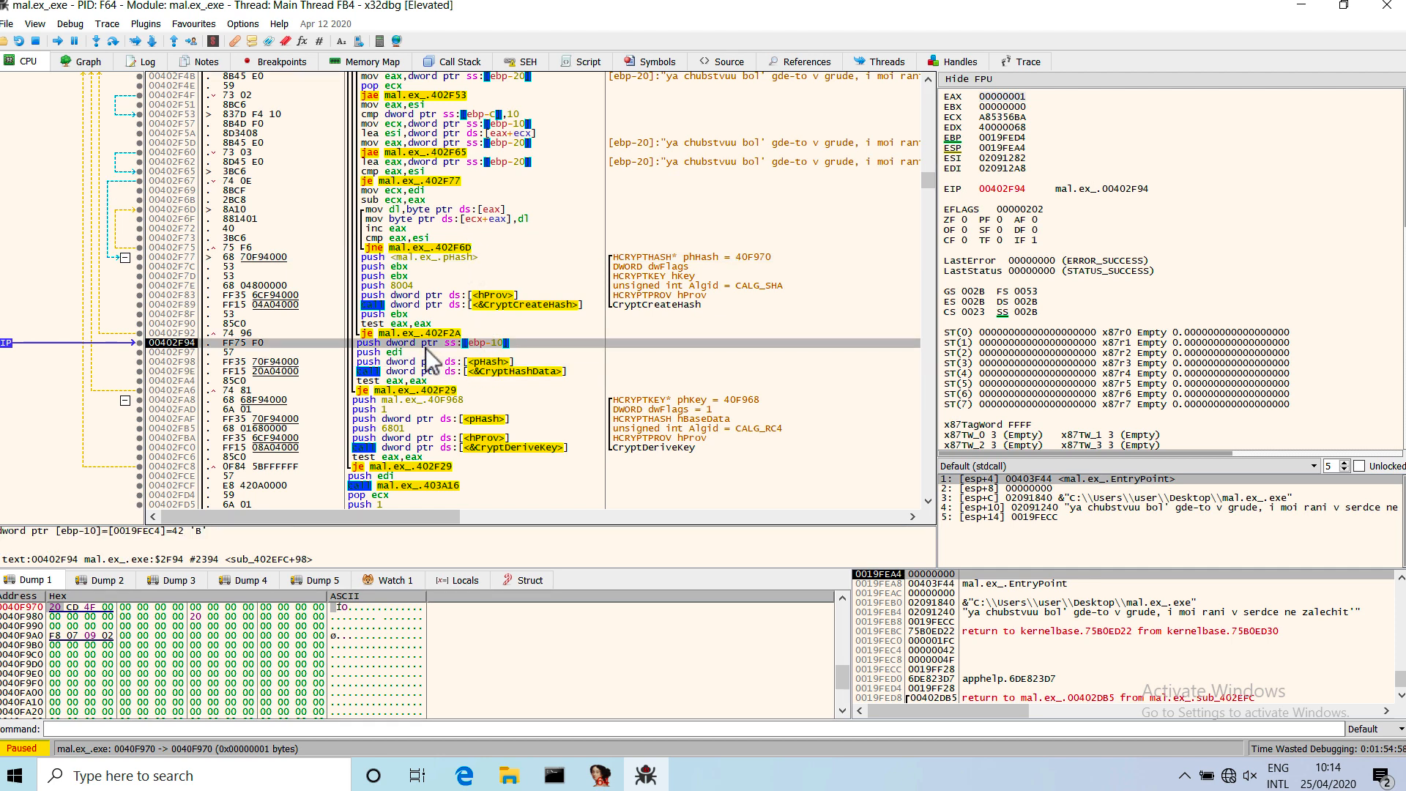
pyautogui.click(433, 371)
pyautogui.click(432, 355)
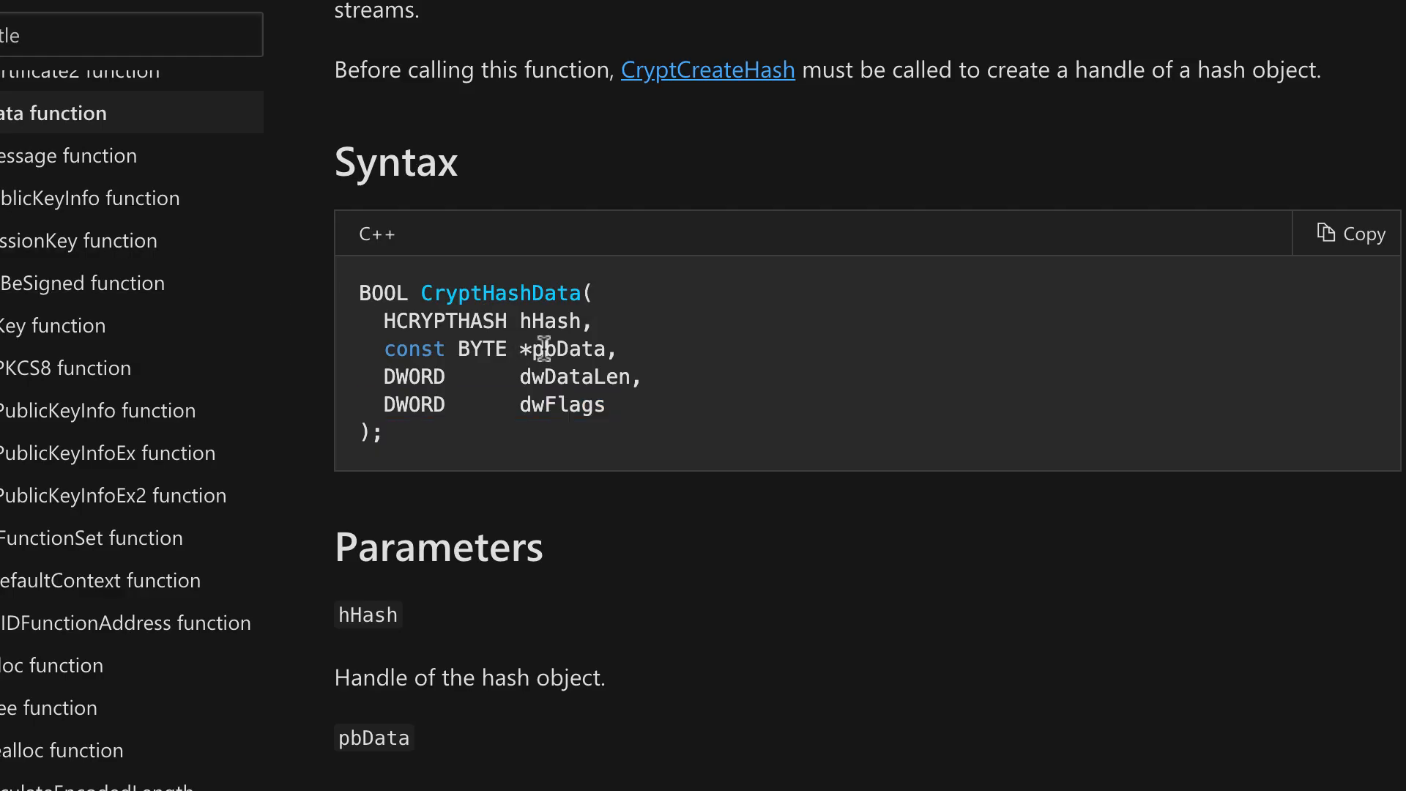
pyautogui.doubleClick(542, 348)
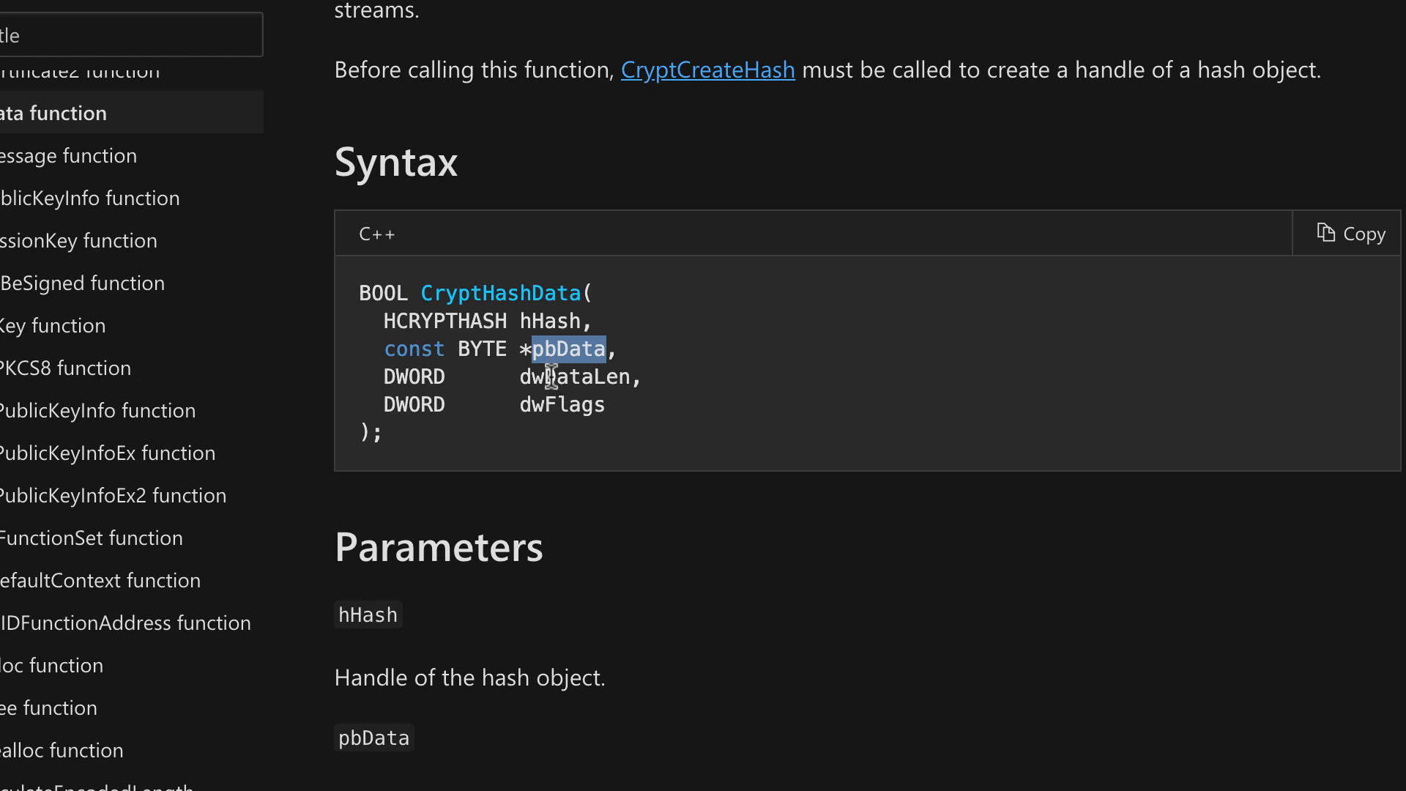
pyautogui.doubleClick(552, 375)
pyautogui.doubleClick(553, 403)
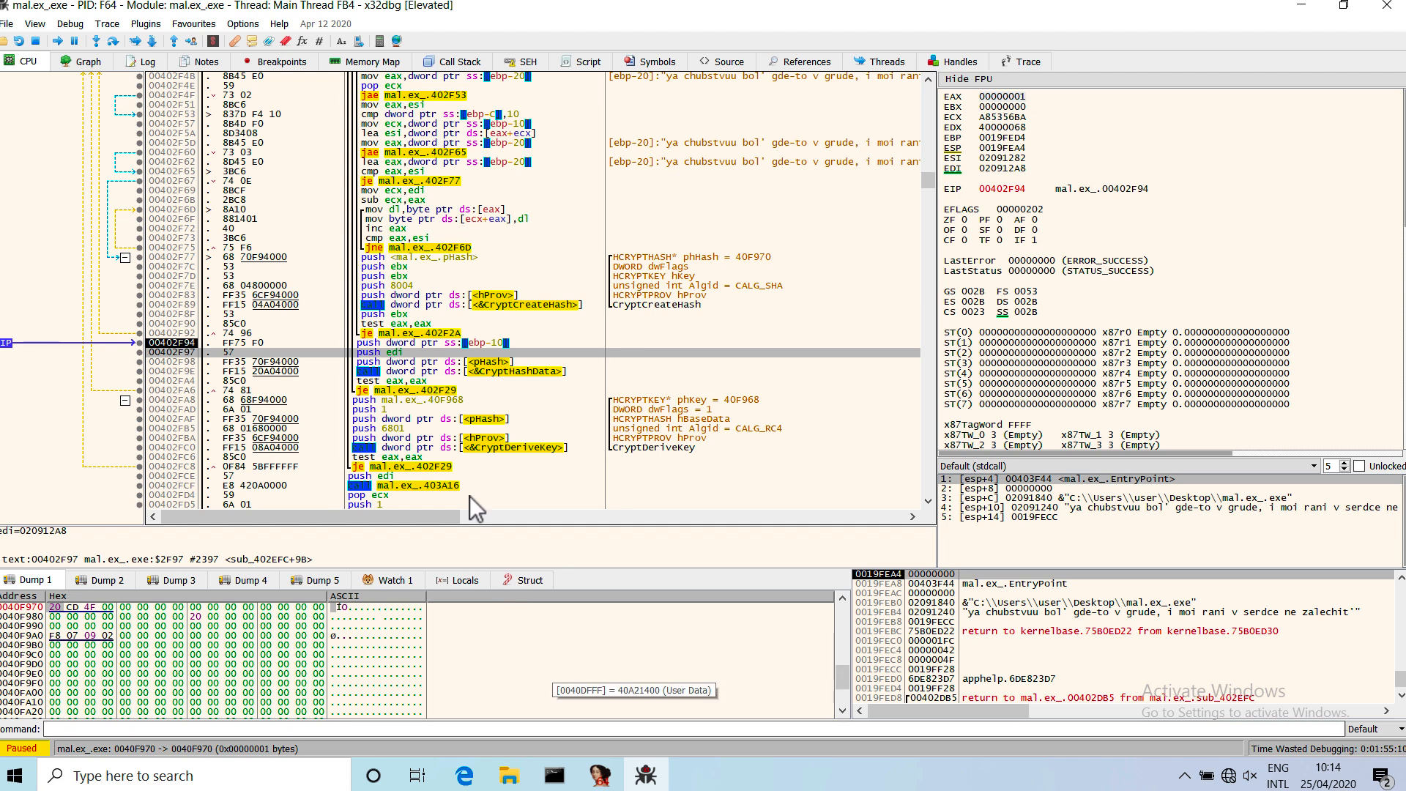
# In x32dbg, trace the CryptHashData arguments back through the pushes at 00402F98, 00402F97, 00402F94 and 00402F8F.
pyautogui.click(427, 363)
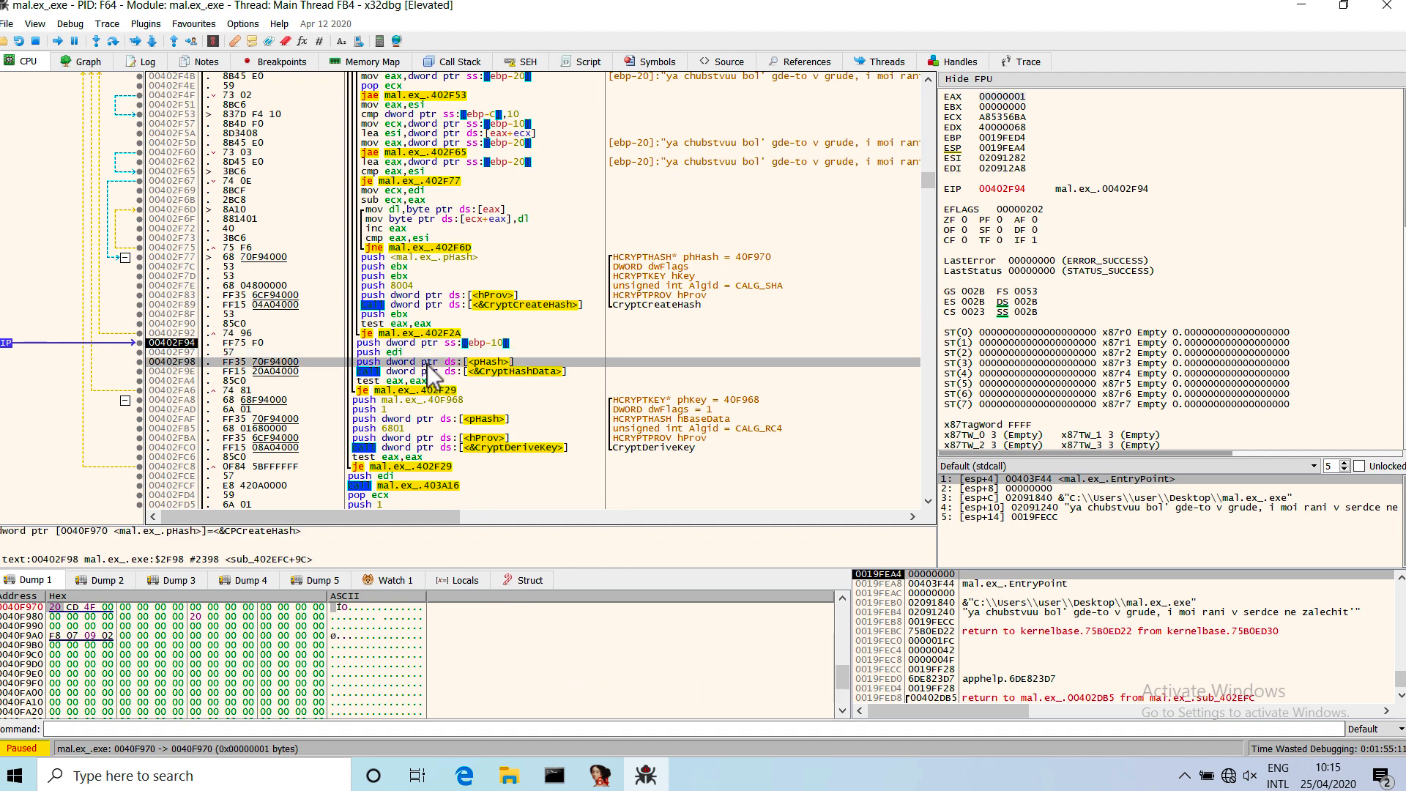
pyautogui.click(418, 353)
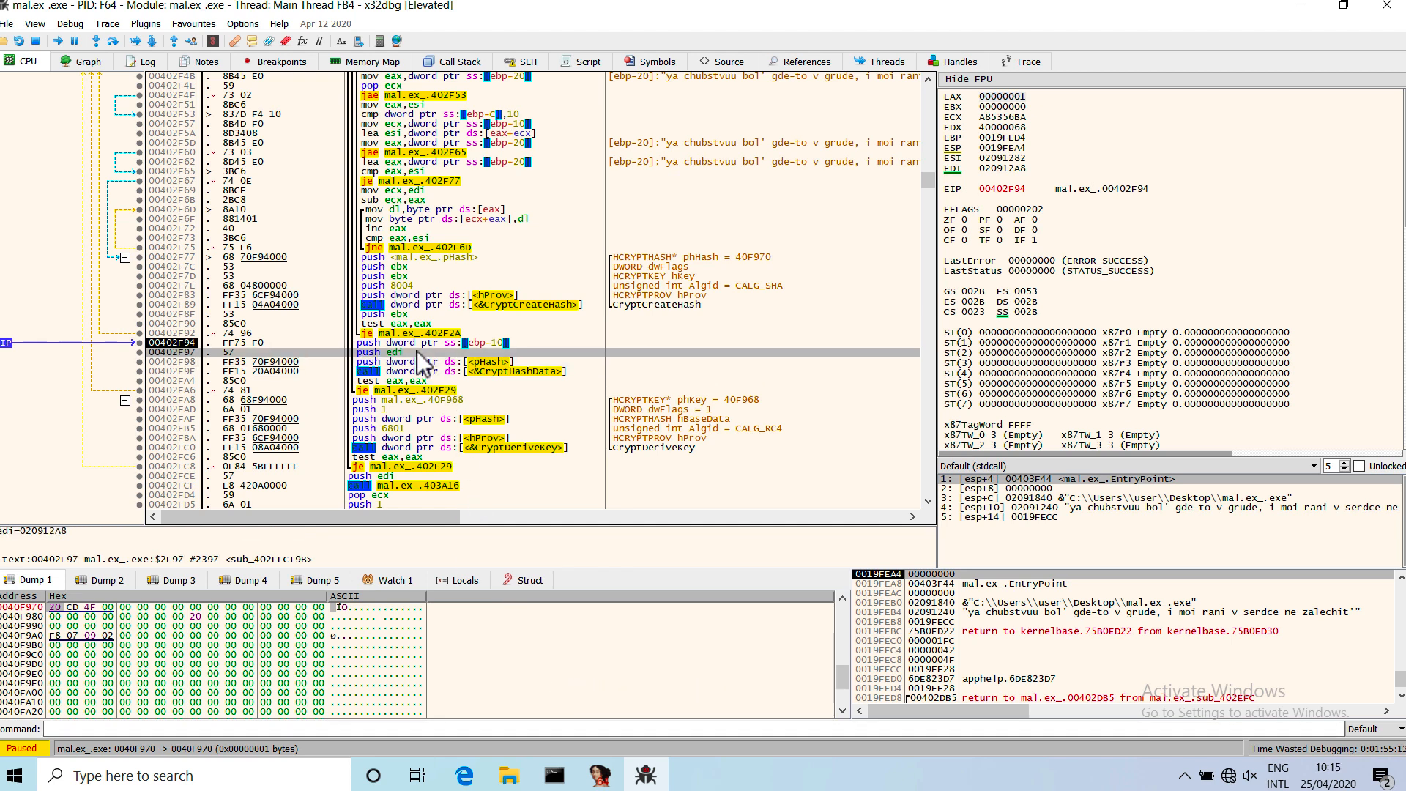
pyautogui.click(408, 345)
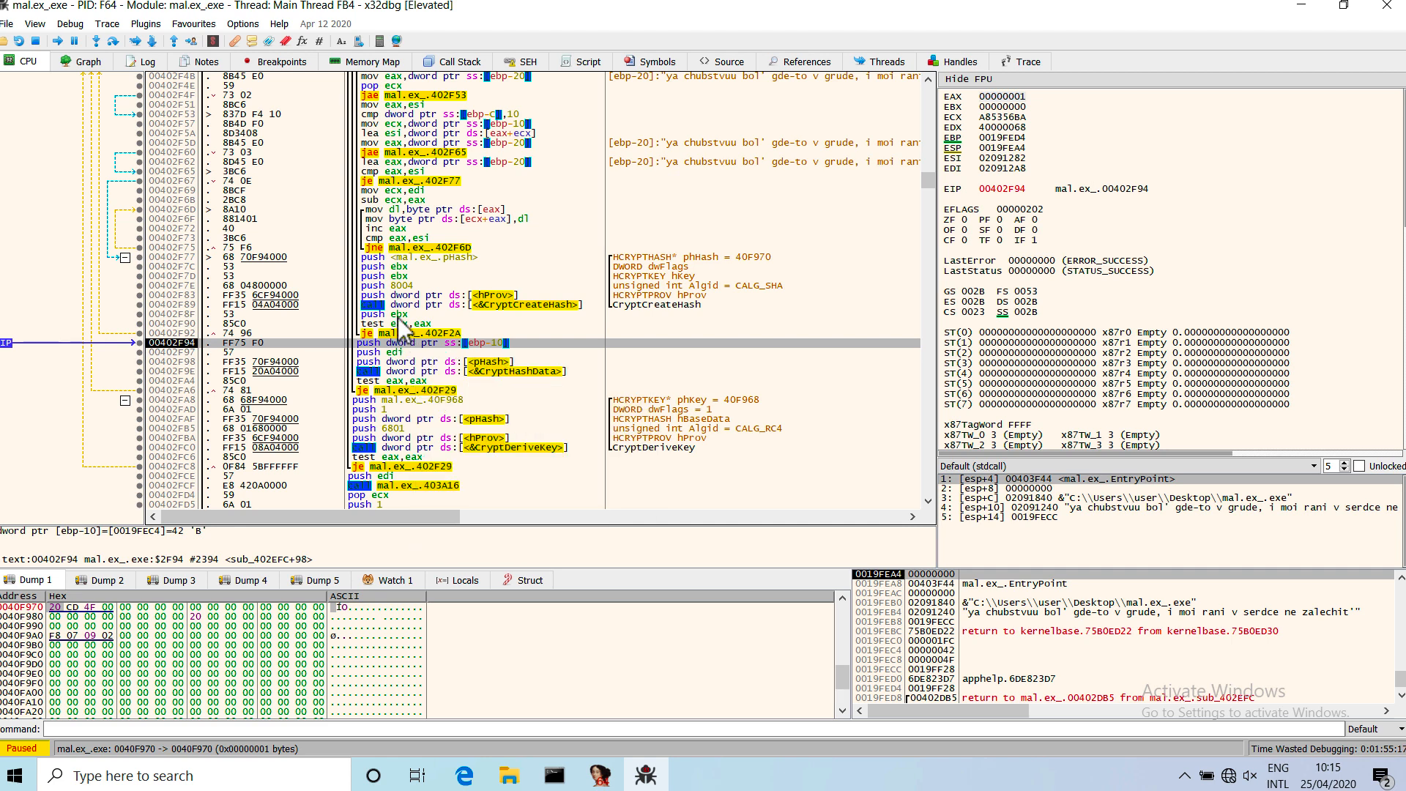
pyautogui.click(401, 320)
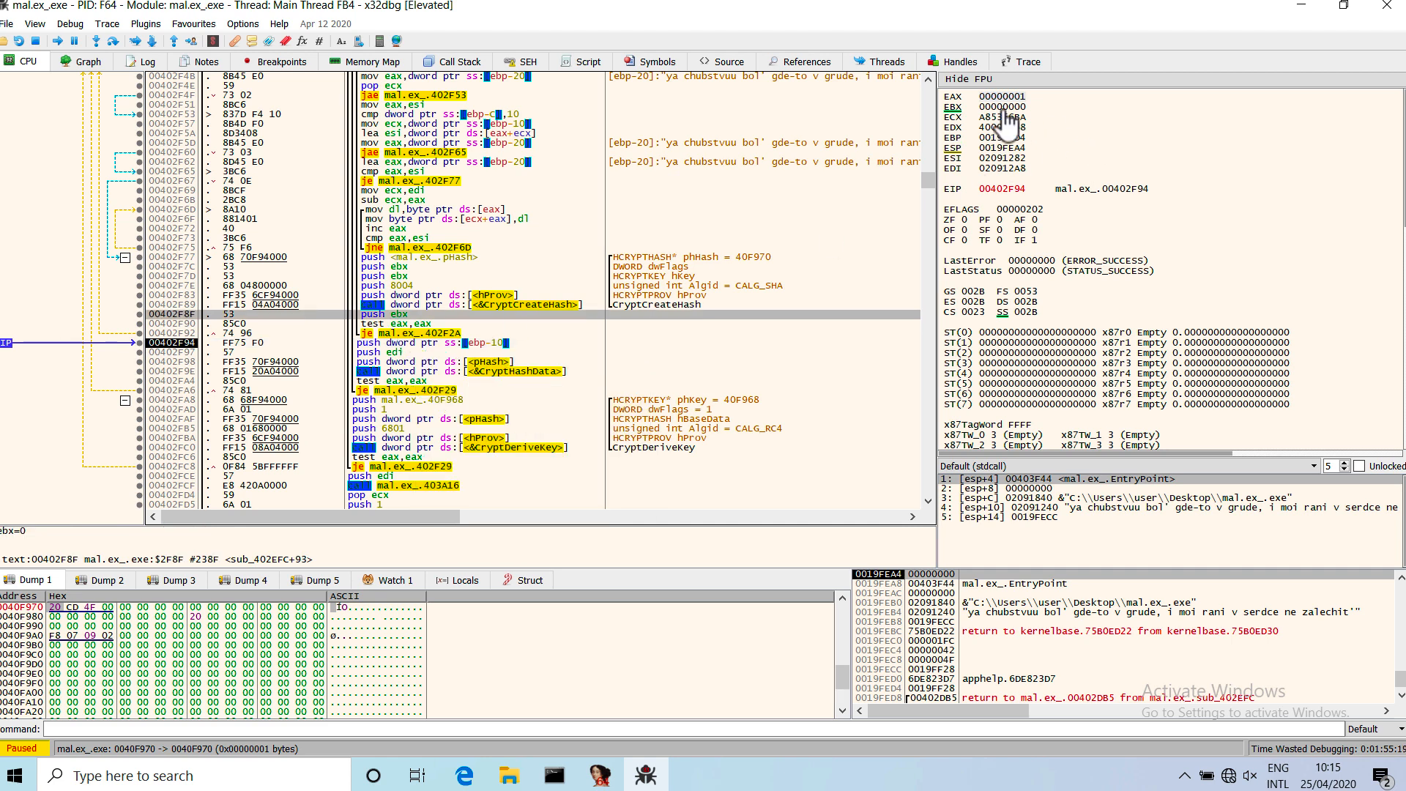
pyautogui.click(381, 344)
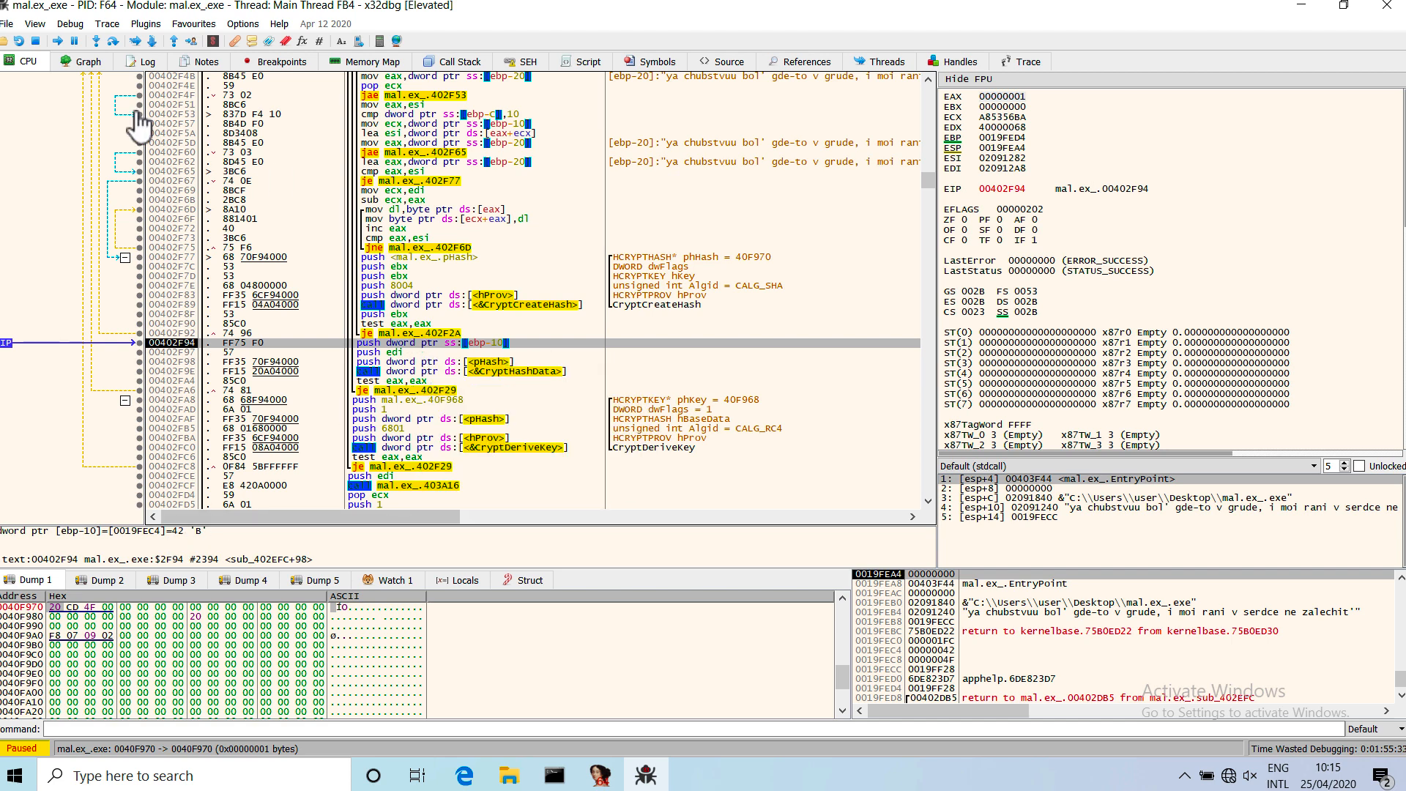
# Follow the EBP-10 address in the dump and check its stored value in decimal without modifying it.
pyautogui.rightClick(151, 528)
pyautogui.moveTo(207, 549)
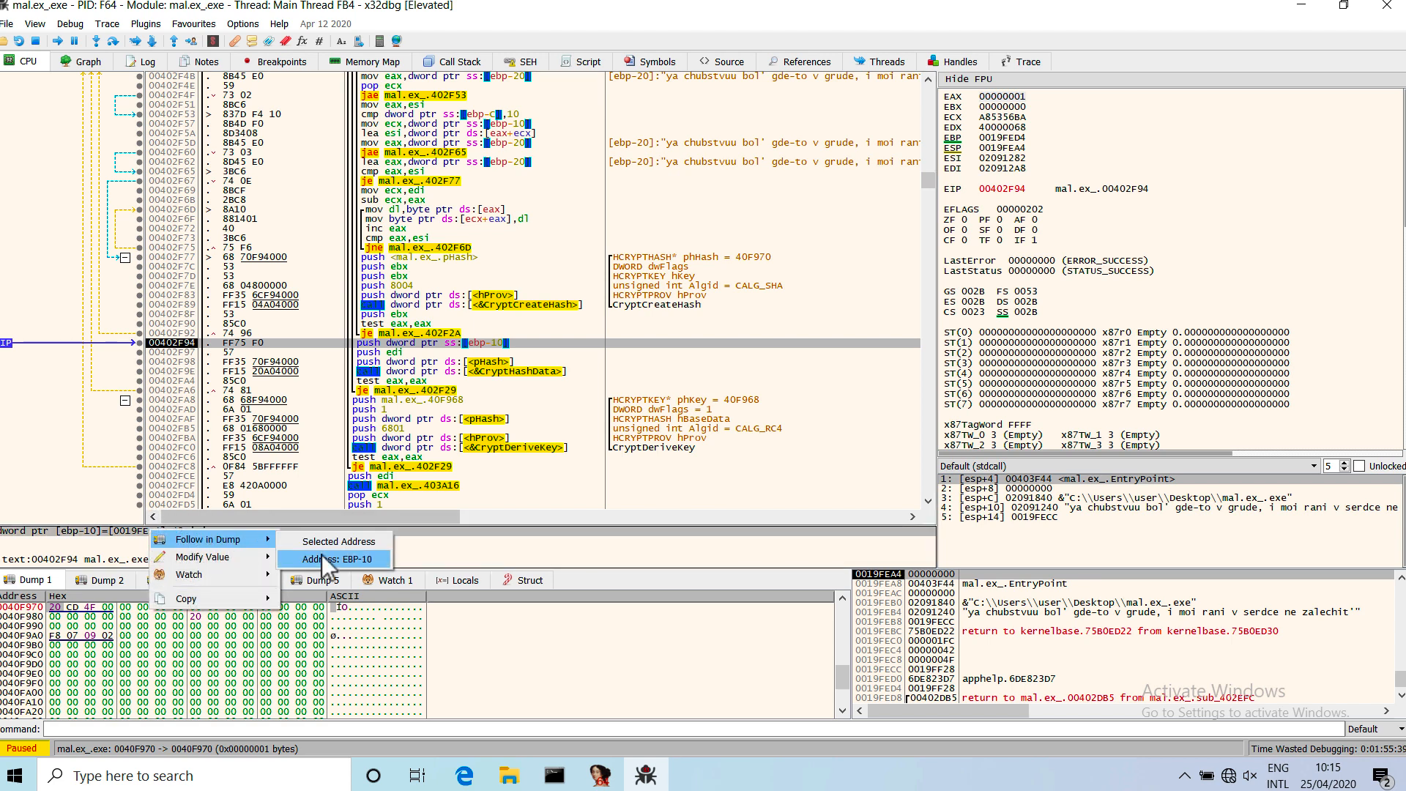
pyautogui.click(322, 555)
pyautogui.doubleClick(54, 608)
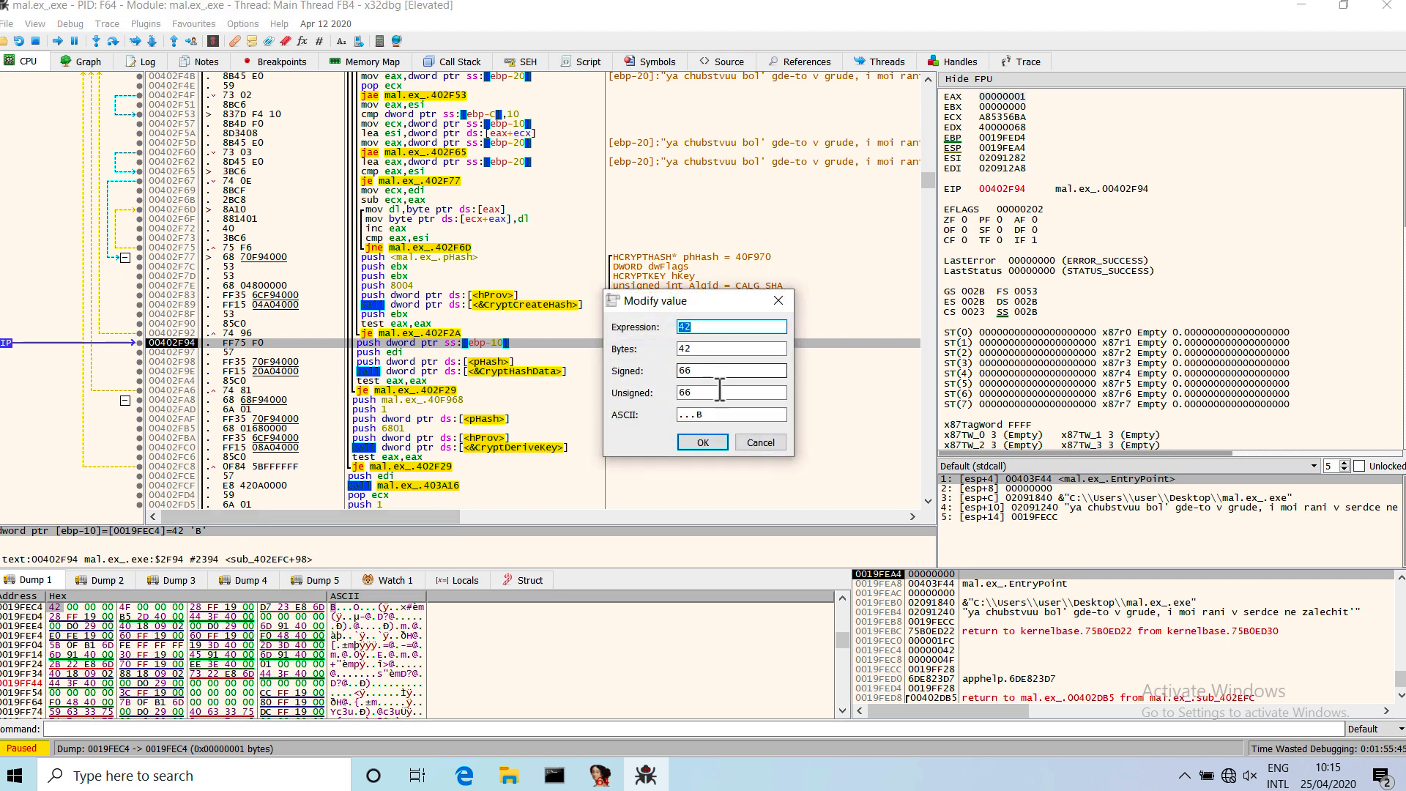
pyautogui.click(755, 441)
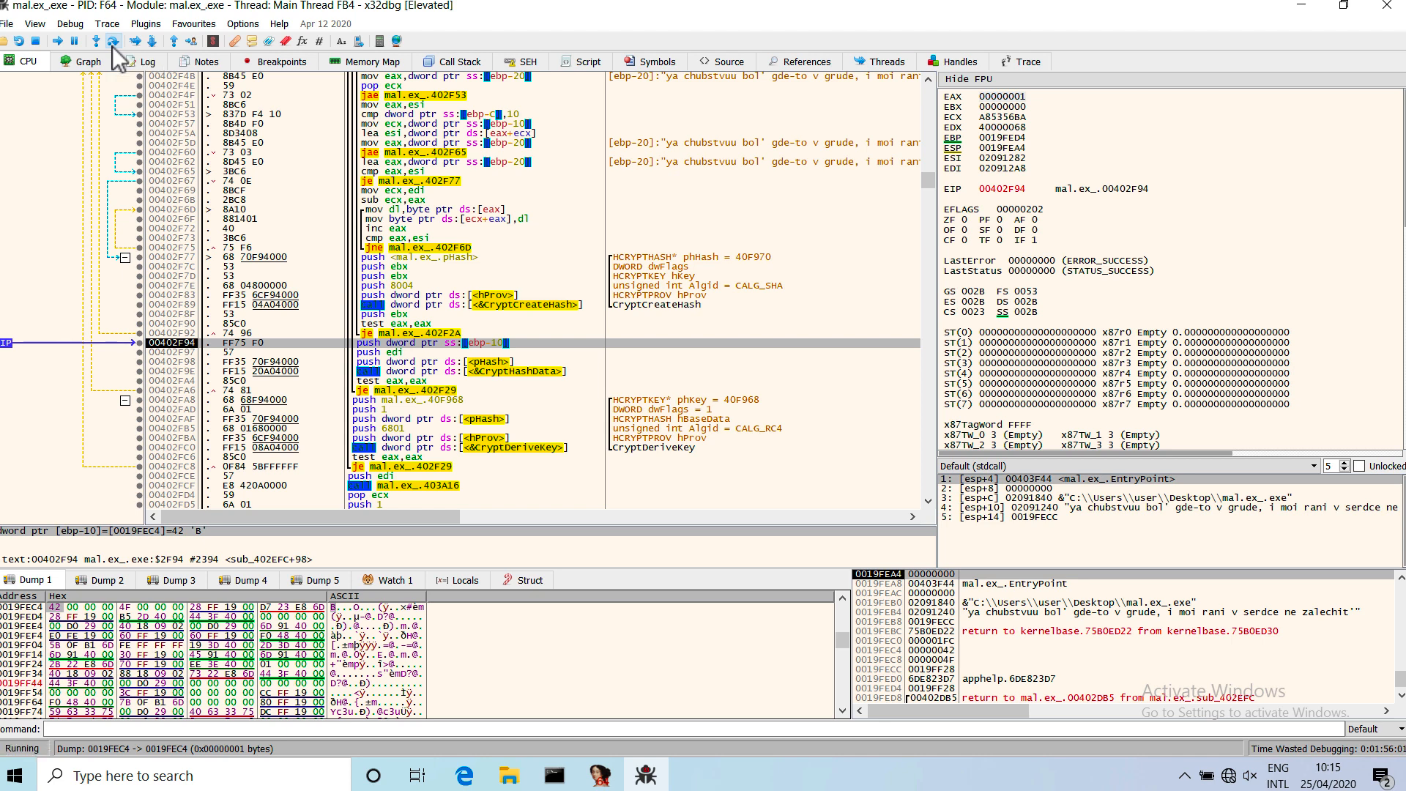
# Step over the ebp-10 push at 00402F94 and comment that instruction with "66 bytes (0x42)".
pyautogui.click(112, 47)
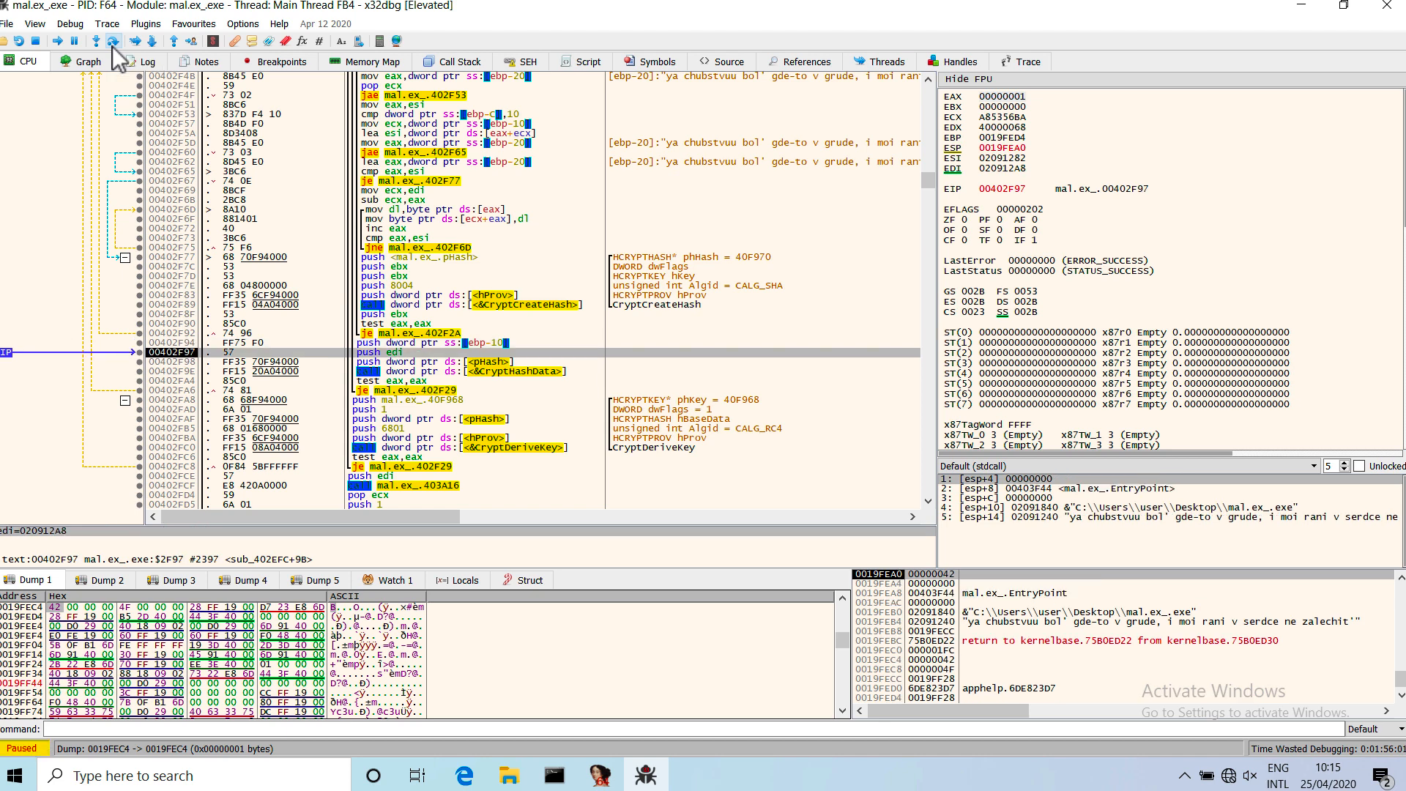
pyautogui.click(623, 344)
pyautogui.press(';')
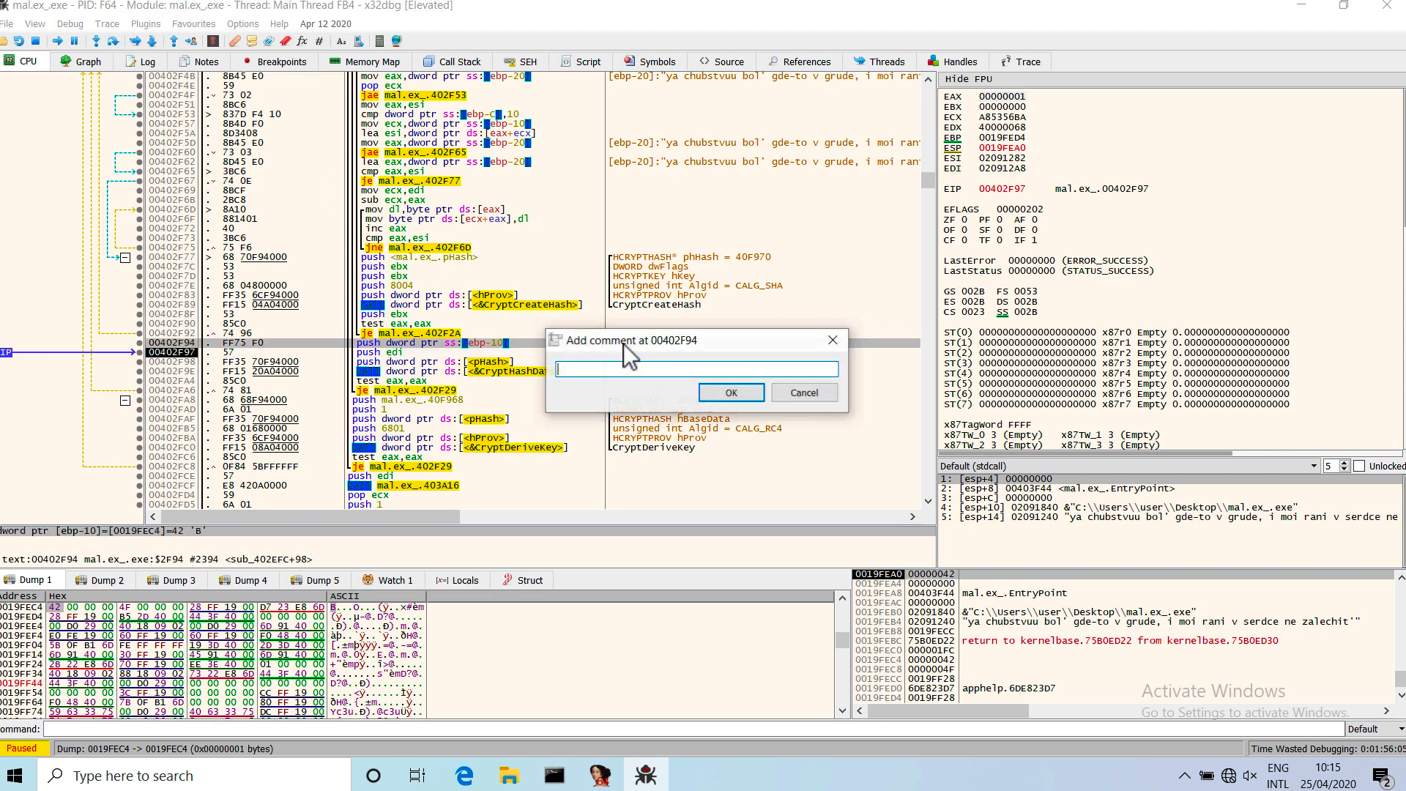
pyautogui.write('66 bytes (0x')
pyautogui.press('Return')
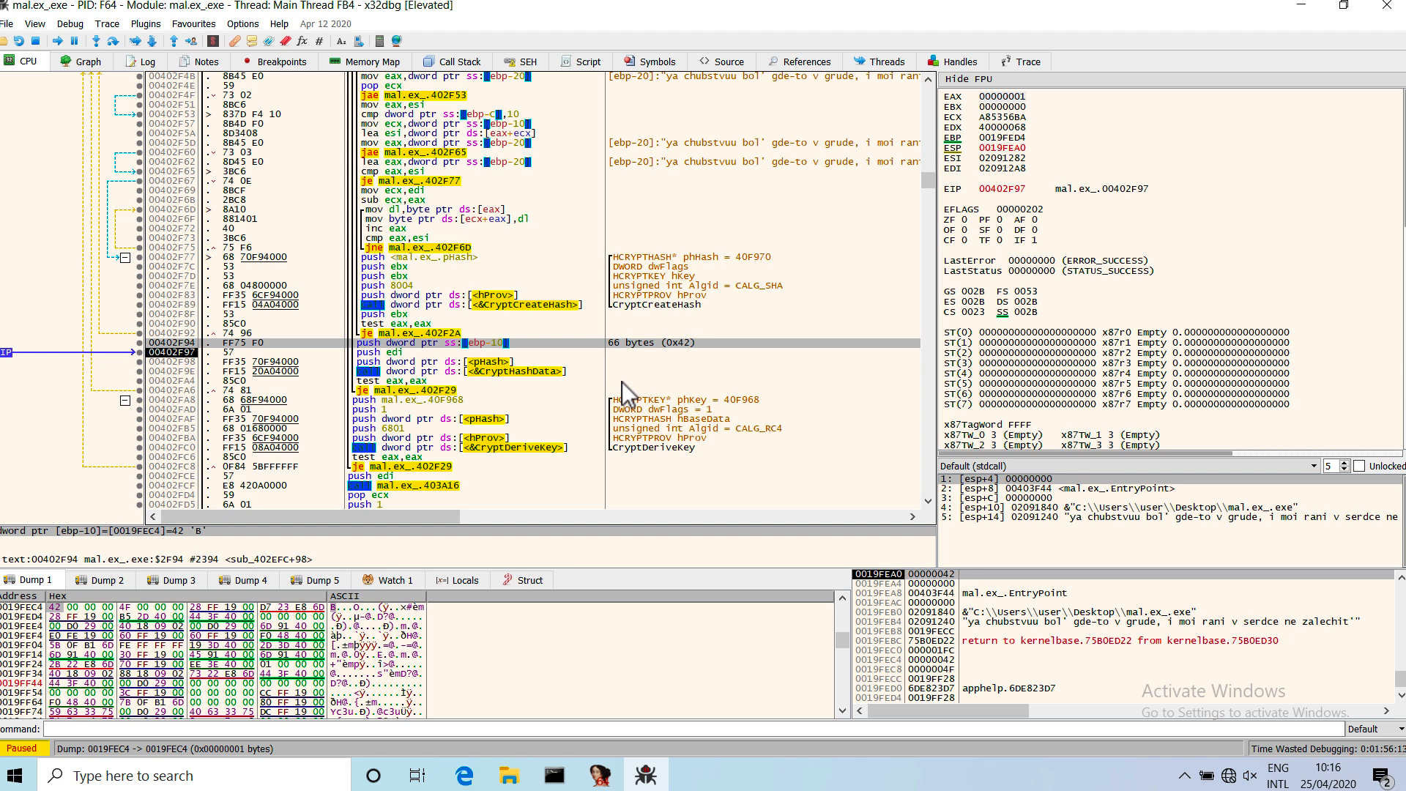
# Add the comment "dados" to the push edi instruction at 00402F97.
pyautogui.rightClick(548, 360)
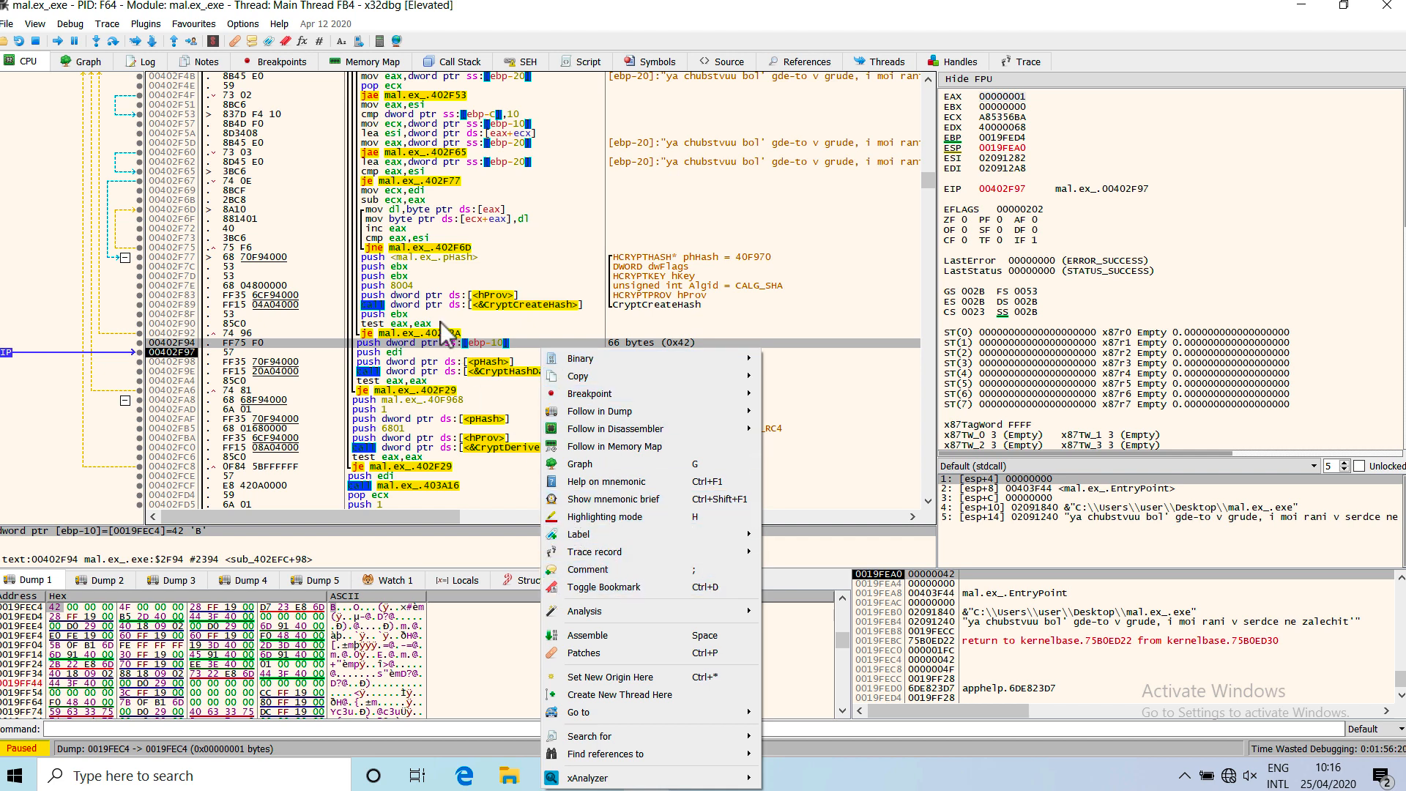
pyautogui.click(455, 361)
pyautogui.click(452, 353)
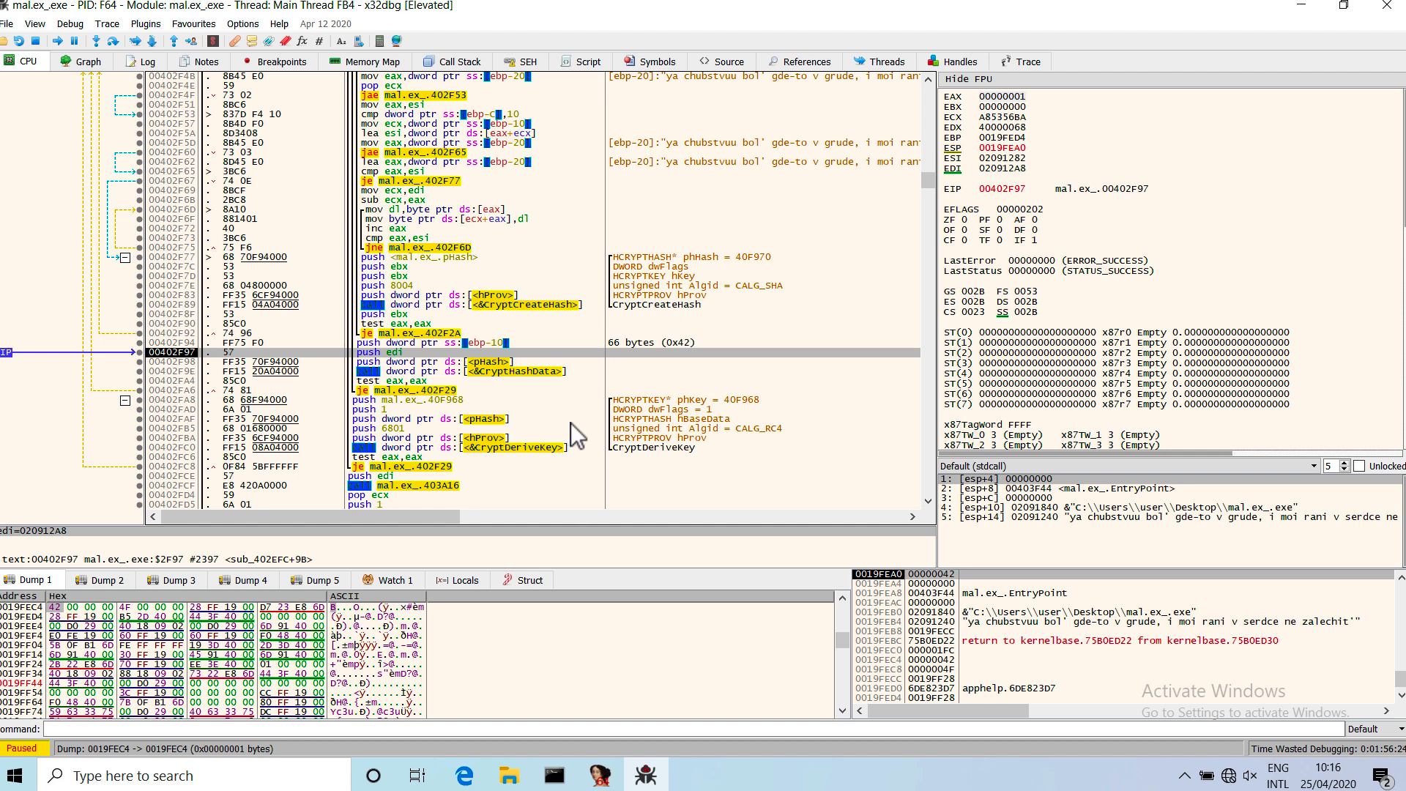
pyautogui.press(';')
pyautogui.write('dados')
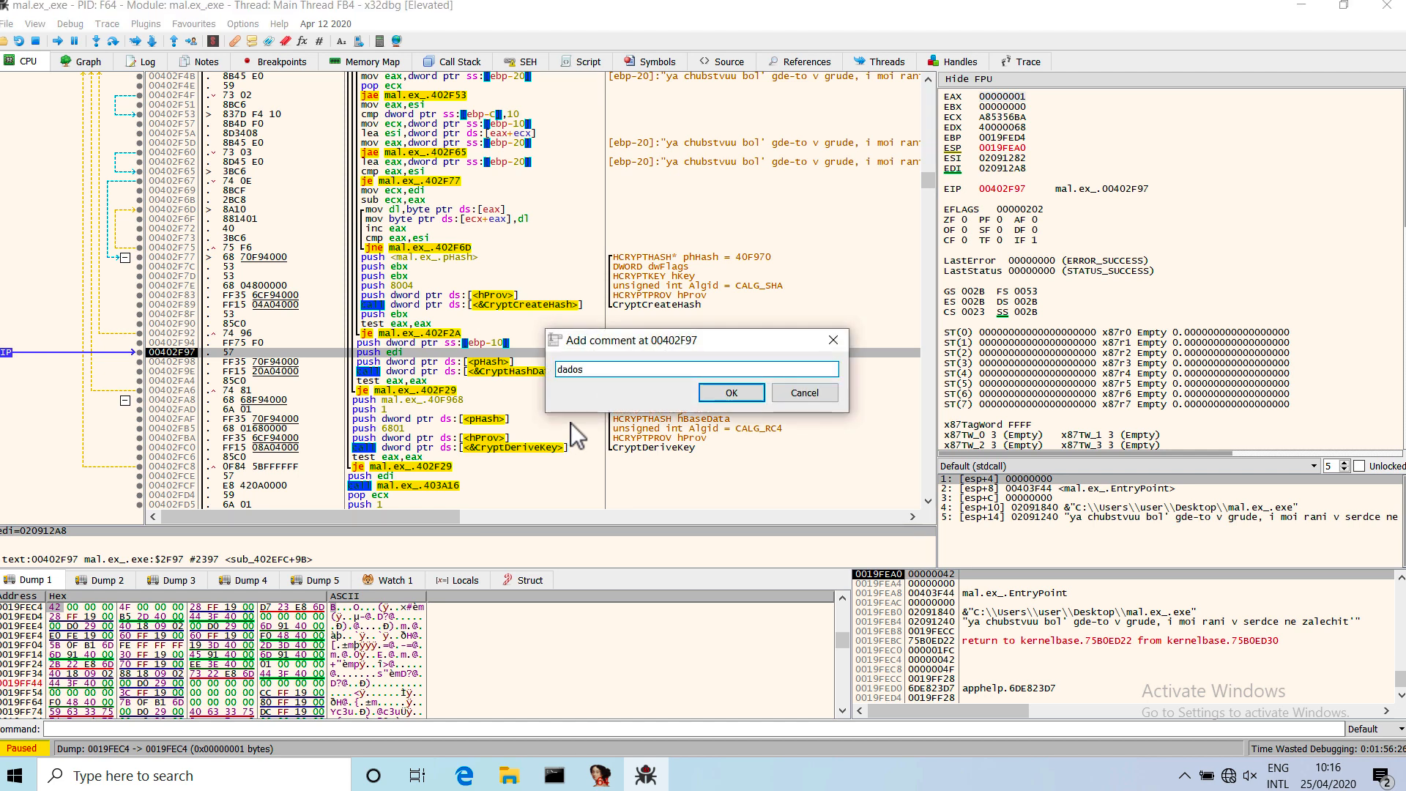
pyautogui.press('Return')
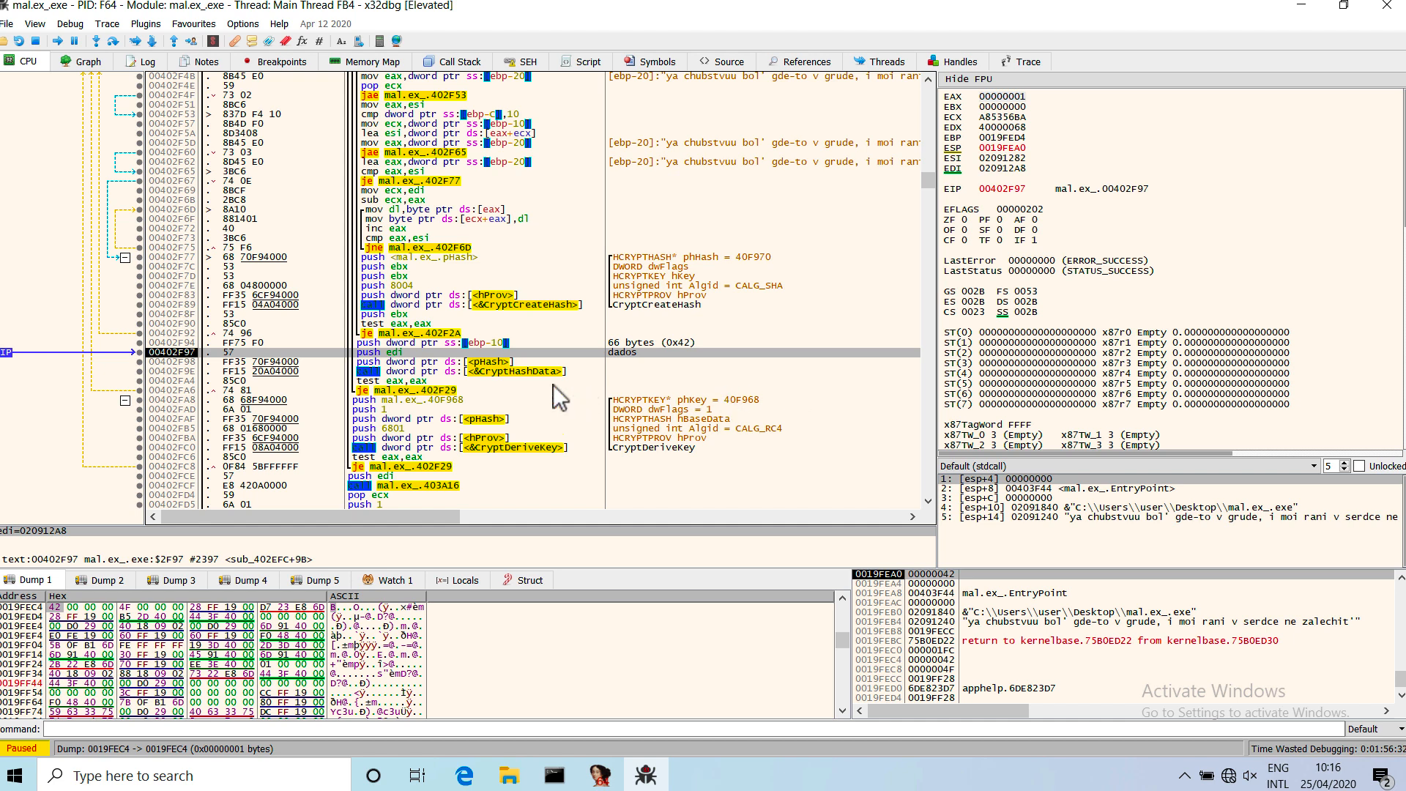
# Follow the EDI register in the dump and select 0x42 bytes of data starting at 020912A8.
pyautogui.rightClick(1001, 169)
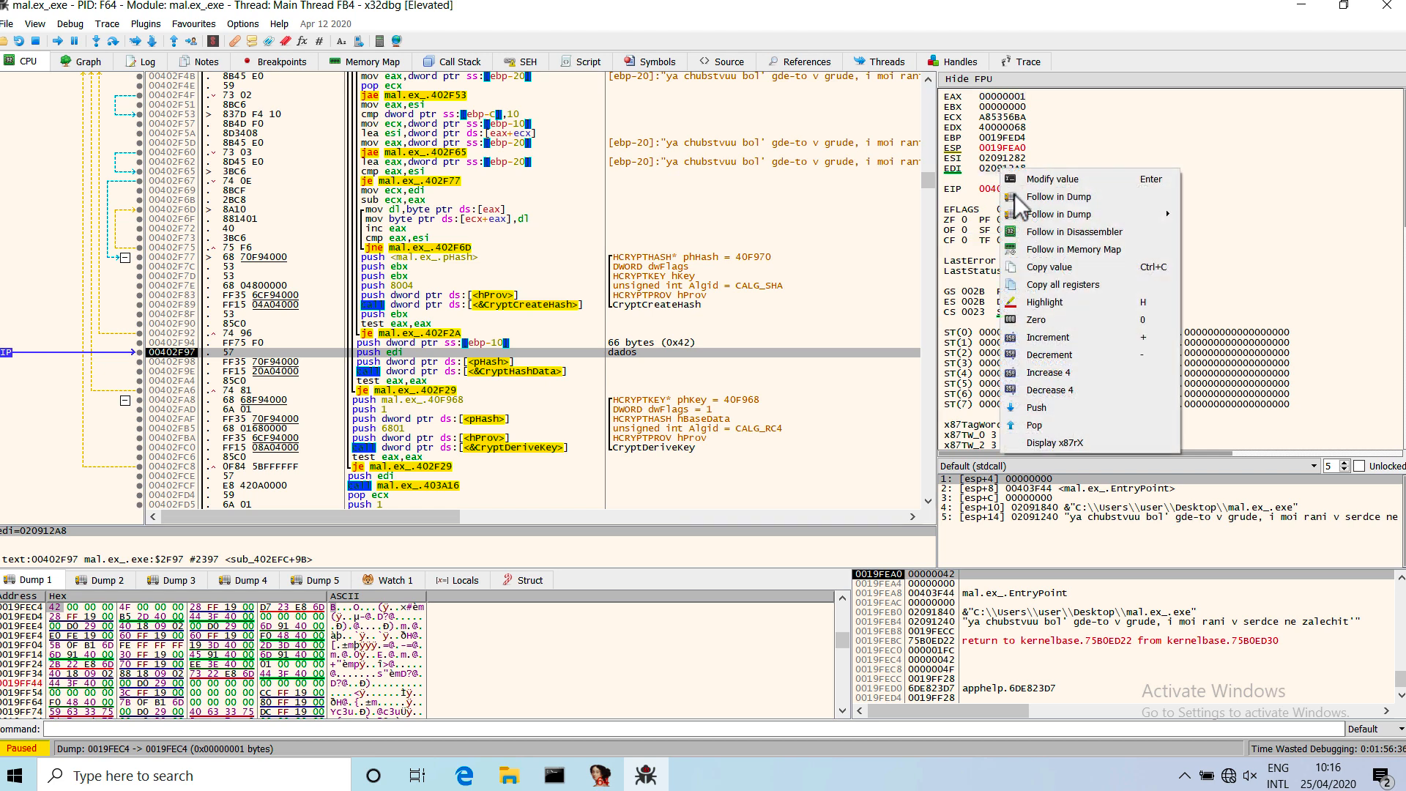
pyautogui.click(1061, 197)
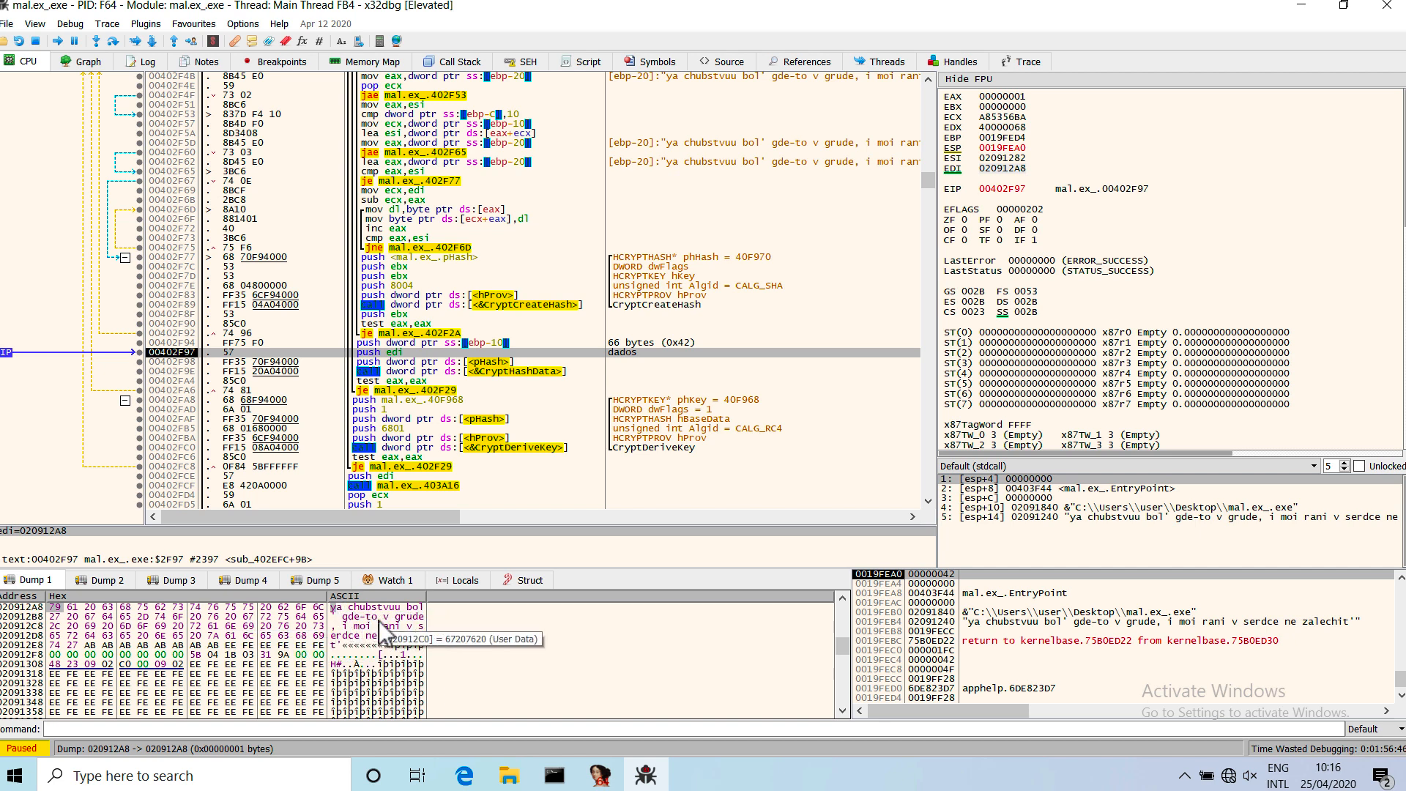
pyautogui.rightClick(55, 609)
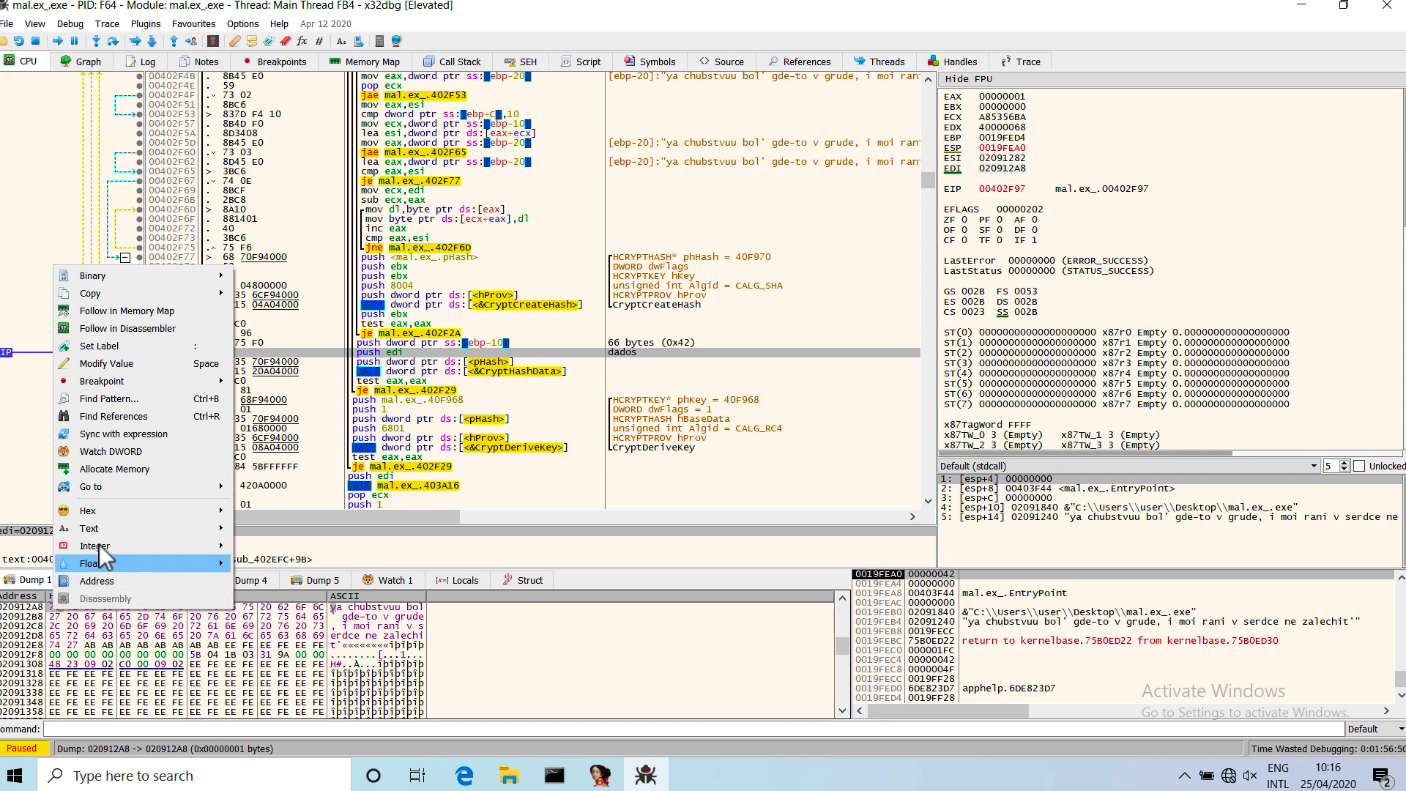
pyautogui.click(88, 634)
pyautogui.moveTo(53, 610); pyautogui.dragTo(205, 639)
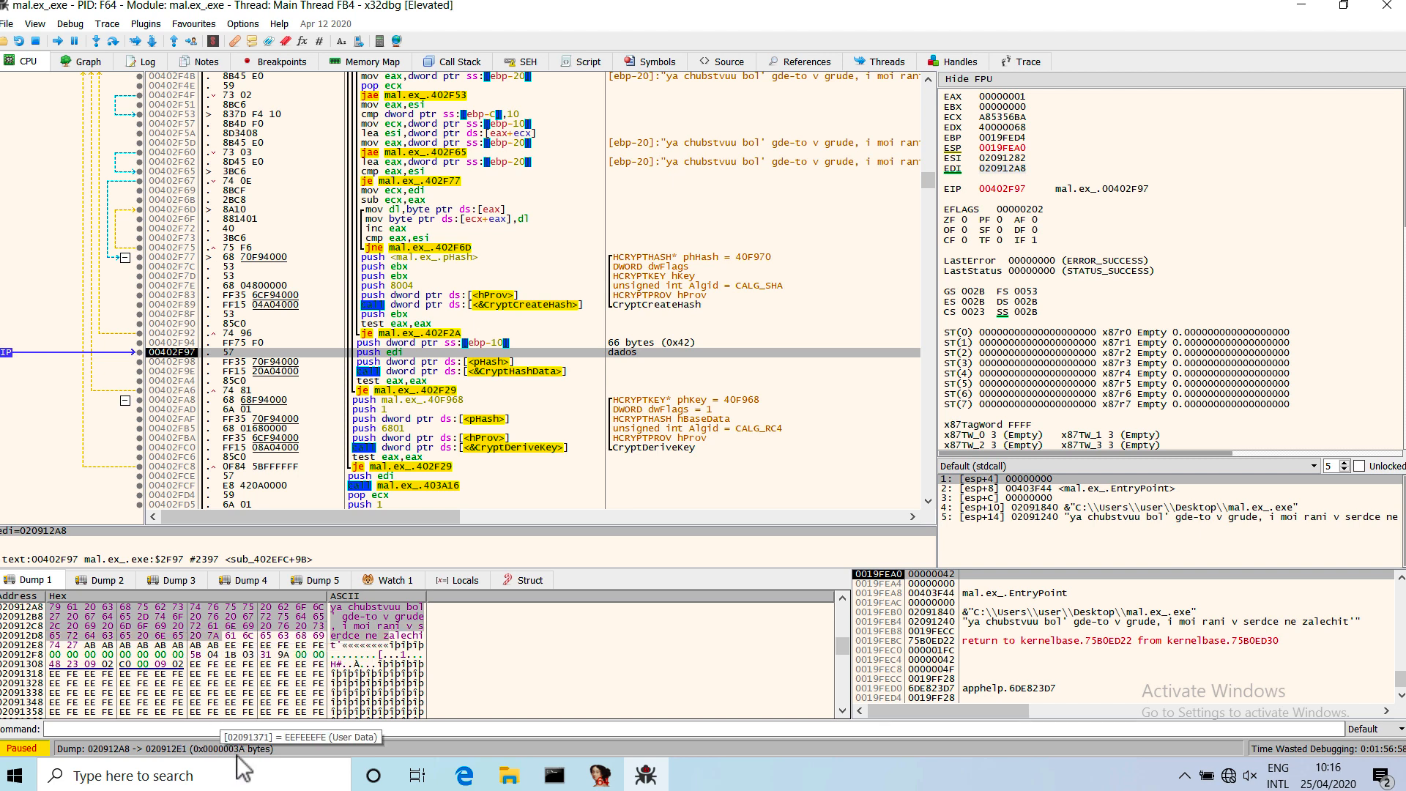
pyautogui.moveTo(52, 610); pyautogui.dragTo(75, 642)
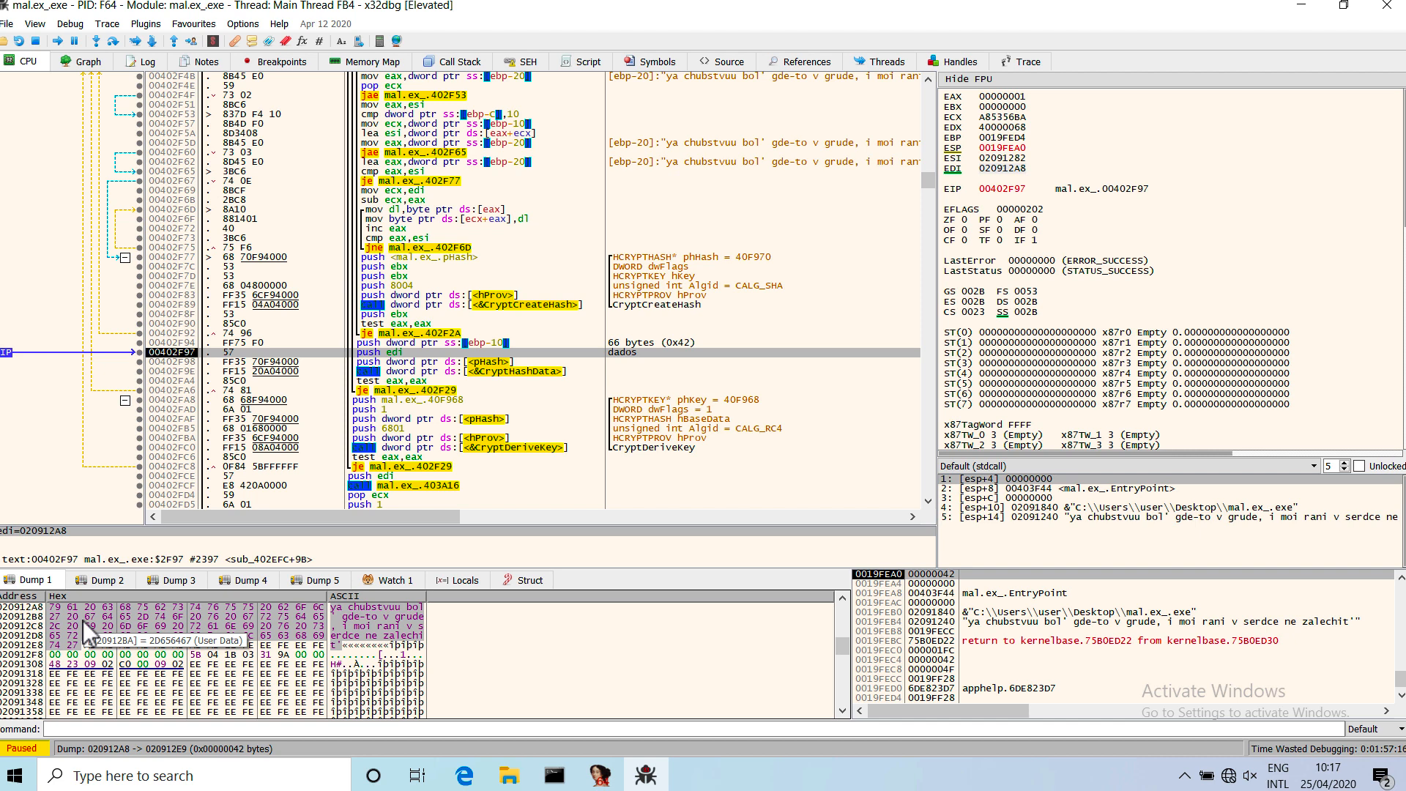
# Open the selected bytes for binary editing, copy them in String format to the clipboard, and close the editor.
pyautogui.rightClick(84, 621)
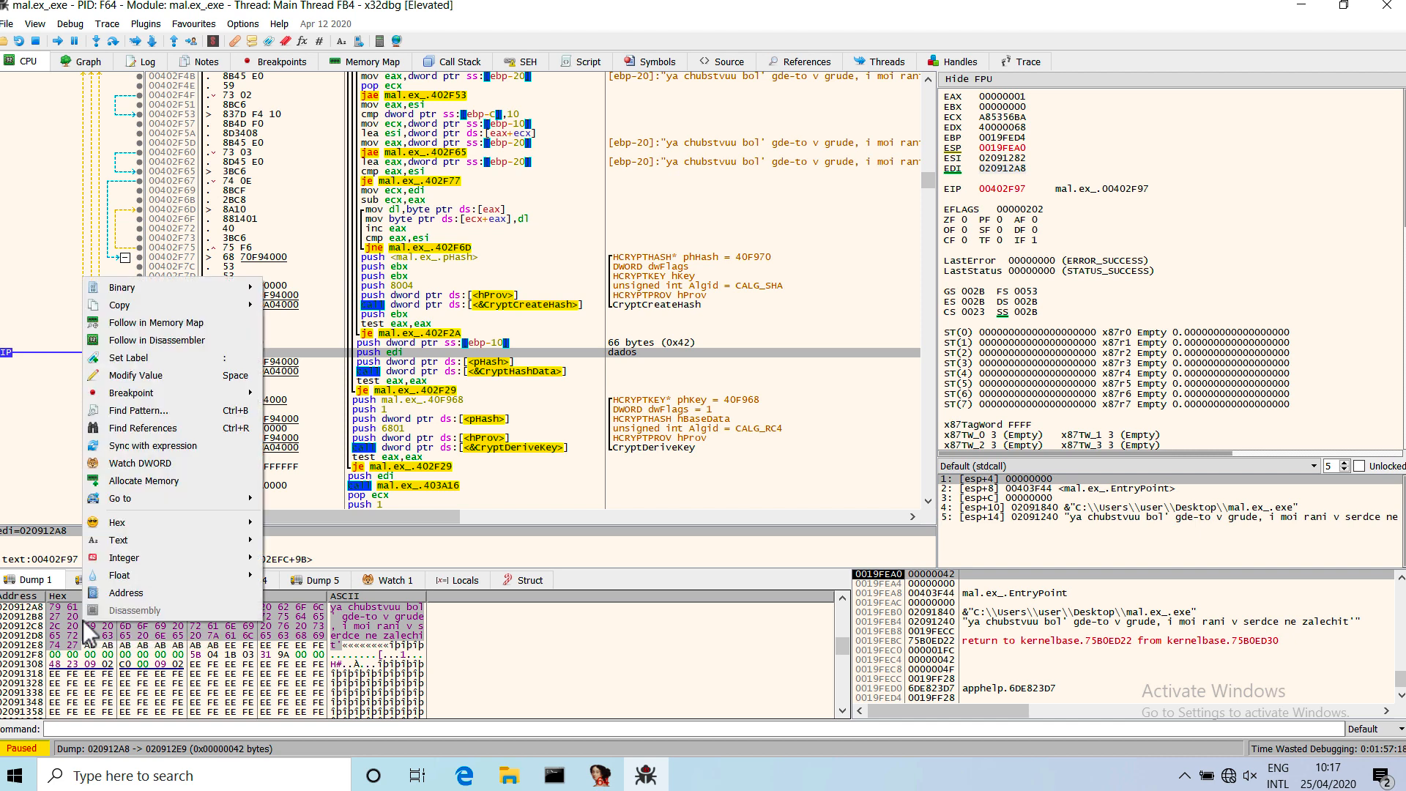
pyautogui.moveTo(170, 289)
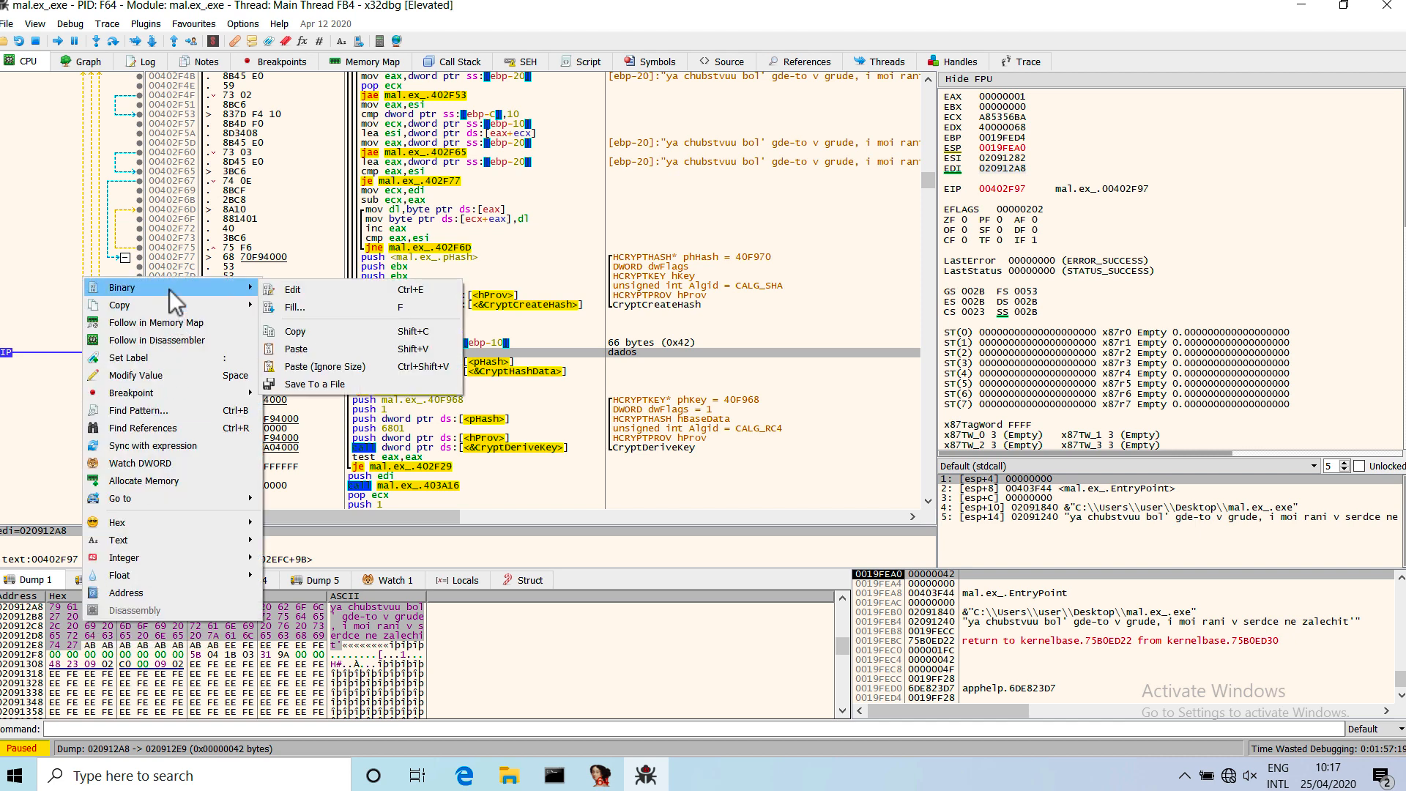
pyautogui.click(302, 292)
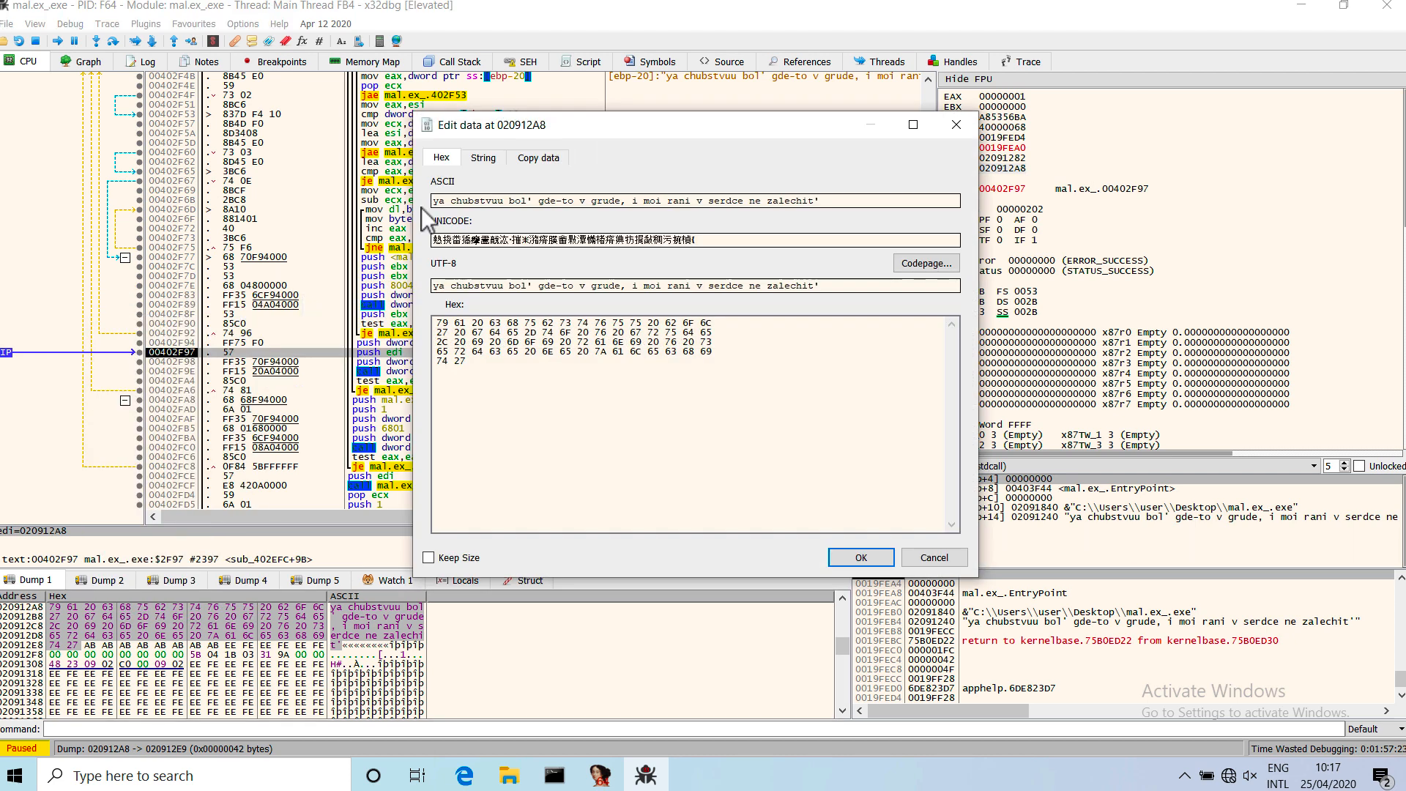
pyautogui.click(538, 160)
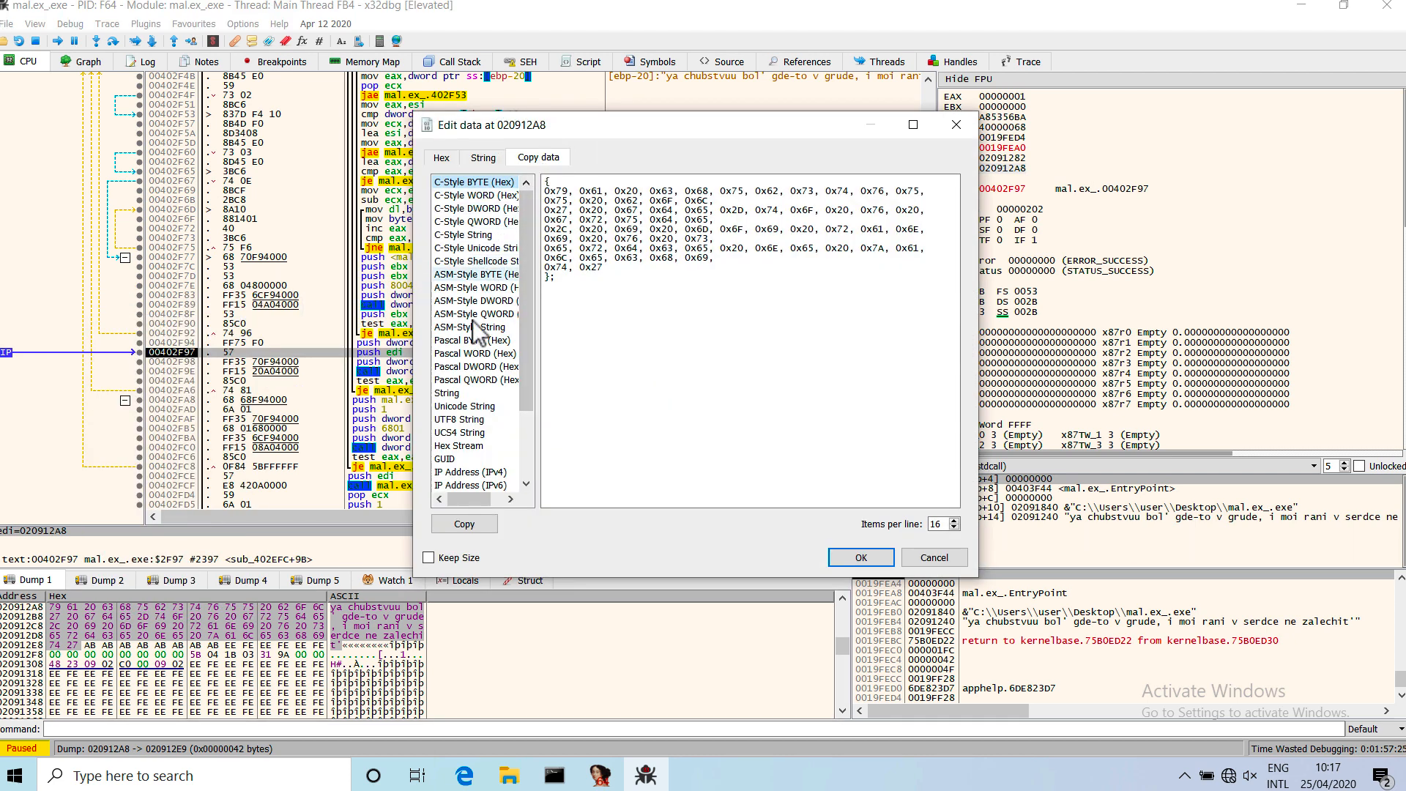
pyautogui.click(464, 395)
pyautogui.click(624, 358)
pyautogui.click(481, 522)
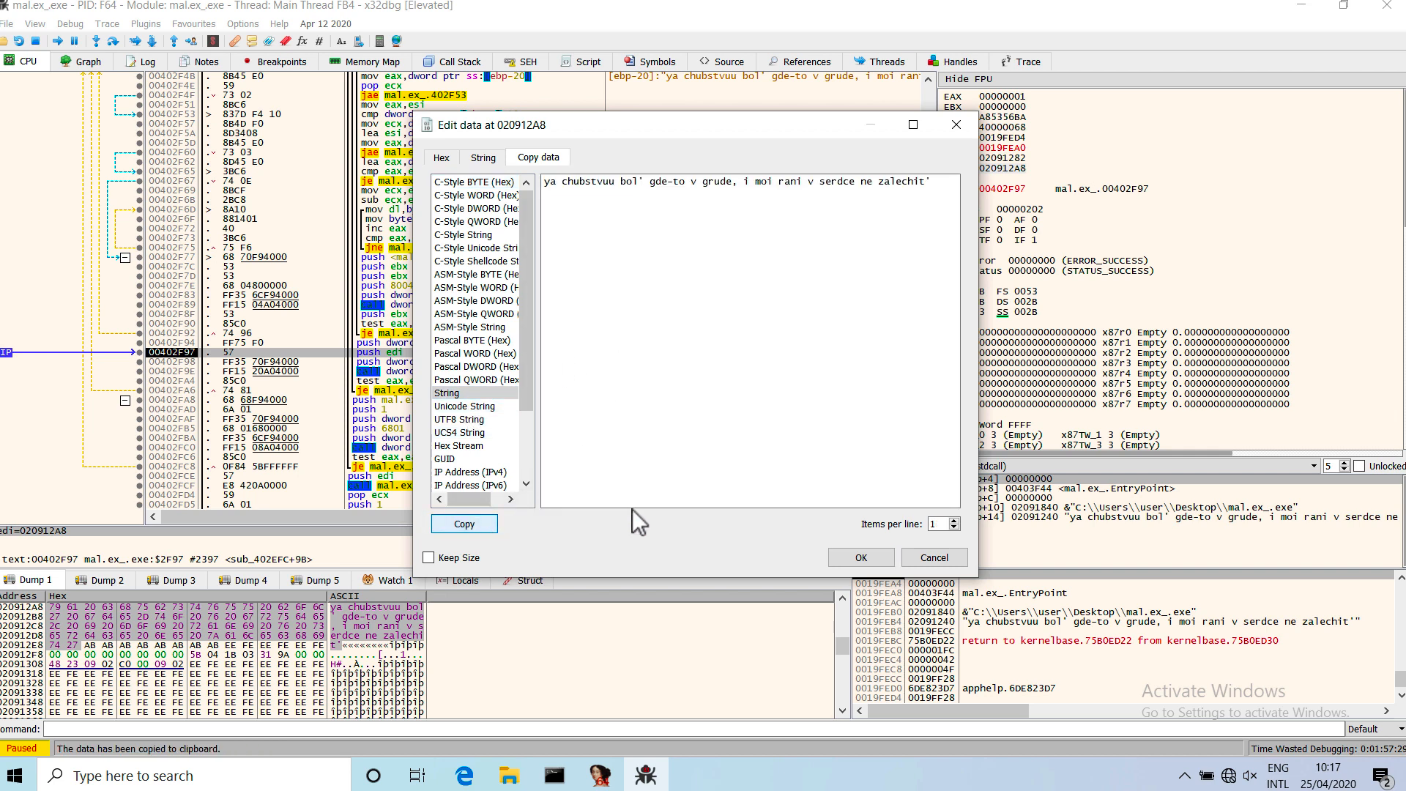
pyautogui.click(870, 552)
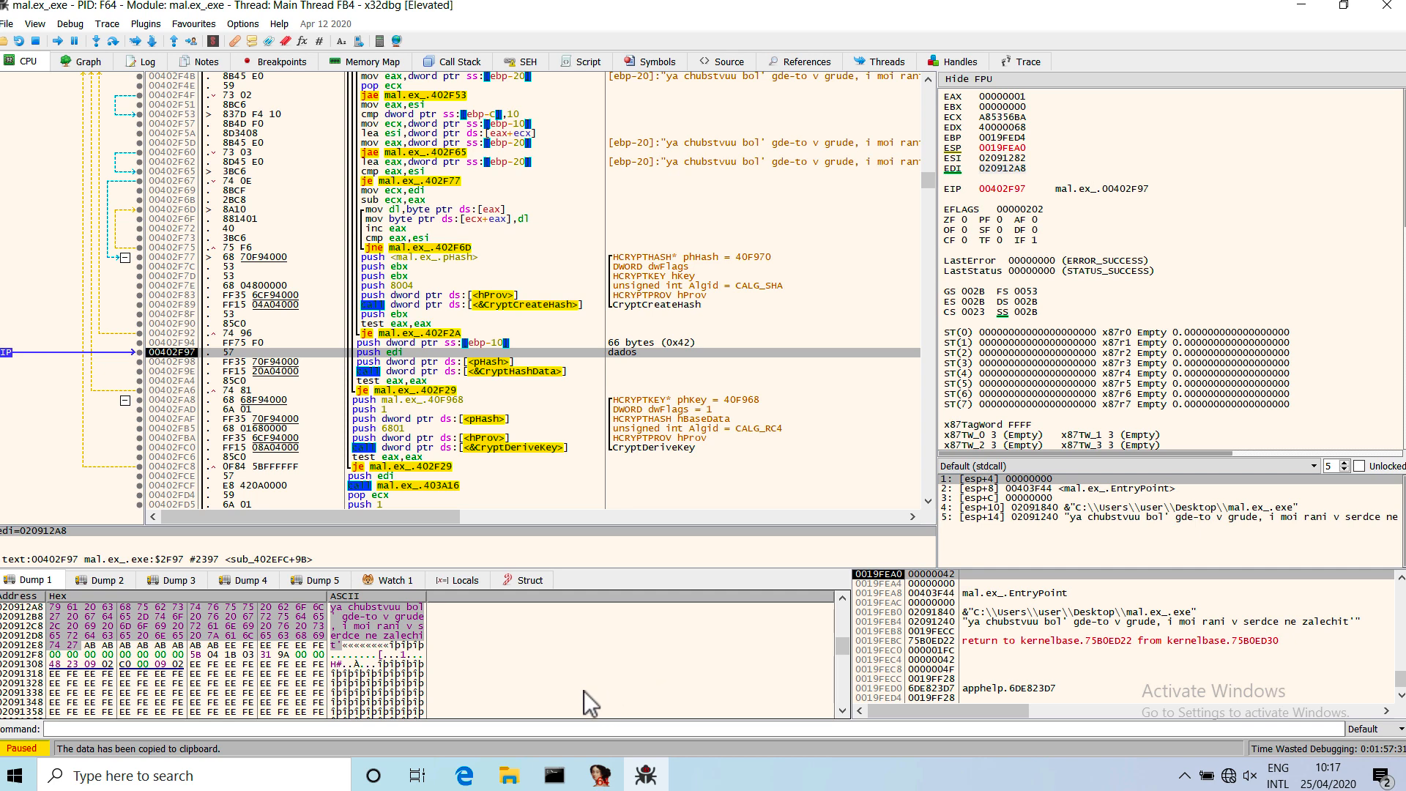
# Switch to IDA and add the lines "AcquireContext", "CreateHash" and "HashData" below the existing text in the database notepad.
pyautogui.click(600, 775)
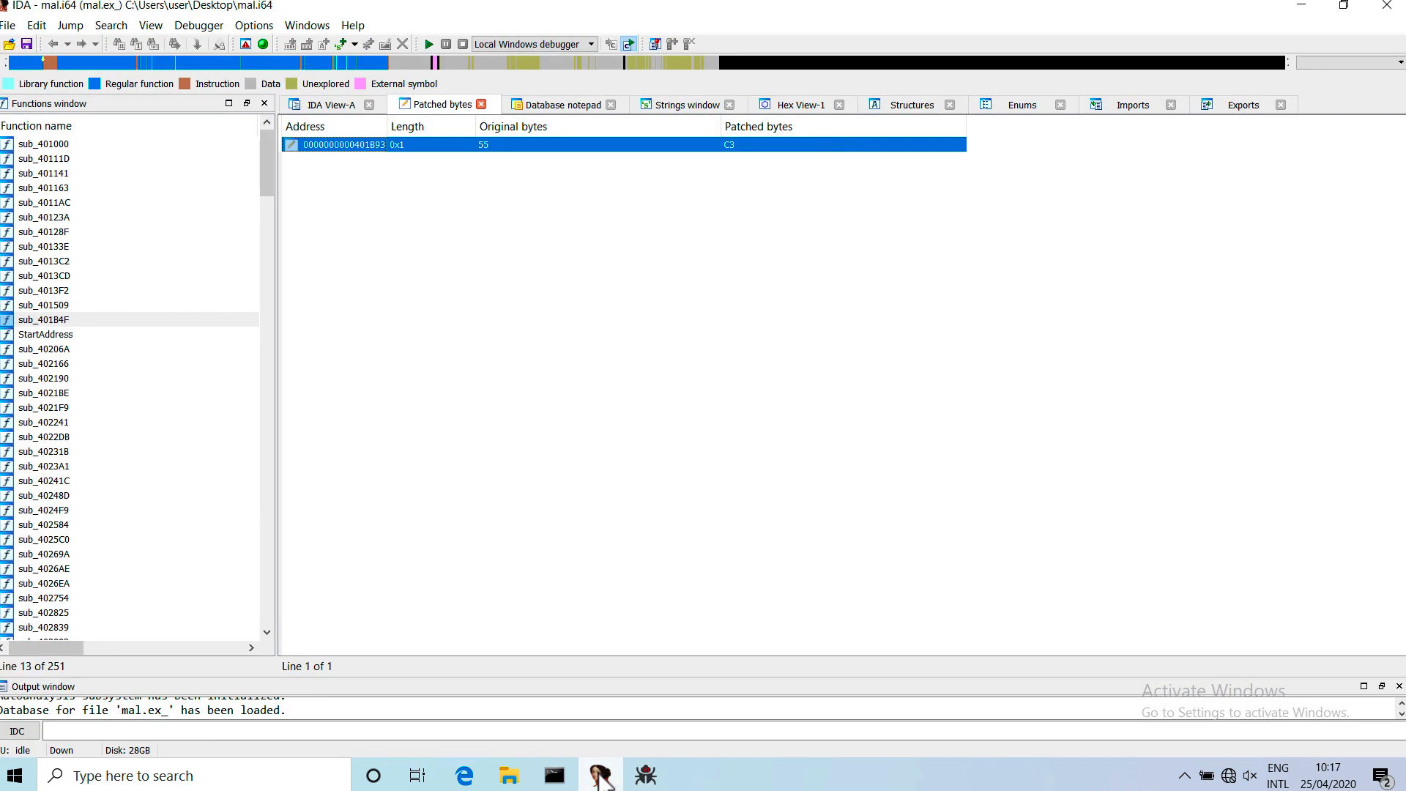
pyautogui.click(542, 105)
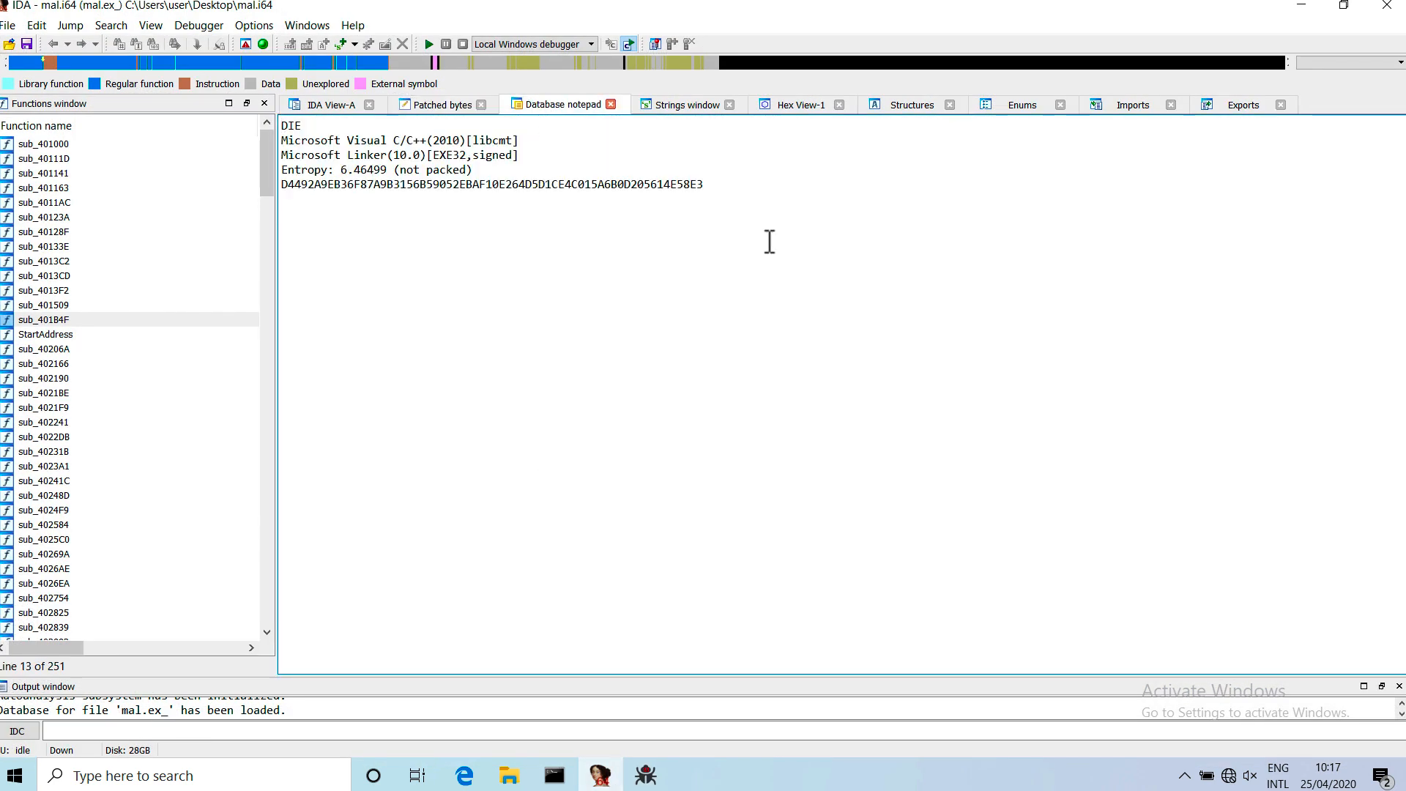
pyautogui.press('Return')
pyautogui.press('Return')
pyautogui.write('Acquire')
pyautogui.write('Context ')
pyautogui.write('CreateHash')
pyautogui.press('Return')
pyautogui.write('Hash')
pyautogui.press('BackSpace')
pyautogui.press('BackSpace')
pyautogui.press('BackSpace')
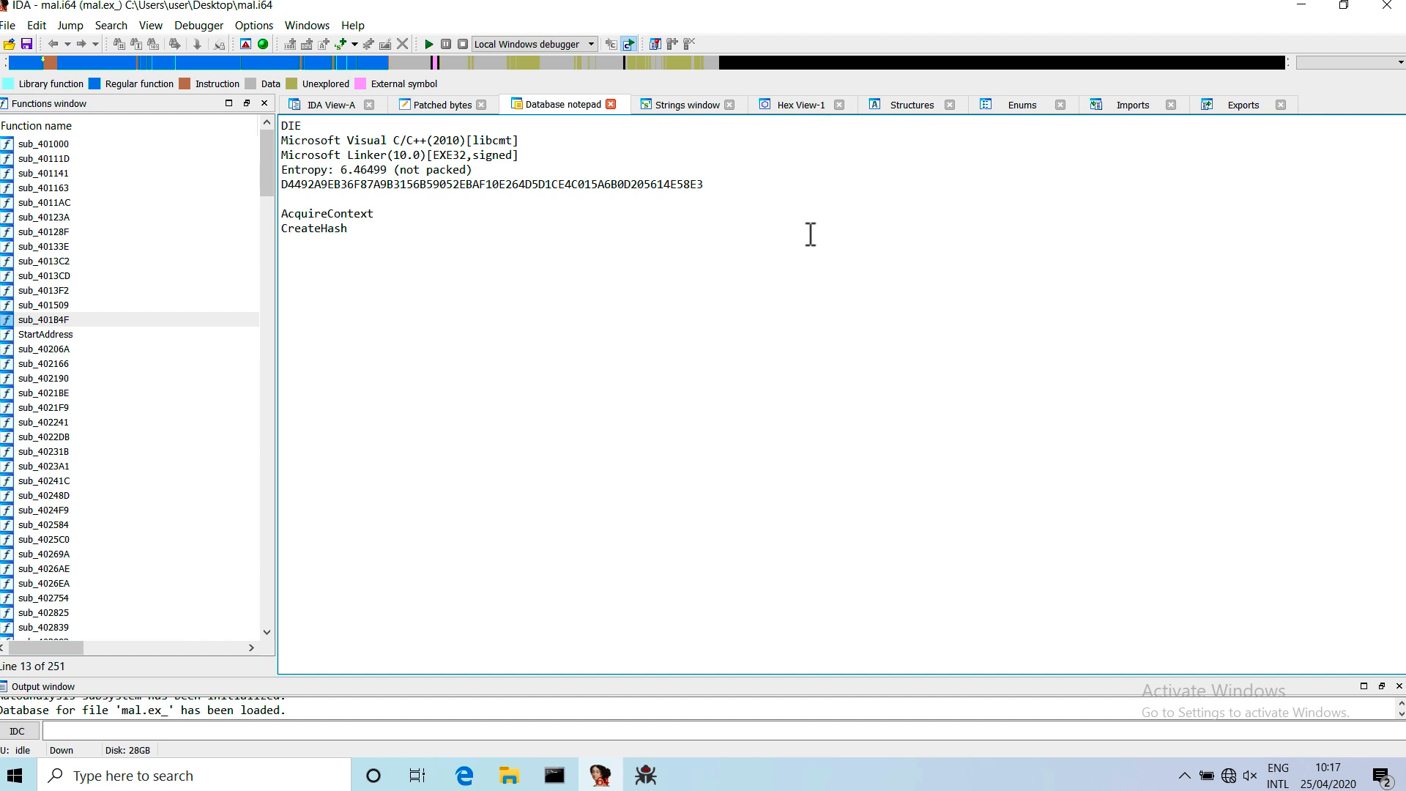
pyautogui.write('HashData')
# Add the note "vai fazer o sha1 da string:" followed by the copied string and the line "66 bytes / 0x42".
pyautogui.write('va')
pyautogui.write('i faze')
pyautogui.write('r o sha')
pyautogui.write('1 da string:')
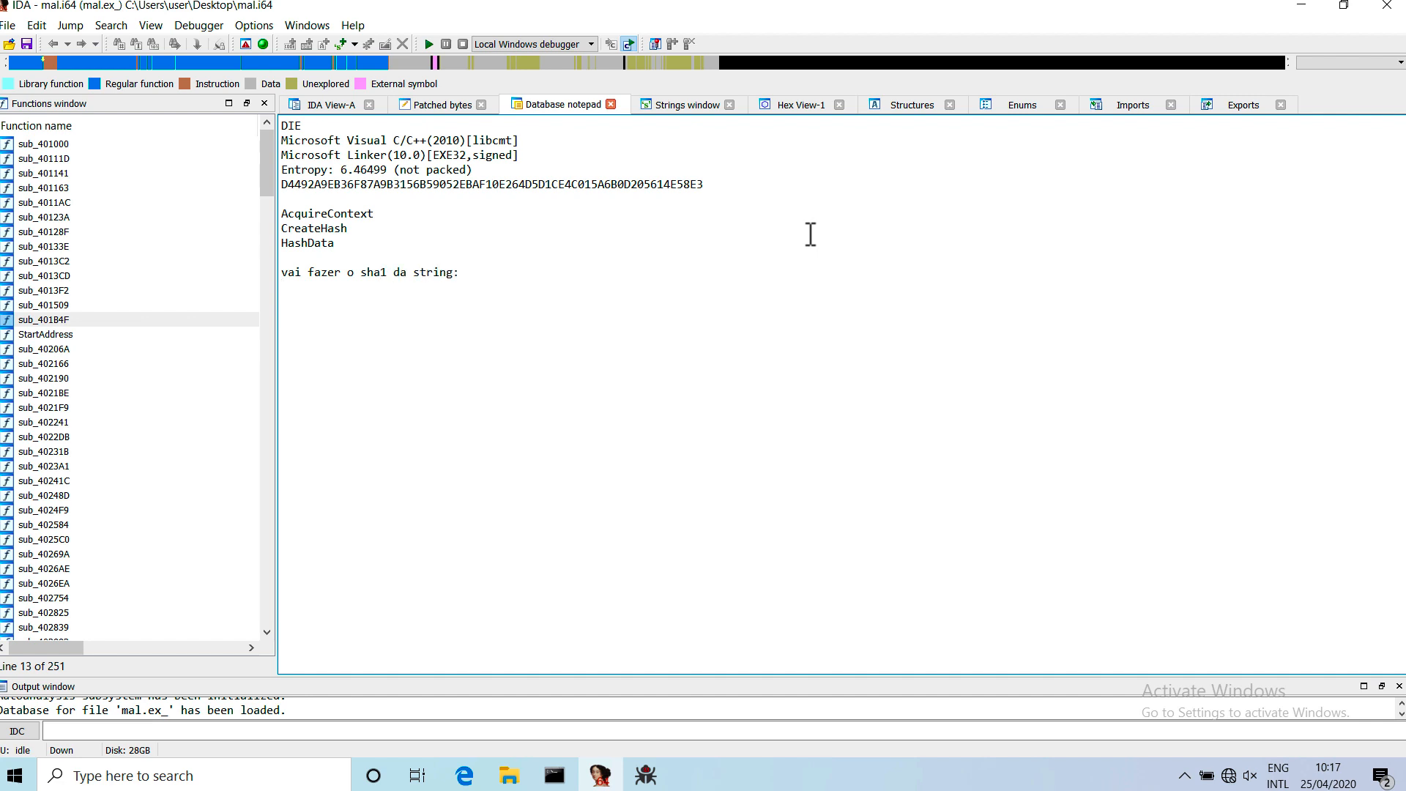
pyautogui.press('Return')
pyautogui.hotkey('ctrl', 'v')
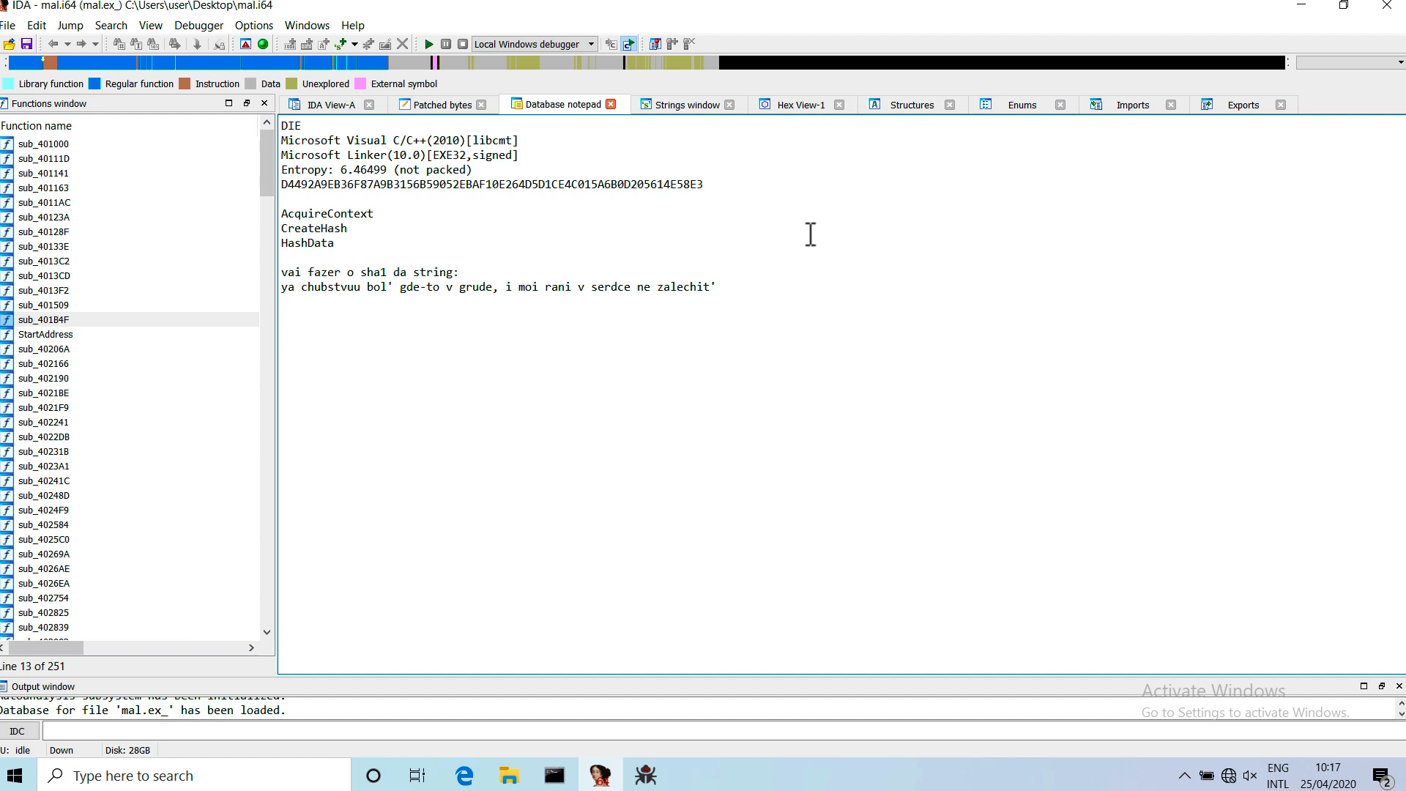
pyautogui.write('66 bytes / 0x42')
pyautogui.press('Return')
pyautogui.press('Return')
# Return to x32dbg and step over the CryptHashData call and its result check up to the push at 00402FA8.
pyautogui.click(601, 778)
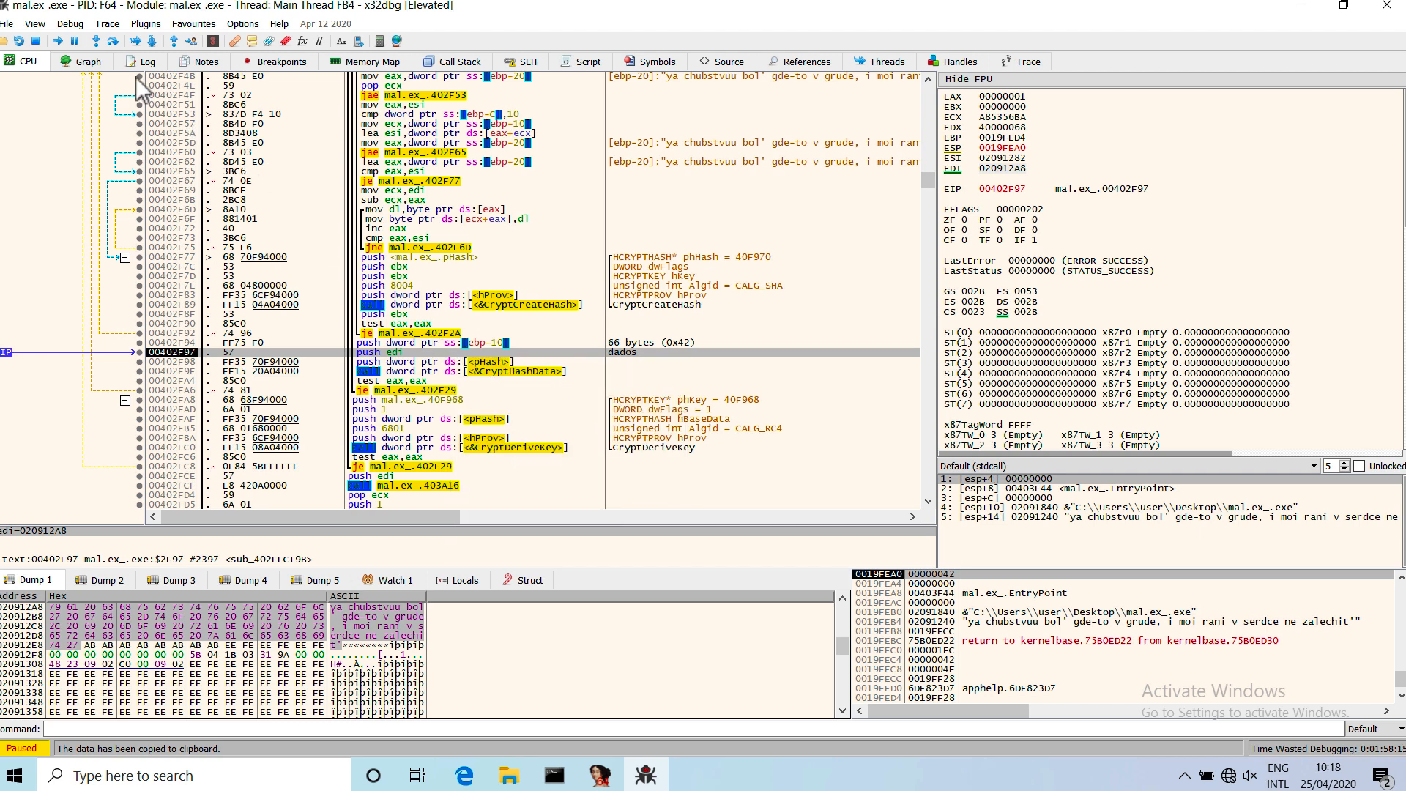
pyautogui.click(111, 42)
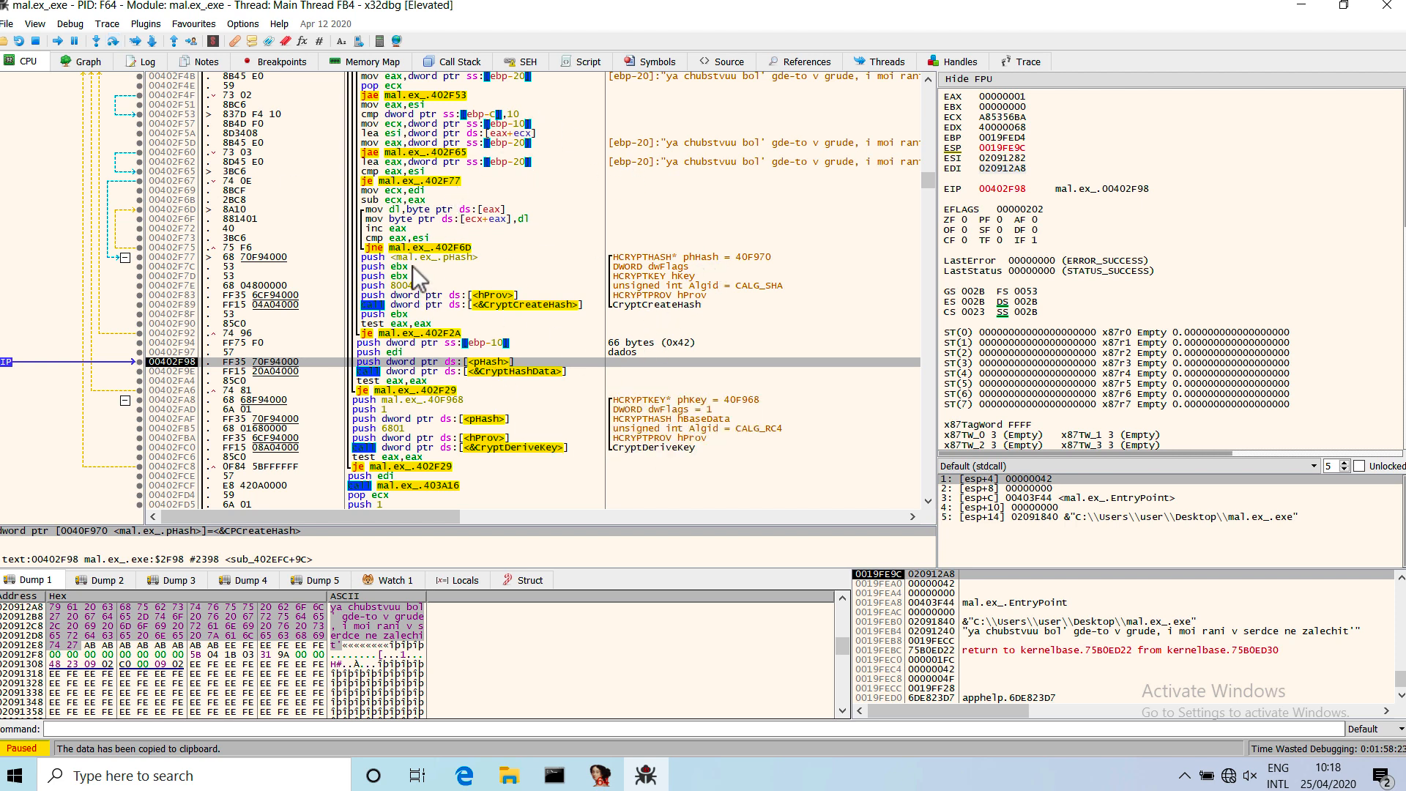
pyautogui.click(109, 44)
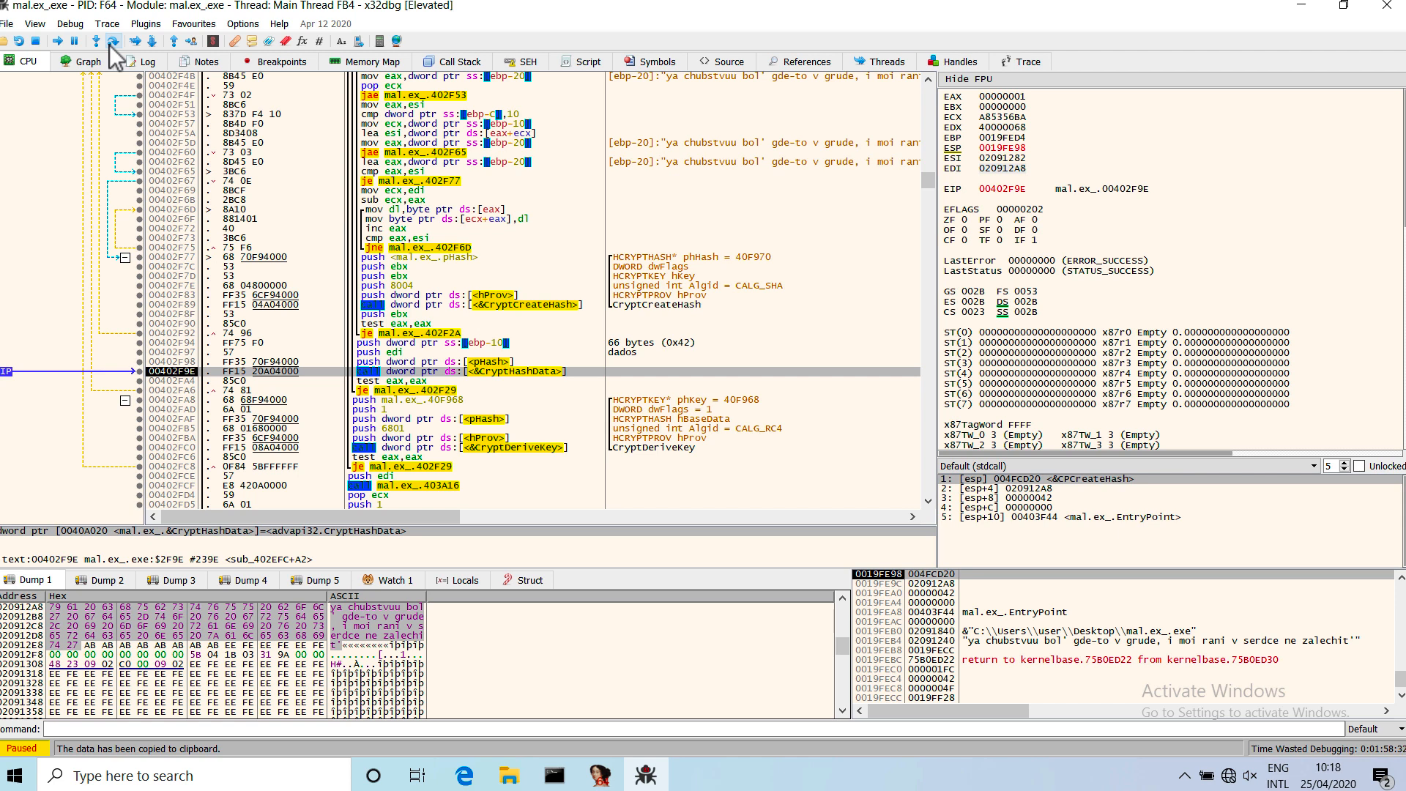
pyautogui.click(109, 44)
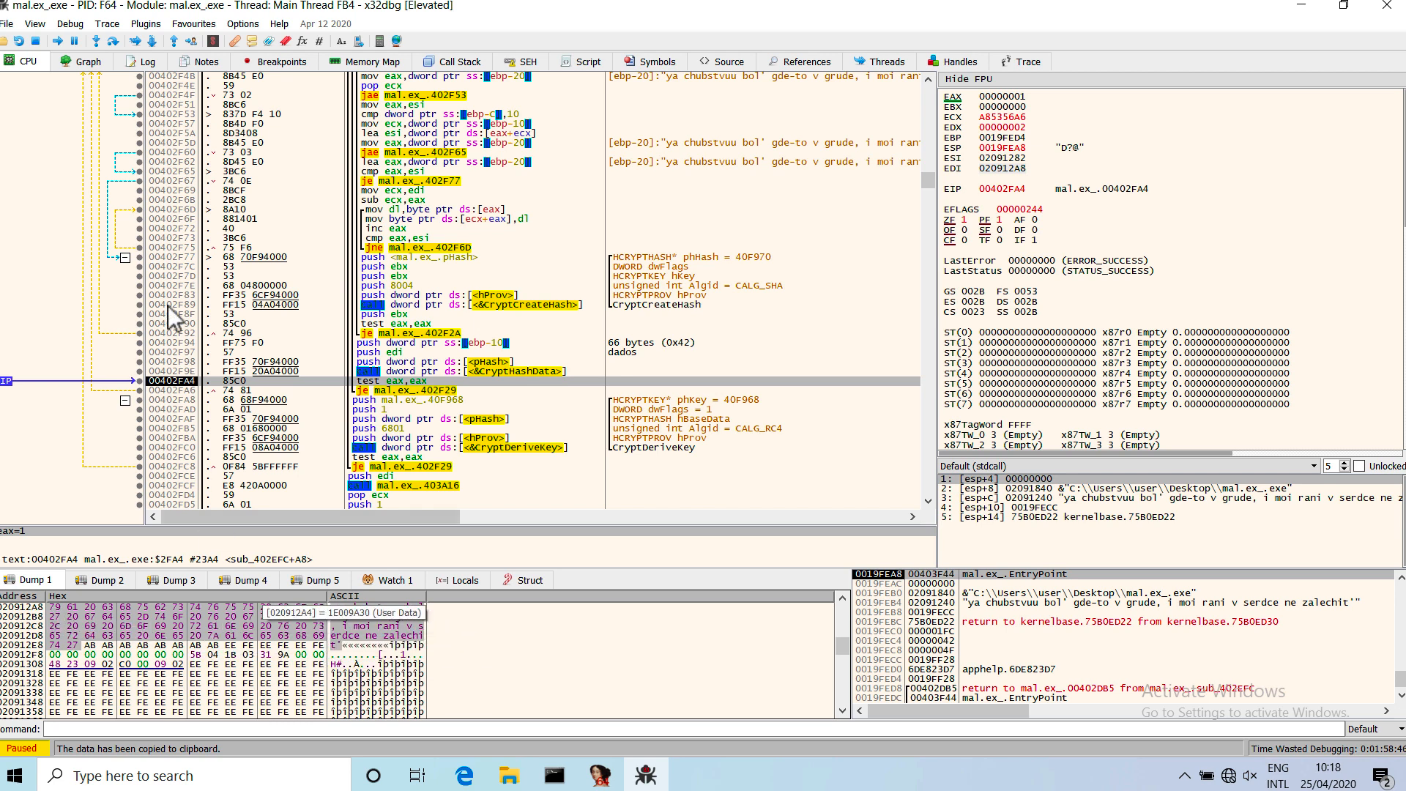
pyautogui.click(115, 45)
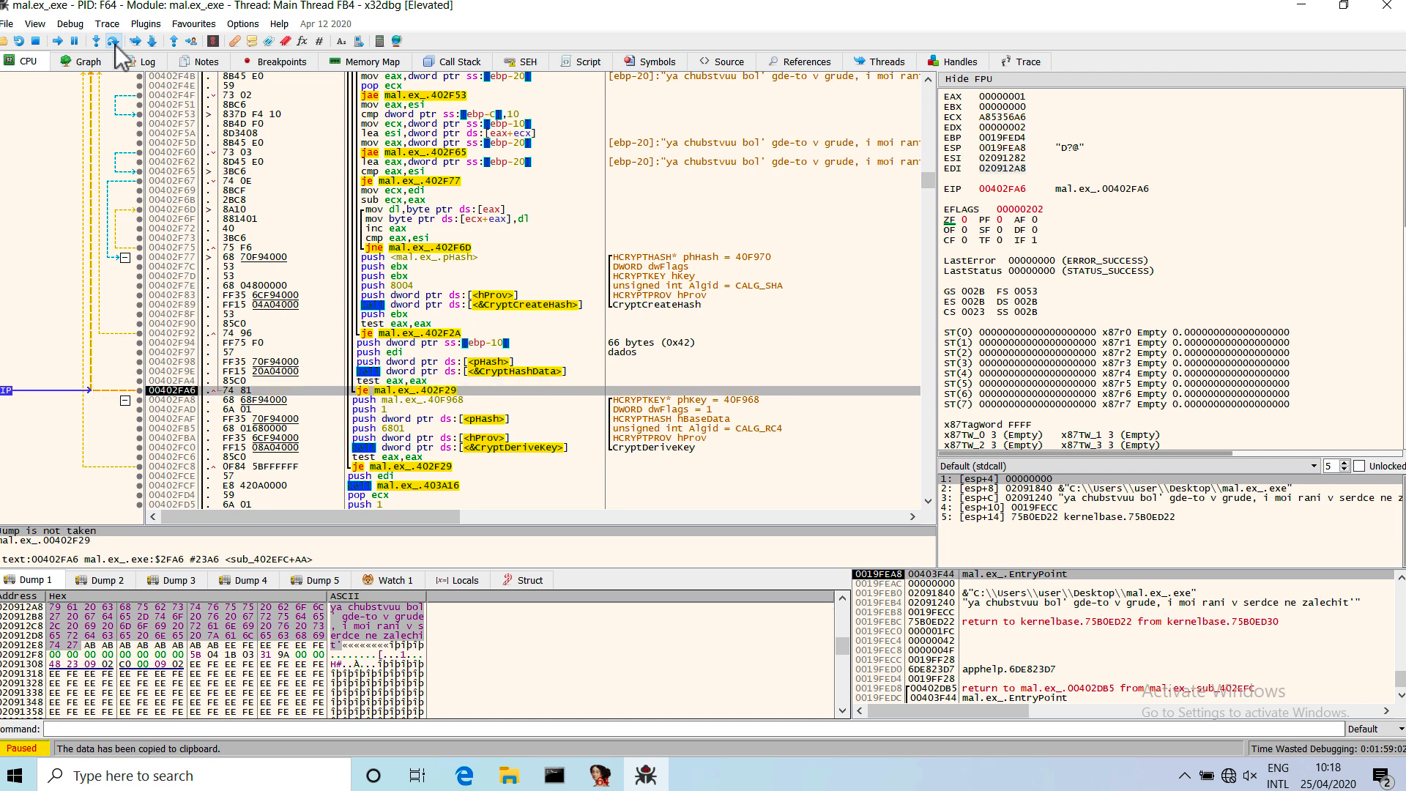
pyautogui.click(116, 45)
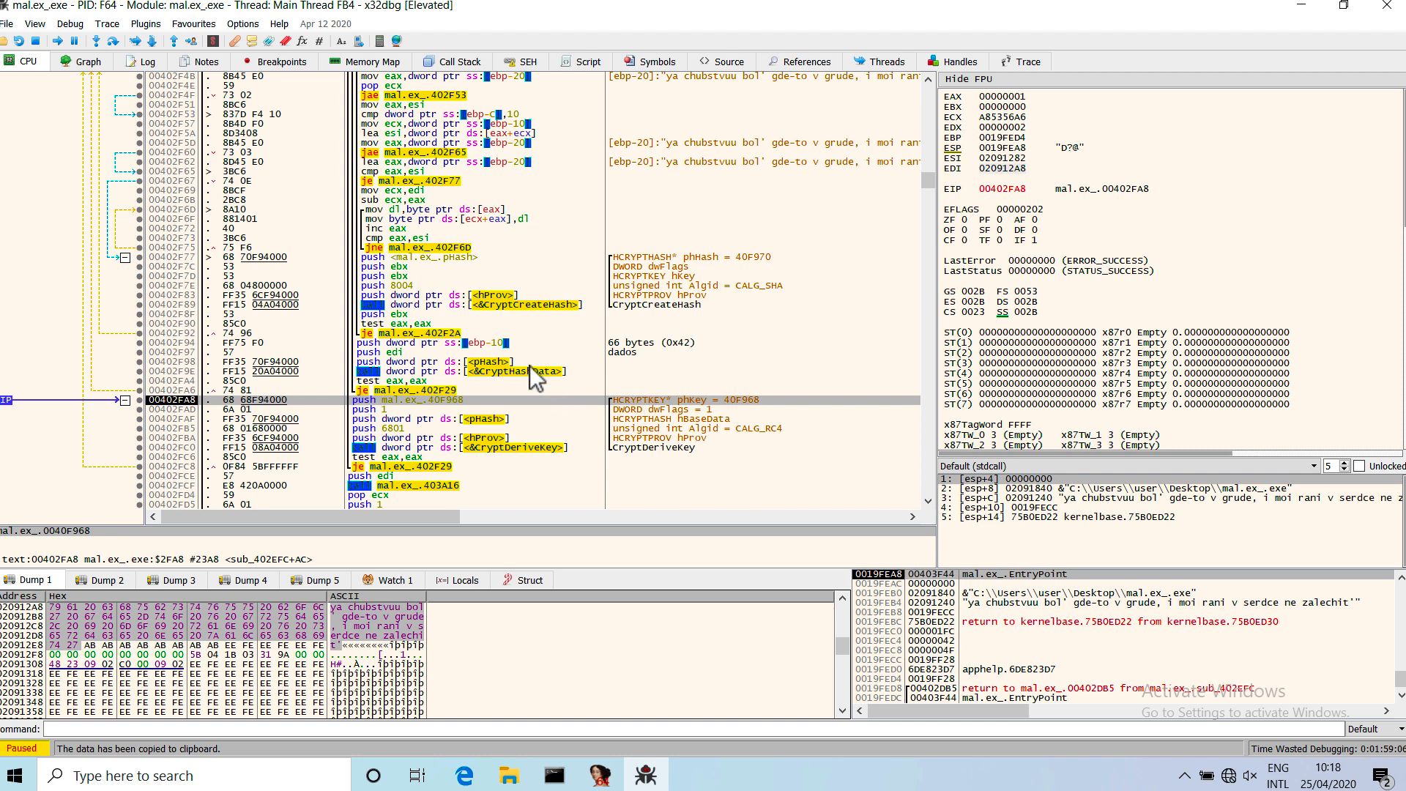
# Examine the CryptDeriveKey call block from 00402FA8 to 00402FC0, including its flags and algorithm arguments.
pyautogui.moveTo(525, 402); pyautogui.dragTo(526, 449)
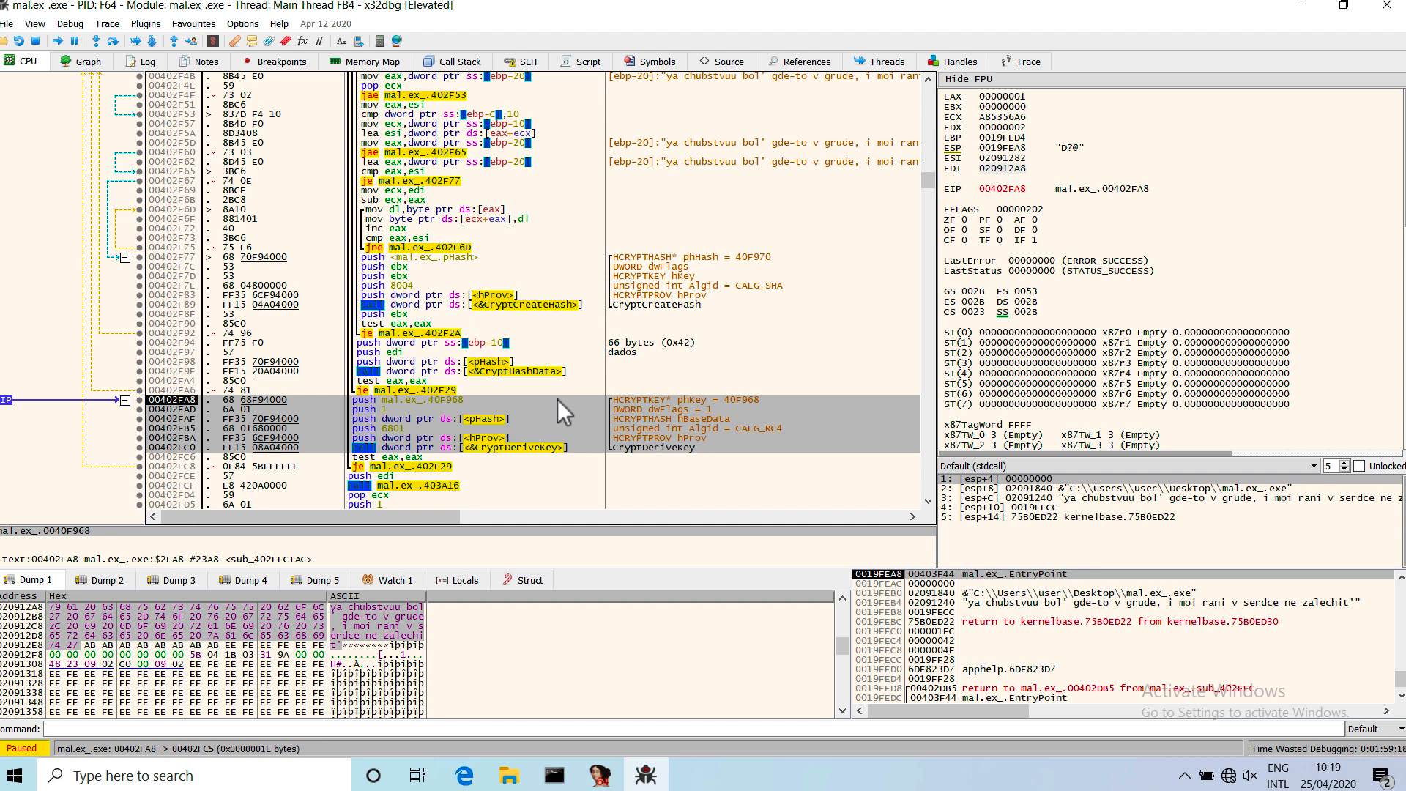
pyautogui.click(583, 411)
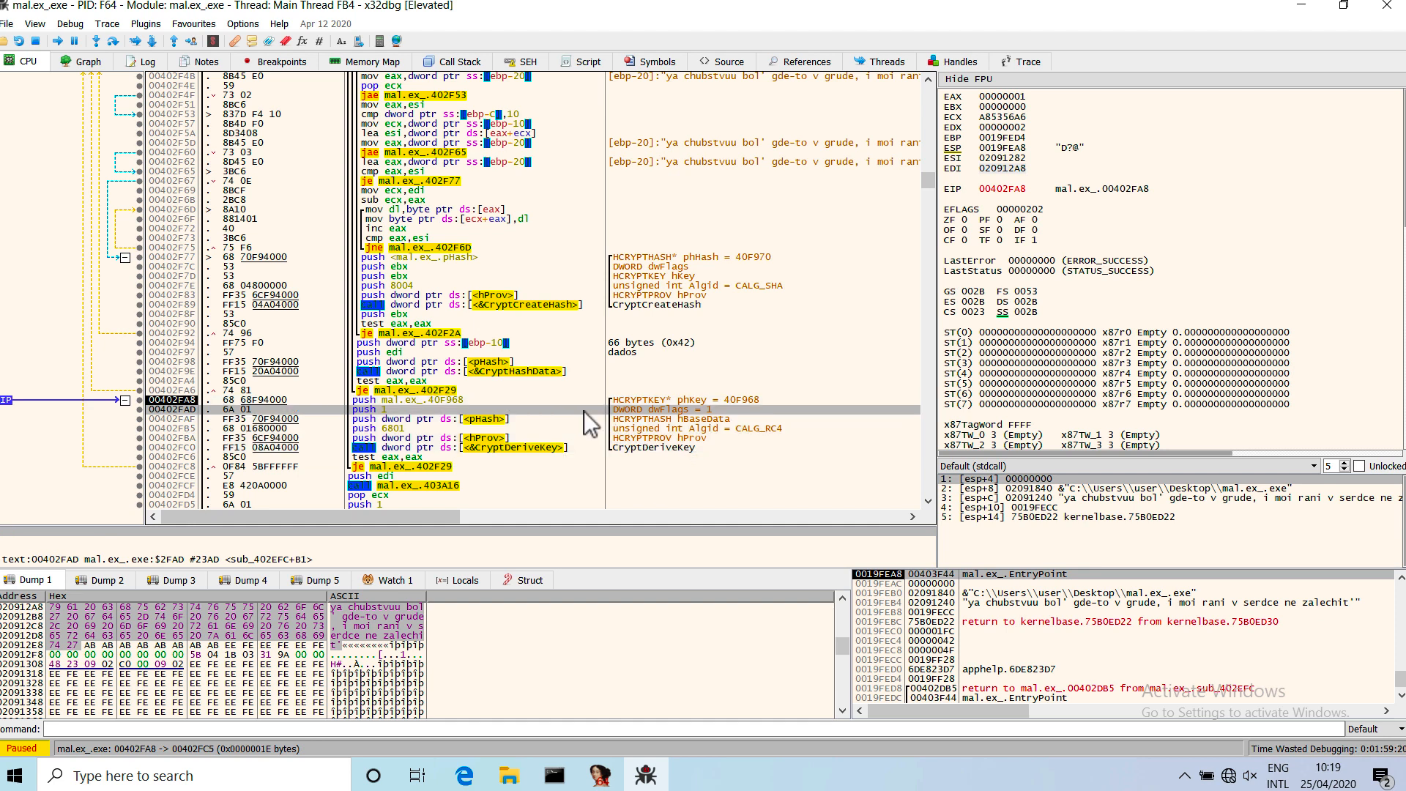
pyautogui.click(582, 428)
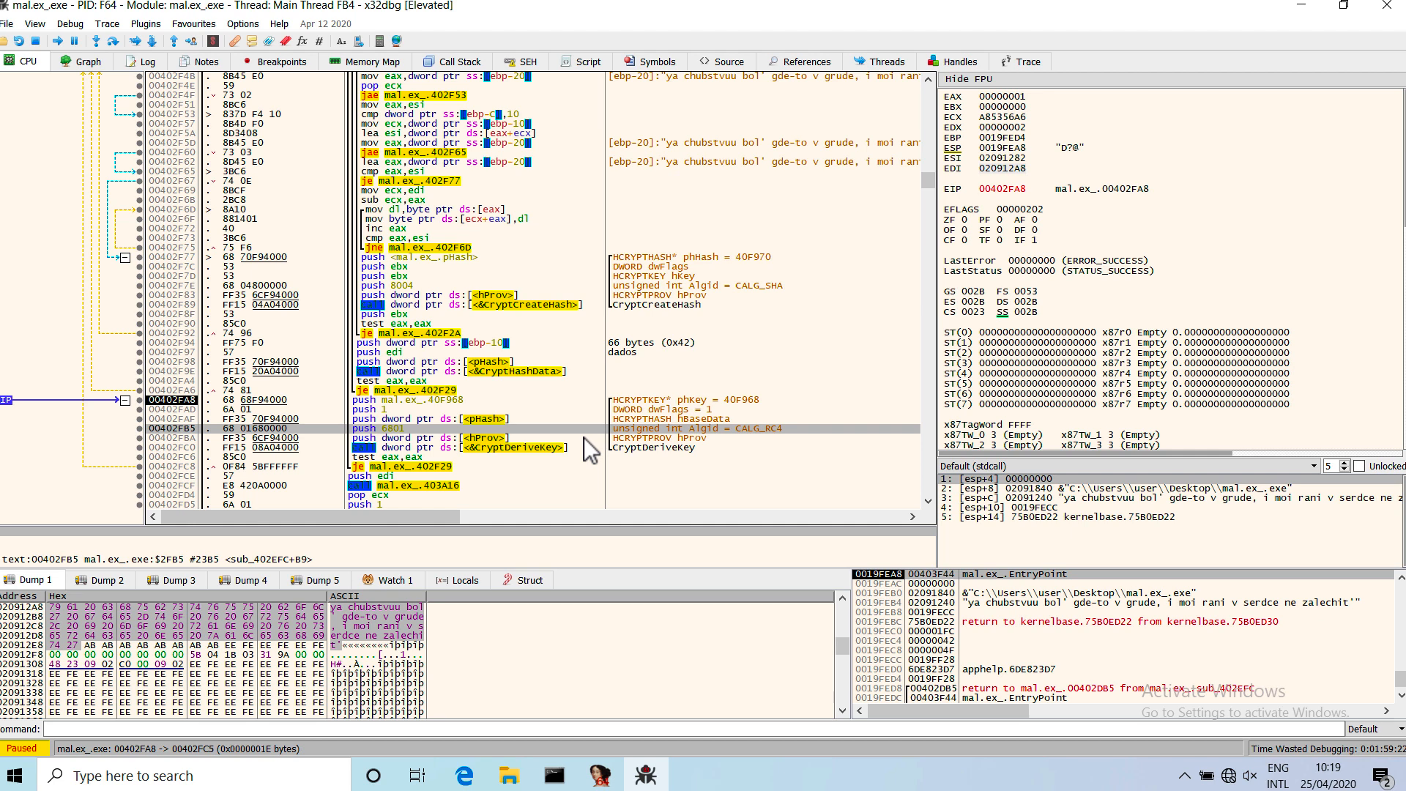
pyautogui.click(582, 437)
# Follow the address 0040F968, pushed at 00402FA8, in the dump and label it "hKey".
pyautogui.click(563, 402)
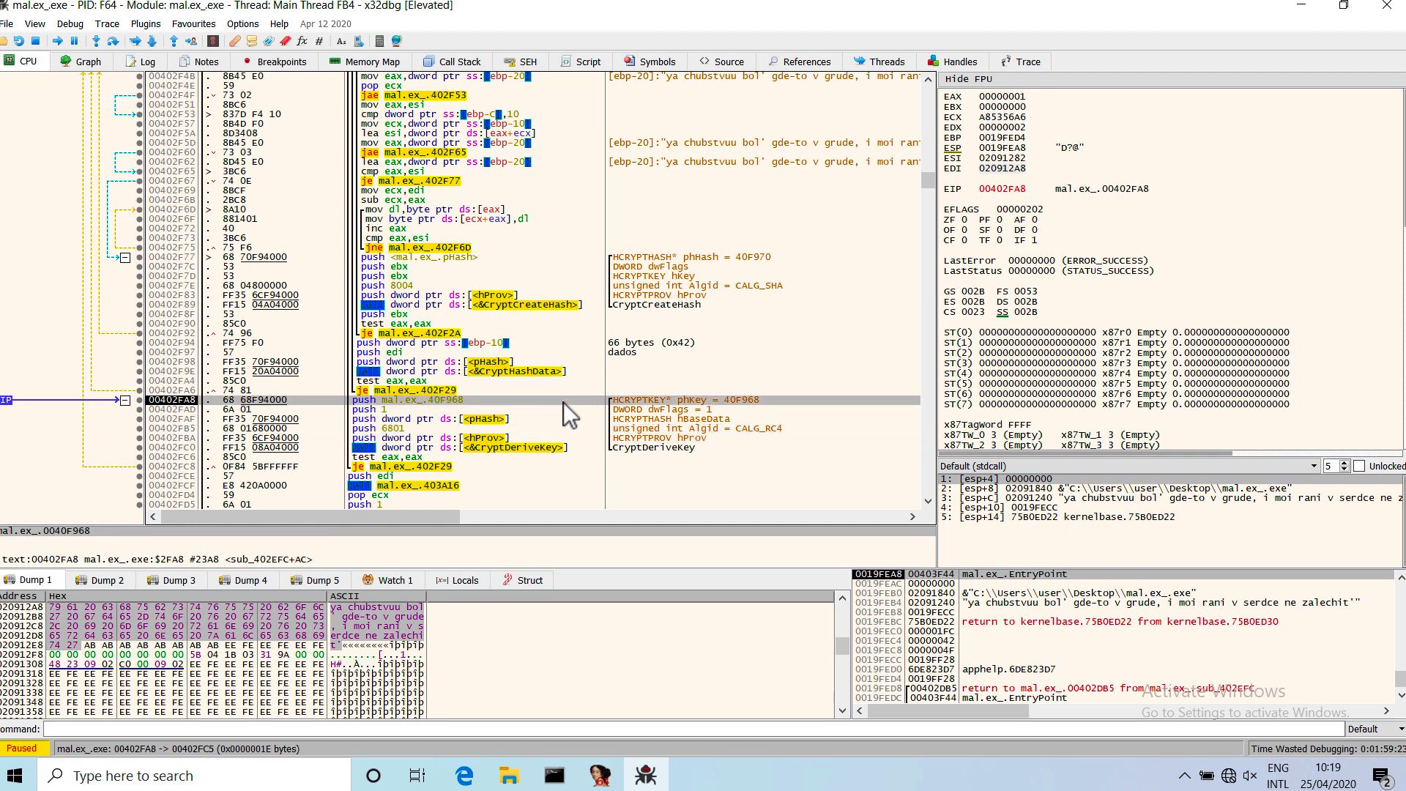
pyautogui.rightClick(464, 404)
pyautogui.moveTo(567, 62)
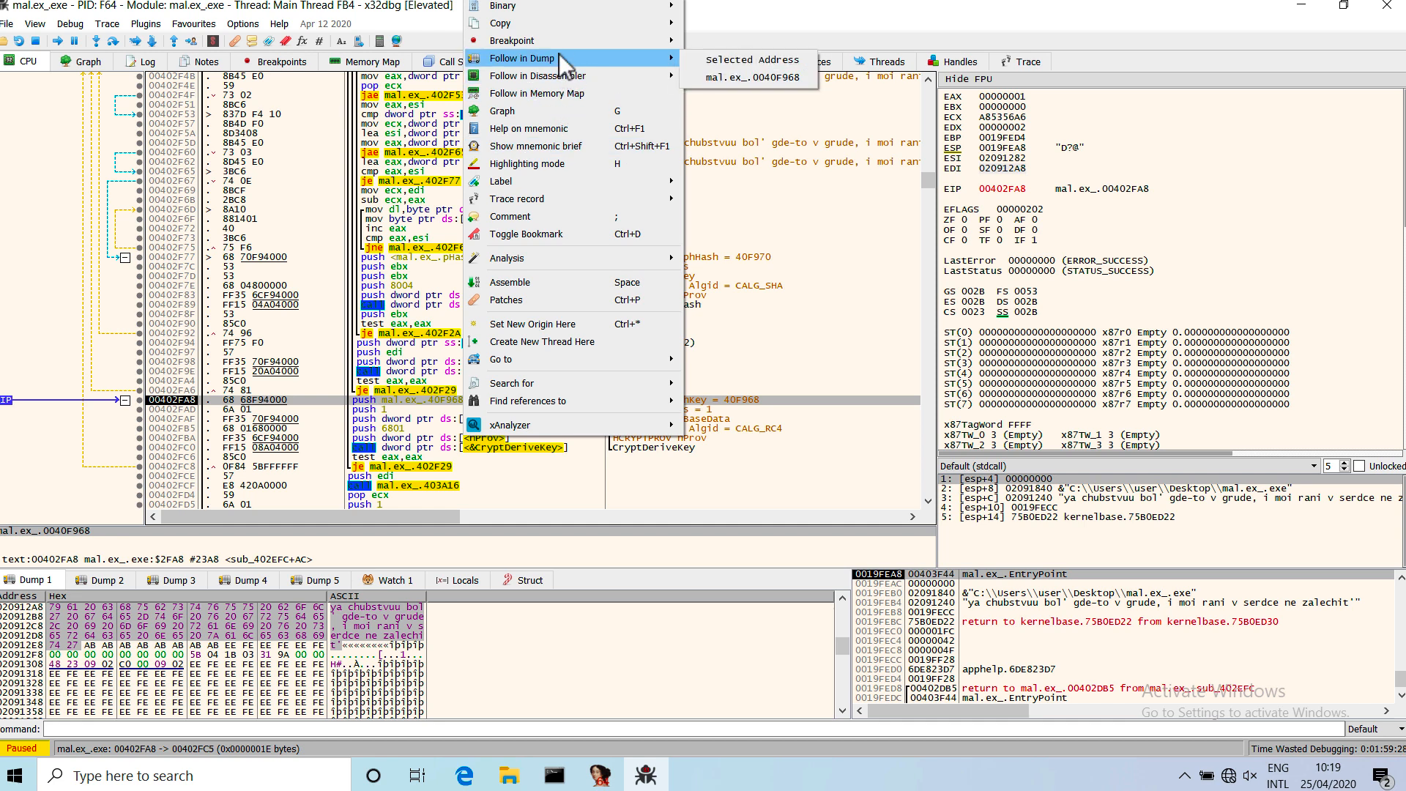
pyautogui.click(732, 78)
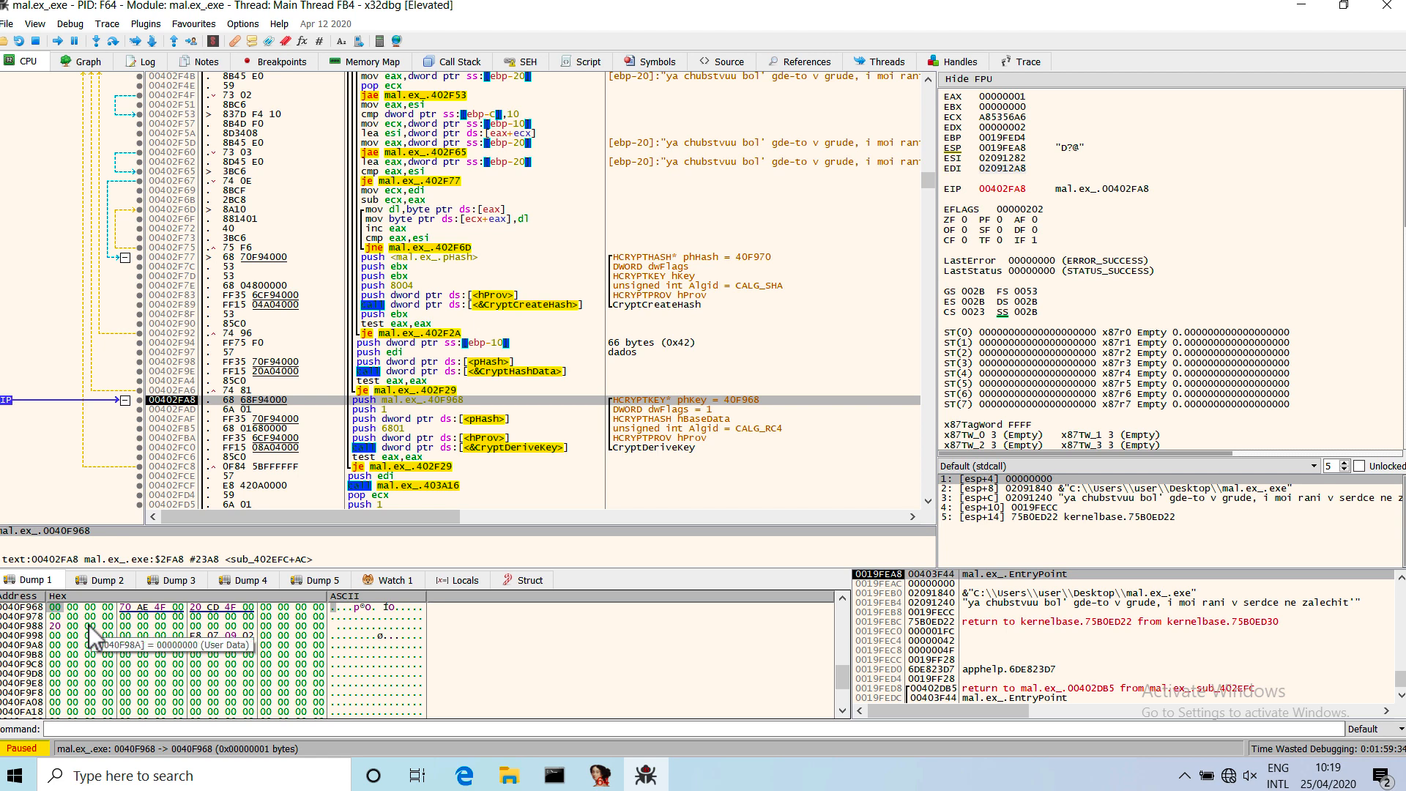
pyautogui.hotkey('ctrl', 'e')
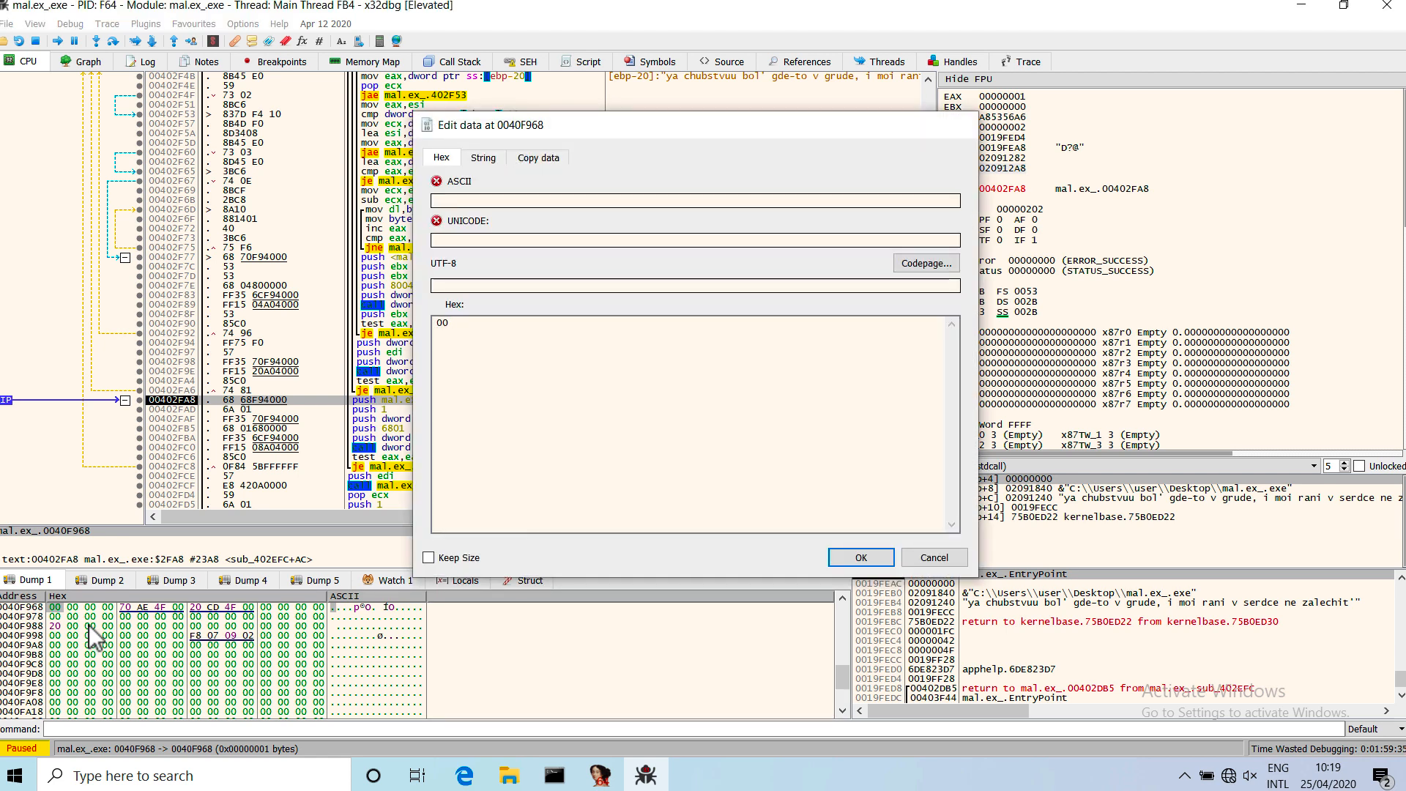
pyautogui.press('Escape')
pyautogui.hotkey('shift', ';')
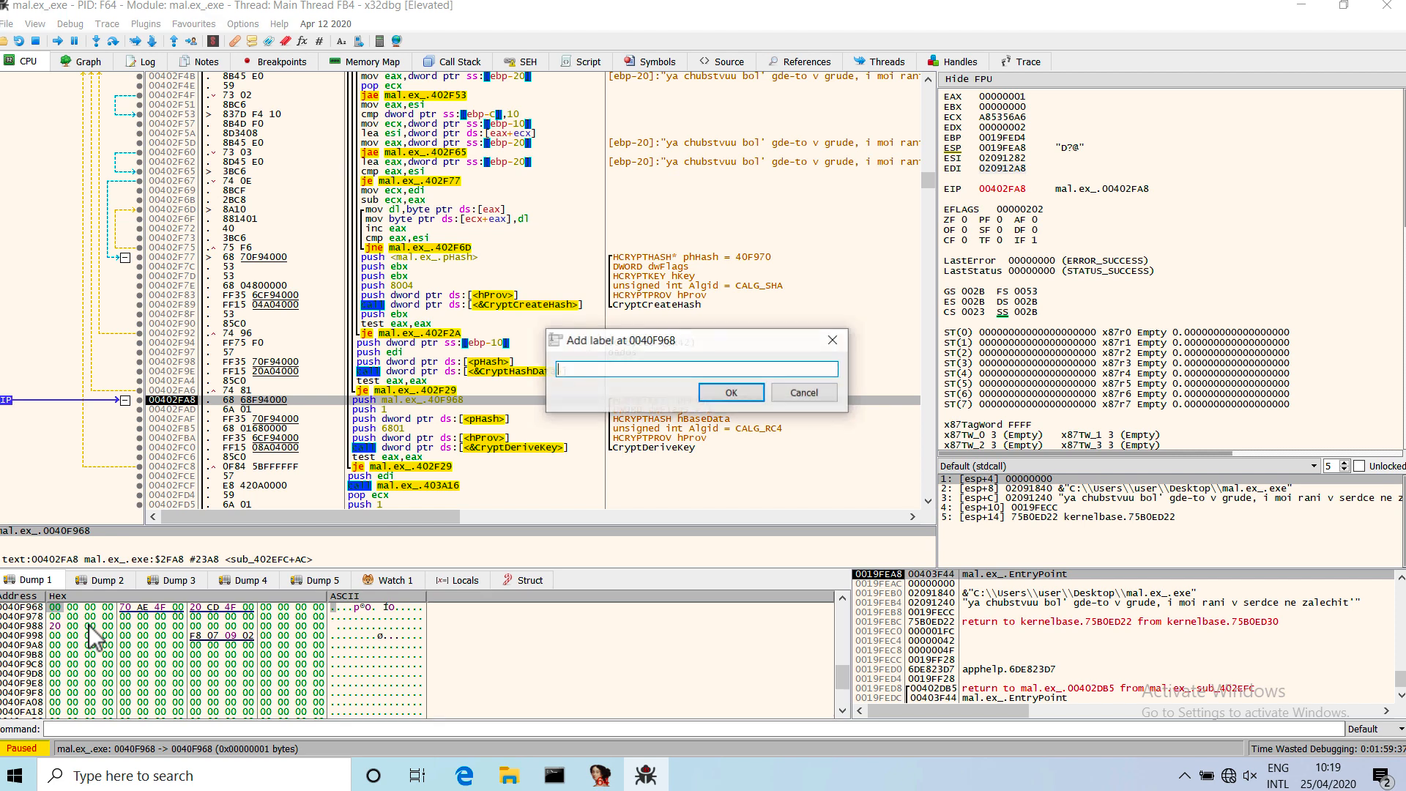
pyautogui.write('hKey')
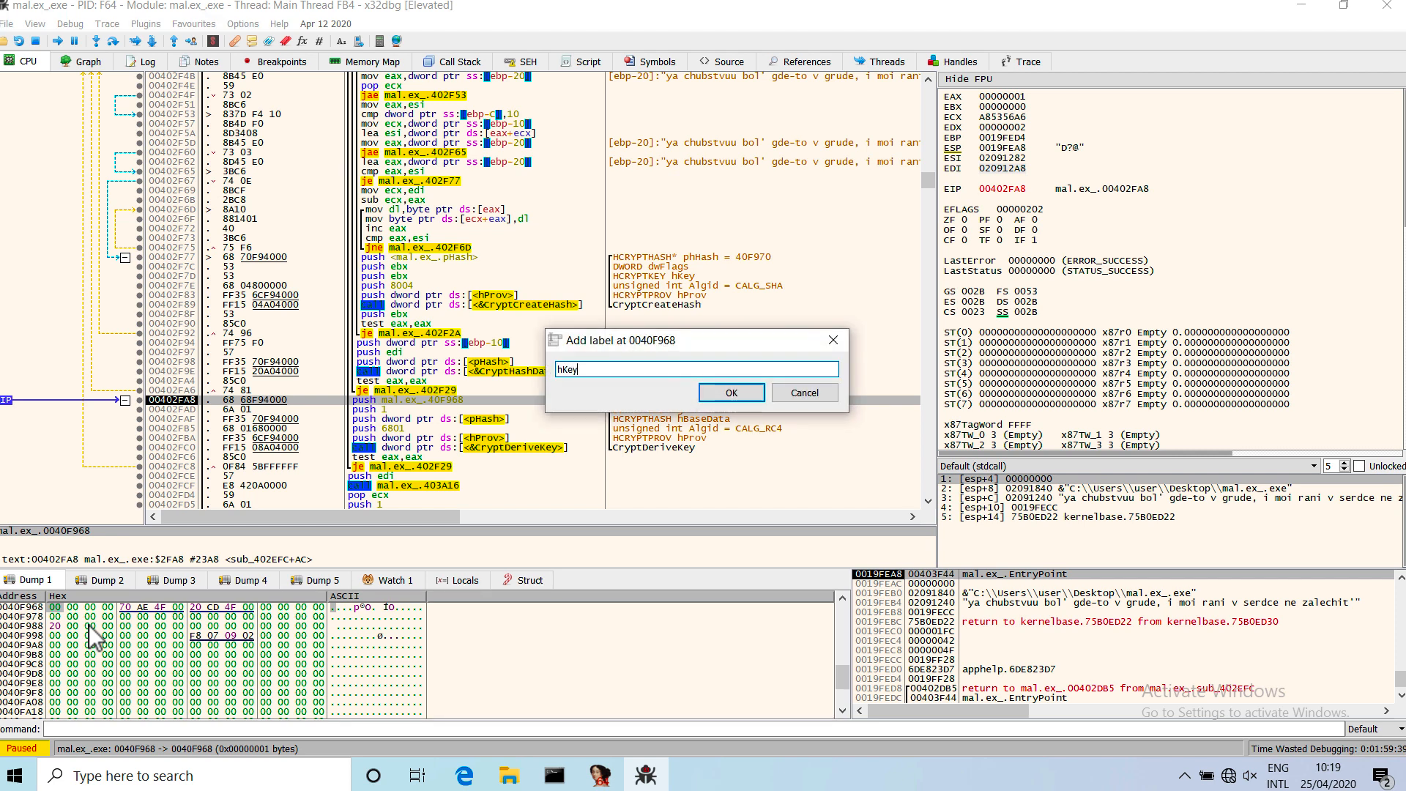
pyautogui.press('Return')
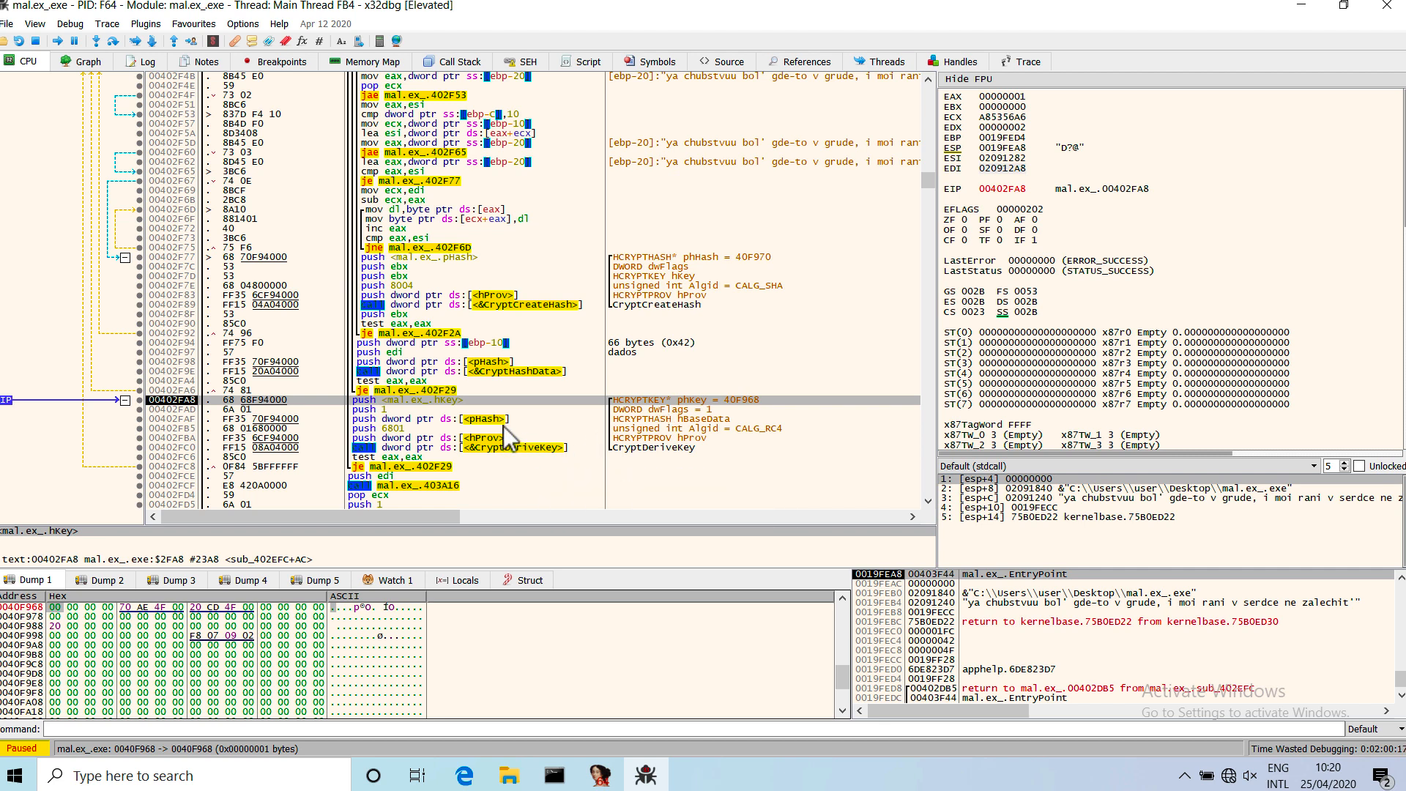
# Review how the pHash, algorithm and hKey arguments feed the CryptDeriveKey call, then select its whole instruction block.
pyautogui.click(503, 421)
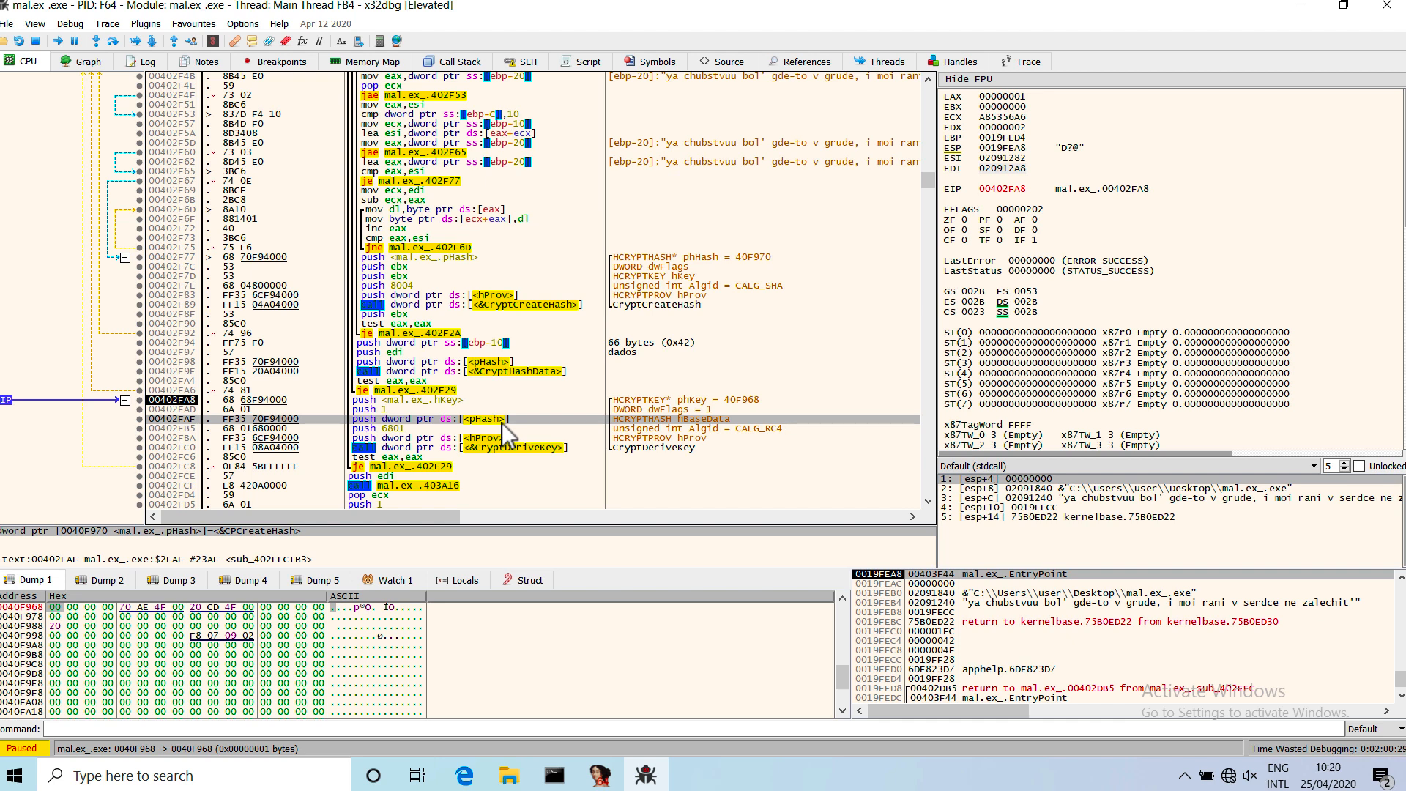
pyautogui.click(765, 432)
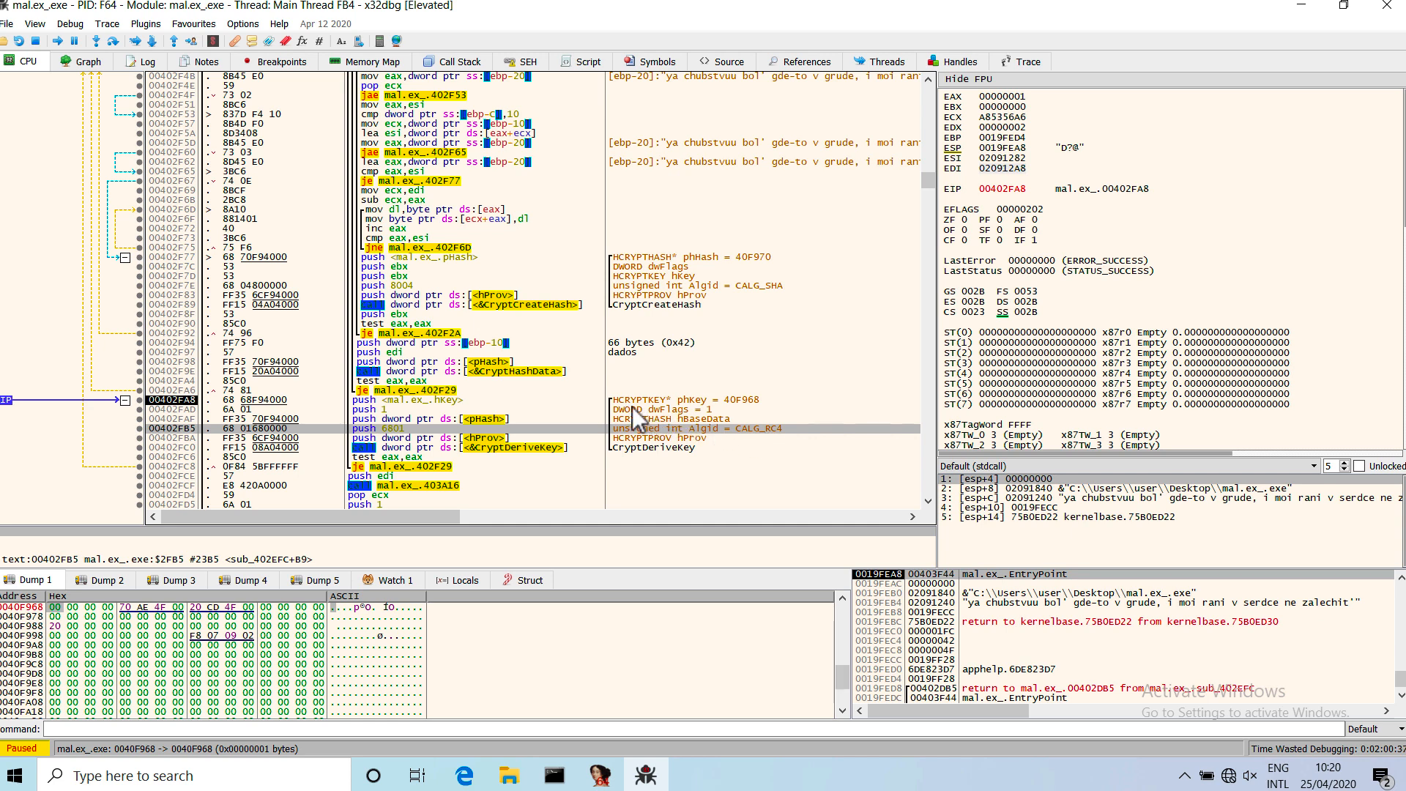
pyautogui.click(590, 402)
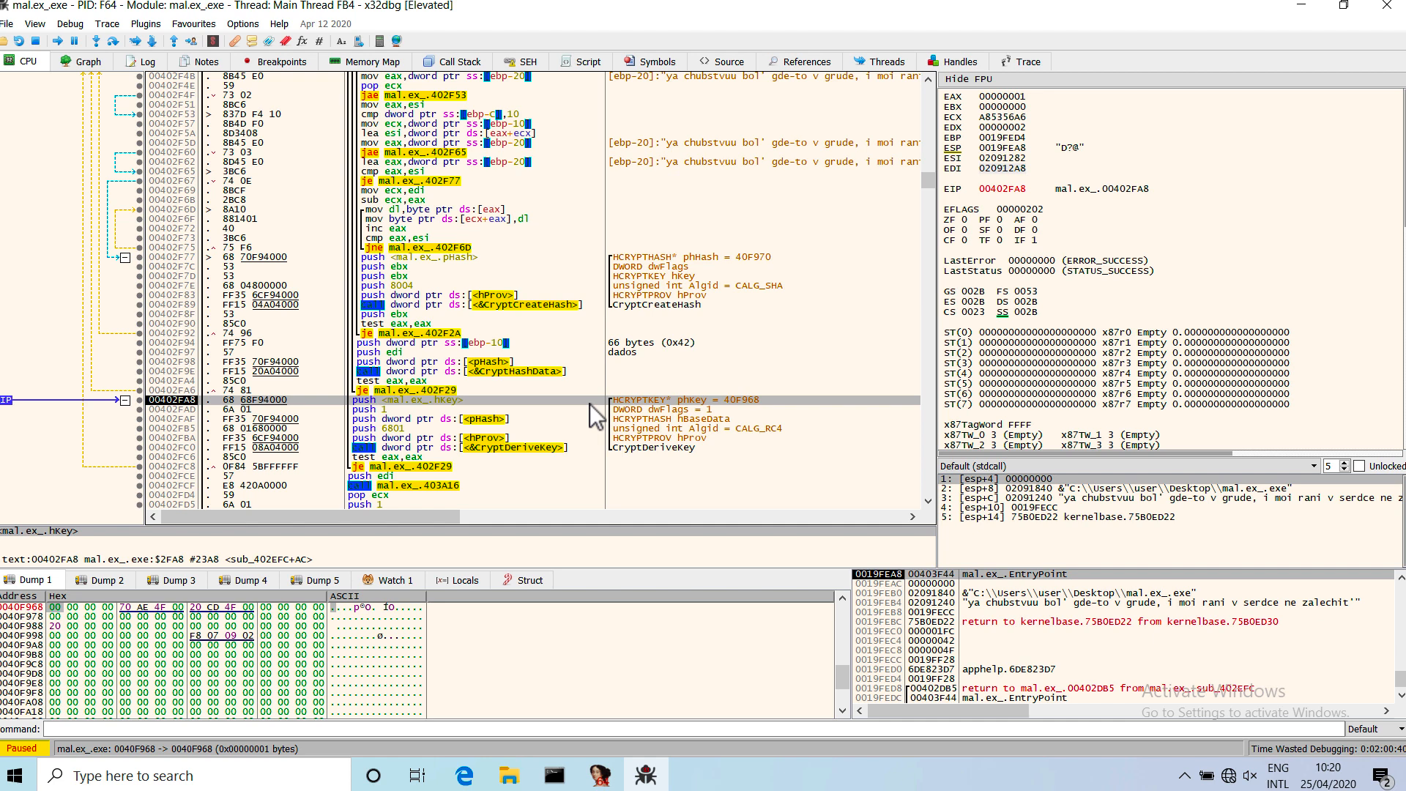
pyautogui.moveTo(590, 403); pyautogui.dragTo(555, 453)
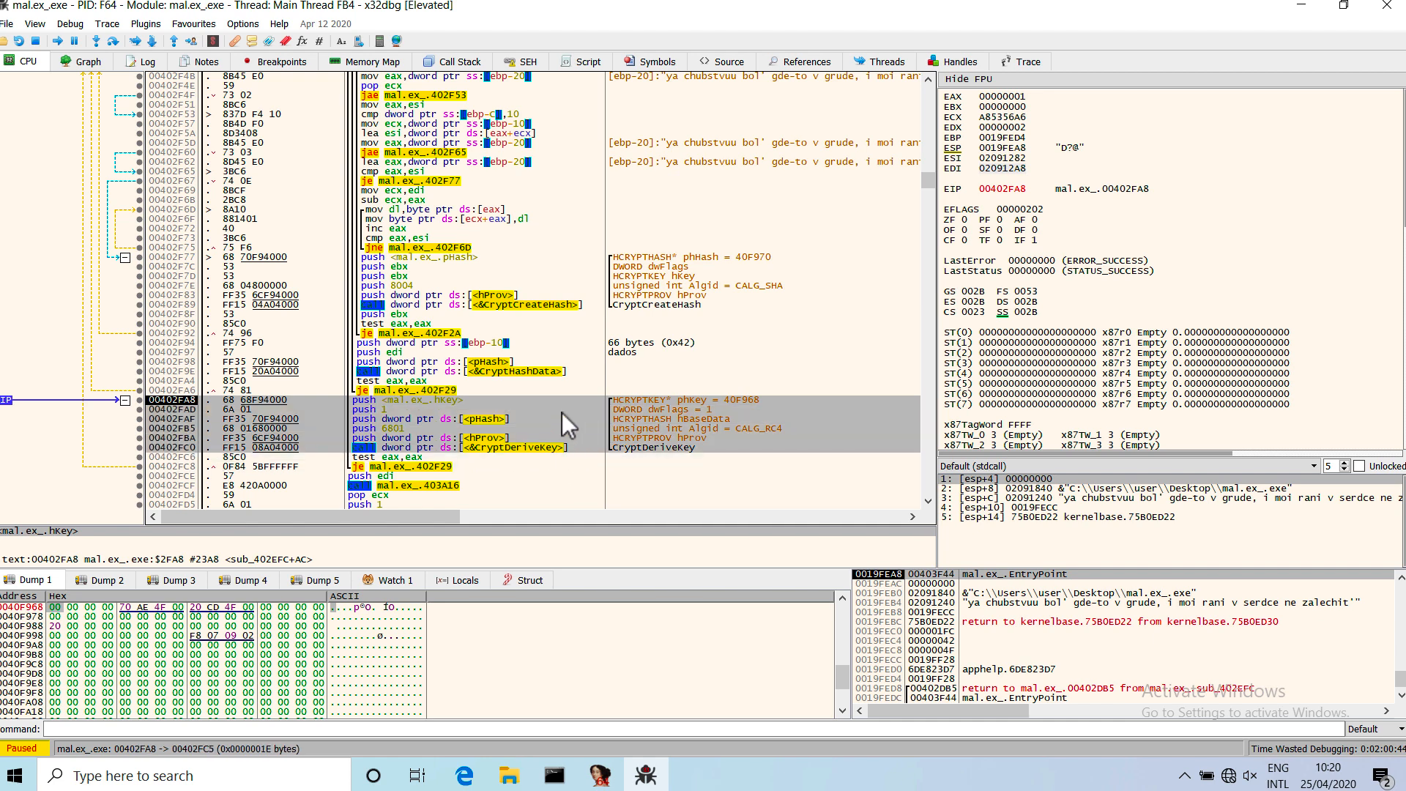
pyautogui.click(561, 412)
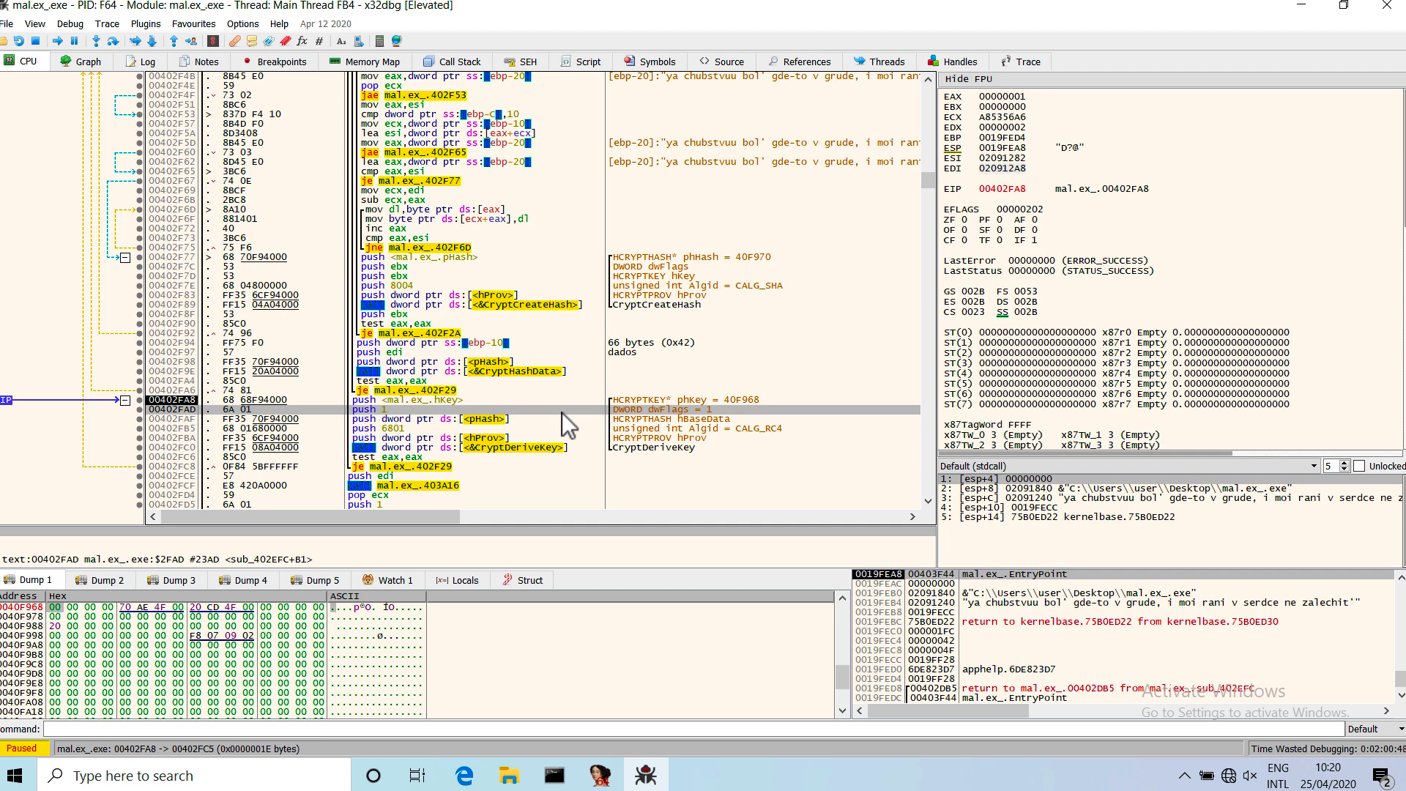
pyautogui.click(535, 398)
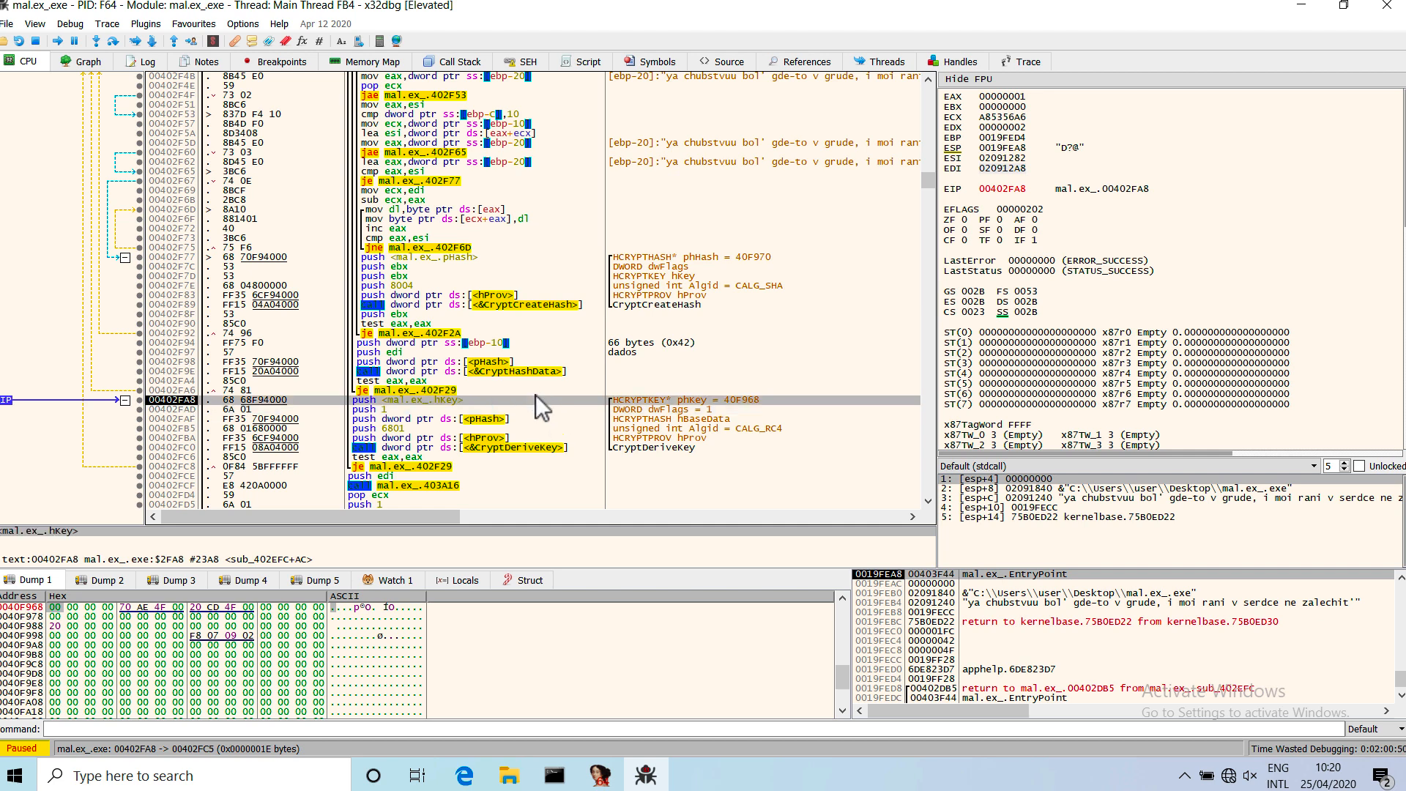
pyautogui.moveTo(544, 446); pyautogui.dragTo(544, 447)
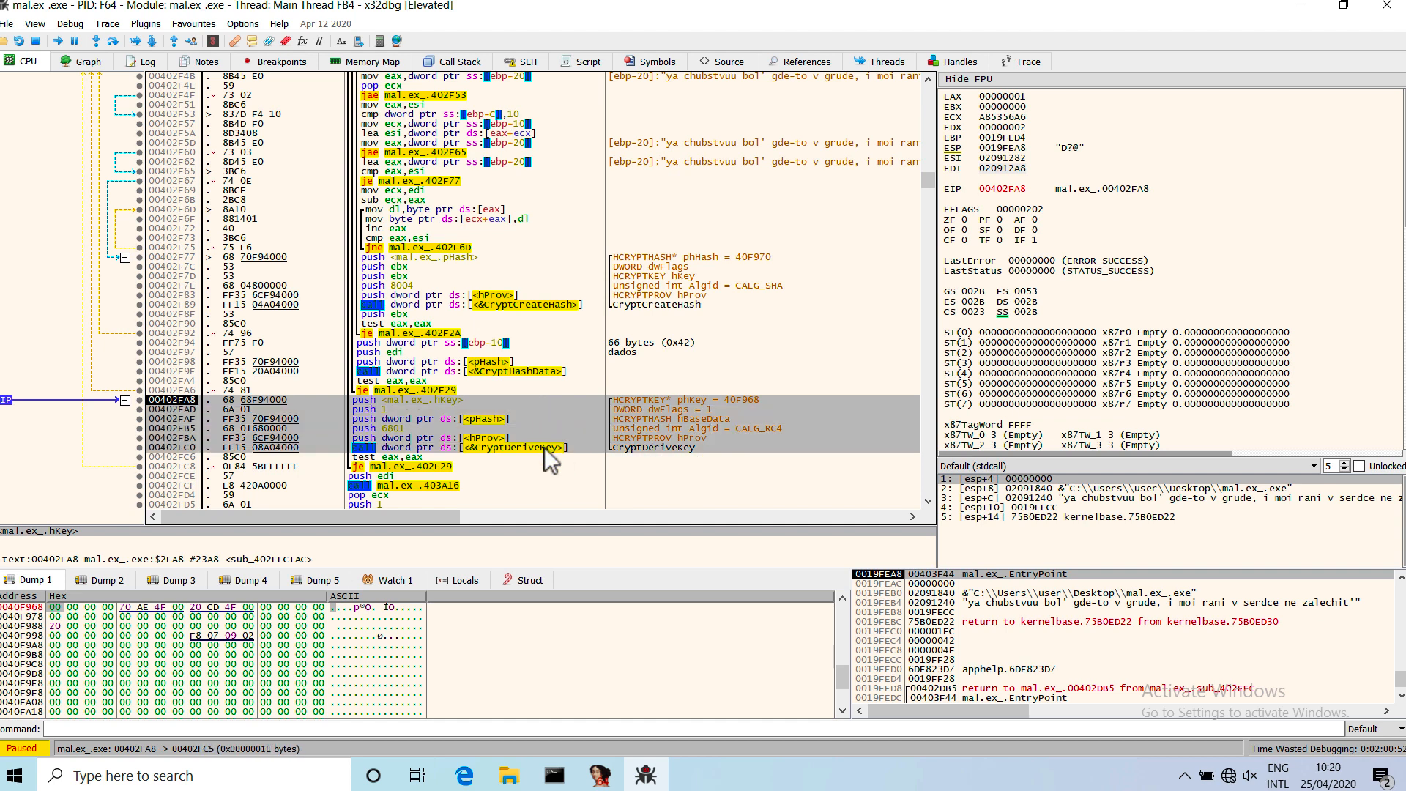
# Step over the argument pushes and the CryptDeriveKey call until execution reaches 00402FC6.
pyautogui.click(112, 41)
pyautogui.click(112, 42)
pyautogui.click(112, 42)
pyautogui.click(112, 42)
pyautogui.click(112, 42)
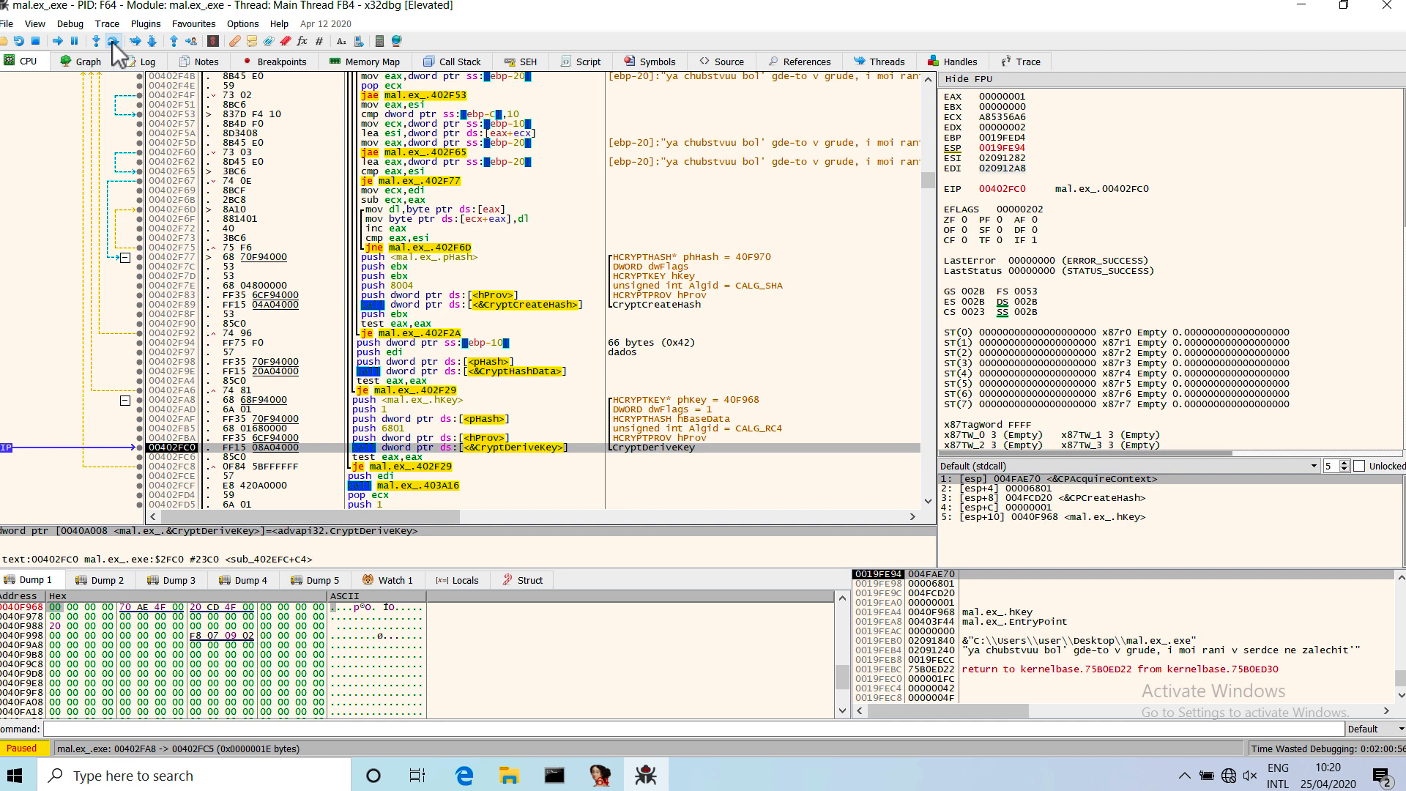
pyautogui.click(112, 42)
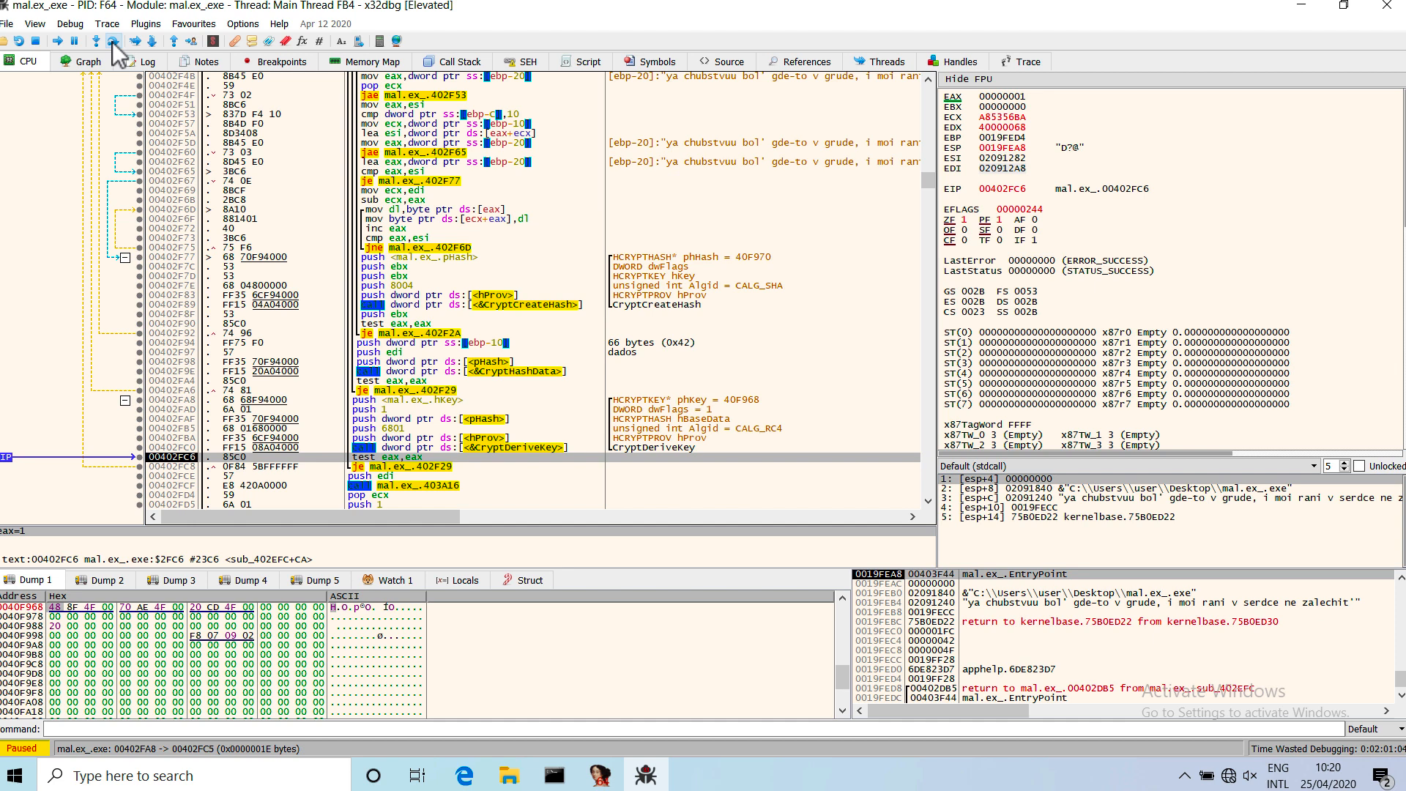
# Inspect the code following CryptDeriveKey to the end of the function and revisit the hKey push.
pyautogui.click(490, 420)
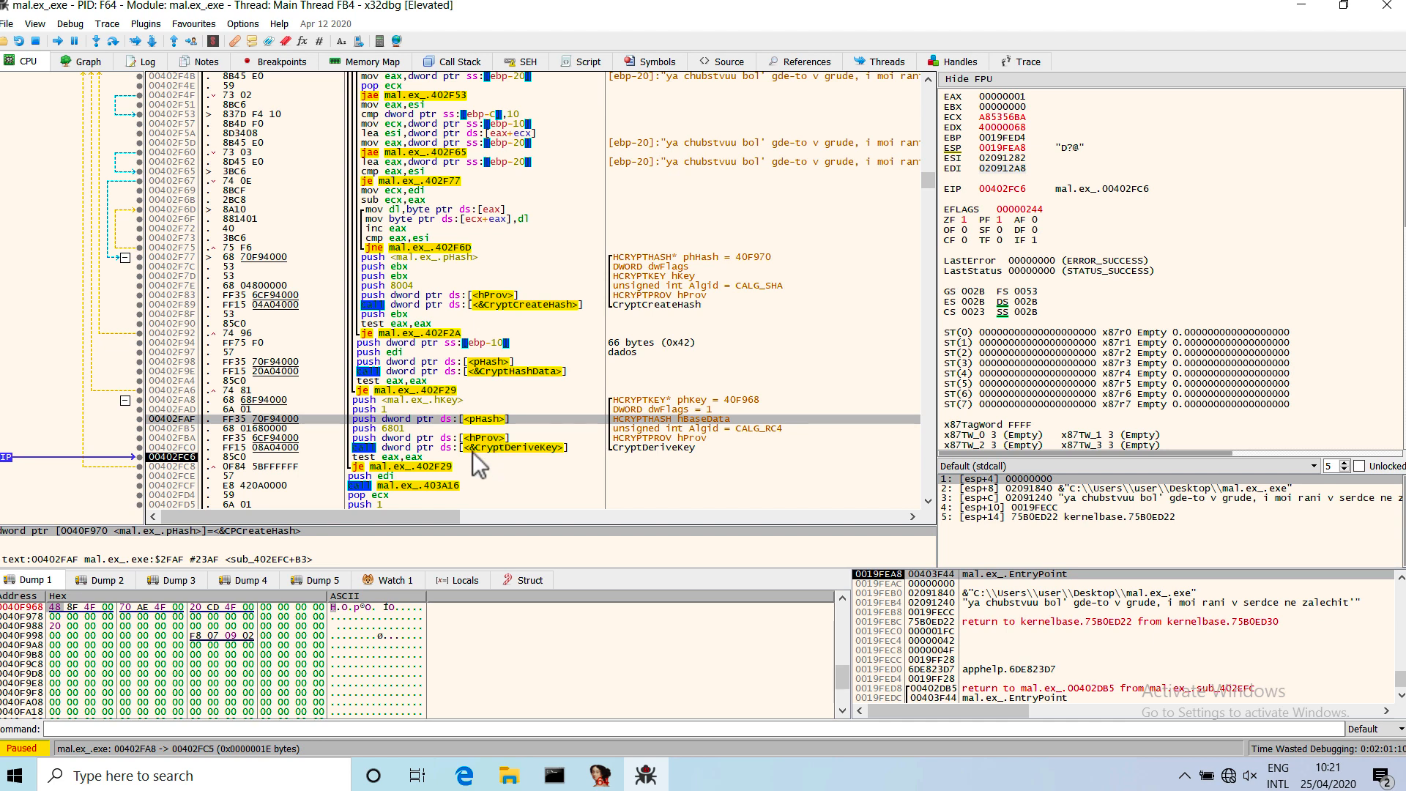
pyautogui.click(442, 449)
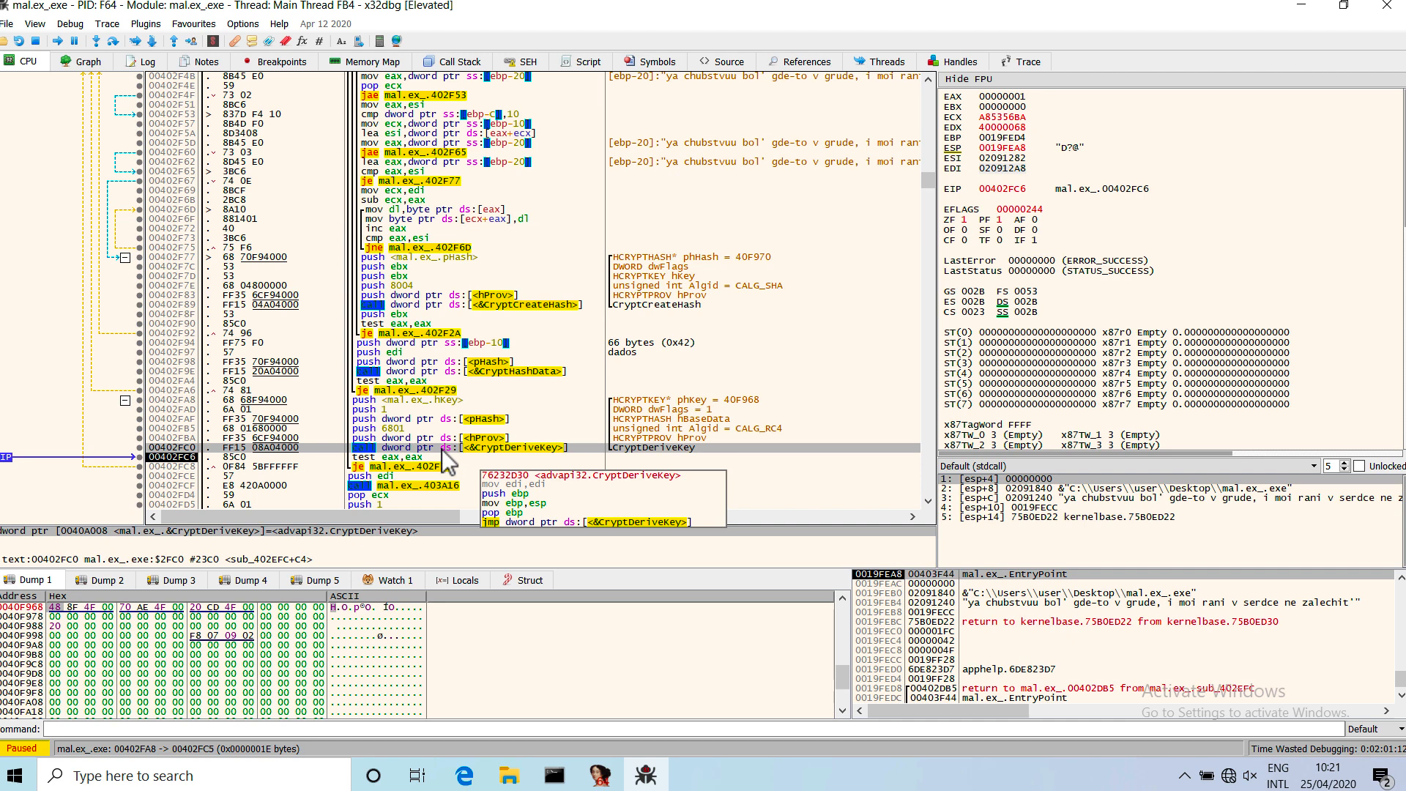
pyautogui.scroll(-3, 463, 472)
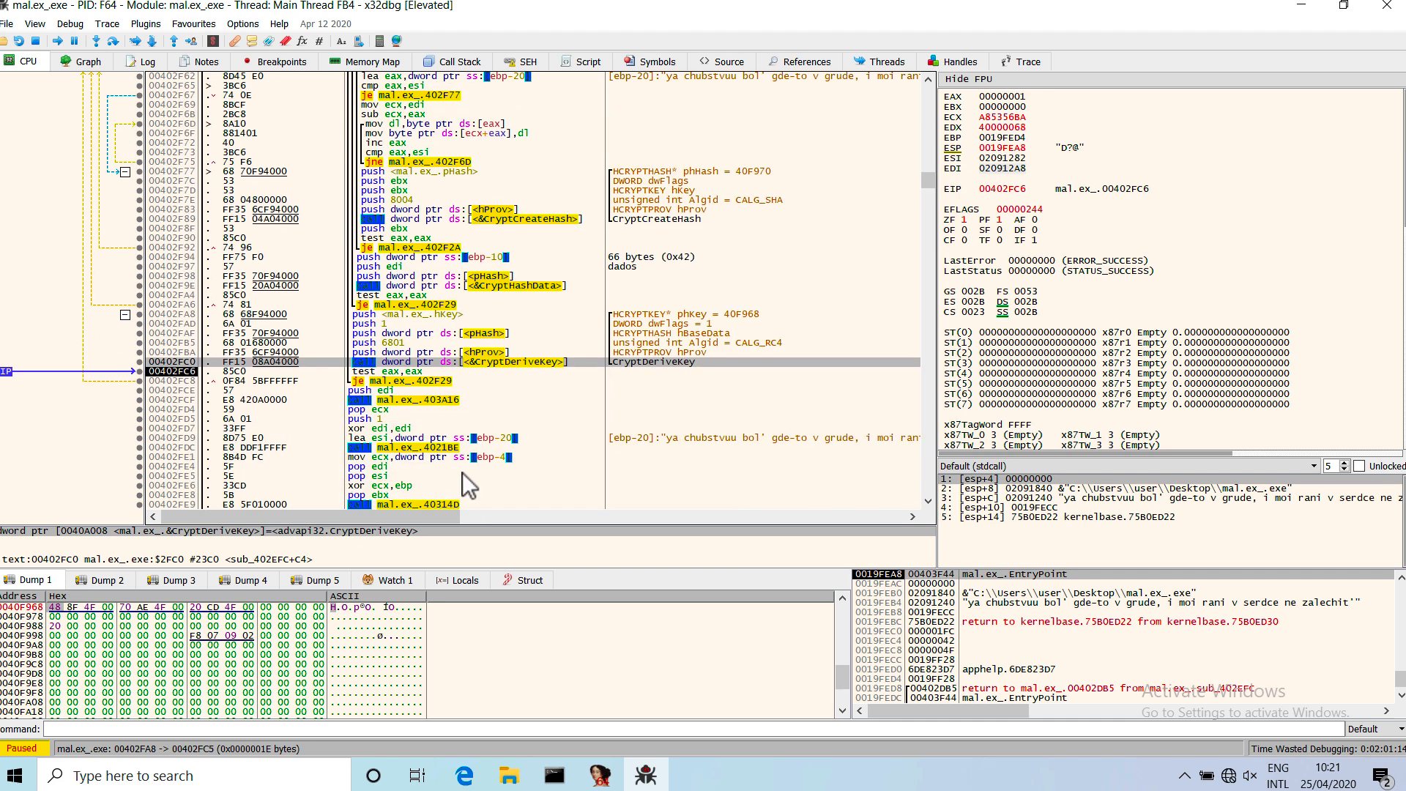
pyautogui.scroll(-2, 463, 472)
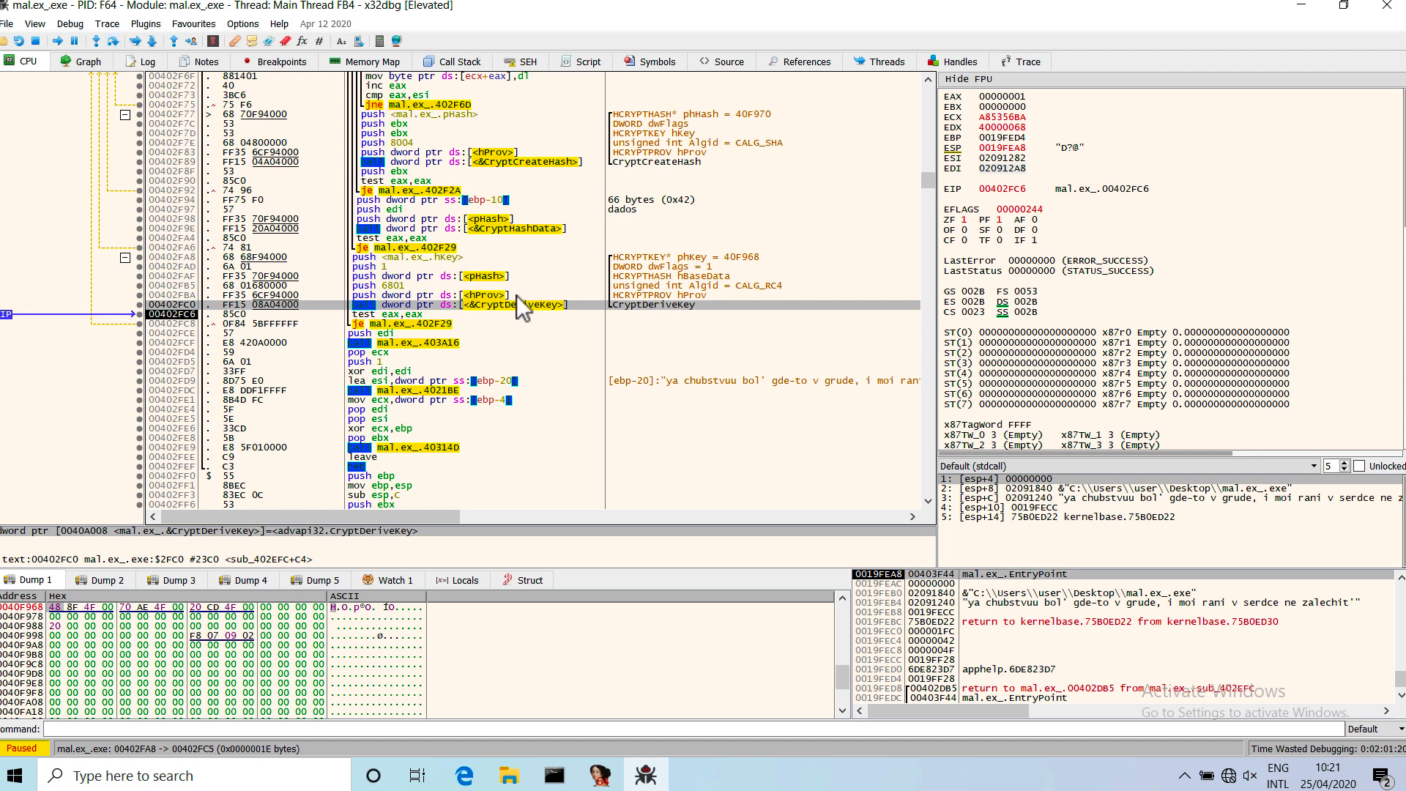
pyautogui.click(698, 261)
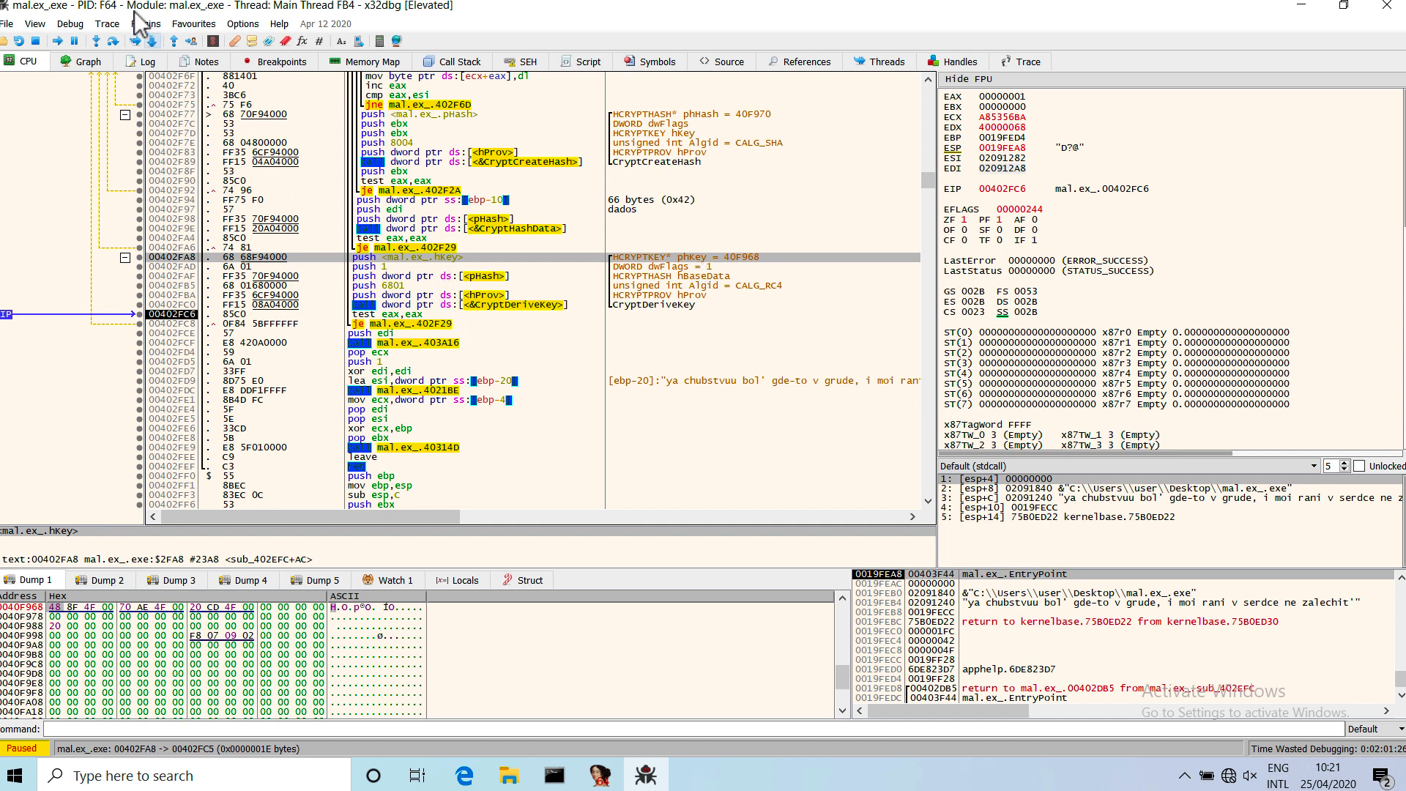
# Step over the instructions following CryptDeriveKey, including the call to 403A16, until execution reaches 00402FD7.
pyautogui.click(112, 44)
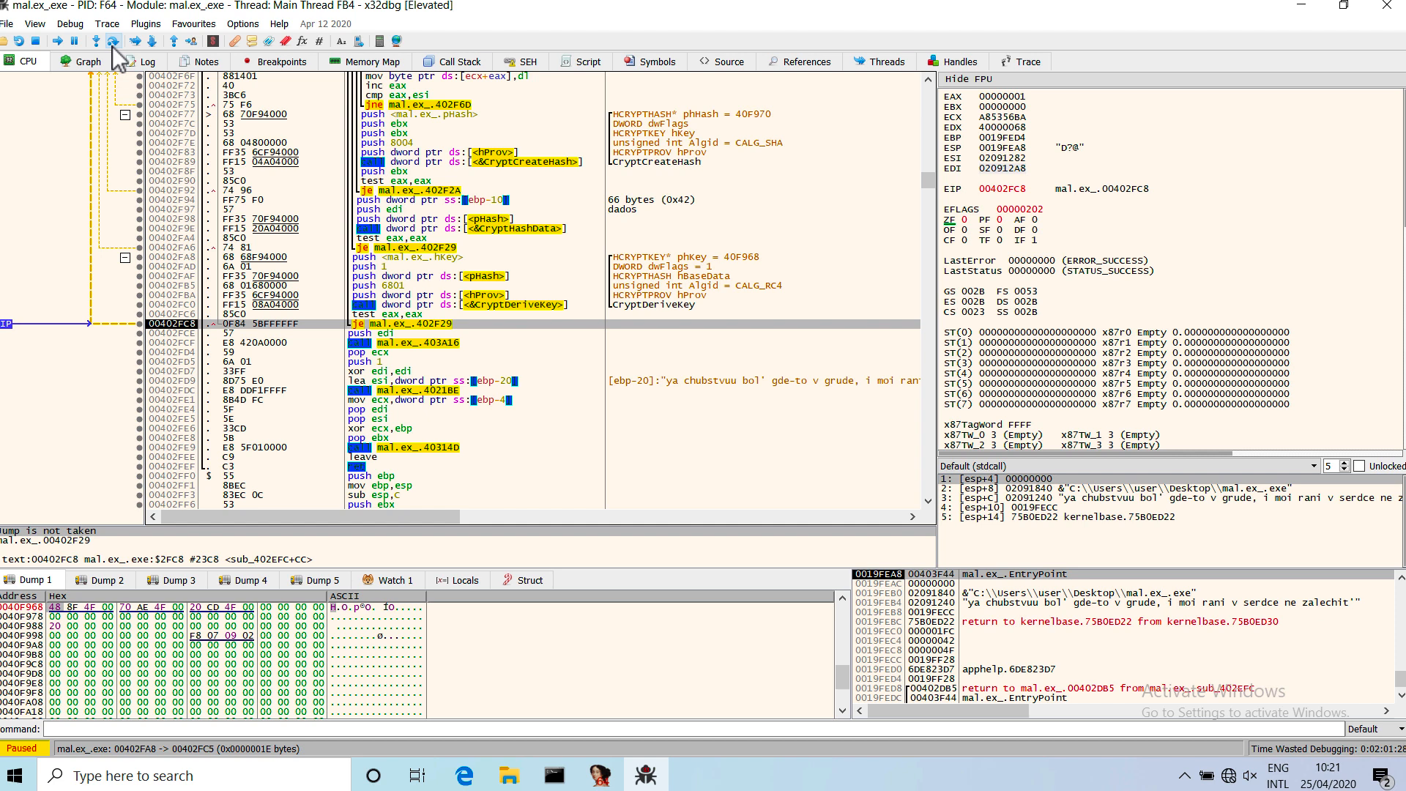
pyautogui.click(112, 45)
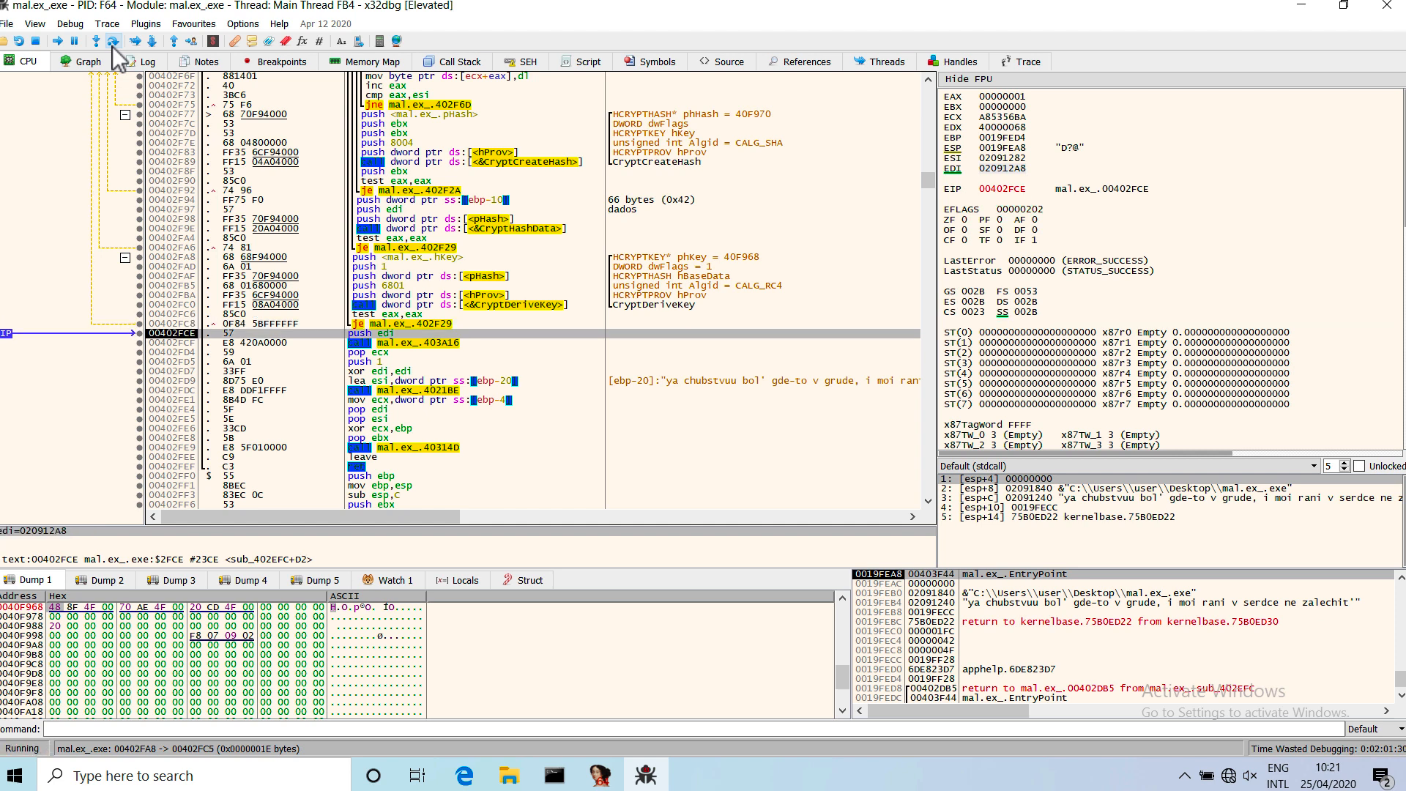
pyautogui.click(112, 45)
pyautogui.click(112, 46)
pyautogui.click(112, 47)
pyautogui.click(112, 46)
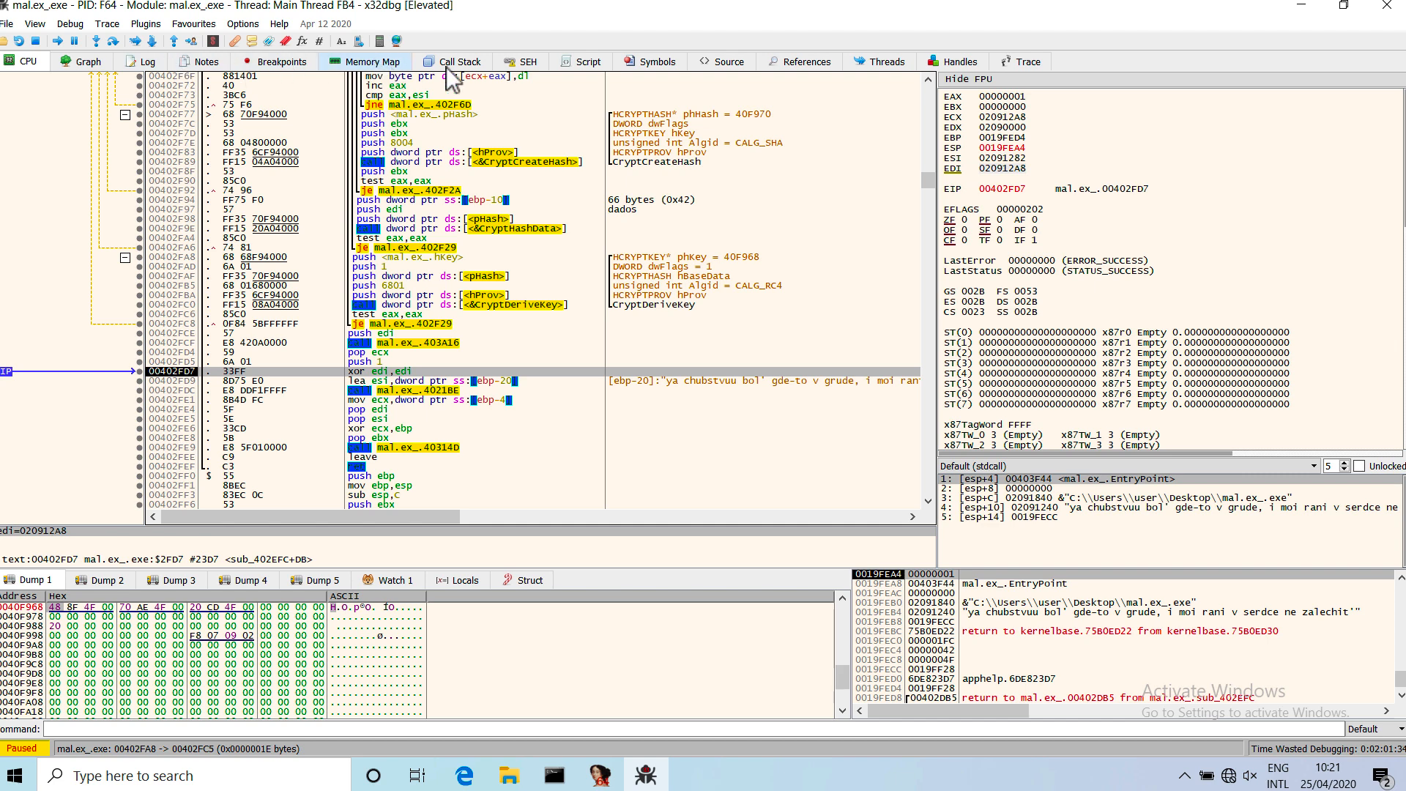
# Search the current module for intermodular calls and sort the results by destination.
pyautogui.rightClick(302, 276)
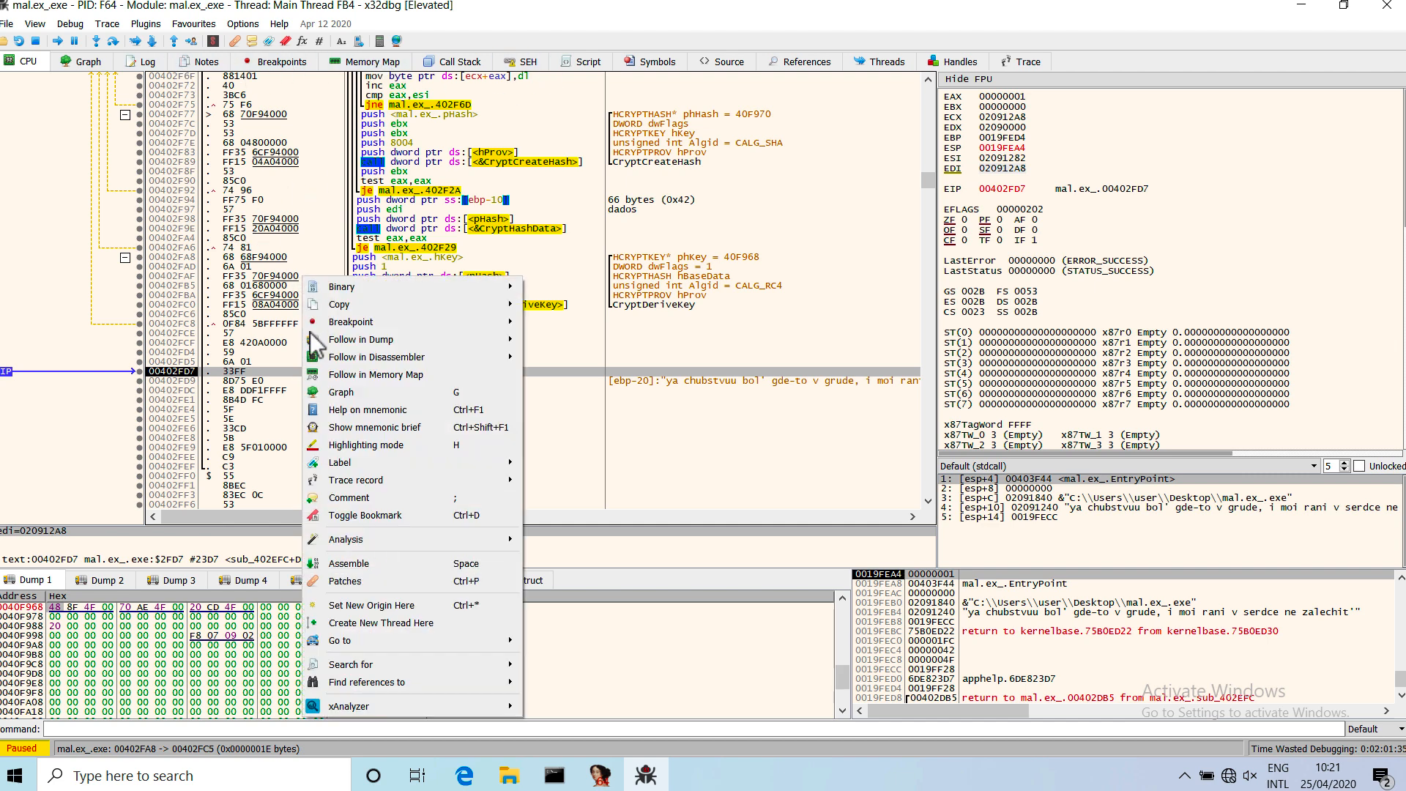
pyautogui.moveTo(374, 667)
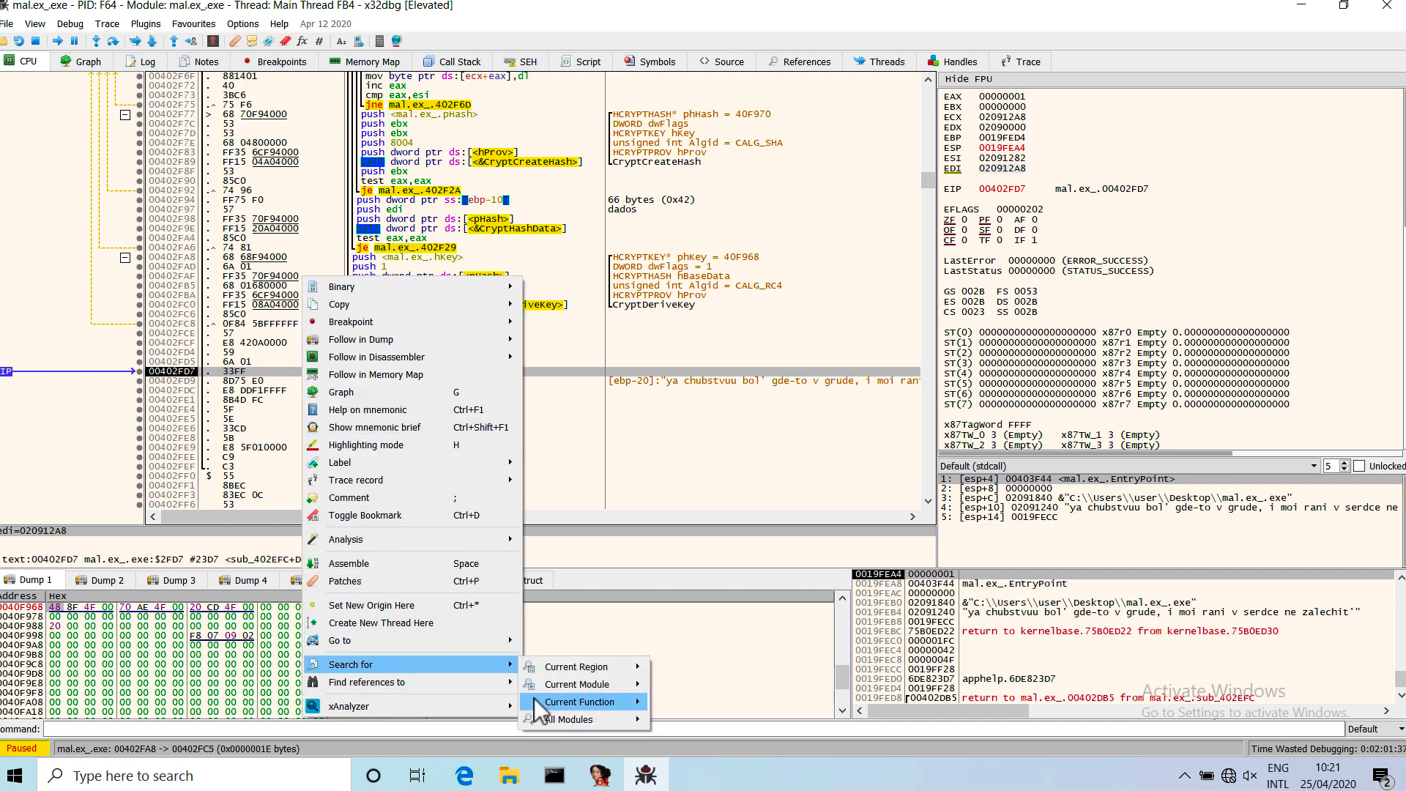
pyautogui.moveTo(551, 702)
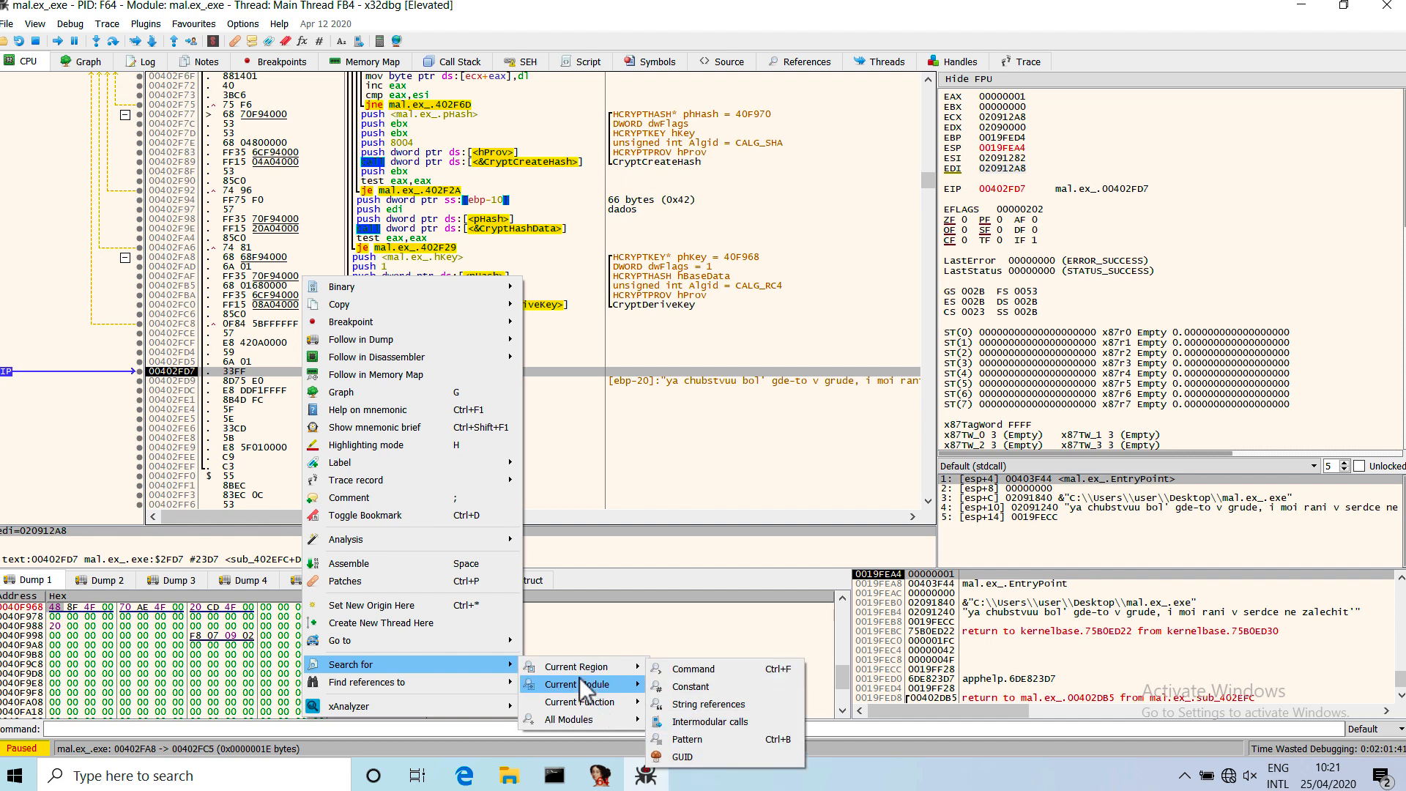
pyautogui.moveTo(579, 682)
pyautogui.click(694, 730)
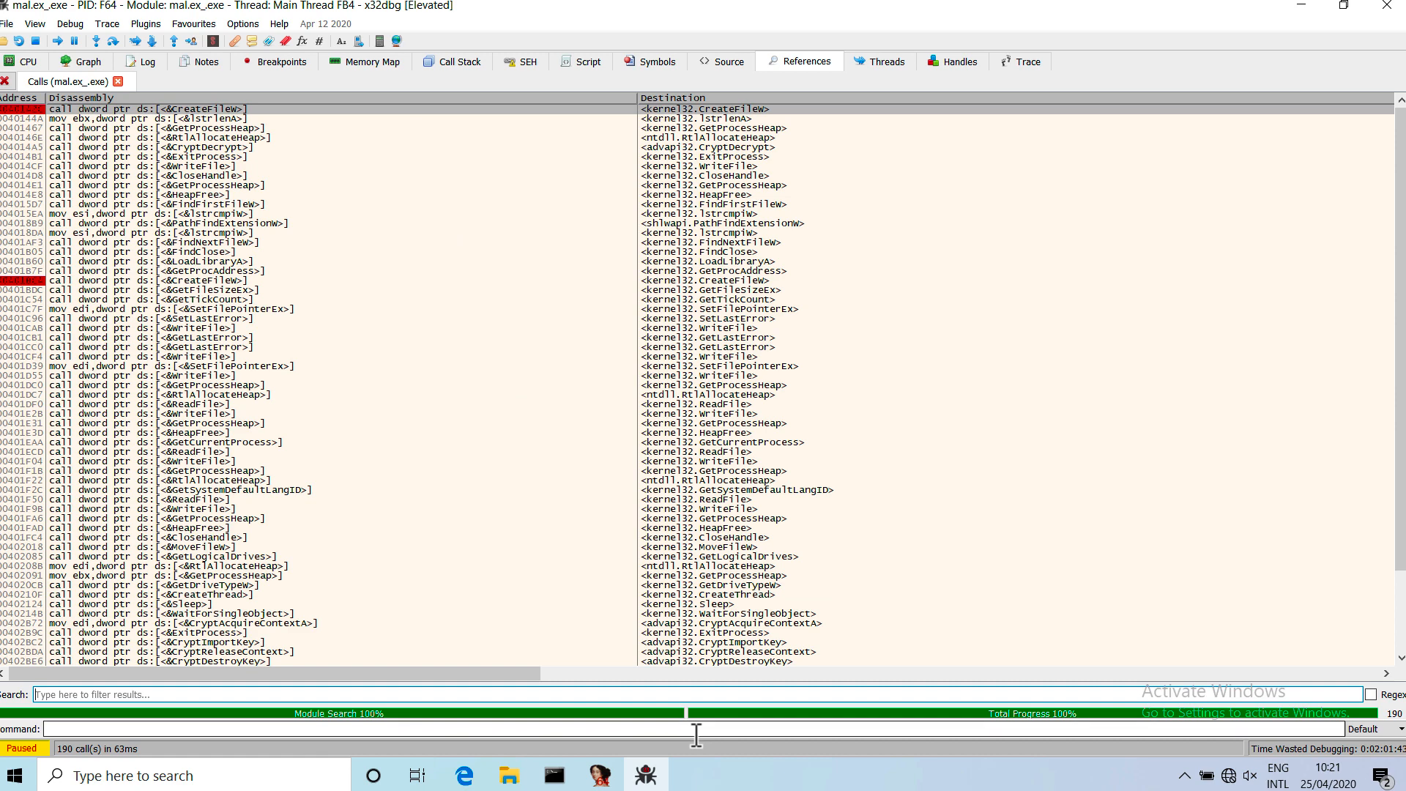
pyautogui.click(678, 98)
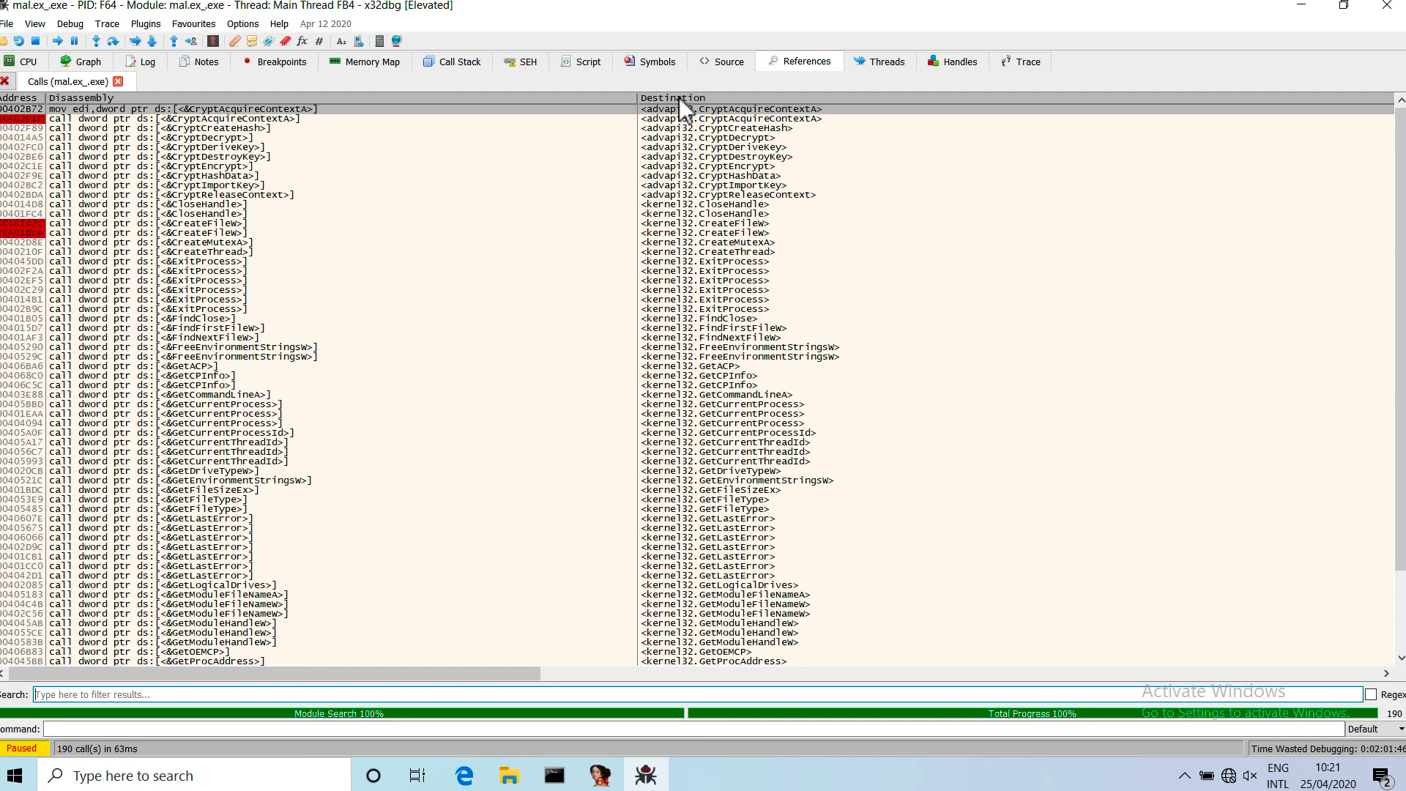
# Set breakpoints on all calls to CryptCreateHash and CryptDecrypt.
pyautogui.click(715, 136)
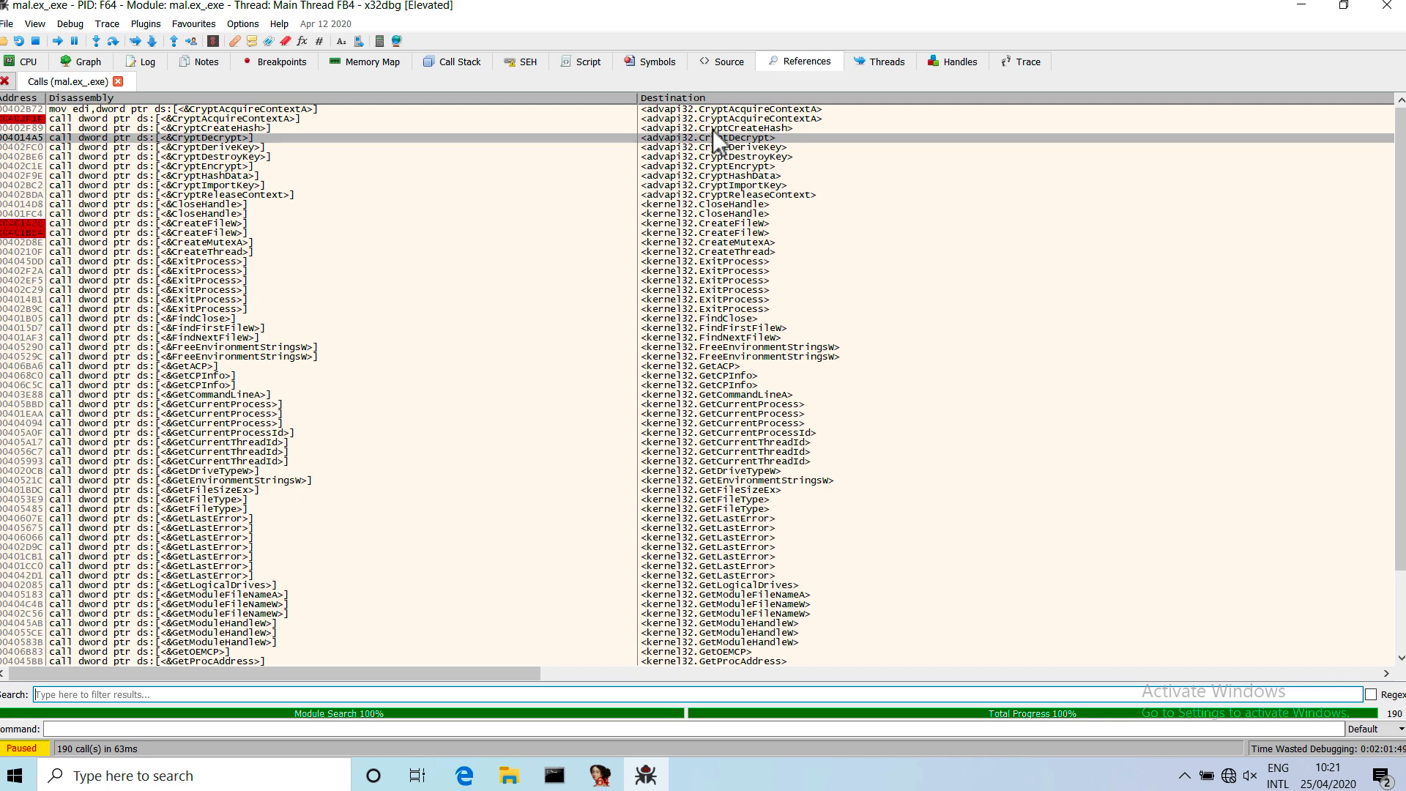
pyautogui.click(713, 130)
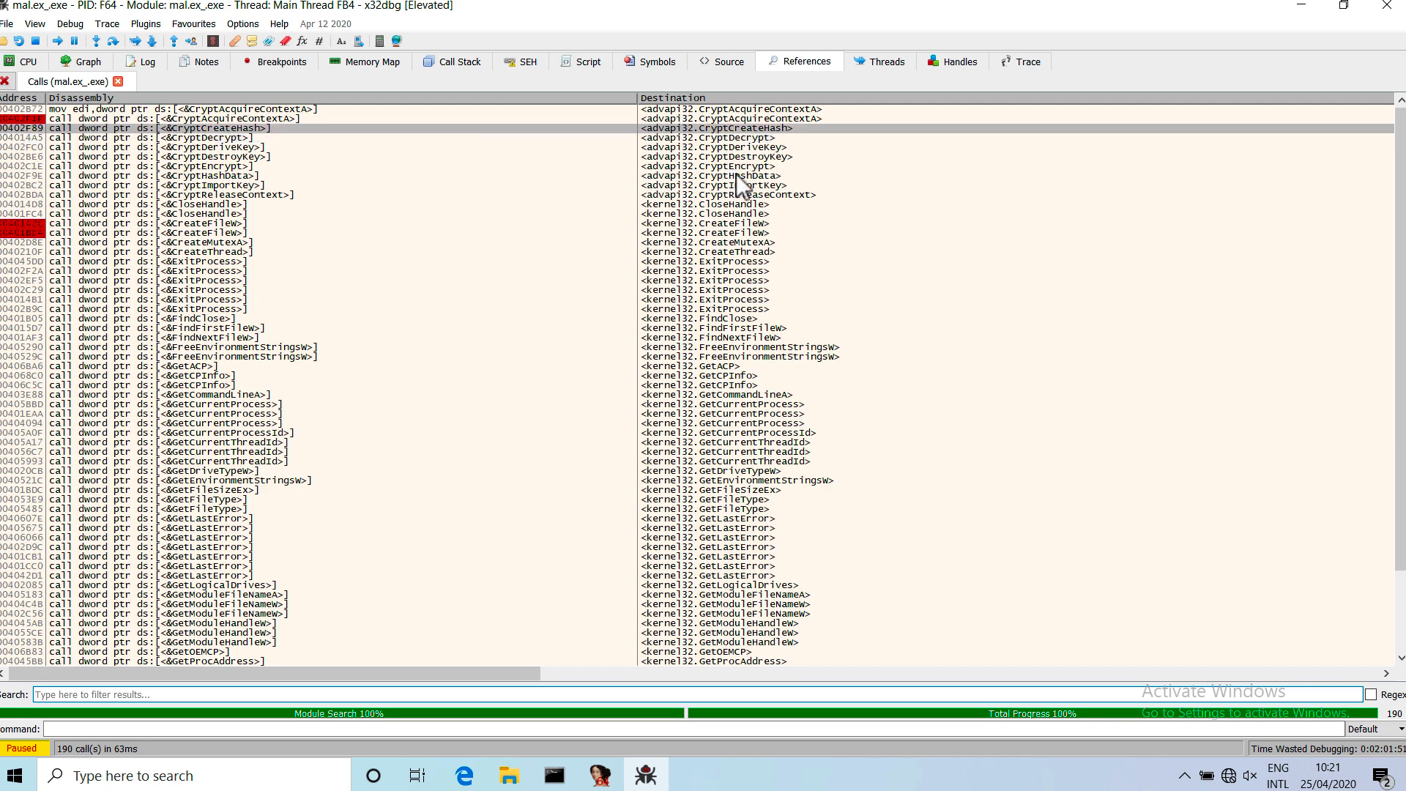
pyautogui.rightClick(727, 130)
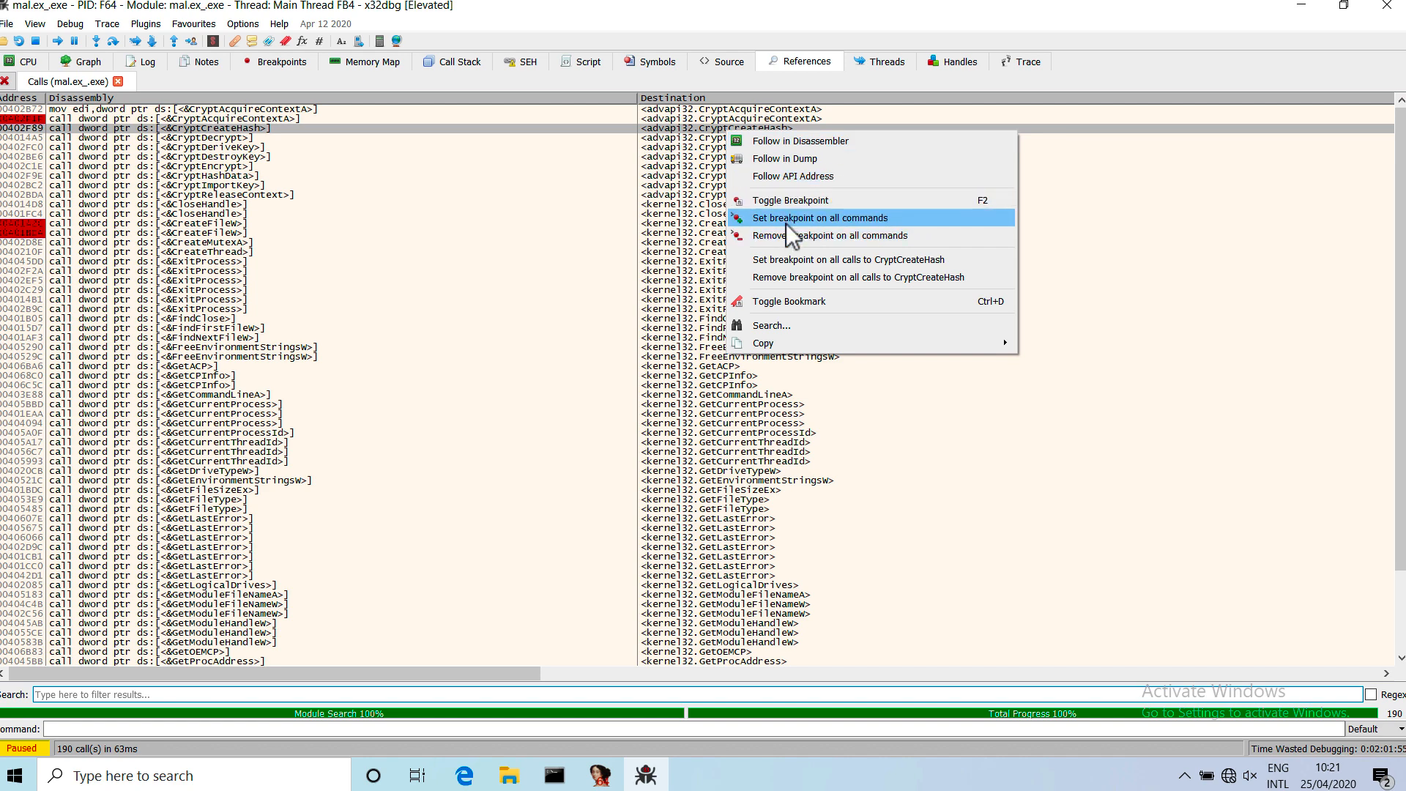
pyautogui.click(789, 260)
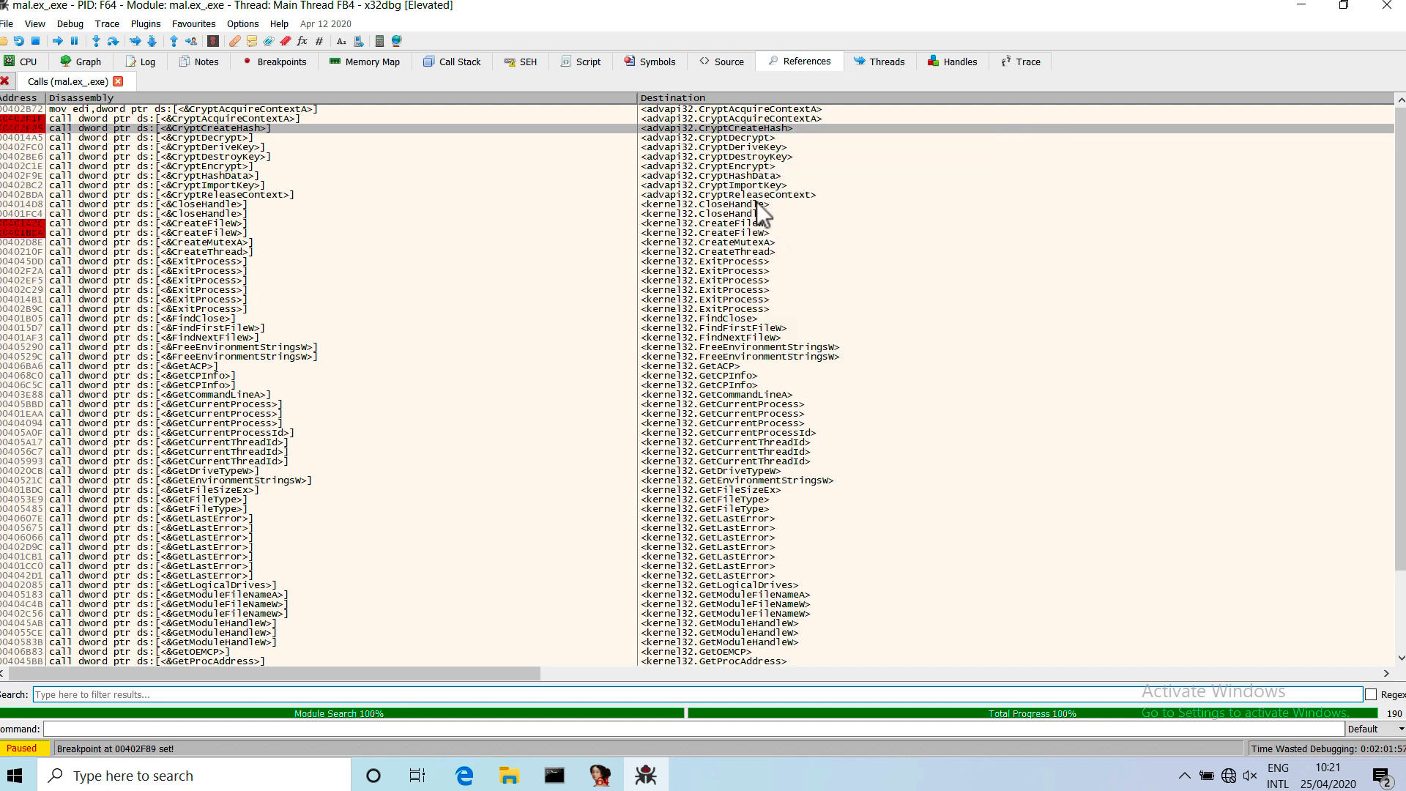
pyautogui.click(731, 142)
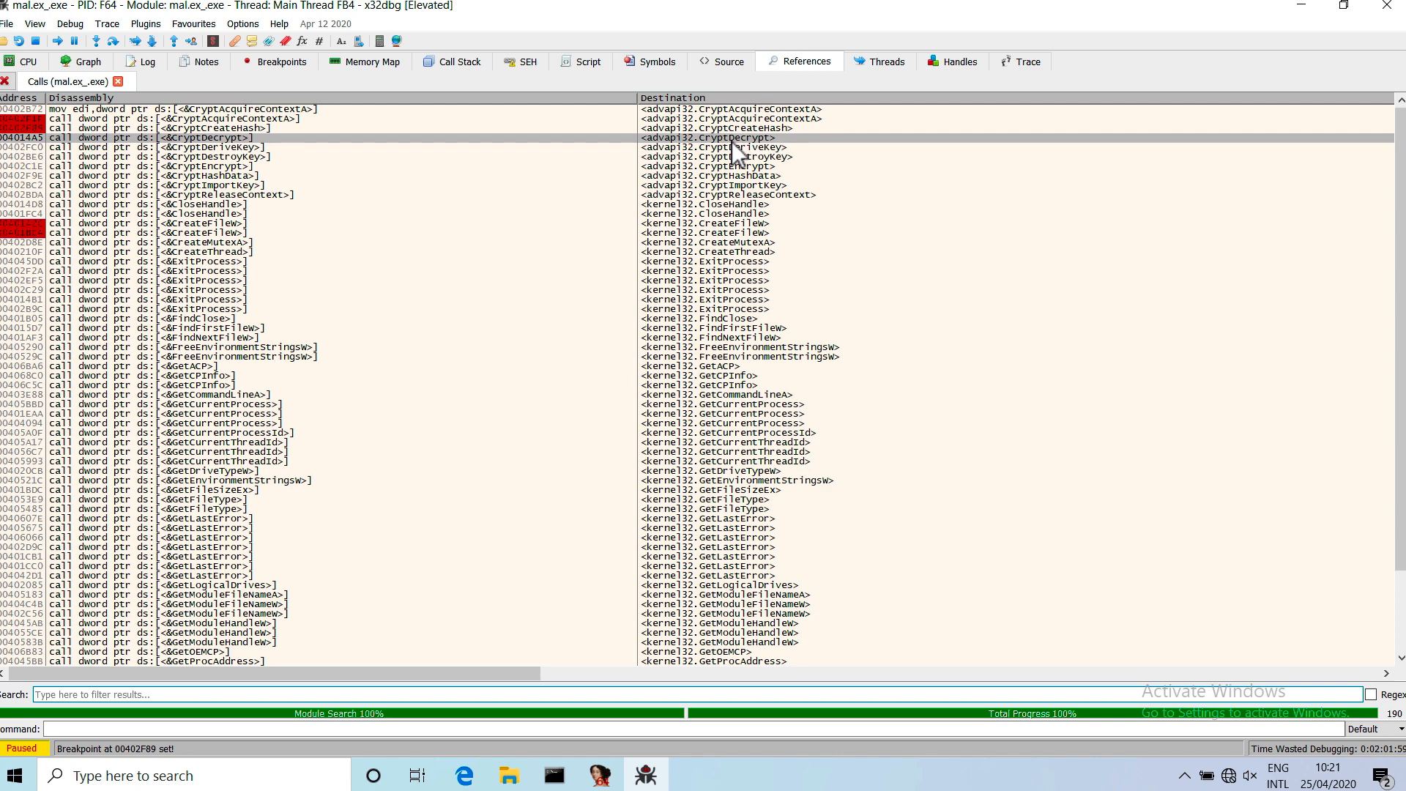
pyautogui.rightClick(732, 141)
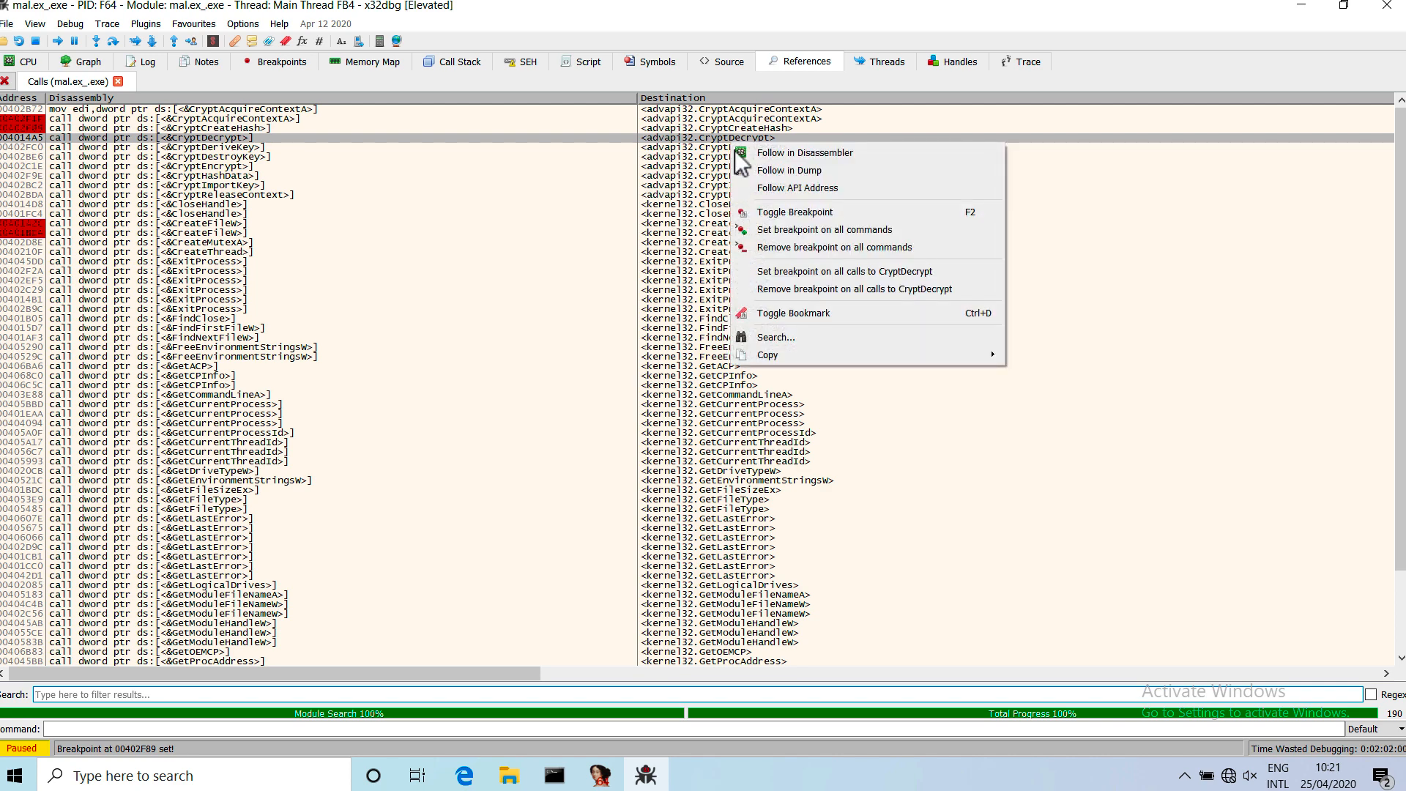
pyautogui.click(801, 275)
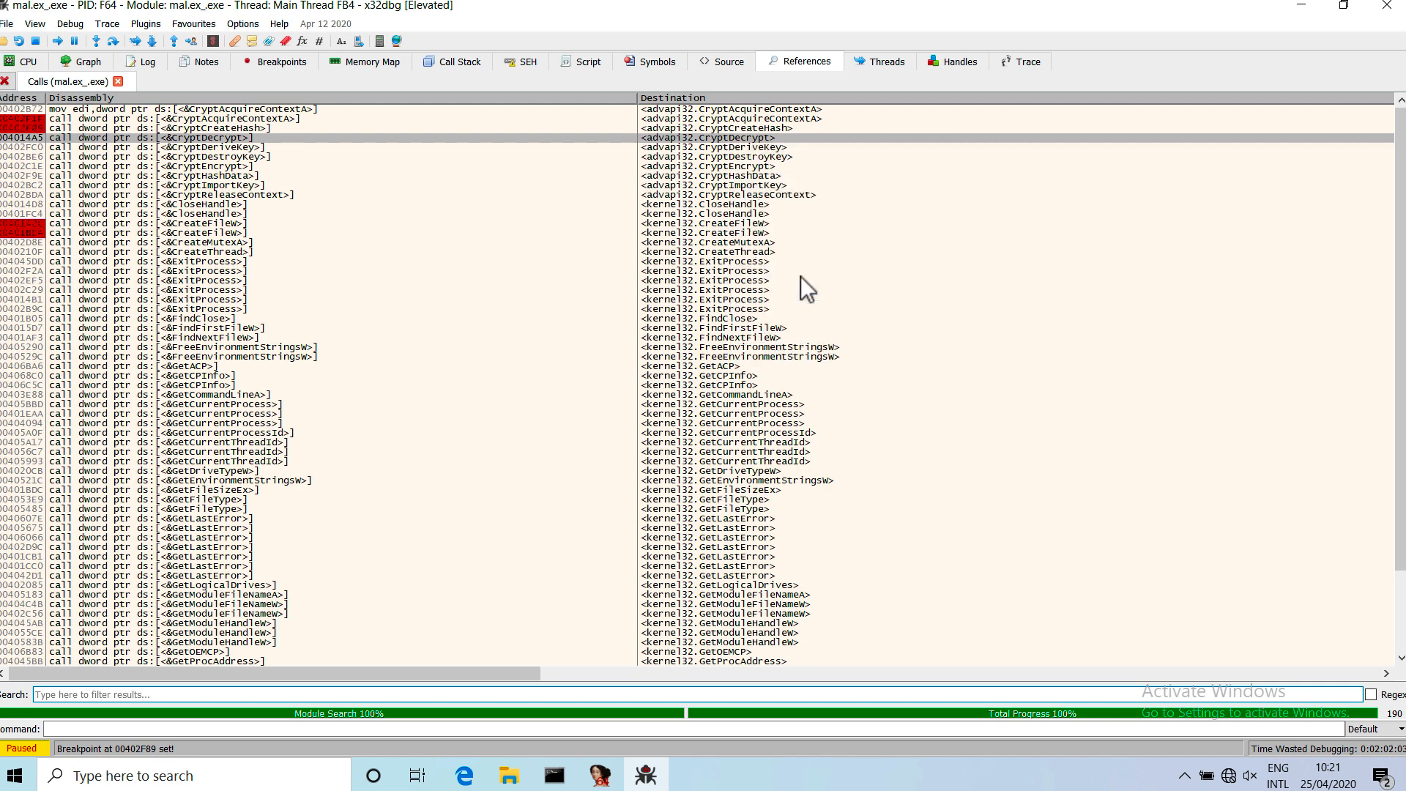
# Set breakpoints on all calls to CryptDeriveKey, CryptEncrypt and CryptHashData.
pyautogui.click(709, 147)
pyautogui.rightClick(710, 147)
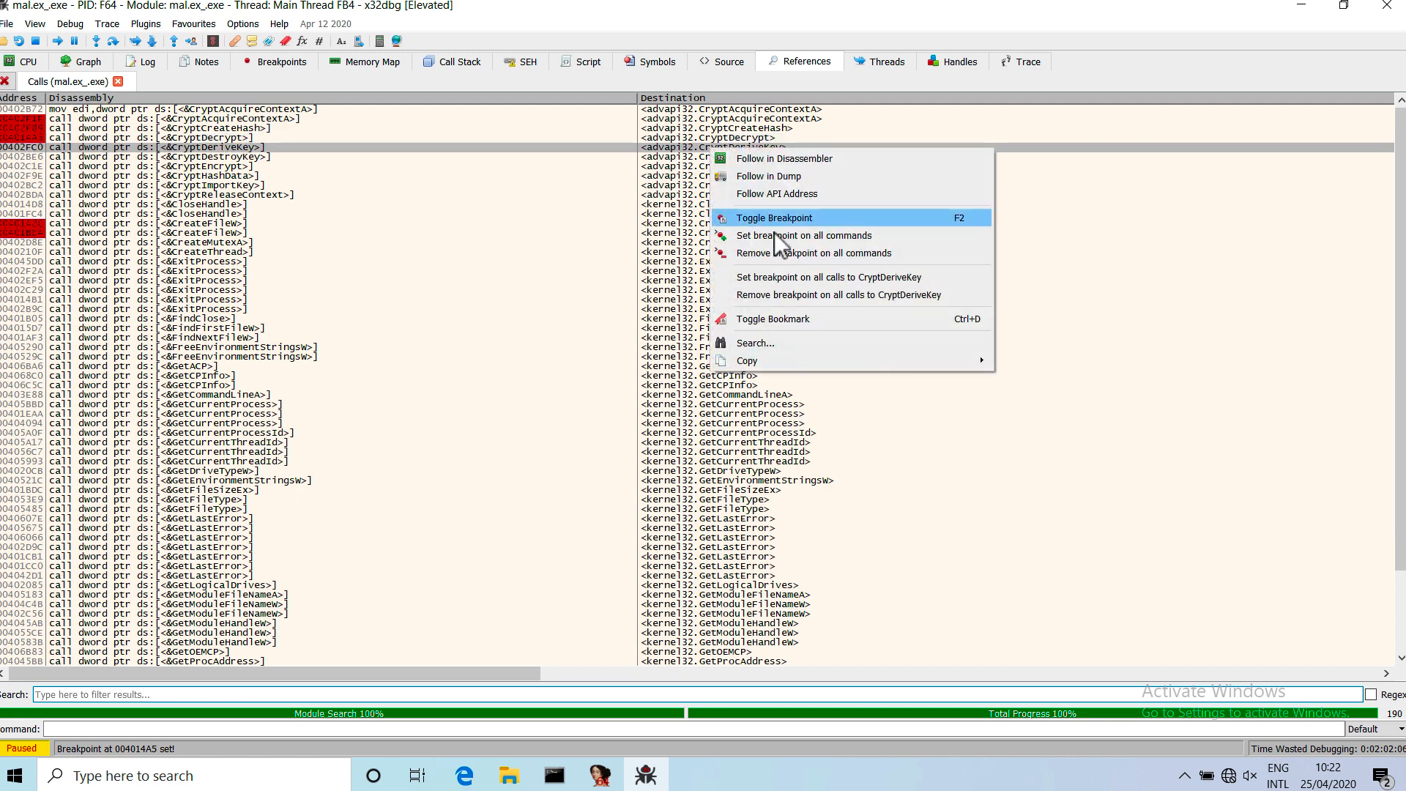
pyautogui.click(793, 277)
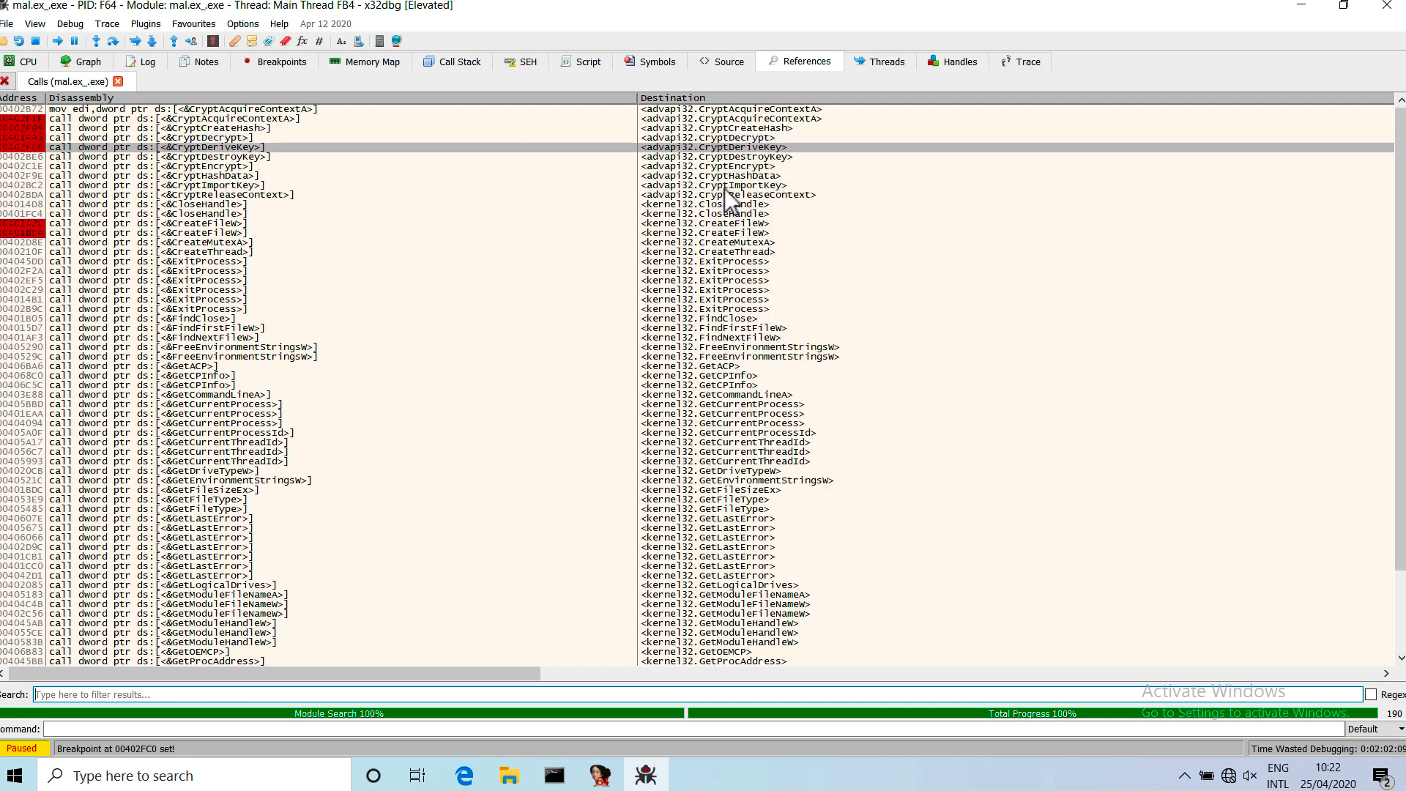
pyautogui.click(716, 165)
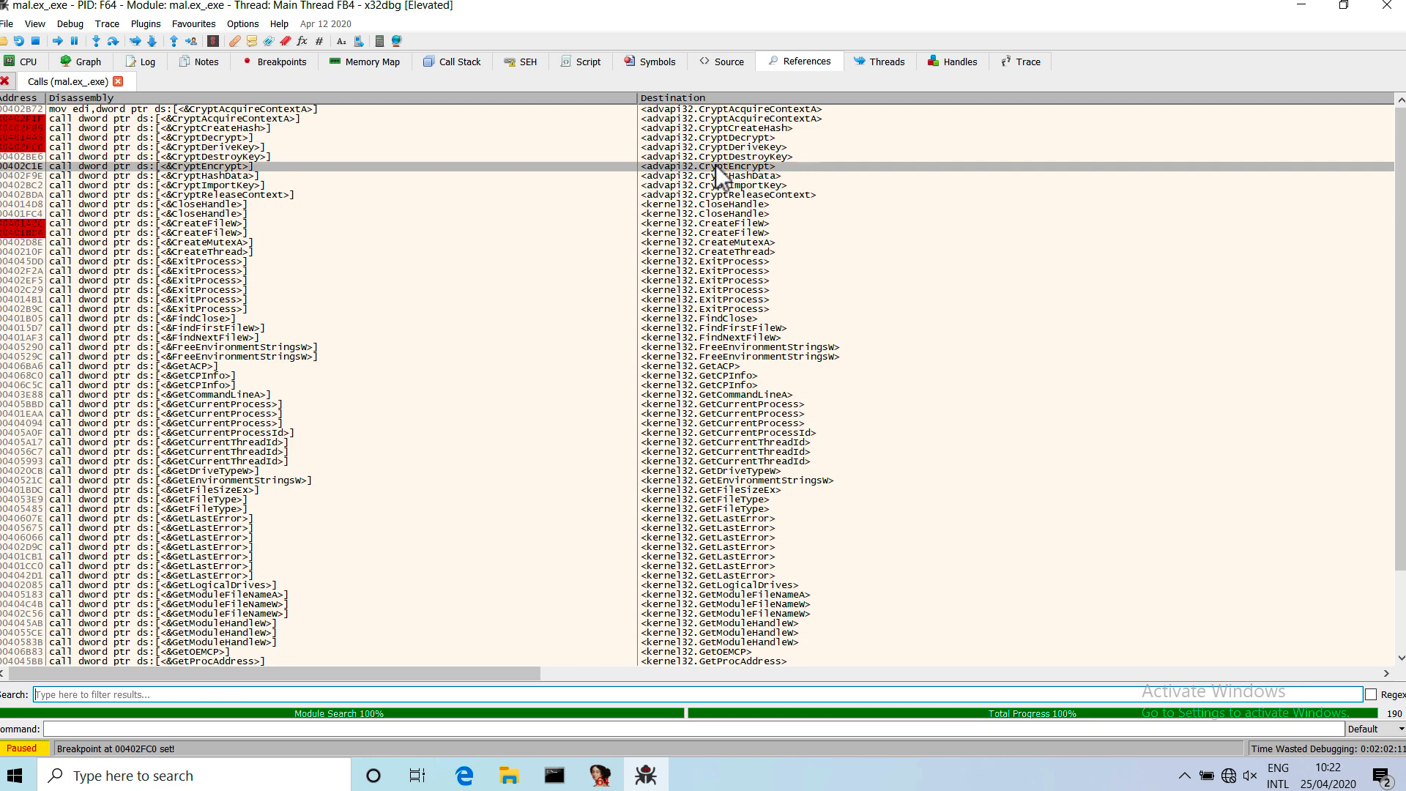
pyautogui.rightClick(715, 164)
pyautogui.click(771, 296)
pyautogui.click(702, 179)
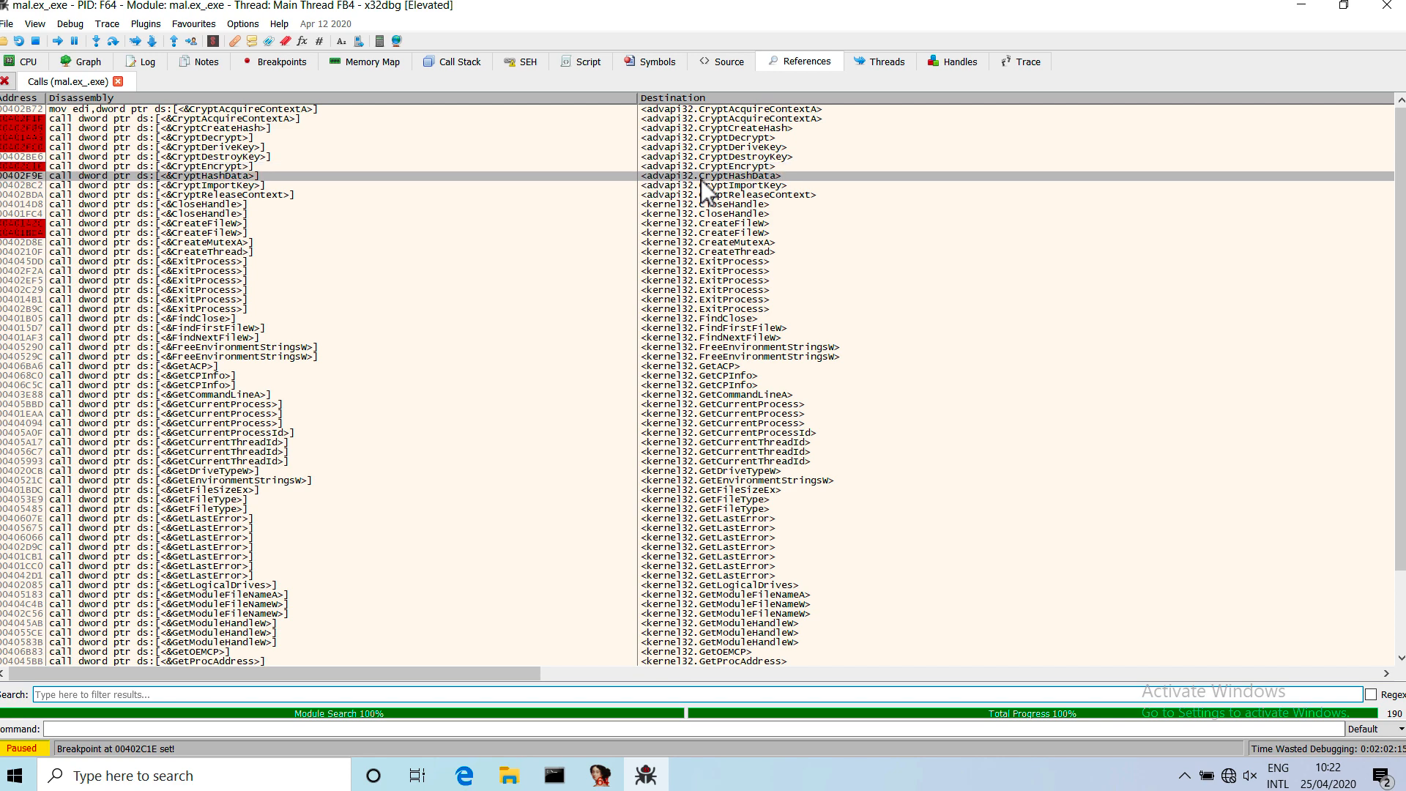
pyautogui.rightClick(700, 179)
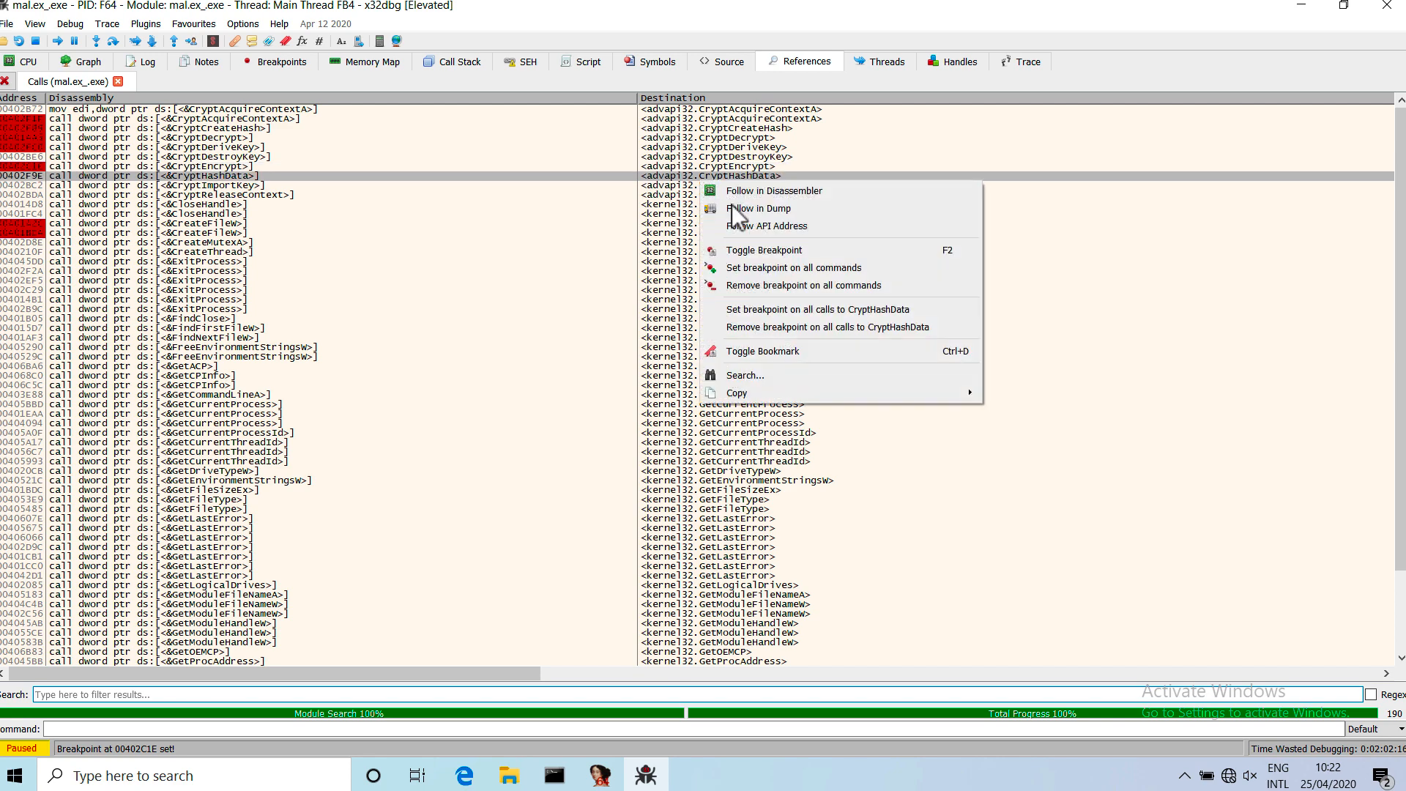
pyautogui.click(768, 308)
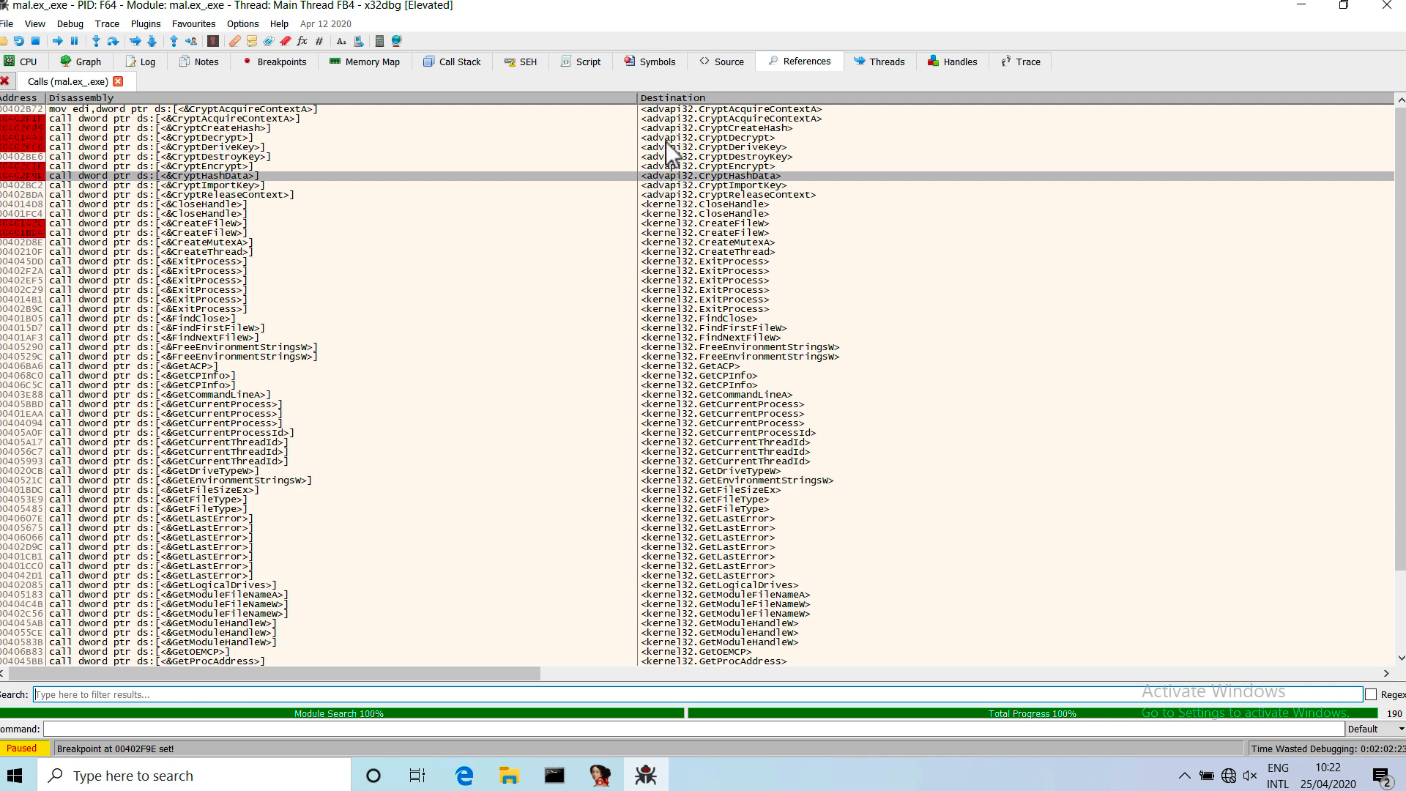
# Review the sequence of breakpointed crypto calls, from CryptAcquireContextA and CryptCreateHash through CryptHashData and CryptDeriveKey to CryptEncrypt and CryptDecrypt.
pyautogui.click(726, 117)
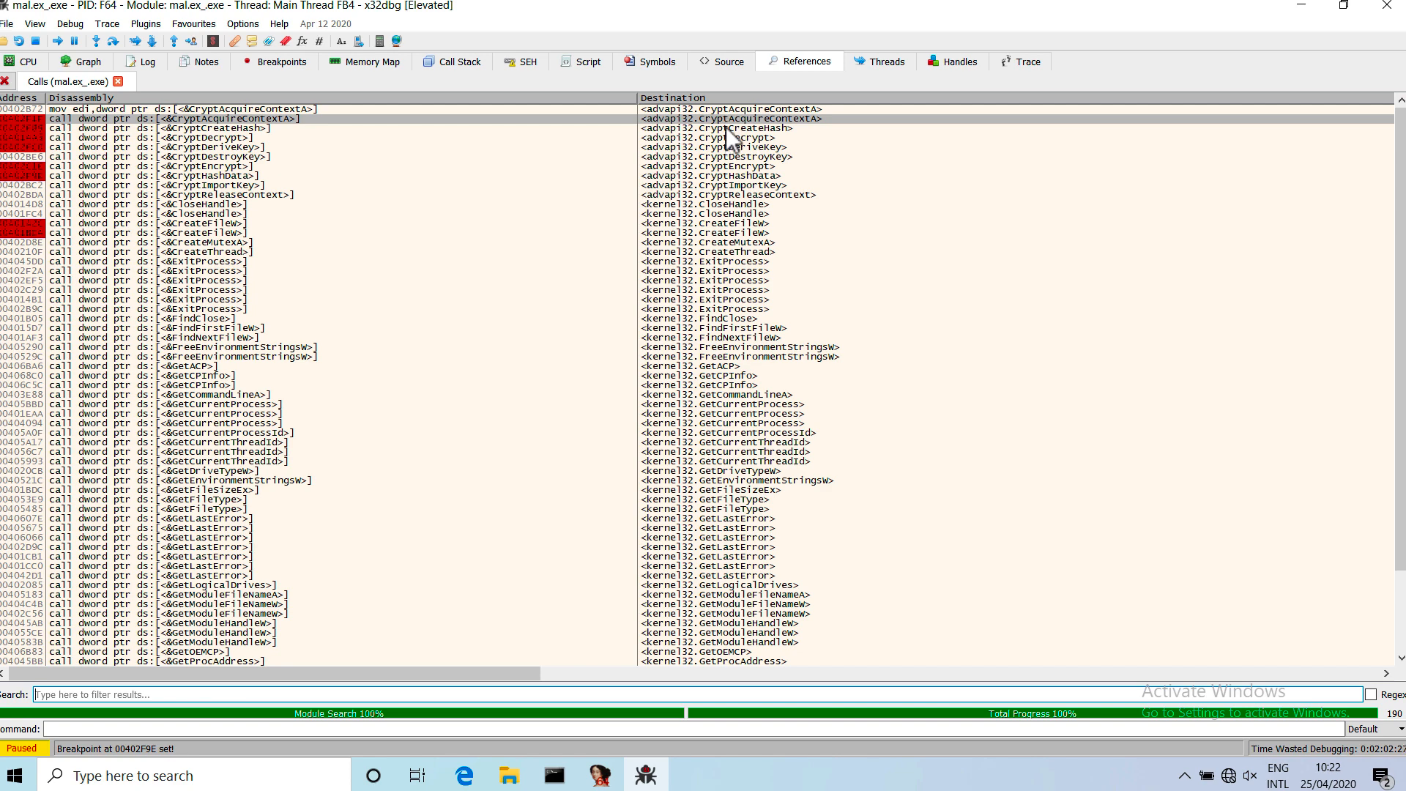
pyautogui.click(722, 129)
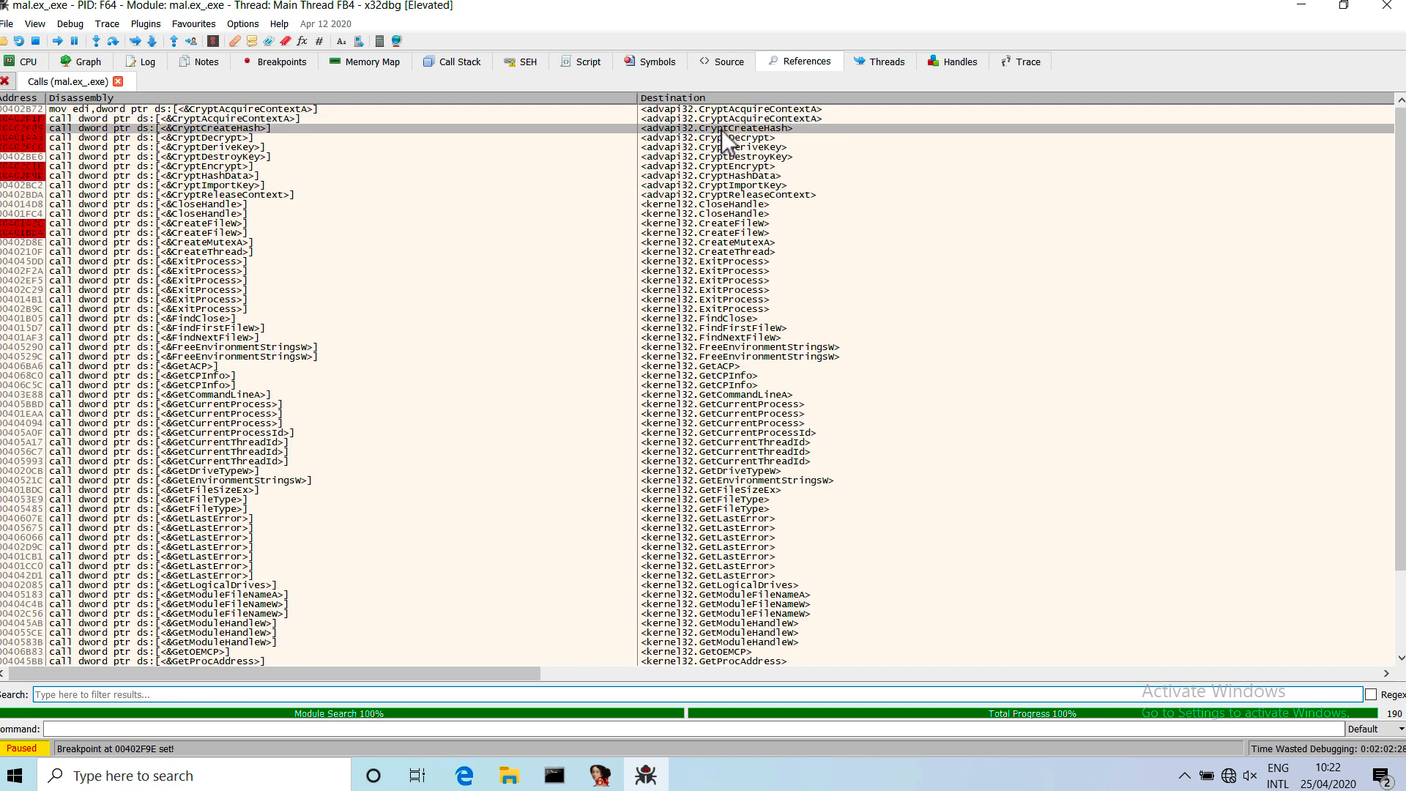
pyautogui.click(721, 178)
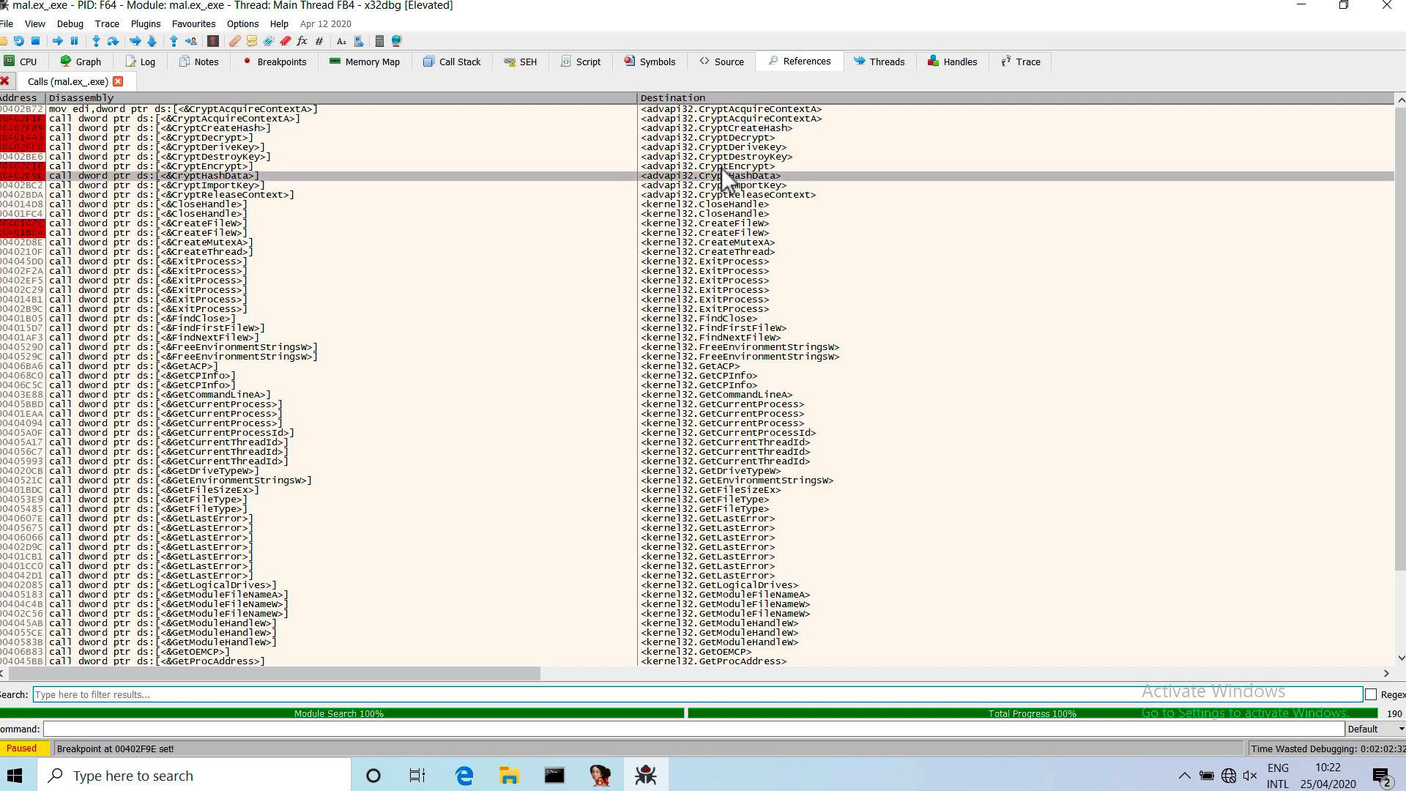
pyautogui.click(721, 148)
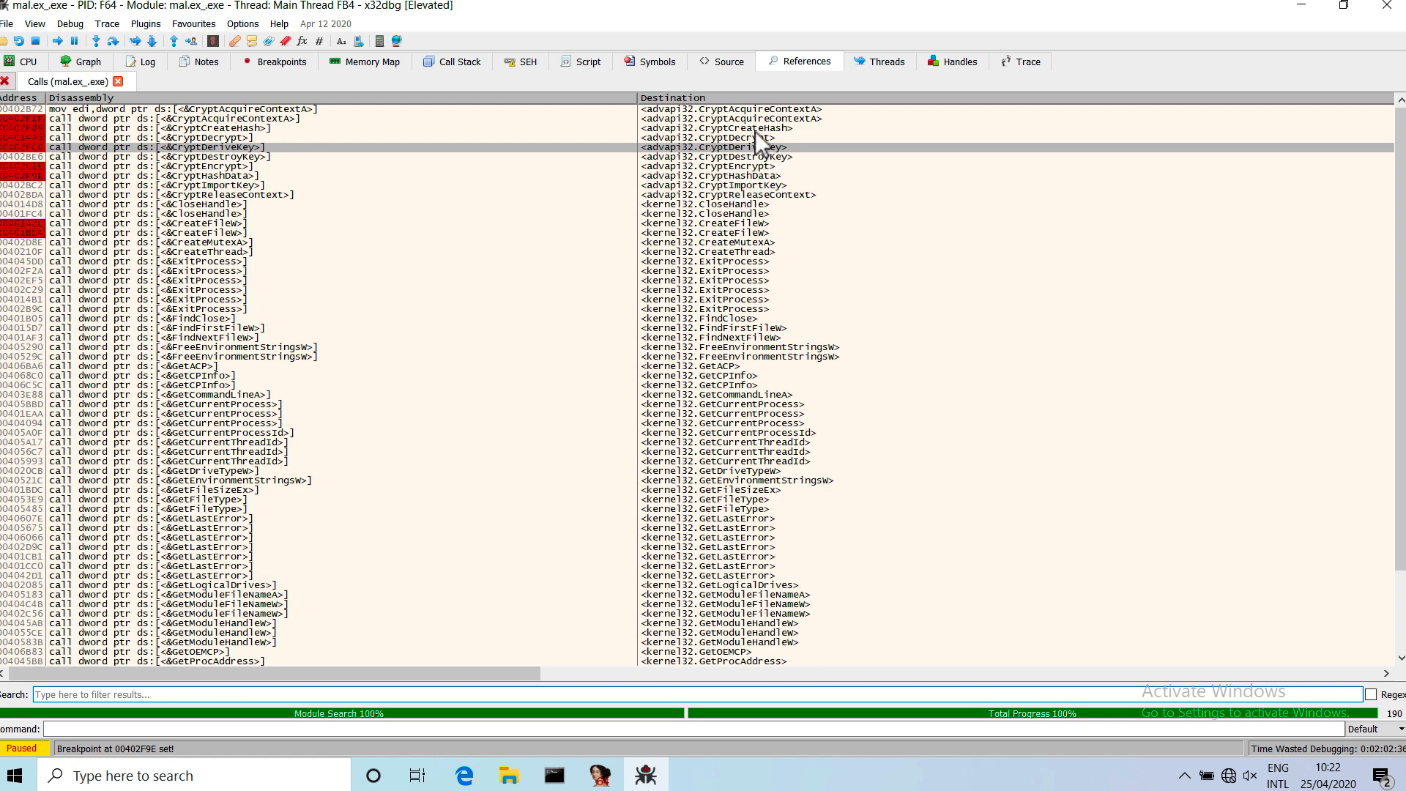
pyautogui.click(714, 137)
pyautogui.click(710, 166)
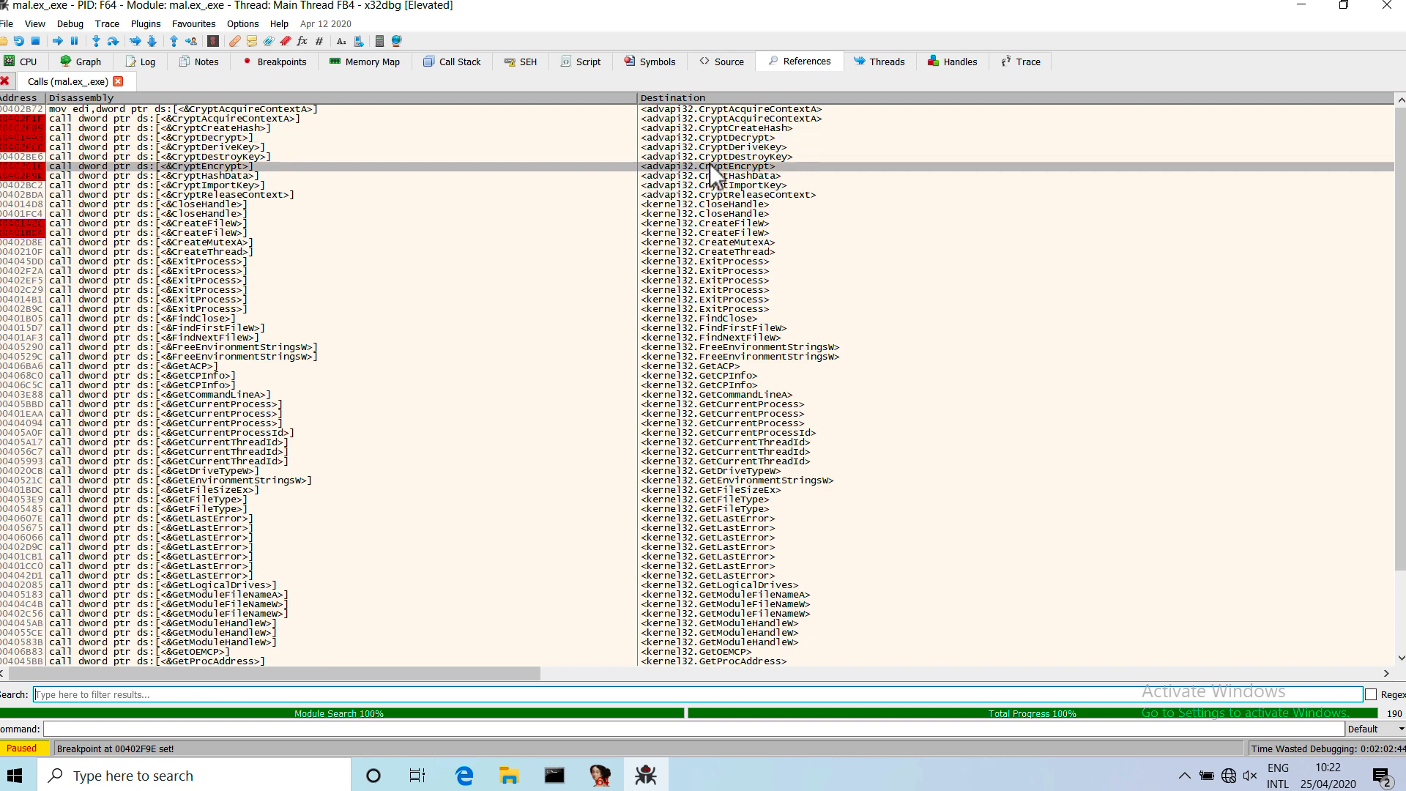
pyautogui.click(705, 139)
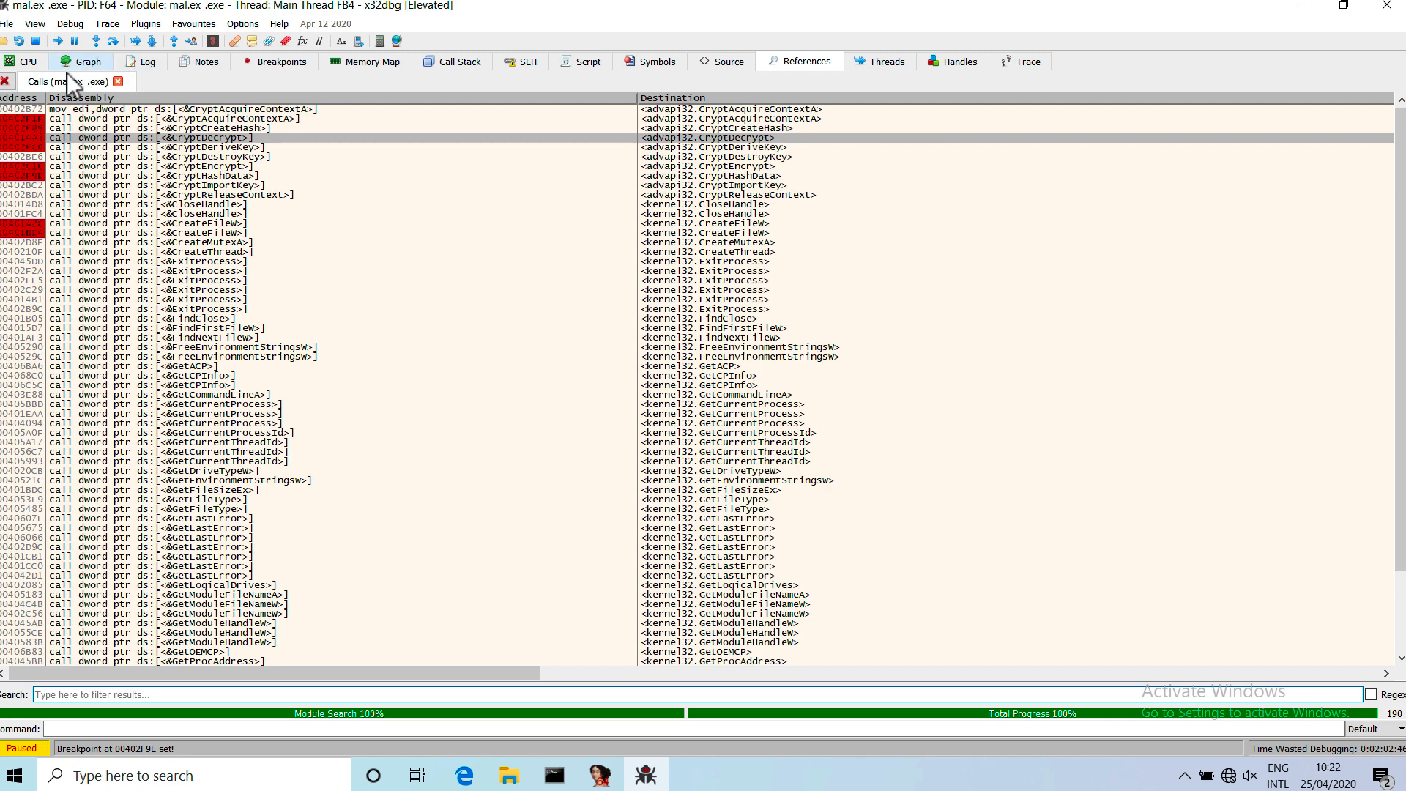
# Return to the disassembly and resume execution until the CreateFileW breakpoint at 0040142C.
pyautogui.click(25, 63)
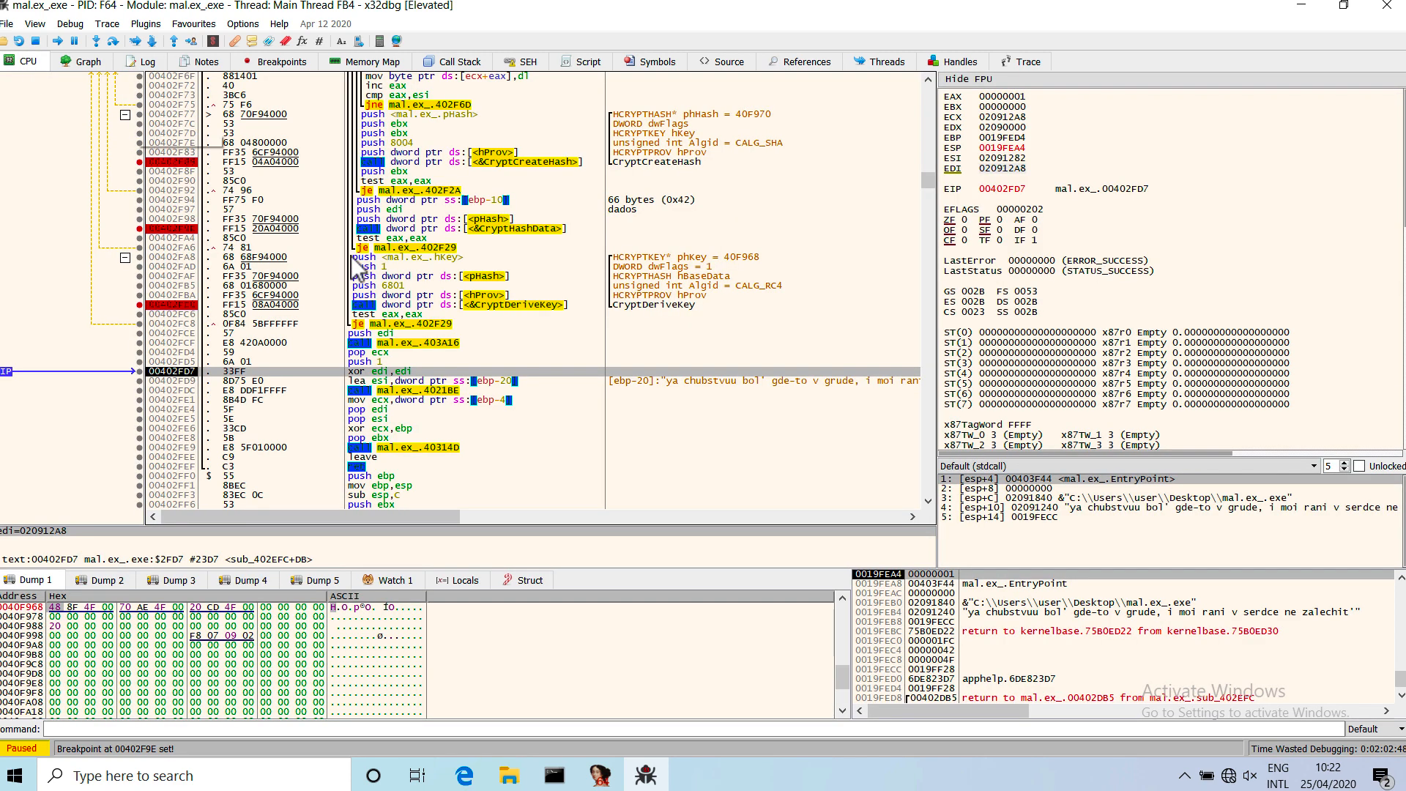
pyautogui.click(61, 42)
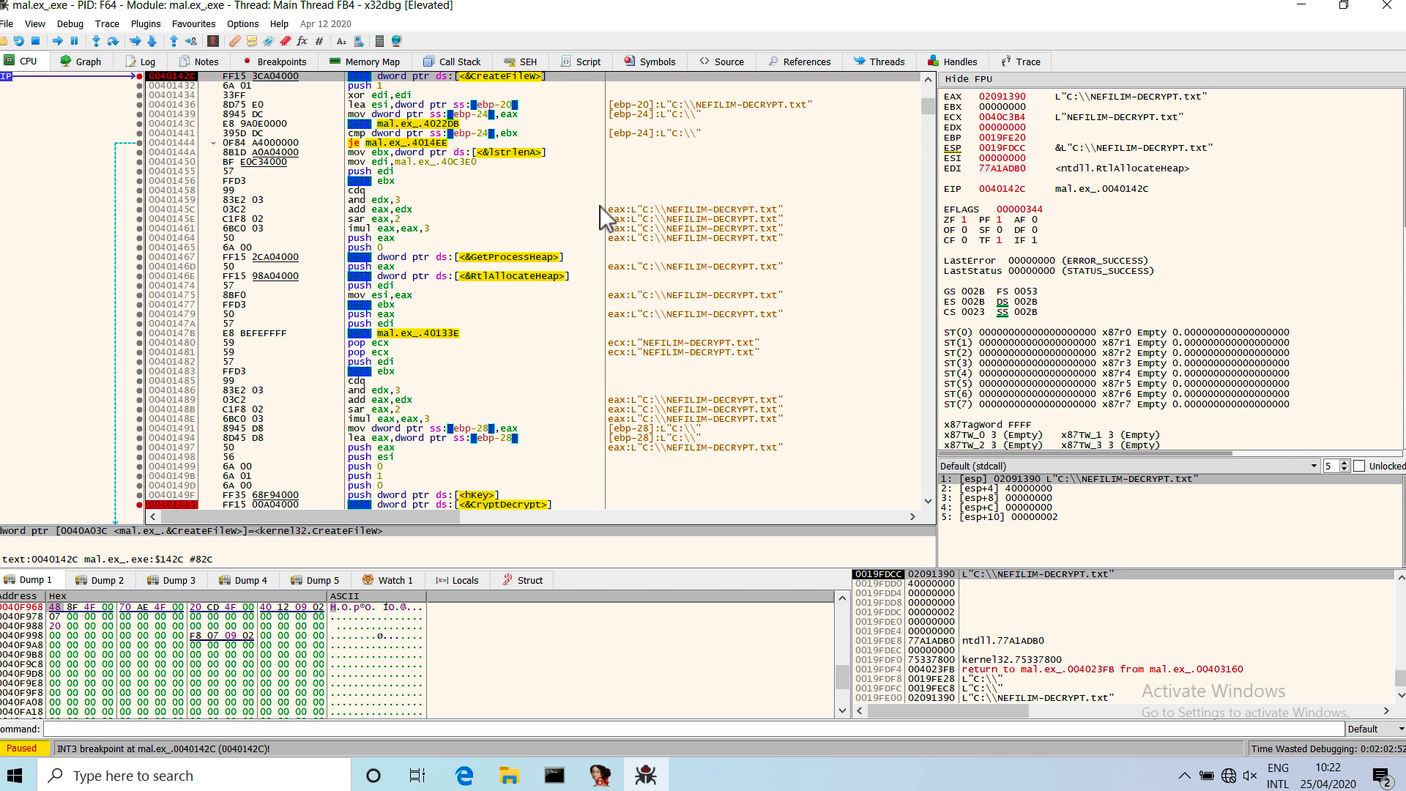
pyautogui.scroll(1, 600, 206)
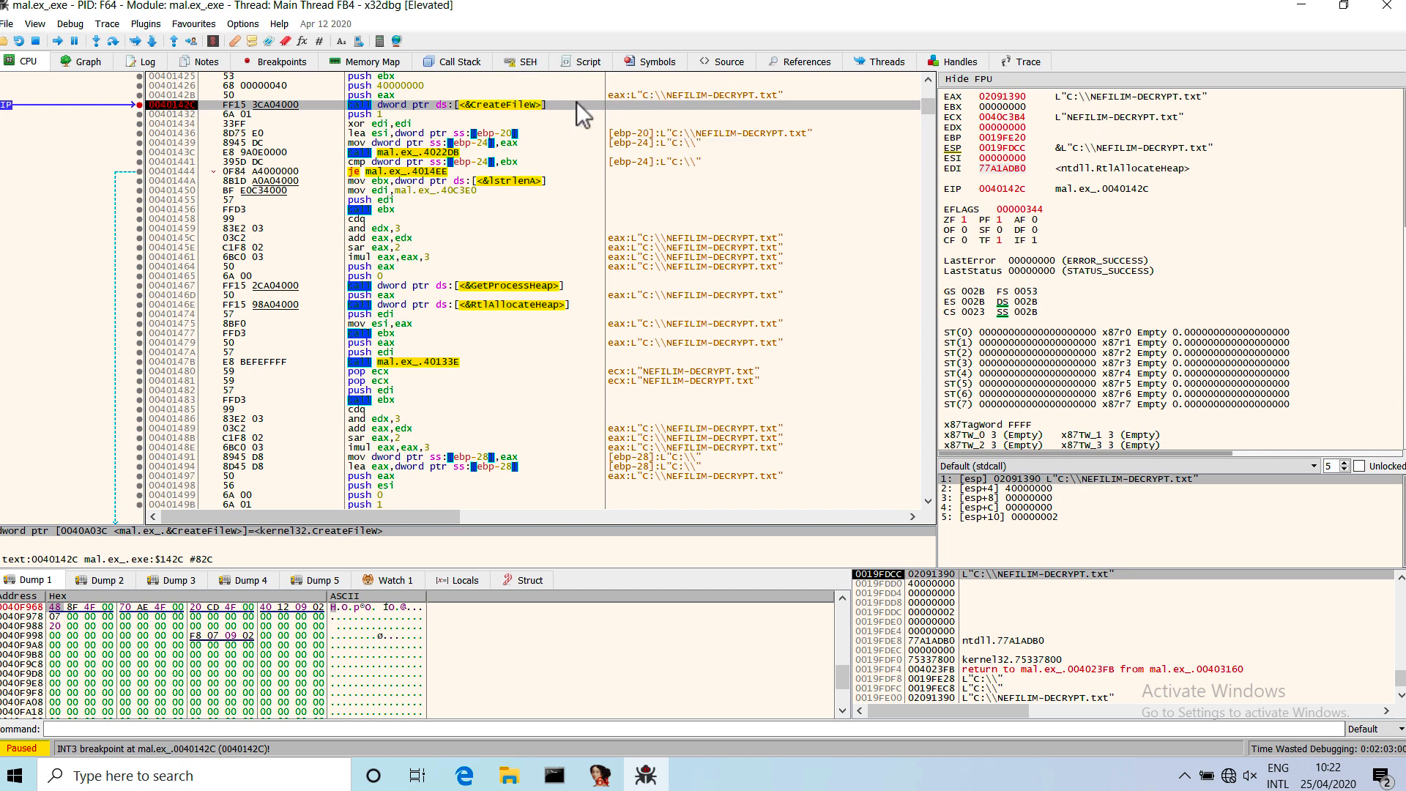
# Step over the CreateFileW call for NEFILIM-DECRYPT.txt and the instructions after it until execution reaches 00401455.
pyautogui.click(111, 47)
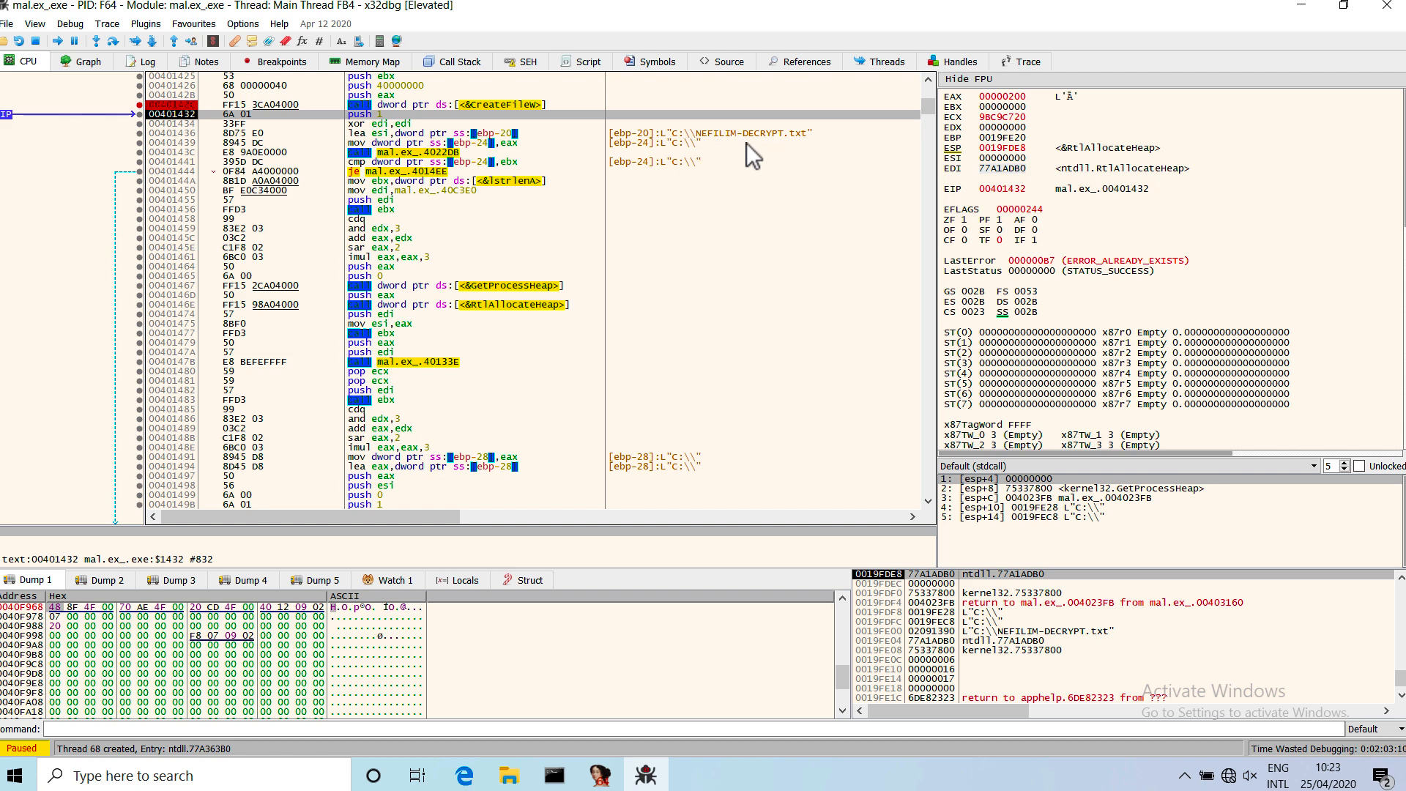
pyautogui.moveTo(1040, 268)
pyautogui.click(112, 43)
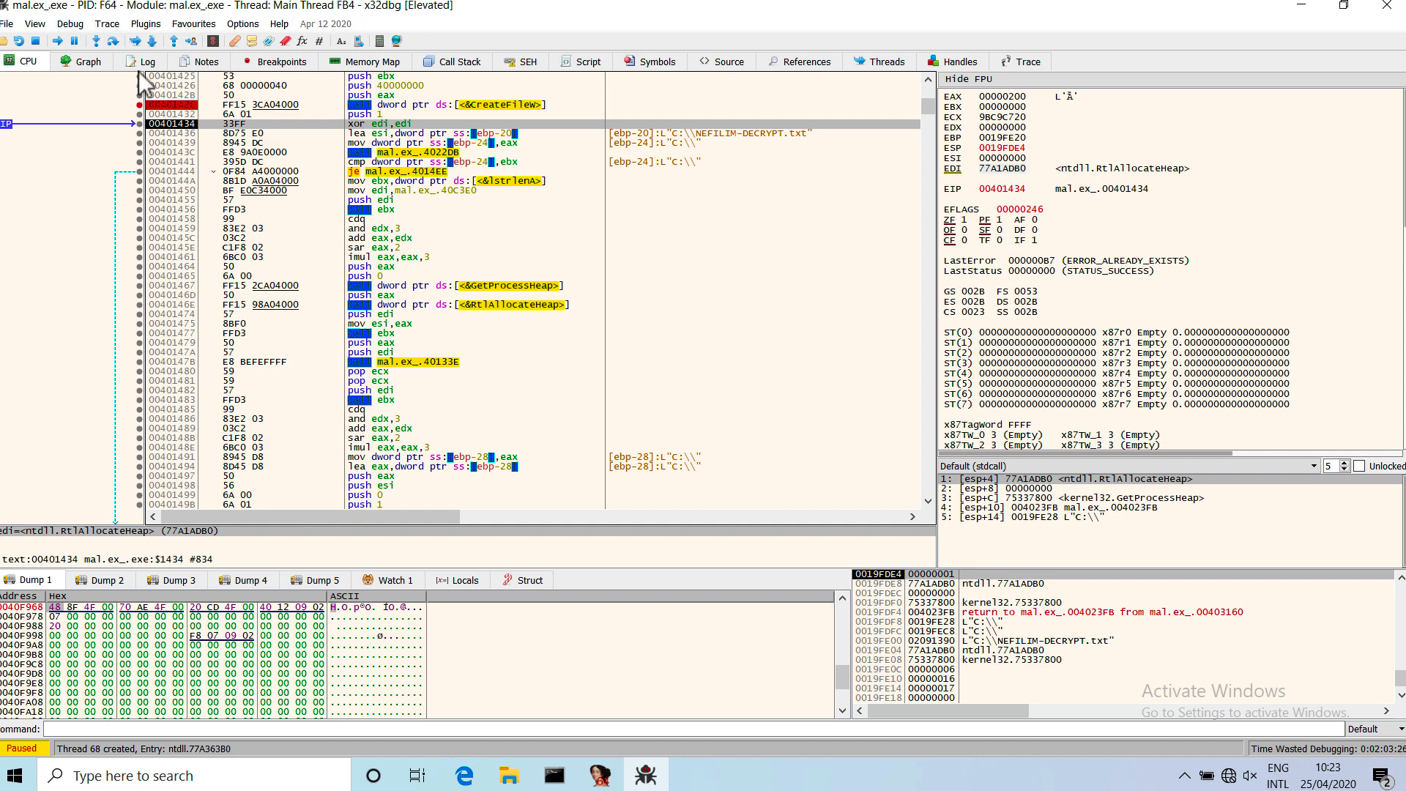
pyautogui.click(110, 42)
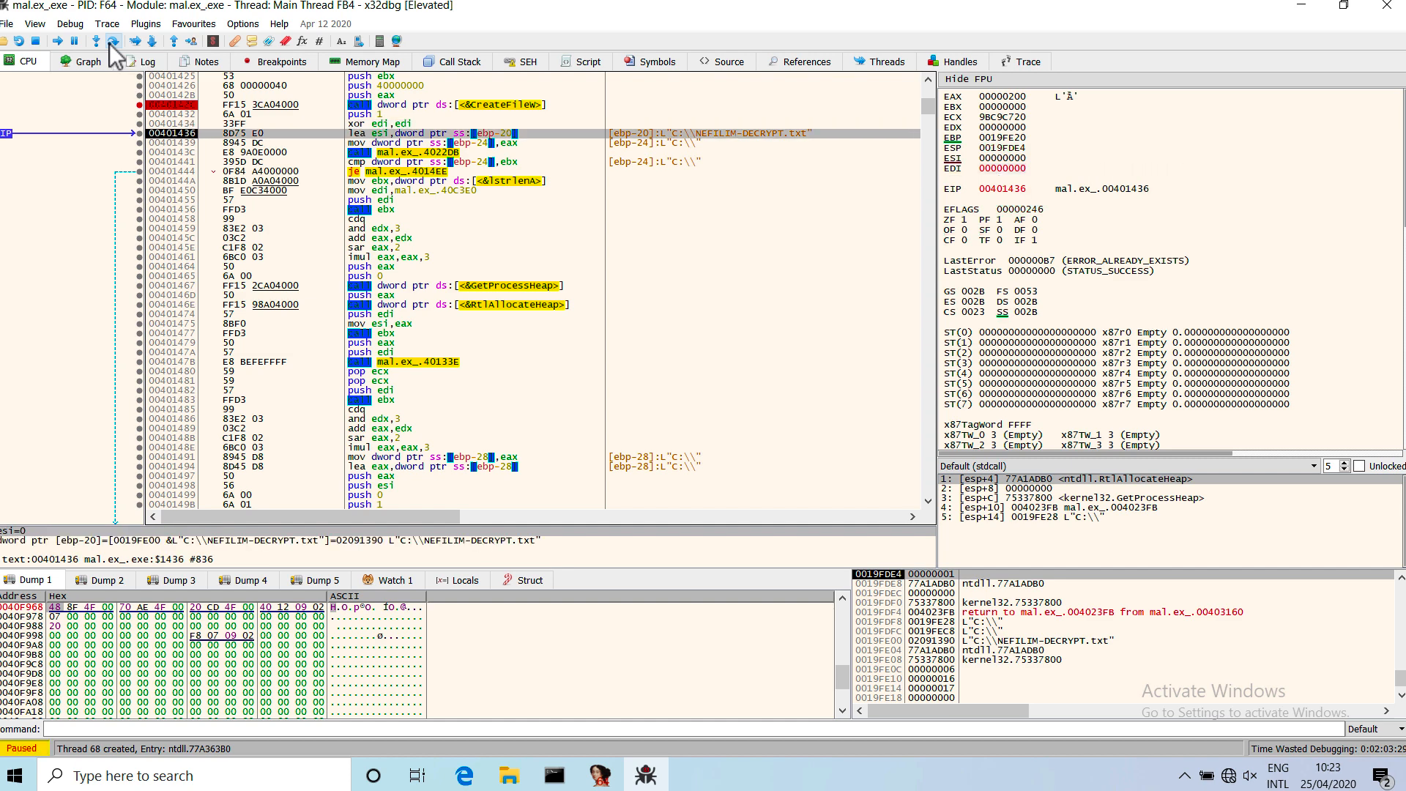
pyautogui.click(109, 43)
pyautogui.click(109, 43)
pyautogui.click(109, 43)
pyautogui.click(109, 43)
pyautogui.click(108, 43)
pyautogui.click(109, 43)
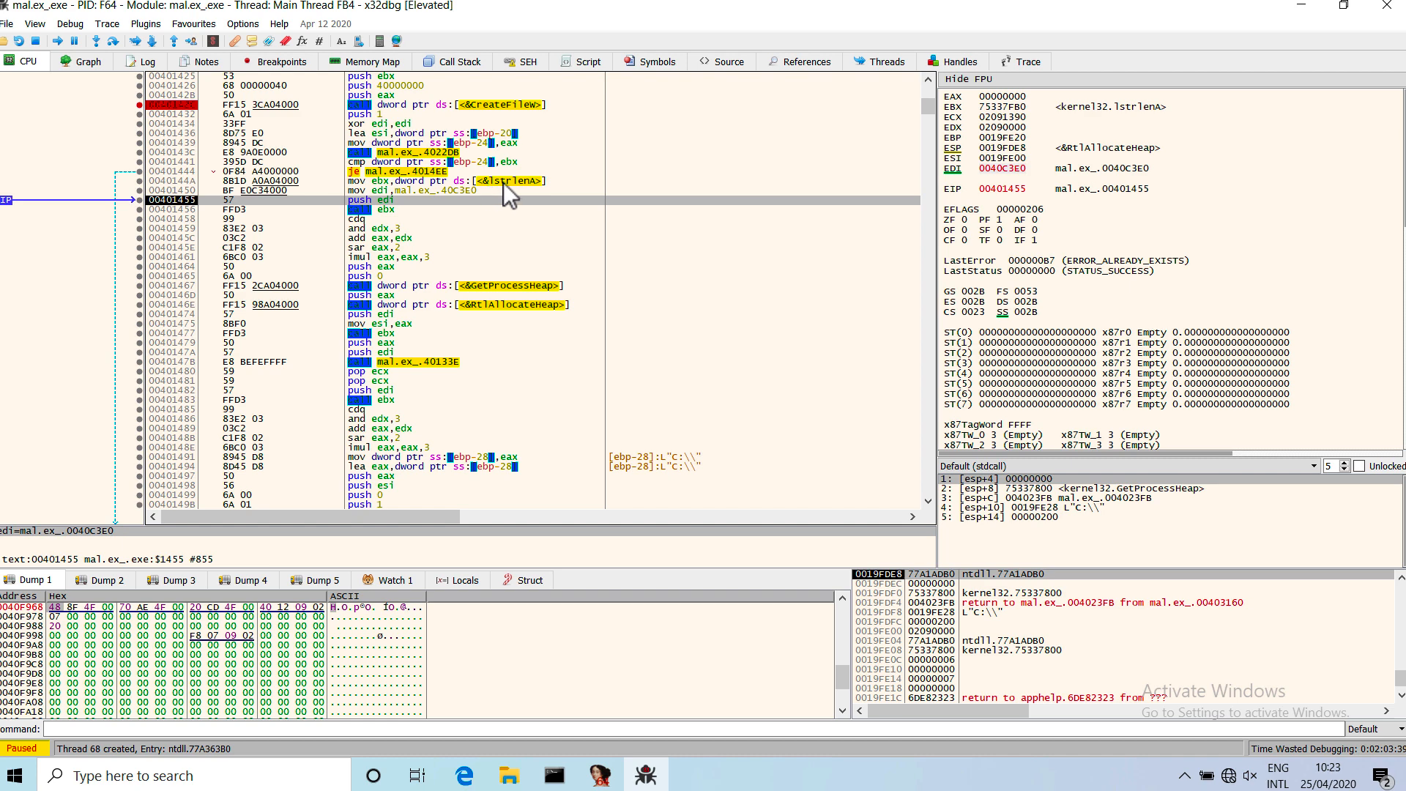
# Follow the address held in EDI, the argument pushed for lstrlenA, in the dump.
pyautogui.moveTo(386, 211)
pyautogui.rightClick(1008, 170)
pyautogui.click(1054, 199)
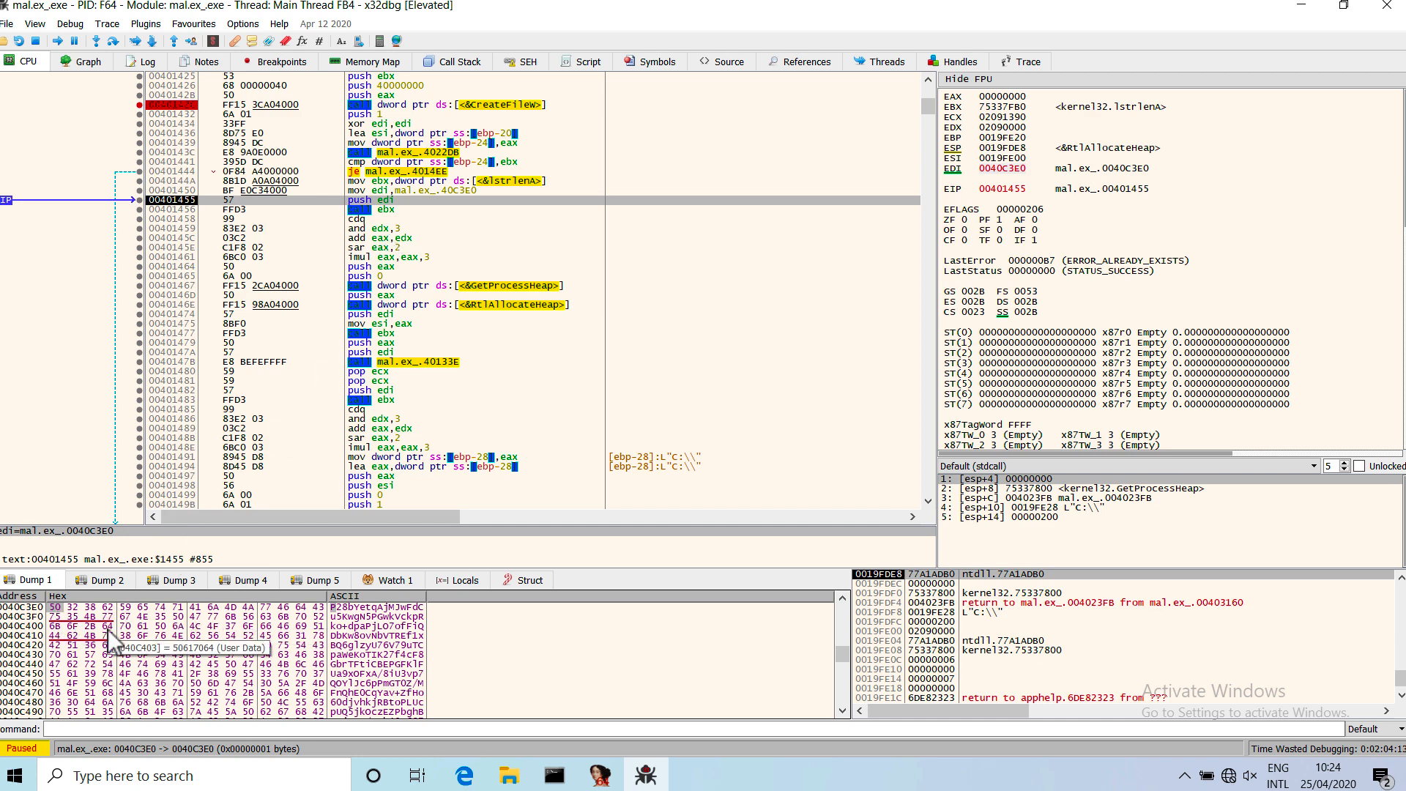
# Label address 0040C3E0 in the dump as stringona.
pyautogui.hotkey('shift', ';')
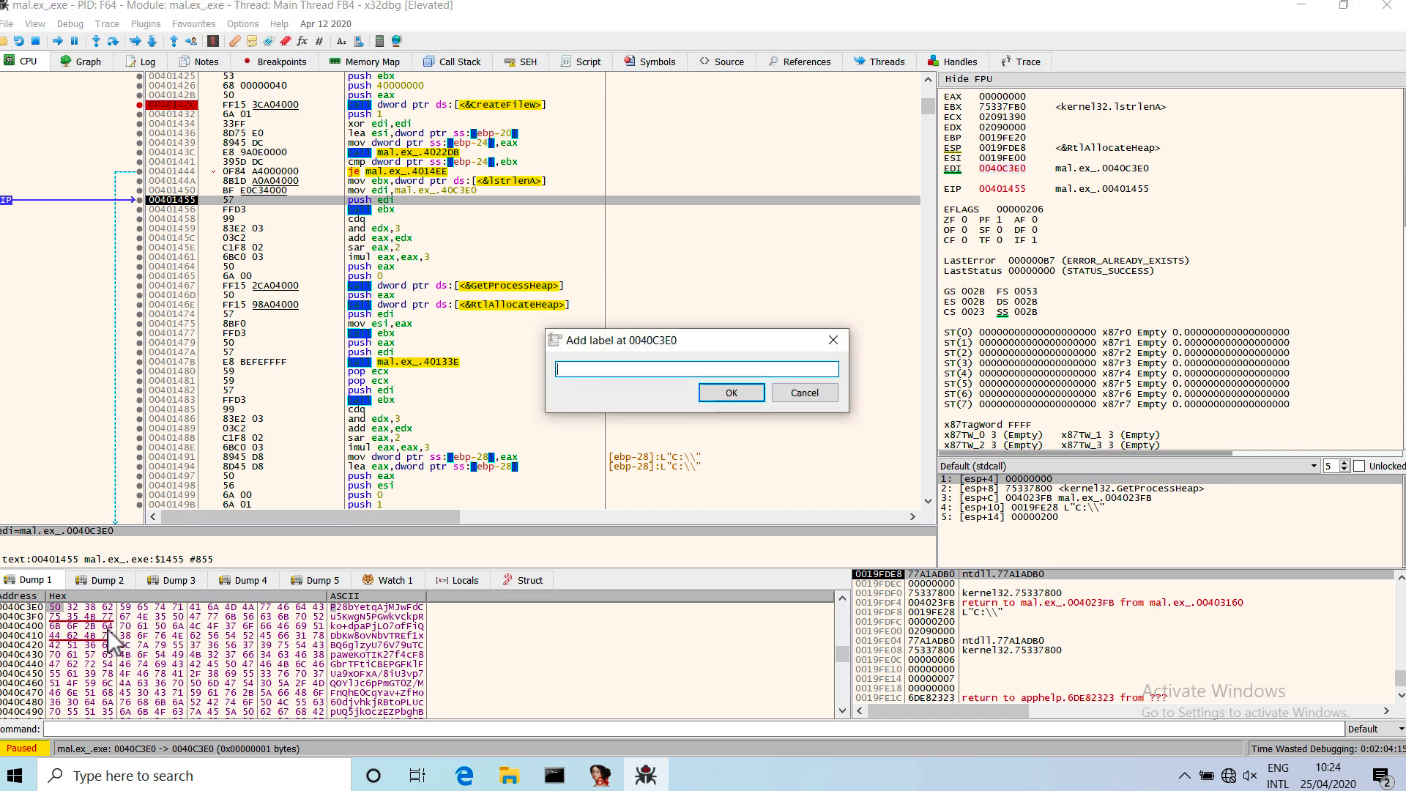
pyautogui.write('stringona')
pyautogui.press('Return')
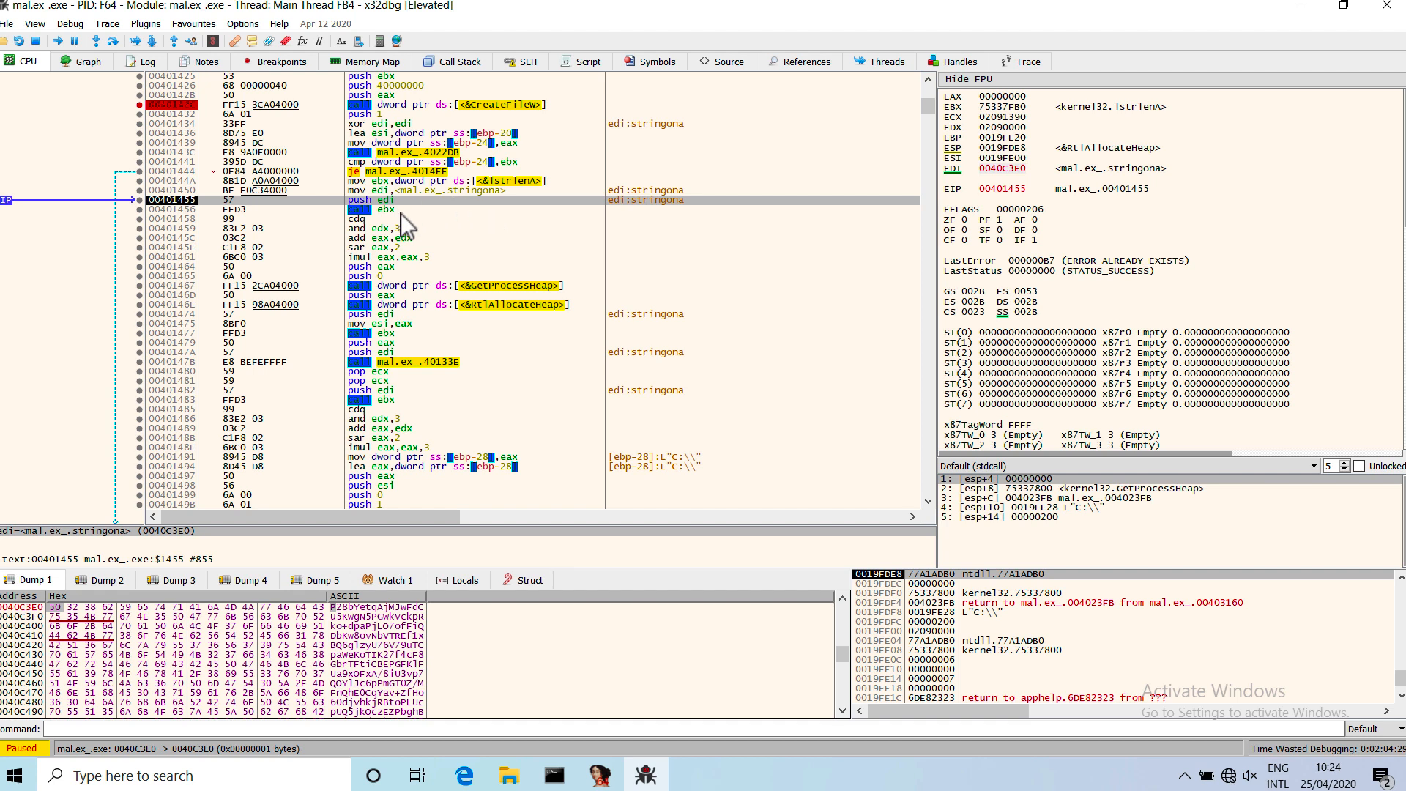
# Step over the lstrlenA call on stringona and view its return value in EAX as a decimal number.
pyautogui.press('F8')
pyautogui.press('F8')
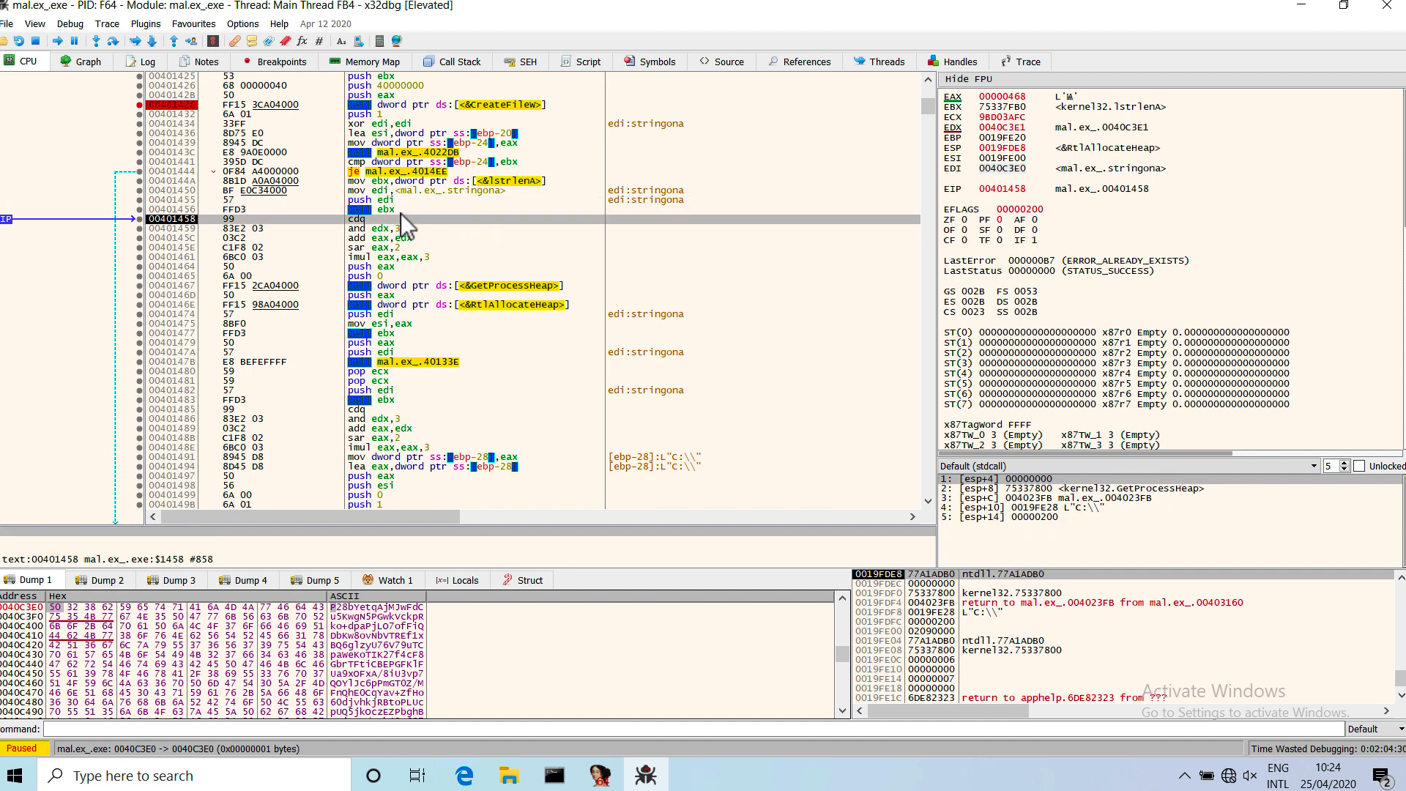
pyautogui.doubleClick(1009, 99)
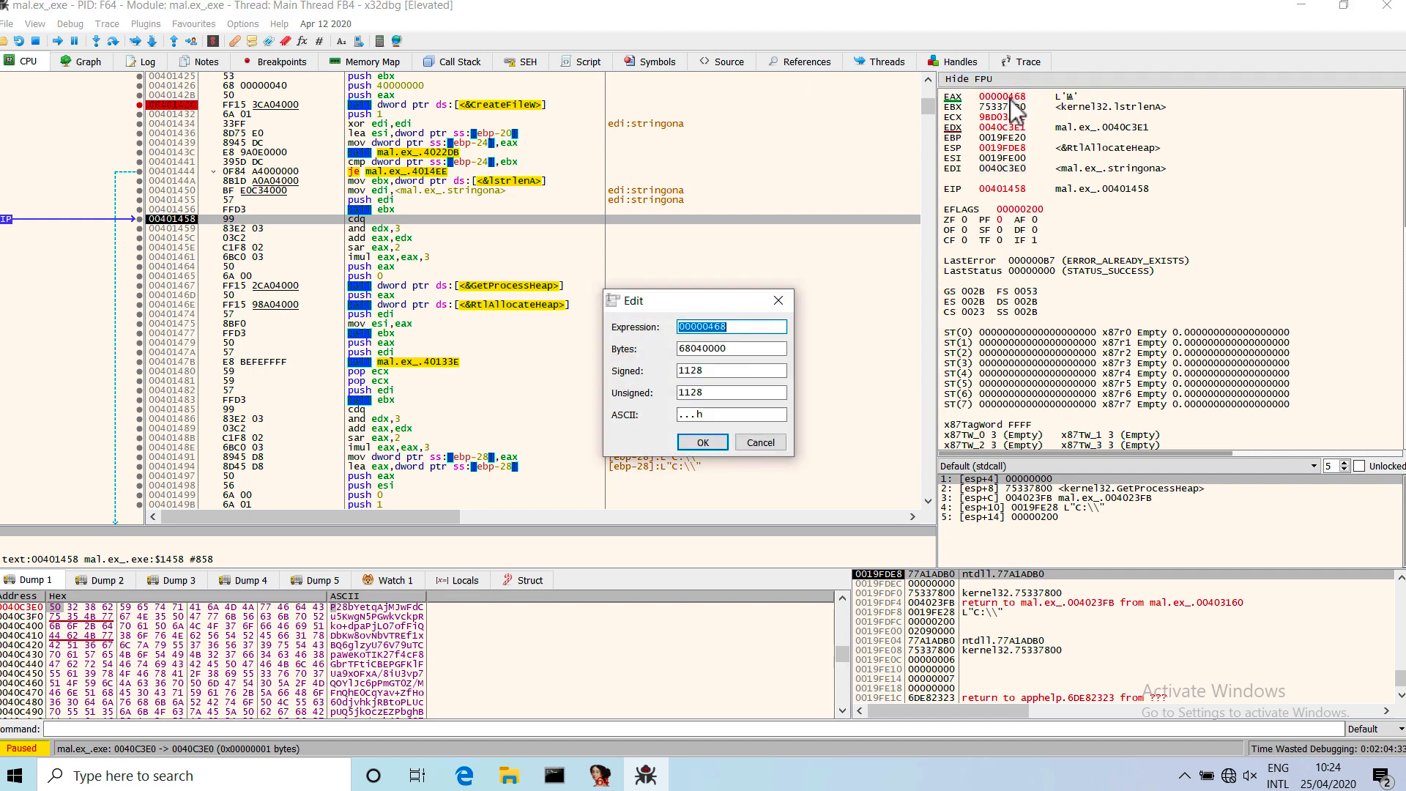
pyautogui.click(716, 372)
pyautogui.doubleClick(718, 373)
pyautogui.click(758, 443)
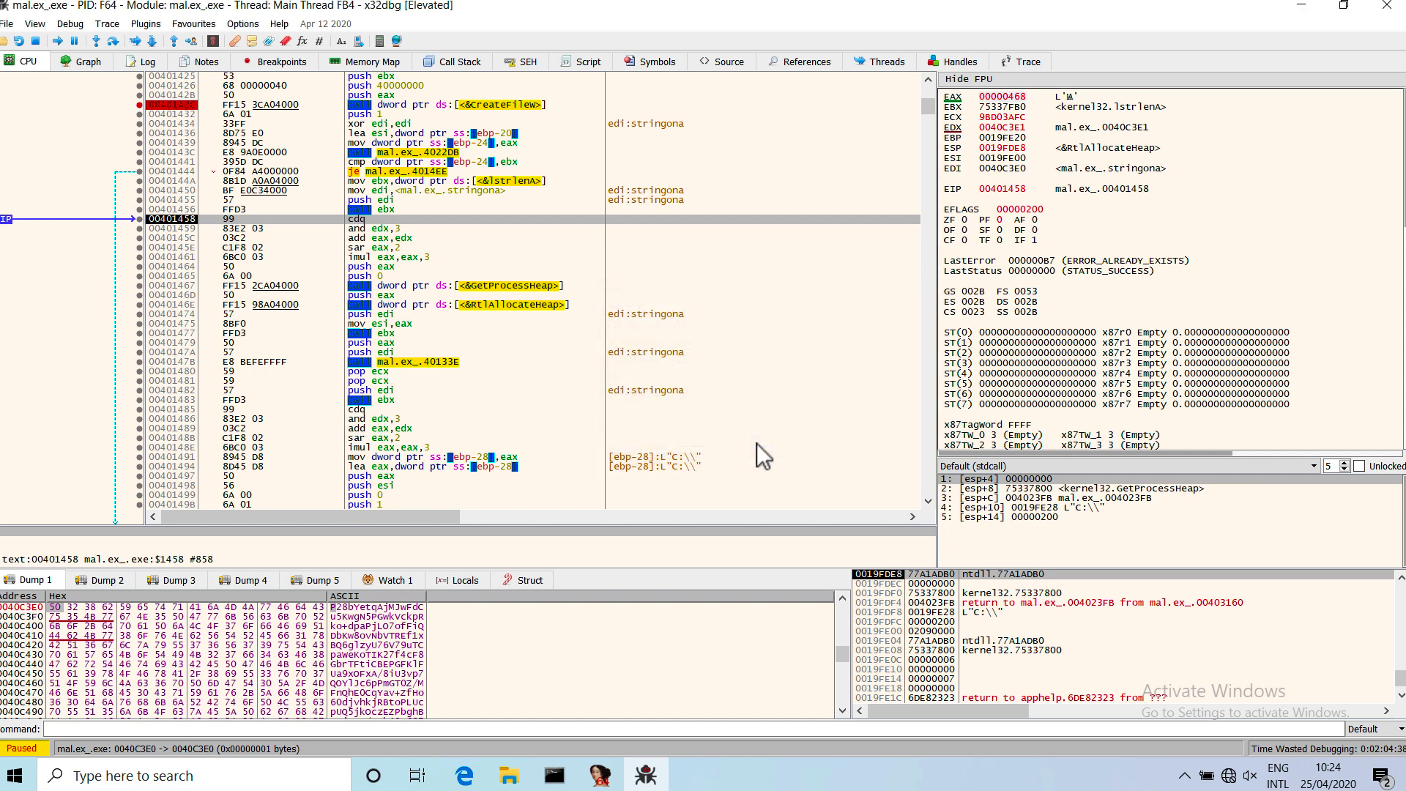
pyautogui.click(574, 323)
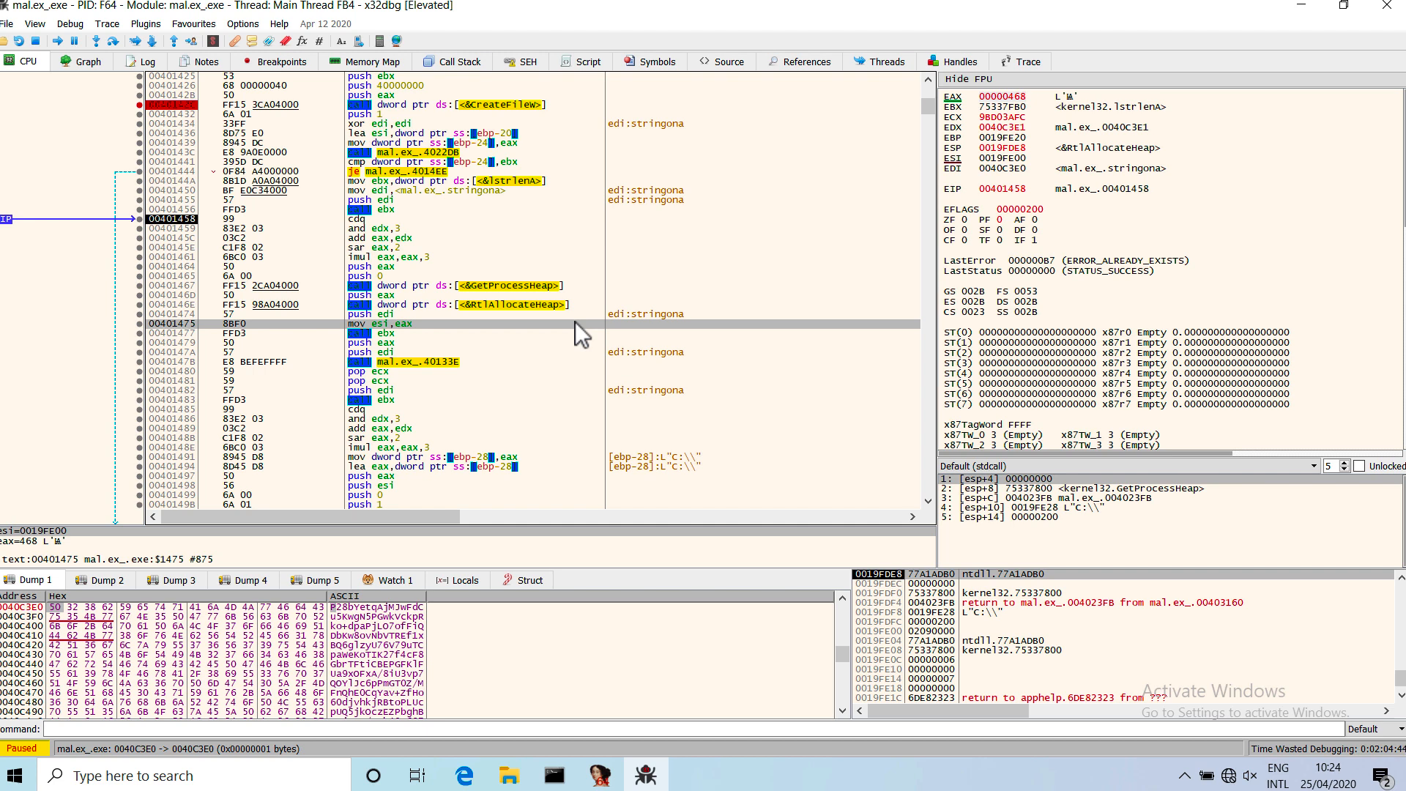
# Step over the size calculation and the GetProcessHeap and RtlAllocateHeap calls until execution reaches 00401474.
pyautogui.press('F8')
pyautogui.press('F8')
pyautogui.press('F8')
pyautogui.press('F8')
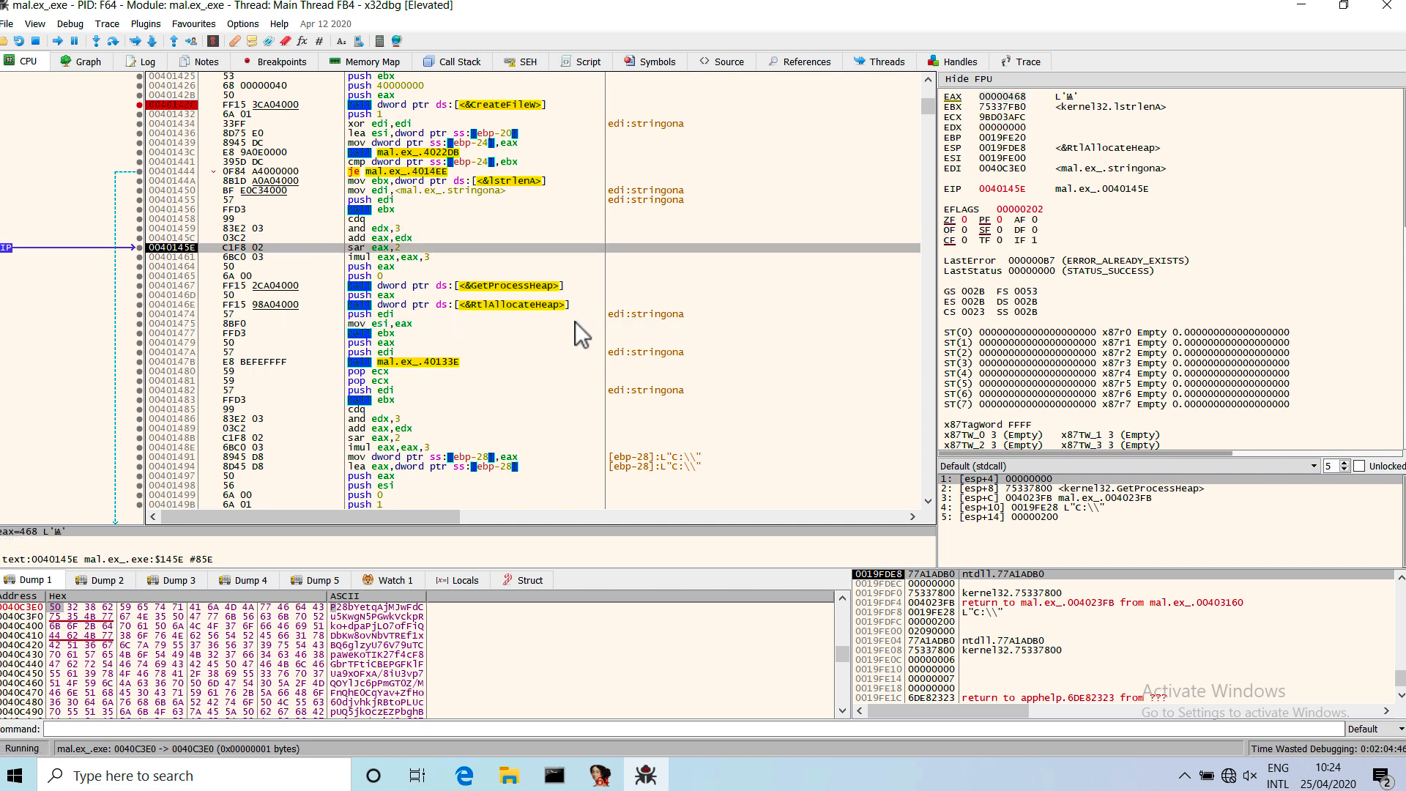
pyautogui.press('F8')
pyautogui.press('F8')
pyautogui.press('F8')
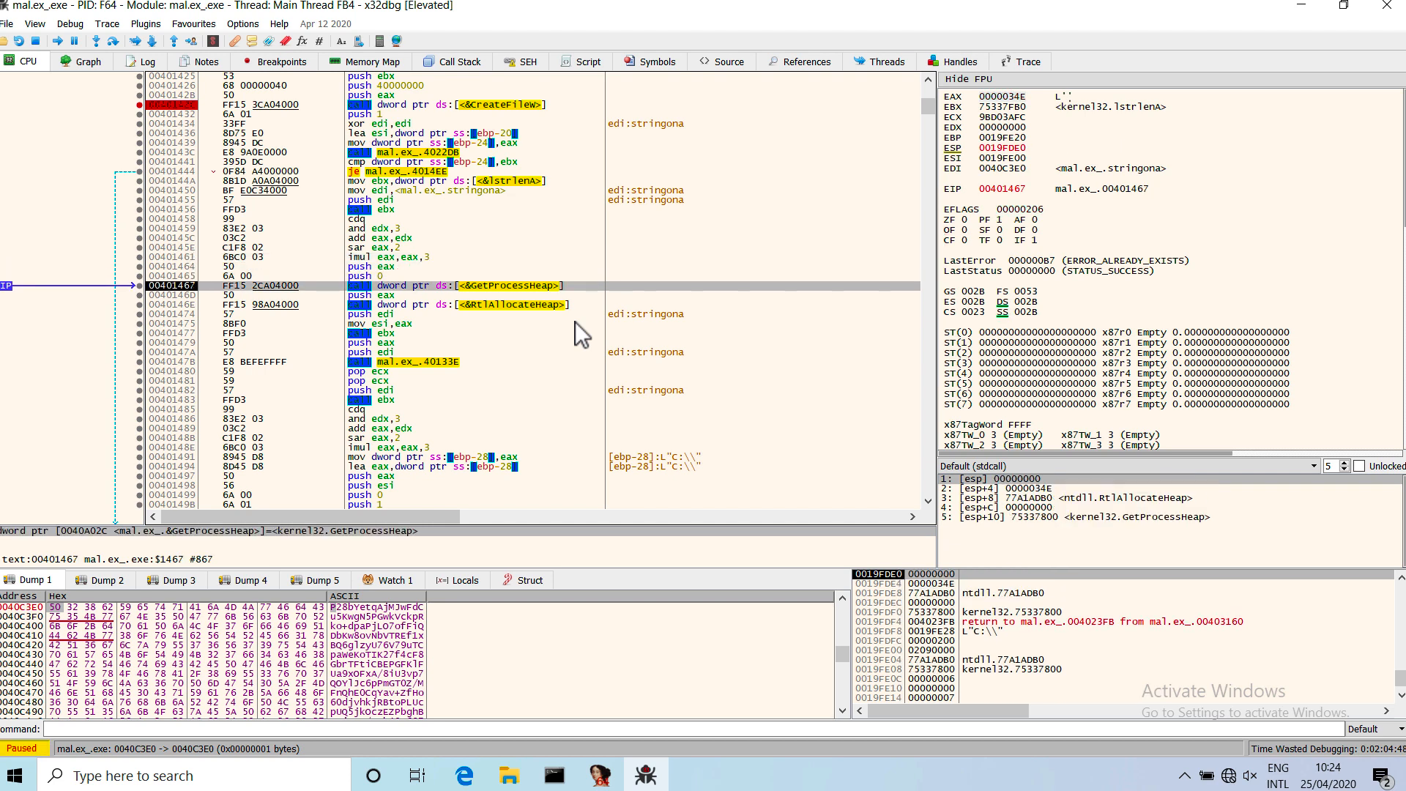
pyautogui.press('F8')
pyautogui.press('F8')
pyautogui.press('F8')
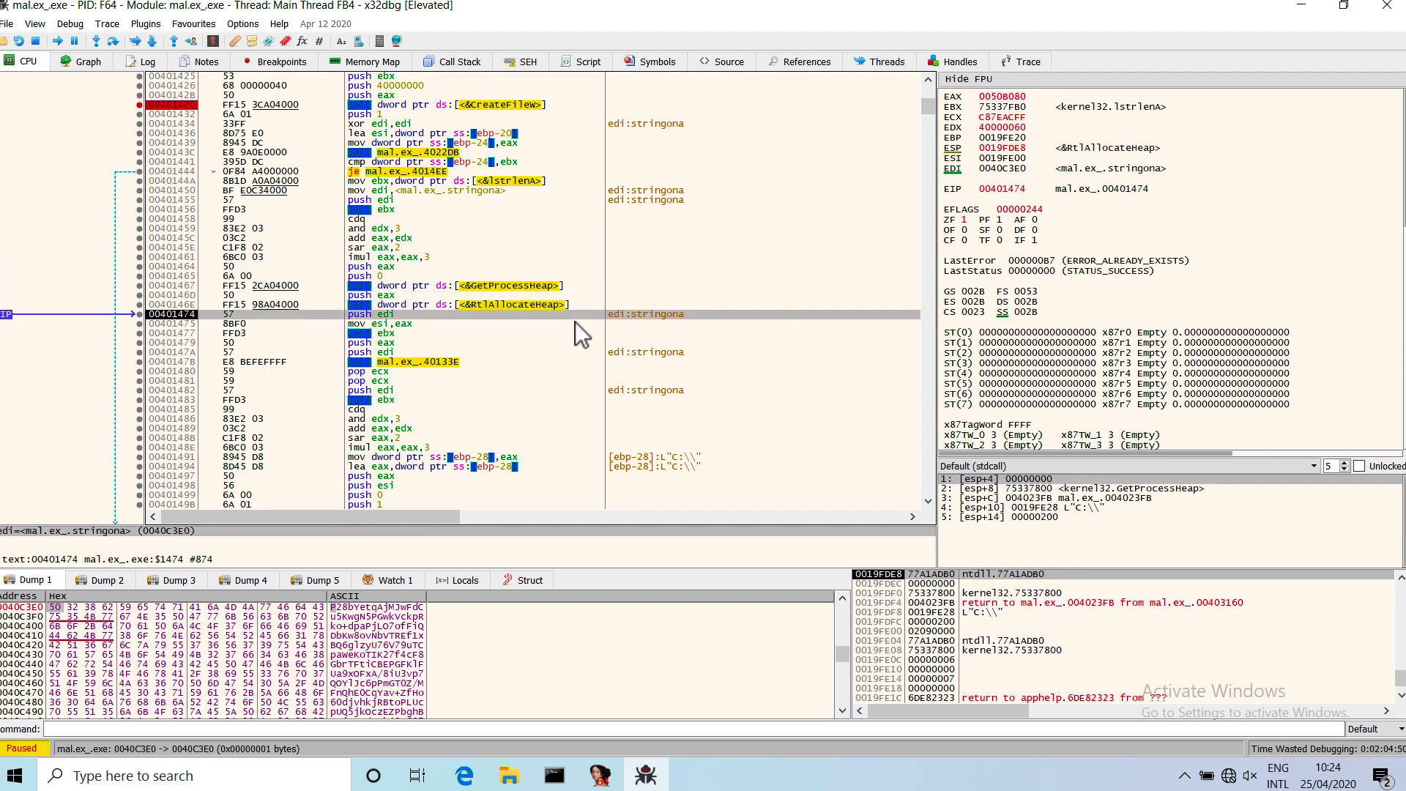
# Step over the second lstrlenA call to the call of mal.ex_.40133E at 0040147B and examine its pushed arguments and code.
pyautogui.press('F8')
pyautogui.press('F8')
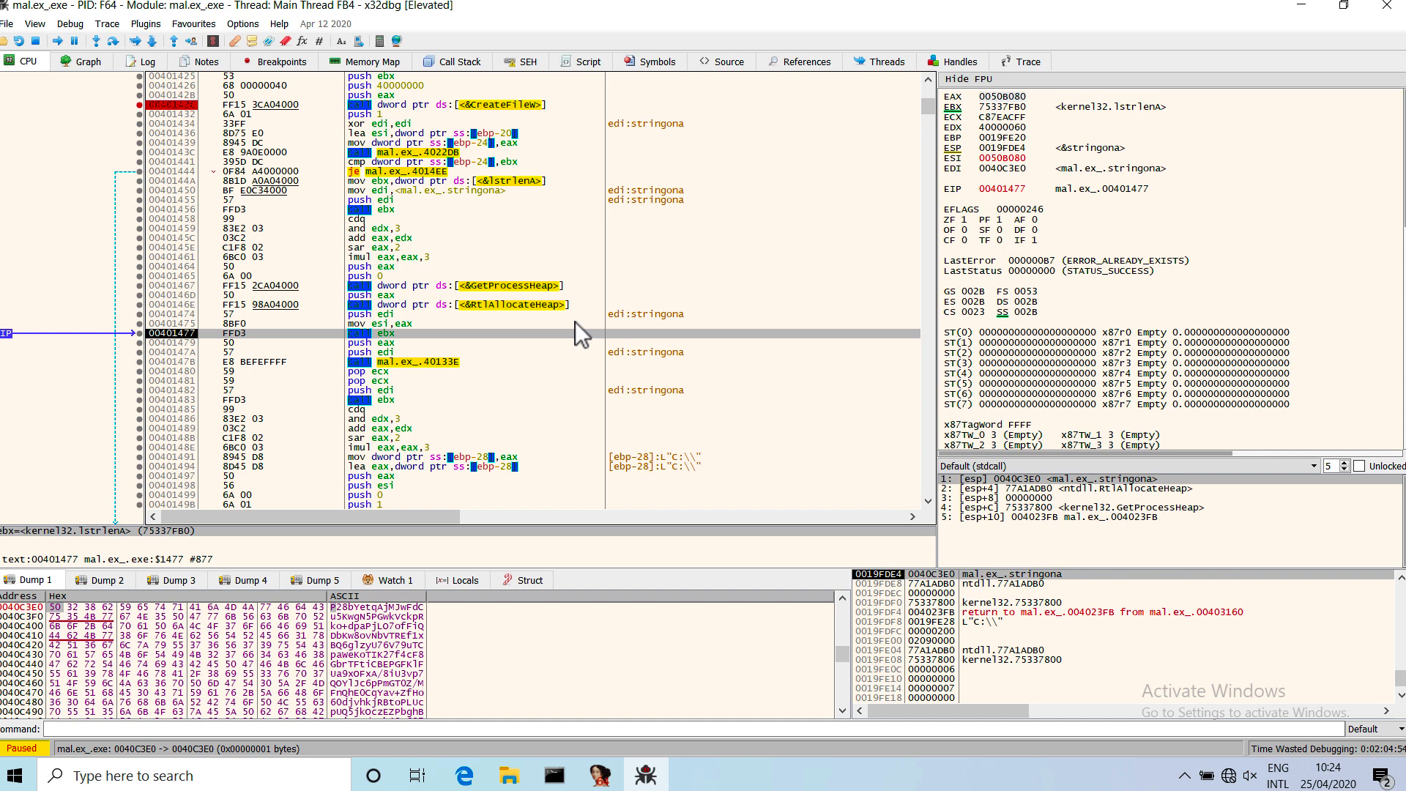
pyautogui.press('F8')
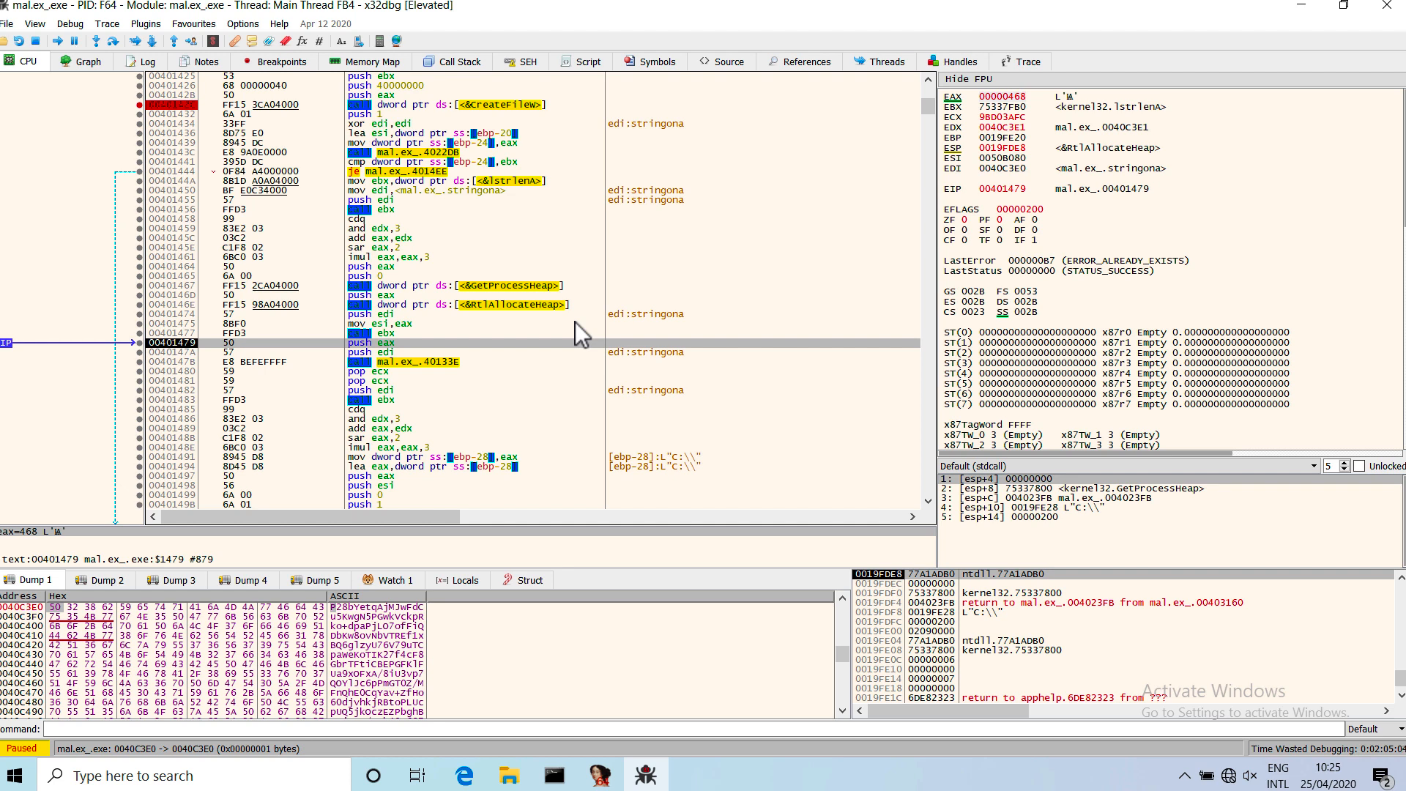
pyautogui.press('F8')
pyautogui.press('F8')
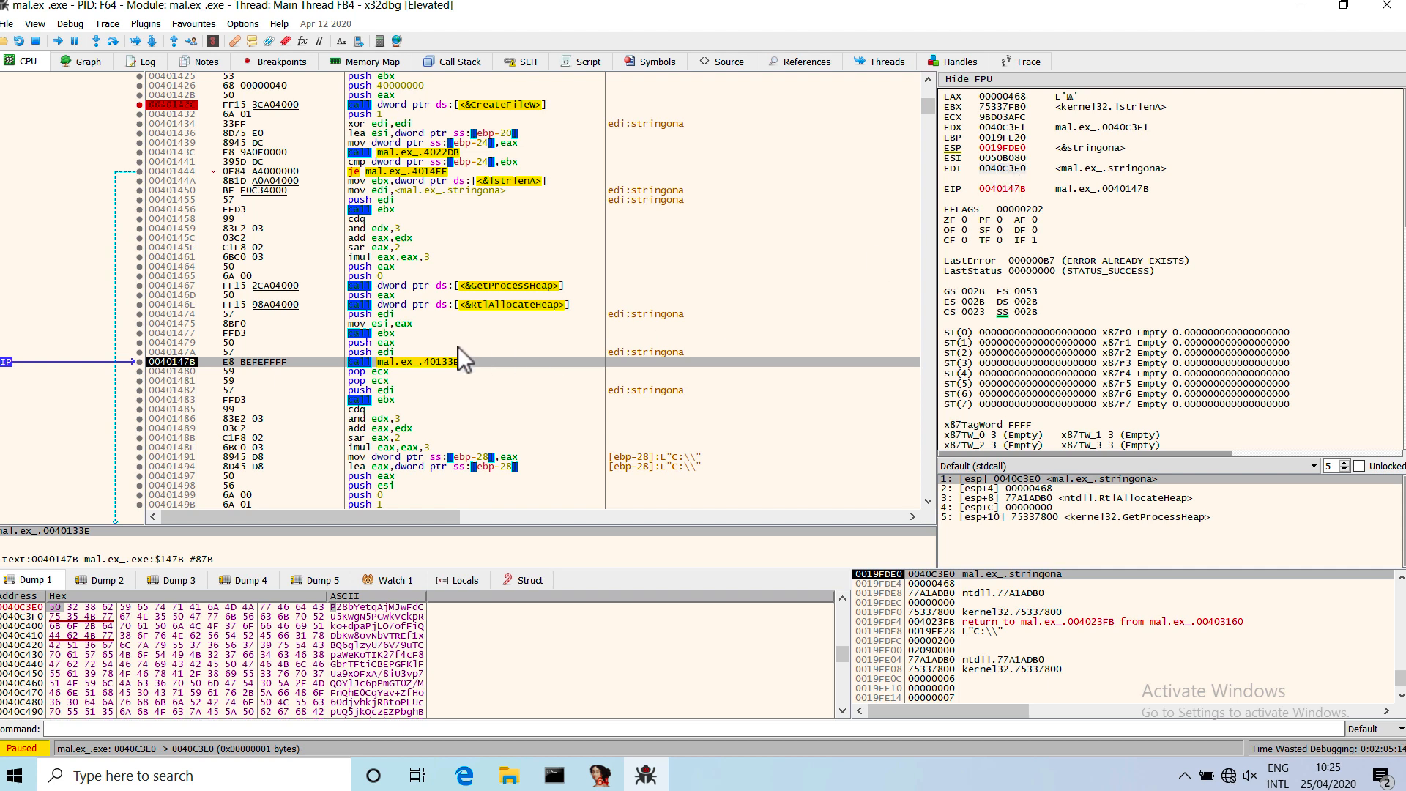
pyautogui.click(406, 343)
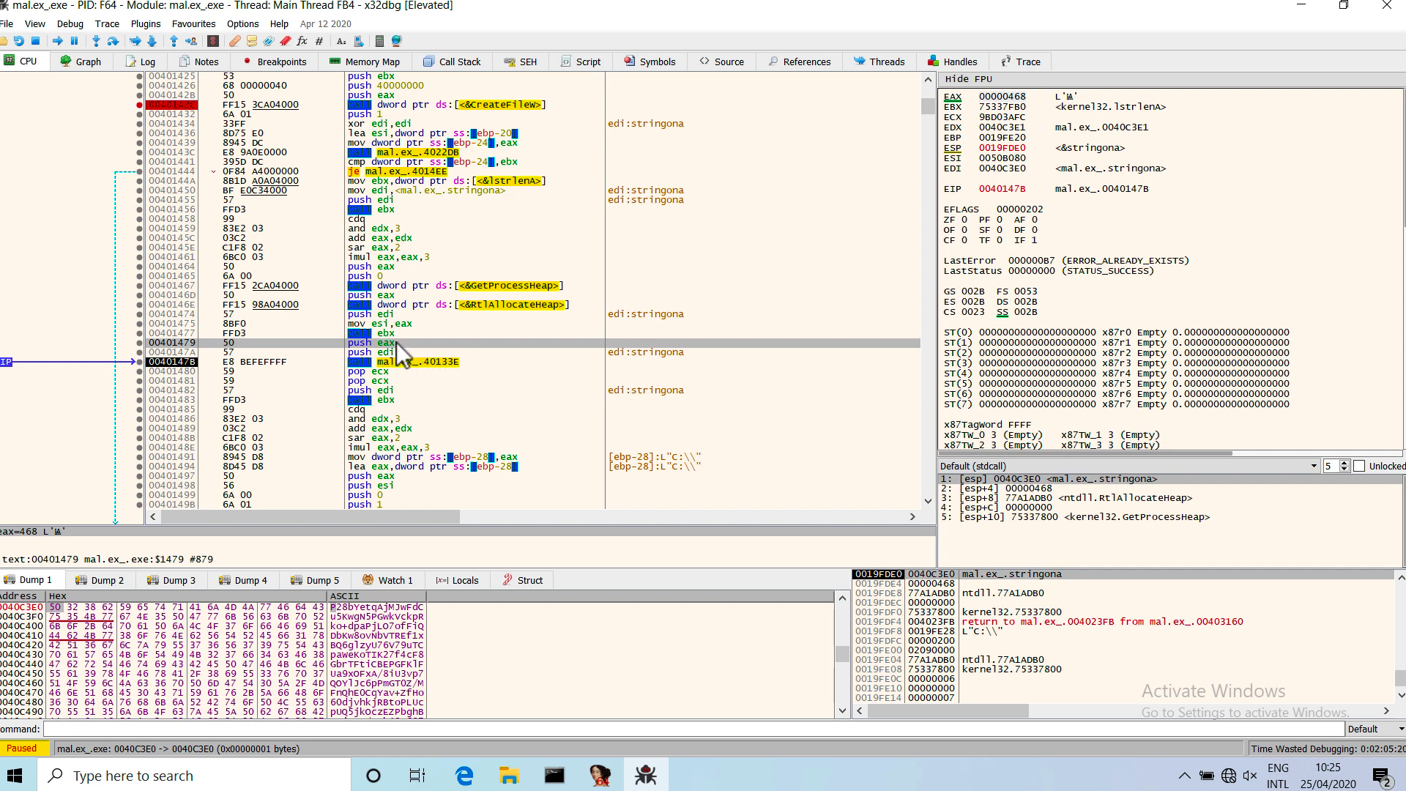
pyautogui.click(435, 351)
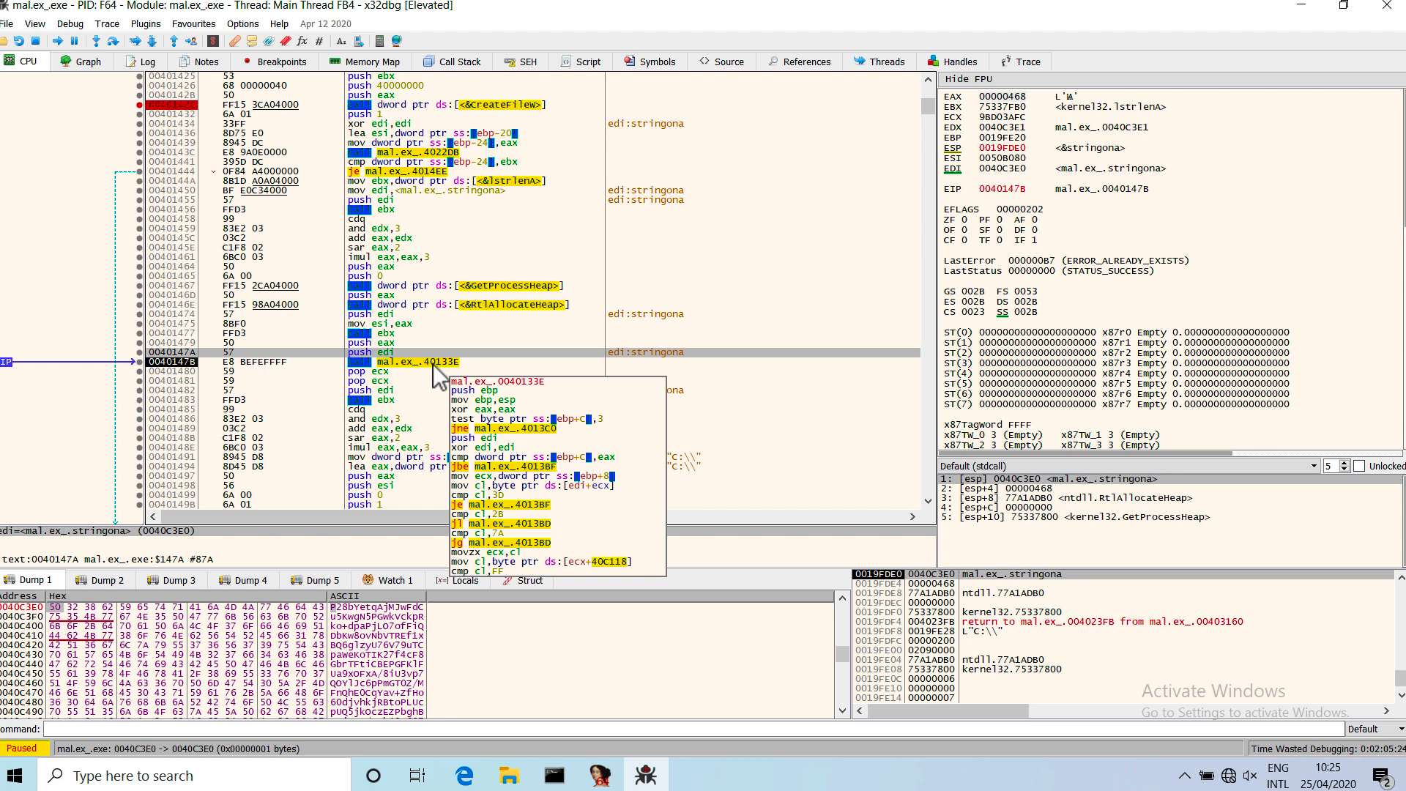
pyautogui.click(433, 360)
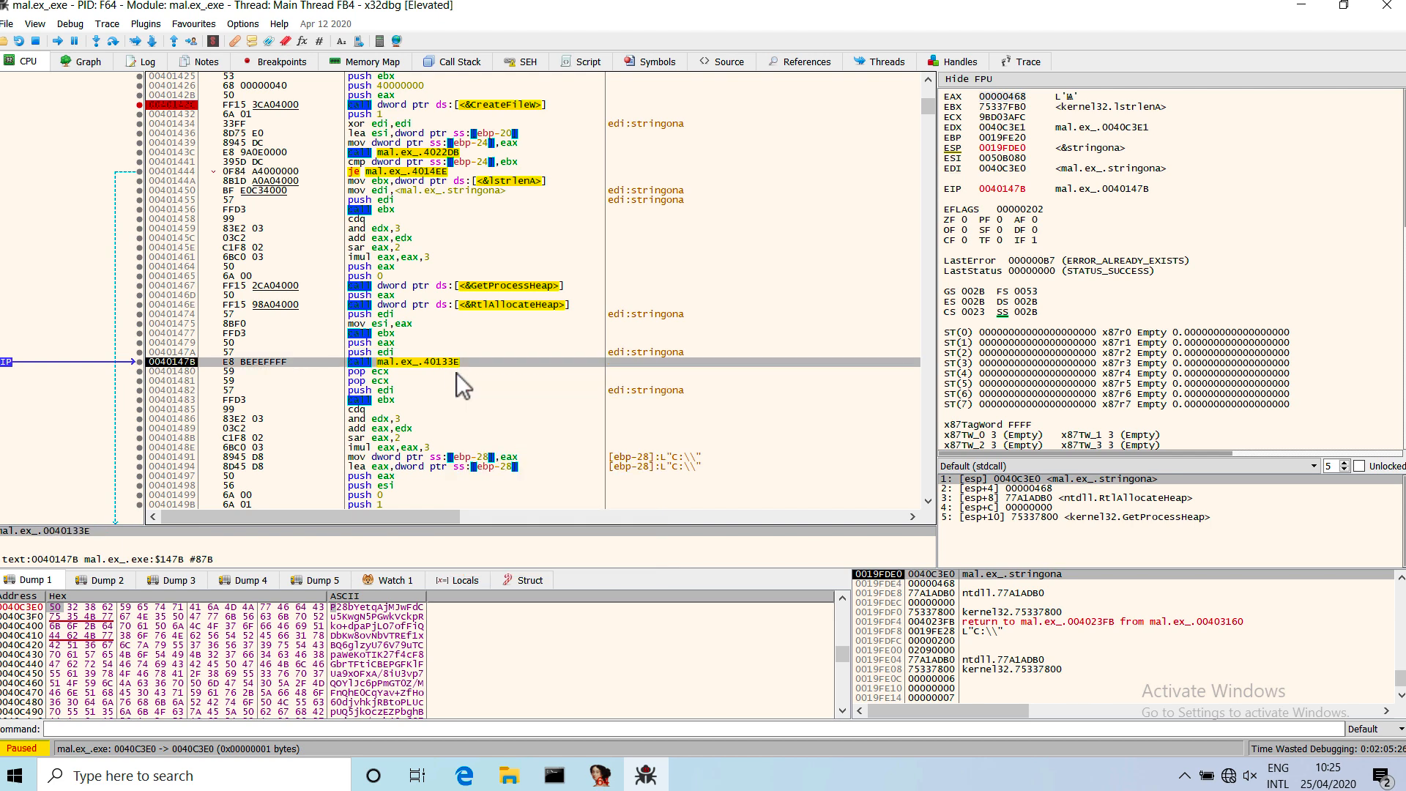
# Step over the call to mal.ex_.40133E and the following lstrlenA call until execution reaches 00401485.
pyautogui.press('F8')
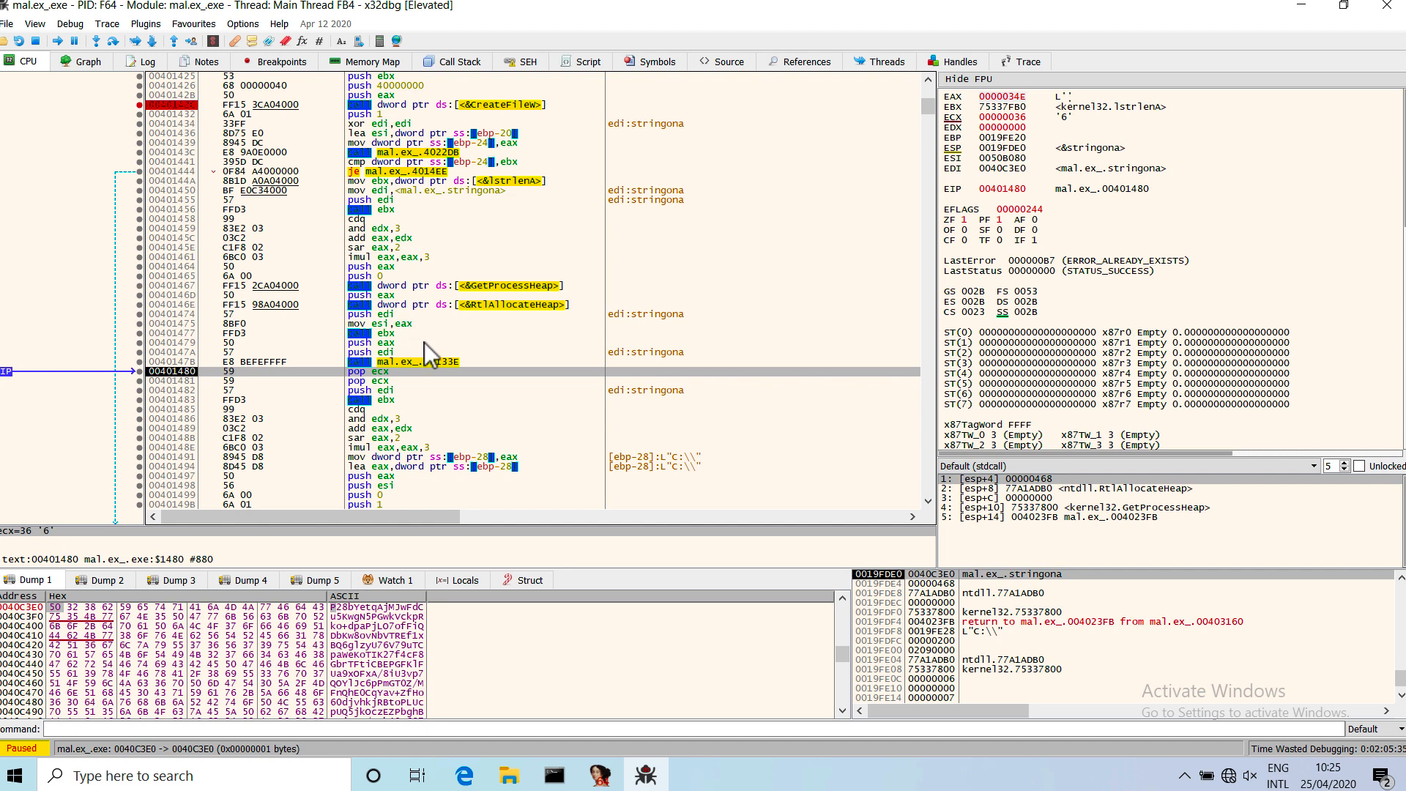
pyautogui.click(437, 364)
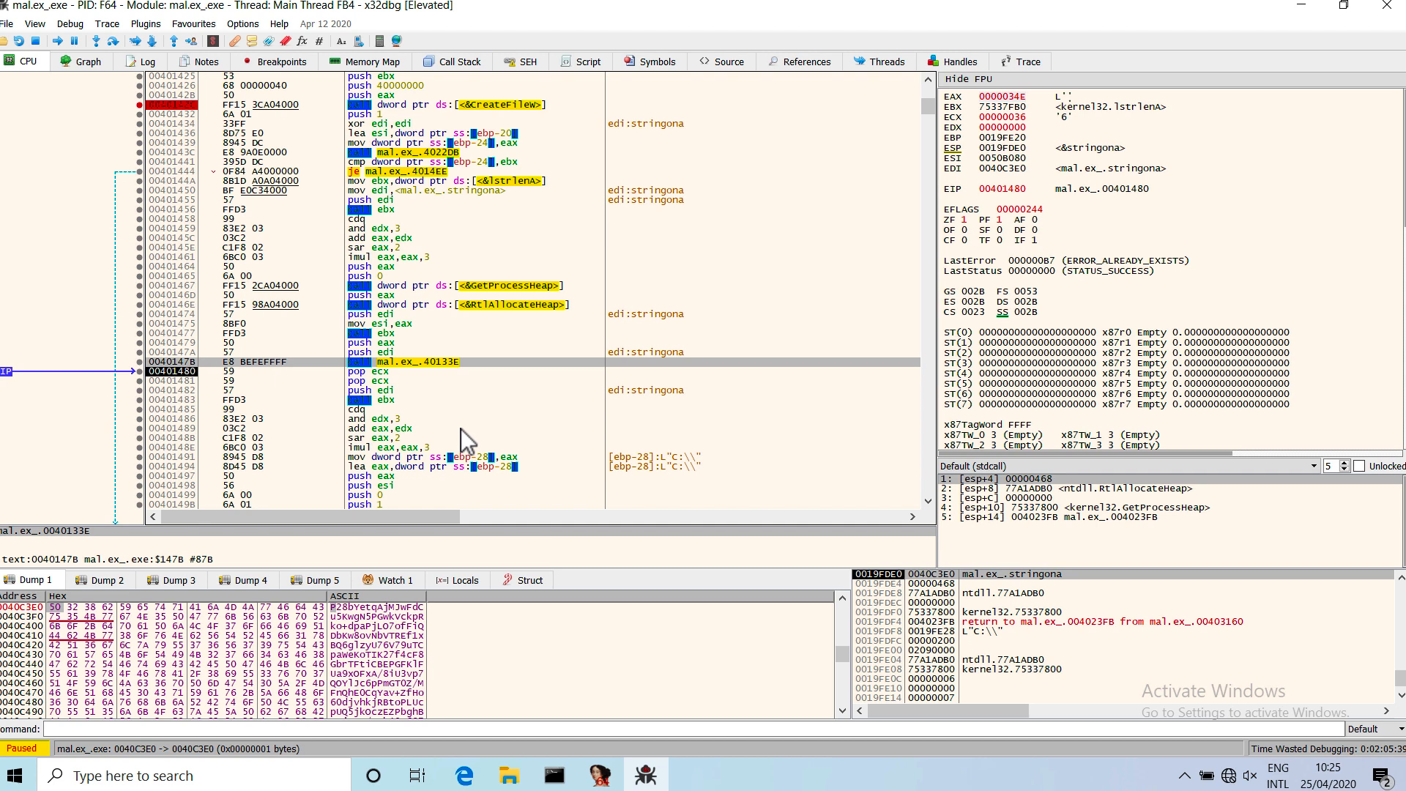
pyautogui.press('F8')
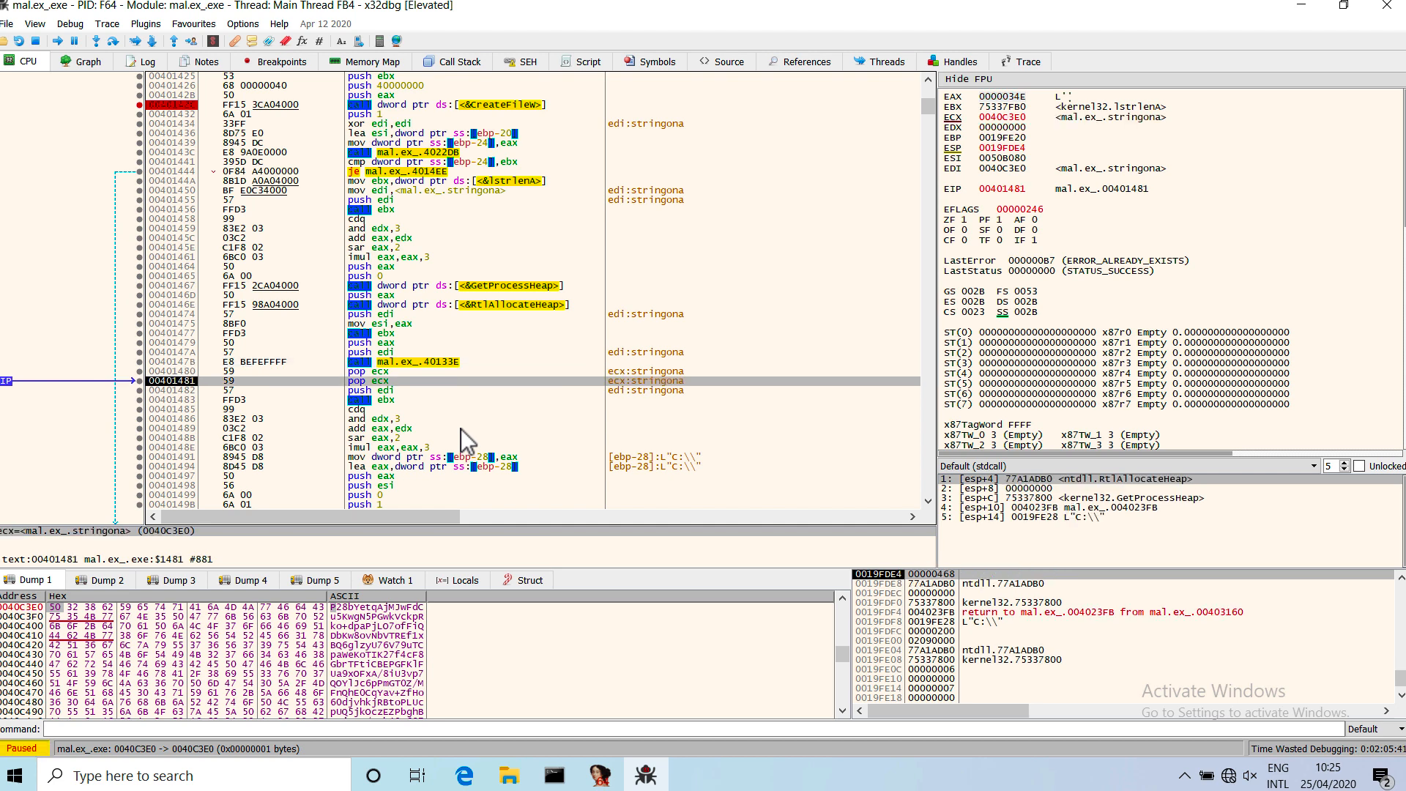
pyautogui.press('F8')
pyautogui.press('F8')
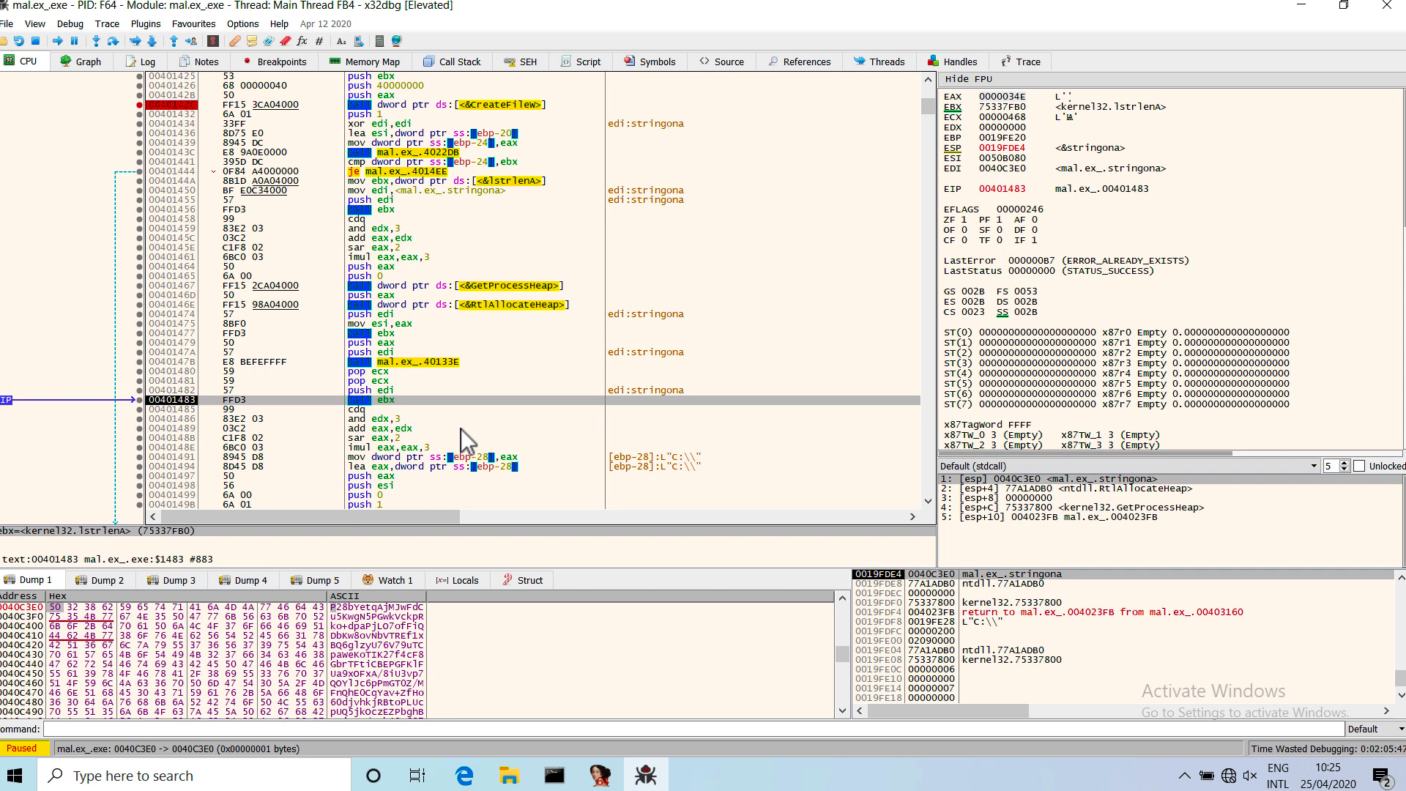
pyautogui.press('F8')
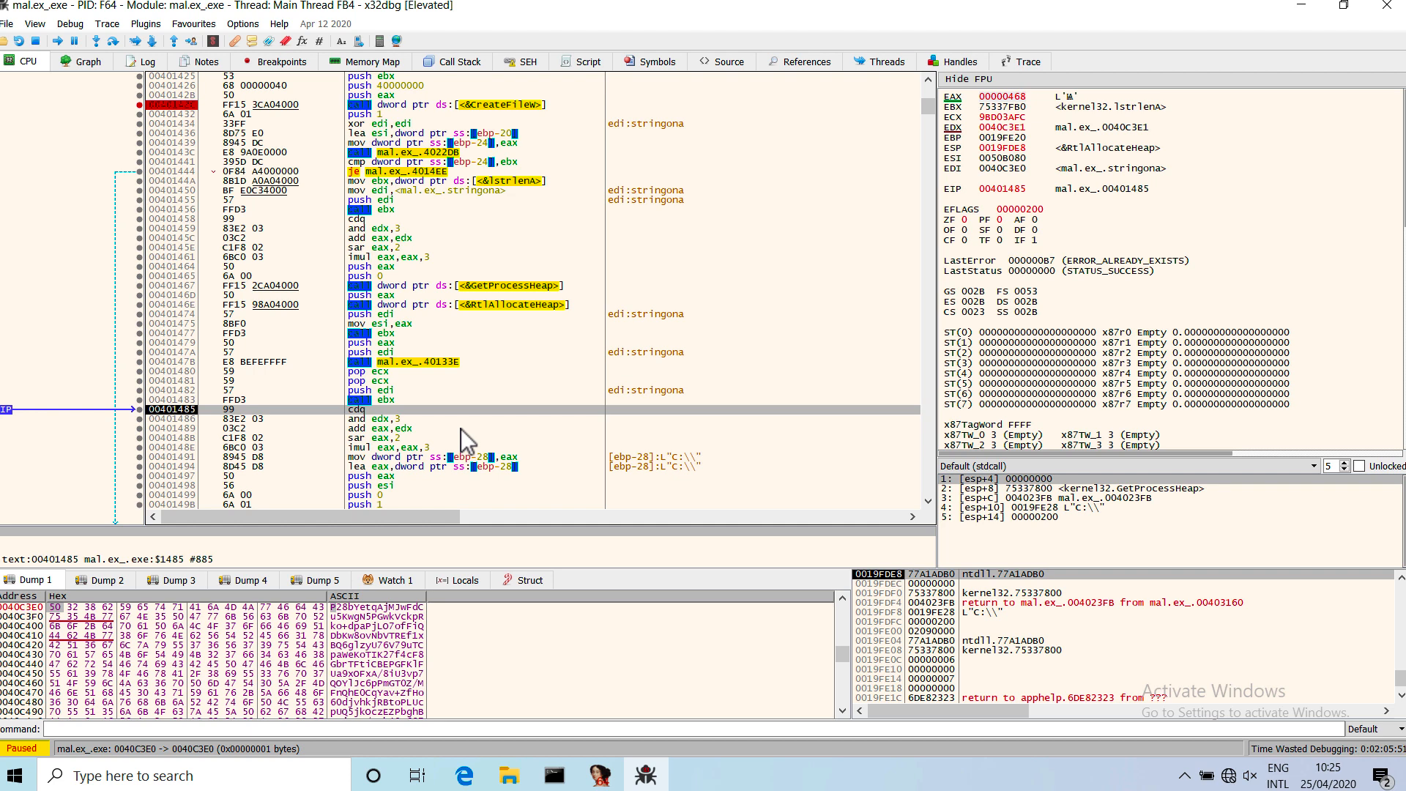
# Step over the length calculation until the first argument push for CryptDecrypt at 00401497.
pyautogui.scroll(-2, 461, 430)
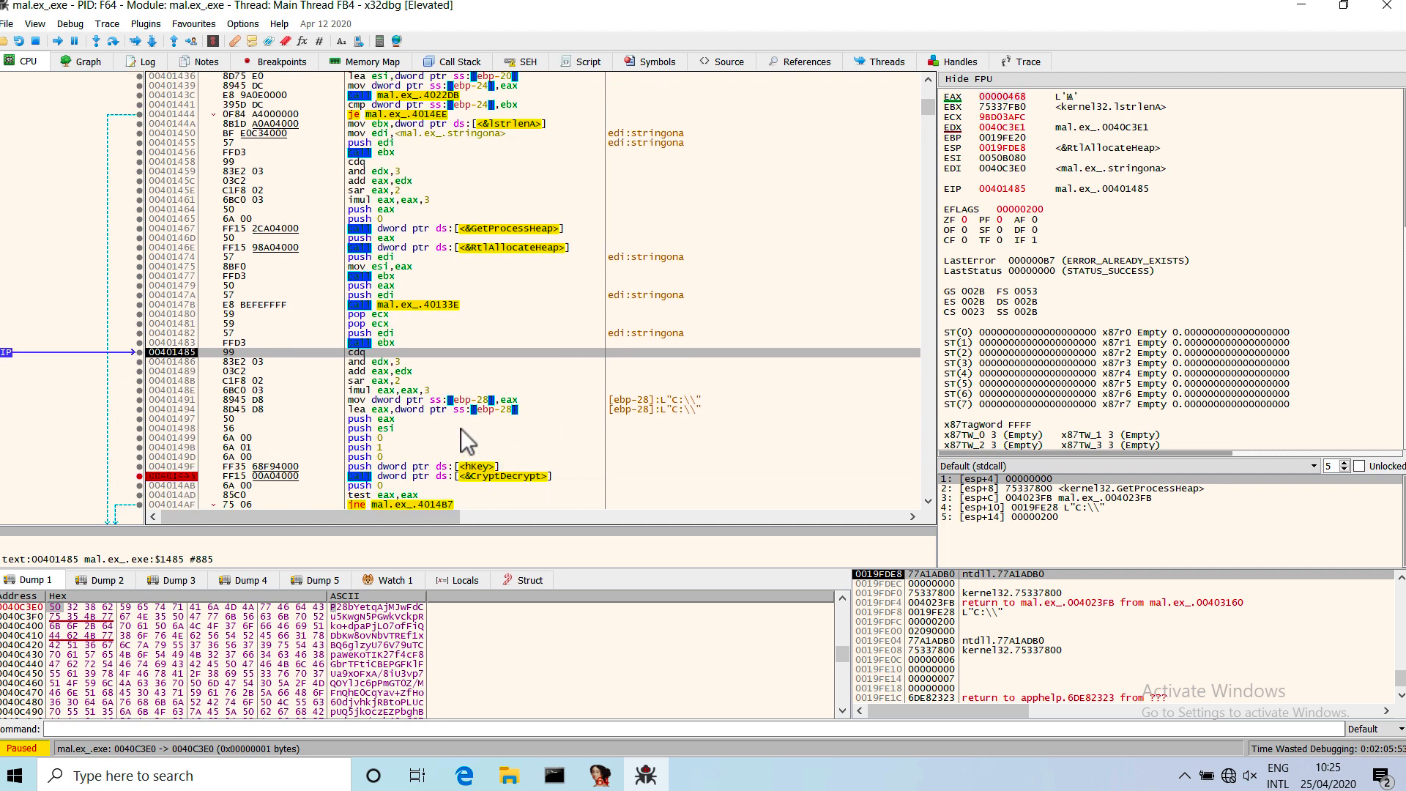
pyautogui.scroll(-1, 460, 428)
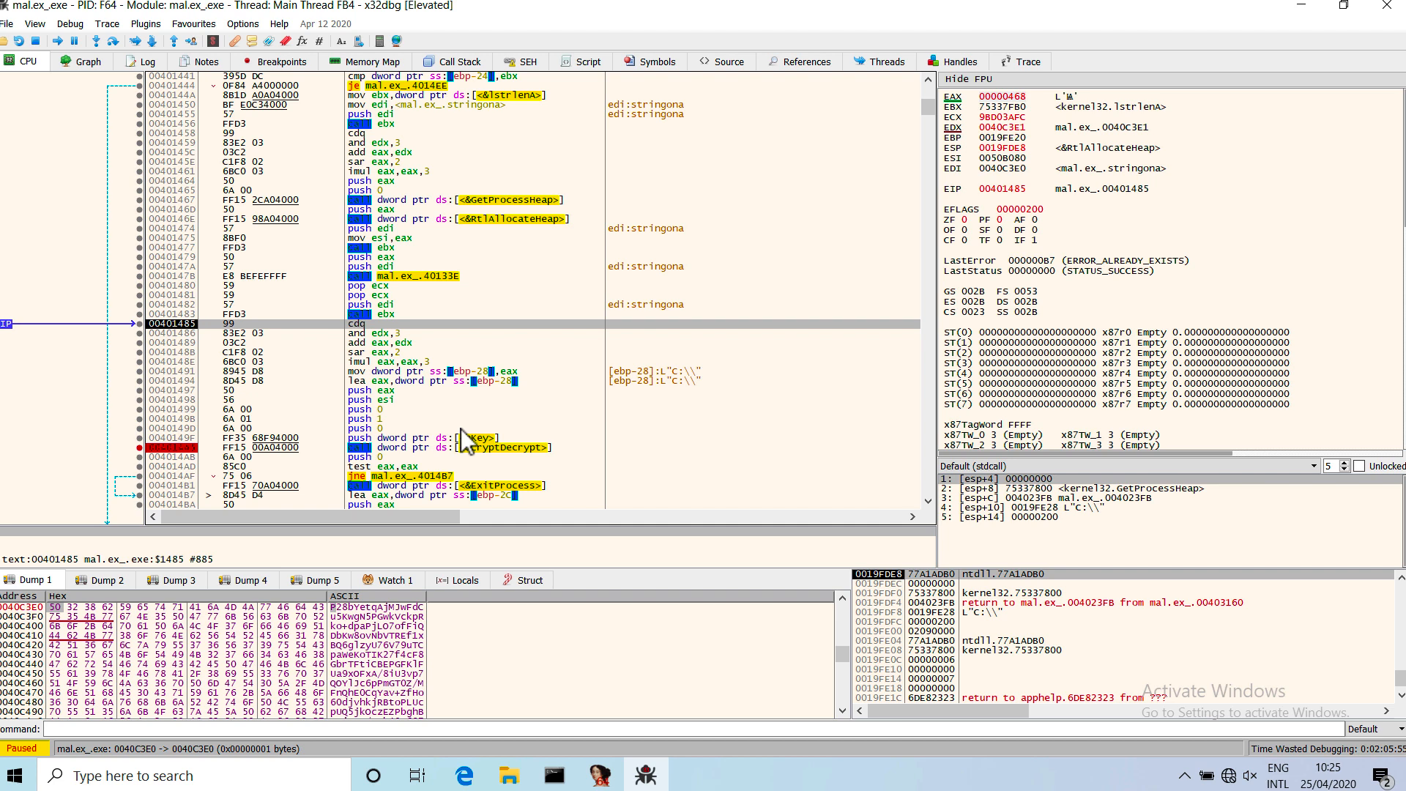
pyautogui.press('F8')
pyautogui.press('F8')
pyautogui.press('F8')
pyautogui.press('F8')
pyautogui.press('F8')
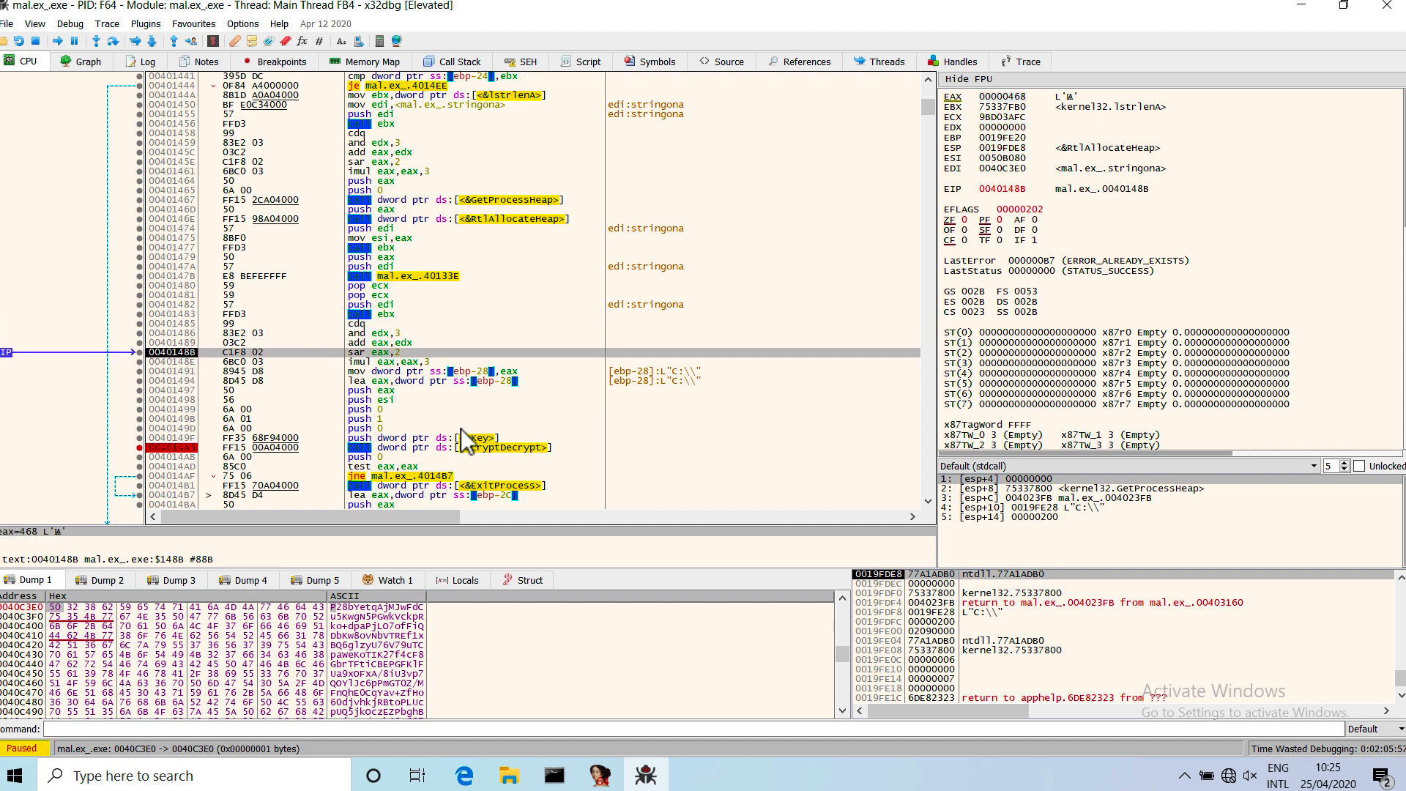
pyautogui.press('F8')
pyautogui.press('F8')
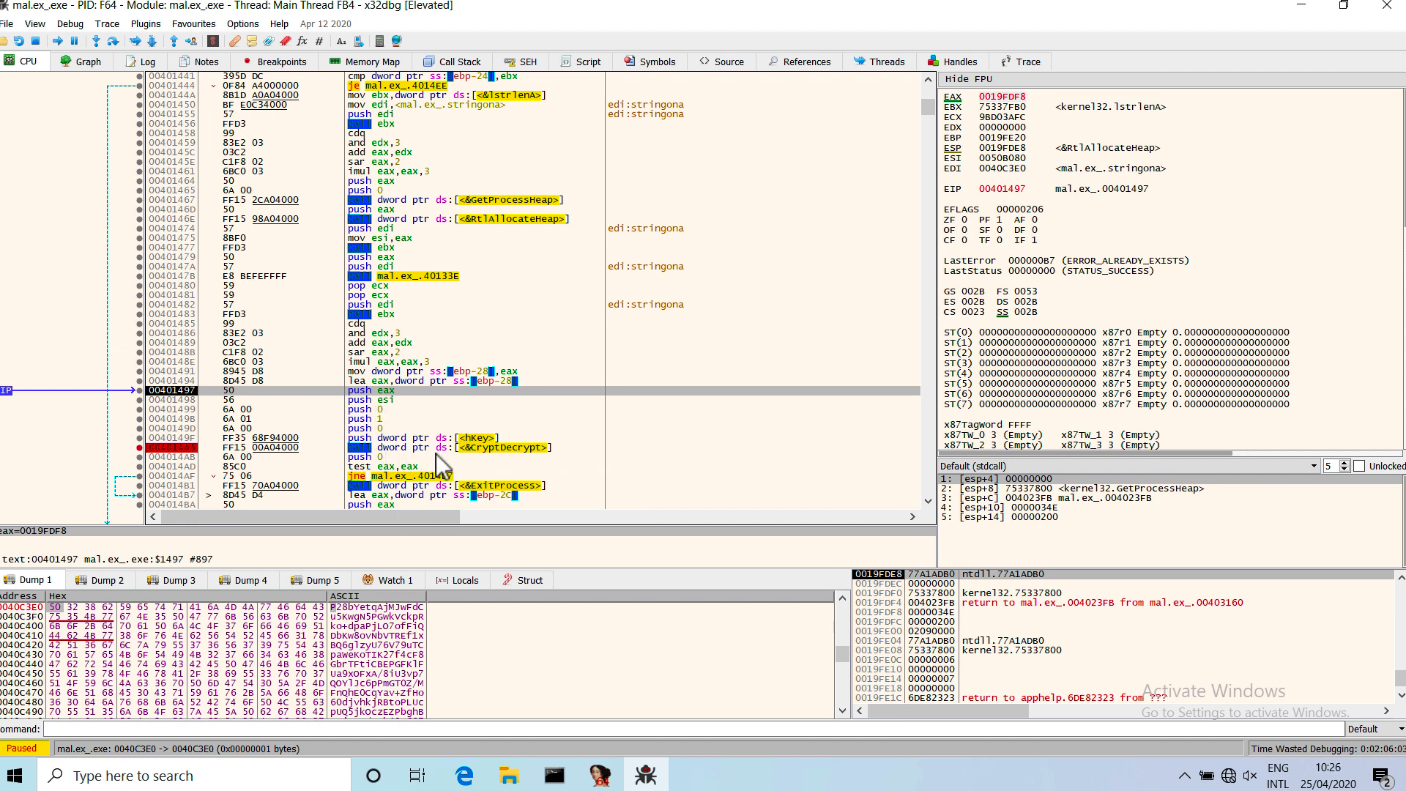
# Analyze the current function with xAnalyzer to annotate the CryptDecrypt arguments.
pyautogui.rightClick(412, 390)
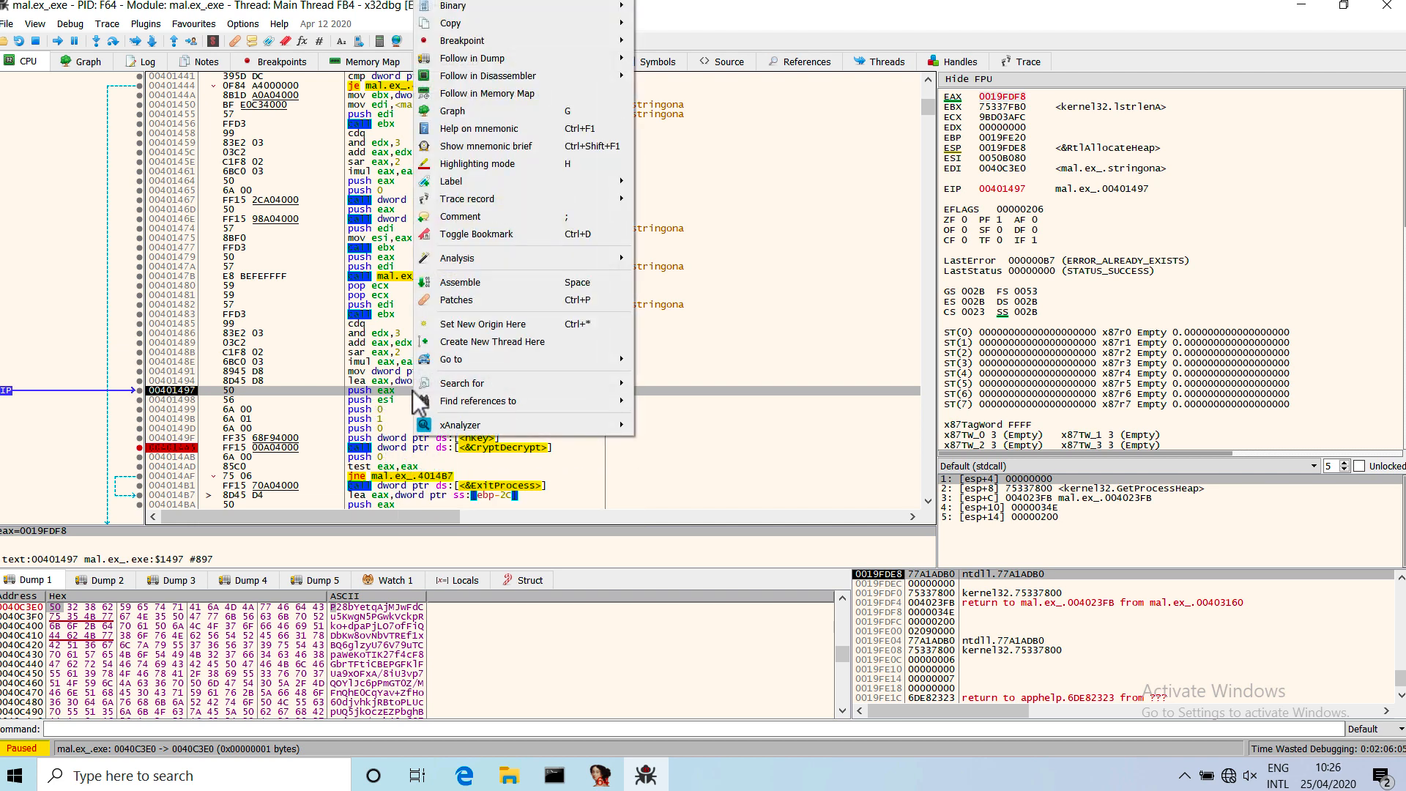
pyautogui.moveTo(509, 425)
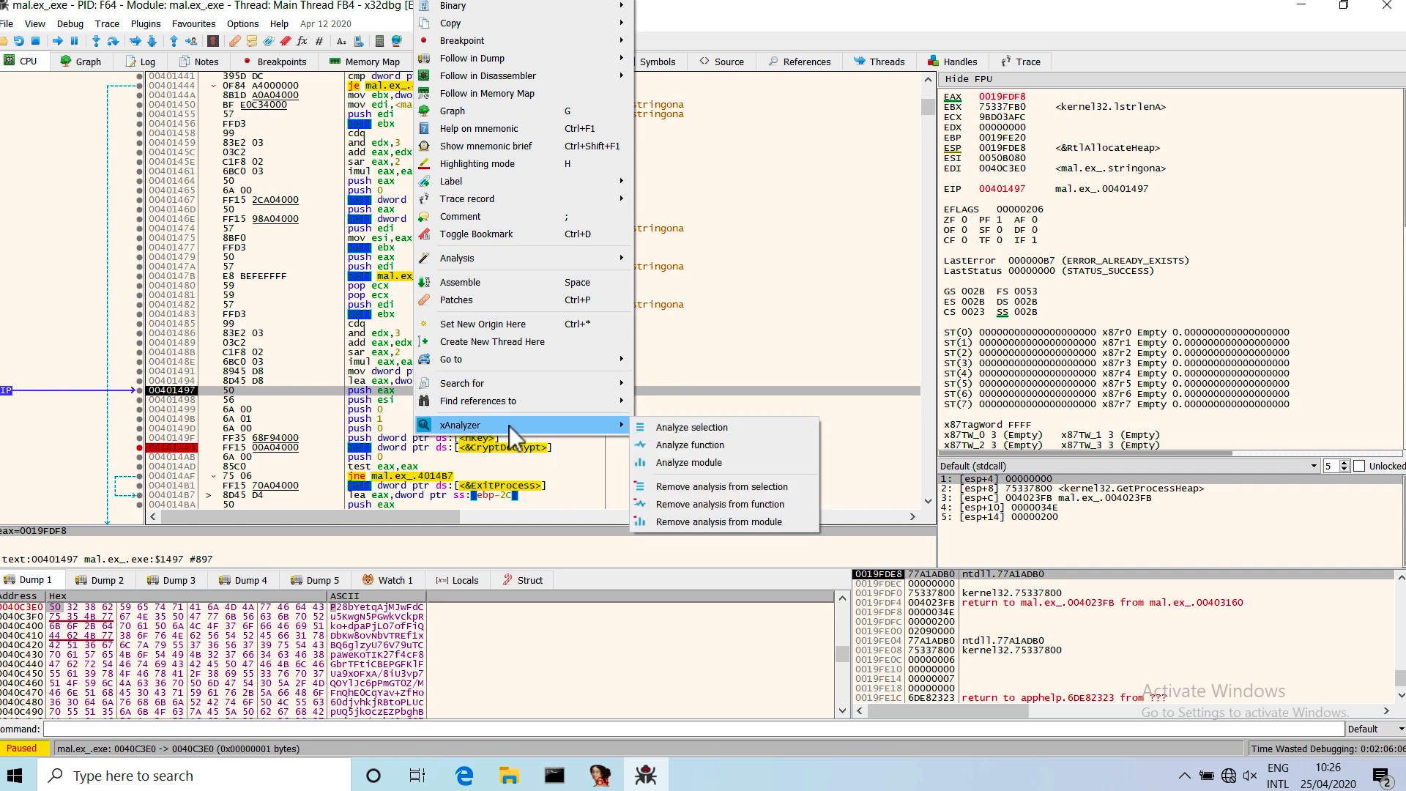
pyautogui.click(705, 451)
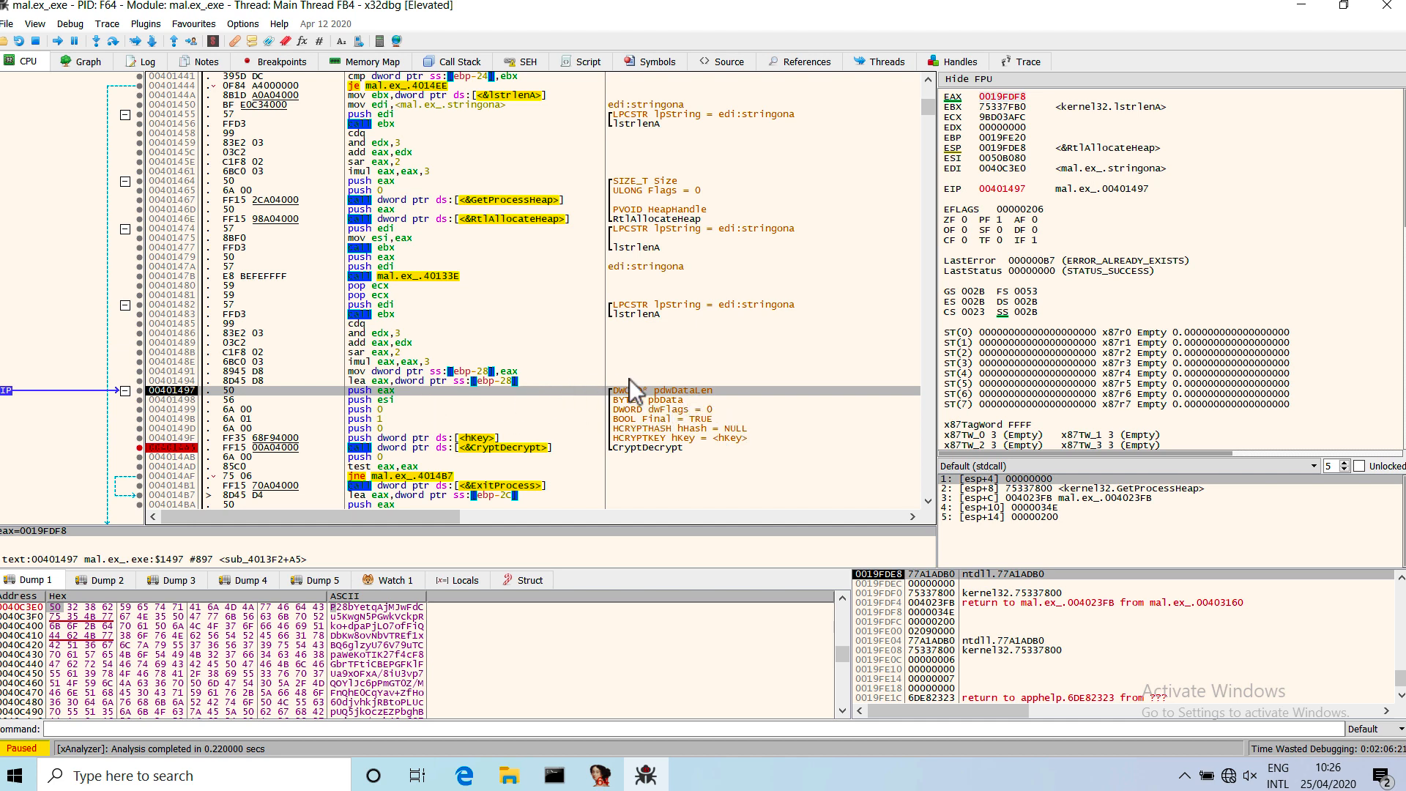
# Follow the EAX address, the pdwDataLen argument, in Dump 1 and select its first four bytes.
pyautogui.rightClick(1001, 104)
pyautogui.moveTo(1060, 147)
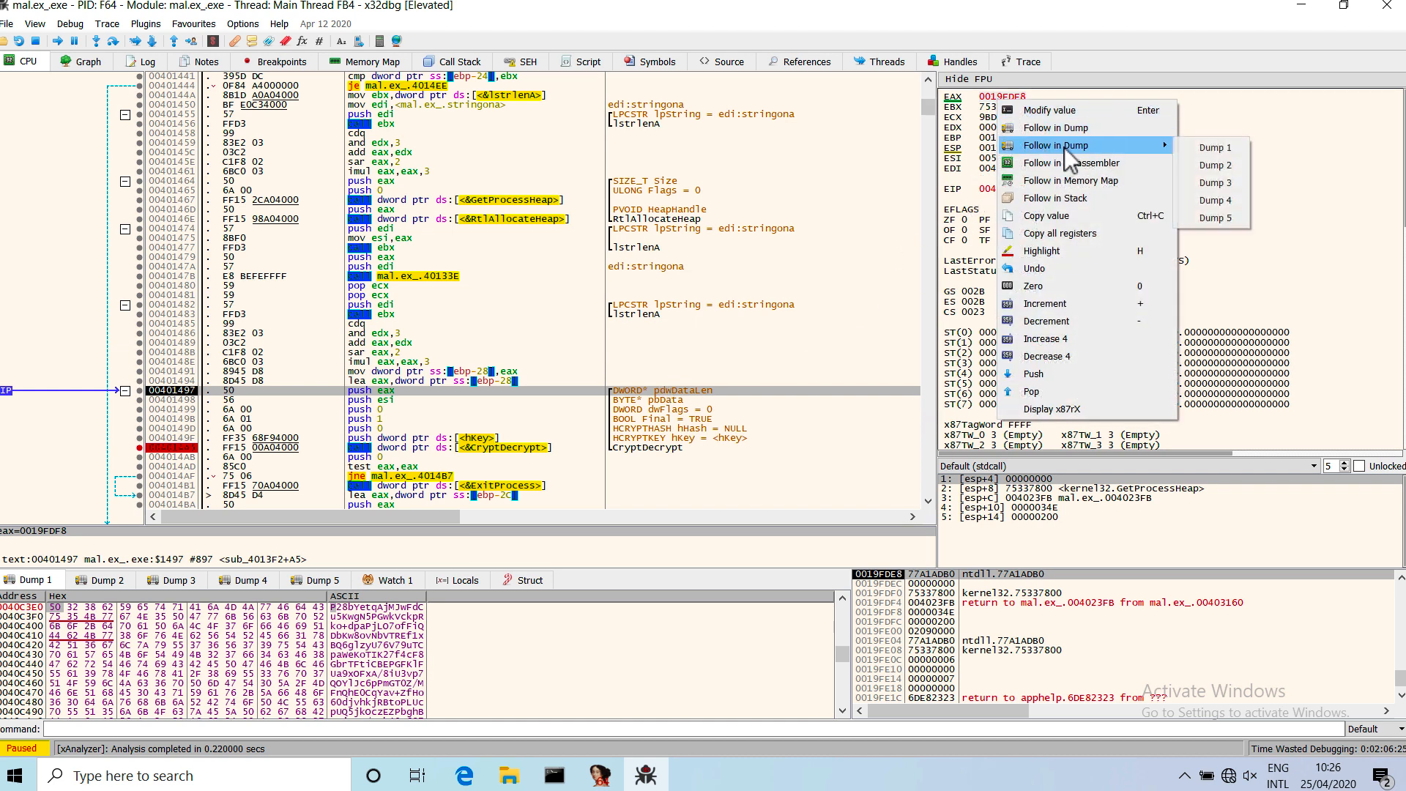
pyautogui.click(1215, 148)
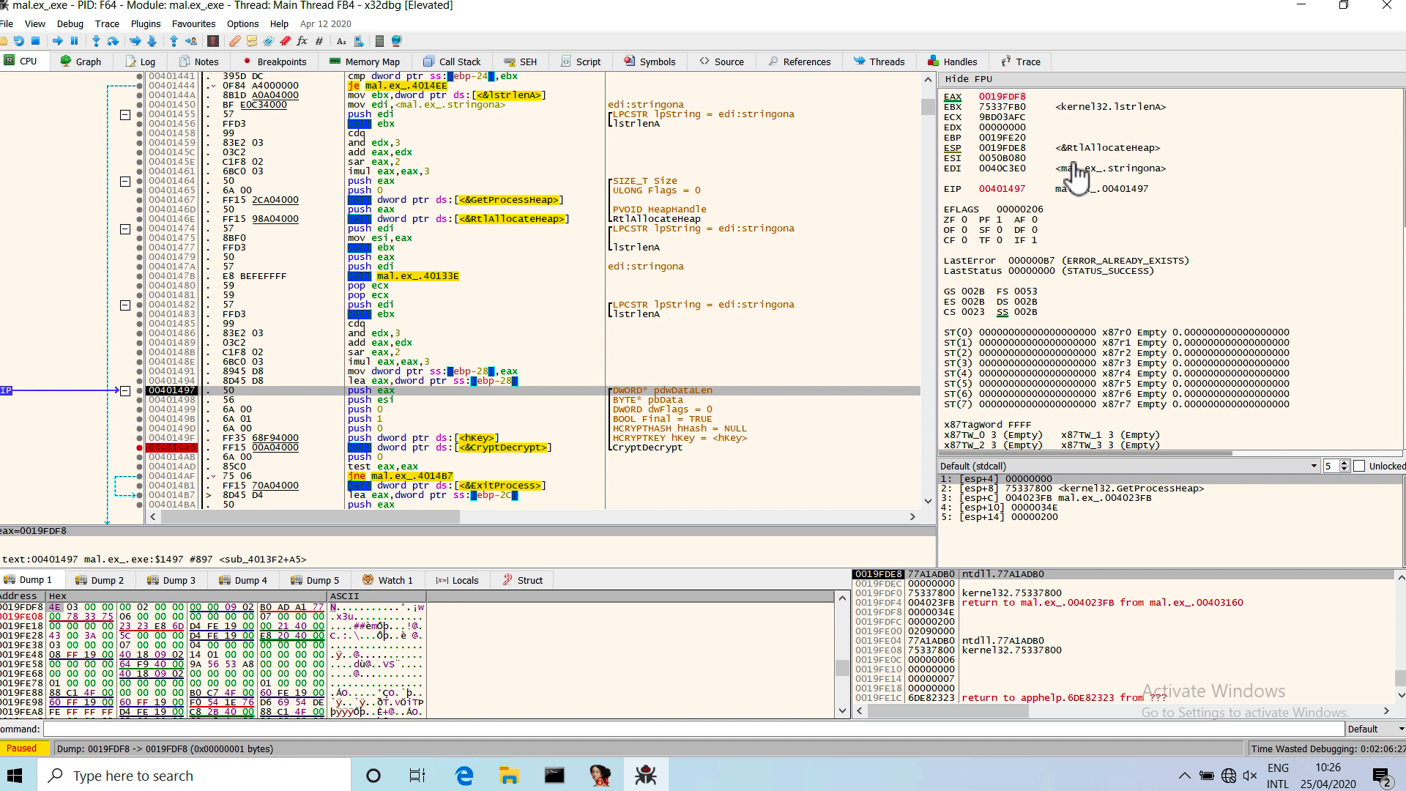
pyautogui.click(70, 616)
pyautogui.press('Up')
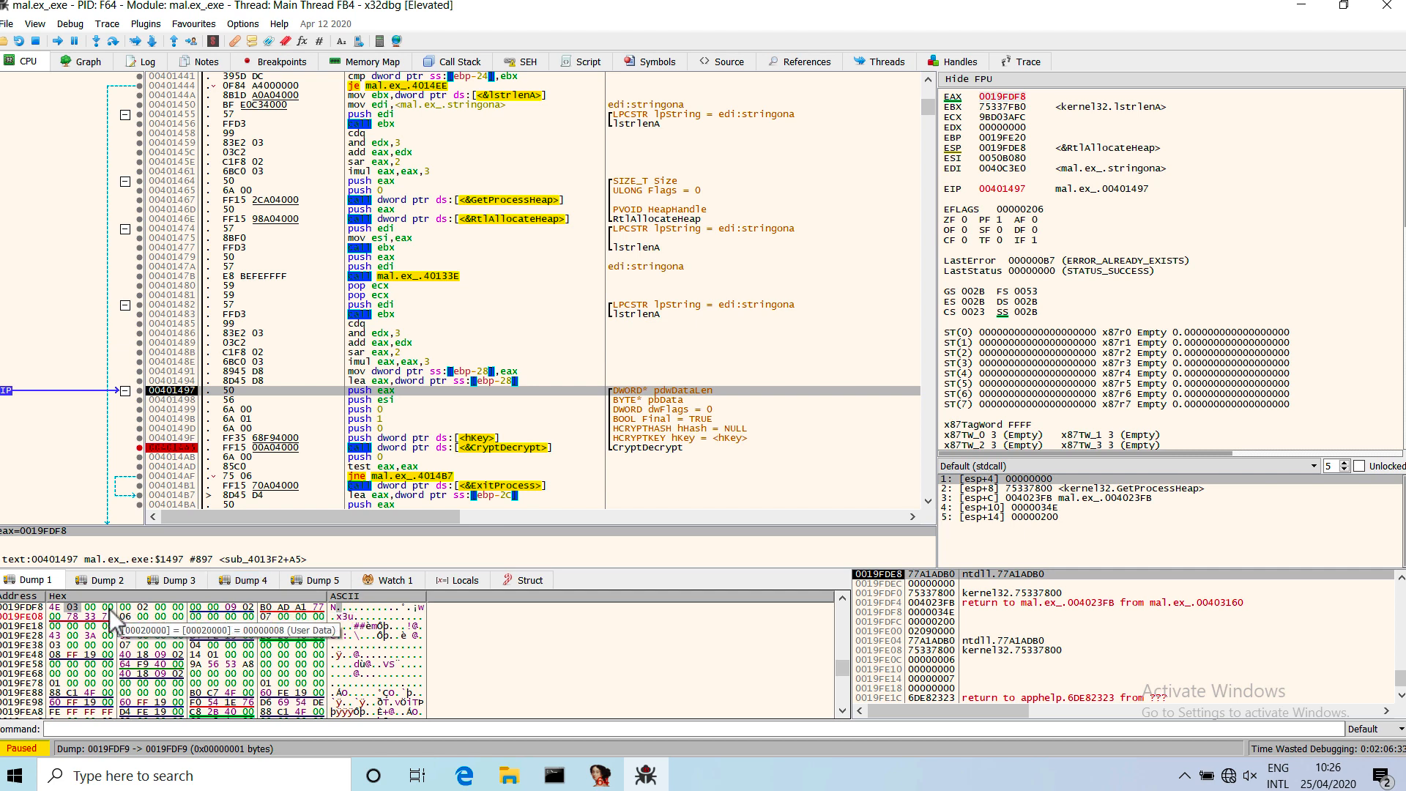
pyautogui.moveTo(109, 609); pyautogui.dragTo(49, 609)
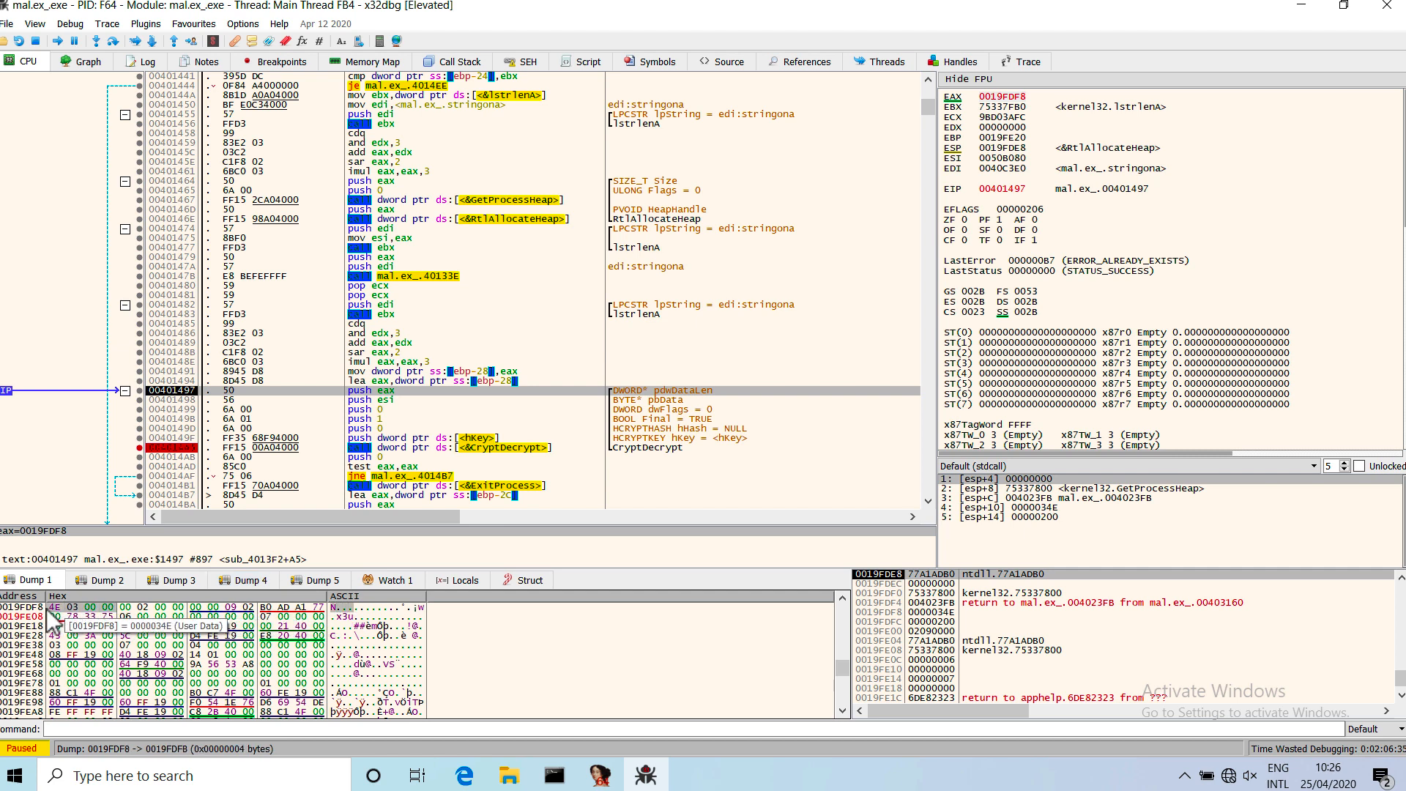
# Convert hexadecimal 3E4 to decimal in the calculator and return to the CryptDecrypt call in the disassembly.
pyautogui.click(378, 41)
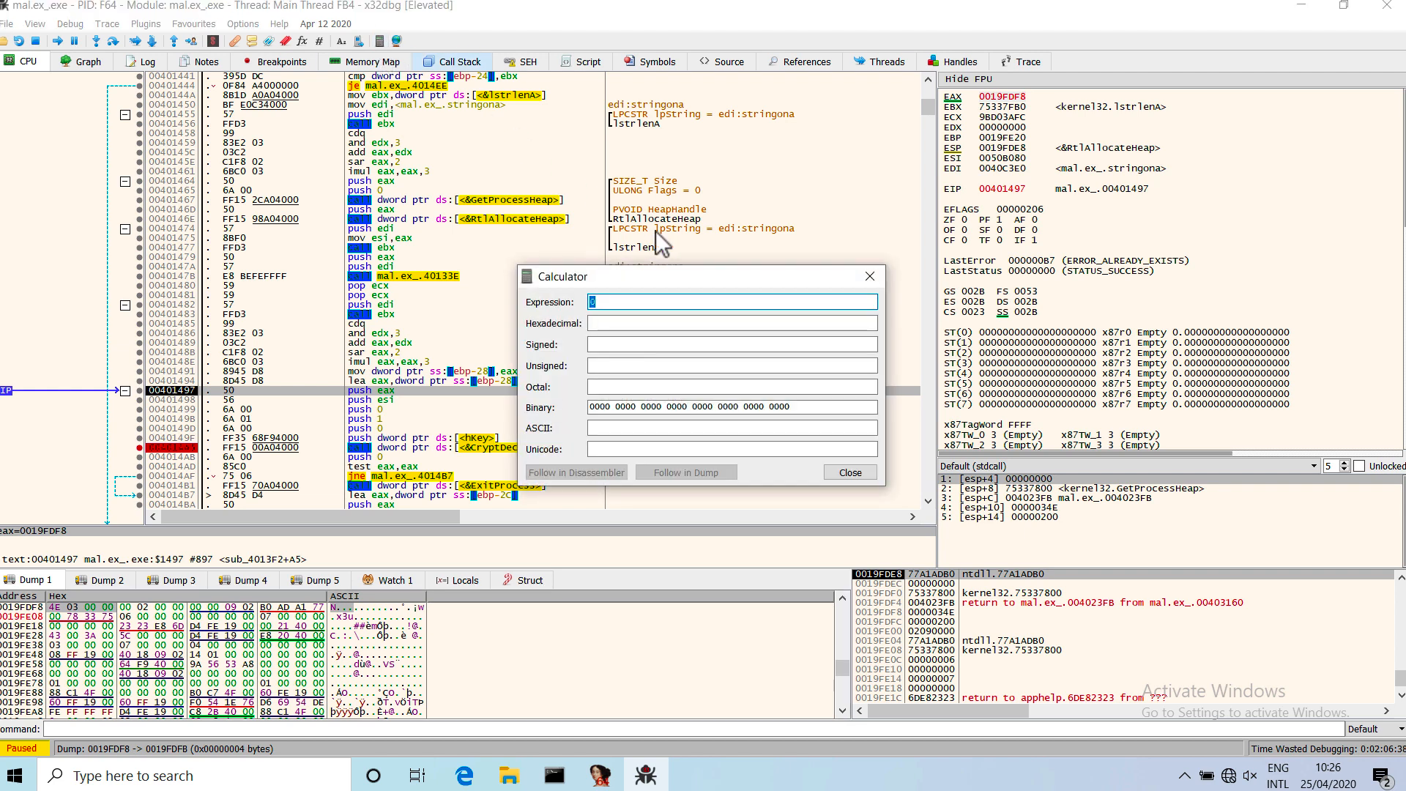
pyautogui.click(684, 327)
pyautogui.write('3E4')
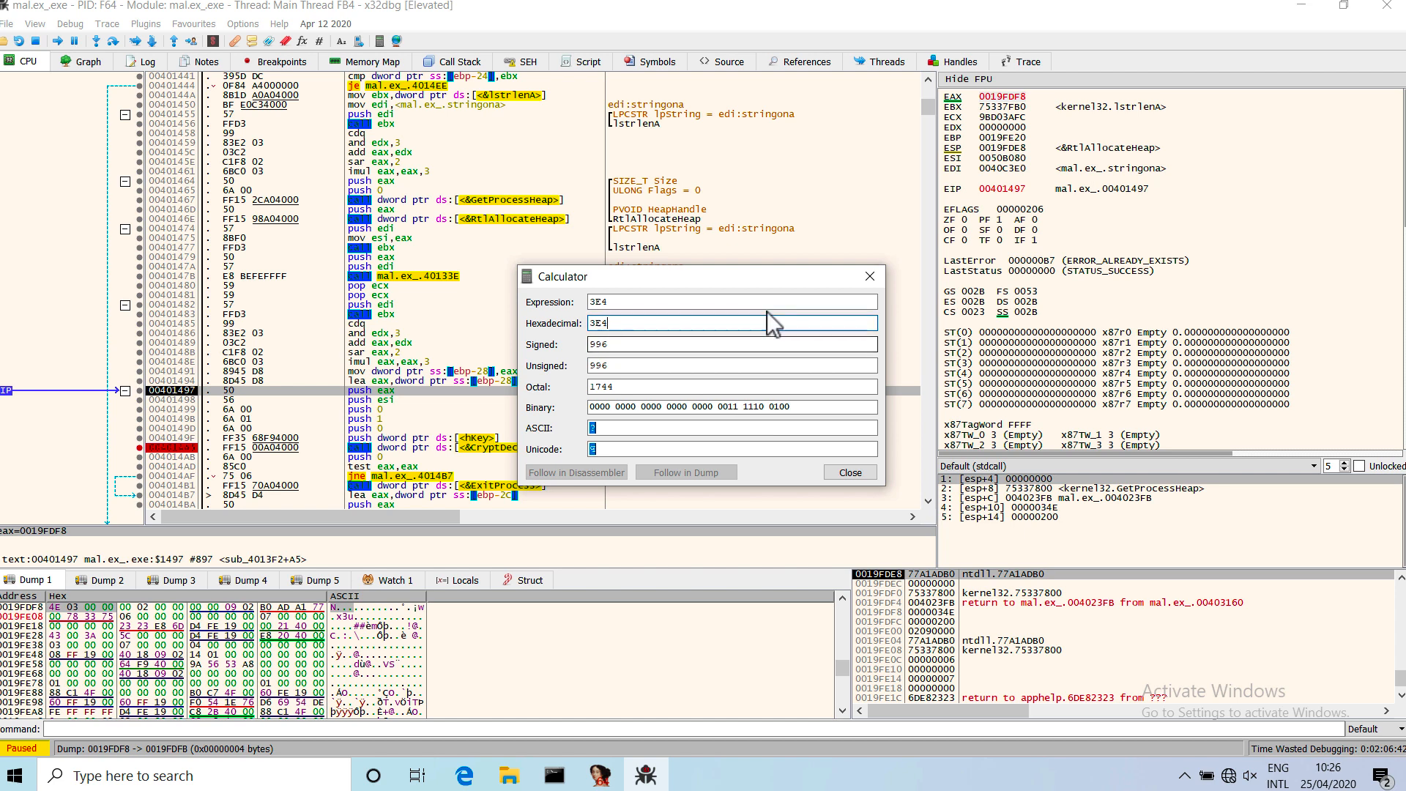
pyautogui.click(869, 279)
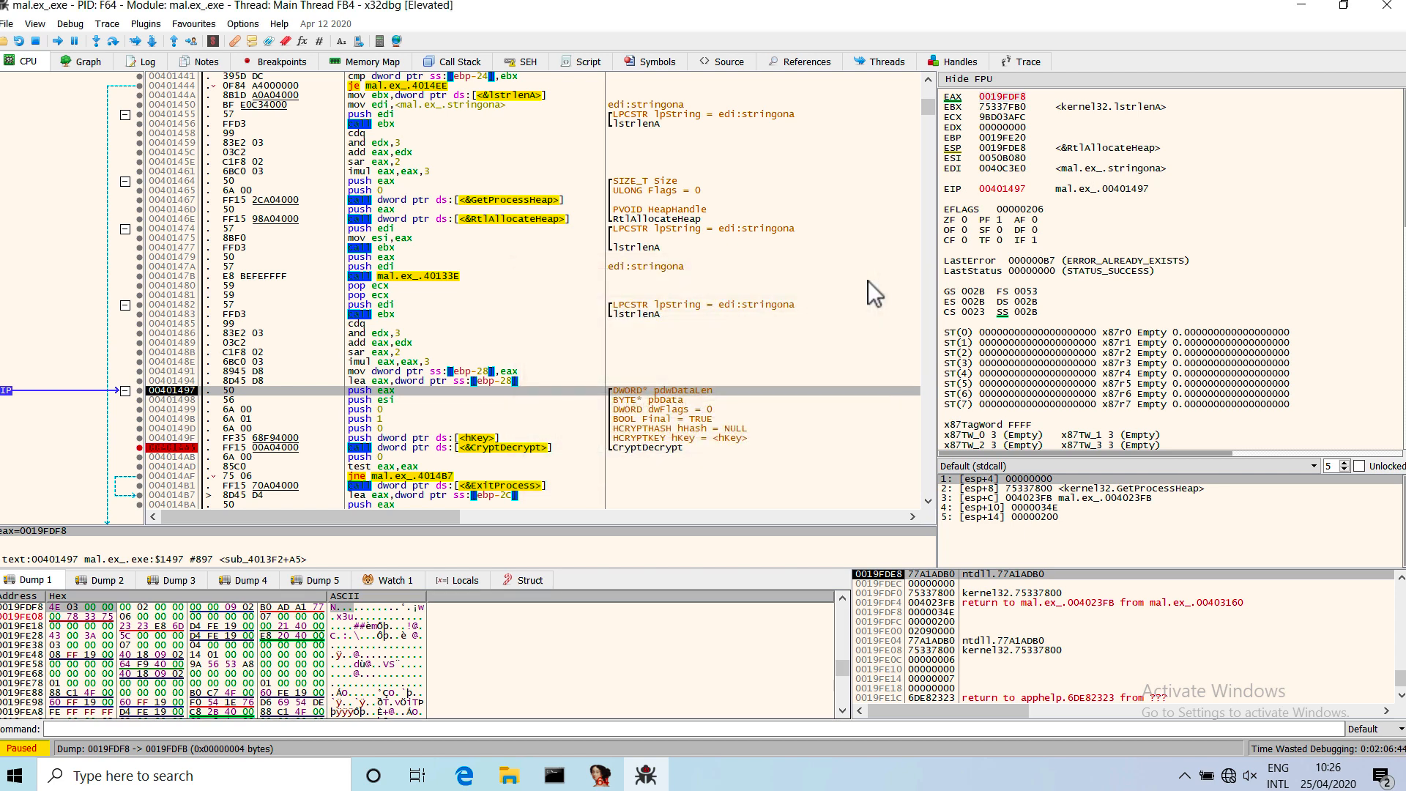
pyautogui.scroll(-1, 670, 383)
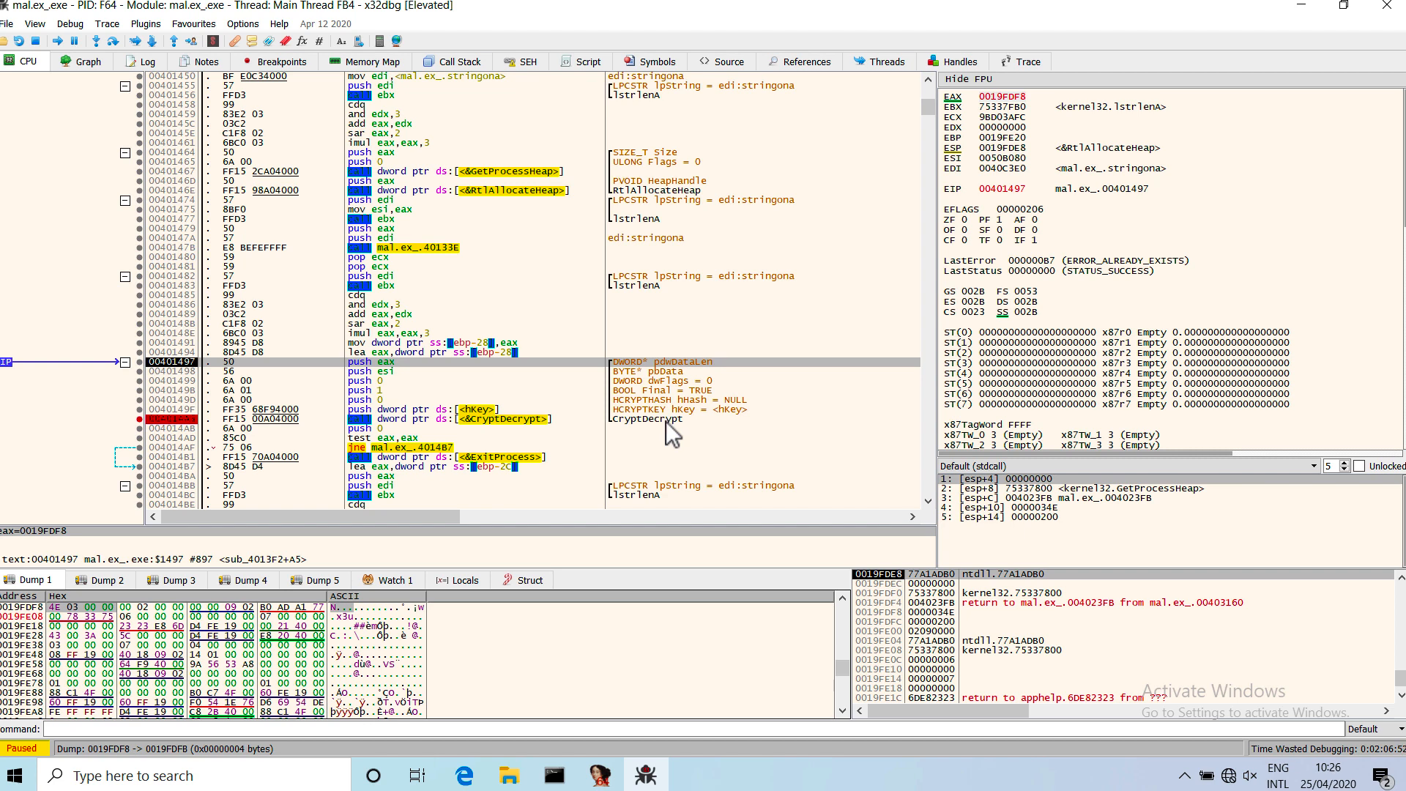
# Step over the pdwDataLen push, follow the ESI address (pbData) in Dump 1, and select the encrypted bytes from 0050B080 to 0050B13E.
pyautogui.press('F8')
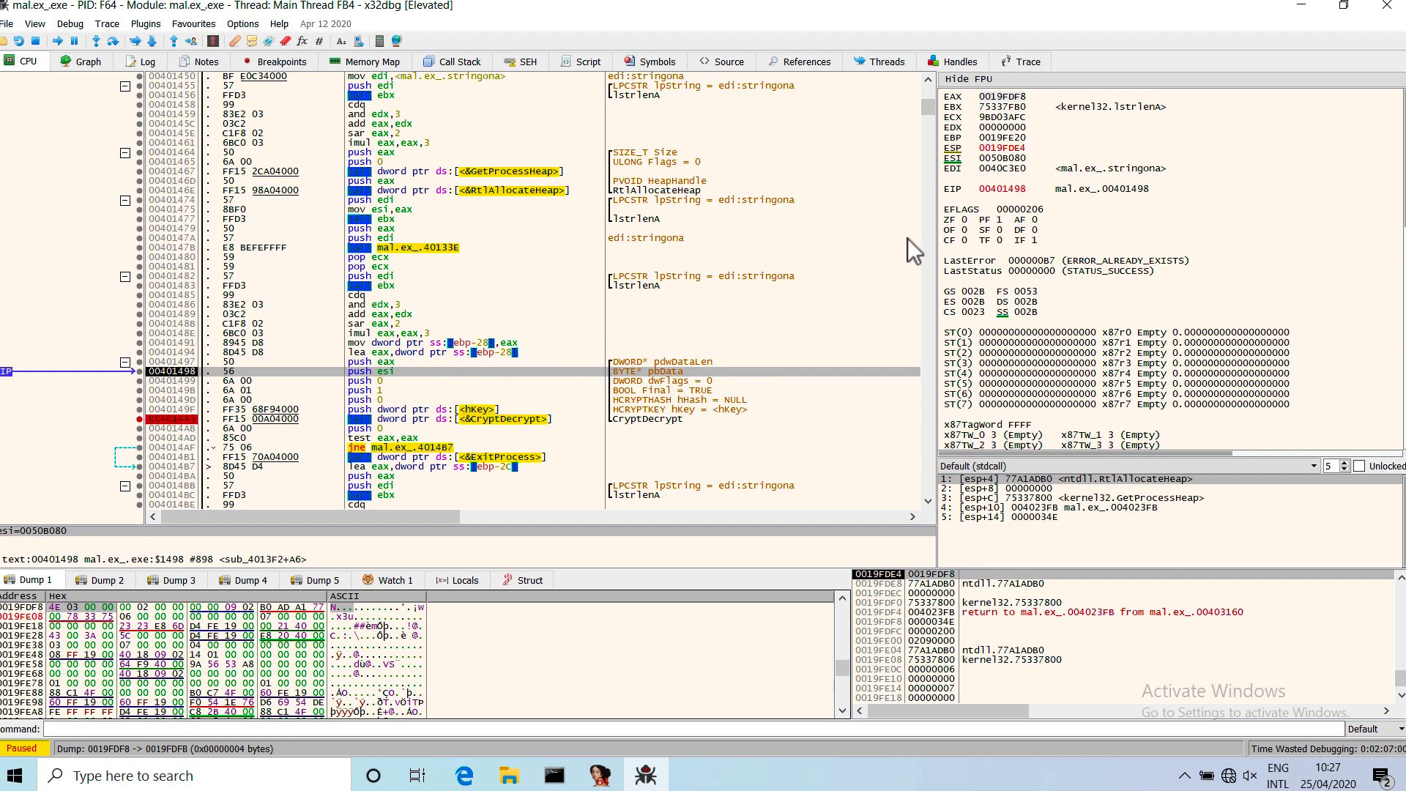
pyautogui.rightClick(1004, 160)
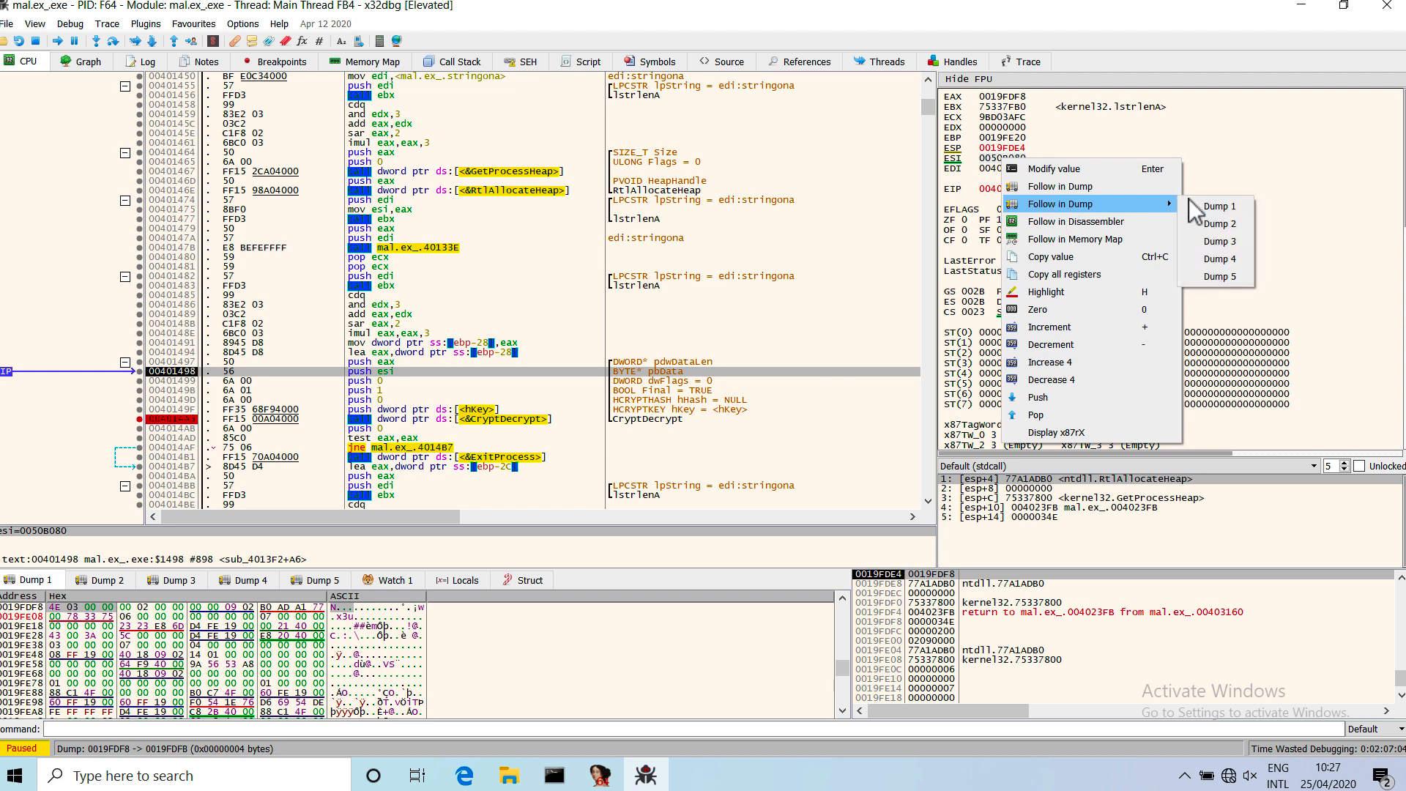
pyautogui.click(1153, 187)
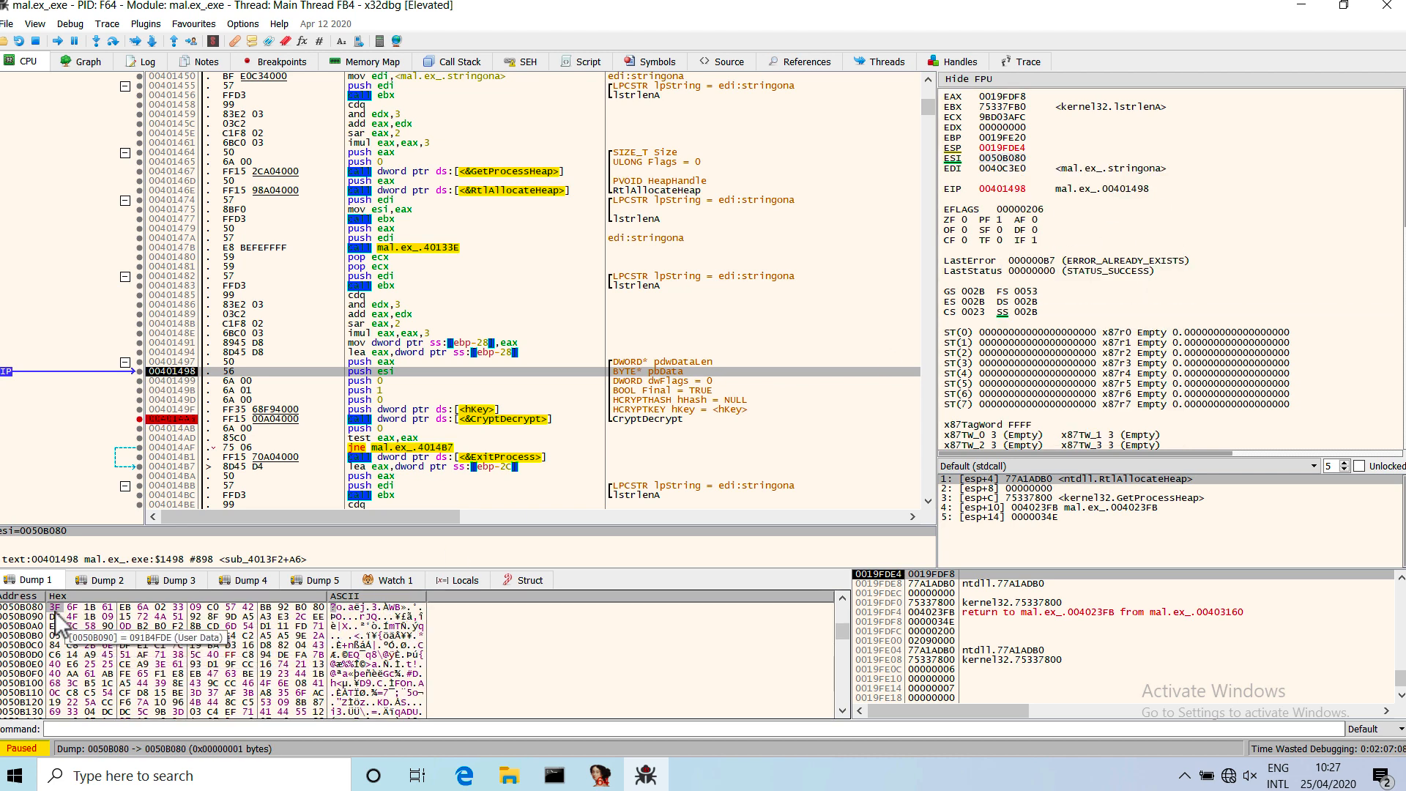
pyautogui.moveTo(55, 615); pyautogui.dragTo(416, 708)
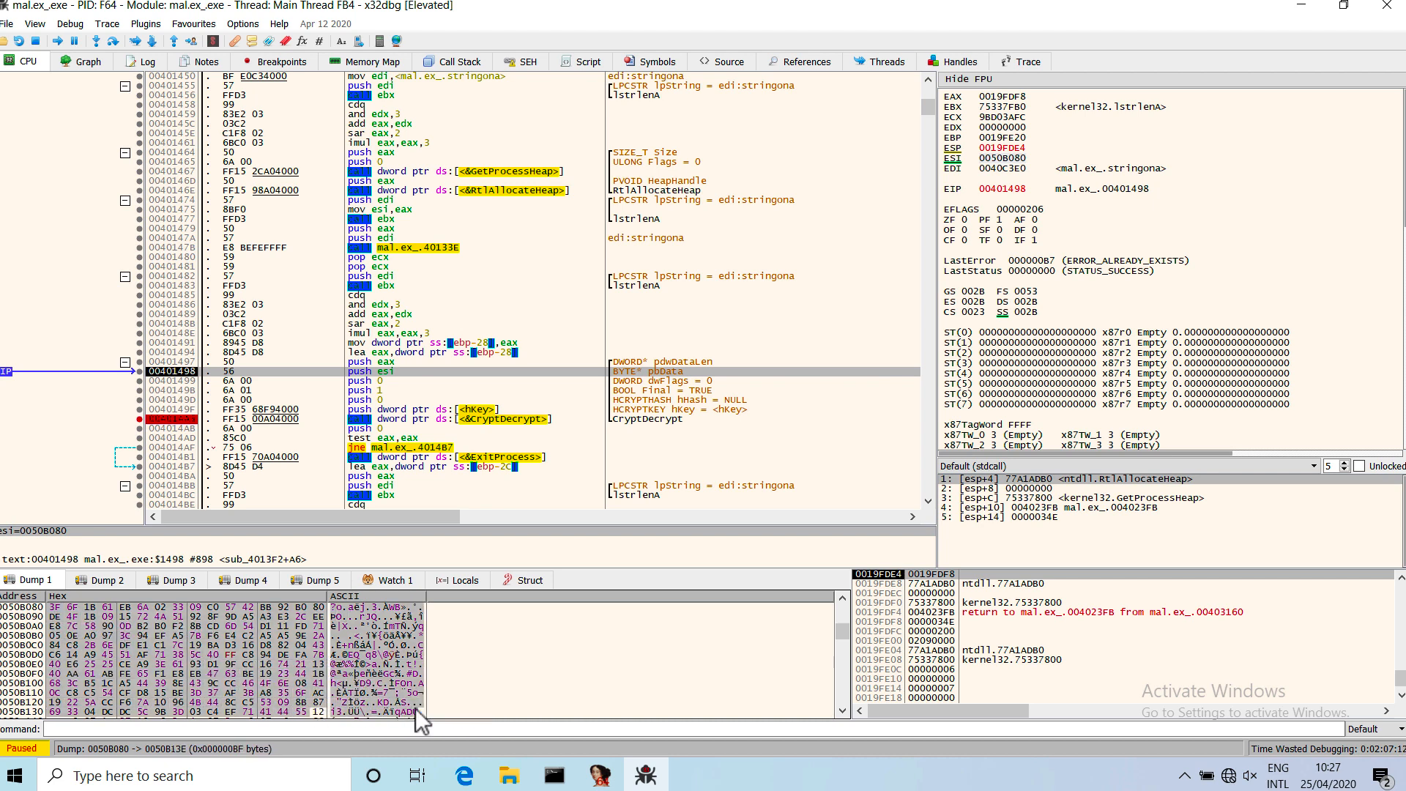
# Go through the remaining CryptDecrypt arguments, run to the breakpoint on the call, and step over it to decrypt the buffer.
pyautogui.click(513, 388)
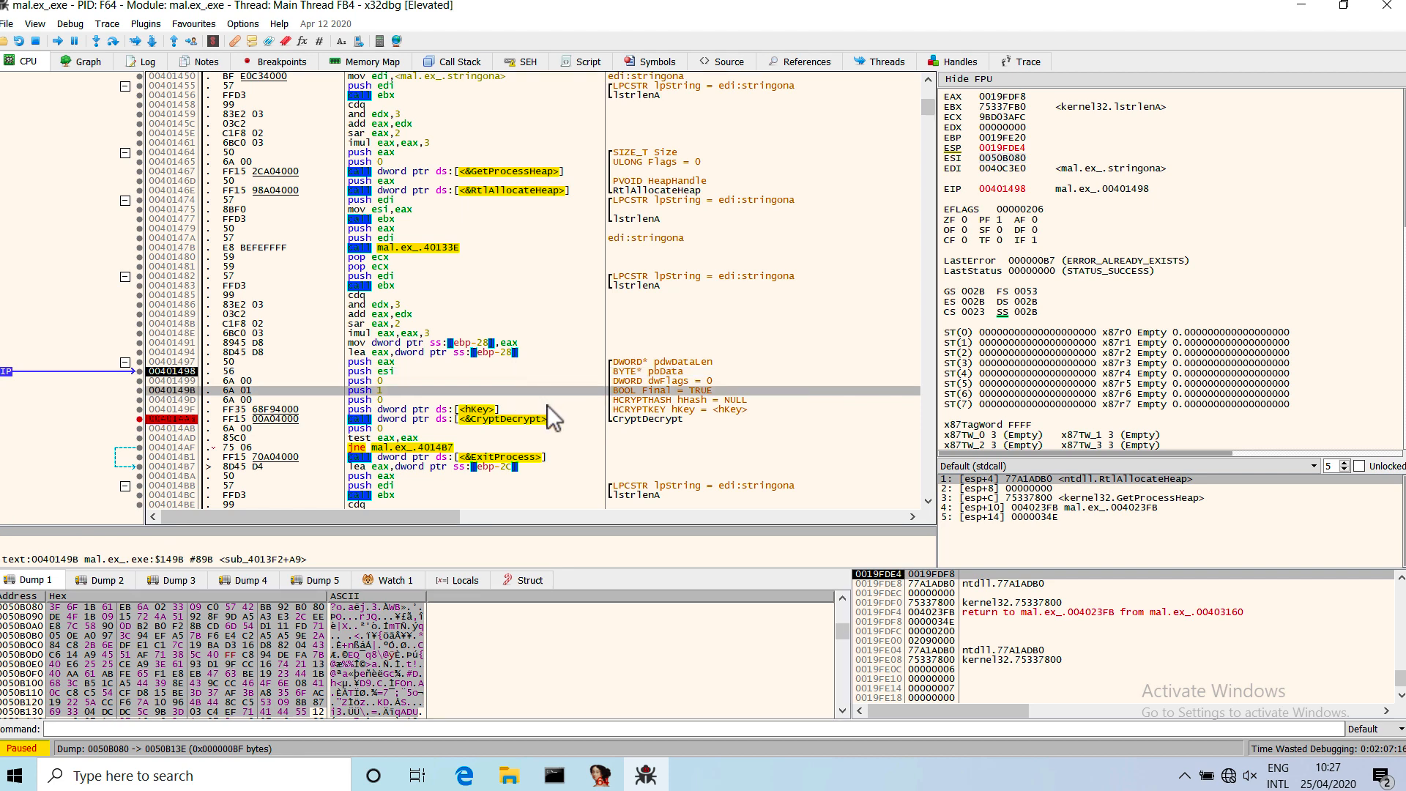
pyautogui.press('Down')
pyautogui.press('Down')
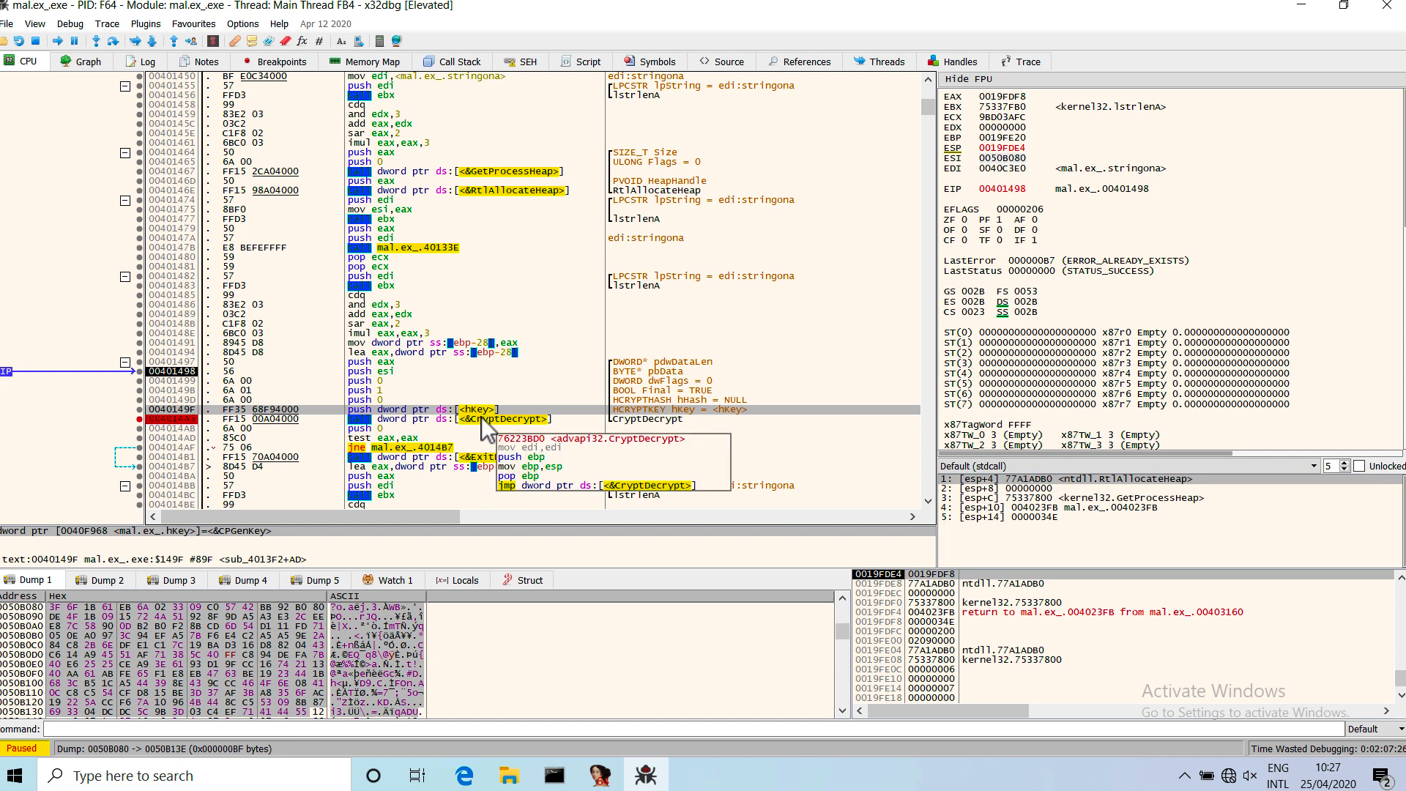
pyautogui.press('Down')
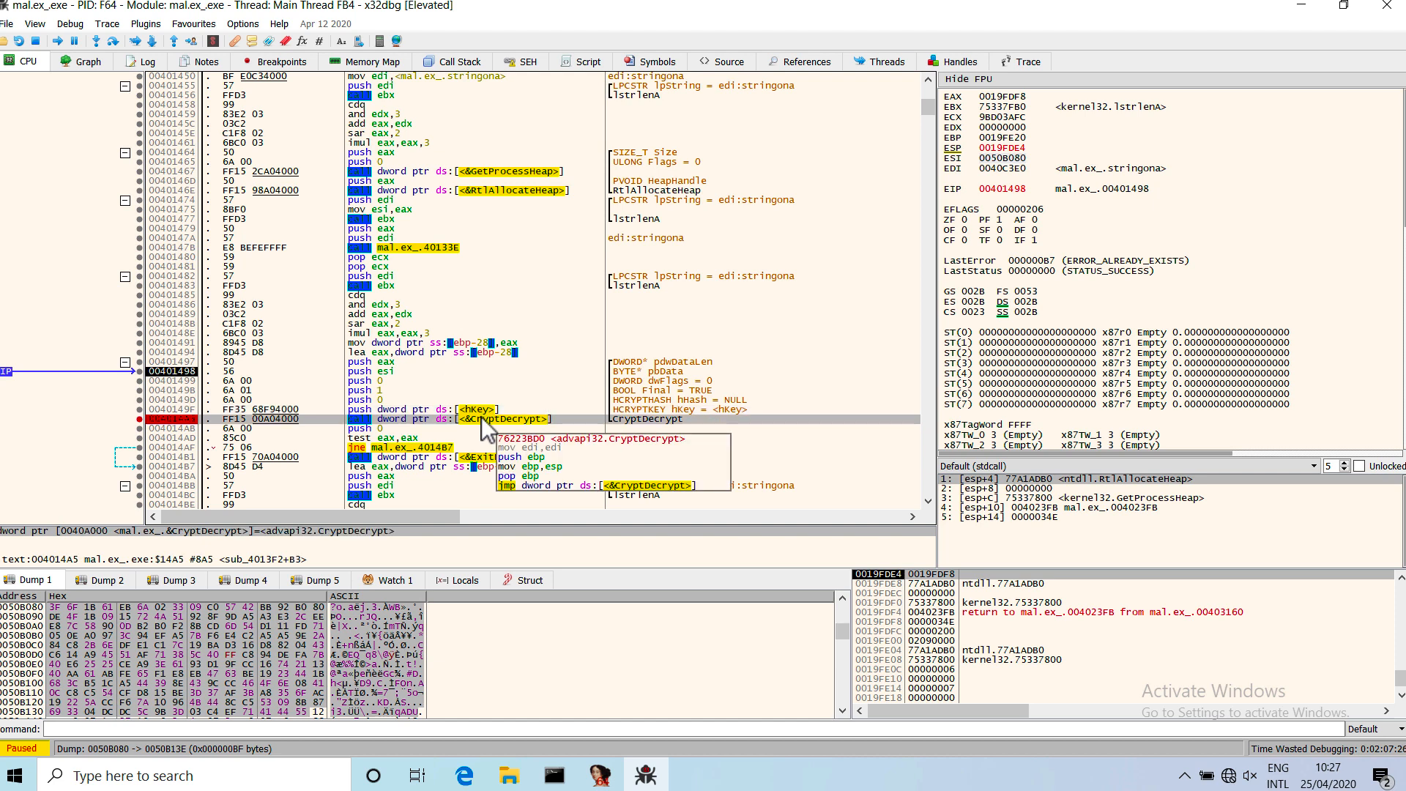
pyautogui.click(58, 41)
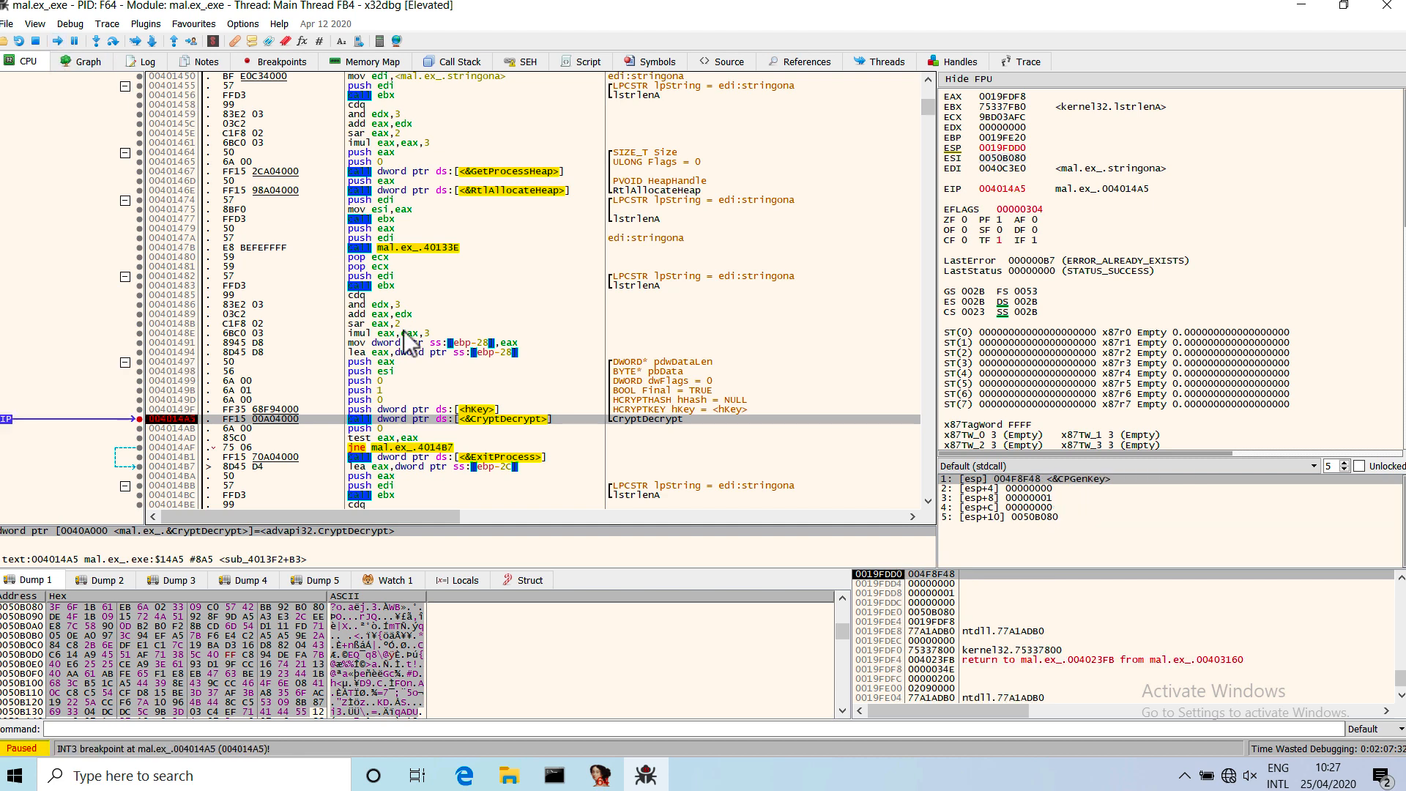
pyautogui.moveTo(468, 455)
pyautogui.press('F8')
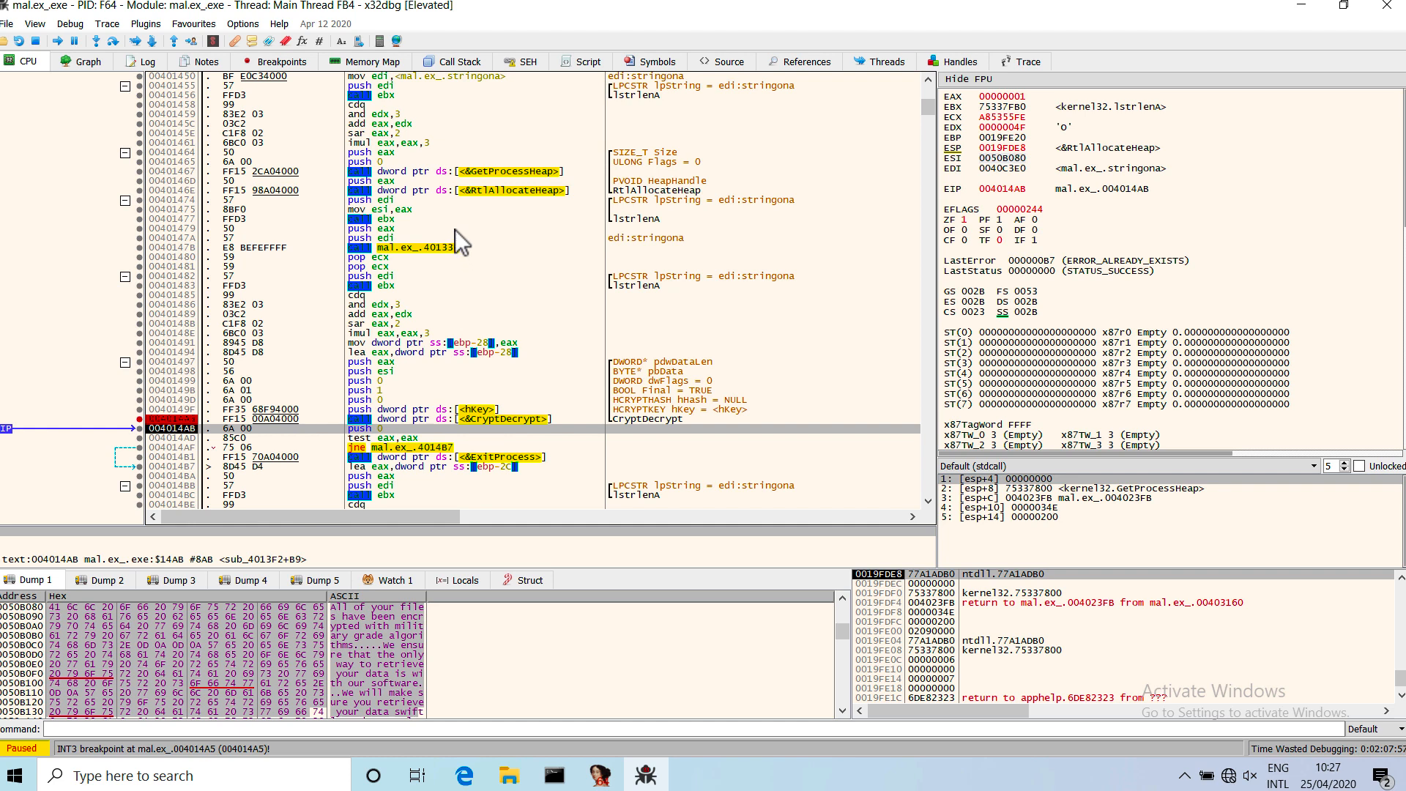
# Set a breakpoint at 00401479, on the first argument push before the call to 0040133E.
pyautogui.click(457, 249)
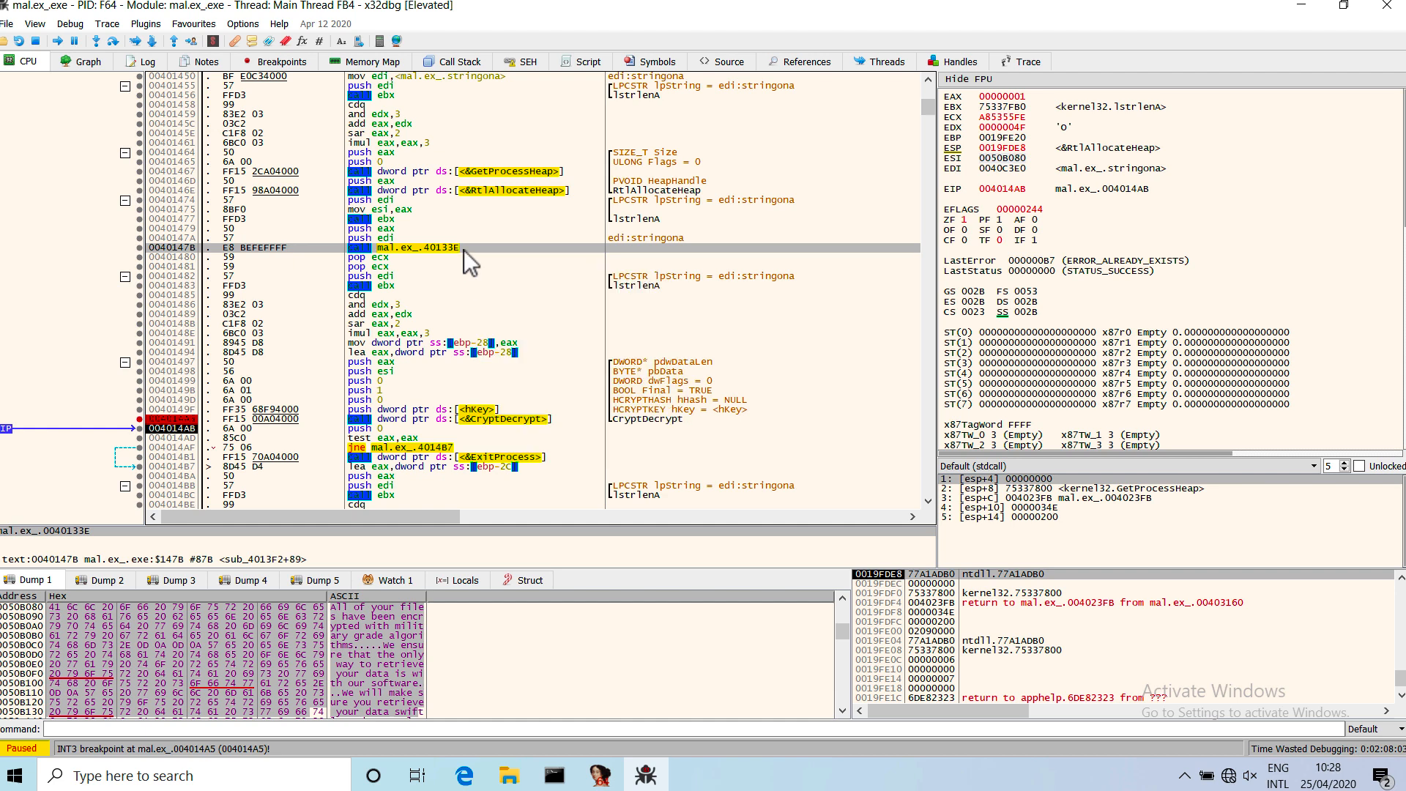
pyautogui.click(326, 226)
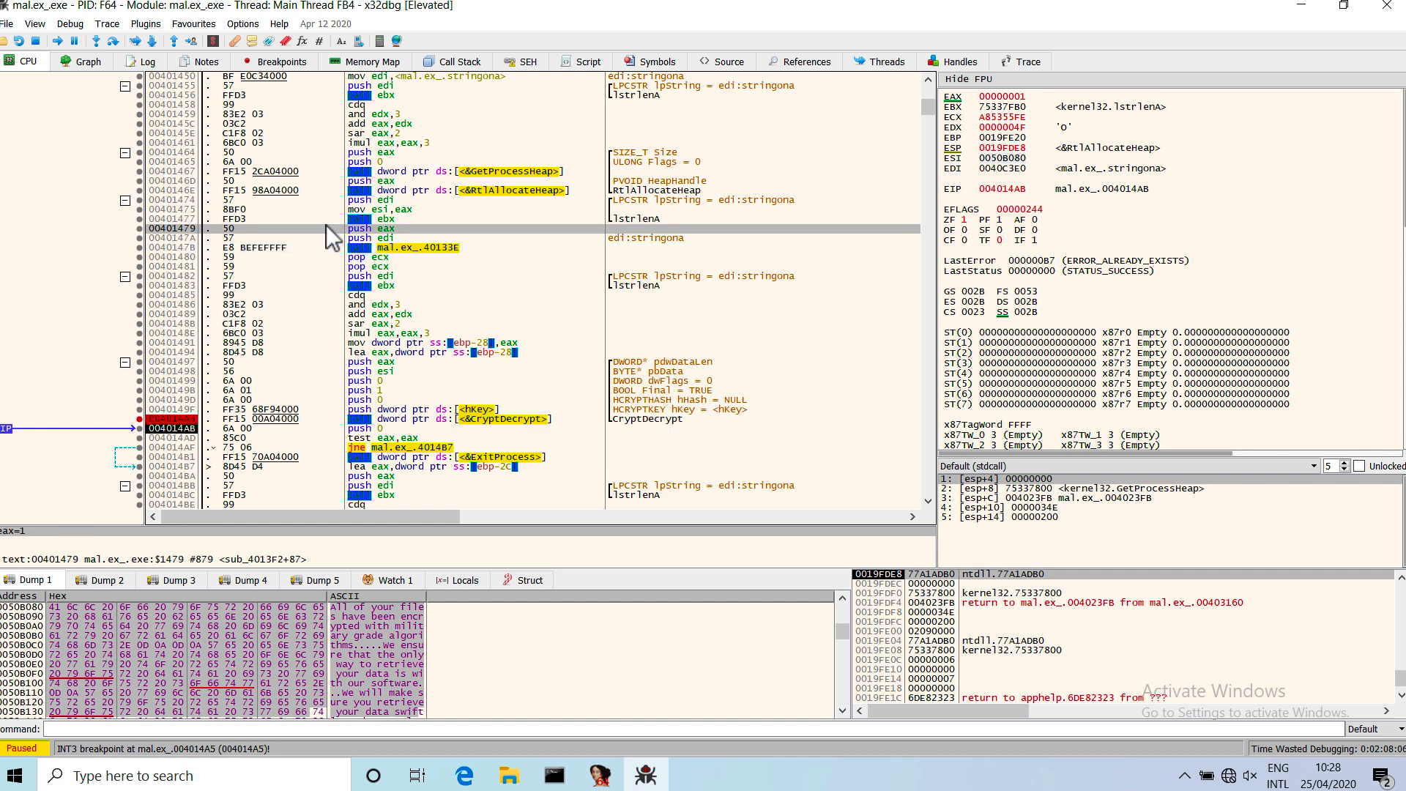
pyautogui.click(139, 209)
pyautogui.click(140, 212)
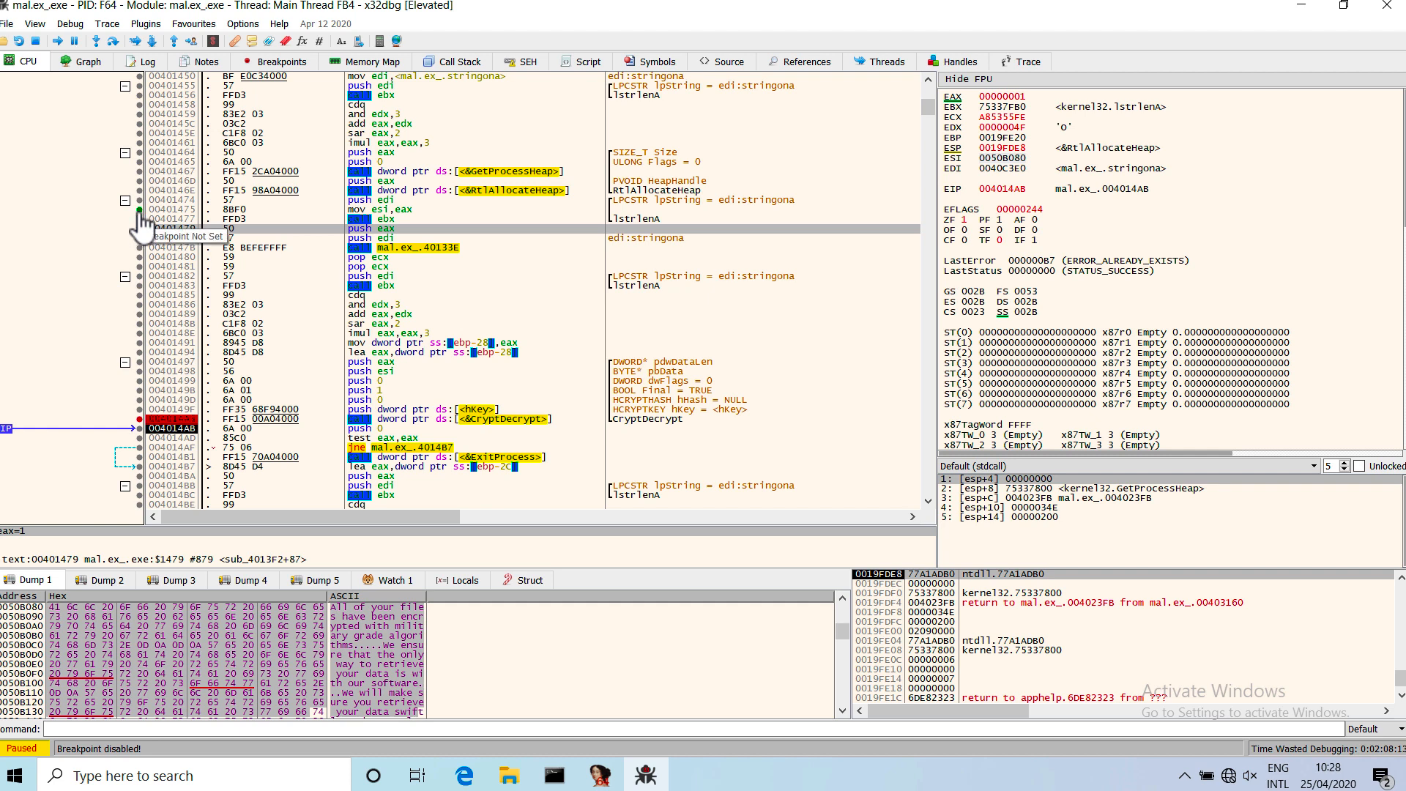
pyautogui.click(139, 211)
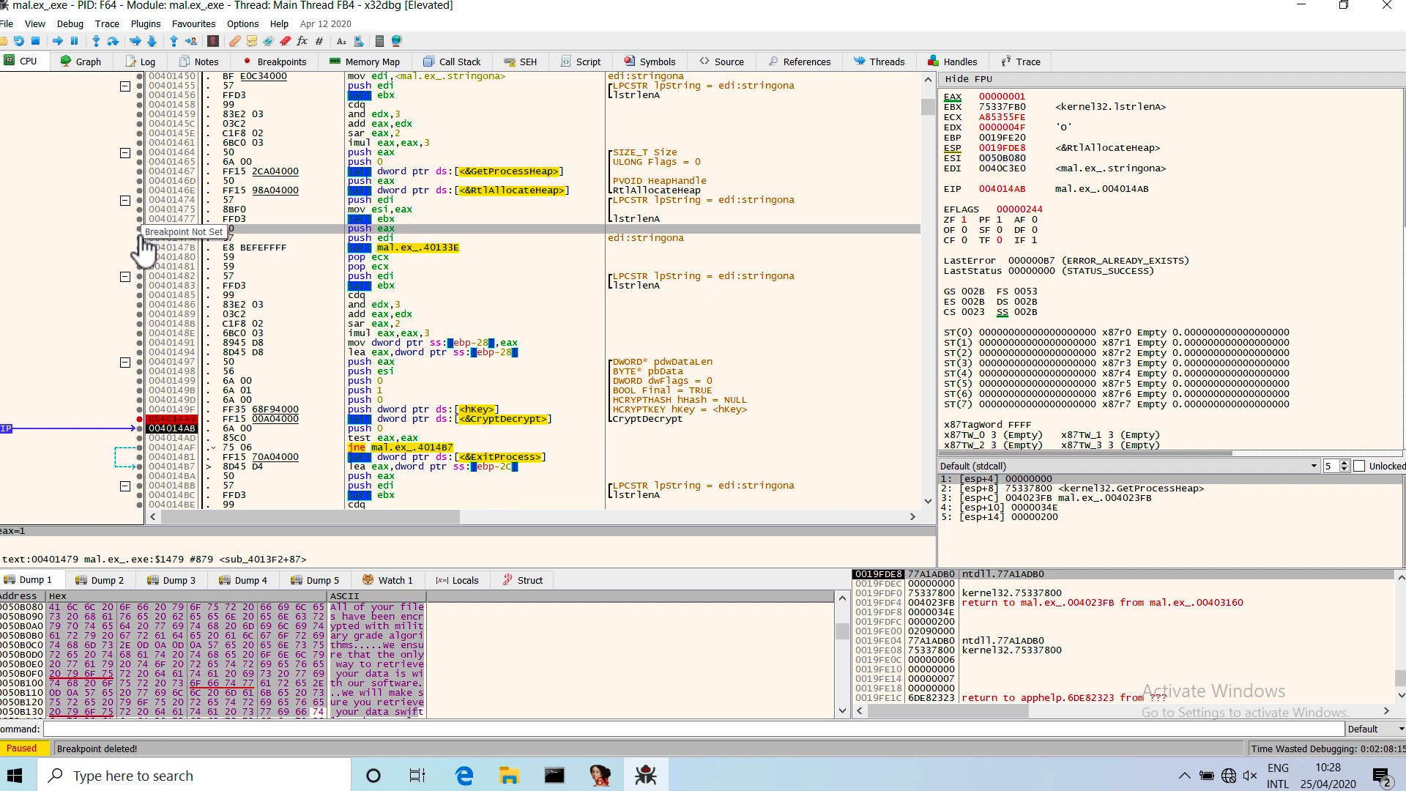
pyautogui.click(139, 228)
pyautogui.moveTo(394, 250)
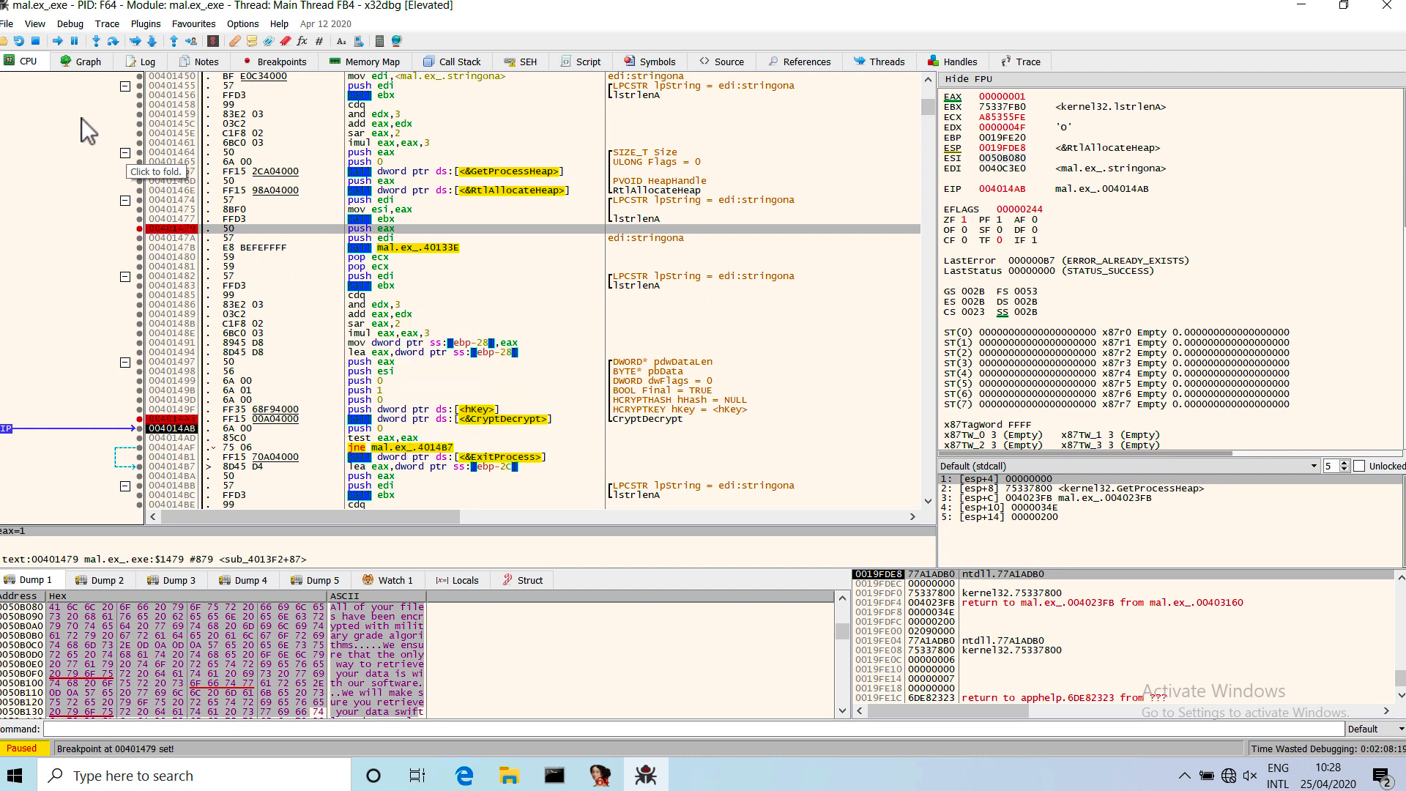
# Restart the sample and run through the earlier breakpoints until execution stops at 00401479.
pyautogui.click(19, 41)
pyautogui.click(58, 42)
pyautogui.click(63, 43)
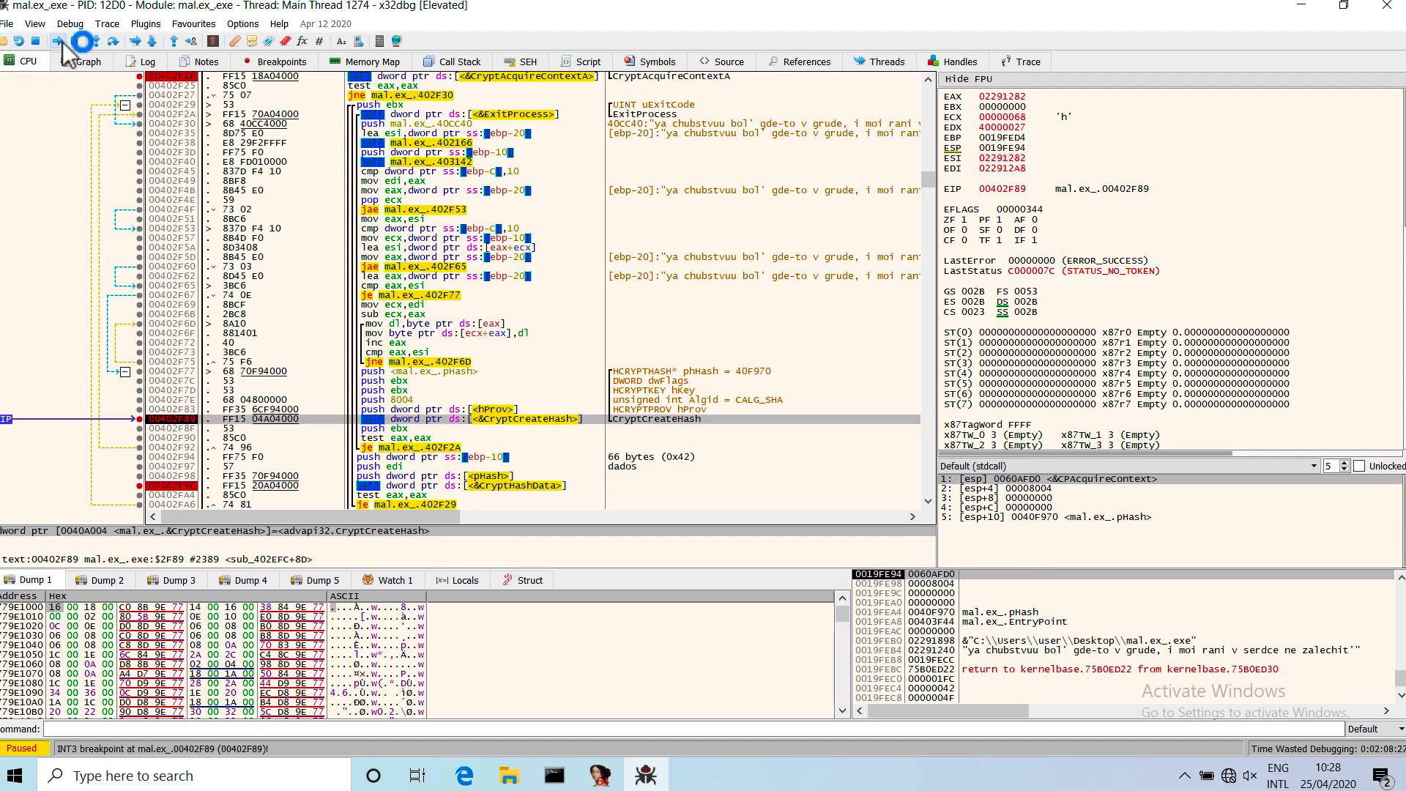
pyautogui.click(63, 44)
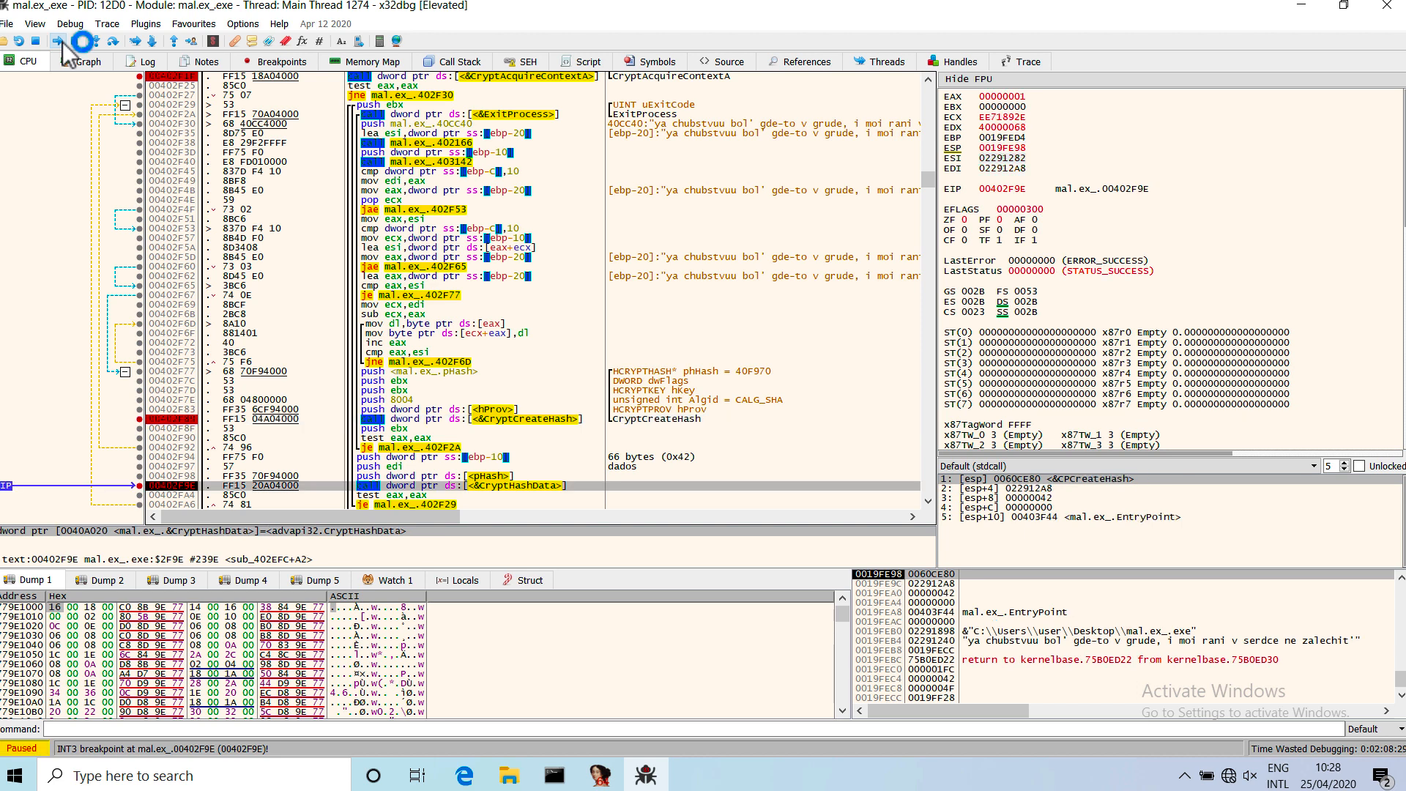
pyautogui.click(63, 43)
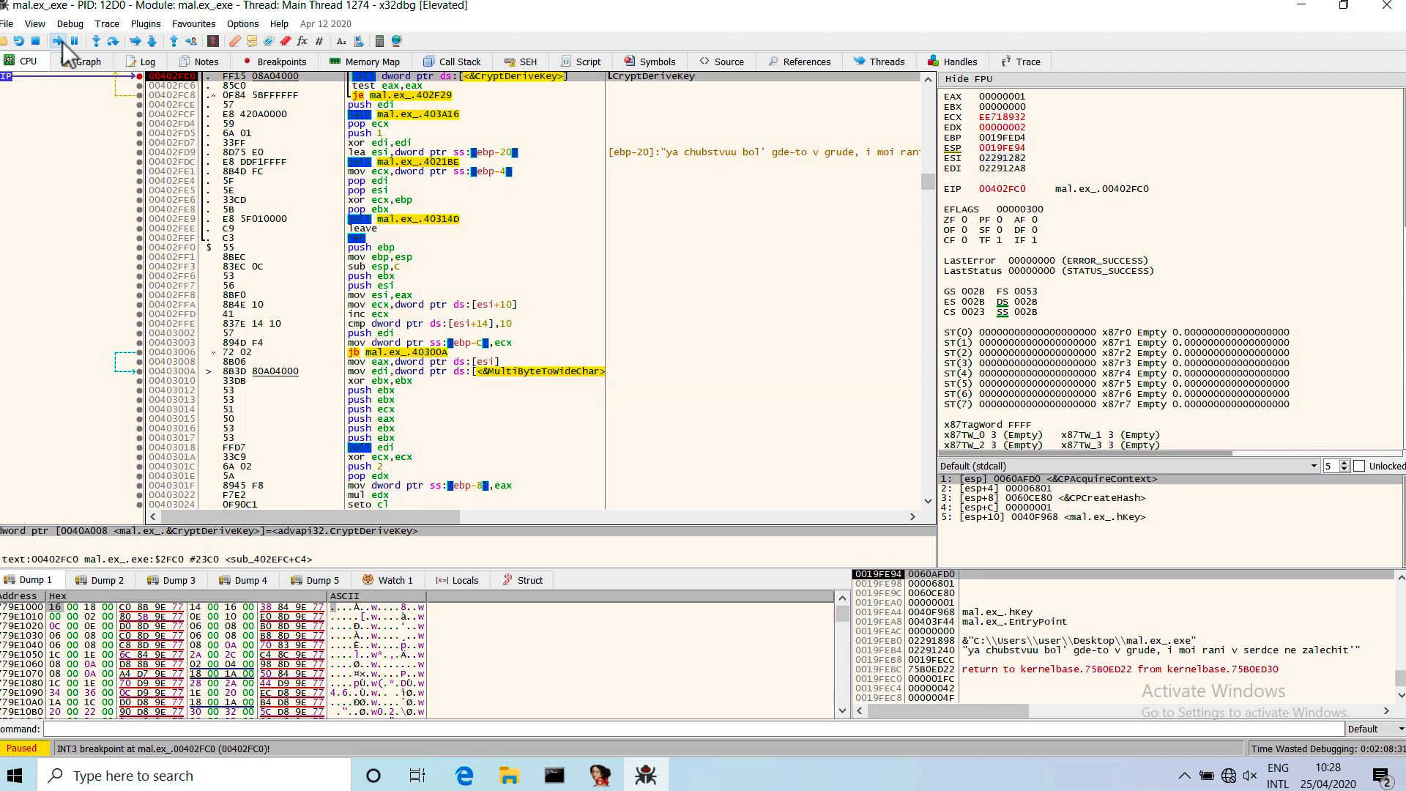
pyautogui.click(62, 42)
pyautogui.click(63, 42)
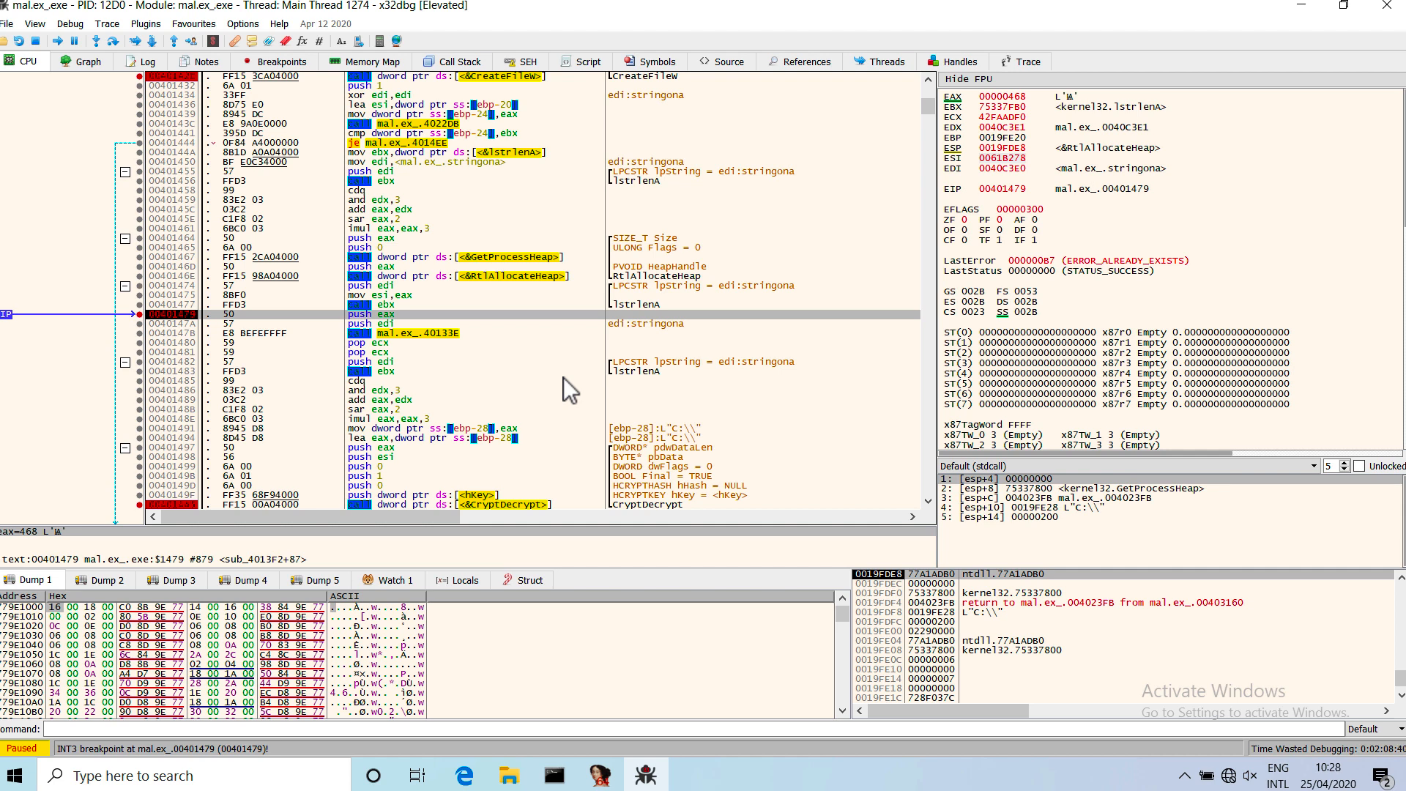
# Step over both argument pushes to the call at 0040147B and open the called function 0040133E in the disassembly.
pyautogui.press('F8')
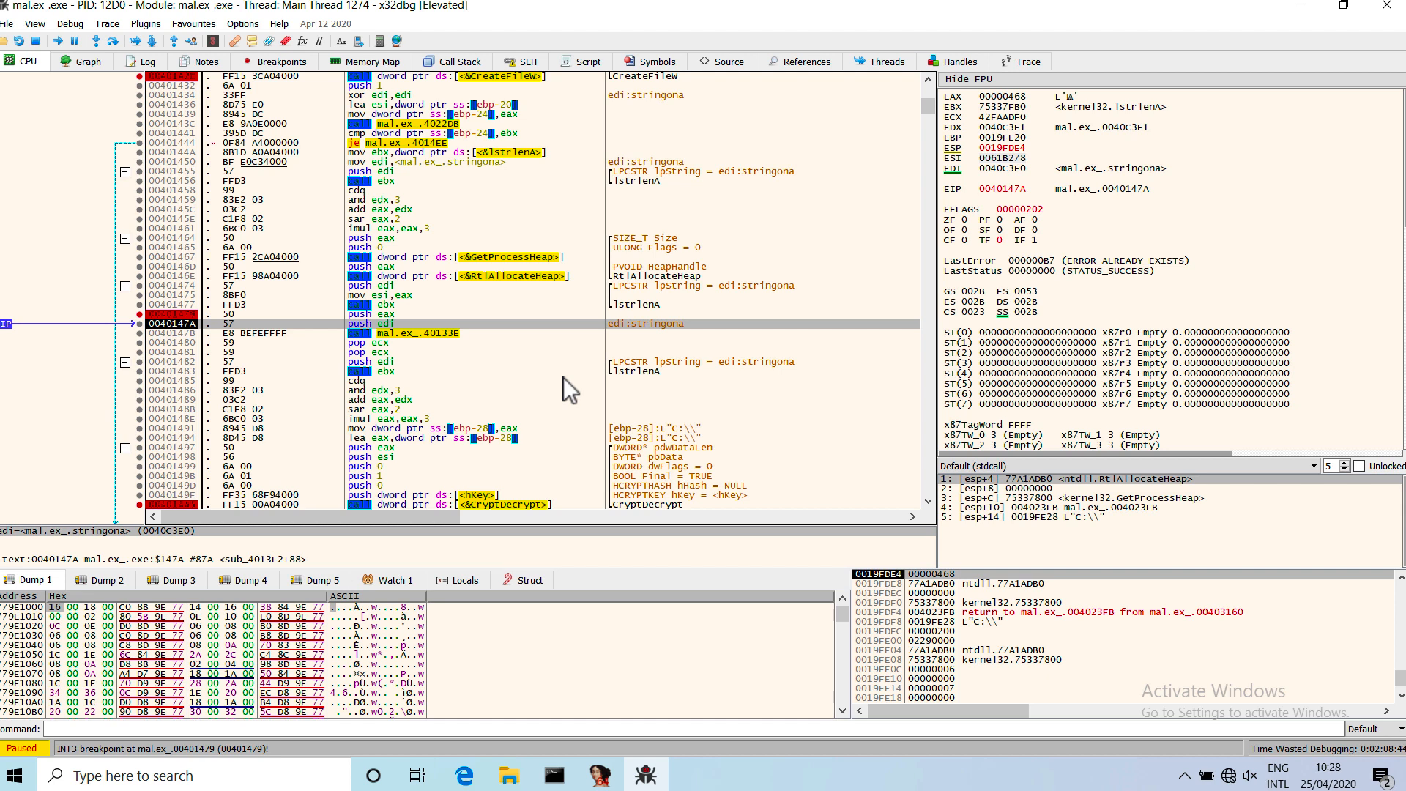
pyautogui.press('F8')
pyautogui.moveTo(459, 338)
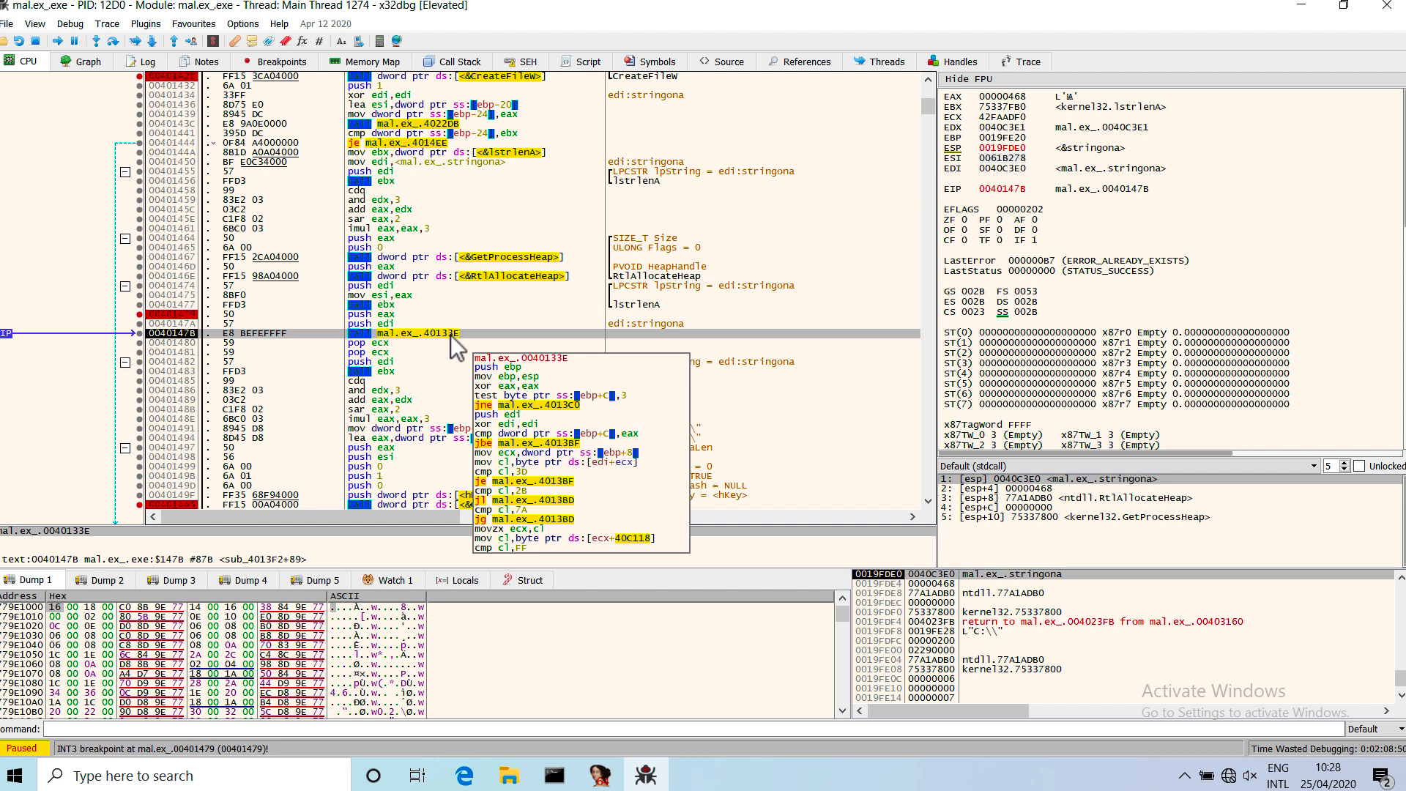
pyautogui.press('Return')
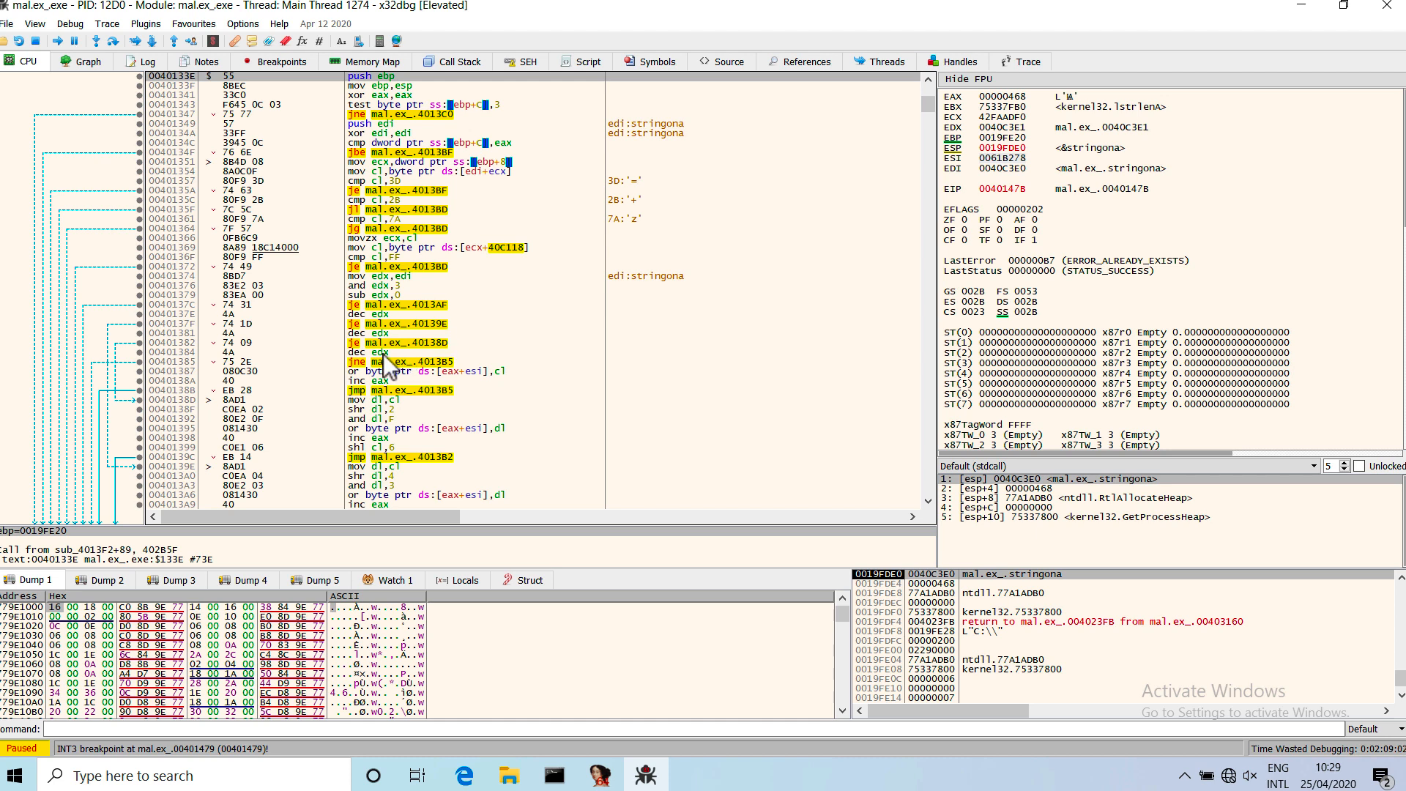
# Examine the decoding function at 0040133E, including its comparisons with '=', '+' and 'z' and its bit-shifting loop.
pyautogui.moveTo(432, 135); pyautogui.dragTo(462, 307)
pyautogui.moveTo(469, 372); pyautogui.dragTo(476, 405)
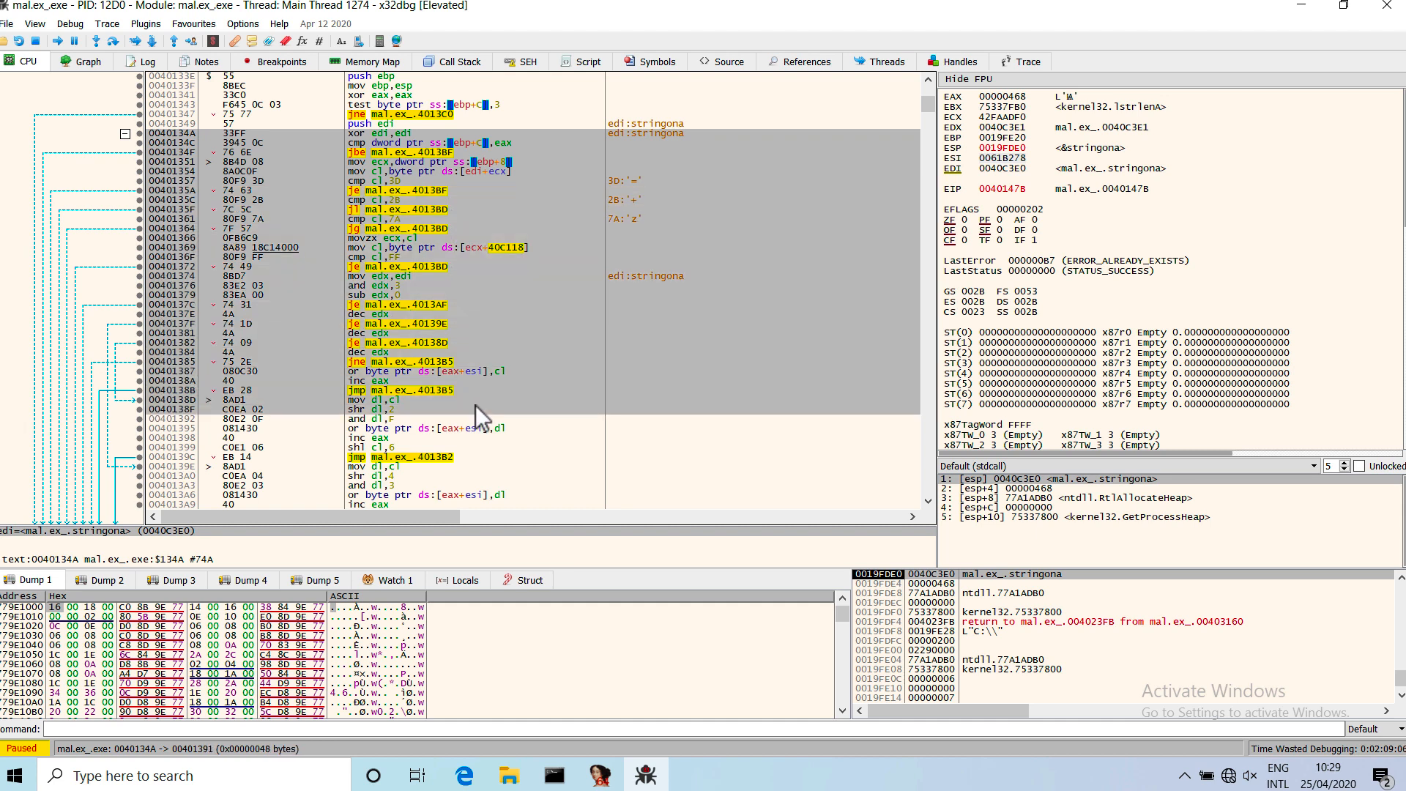
pyautogui.click(476, 407)
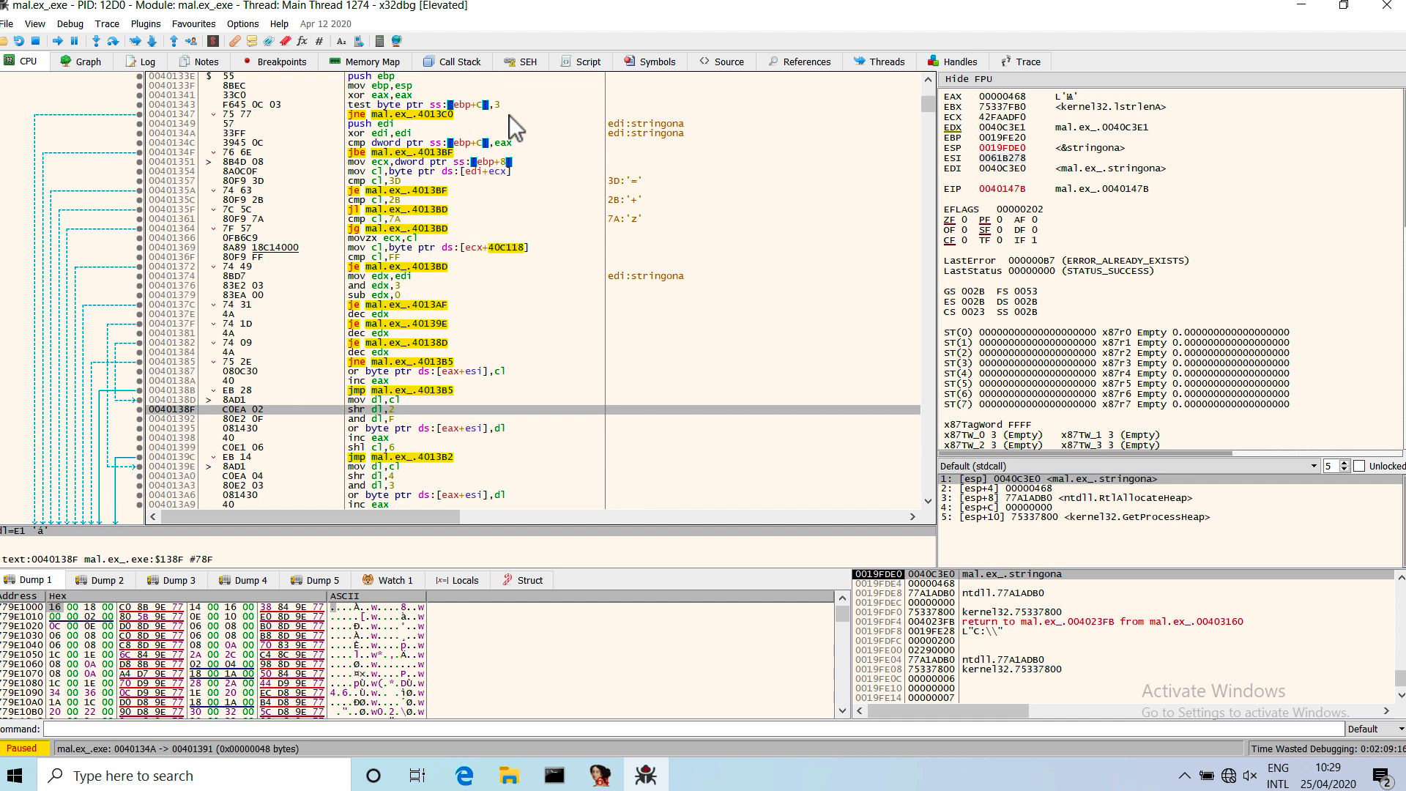
pyautogui.moveTo(521, 155); pyautogui.dragTo(533, 219)
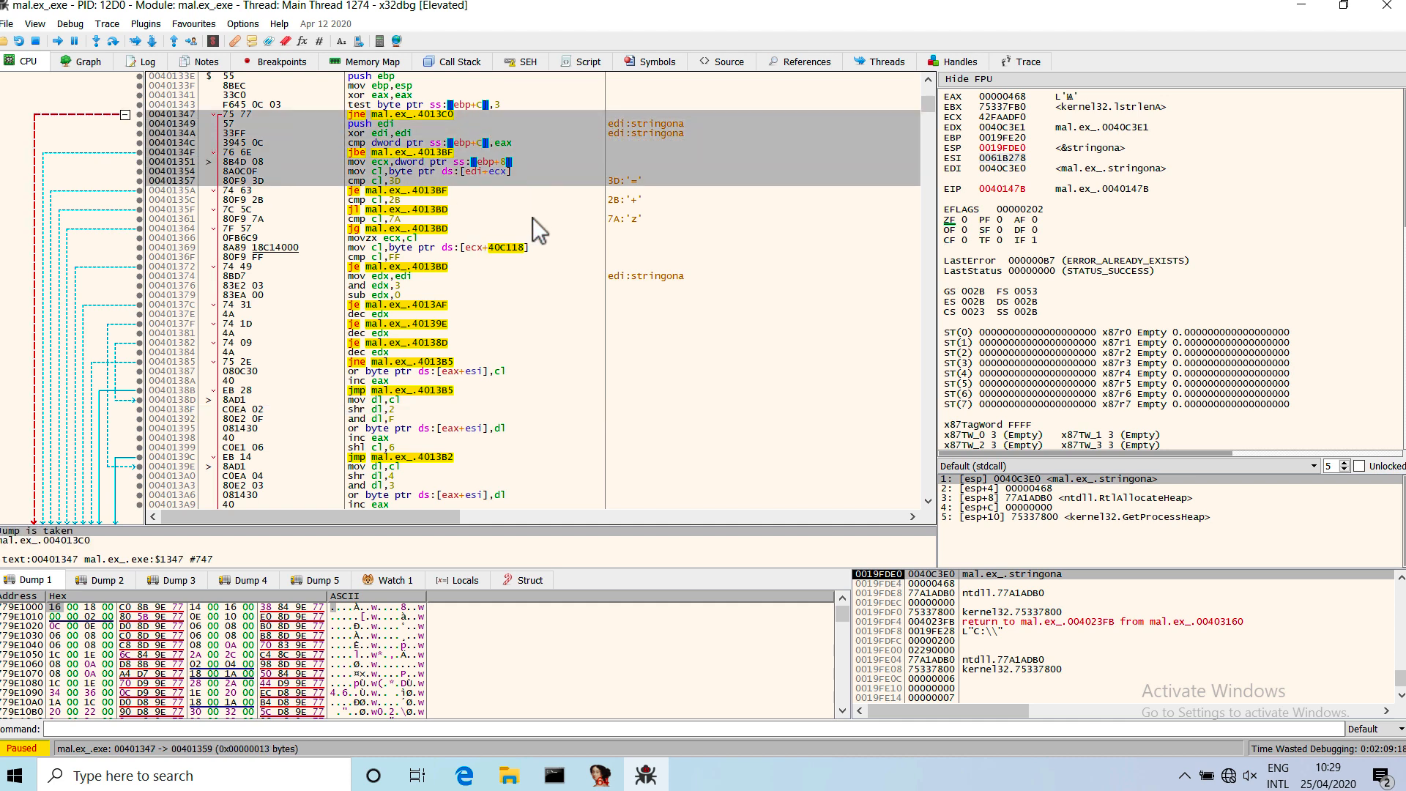
pyautogui.moveTo(506, 134); pyautogui.dragTo(521, 429)
pyautogui.click(521, 430)
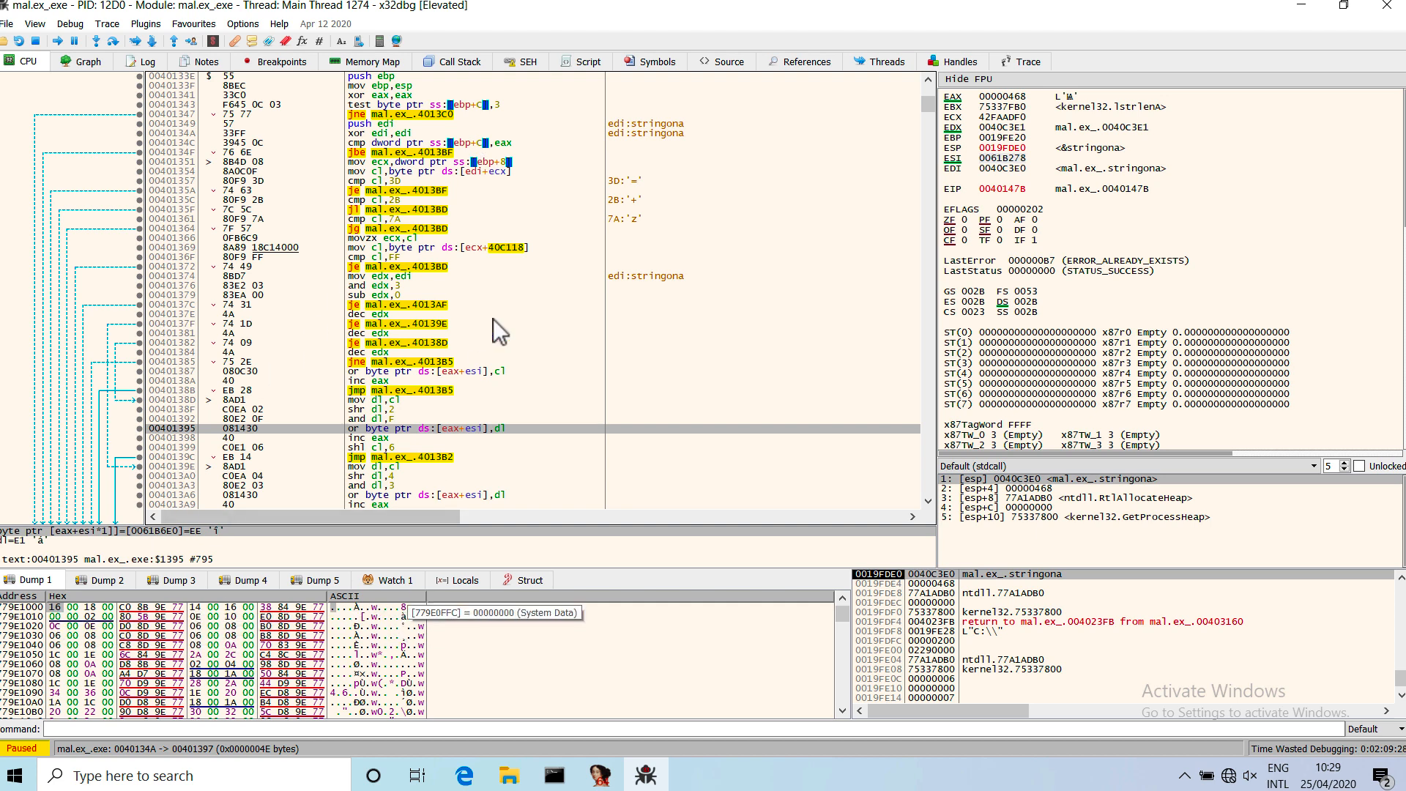
pyautogui.click(480, 143)
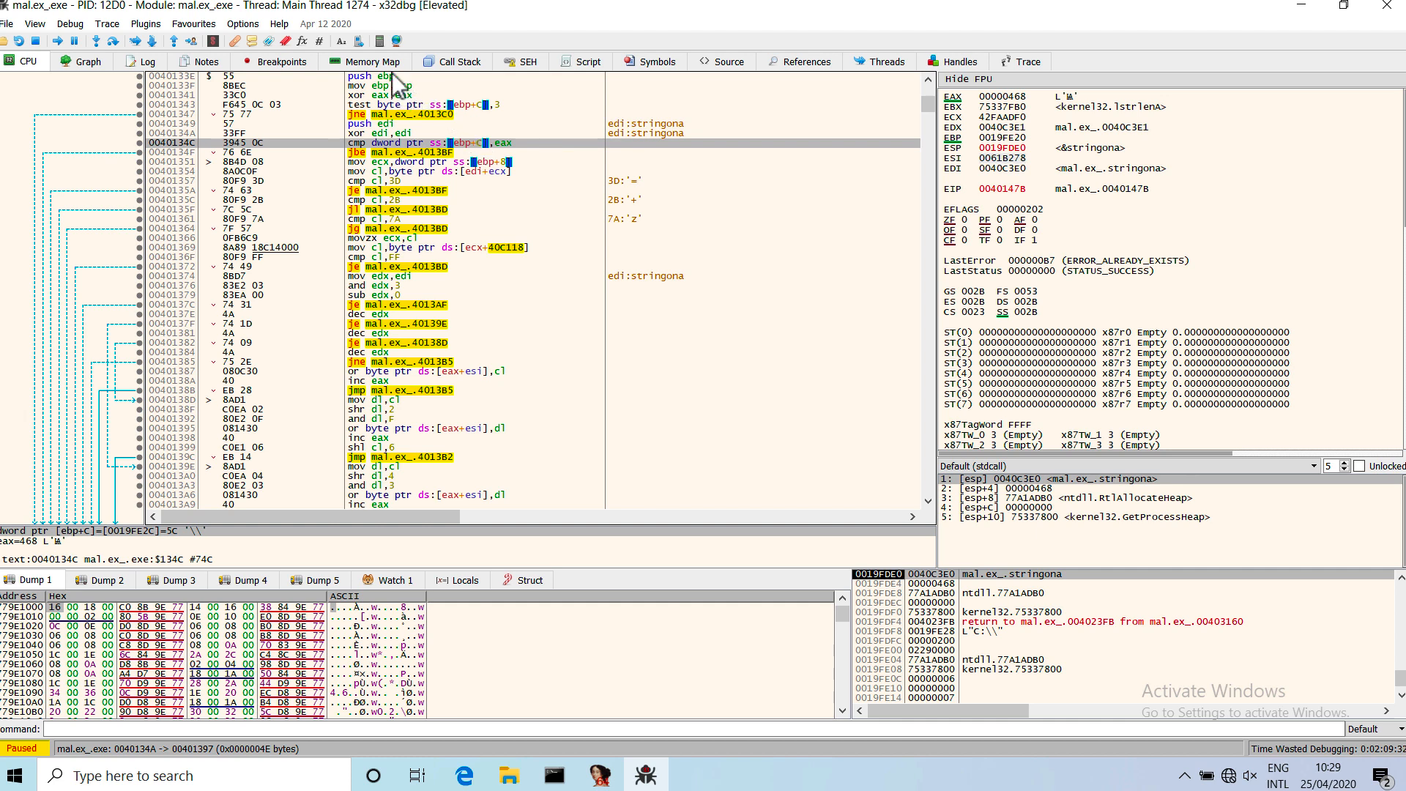
pyautogui.moveTo(392, 76); pyautogui.dragTo(427, 232)
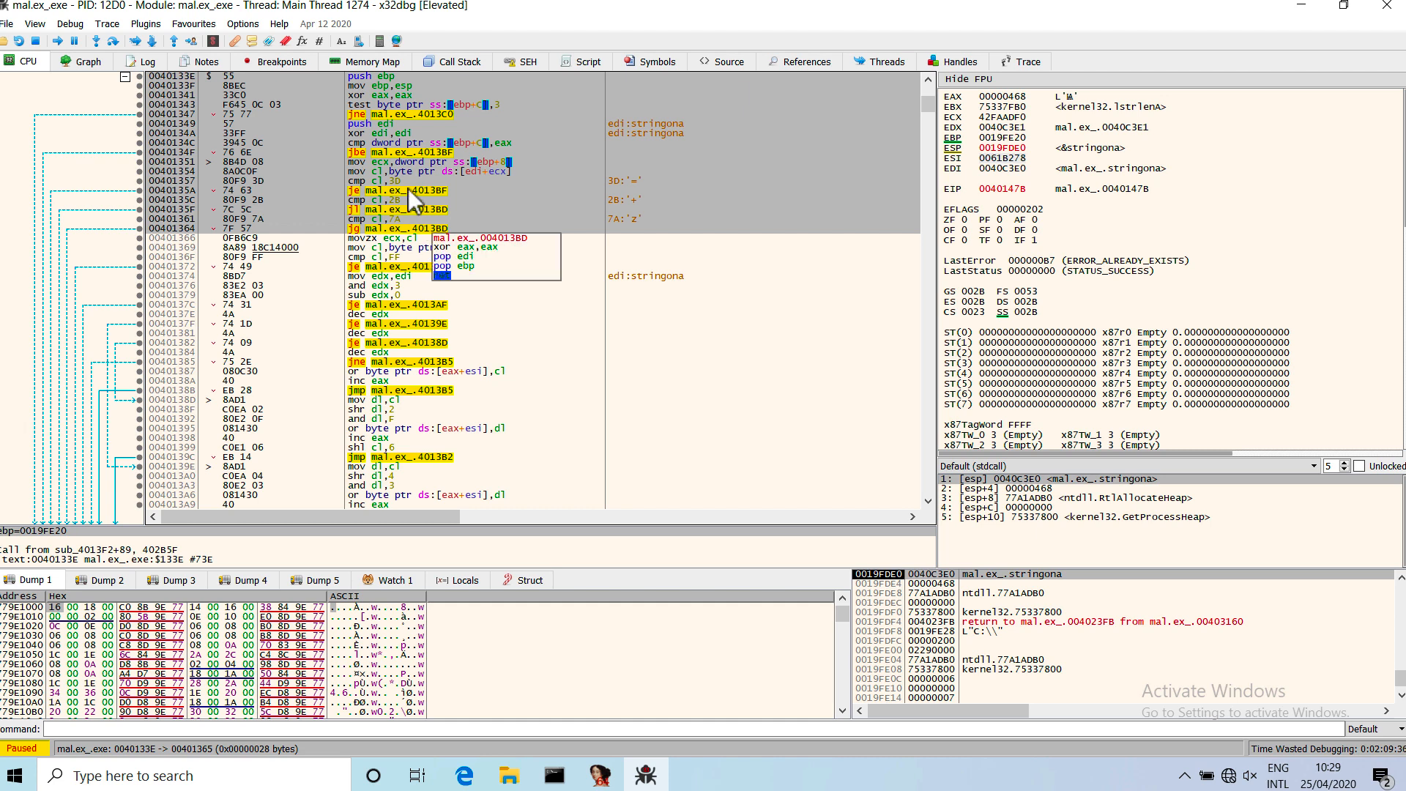
pyautogui.click(407, 181)
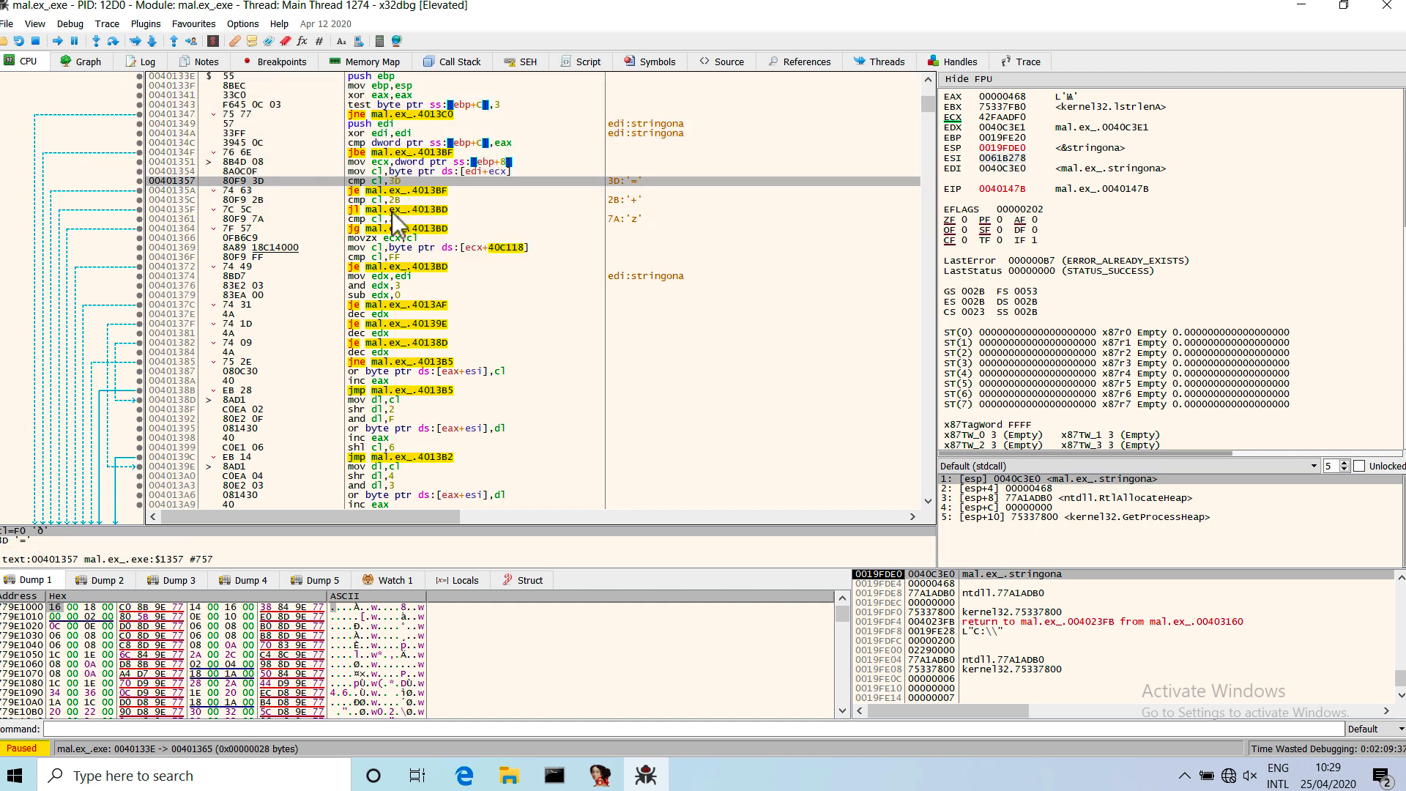
pyautogui.click(364, 77)
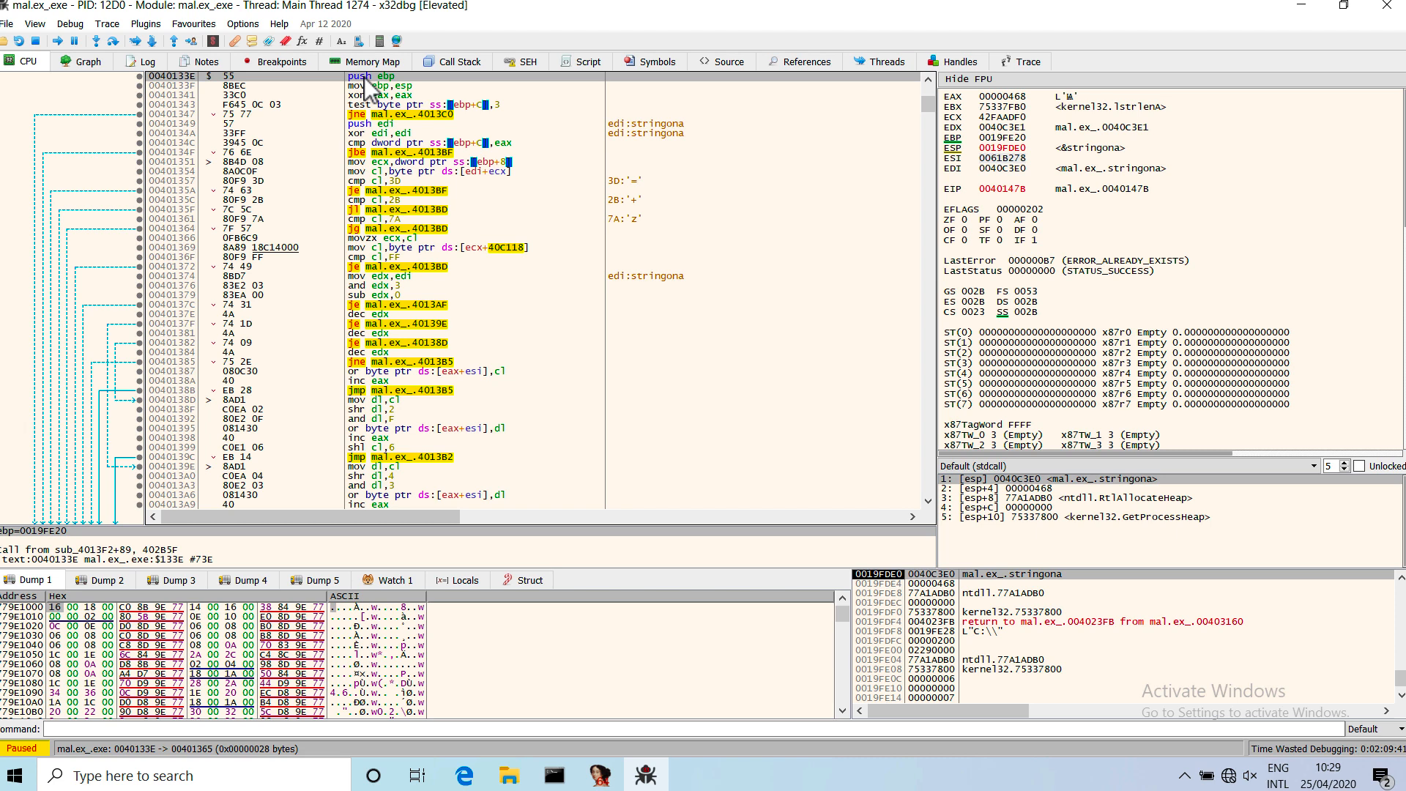
pyautogui.scroll(1, 579, 206)
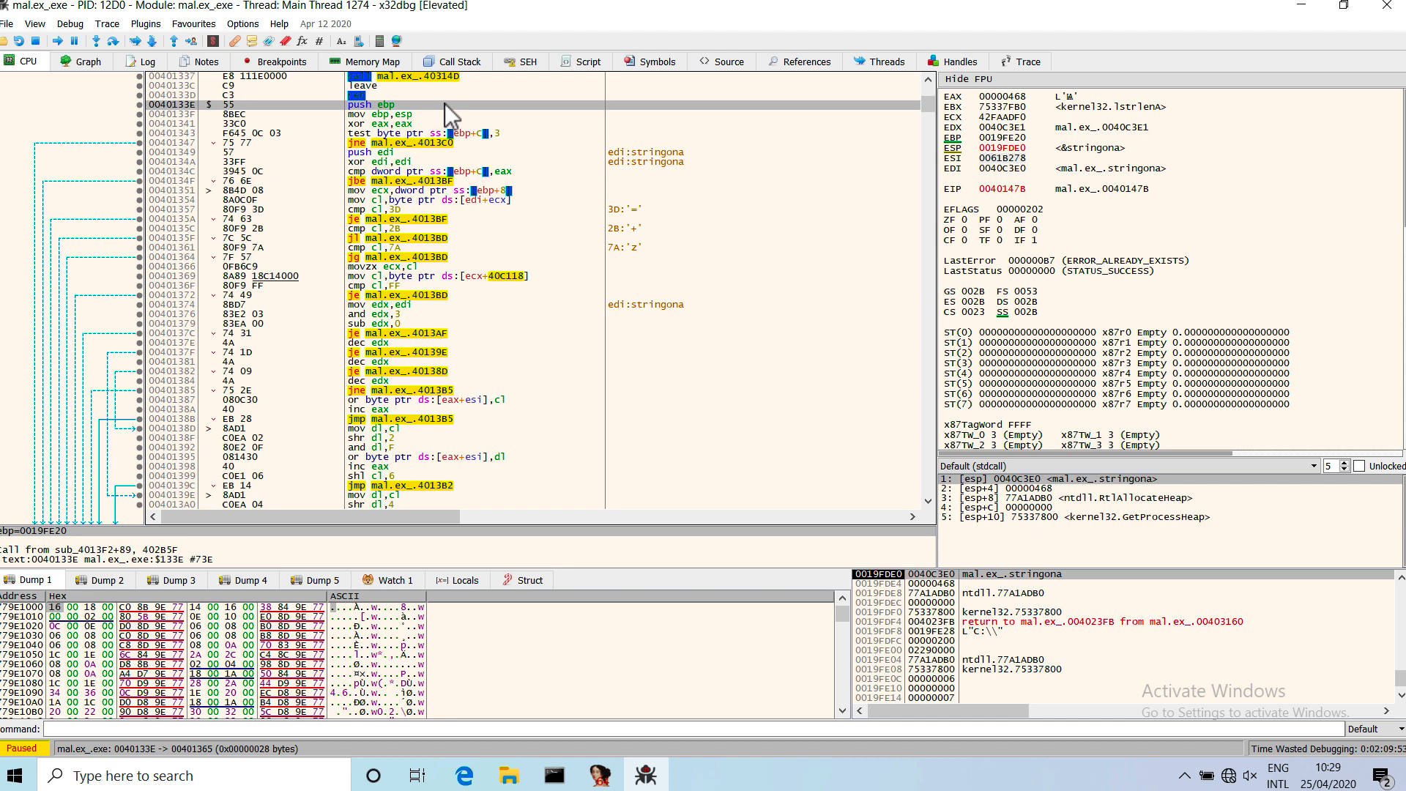
pyautogui.press('-')
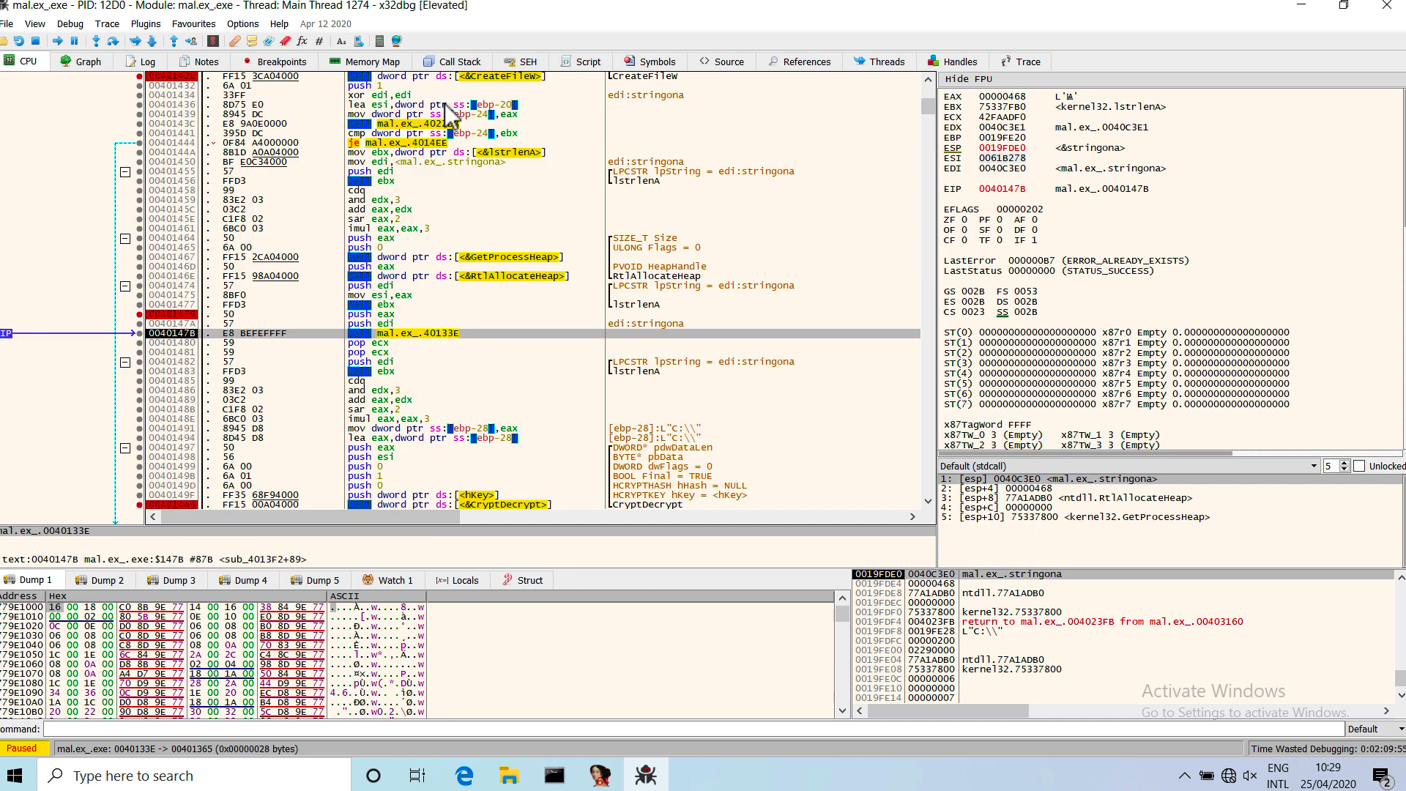
pyautogui.press('Return')
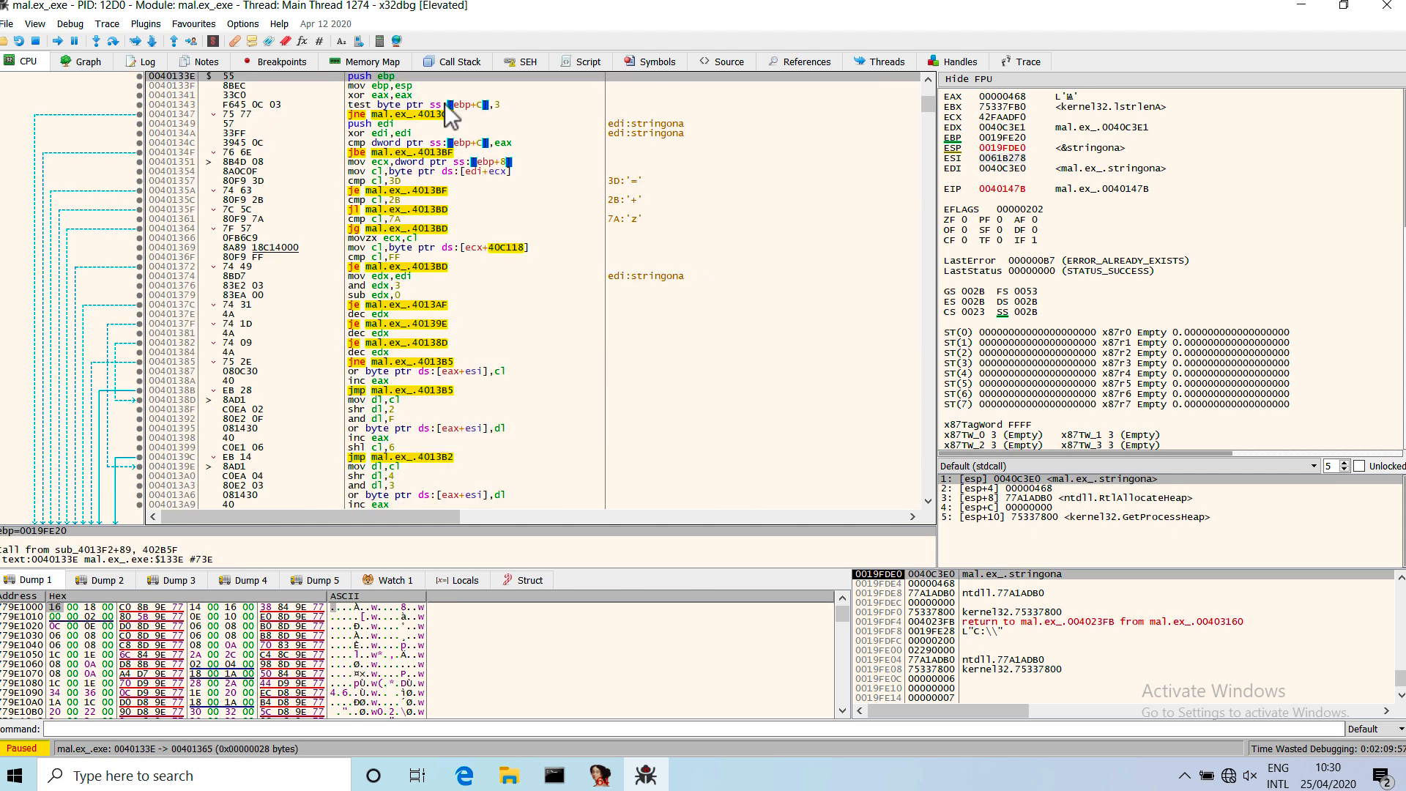
# Show the stringona data referenced by EDI in the dump and set a byte-sized hardware access breakpoint on its first byte.
pyautogui.rightClick(1013, 172)
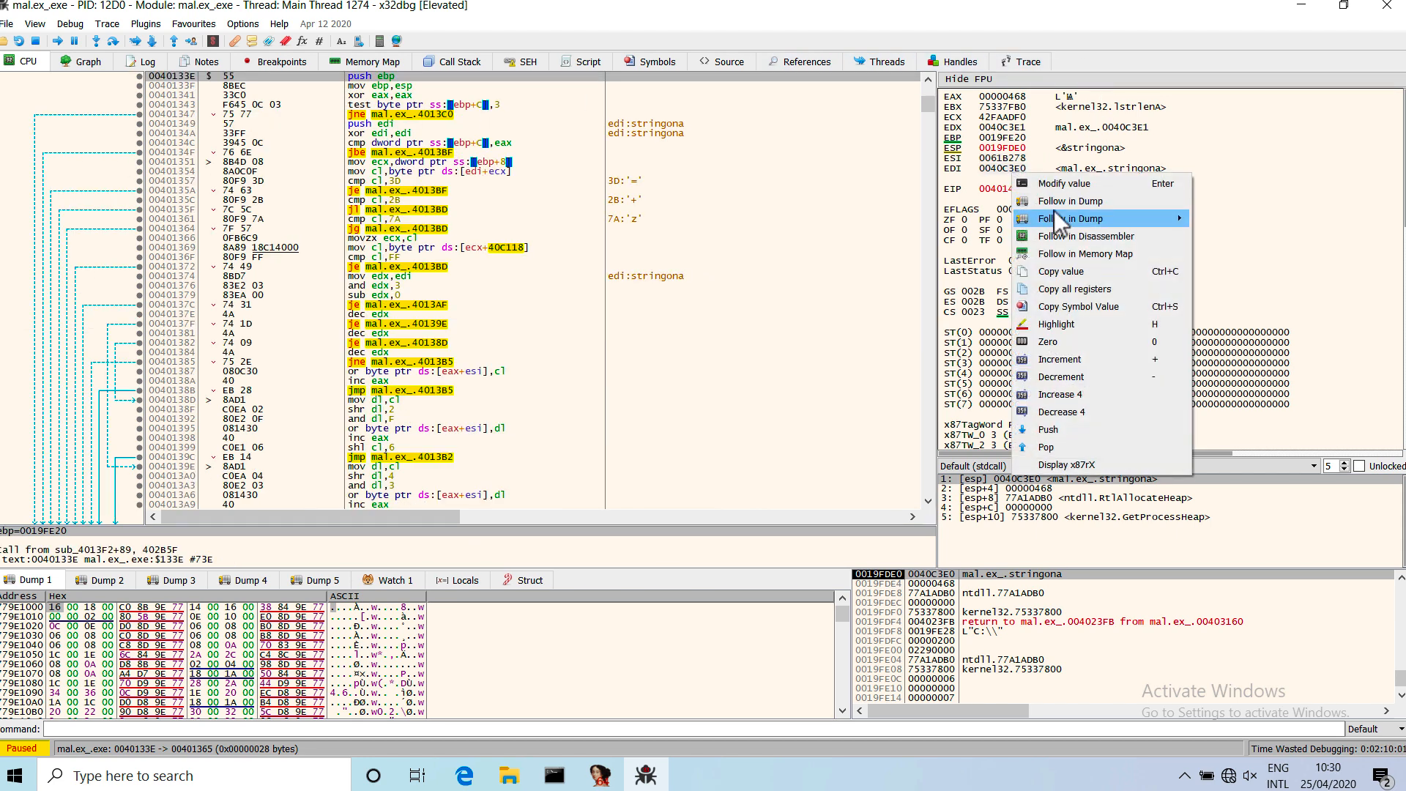
pyautogui.click(1058, 203)
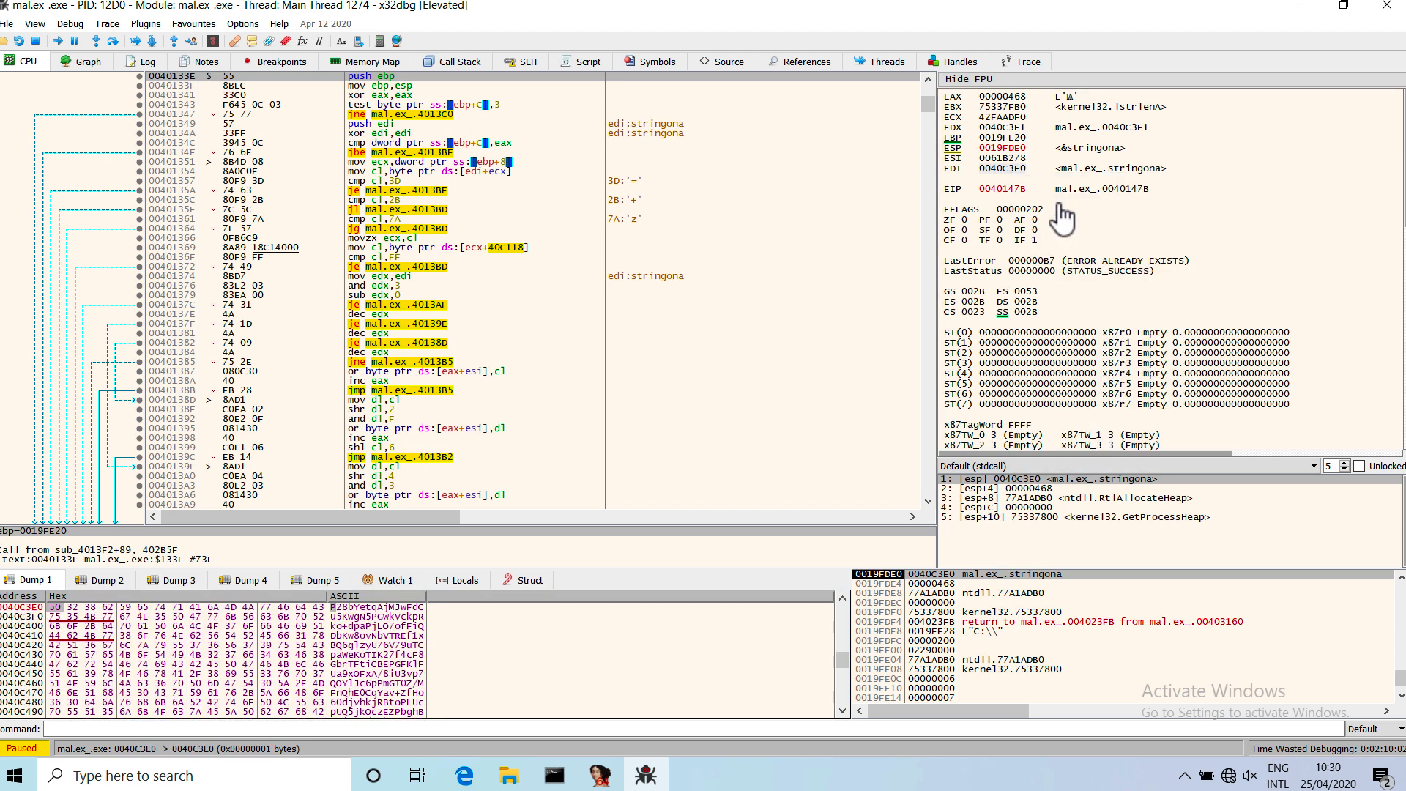
pyautogui.rightClick(59, 619)
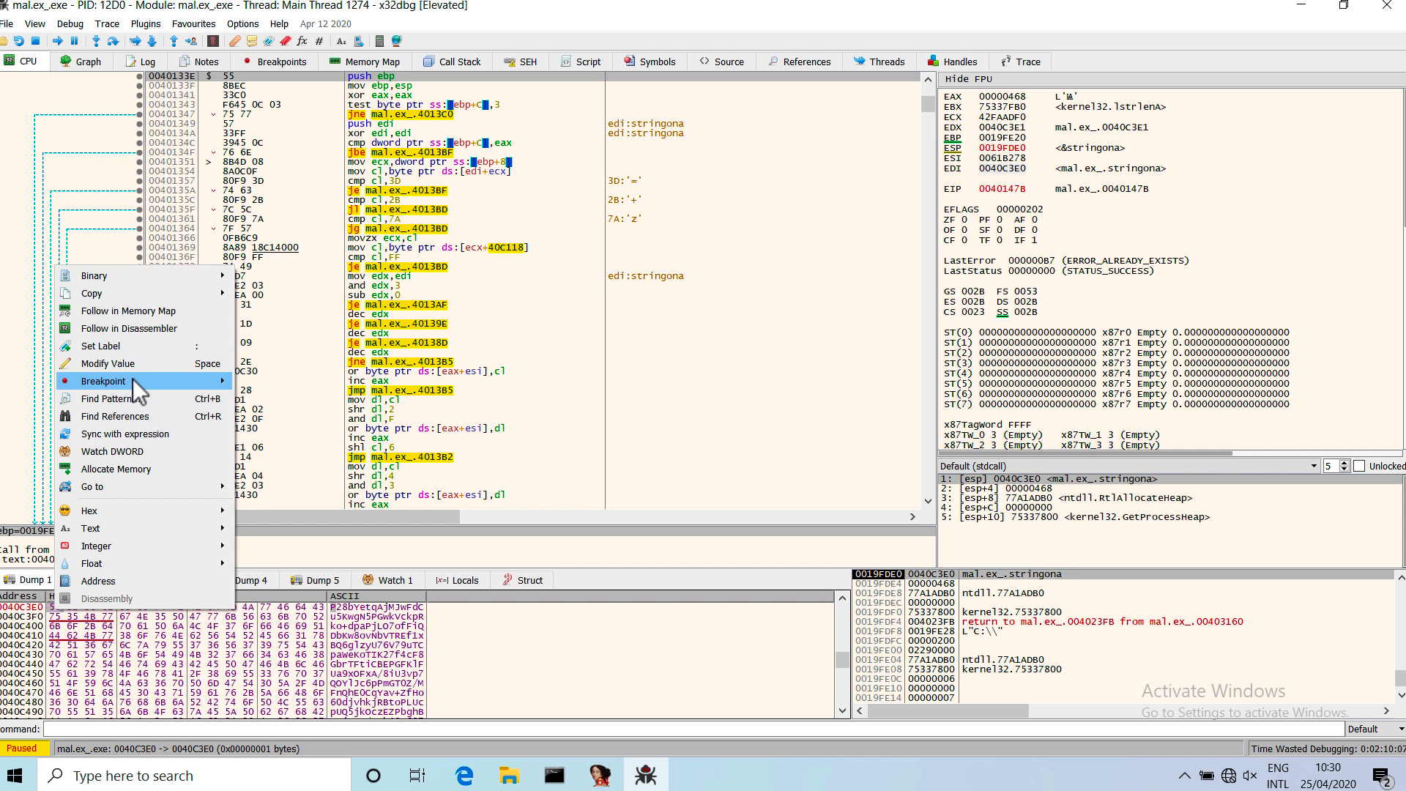
pyautogui.moveTo(134, 381)
pyautogui.moveTo(293, 384)
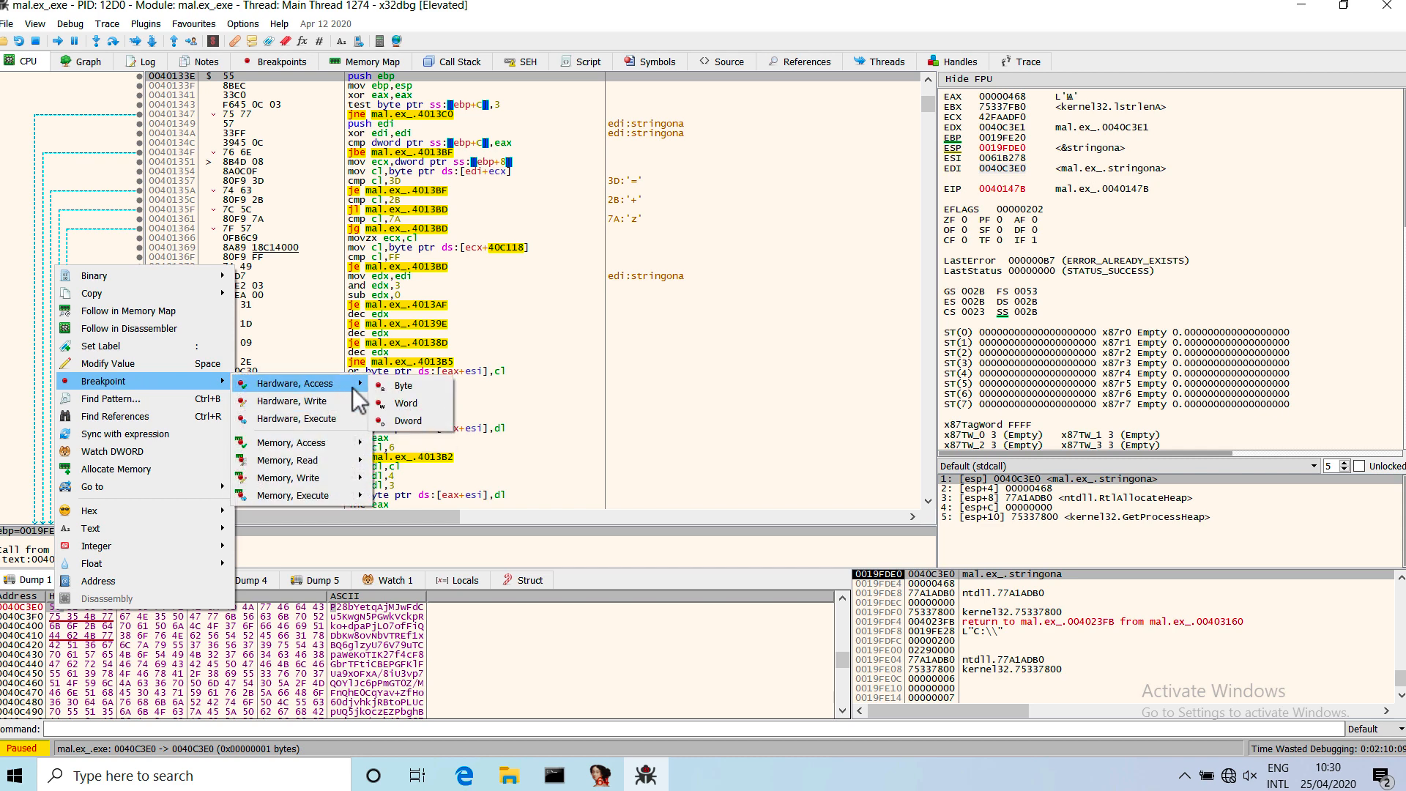
pyautogui.click(401, 385)
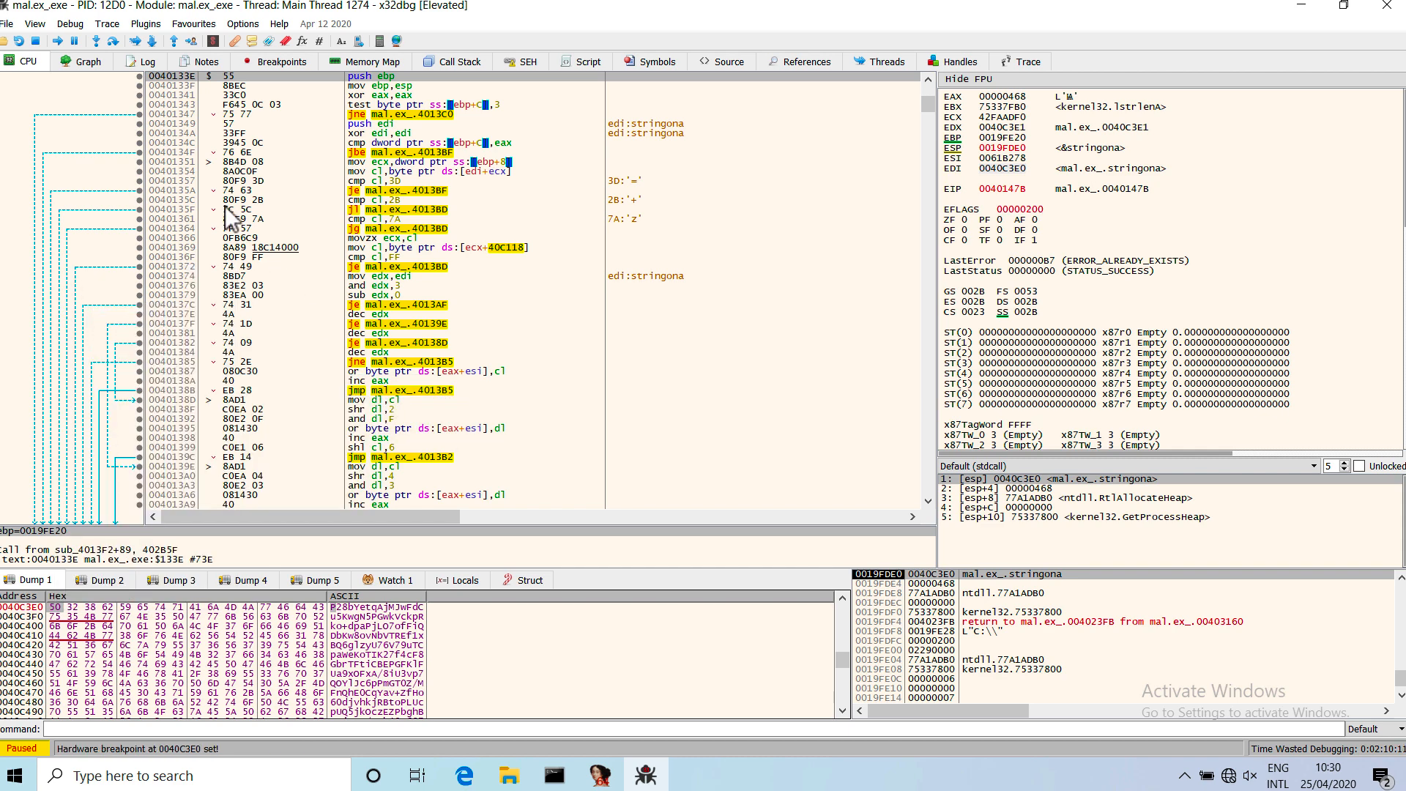
# Run to the hardware breakpoint on stringona and step over the character comparisons to the table lookup at 00401369.
pyautogui.click(59, 44)
pyautogui.moveTo(380, 187)
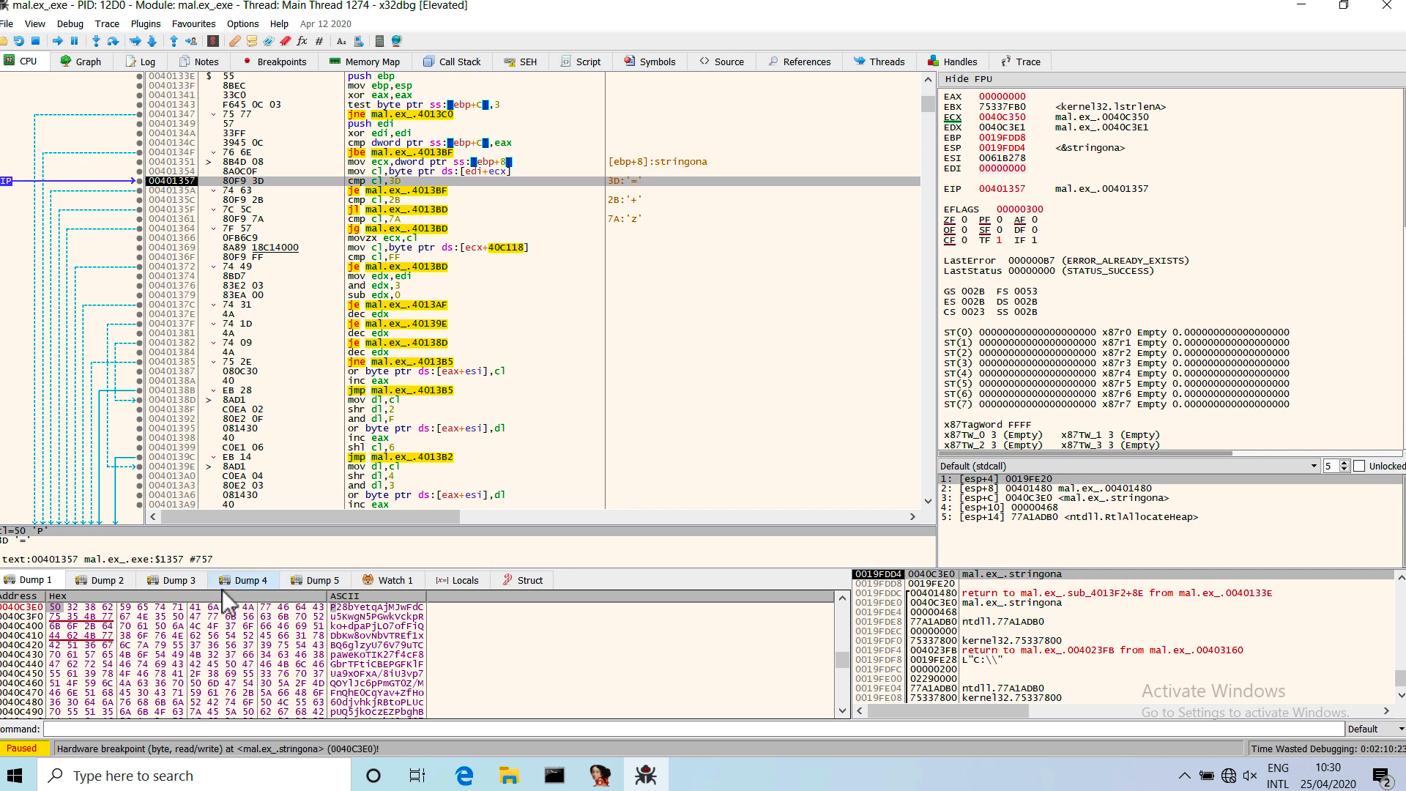
pyautogui.moveTo(56, 612)
pyautogui.click(113, 41)
pyautogui.click(113, 43)
pyautogui.click(112, 42)
pyautogui.click(113, 44)
pyautogui.click(114, 45)
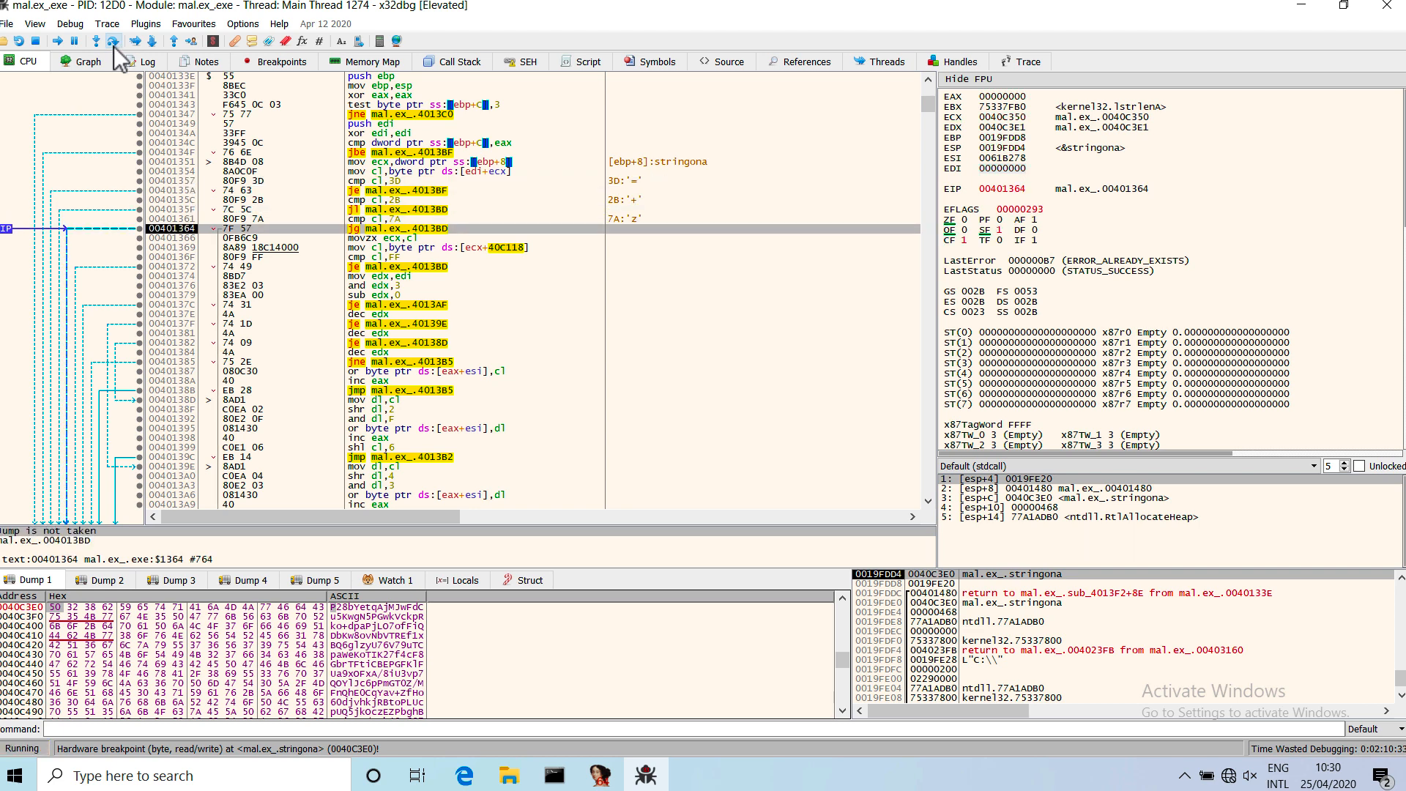
pyautogui.click(112, 46)
pyautogui.click(114, 45)
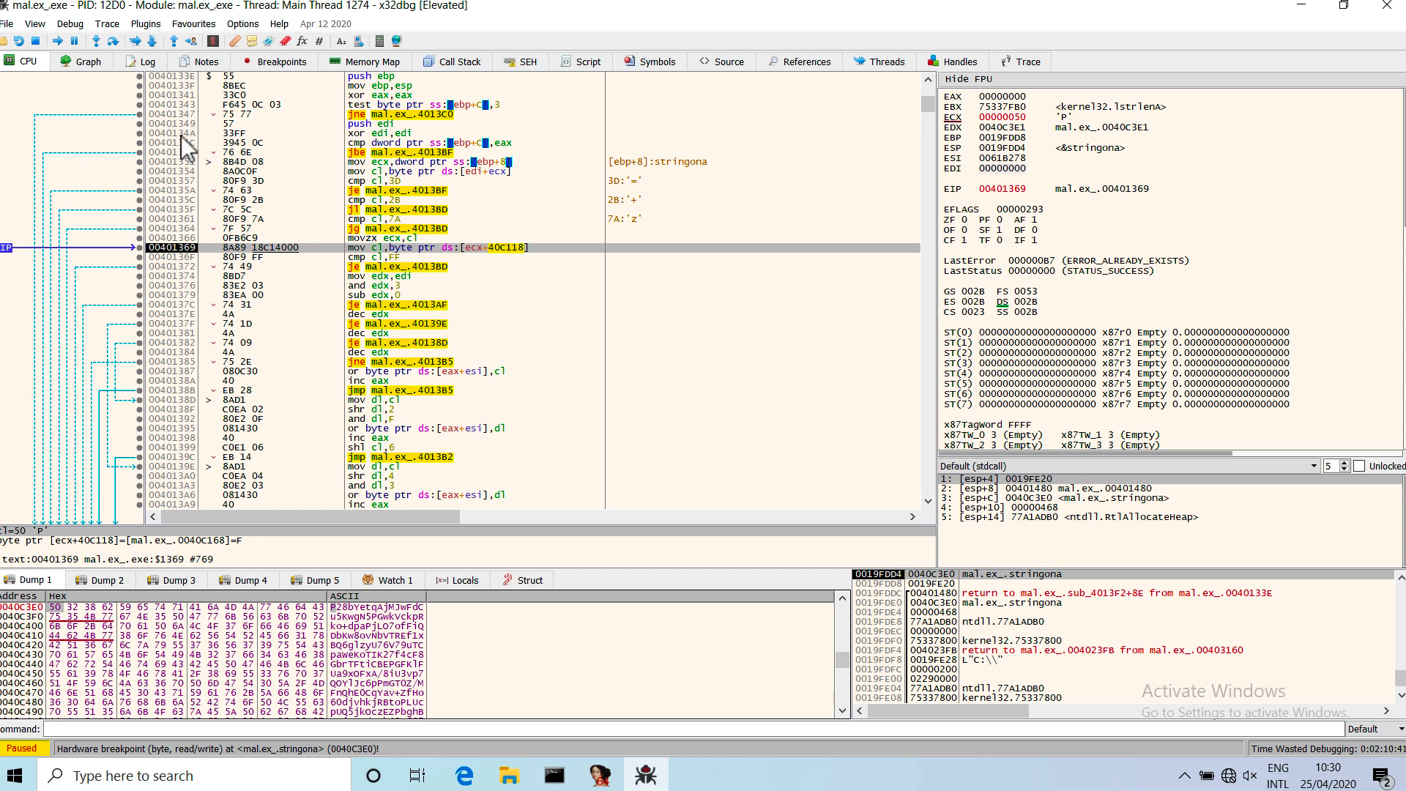
# Step over the table lookup and first-character decoding to the loop jump at 004013B9.
pyautogui.click(111, 43)
pyautogui.click(111, 42)
pyautogui.click(112, 41)
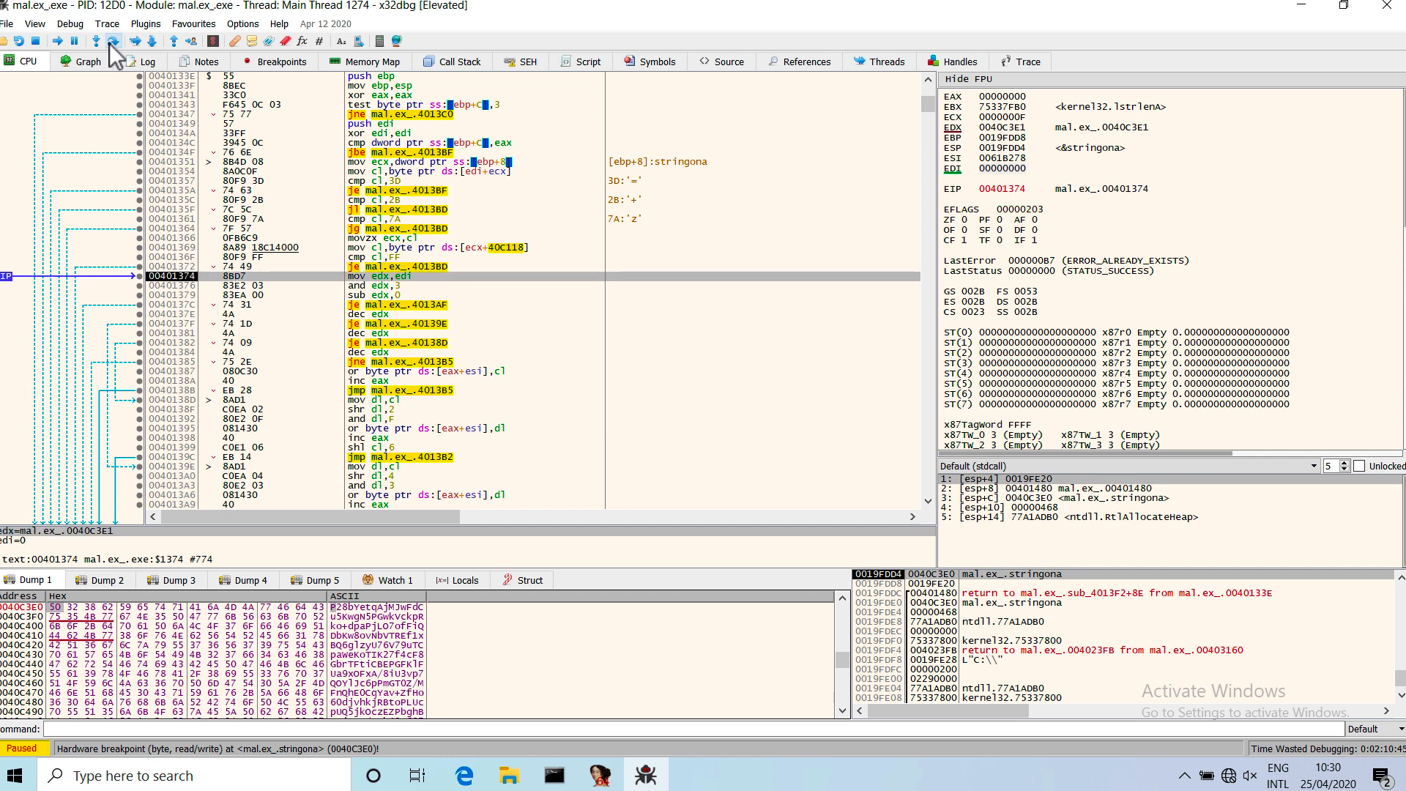
pyautogui.click(111, 42)
pyautogui.click(111, 42)
pyautogui.click(111, 42)
pyautogui.click(110, 43)
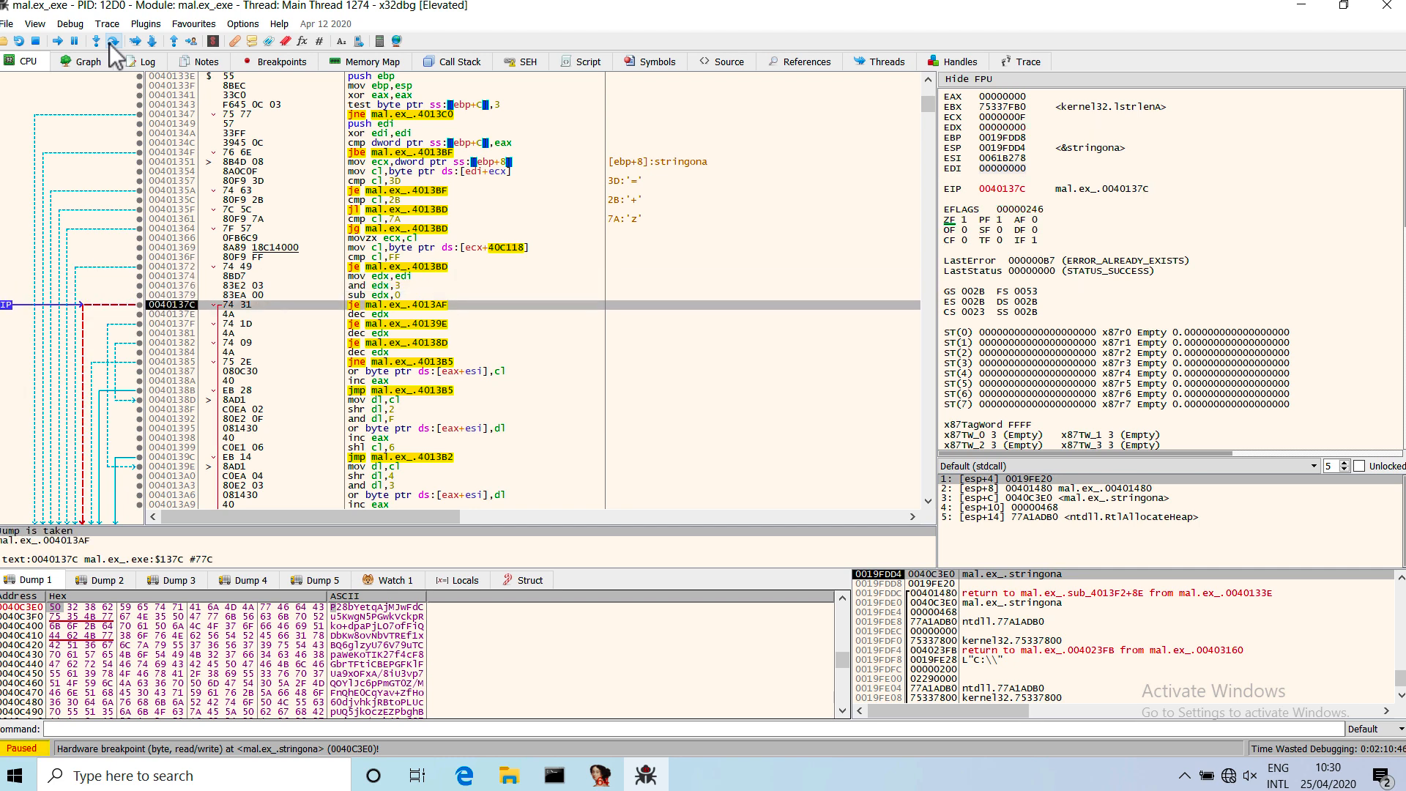
pyautogui.click(111, 42)
pyautogui.click(111, 42)
pyautogui.click(111, 42)
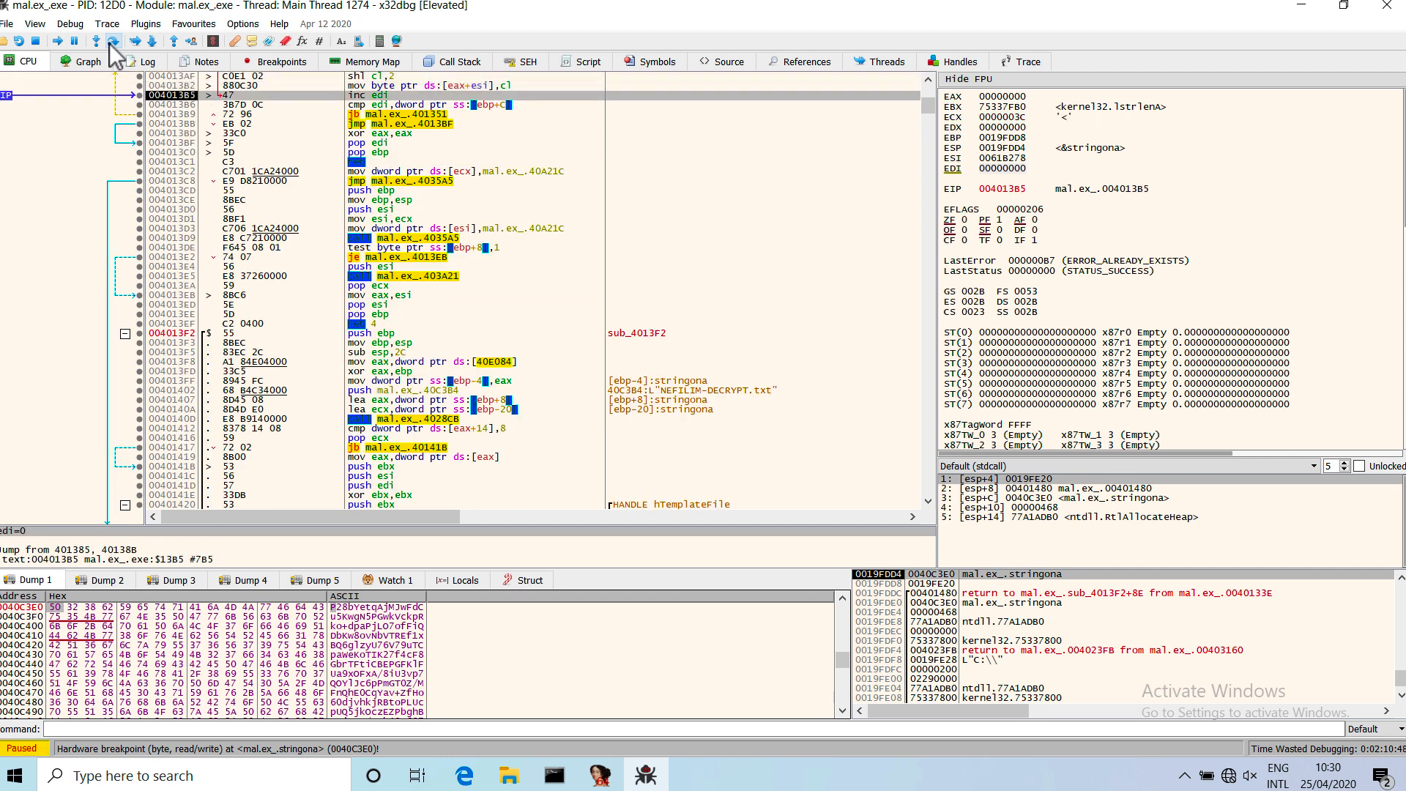
pyautogui.click(111, 41)
pyautogui.click(111, 42)
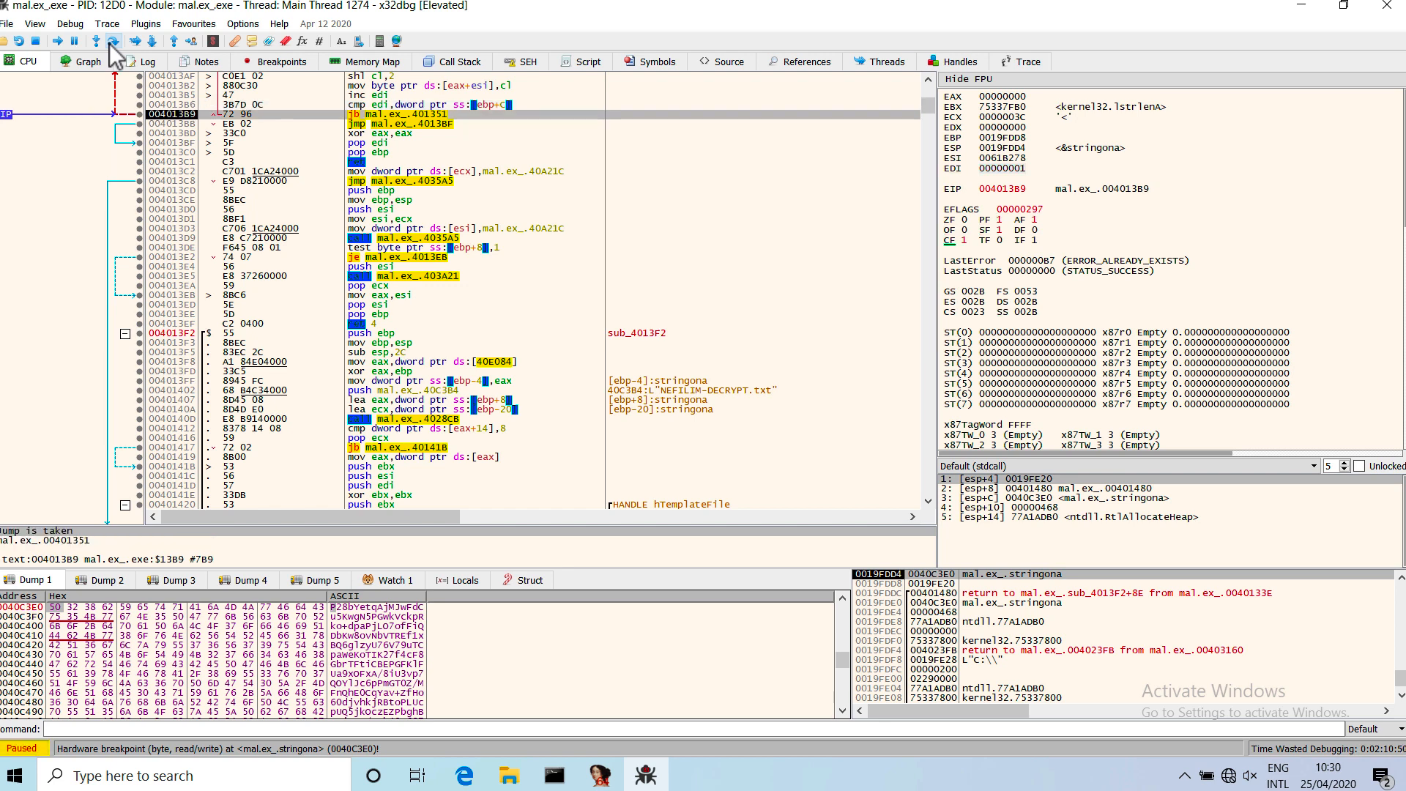
# Step over the second loop pass through the character checks and table lookup, stopping at 0040137E.
pyautogui.click(110, 43)
pyautogui.click(109, 42)
pyautogui.click(110, 42)
pyautogui.click(110, 42)
pyautogui.click(111, 42)
pyautogui.click(110, 42)
pyautogui.click(110, 42)
pyautogui.click(110, 43)
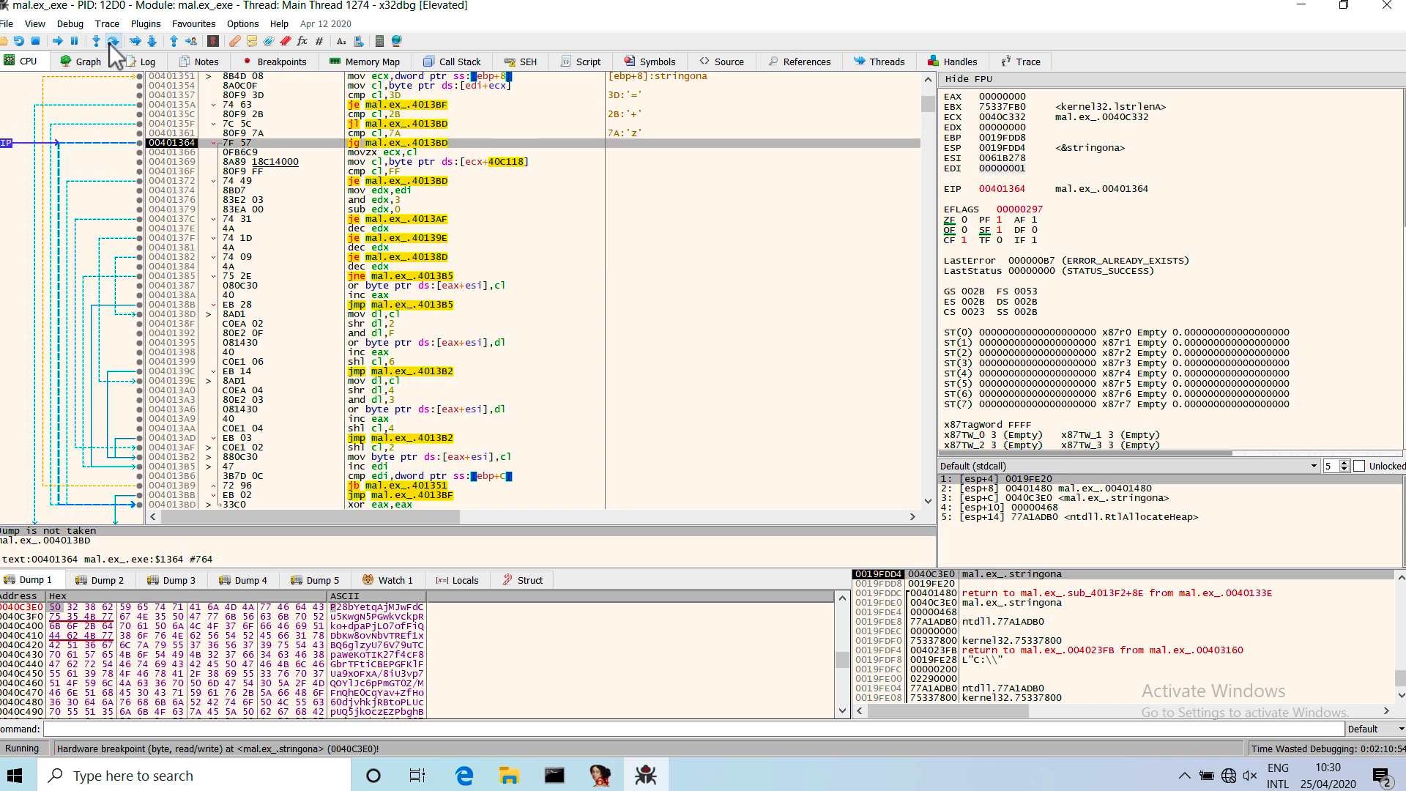
pyautogui.click(110, 42)
pyautogui.click(110, 41)
pyautogui.click(110, 41)
pyautogui.click(110, 42)
pyautogui.click(109, 42)
pyautogui.click(110, 42)
pyautogui.click(110, 41)
pyautogui.click(110, 42)
pyautogui.click(110, 42)
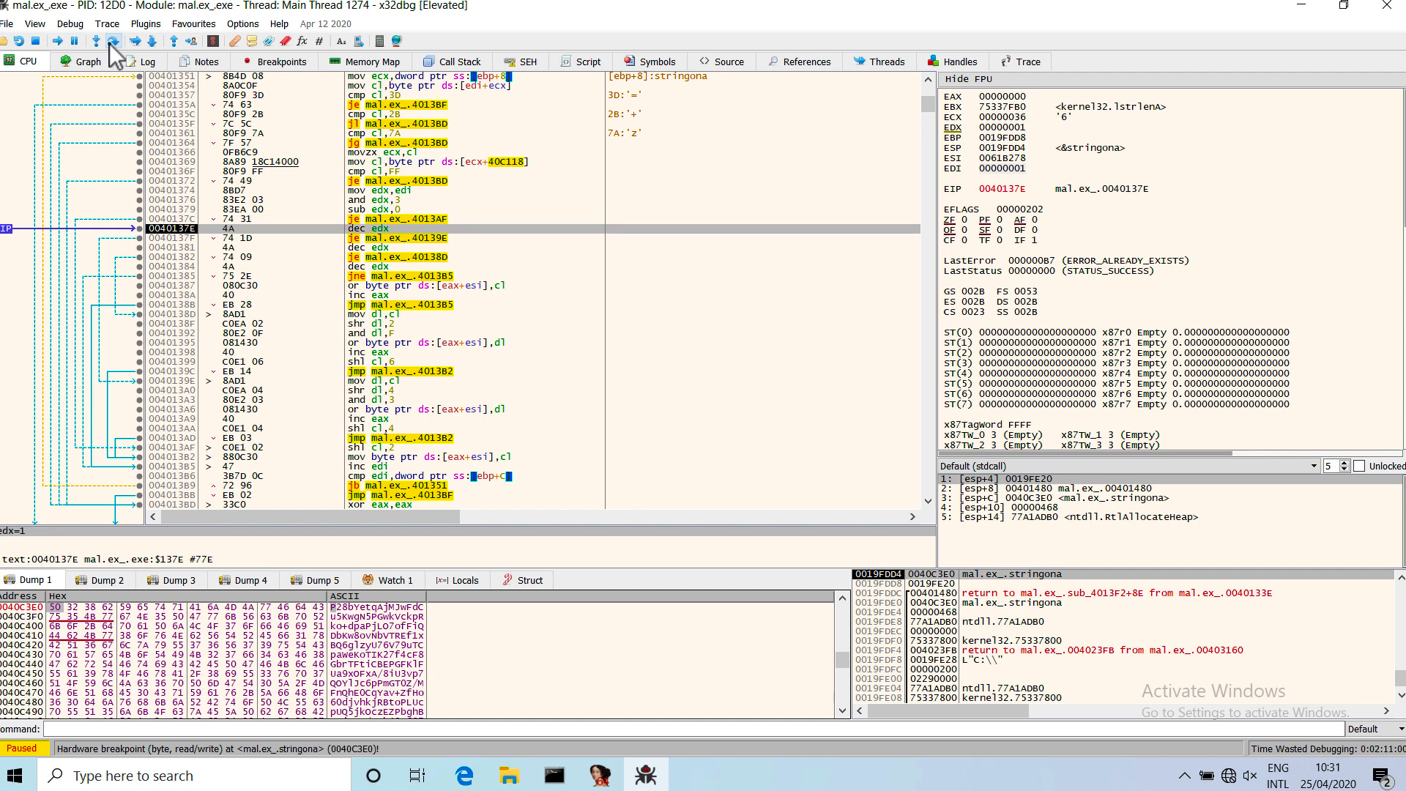
# Step over the branch to 0040139E and its shift and mask instructions, stopping at the OR instruction at 004013A6.
pyautogui.click(112, 41)
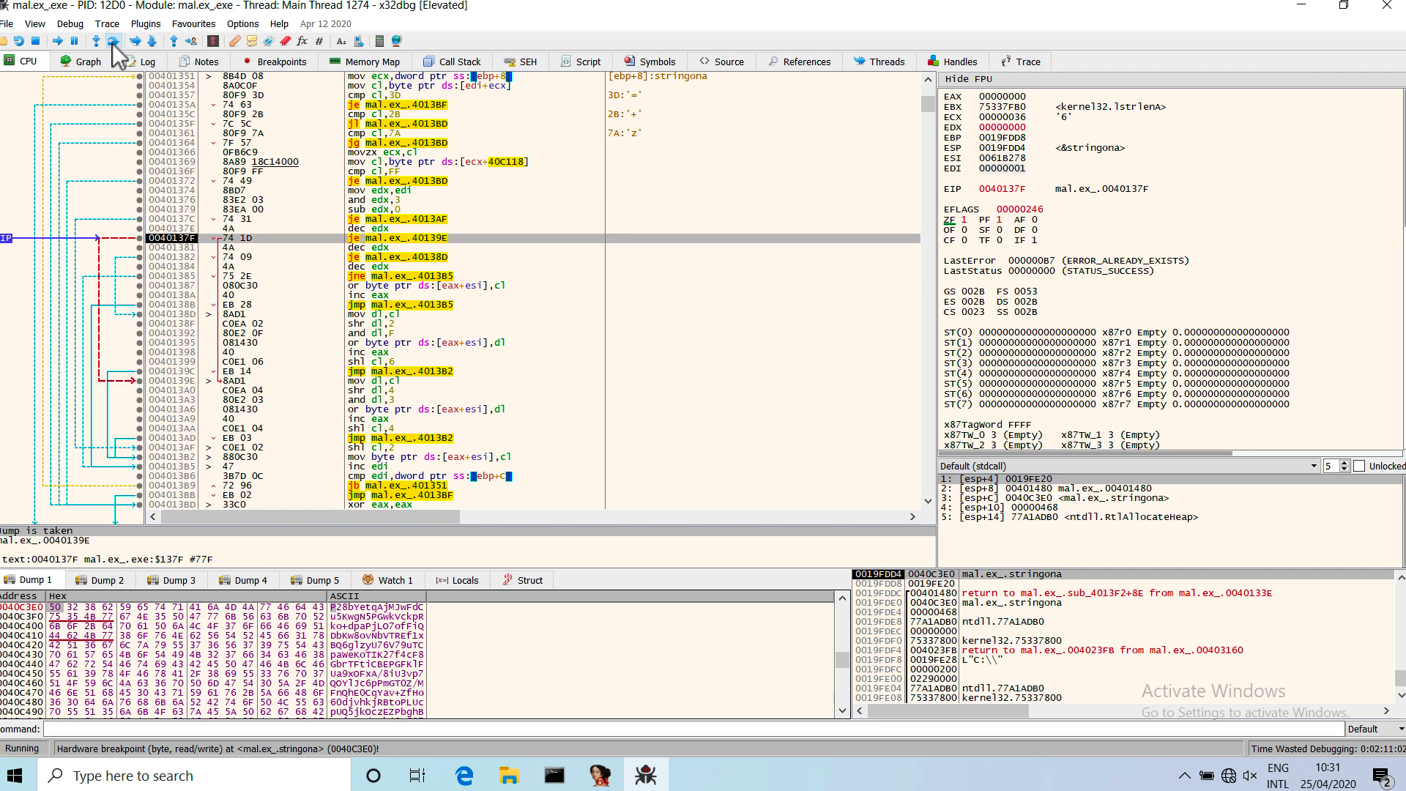
pyautogui.click(112, 41)
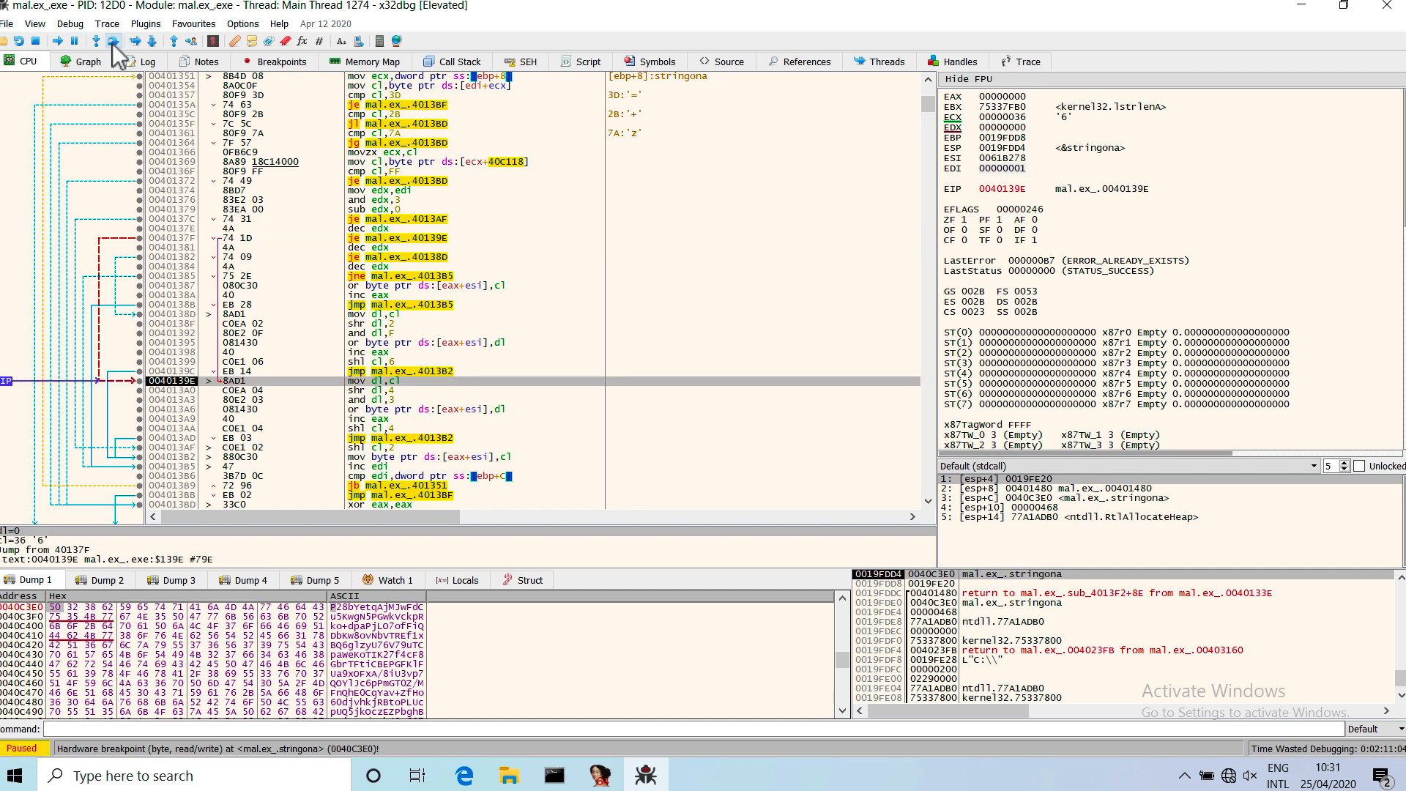
pyautogui.click(113, 43)
pyautogui.click(112, 42)
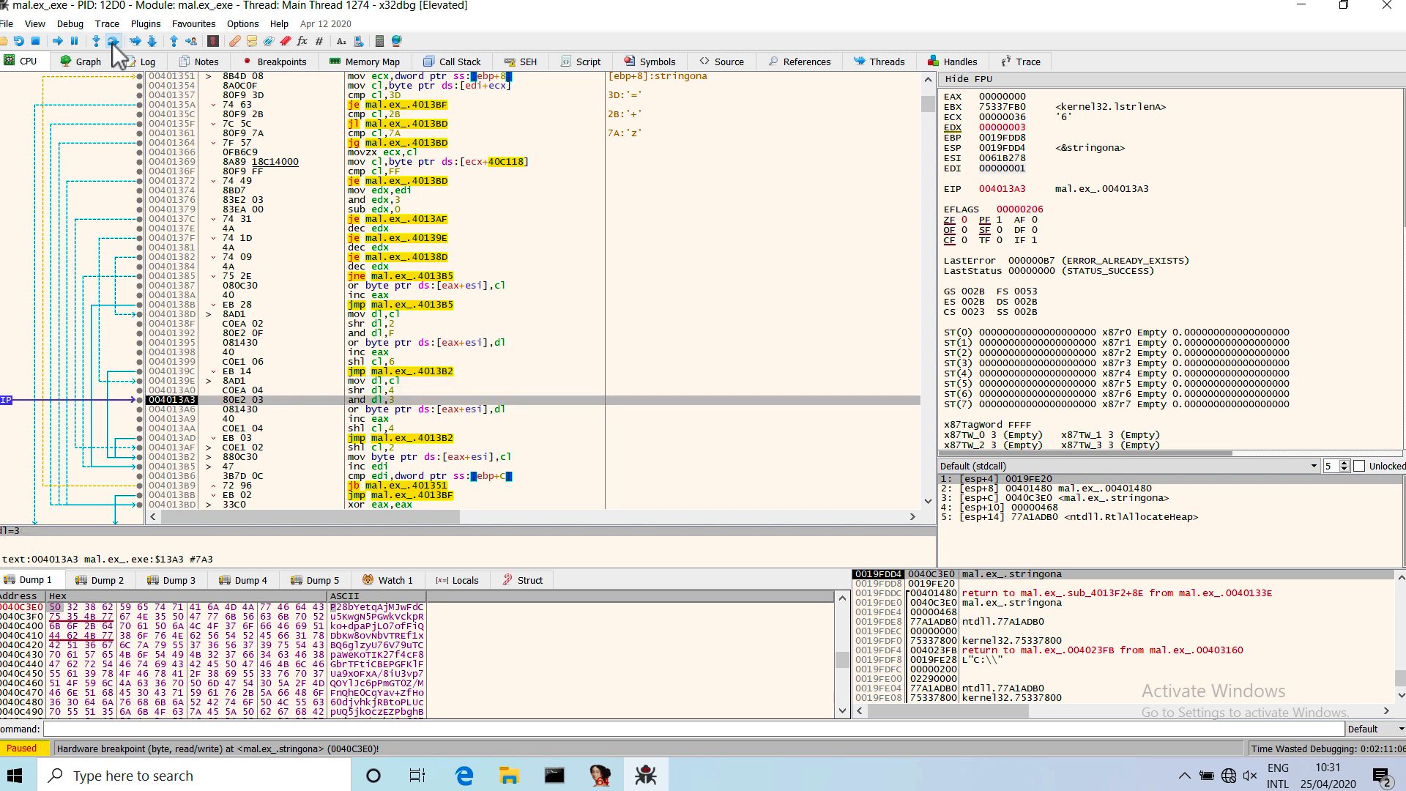
pyautogui.click(113, 43)
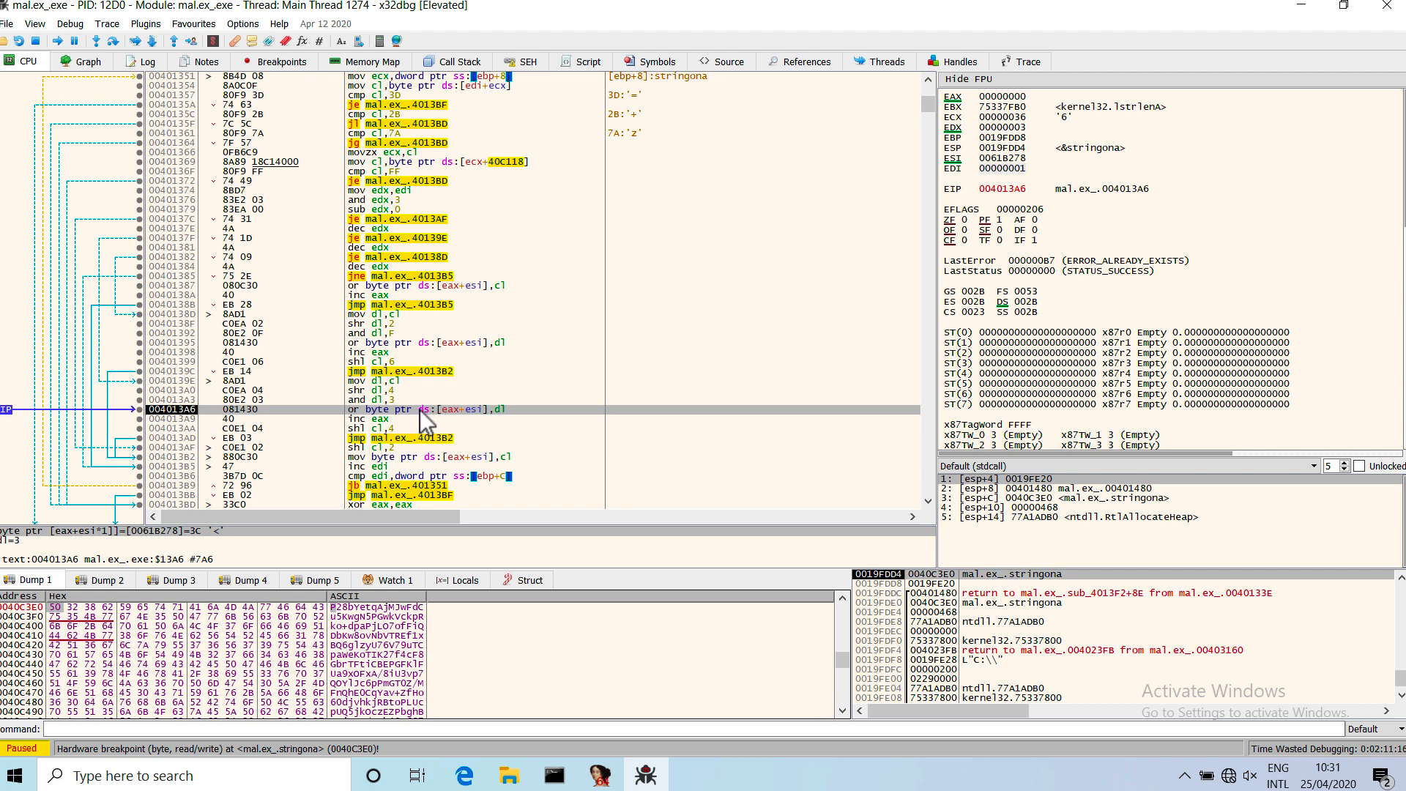
# Follow the OR instruction's destination address 0061B278 in the dump to view the decoding output buffer.
pyautogui.rightClick(194, 533)
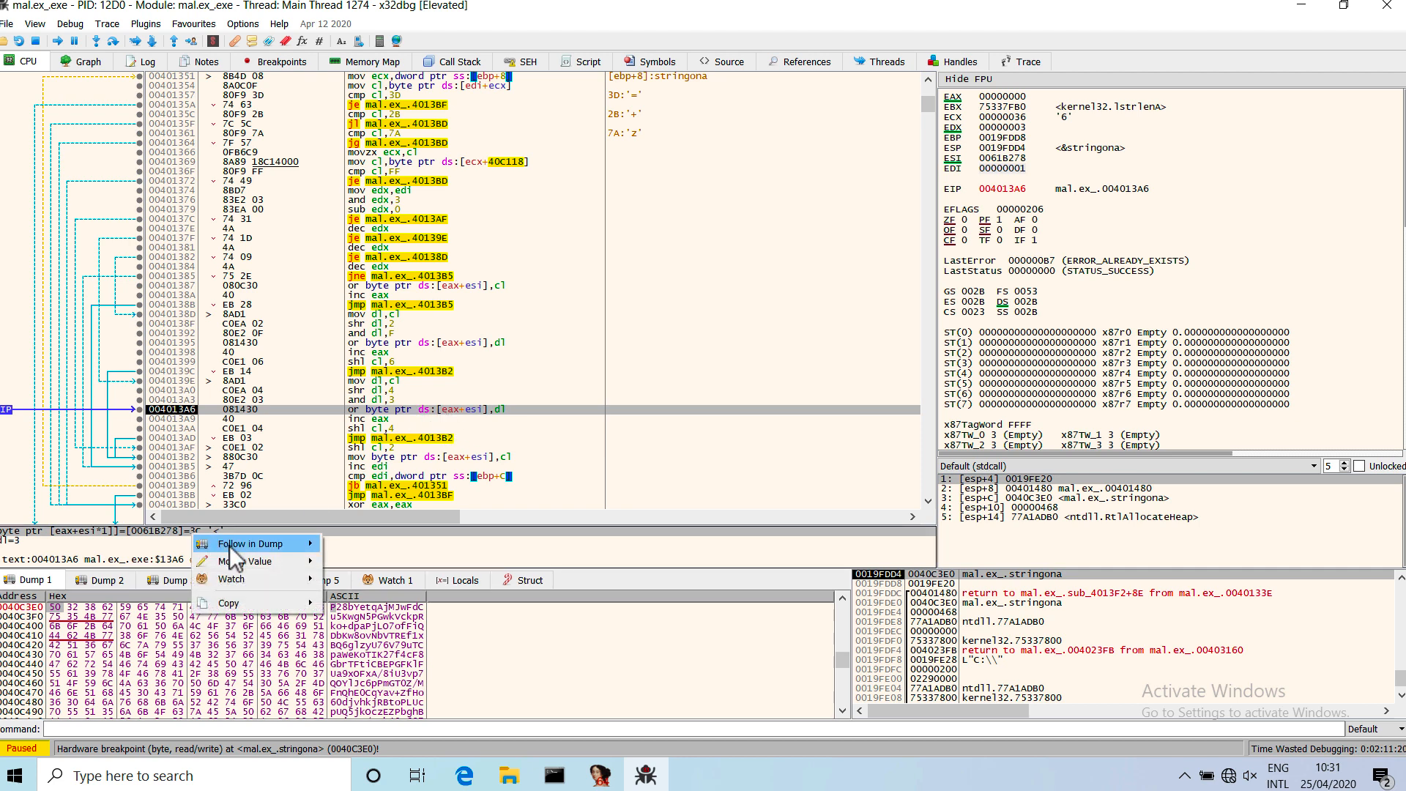
pyautogui.moveTo(230, 546)
pyautogui.click(368, 564)
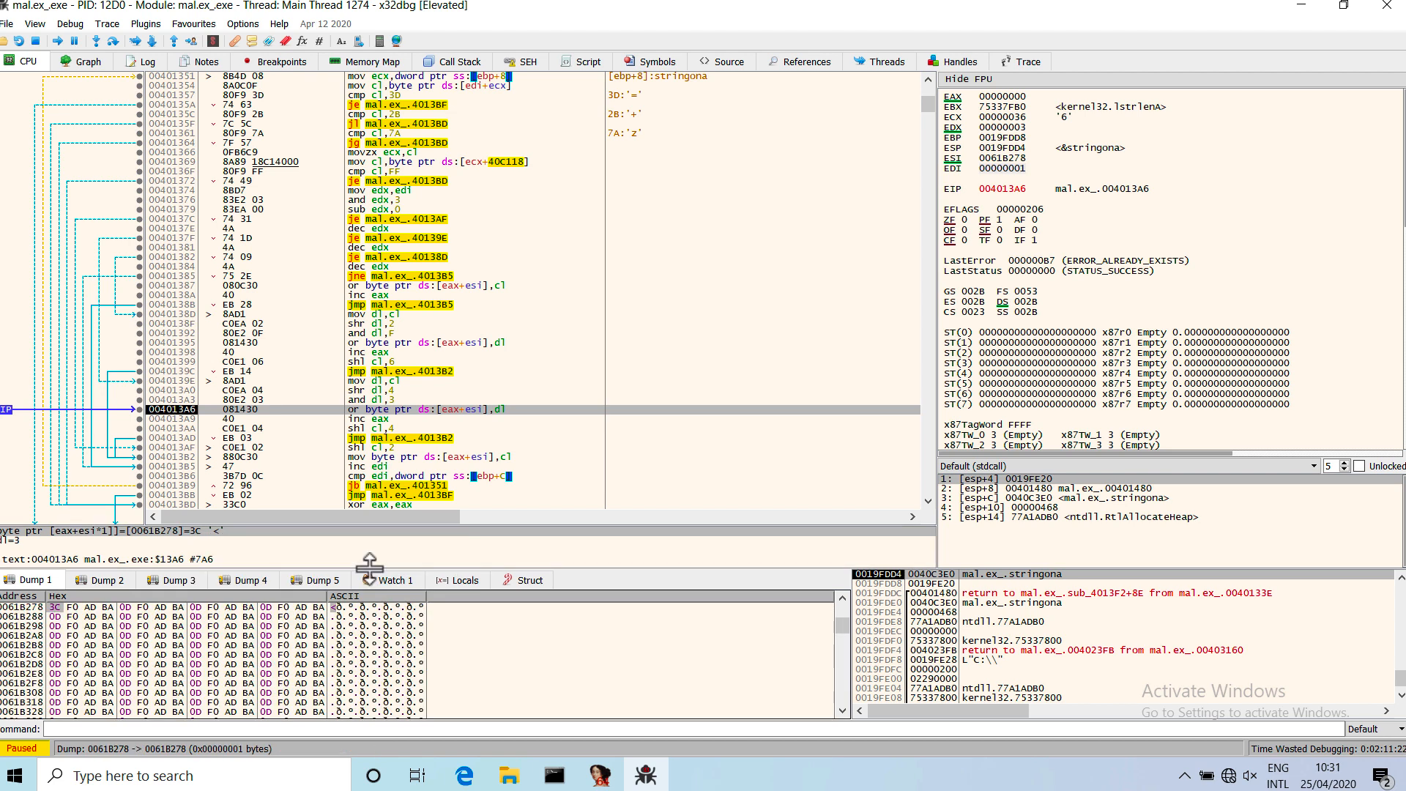
pyautogui.moveTo(76, 654)
# Disable the hardware access breakpoint on stringona and return to the disassembly.
pyautogui.click(298, 63)
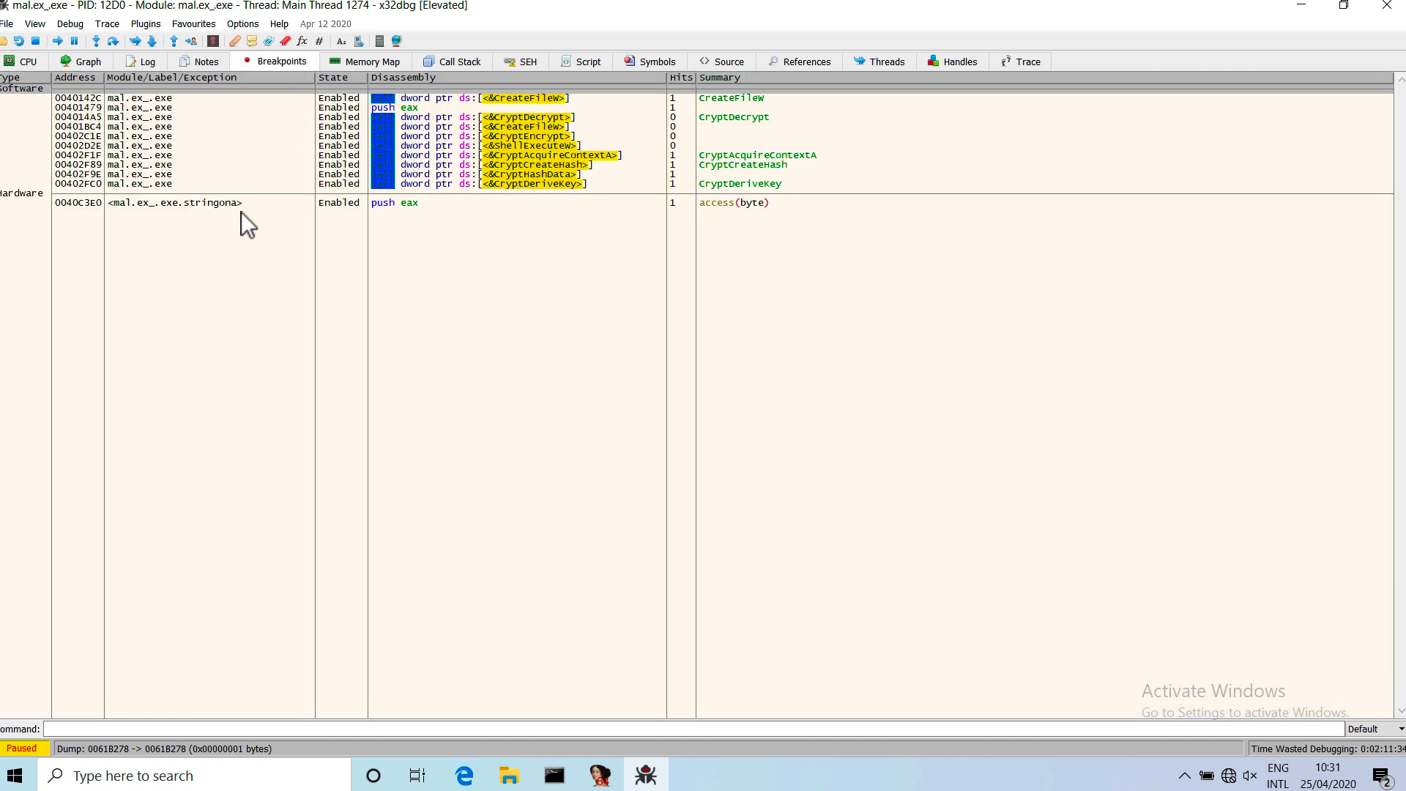
pyautogui.click(217, 205)
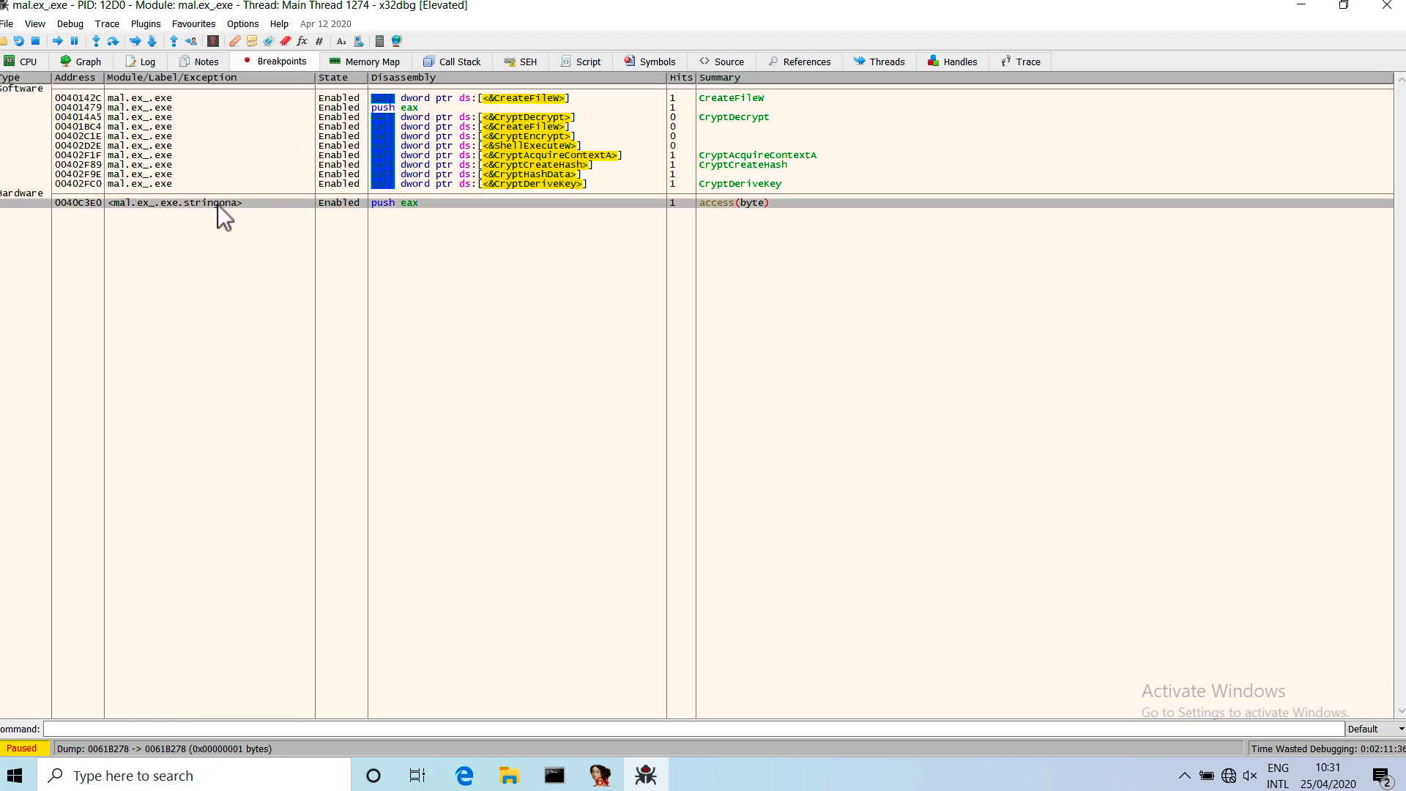
pyautogui.press('space')
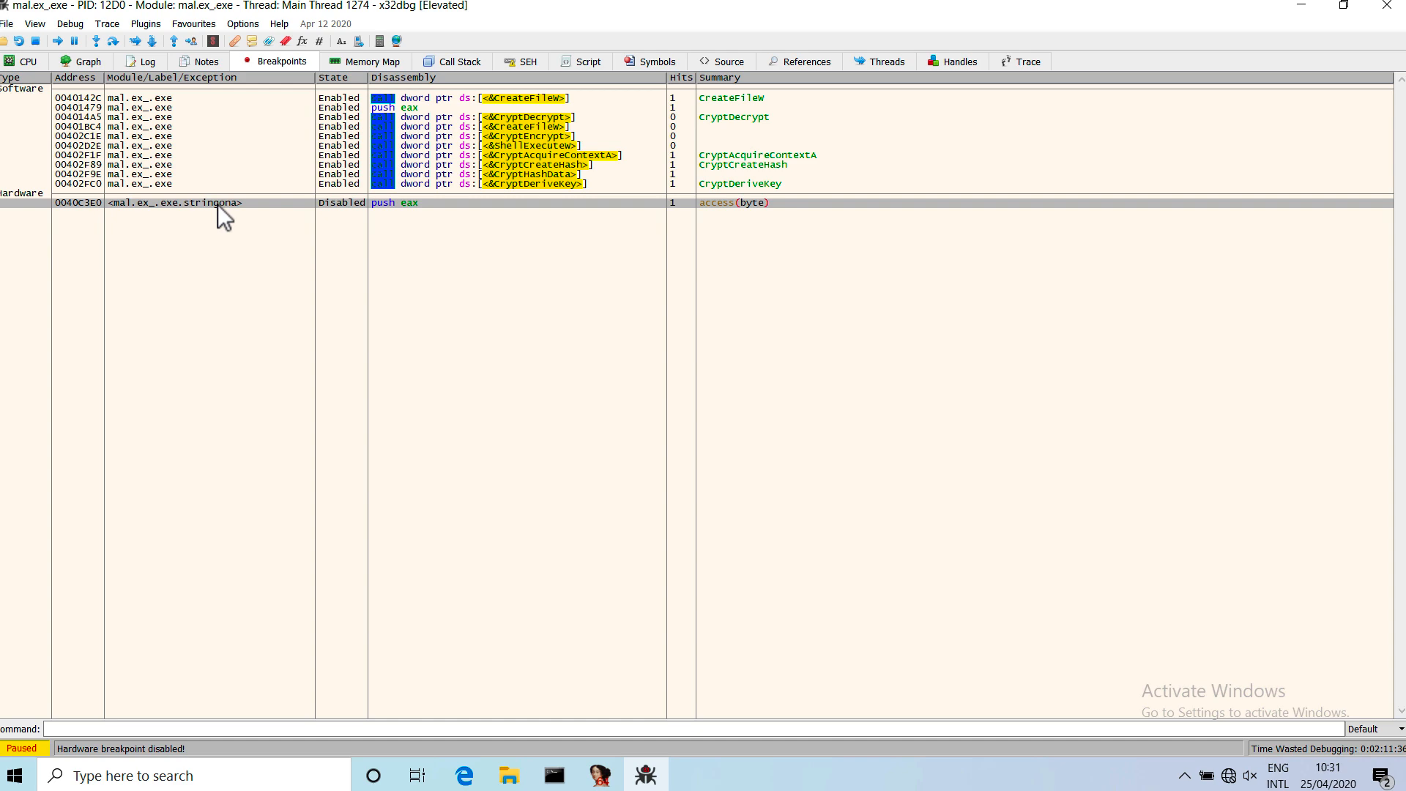
pyautogui.click(30, 63)
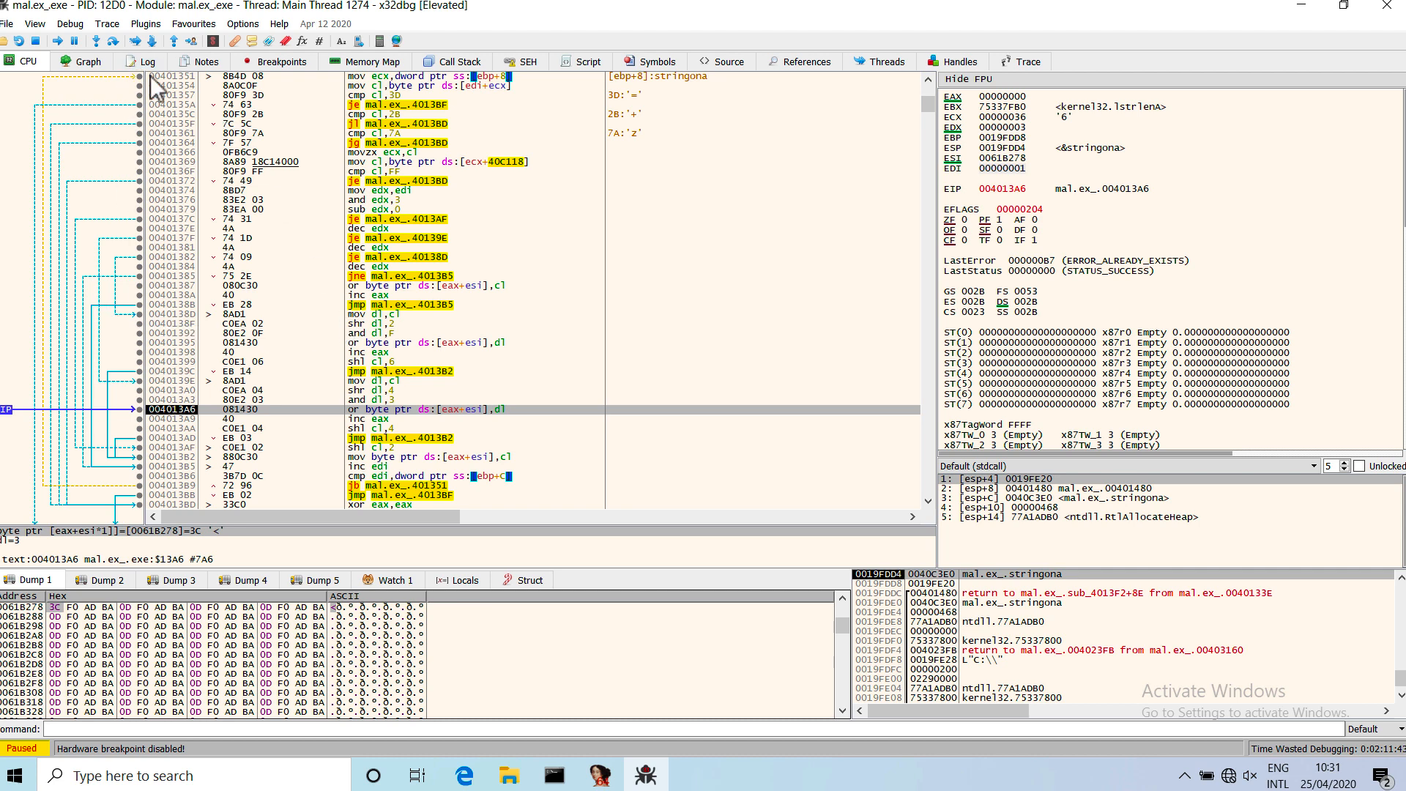
# Execute the decoding function until its return and inspect the decoded bytes at 0061B278 in the dump.
pyautogui.click(75, 25)
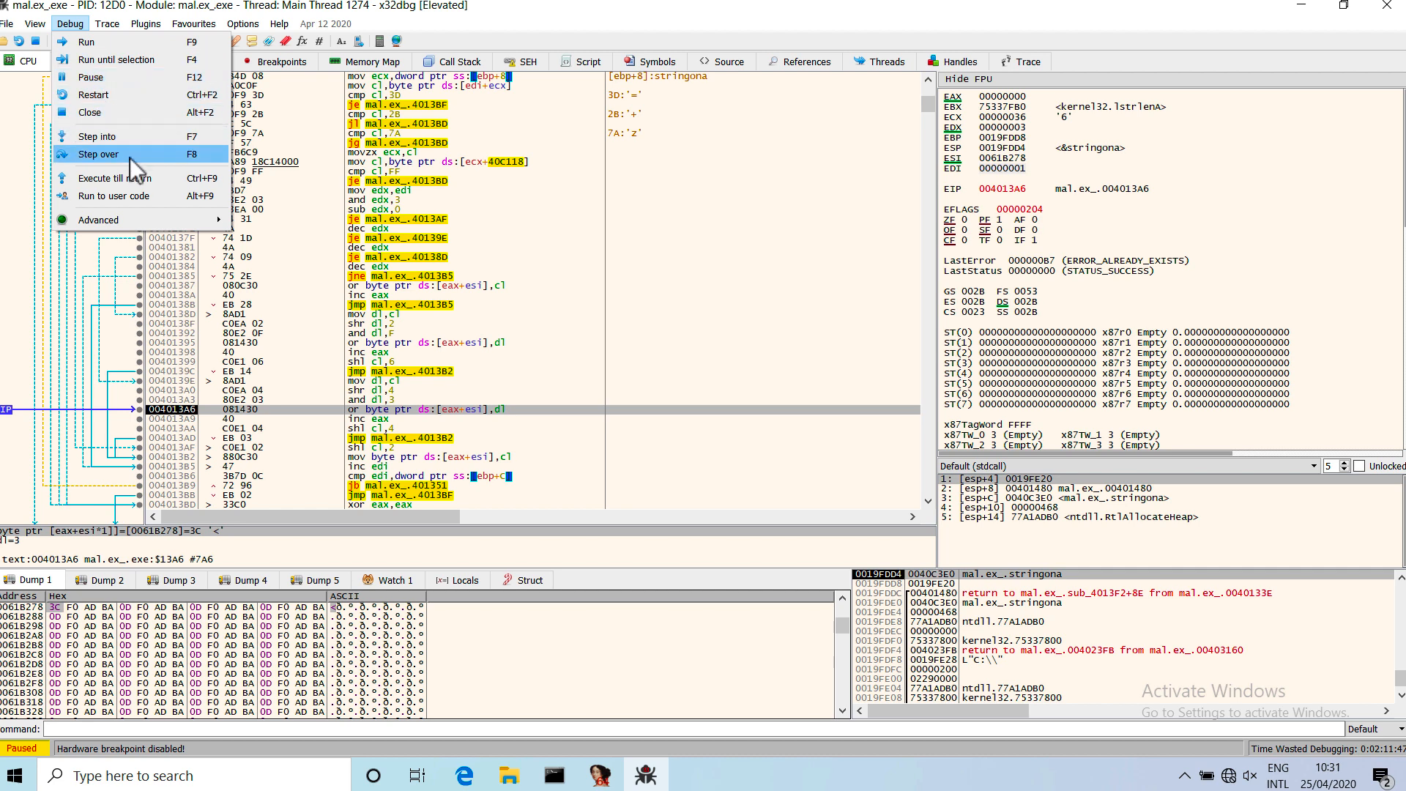
pyautogui.click(163, 181)
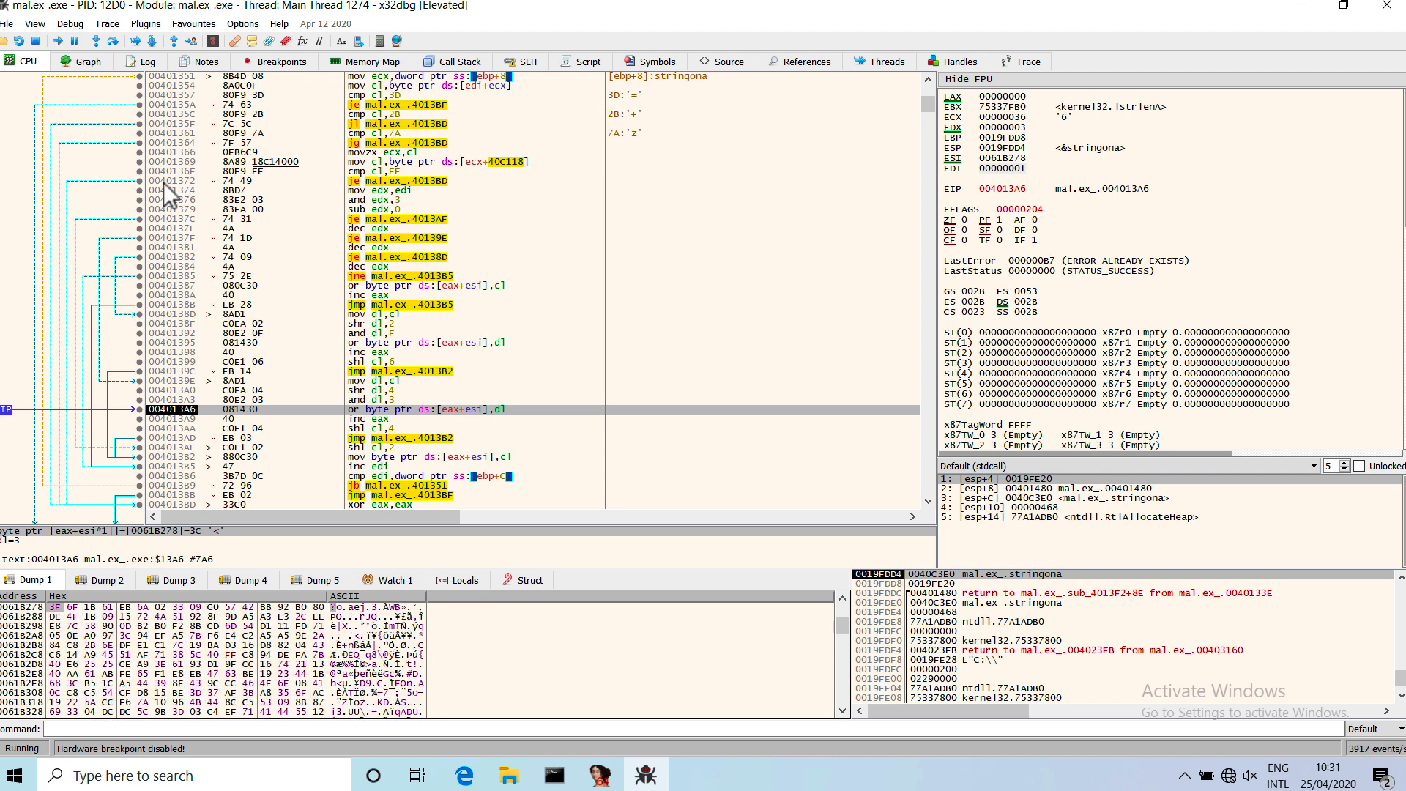
pyautogui.moveTo(61, 609)
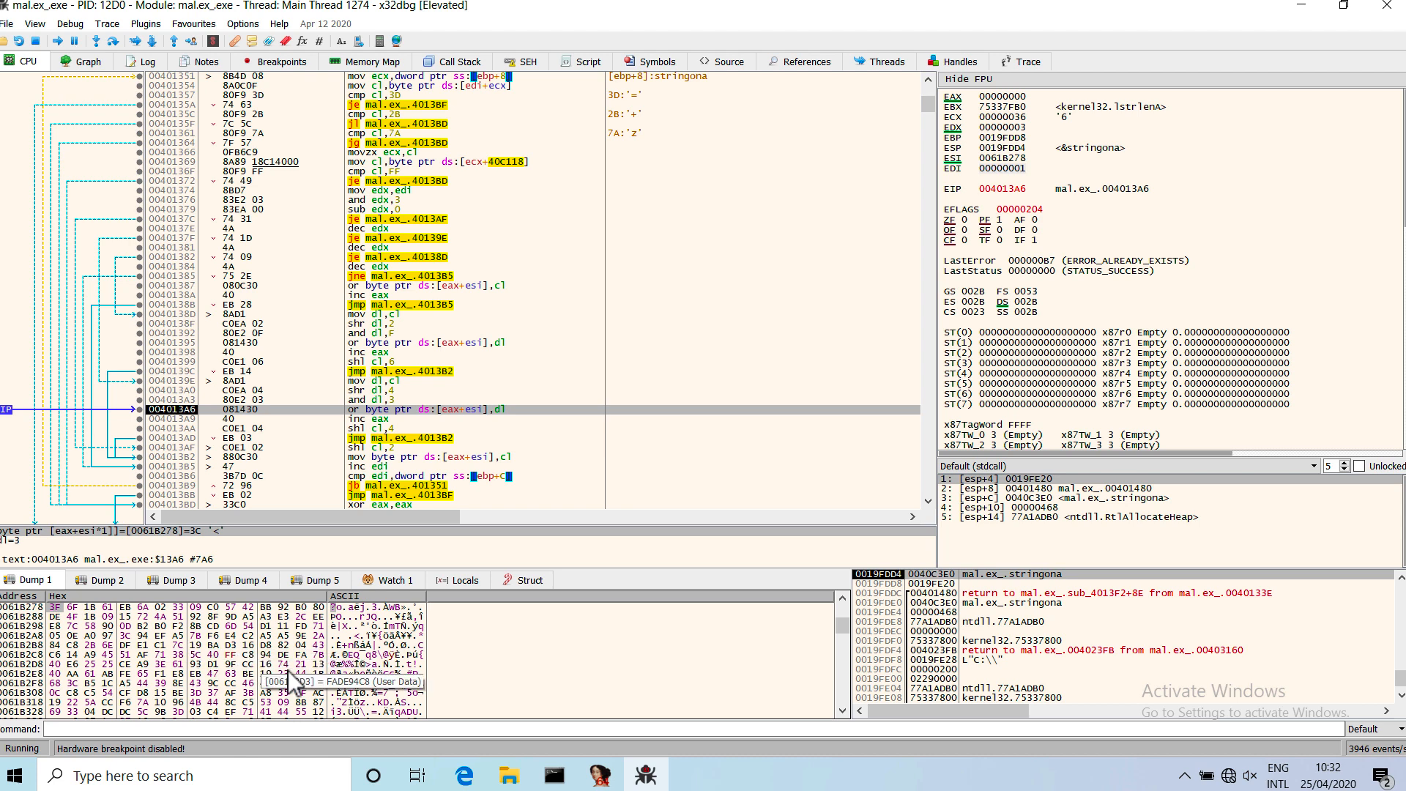
pyautogui.moveTo(242, 663)
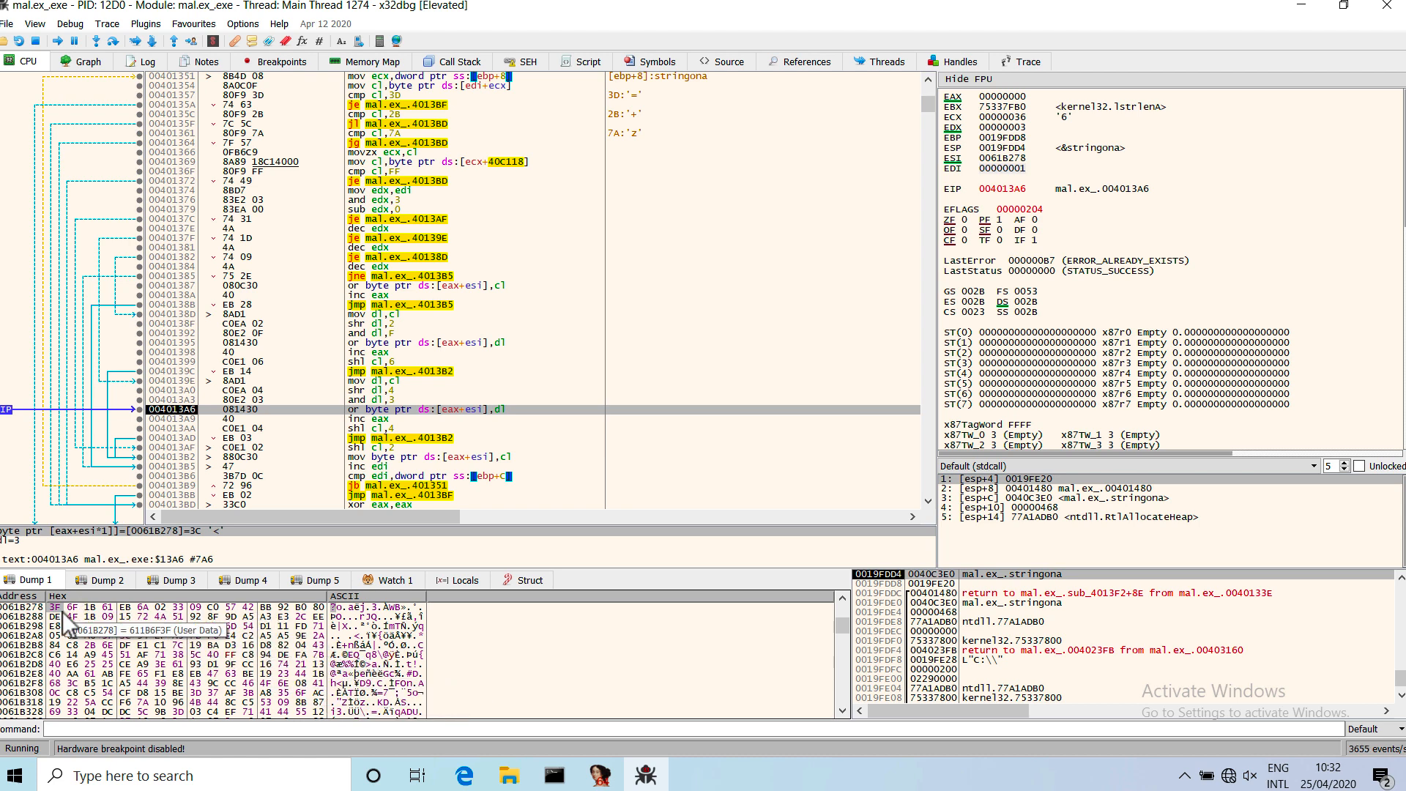
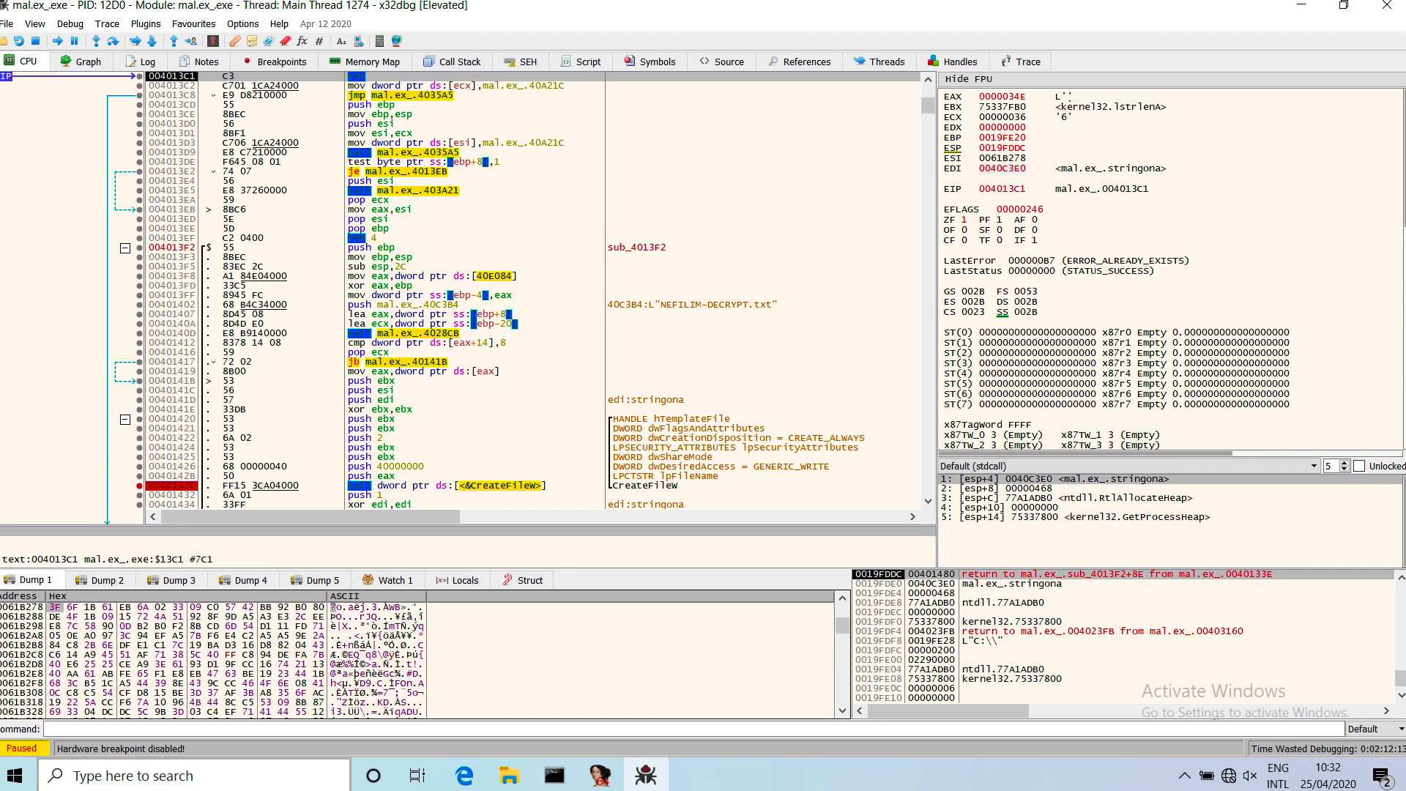
# Step over the decoding function's return to 00401480 and follow the stringona address 0040C3E0 in the dump.
pyautogui.press('F8')
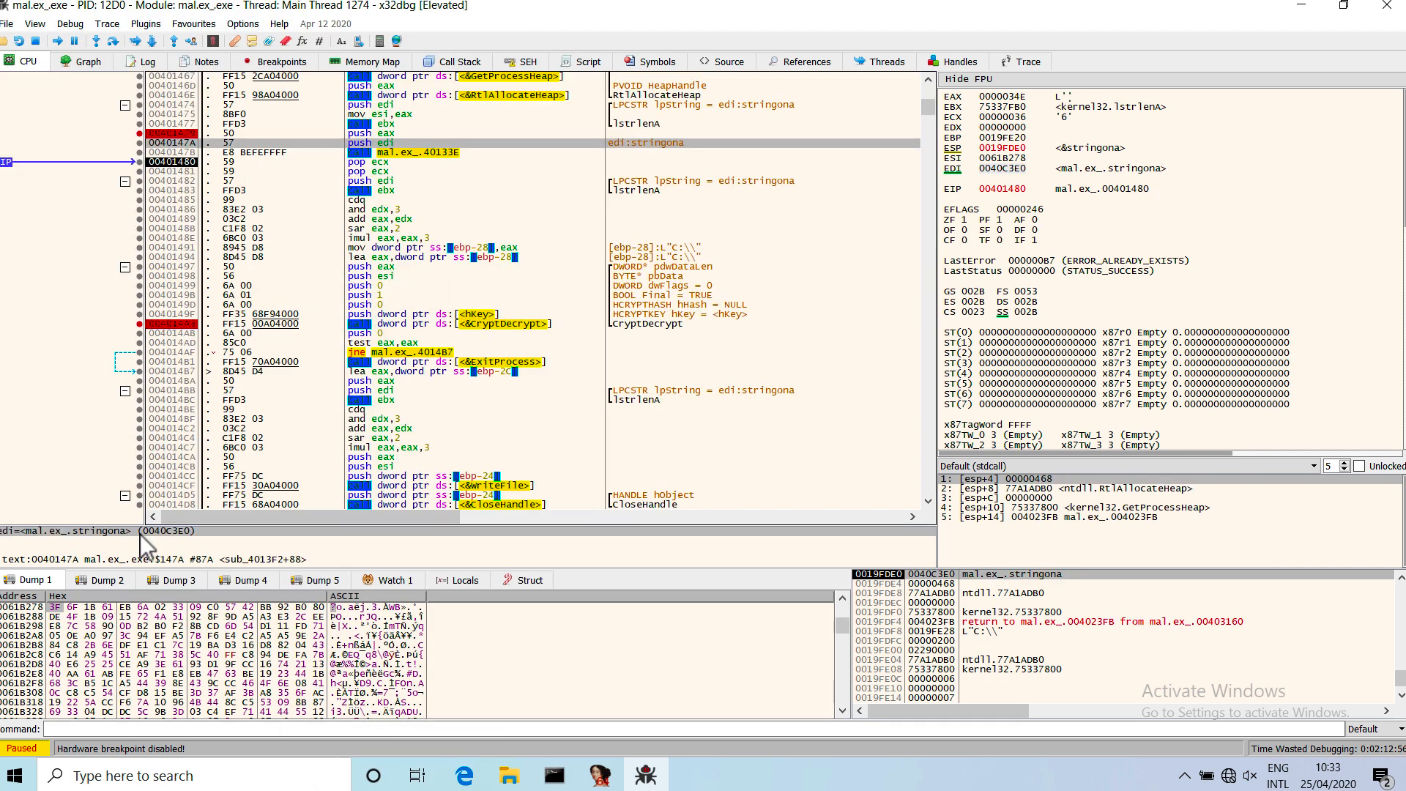
pyautogui.rightClick(140, 533)
pyautogui.click(295, 565)
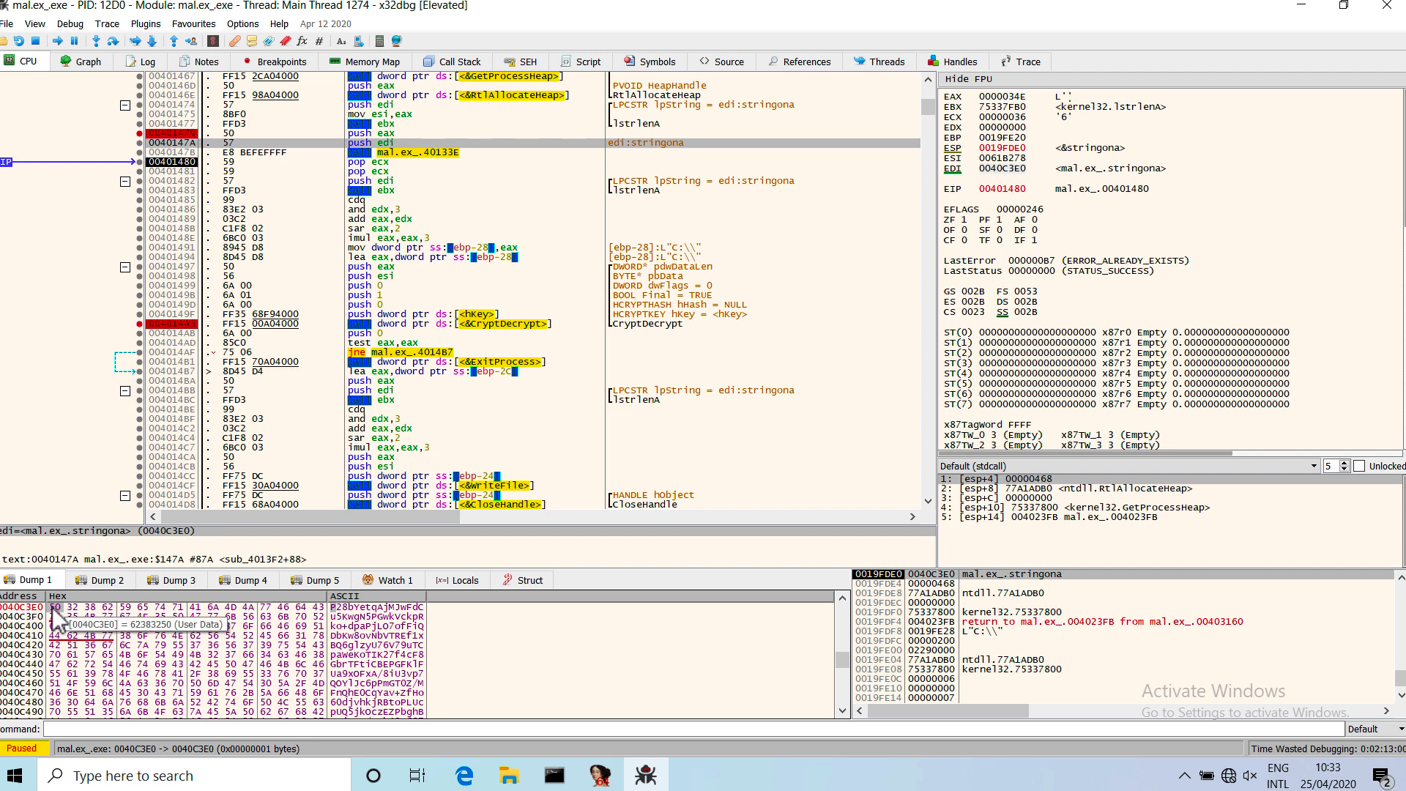
pyautogui.moveTo(55, 607); pyautogui.dragTo(183, 701)
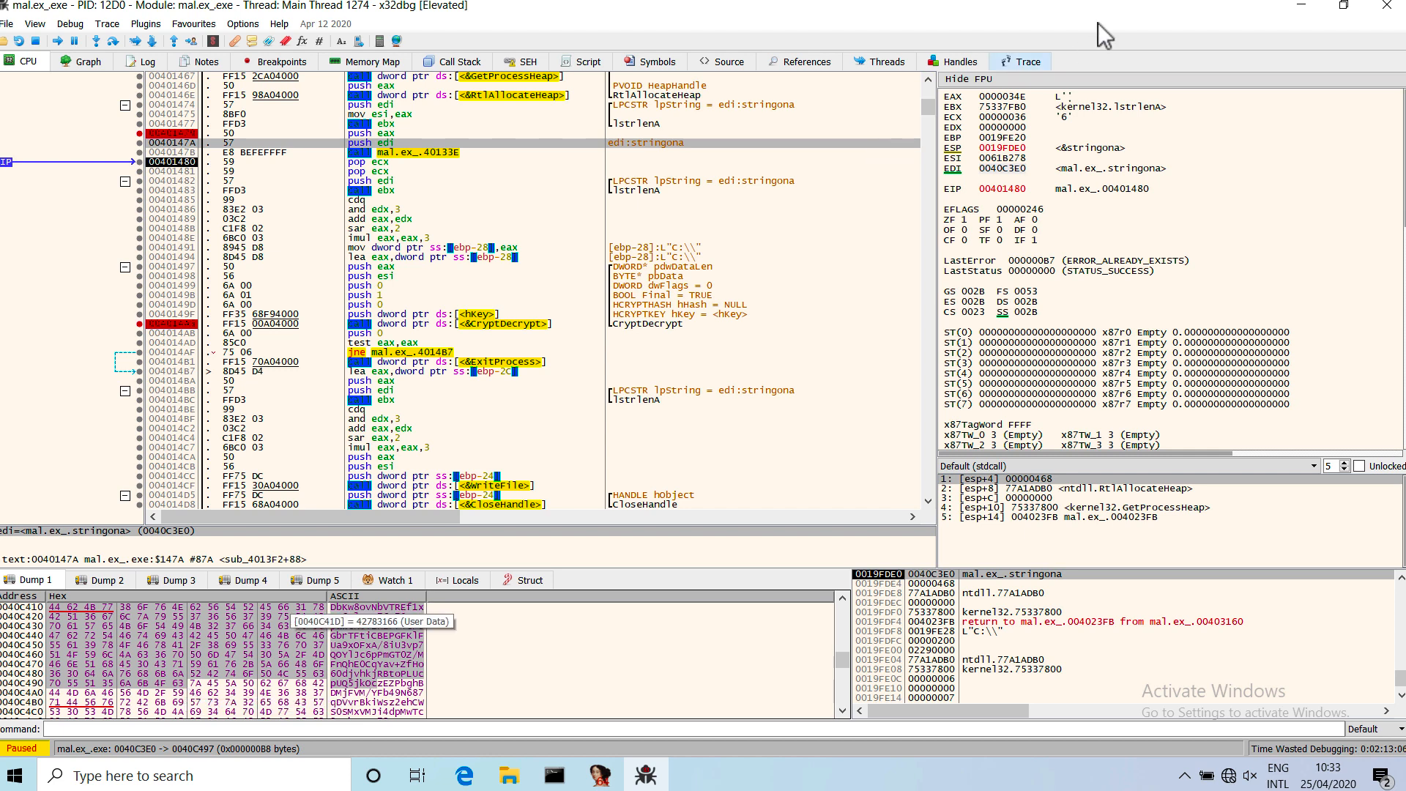
pyautogui.click(86, 636)
pyautogui.scroll(1, 63, 626)
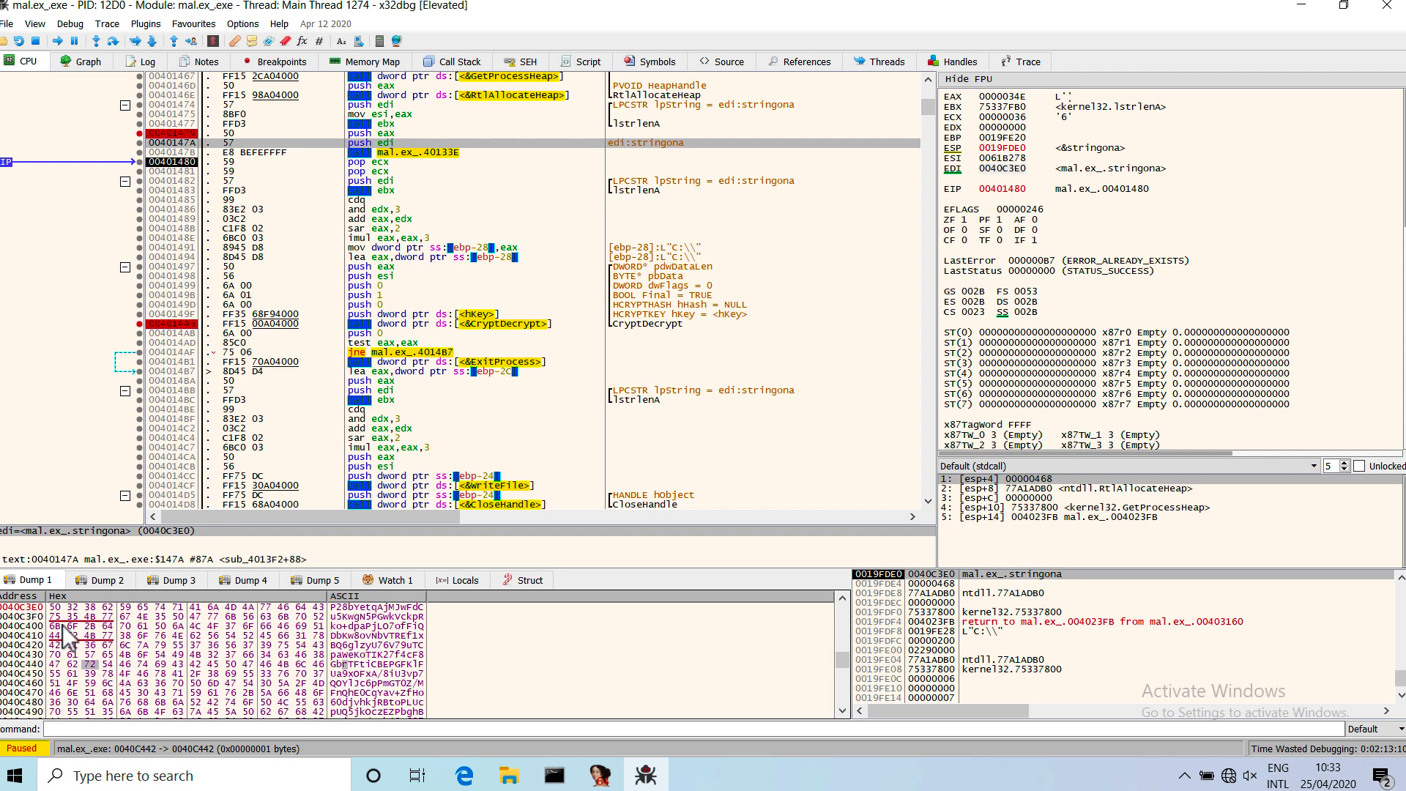
pyautogui.click(54, 608)
pyautogui.doubleClick(54, 610)
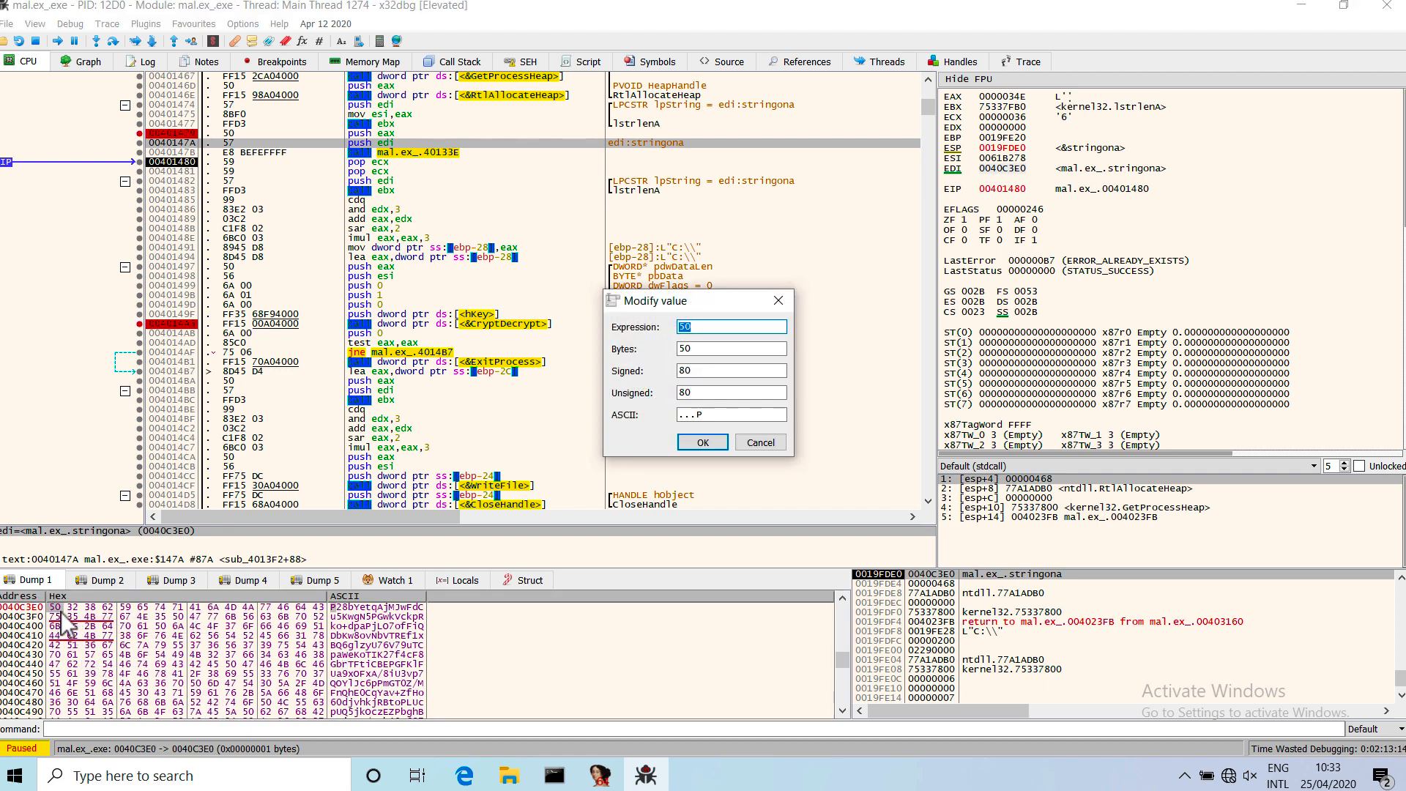
pyautogui.click(140, 685)
pyautogui.press('Return')
# Select the stringona bytes from 0040C3E0 to 0040C72D in the dump and copy them to the clipboard in String format.
pyautogui.moveTo(58, 608); pyautogui.dragTo(278, 711)
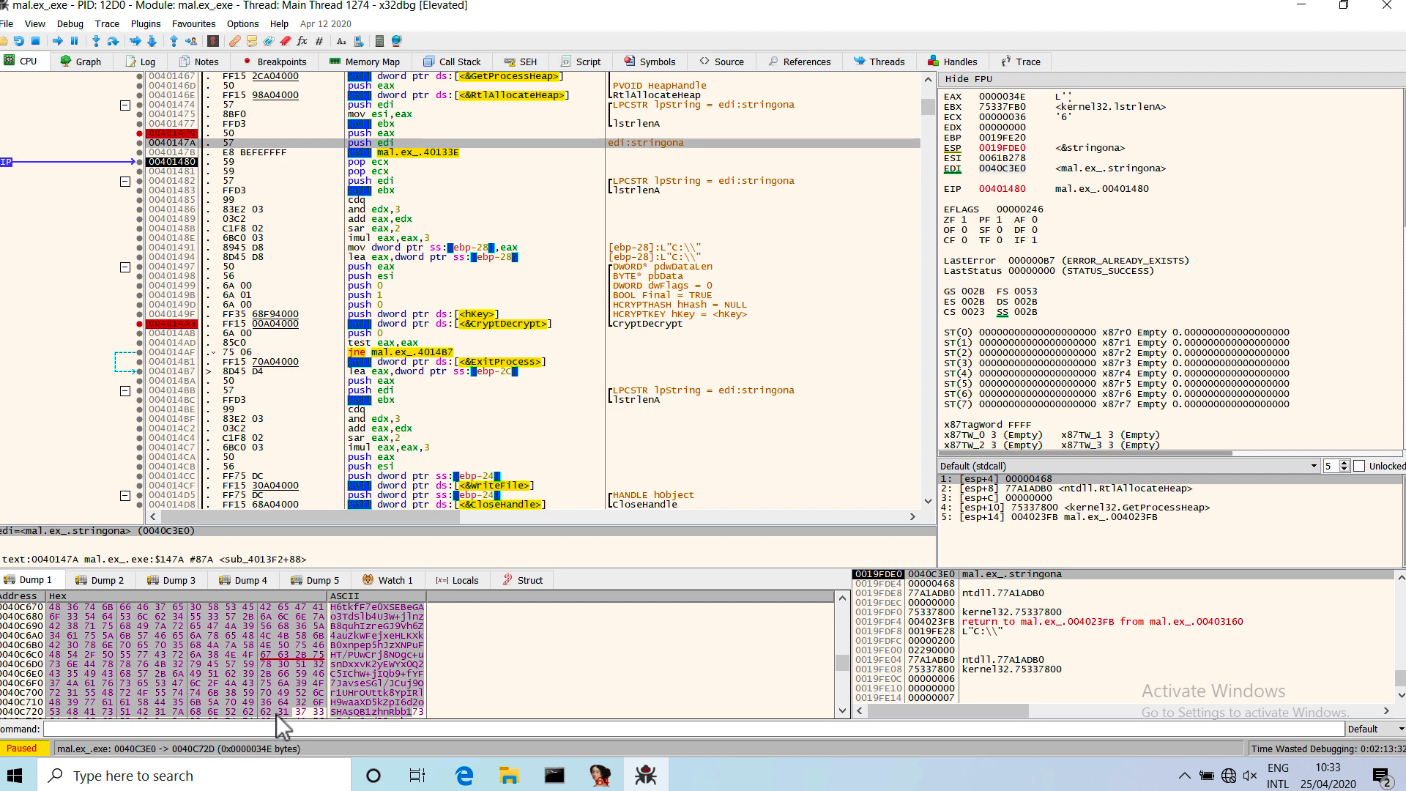
pyautogui.hotkey('ctrl', 'e')
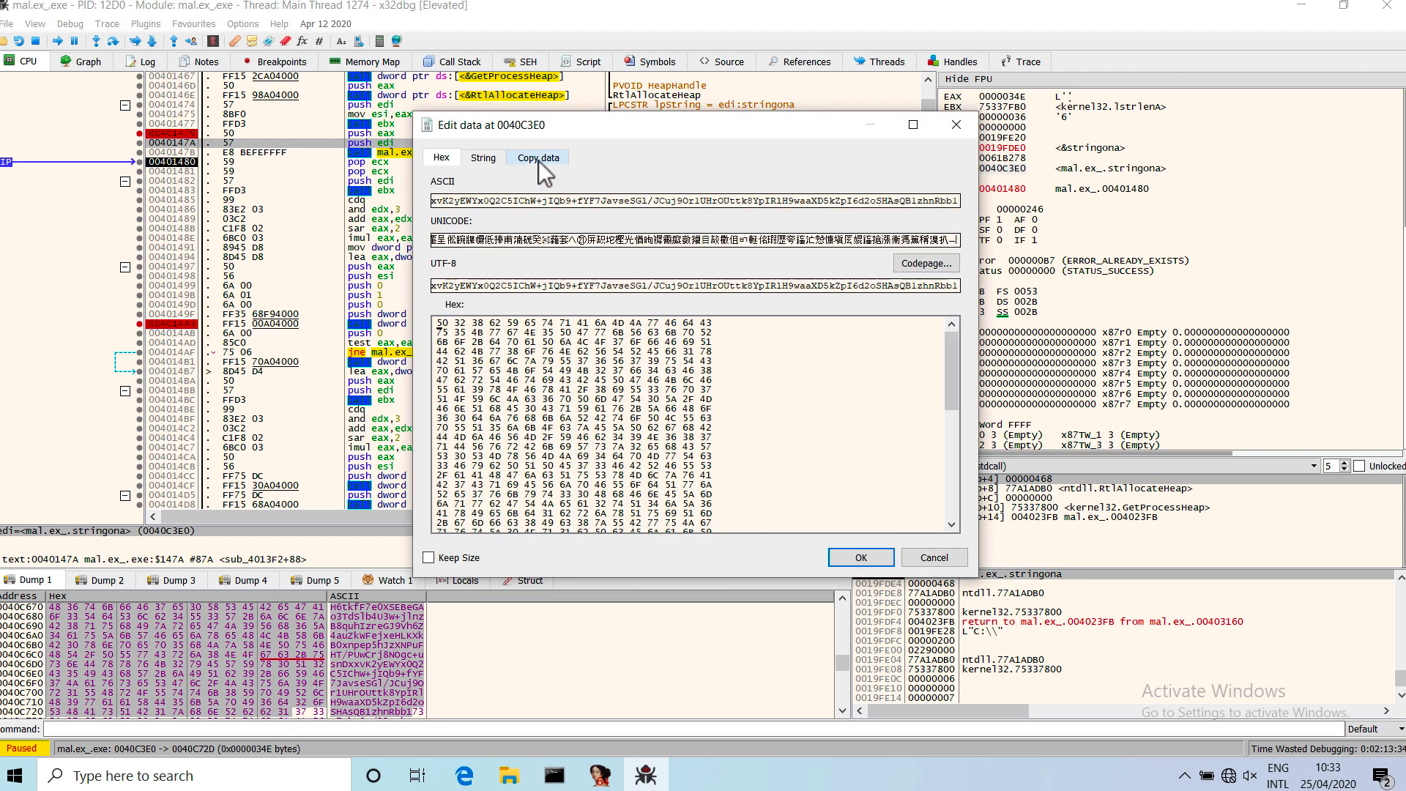
pyautogui.click(538, 159)
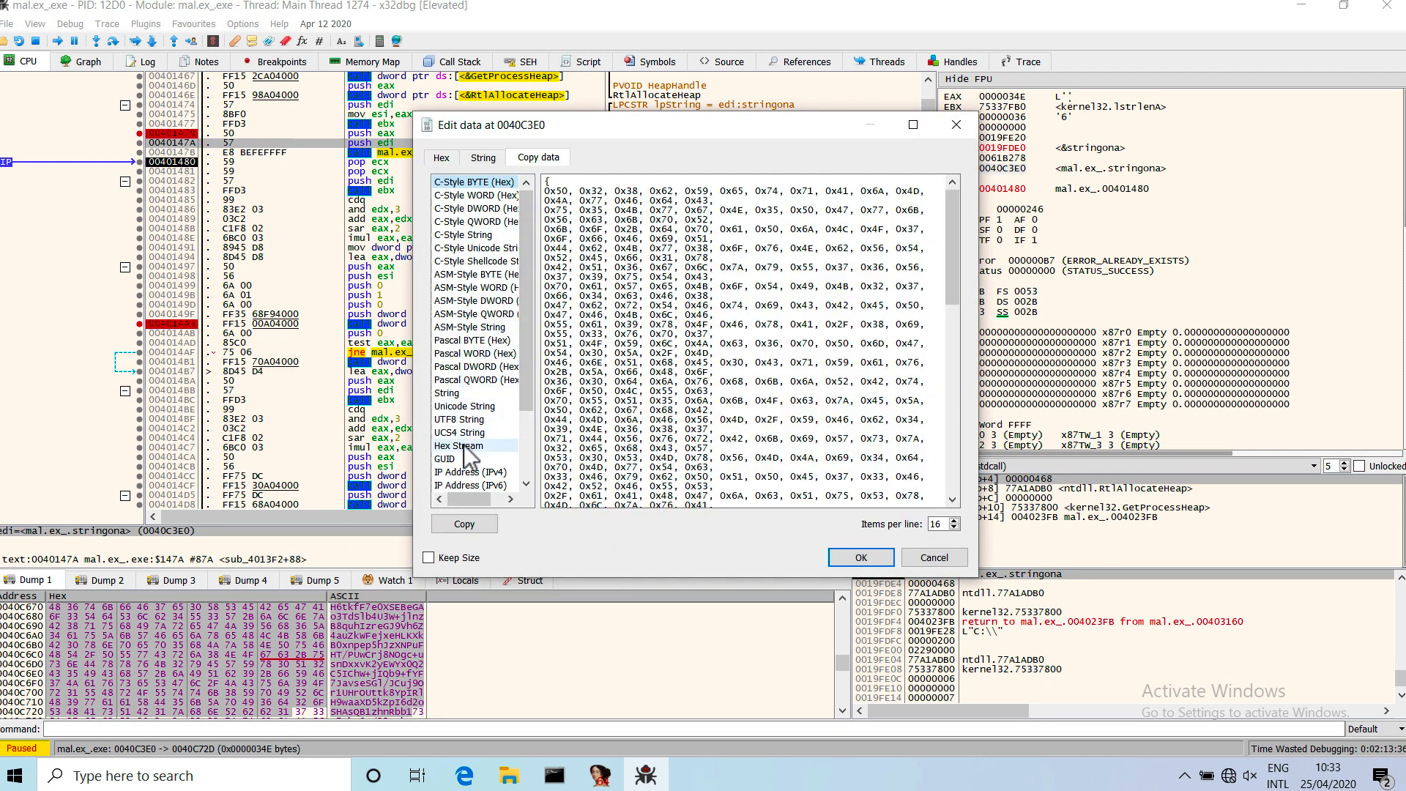
pyautogui.click(447, 394)
pyautogui.click(643, 326)
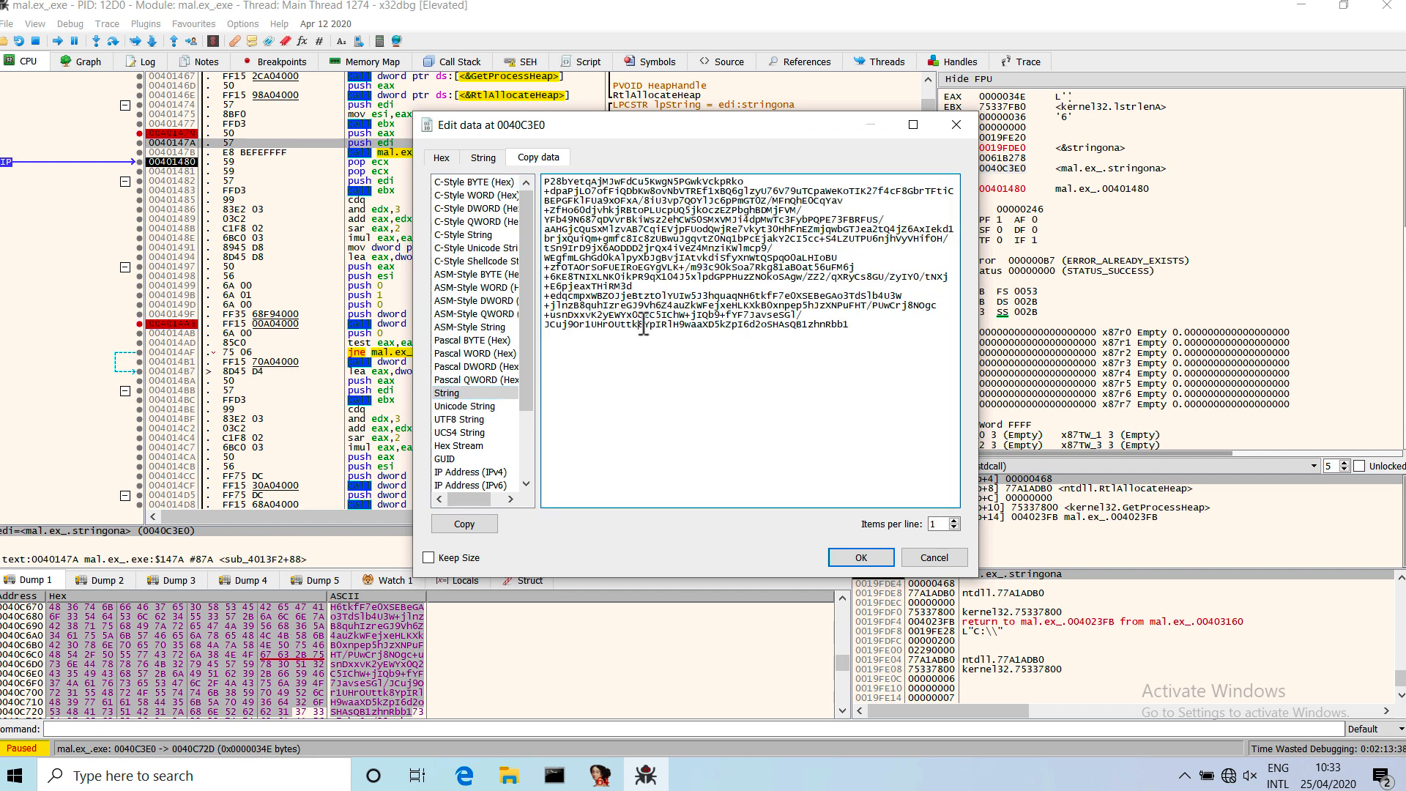
pyautogui.click(464, 524)
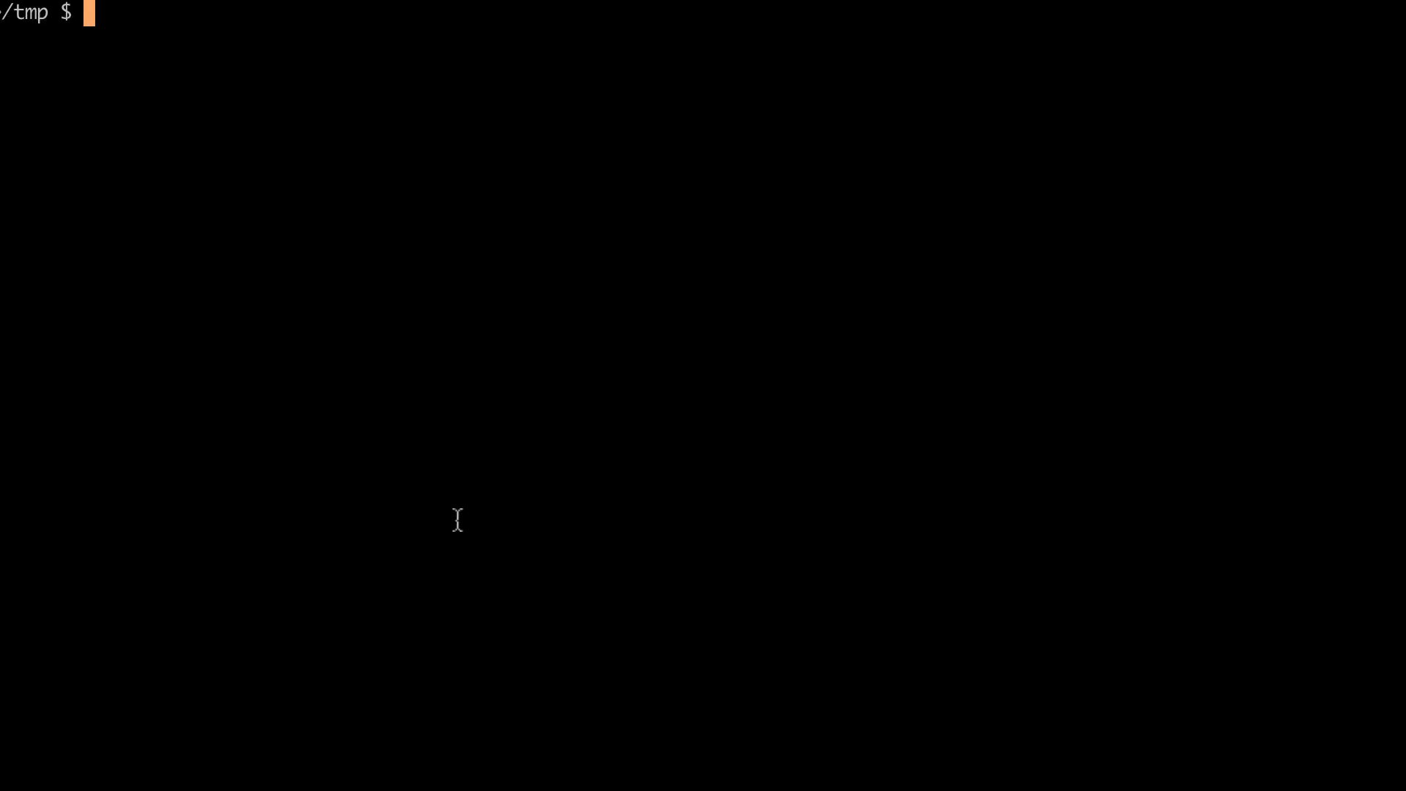
# In the terminal, echo the copied stringona text in single quotes through base64 -D and hd.
pyautogui.write("echo '")
pyautogui.hotkey('ctrl', 'shift', 'v')
pyautogui.write("'")
pyautogui.press('BackSpace')
pyautogui.write('| base')
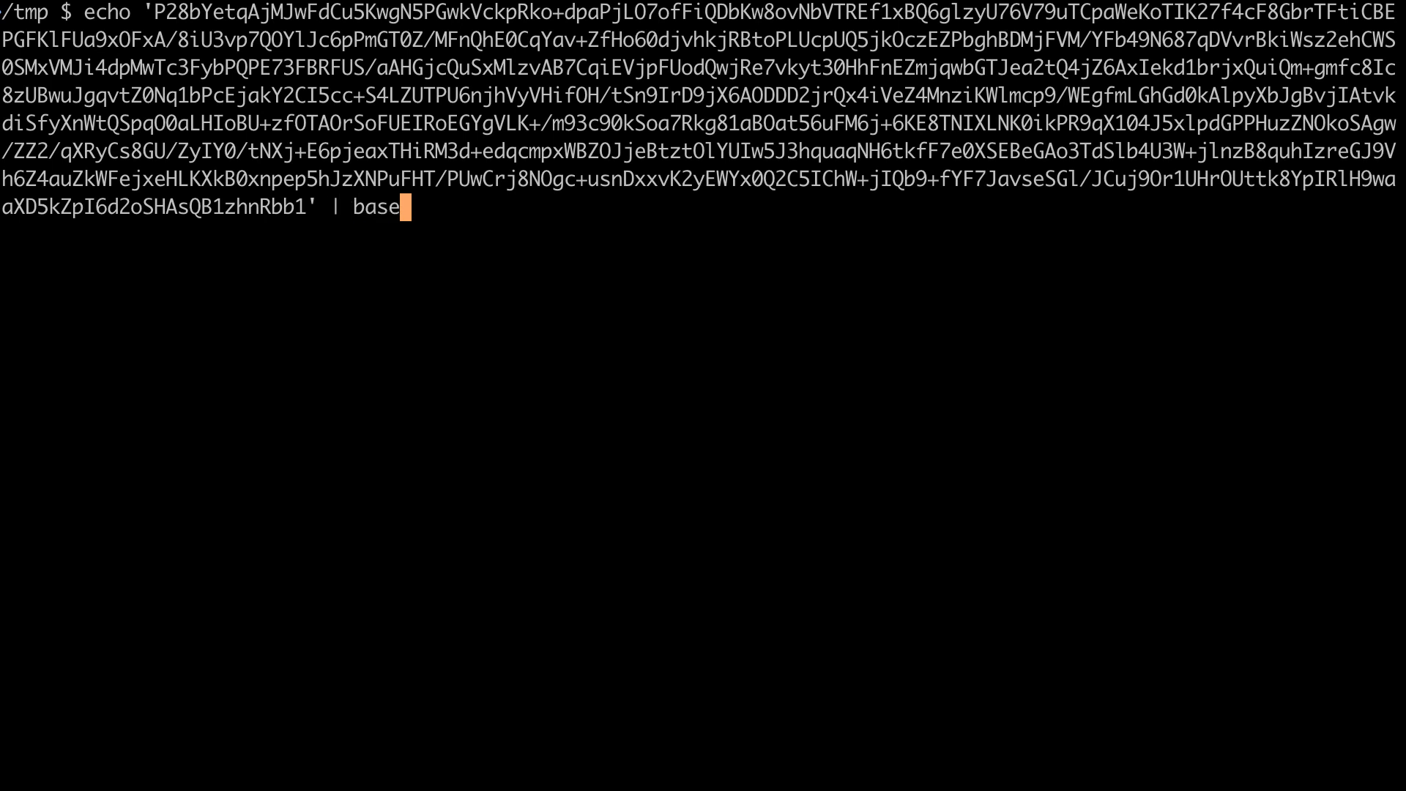
pyautogui.write('64 -D')
pyautogui.press('BackSpace')
pyautogui.write('D | hd')
pyautogui.press('Return')
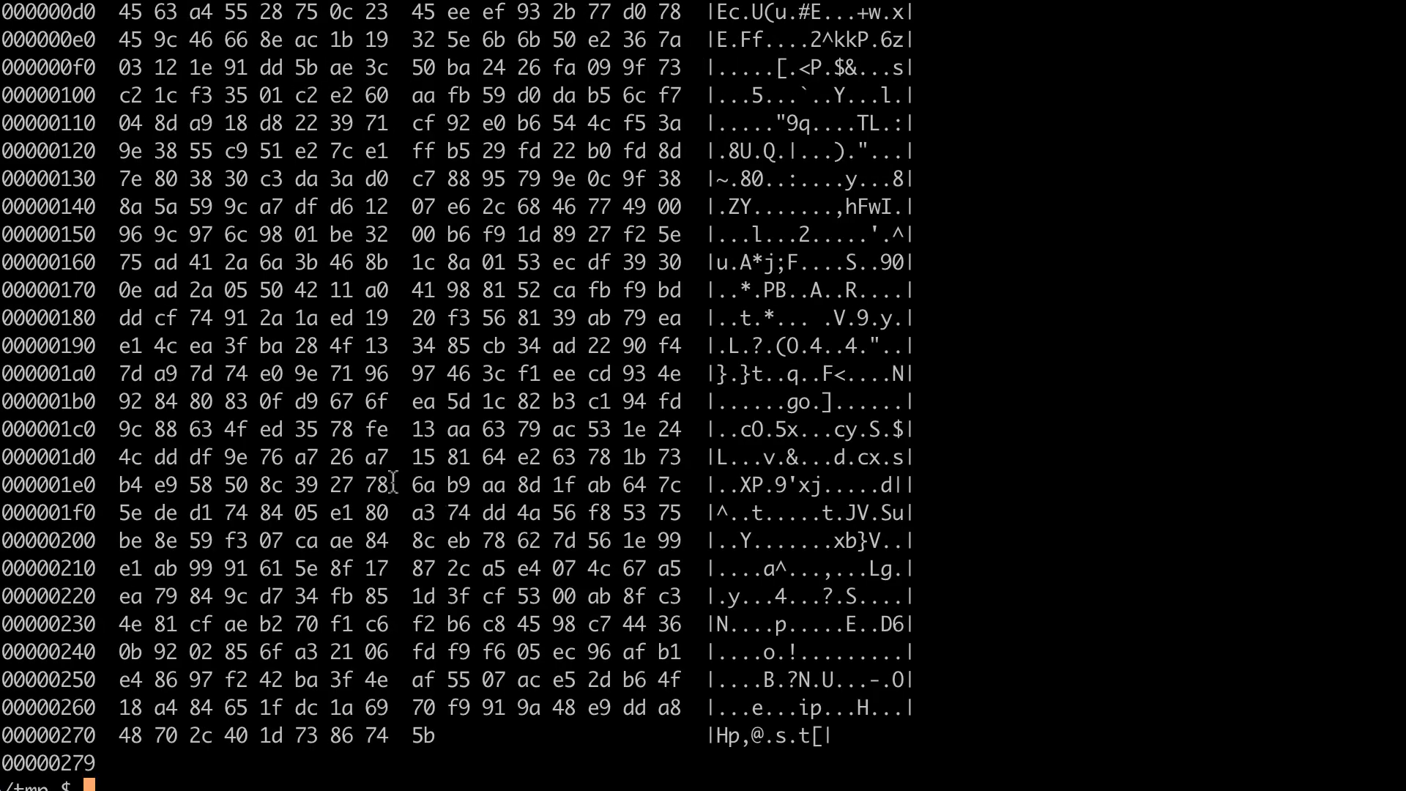
# Examine the first four bytes of the Base64-decoded hex output beneath the command.
pyautogui.scroll(10, 396, 487)
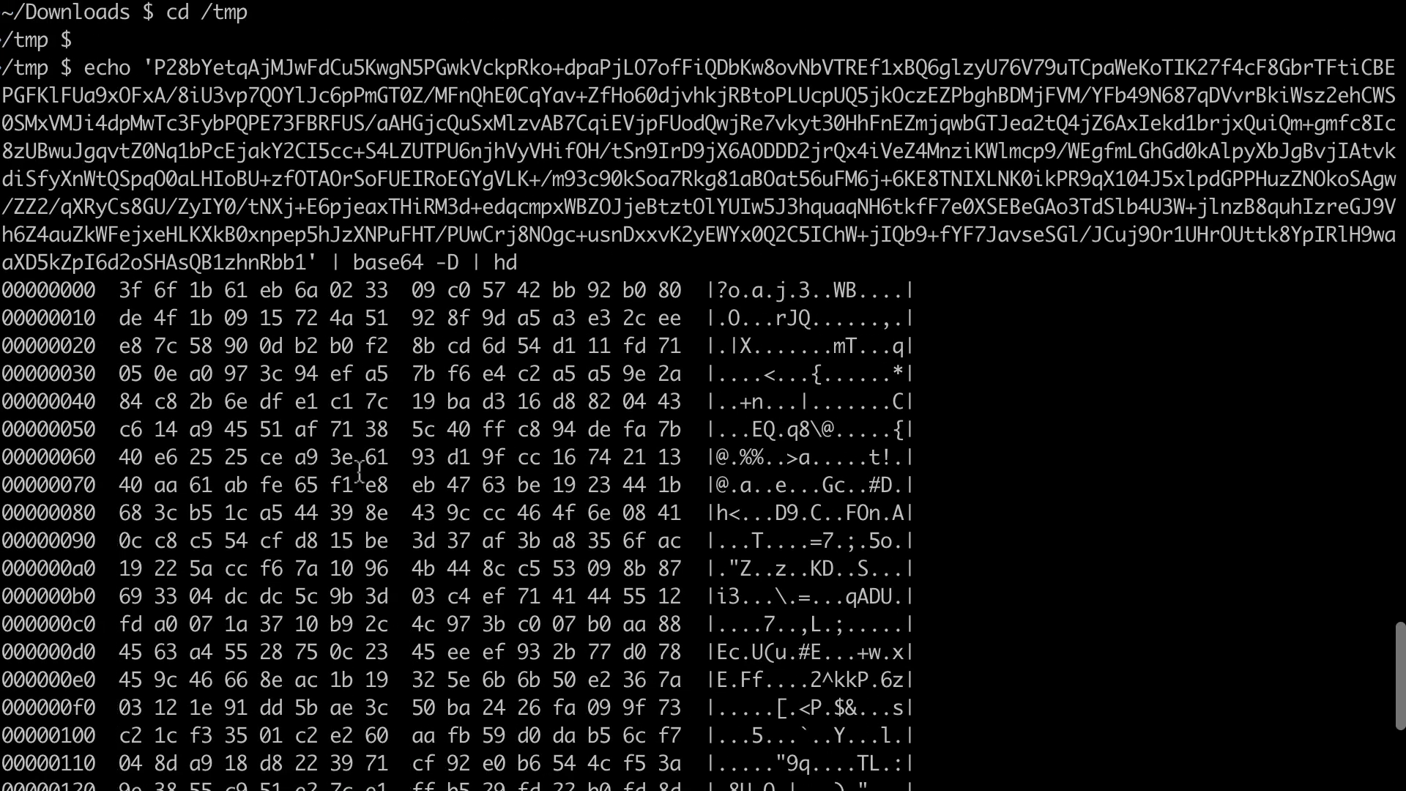
pyautogui.scroll(-2, 359, 468)
pyautogui.doubleClick(131, 179)
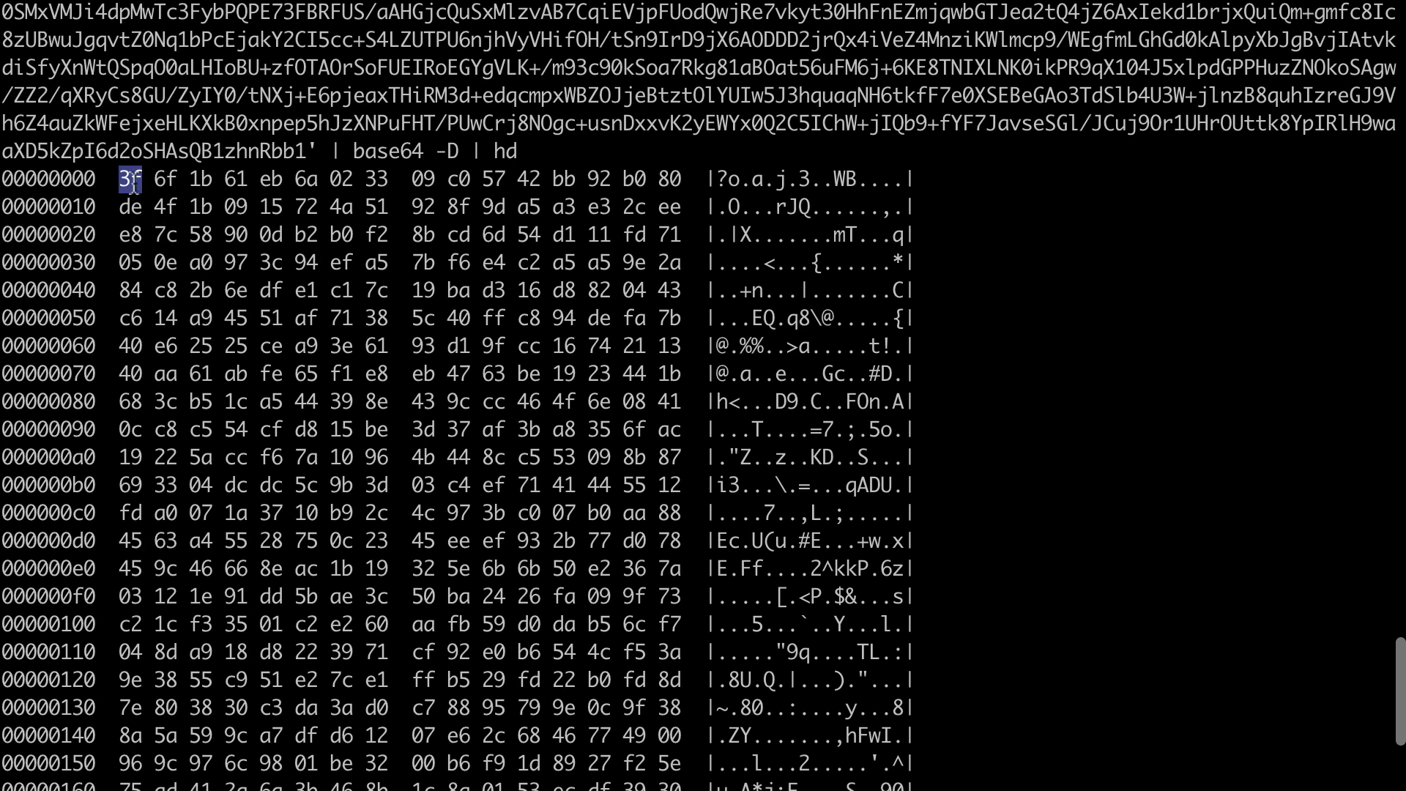
pyautogui.doubleClick(165, 179)
pyautogui.doubleClick(200, 180)
pyautogui.doubleClick(236, 180)
pyautogui.click(275, 301)
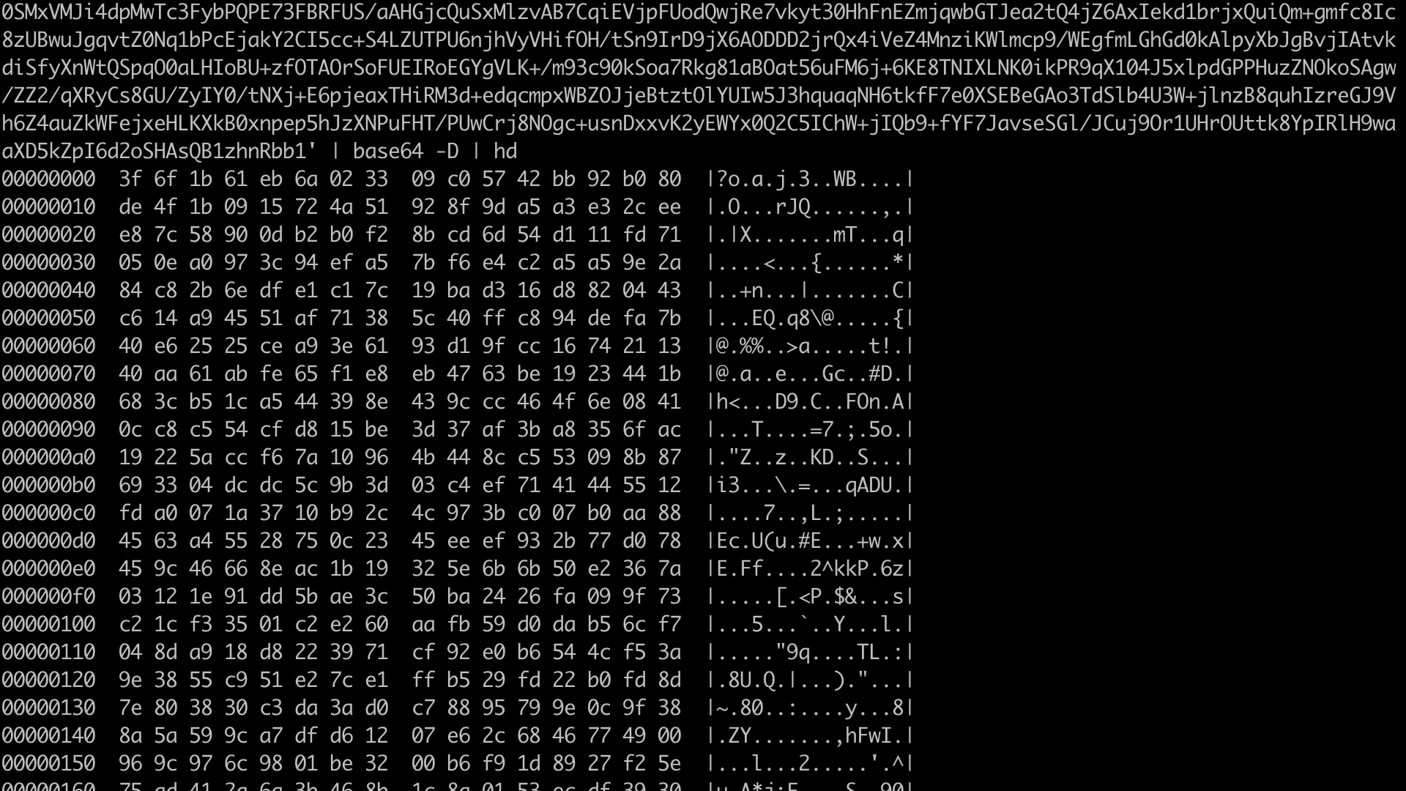
# Switch back to x32dbg, cancel the data editing dialog and look back through the selected stringona bytes.
pyautogui.press('super+Tab')
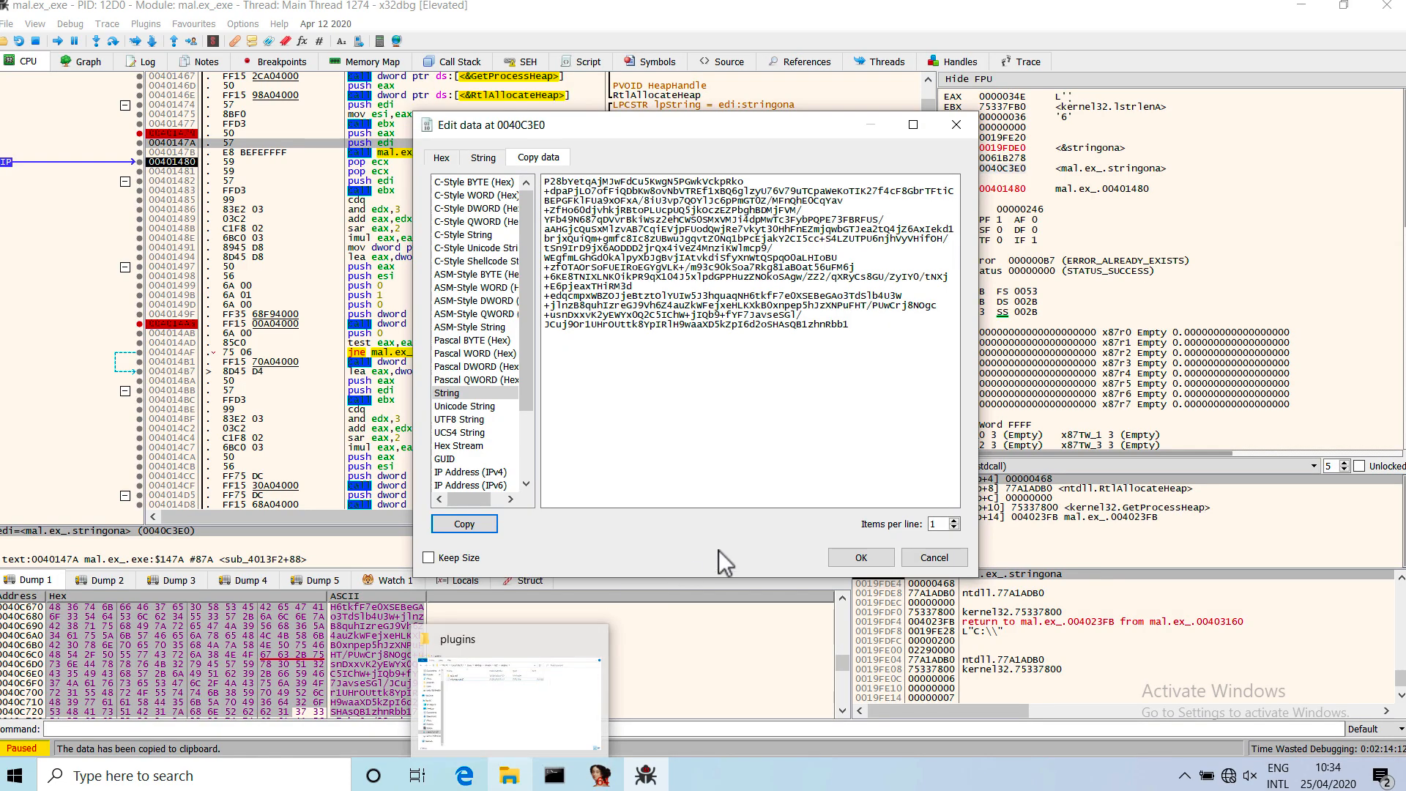
pyautogui.click(928, 558)
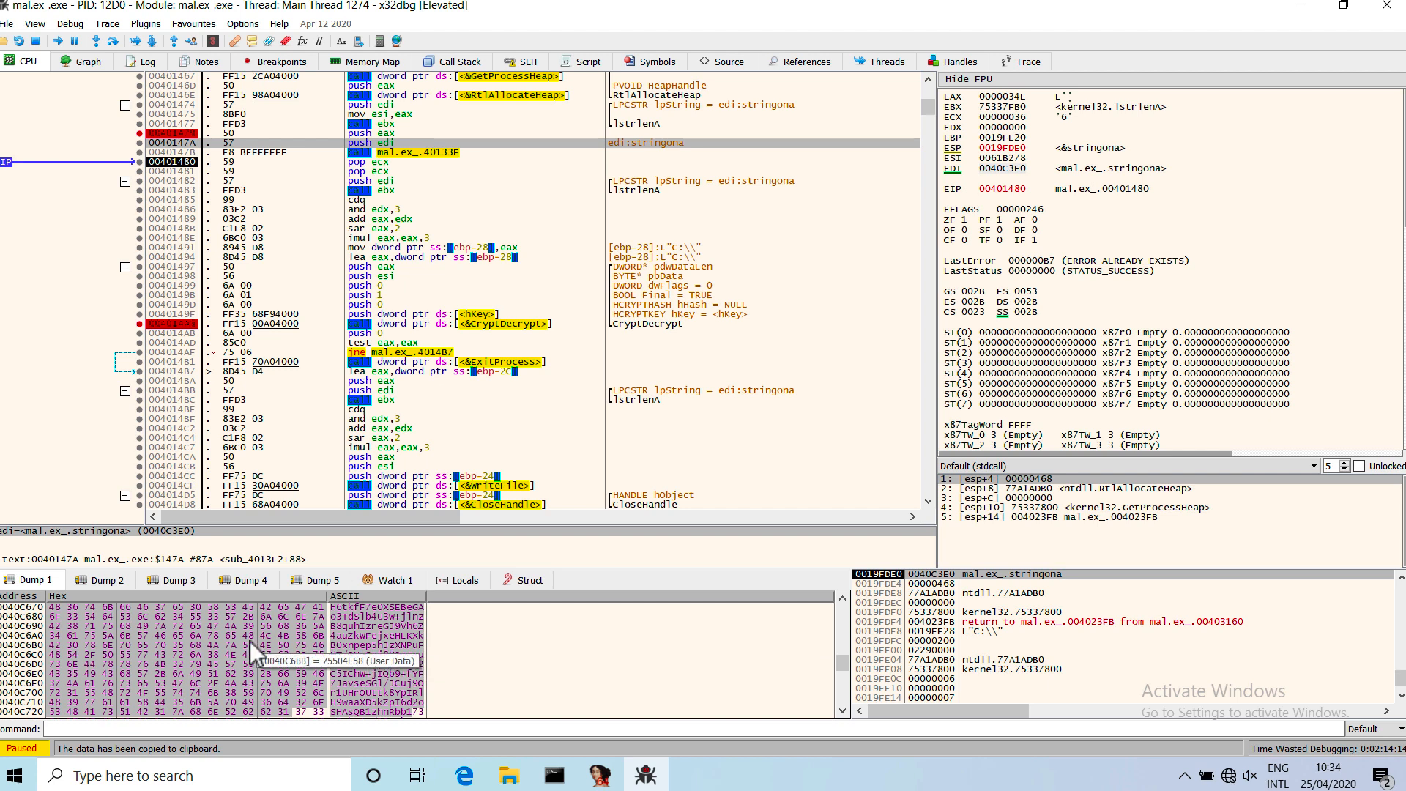
pyautogui.scroll(8, 249, 640)
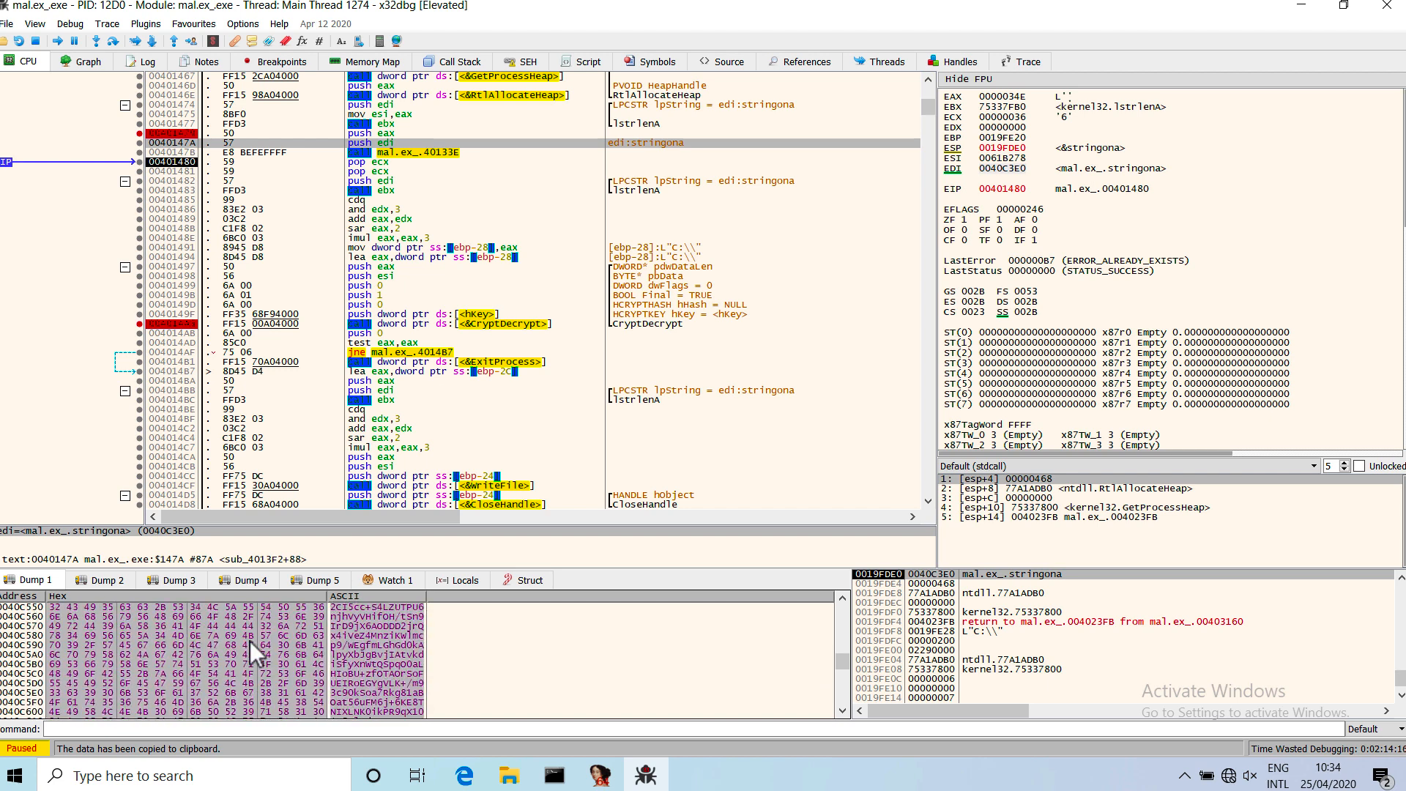
pyautogui.scroll(1, 249, 640)
# Review the arguments pushed for CryptDecrypt and run the program until the pbData push at 00401498.
pyautogui.click(472, 304)
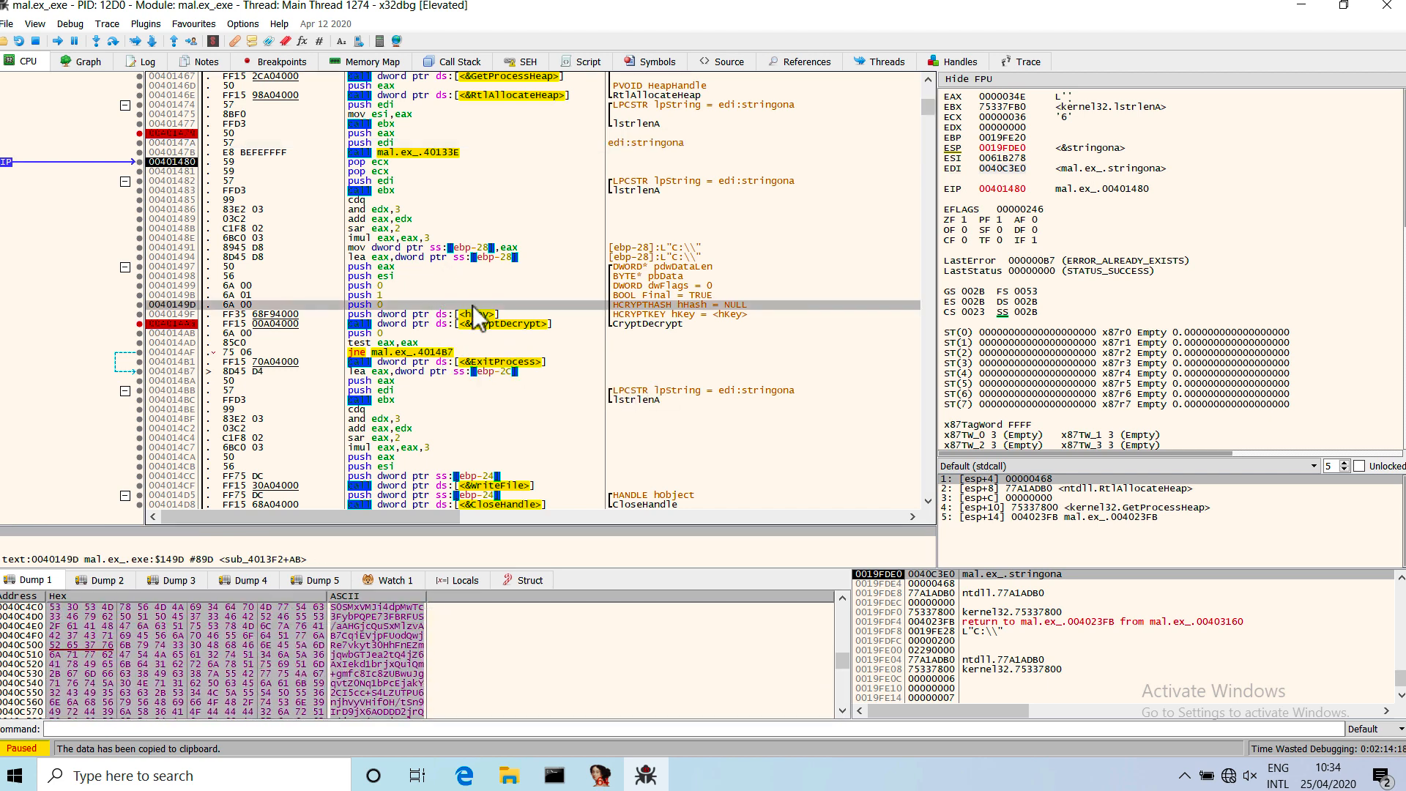
pyautogui.click(445, 294)
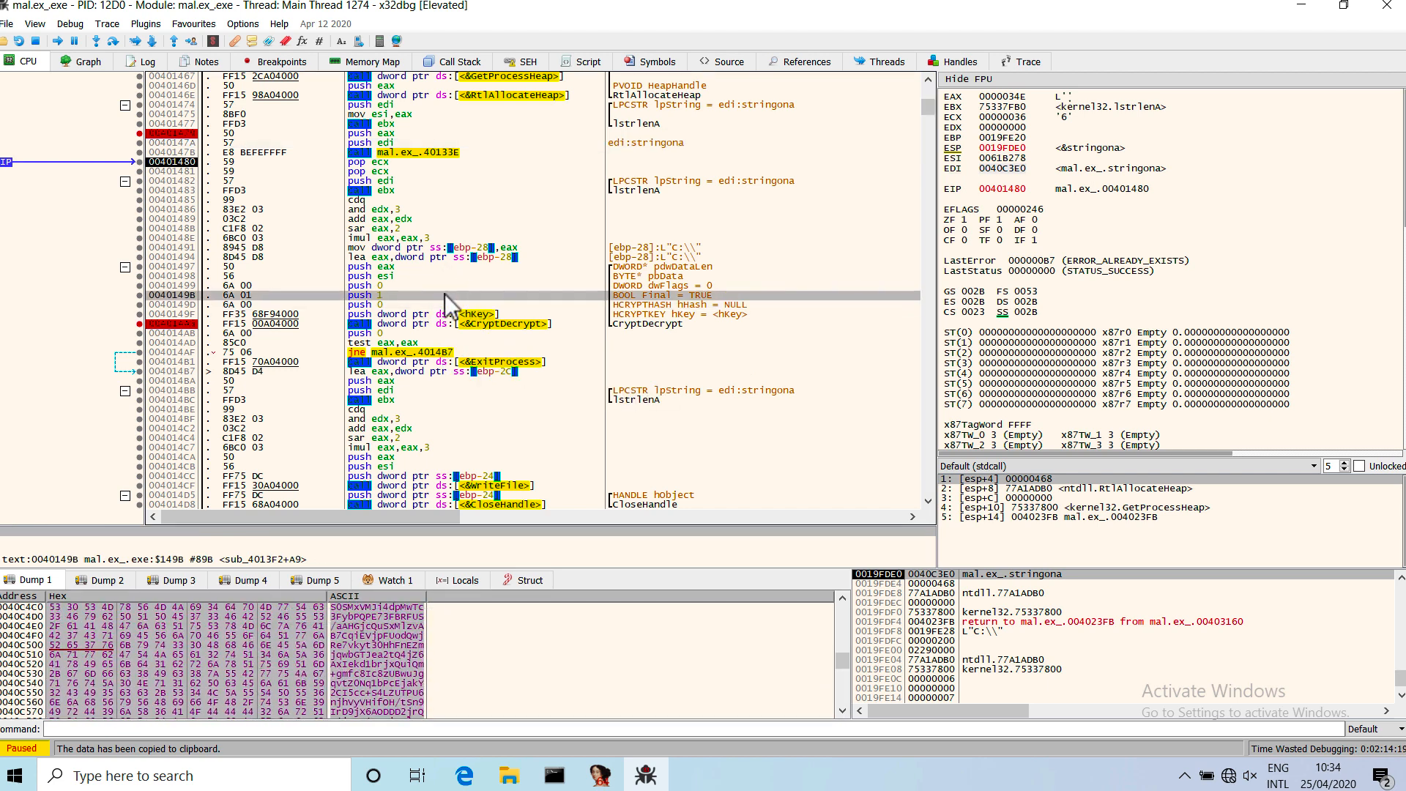
pyautogui.click(397, 277)
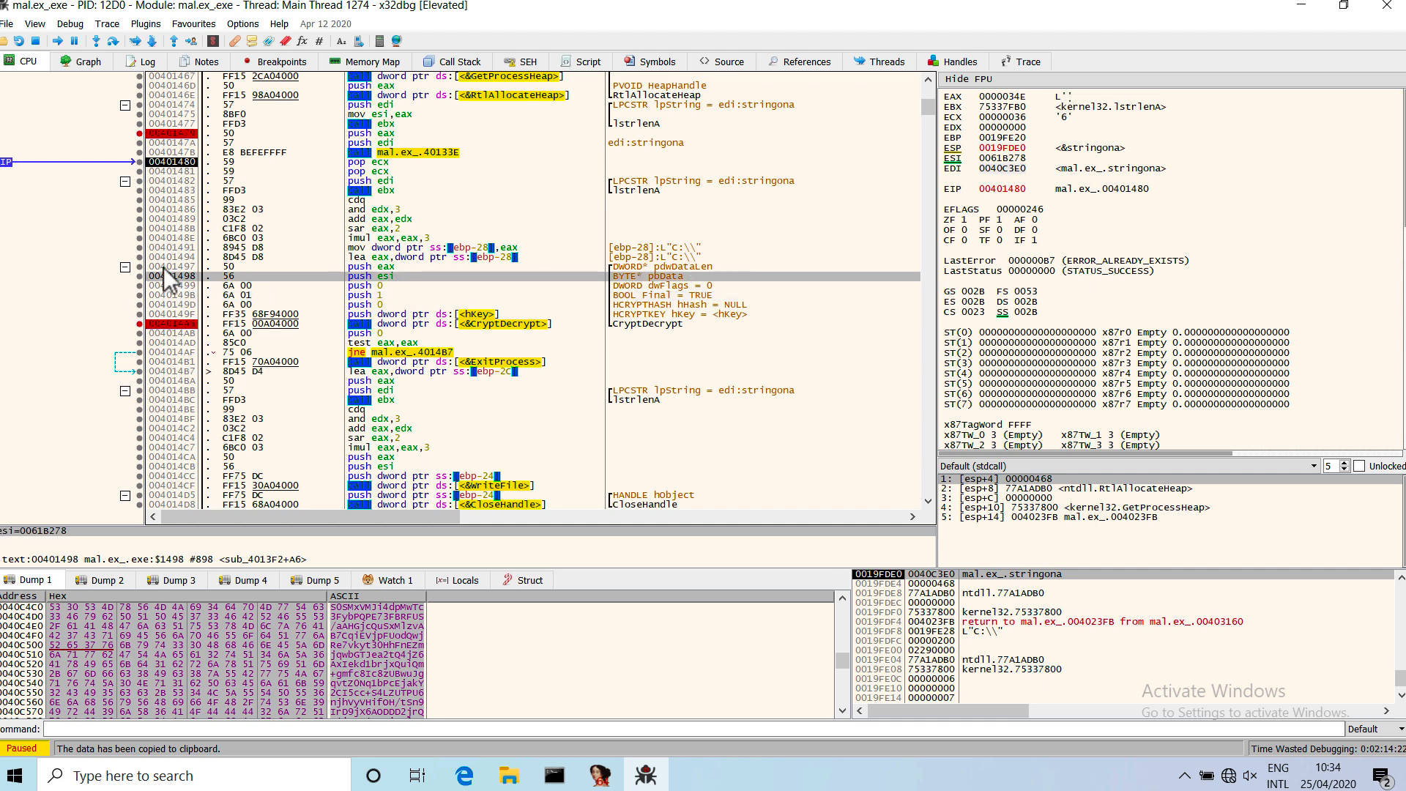
pyautogui.click(70, 24)
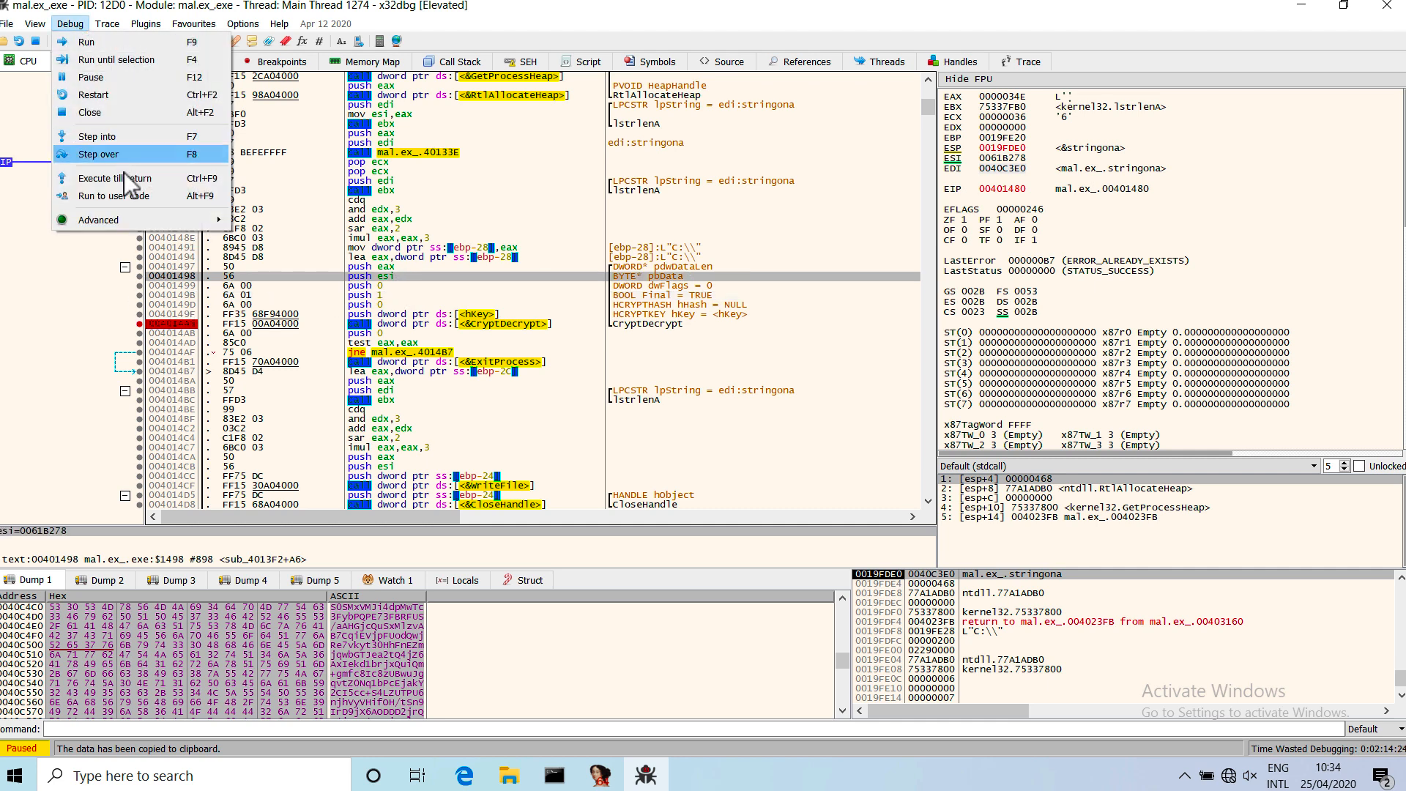
pyautogui.click(135, 61)
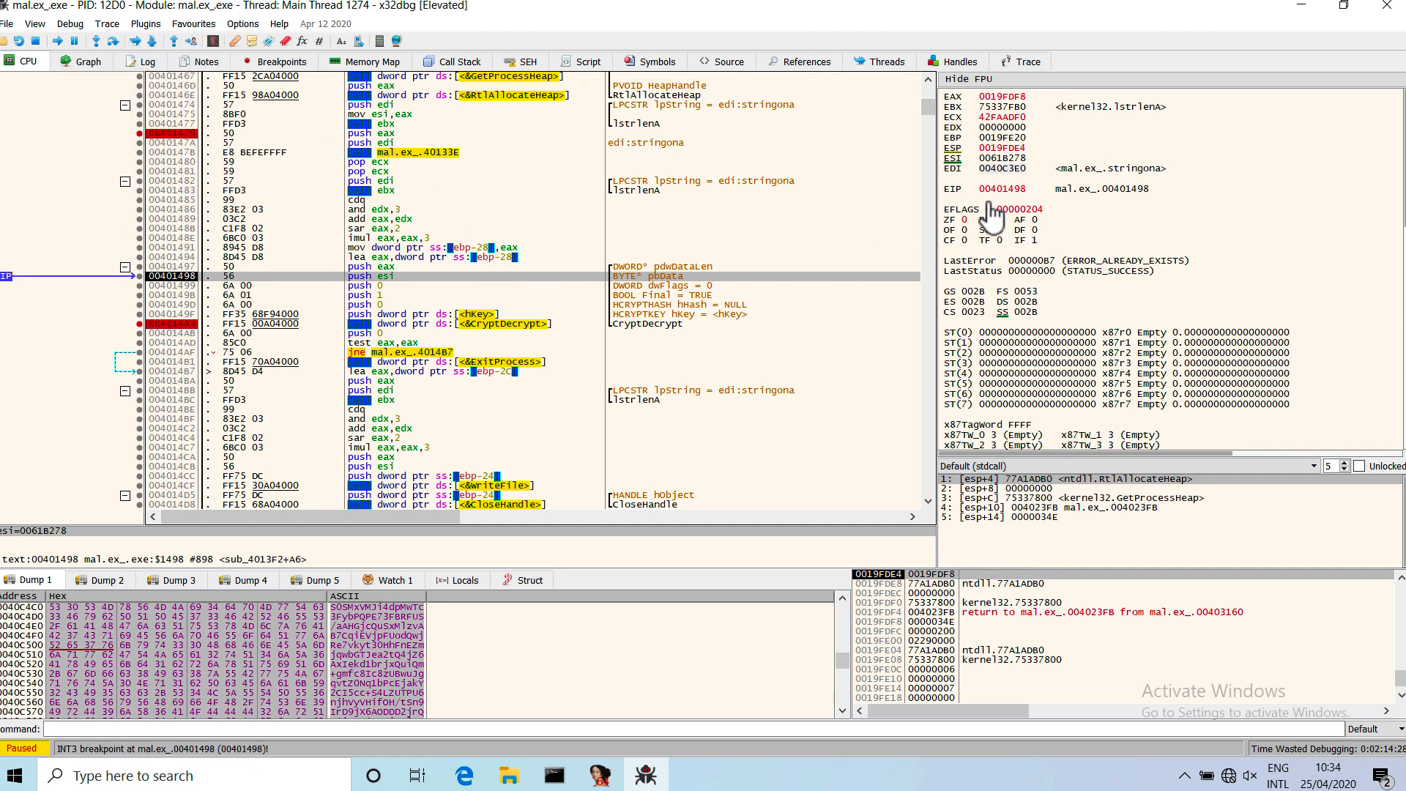
# Follow the ESI register's buffer address in Dump 2.
pyautogui.rightClick(1007, 162)
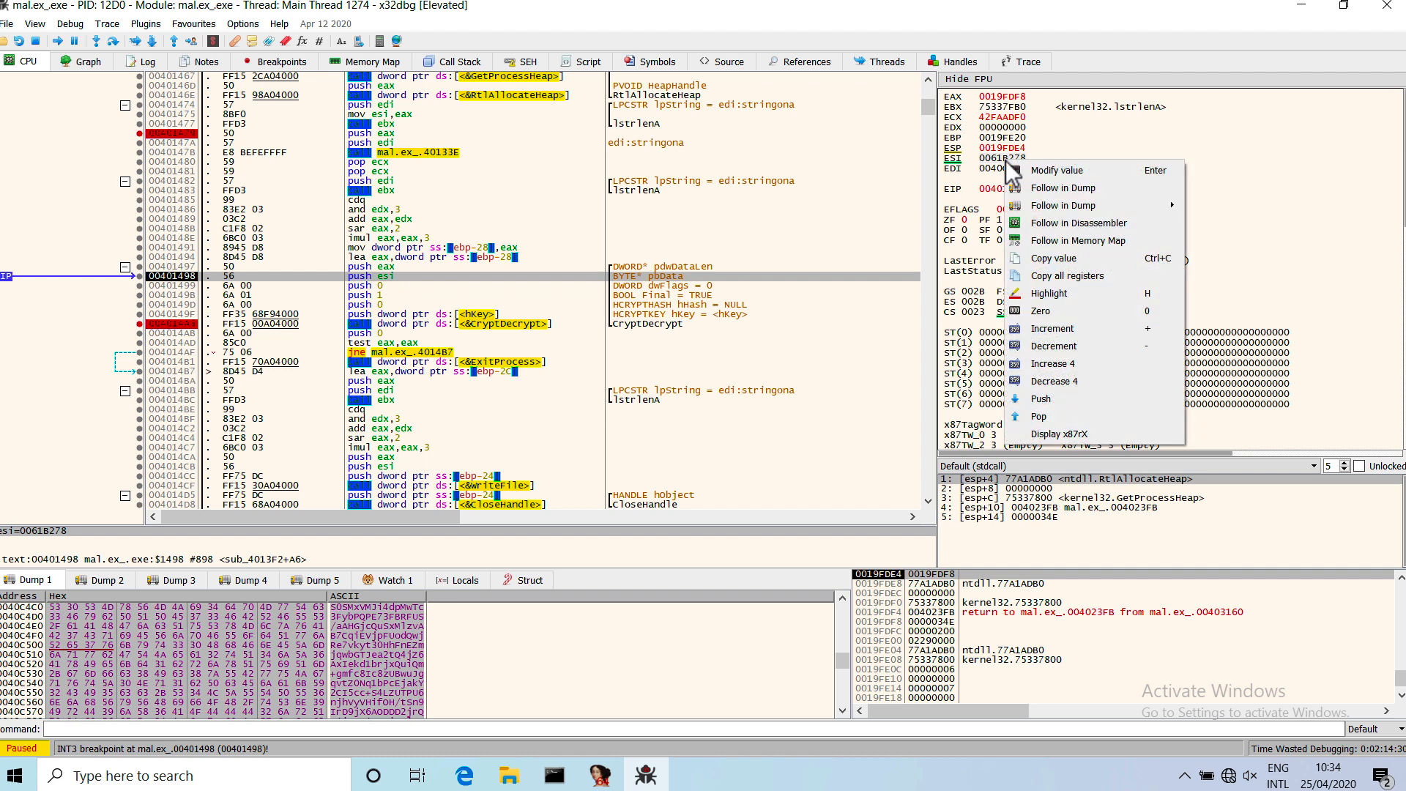
pyautogui.moveTo(1131, 207)
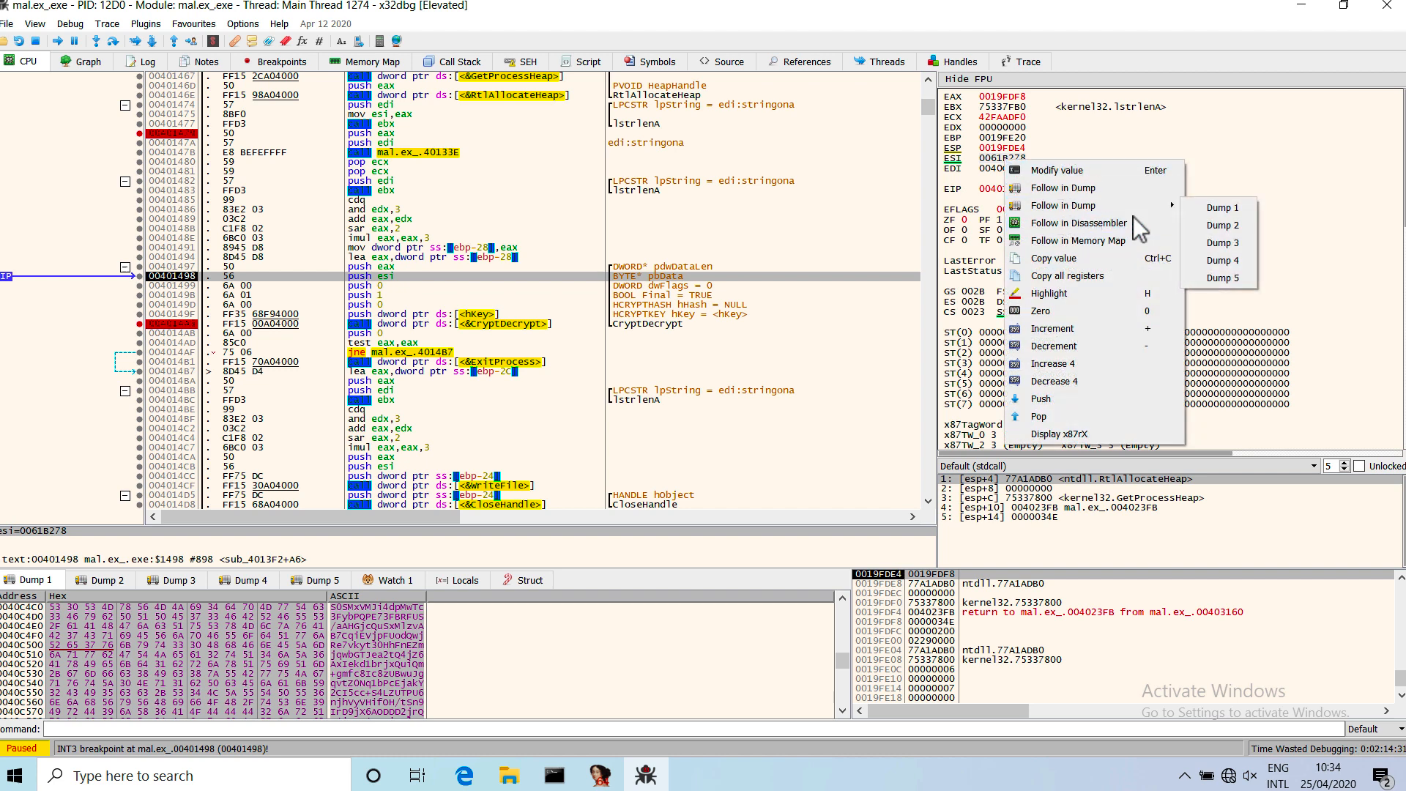
pyautogui.click(1216, 226)
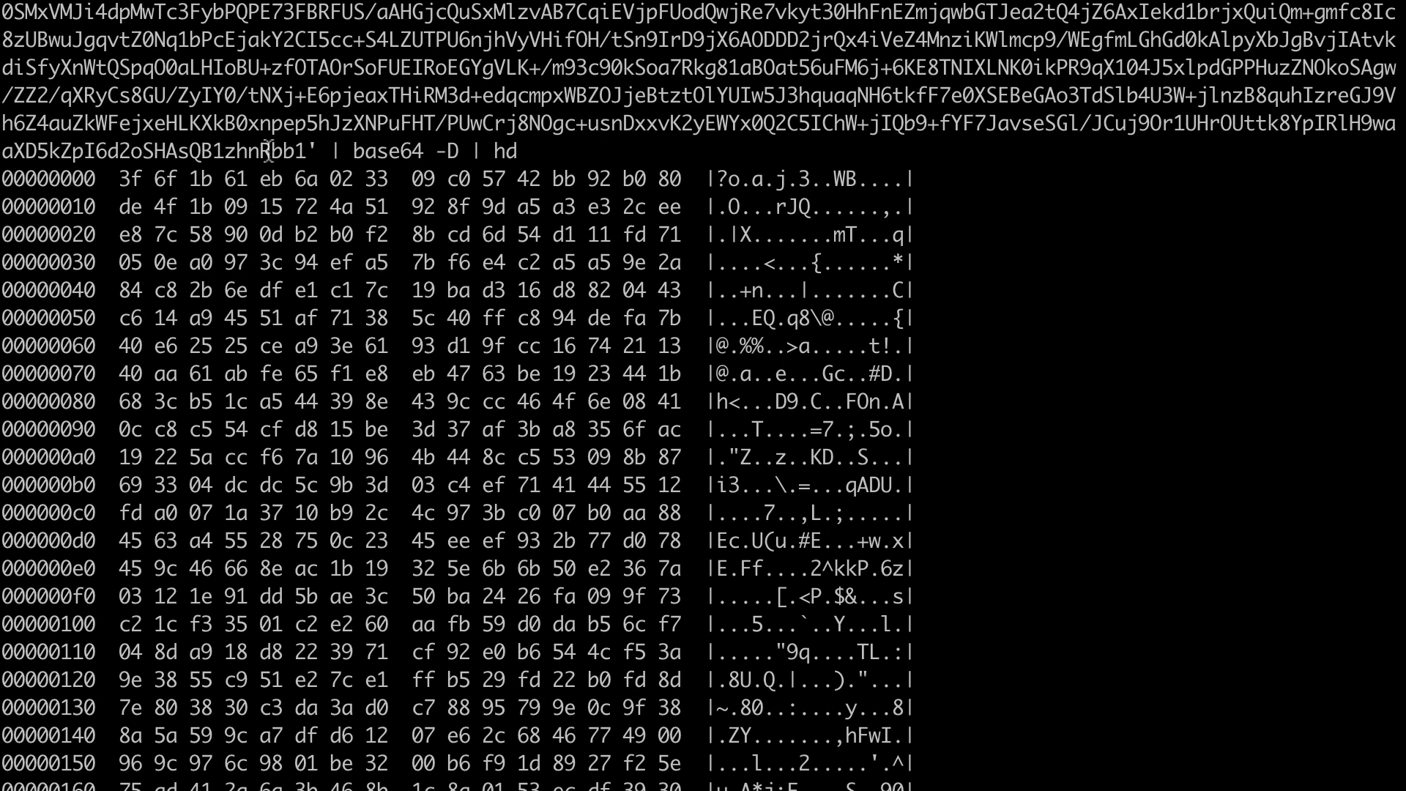
# Switch to the terminal to compare the encoded stringona text with its decoded hex output, and return to the CryptDecrypt code in x32dbg.
pyautogui.scroll(3, 323, 132)
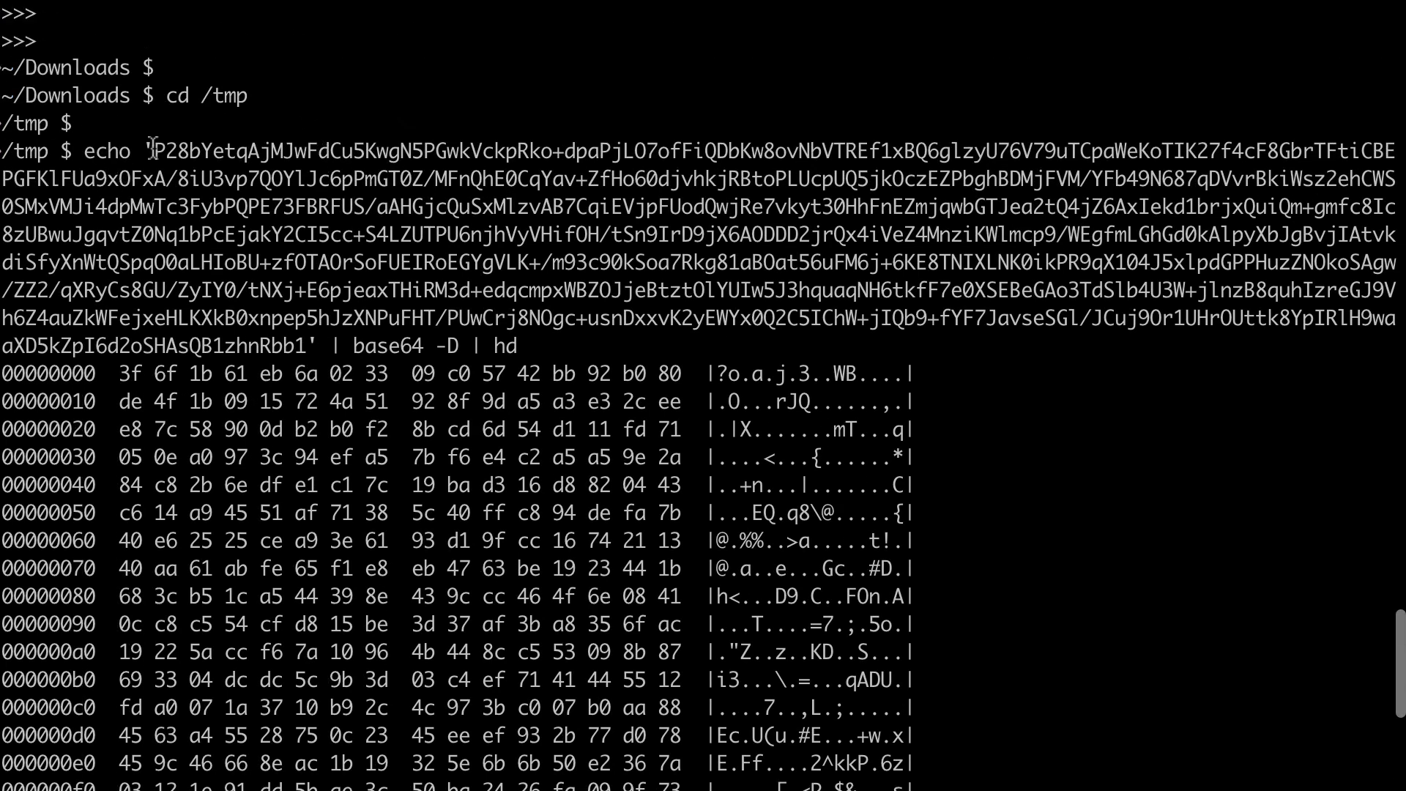
pyautogui.moveTo(155, 152); pyautogui.dragTo(301, 344)
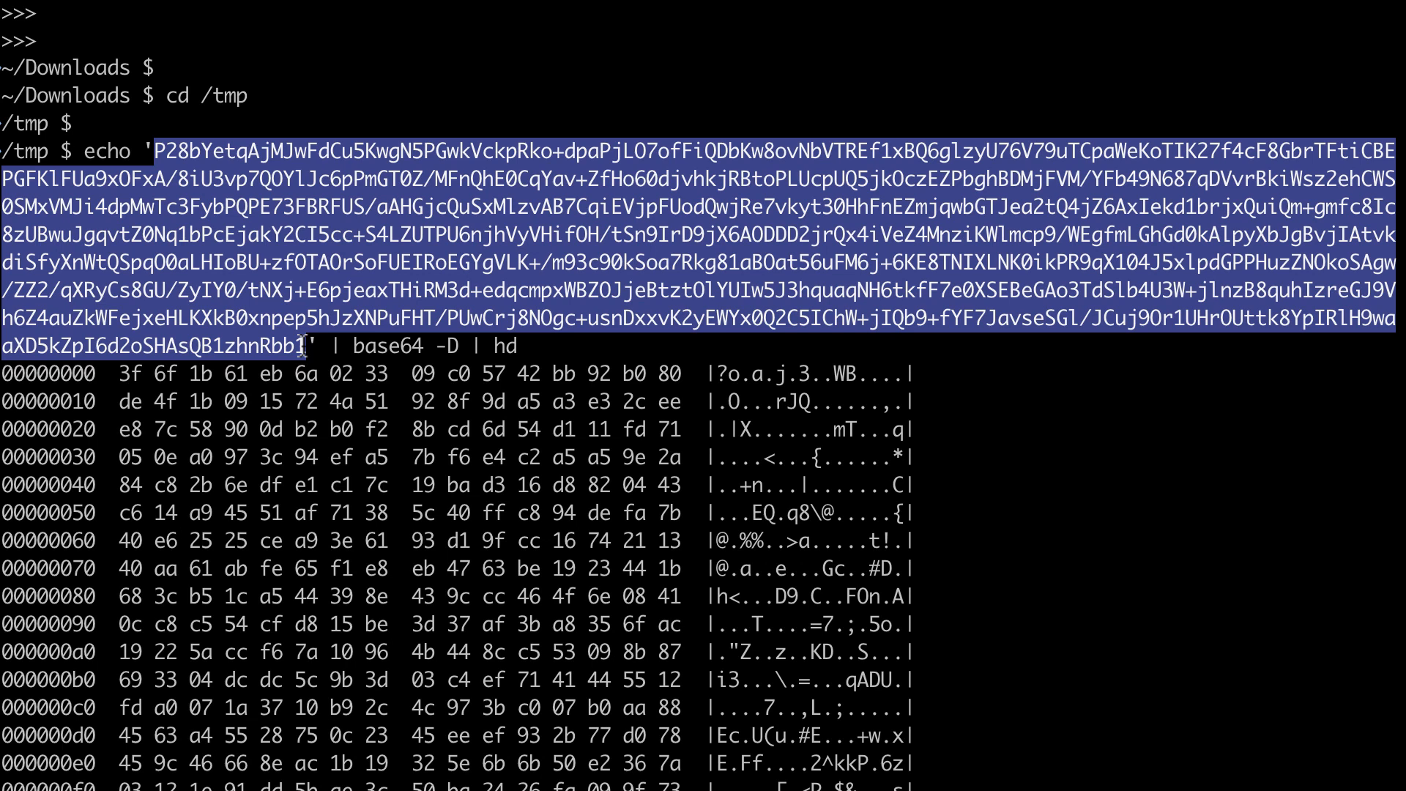
pyautogui.click(179, 159)
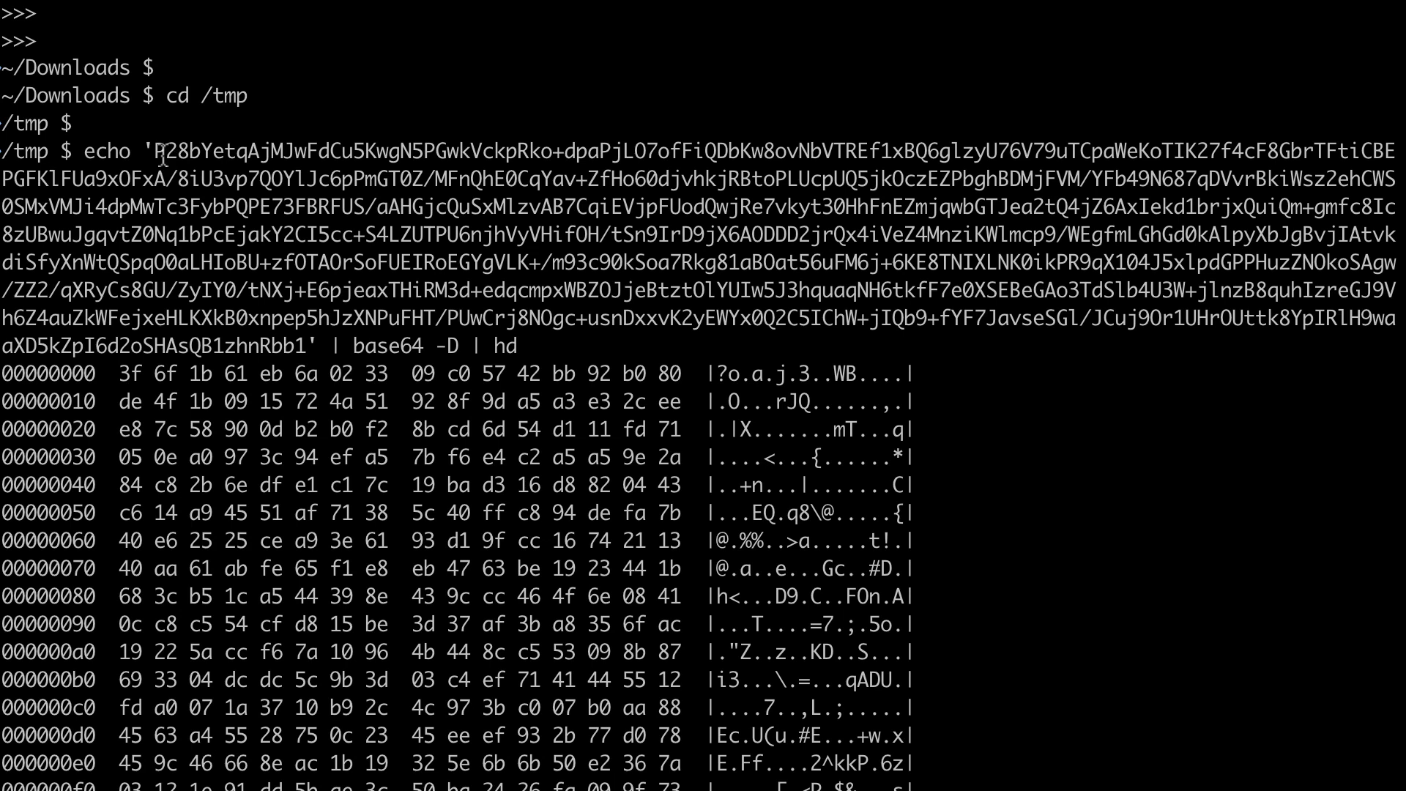
pyautogui.moveTo(158, 154); pyautogui.dragTo(305, 338)
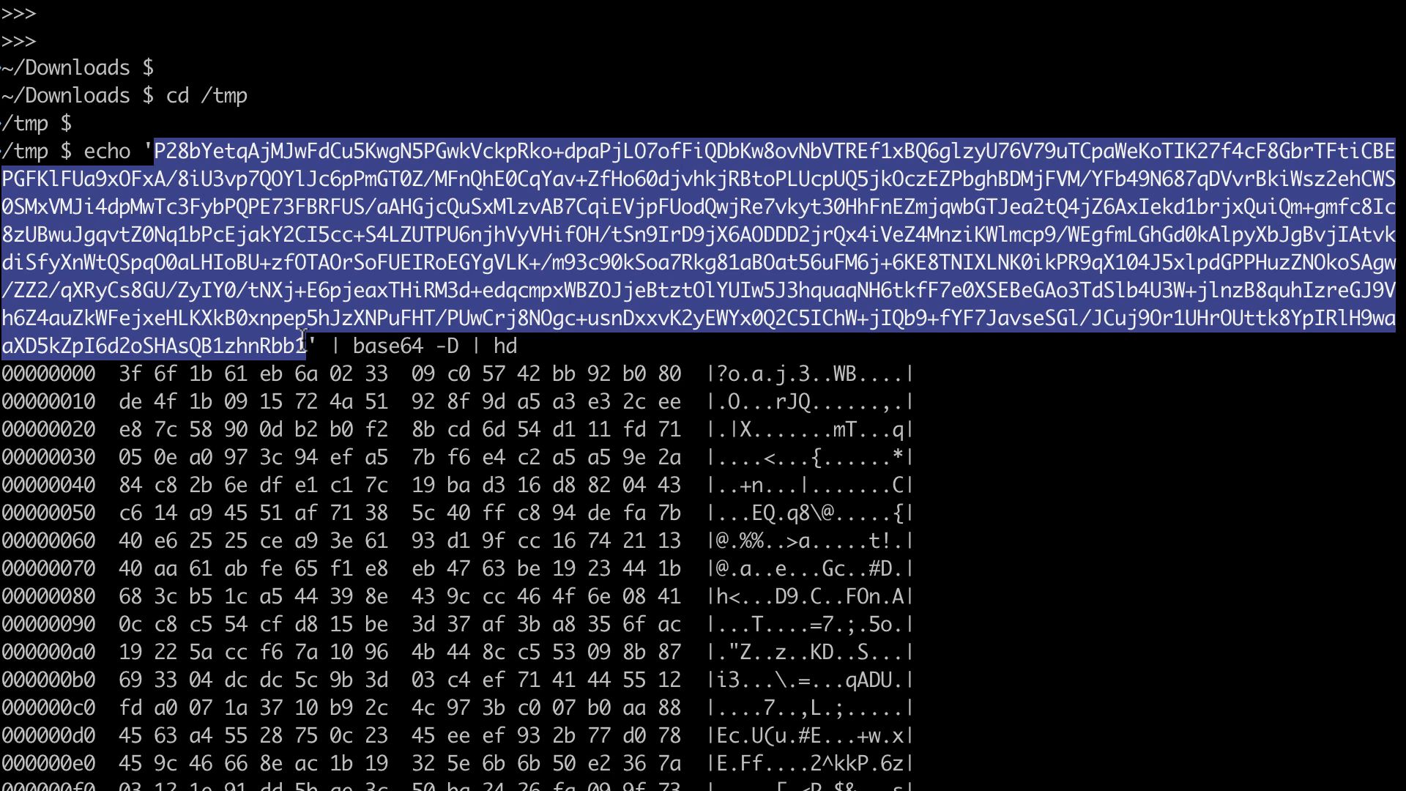
pyautogui.click(303, 349)
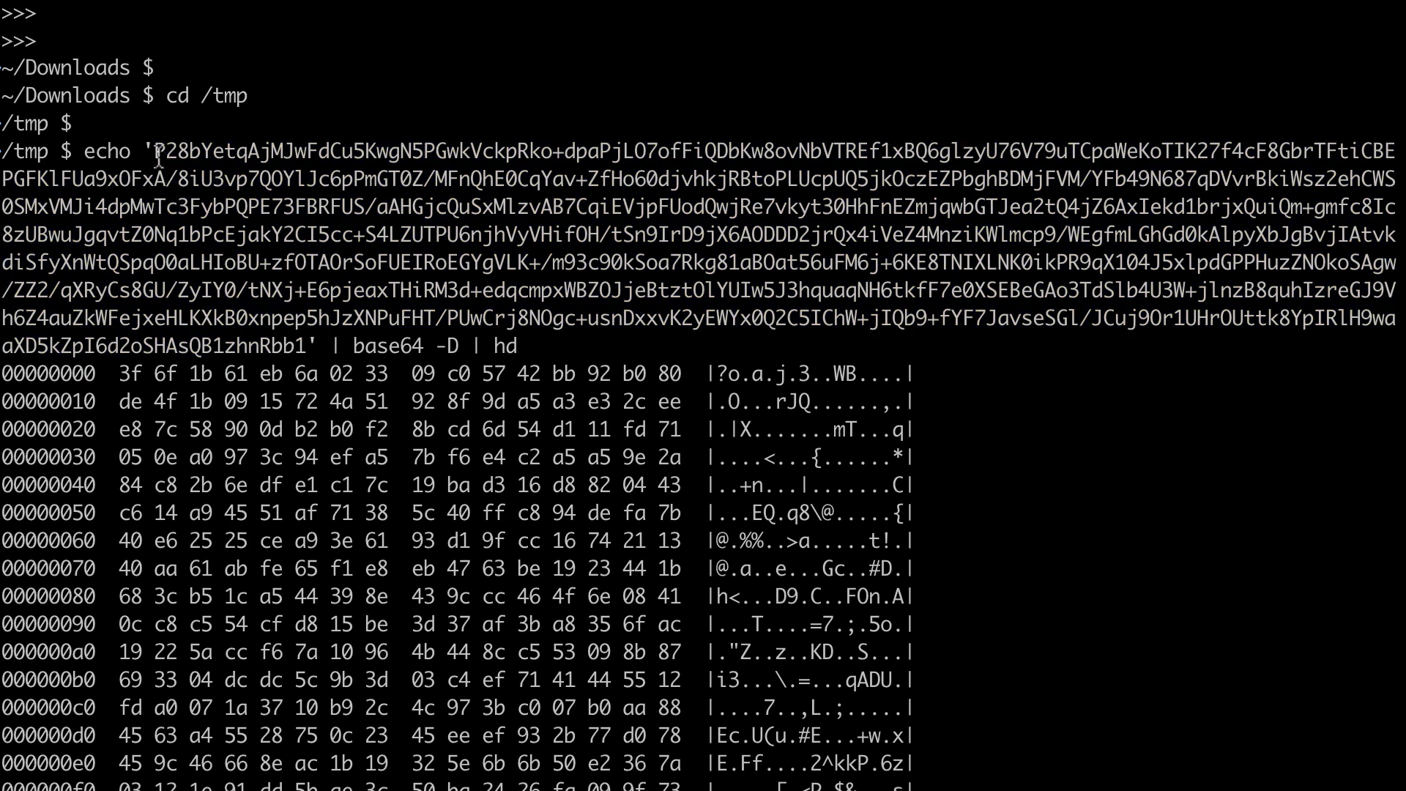
pyautogui.moveTo(158, 156); pyautogui.dragTo(309, 355)
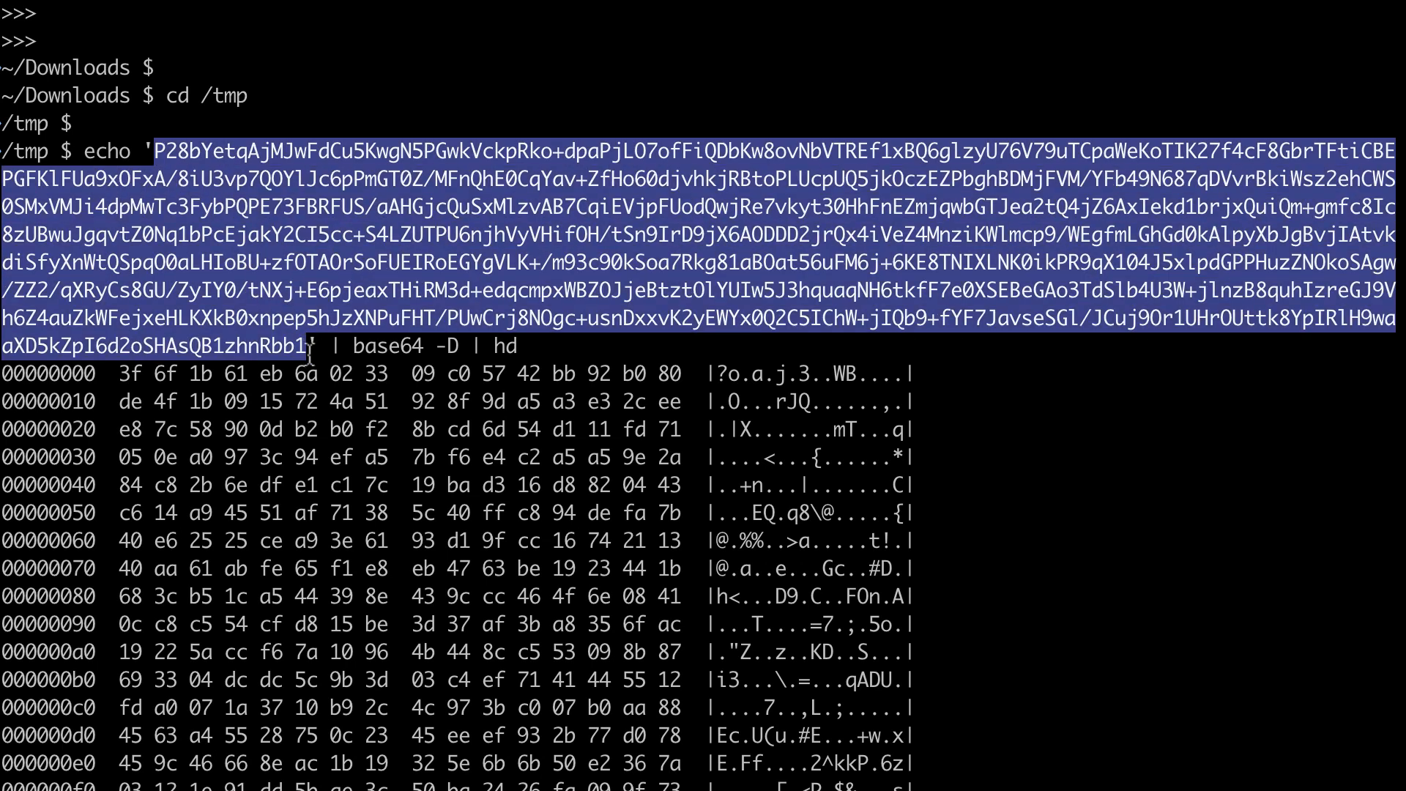
pyautogui.moveTo(119, 372); pyautogui.dragTo(928, 782)
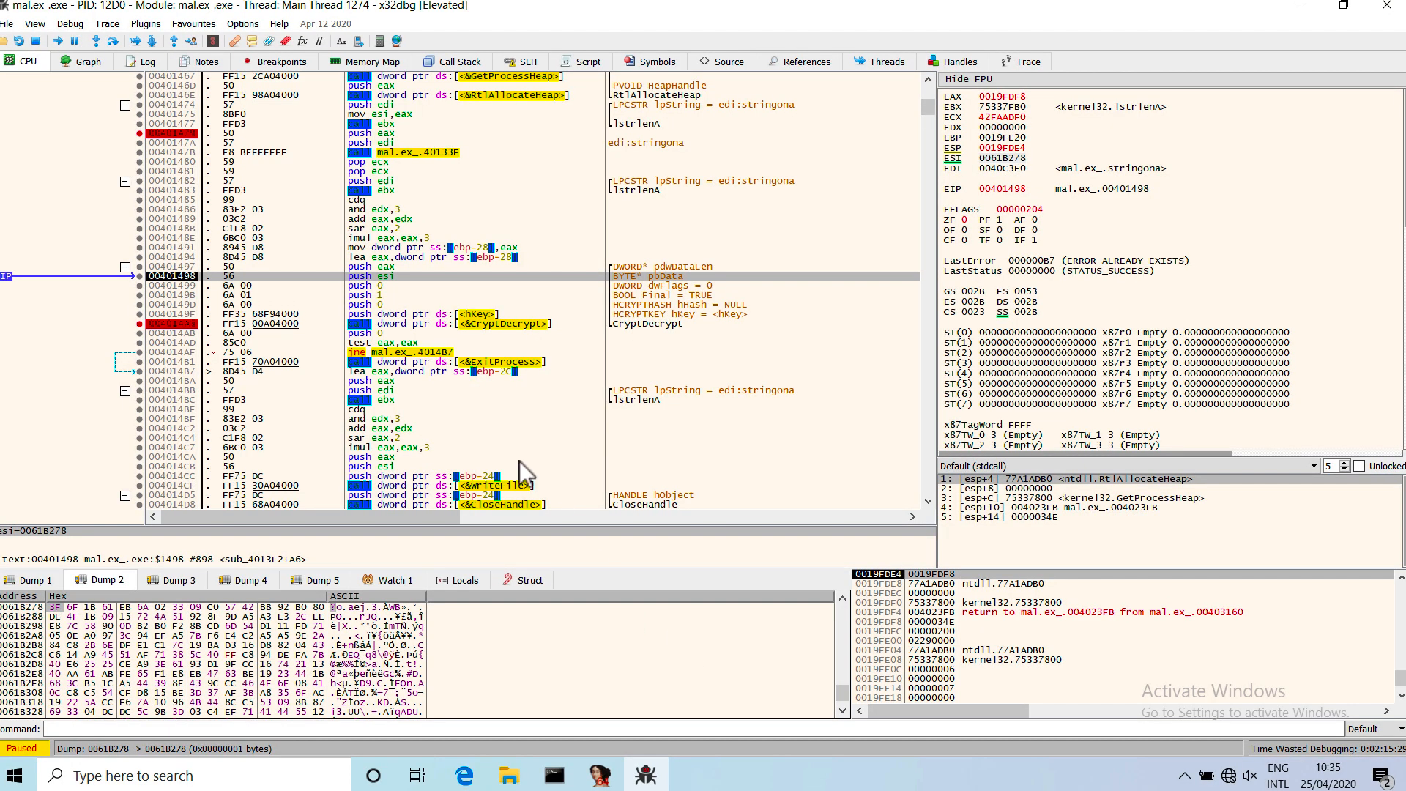
pyautogui.scroll(-1, 472, 372)
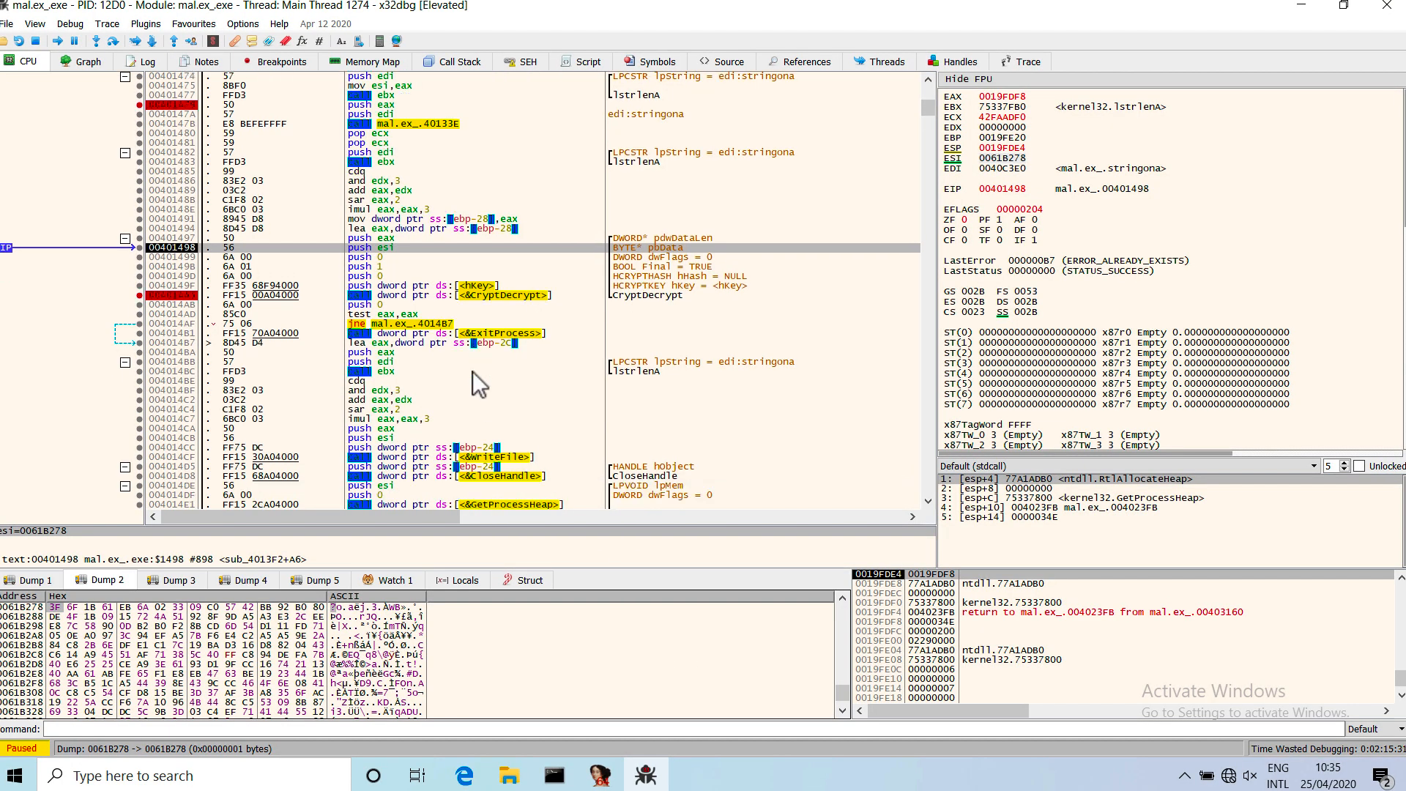
# Step over the remaining argument pushes and the CryptDecrypt call, up to 004014AB, with the pbData buffer in view.
pyautogui.click(477, 267)
pyautogui.click(522, 294)
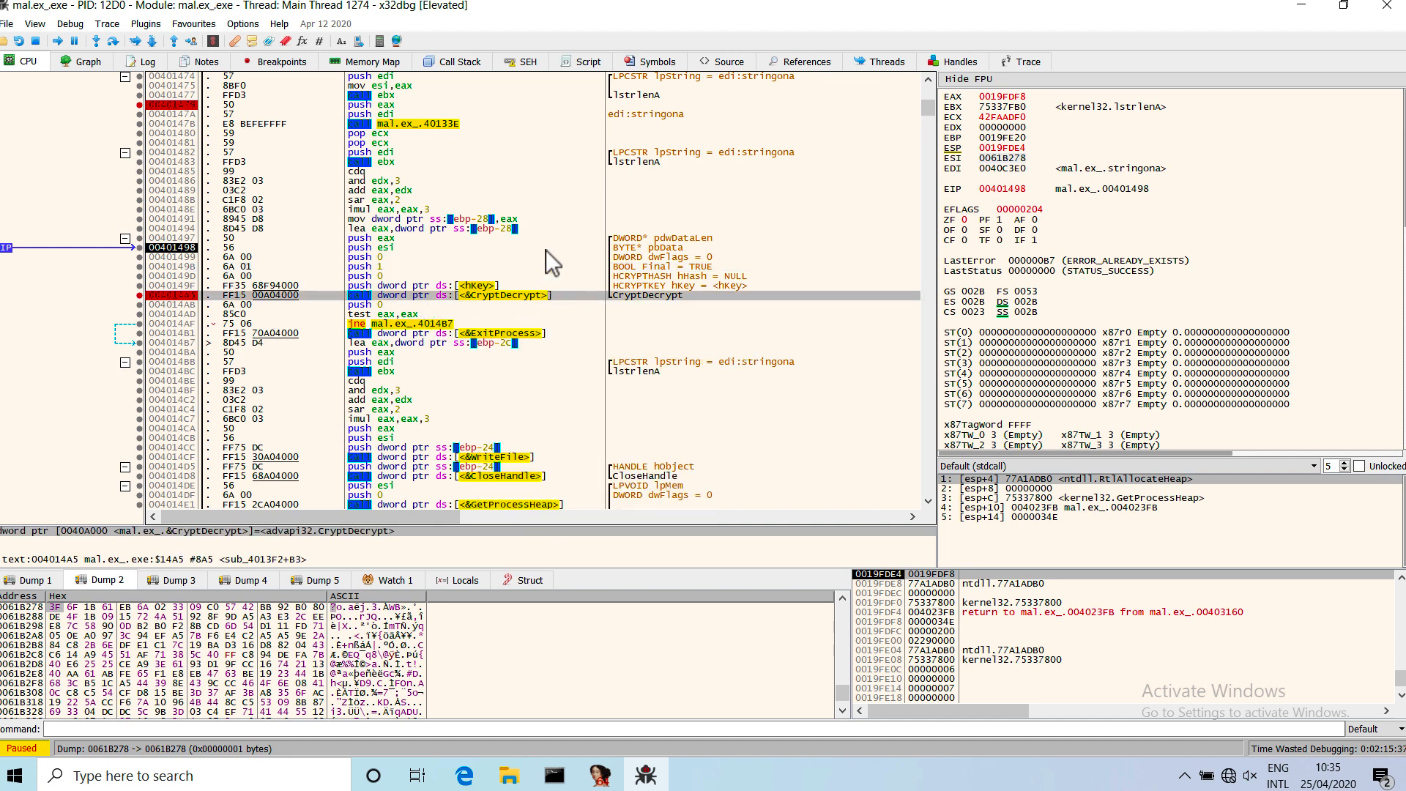
pyautogui.press('F8')
pyautogui.press('F8')
pyautogui.press('F8')
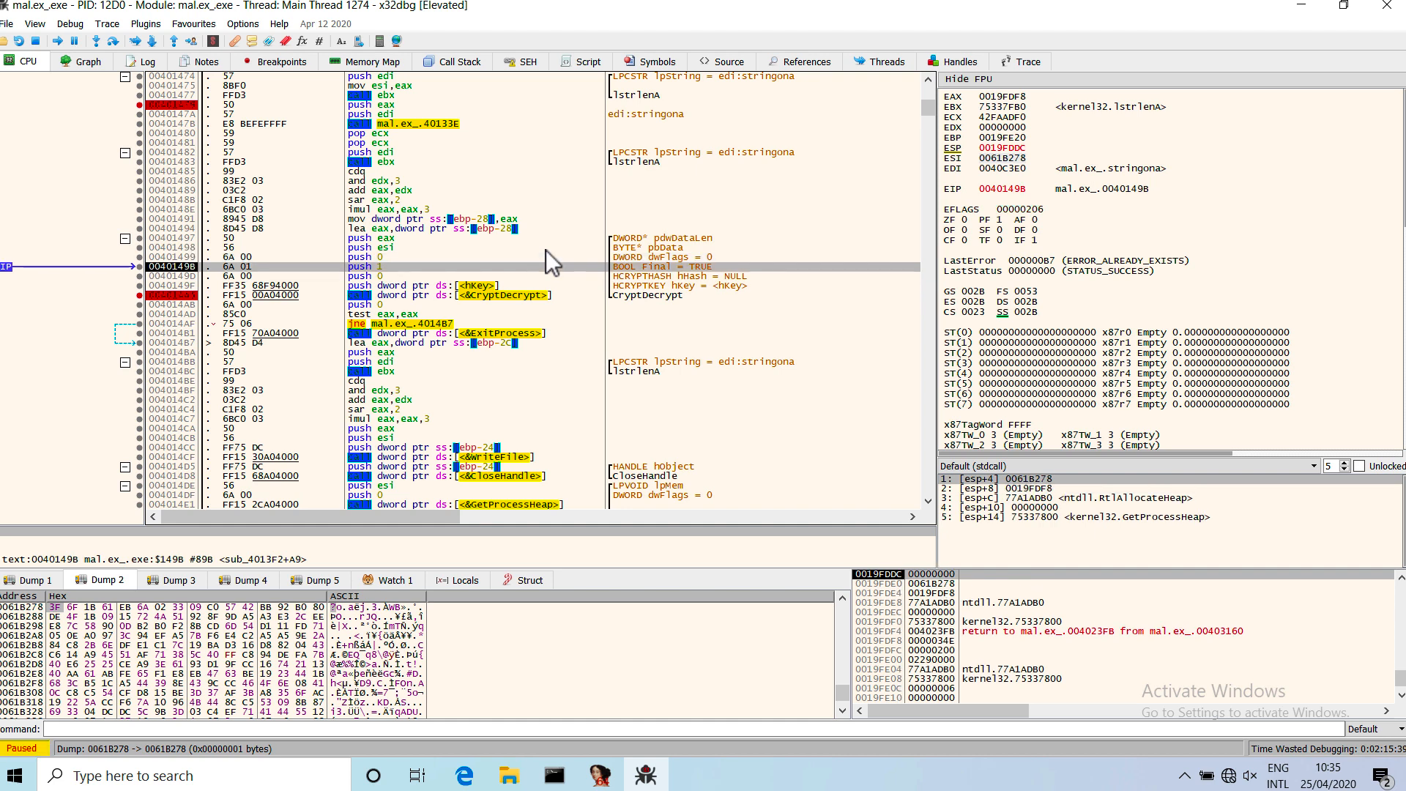
pyautogui.press('F8')
pyautogui.press('F8')
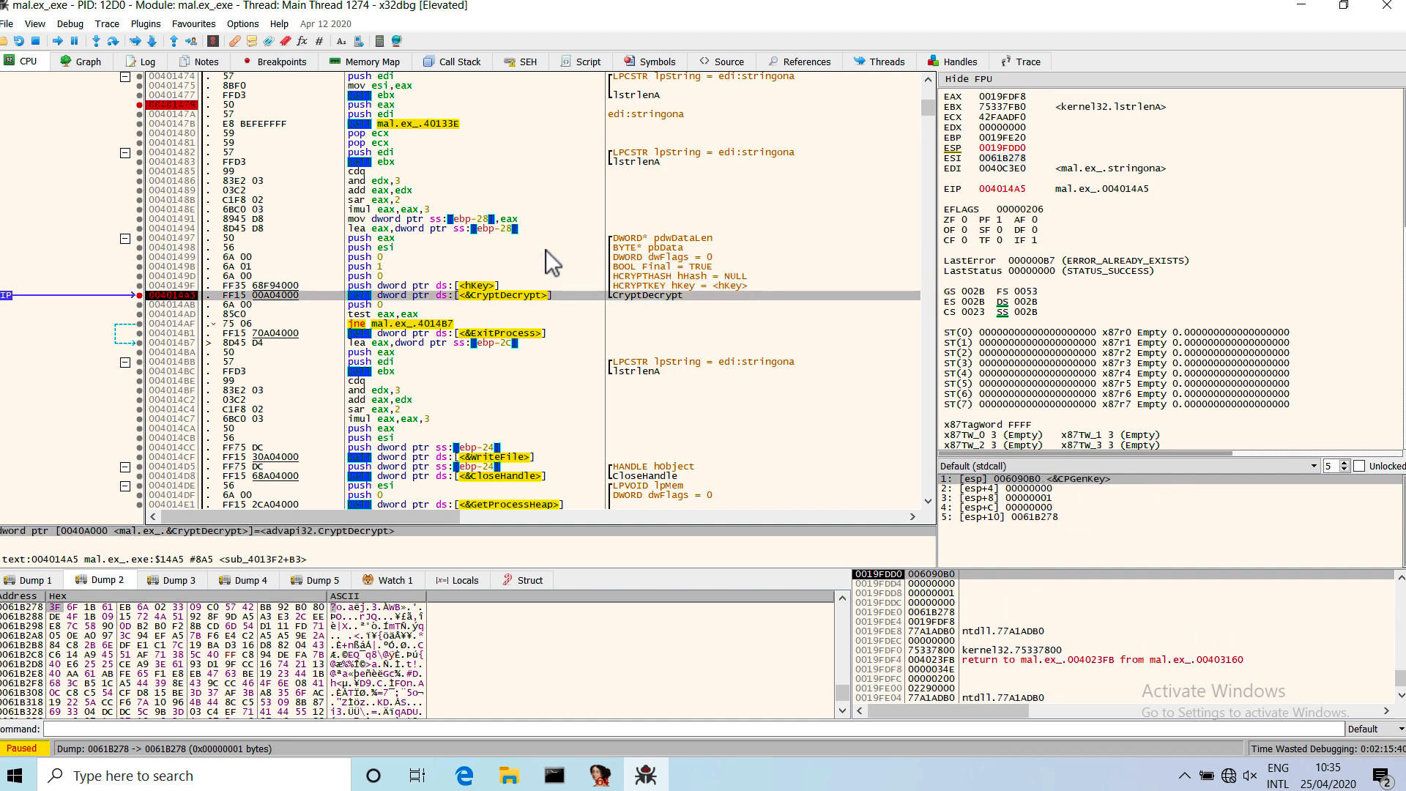
pyautogui.press('F8')
pyautogui.press('F8')
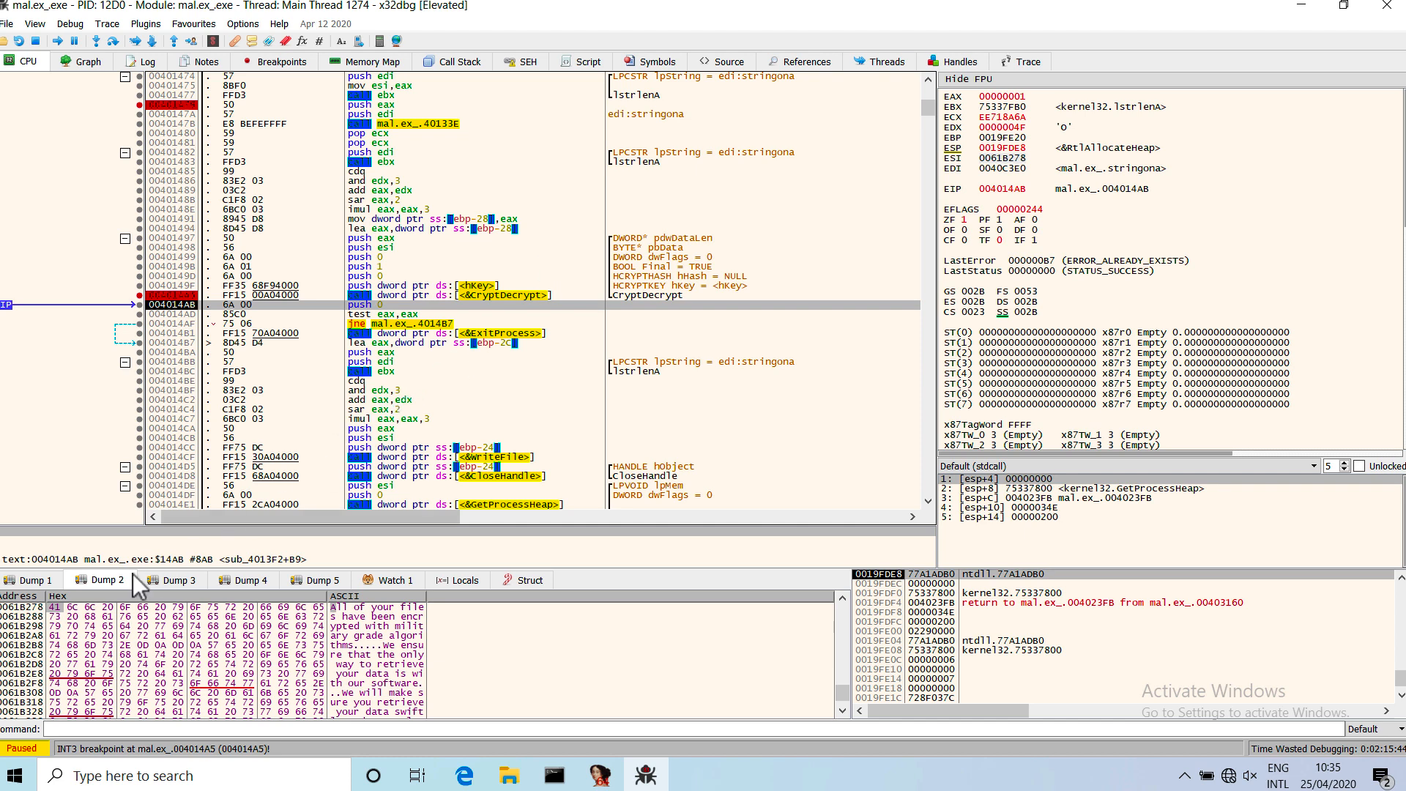
# Step over the return-value check, the jump to 004014B7 and the WriteFile call, up to 004014D5.
pyautogui.moveTo(499, 300)
pyautogui.press('F8')
pyautogui.press('F8')
pyautogui.press('F8')
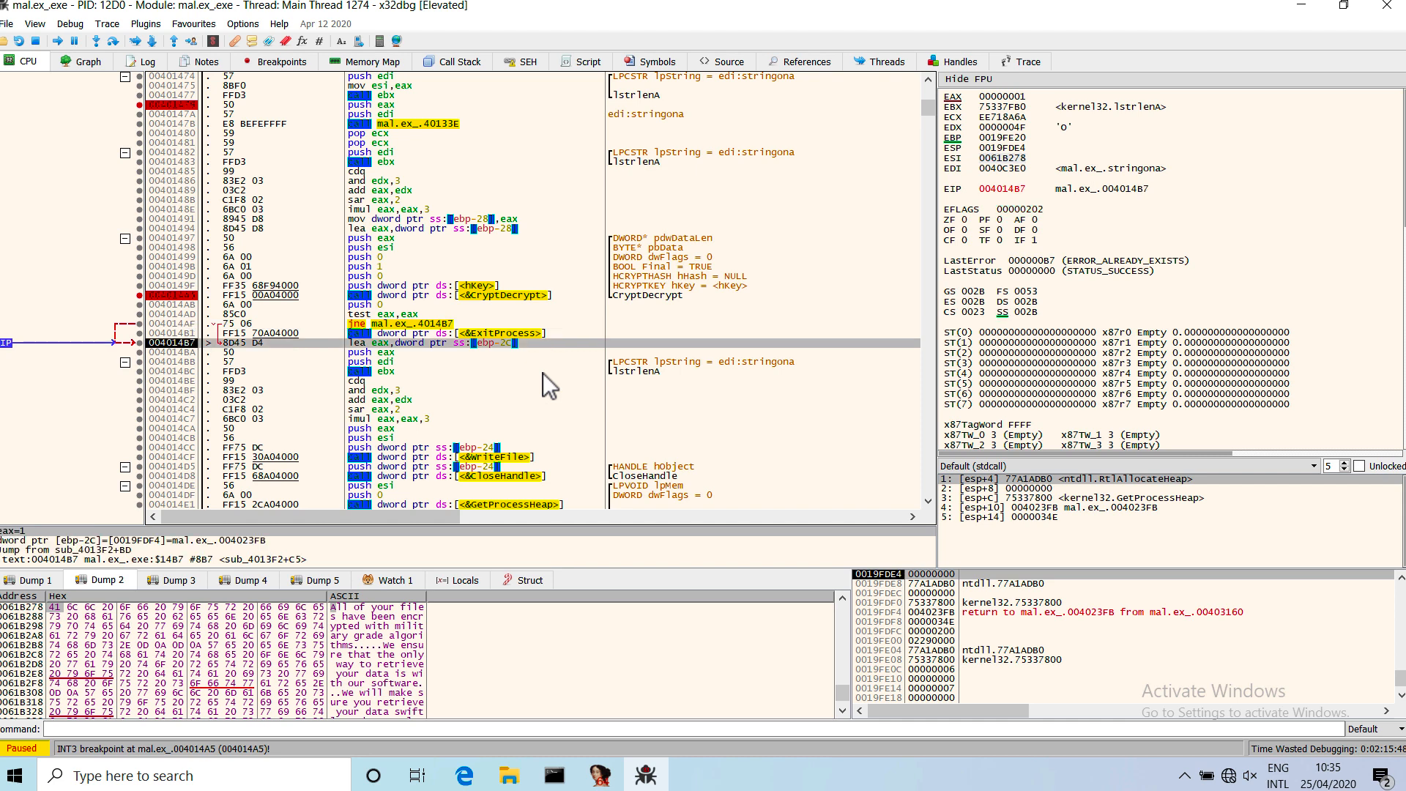
pyautogui.press('F8')
pyautogui.press('F8')
pyautogui.press('F8')
pyautogui.press('F8')
pyautogui.press('F8')
pyautogui.press('F8')
pyautogui.press('F8')
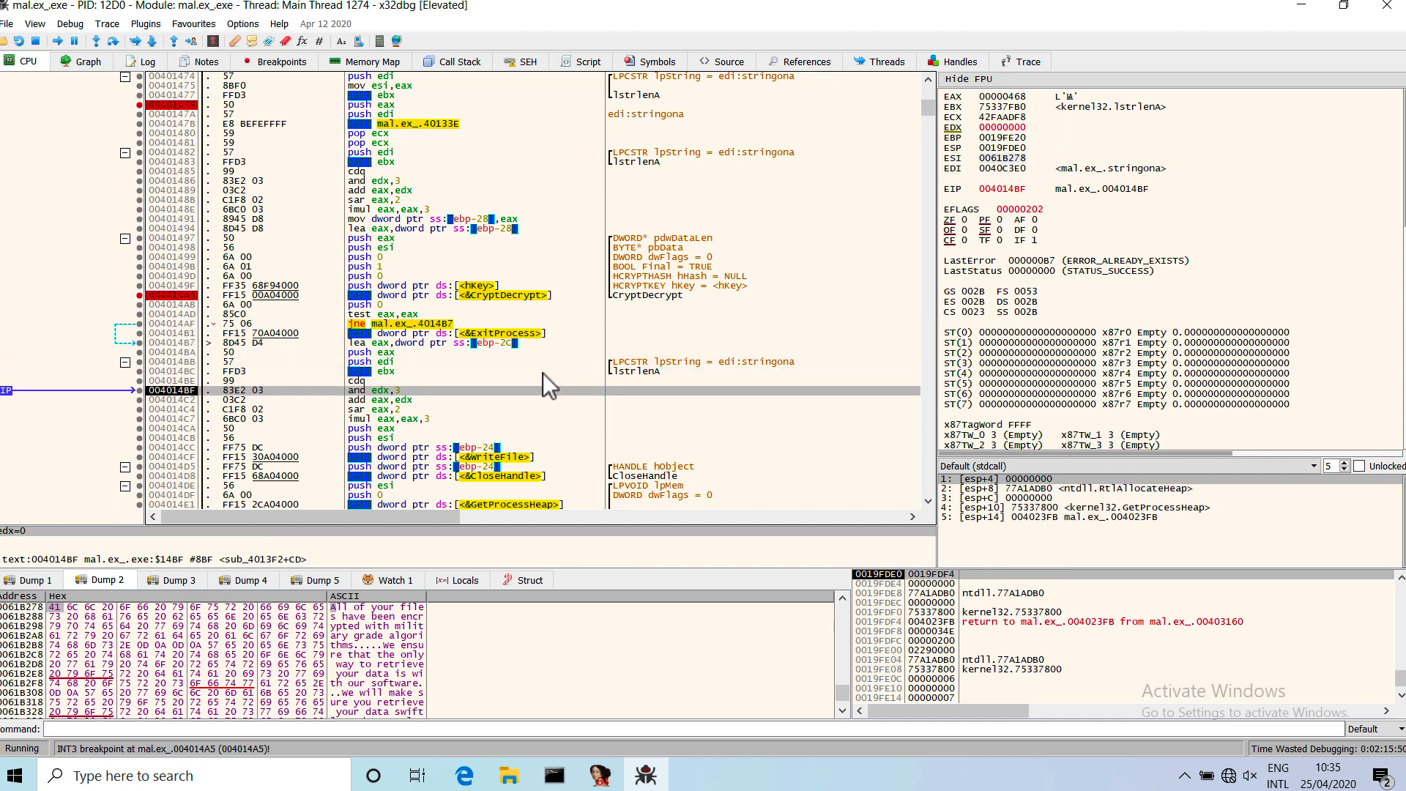
pyautogui.press('F8')
pyautogui.press('F8')
pyautogui.press('F8')
pyautogui.press('F8')
pyautogui.press('F8')
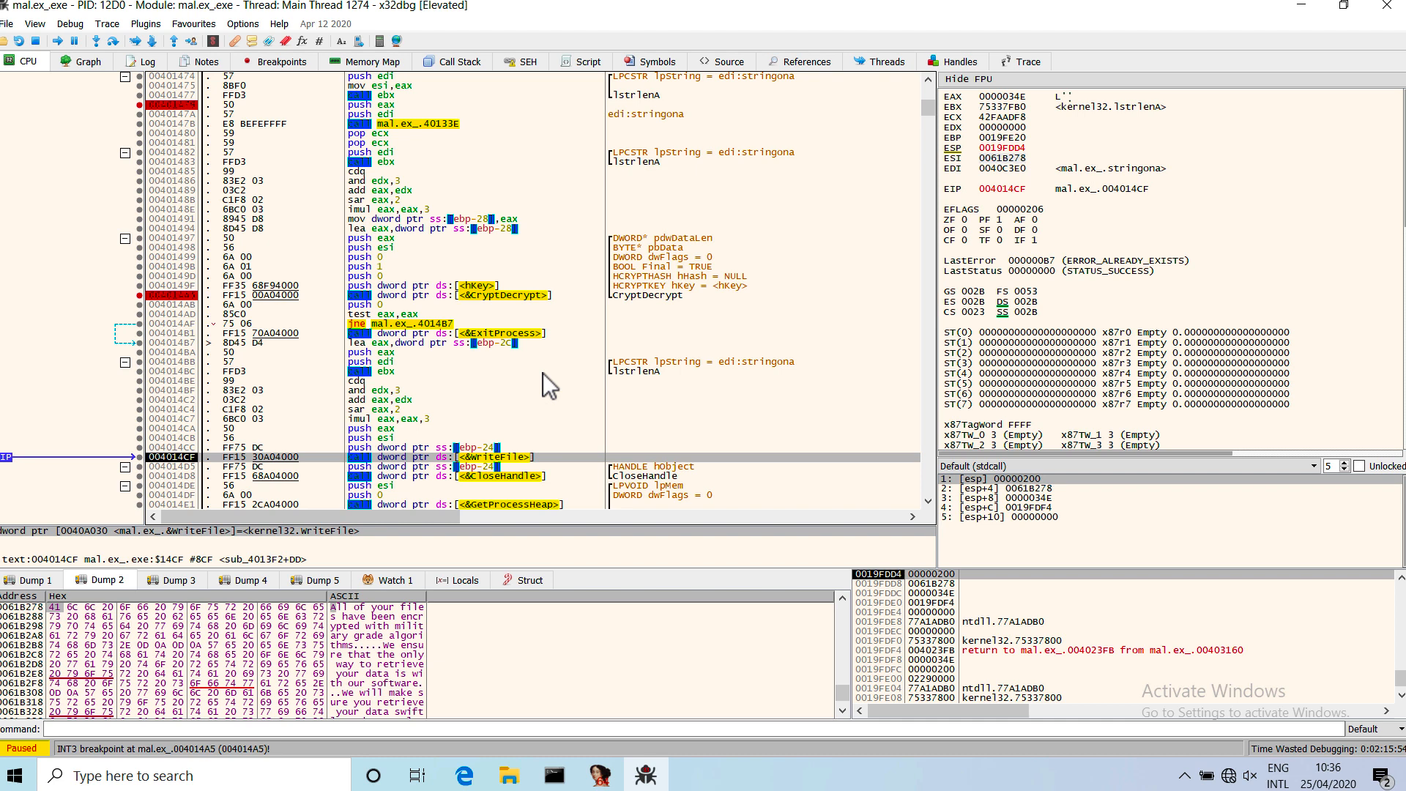
pyautogui.press('F8')
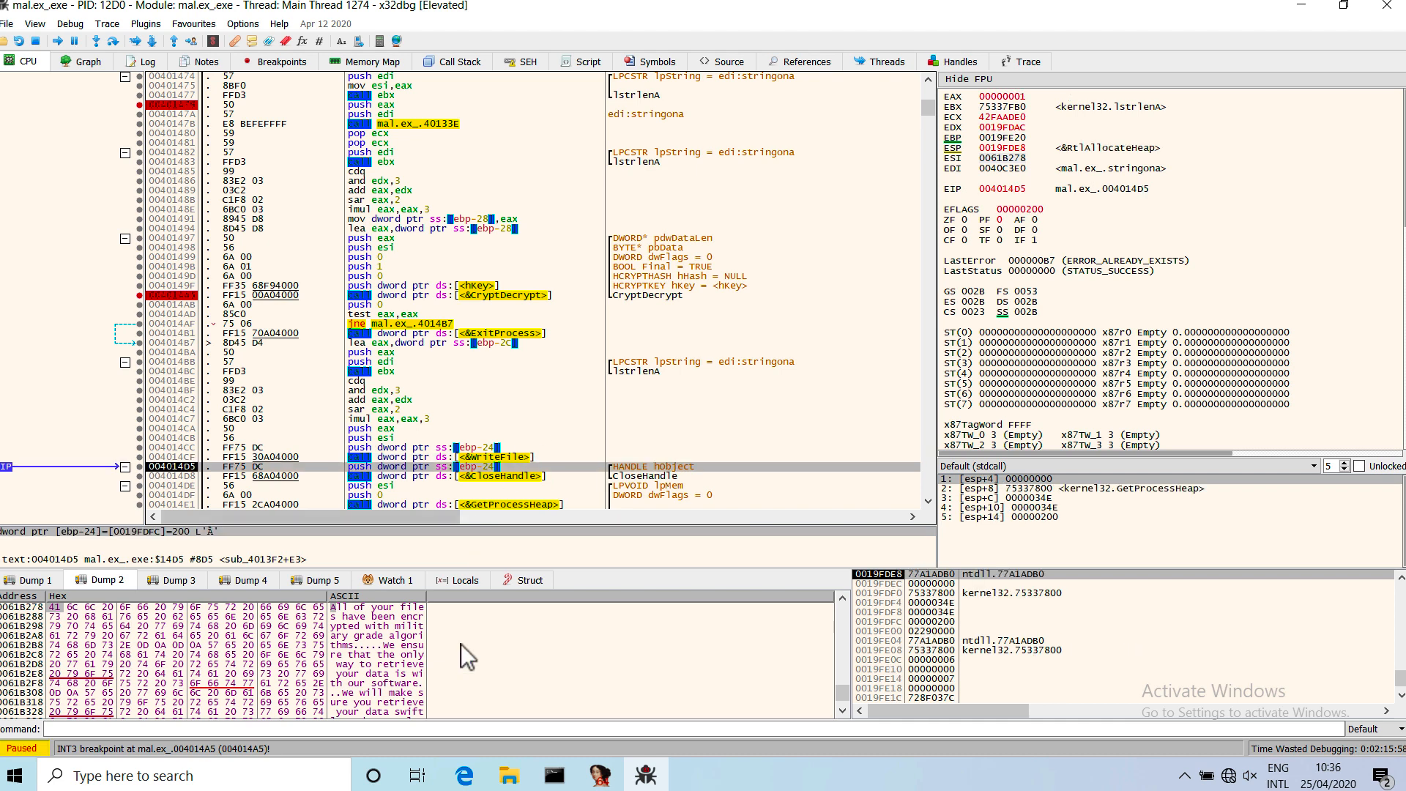
# Switch to File Explorer, try to open NEFILIM-DECRYPT on Local Disk (C:), and close the empty Notepad window.
pyautogui.click(507, 781)
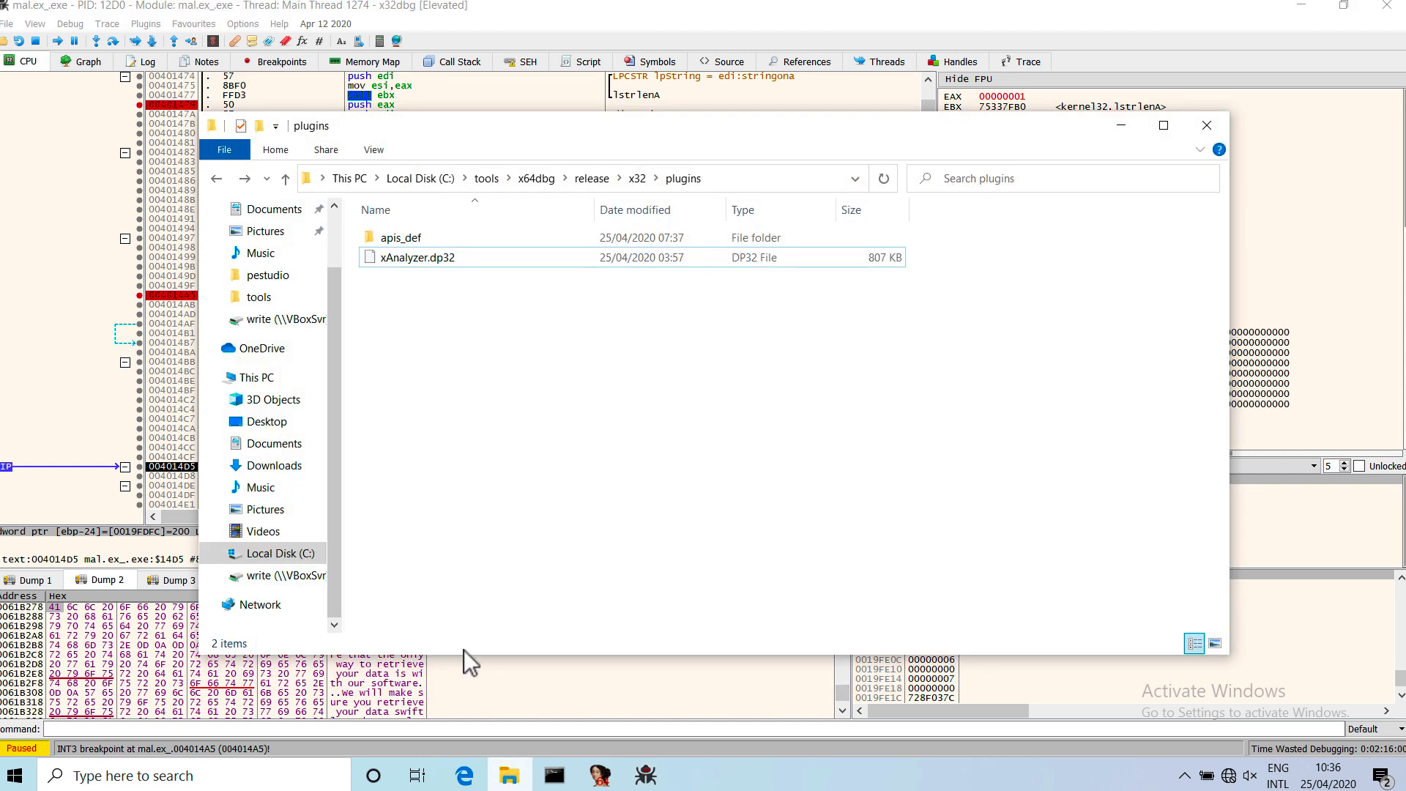
pyautogui.click(285, 554)
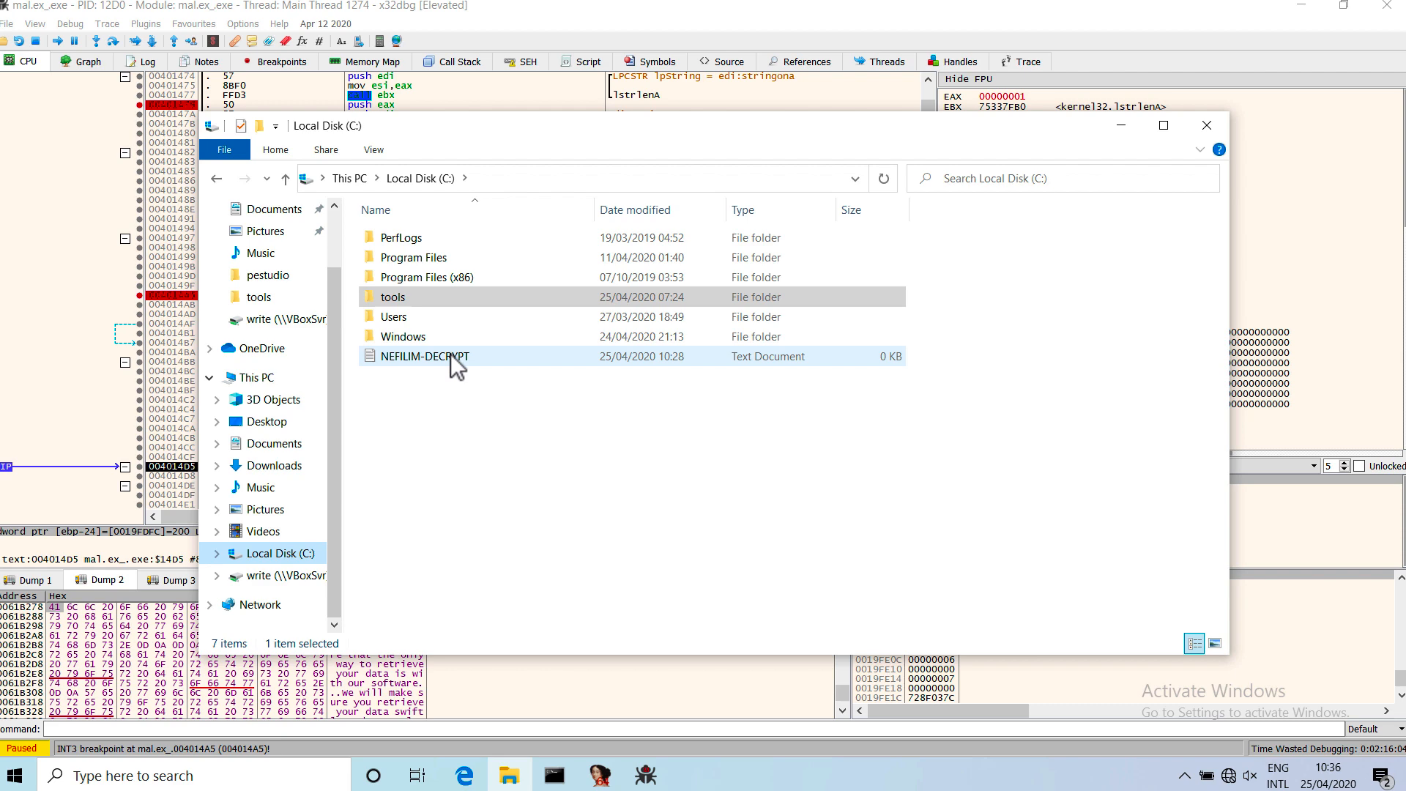
pyautogui.click(450, 355)
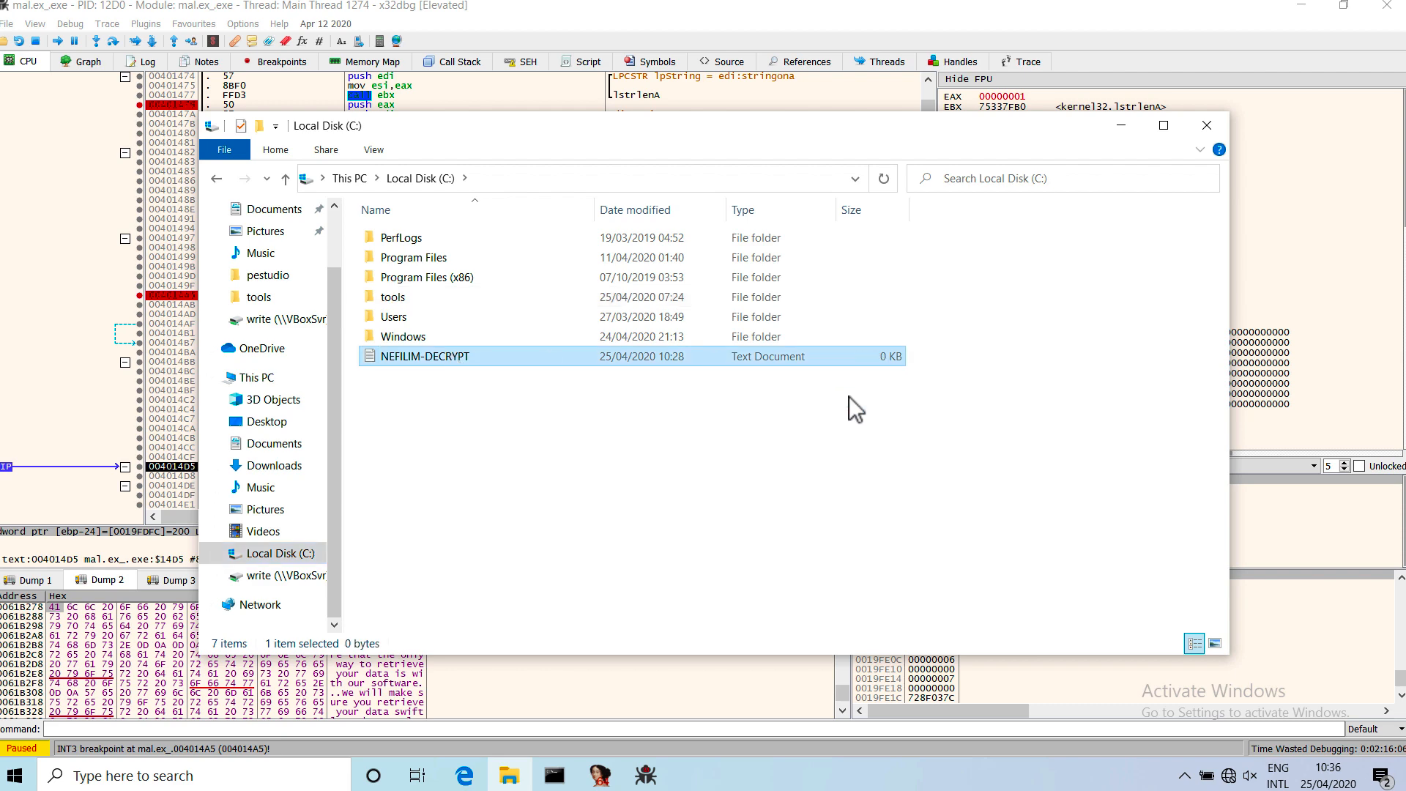
pyautogui.doubleClick(449, 359)
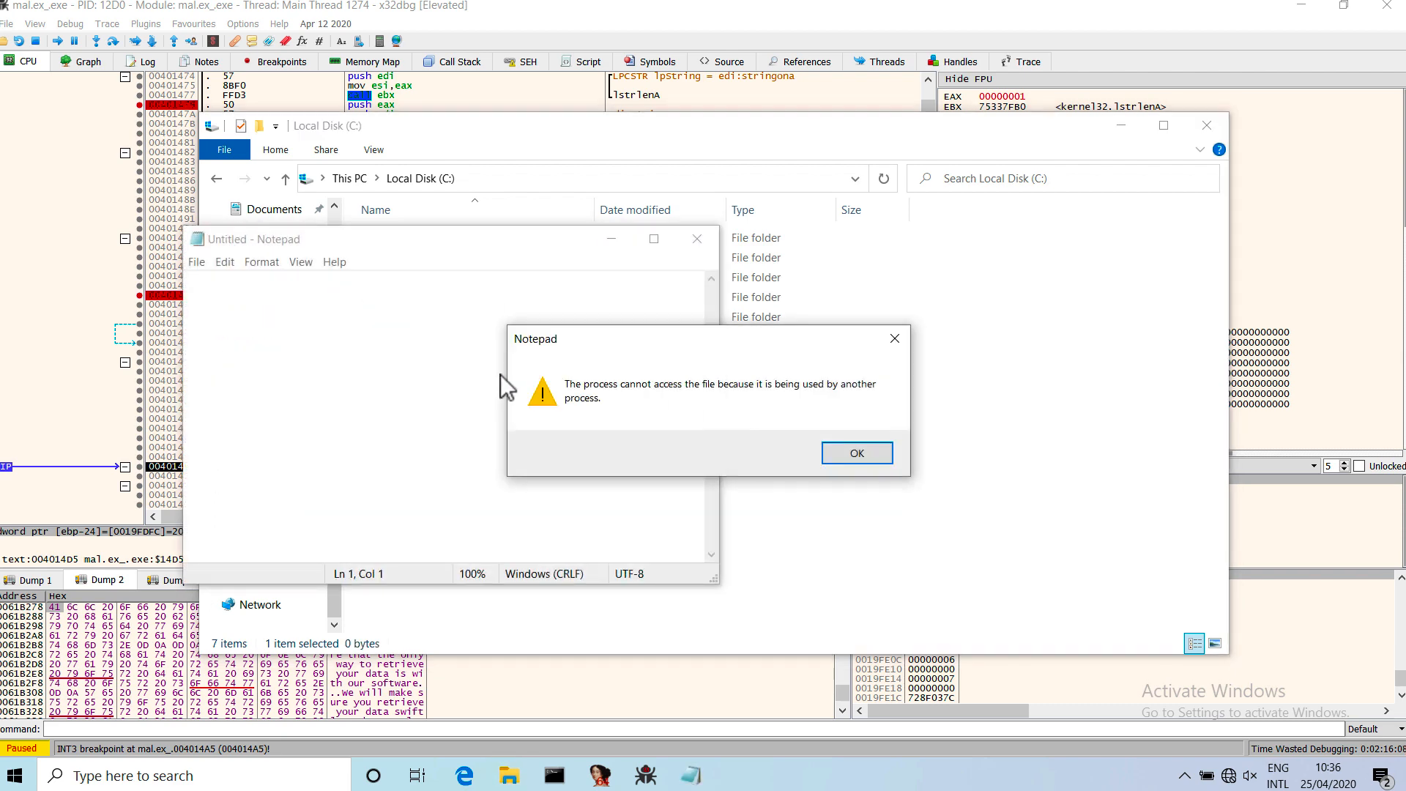
pyautogui.click(856, 452)
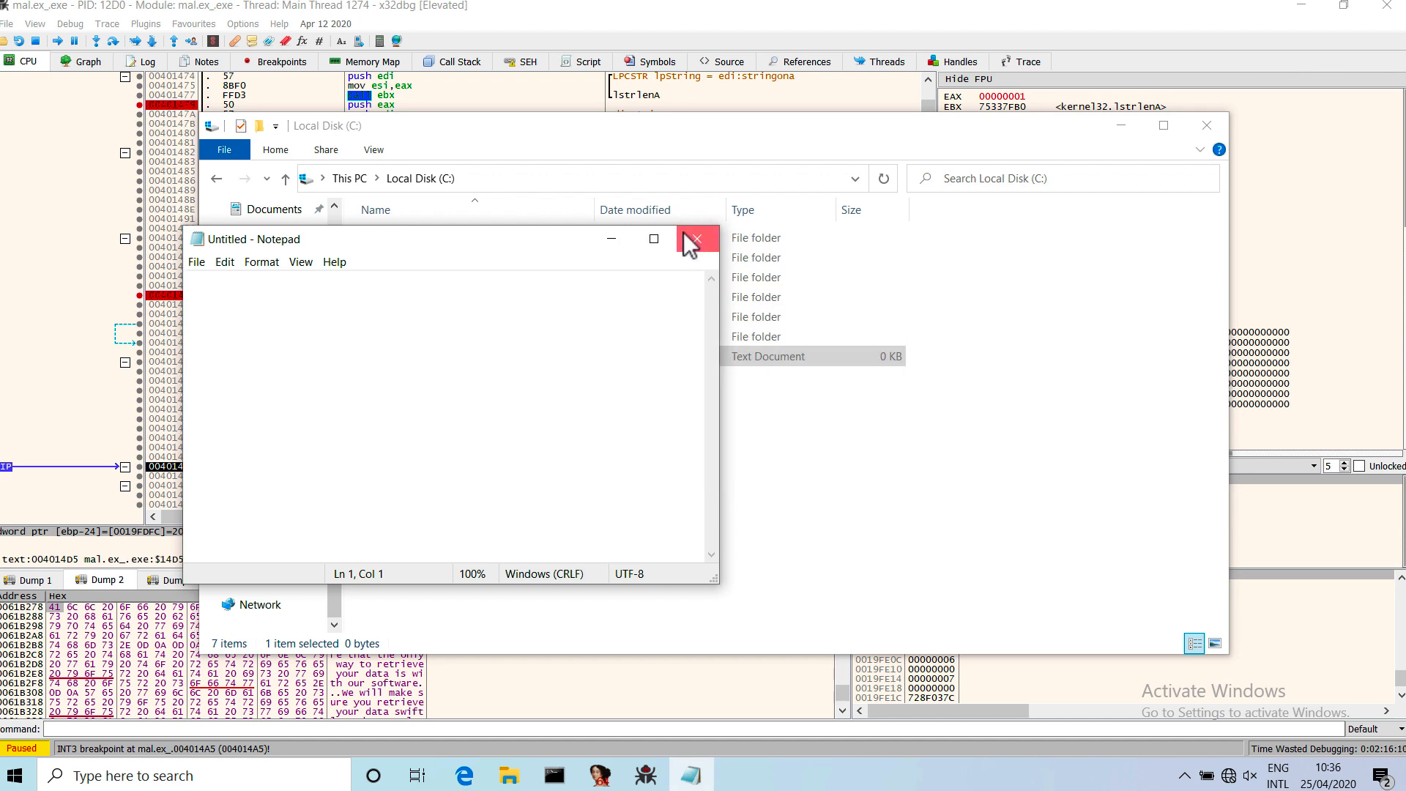
pyautogui.click(685, 233)
# Return to x32dbg and step over the CloseHandle call to 004014DE.
pyautogui.click(450, 85)
pyautogui.click(492, 342)
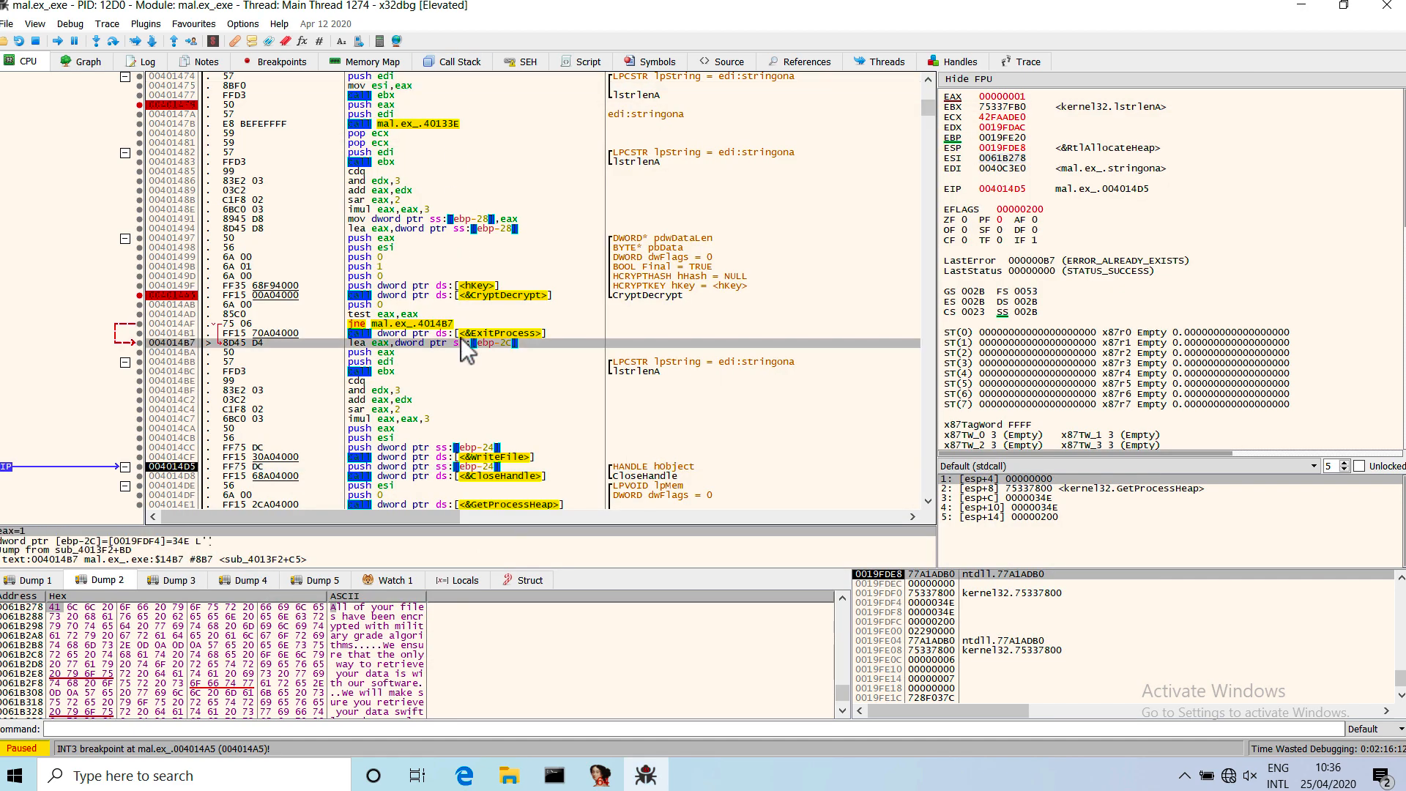
pyautogui.press('F8')
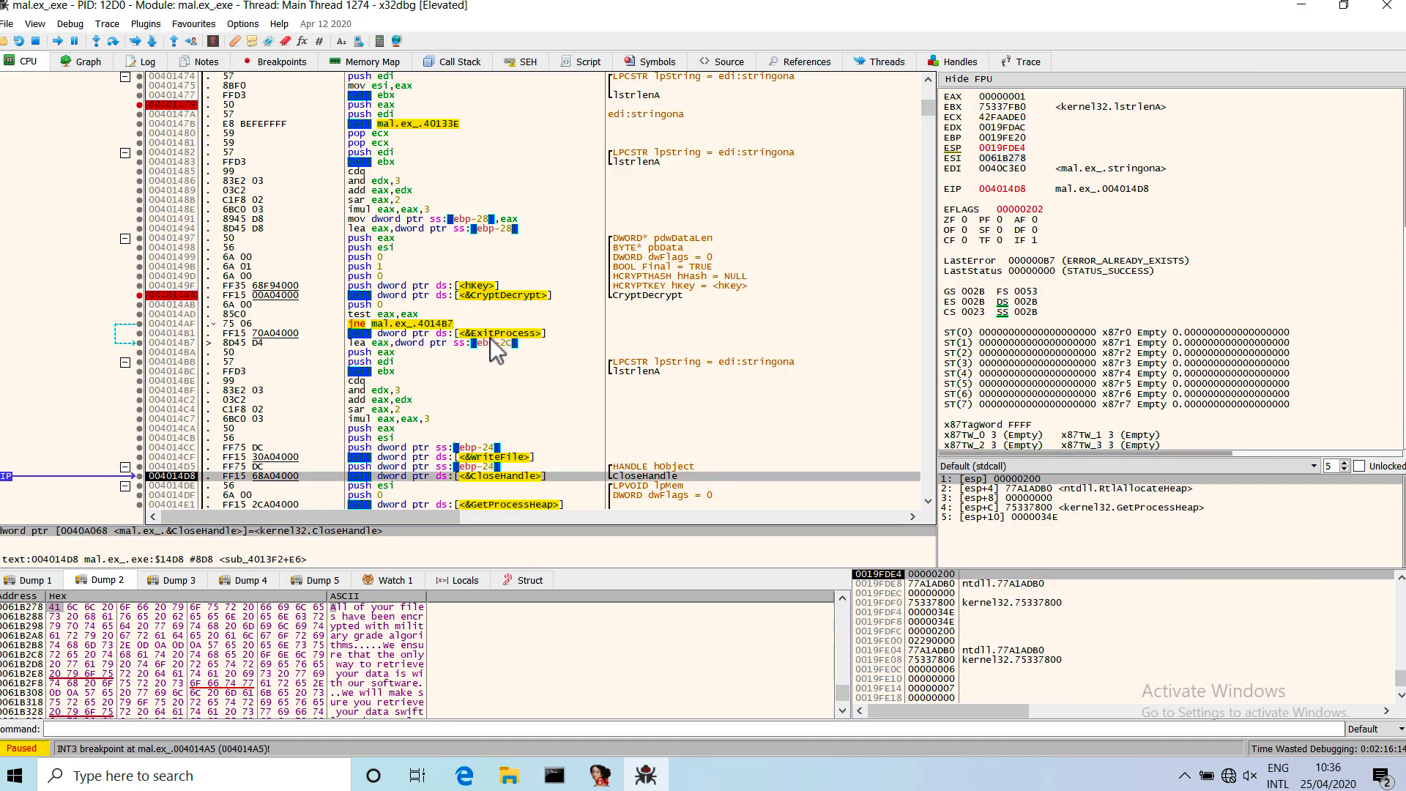
pyautogui.press('F8')
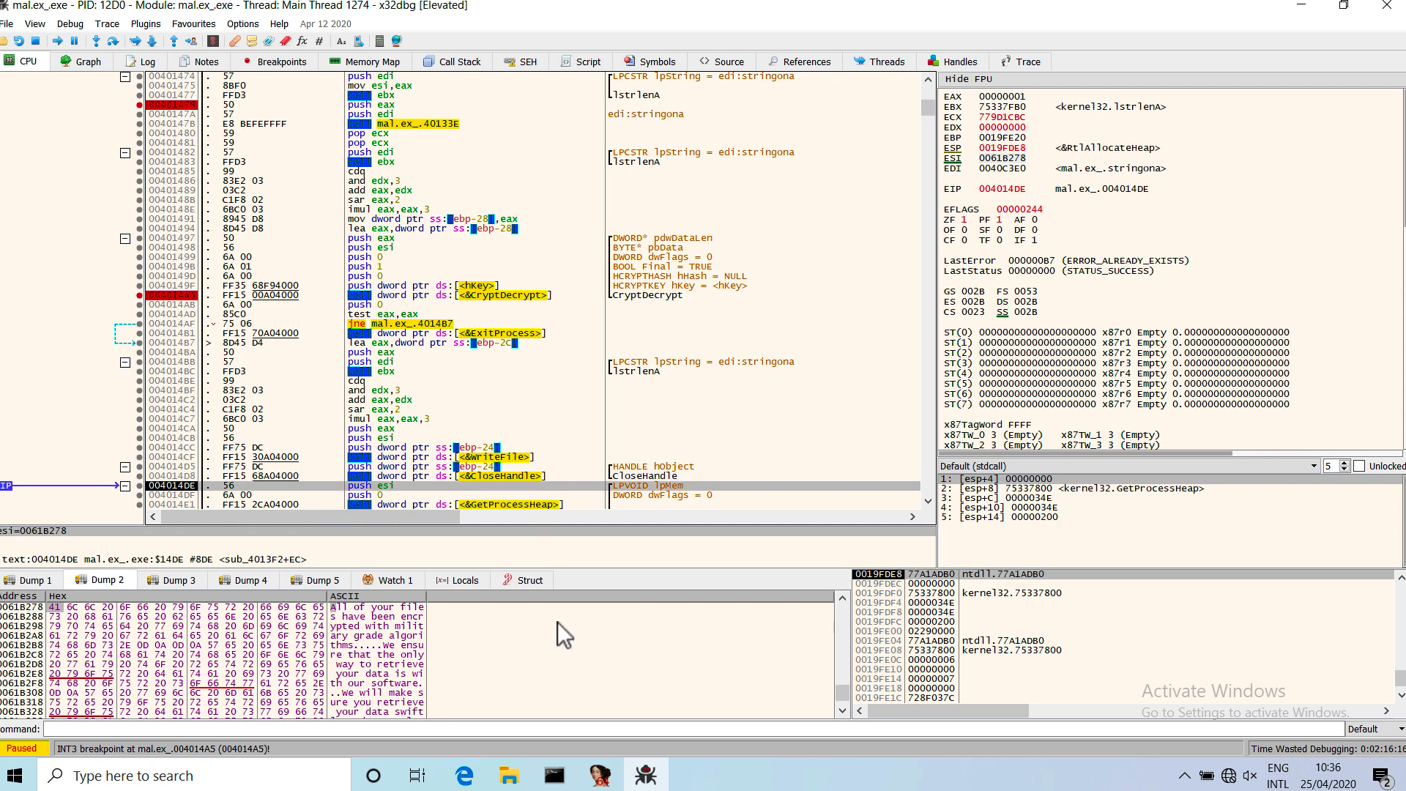
# Open NEFILIM-DECRYPT from File Explorer, read through the ransom note text and close it.
pyautogui.click(526, 774)
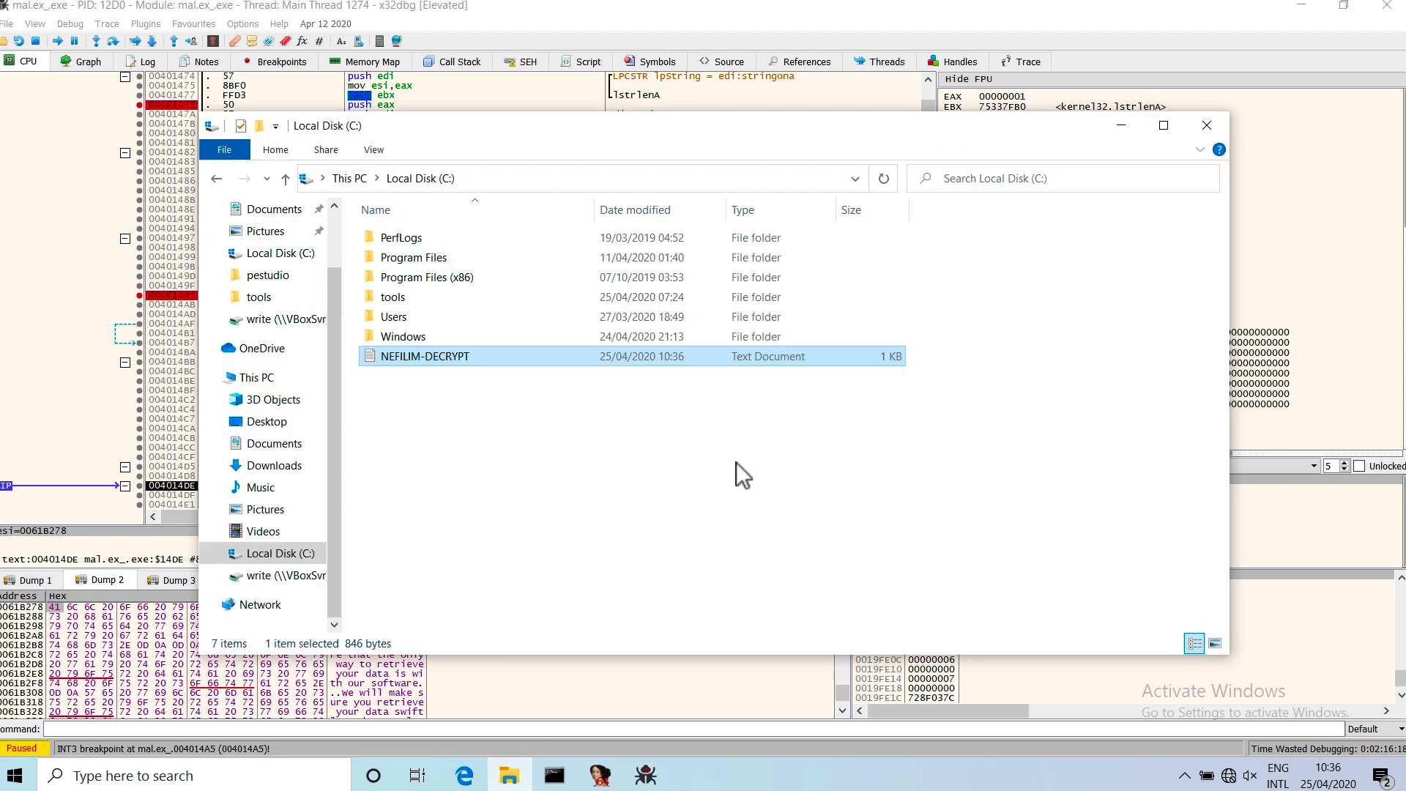
pyautogui.doubleClick(468, 357)
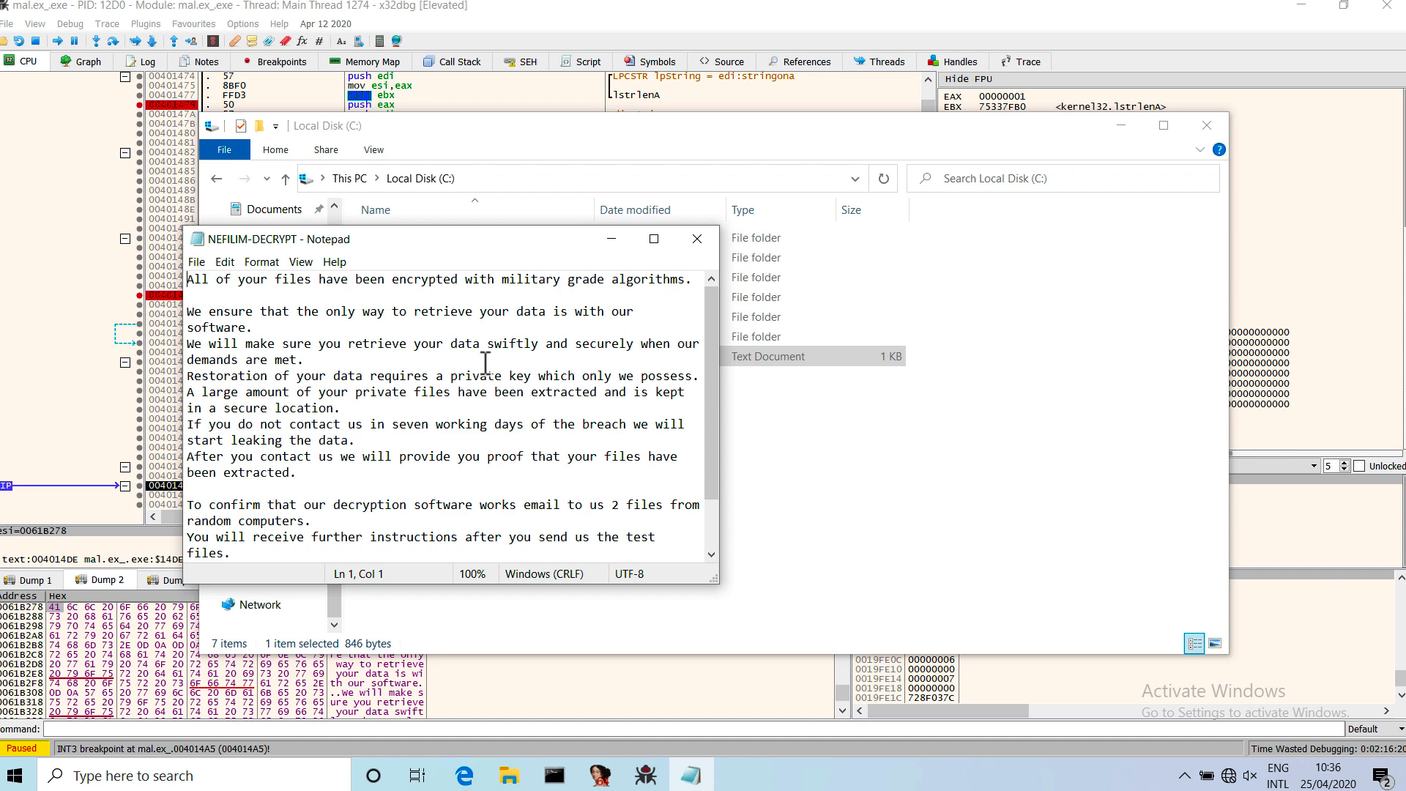
pyautogui.scroll(-2, 710, 340)
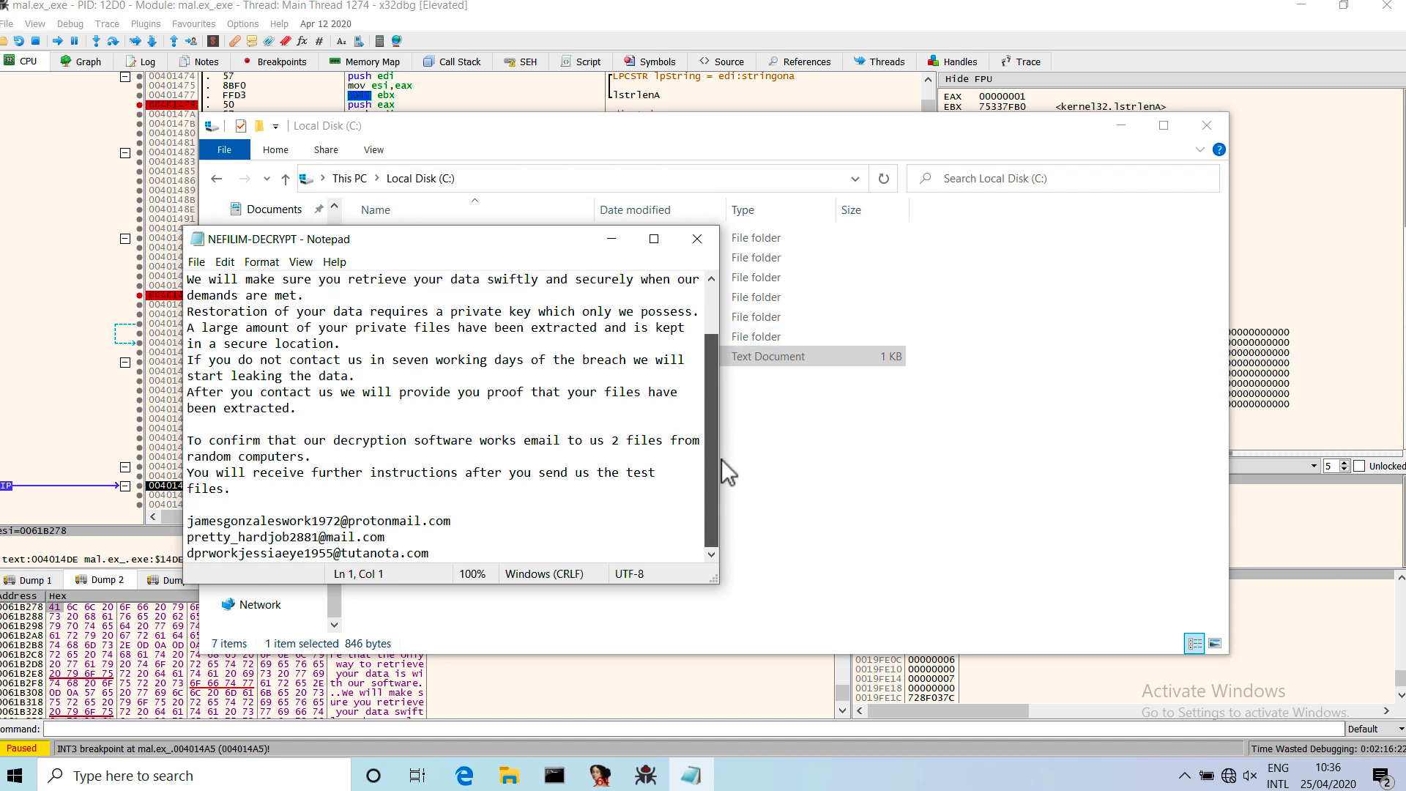
pyautogui.scroll(2, 722, 469)
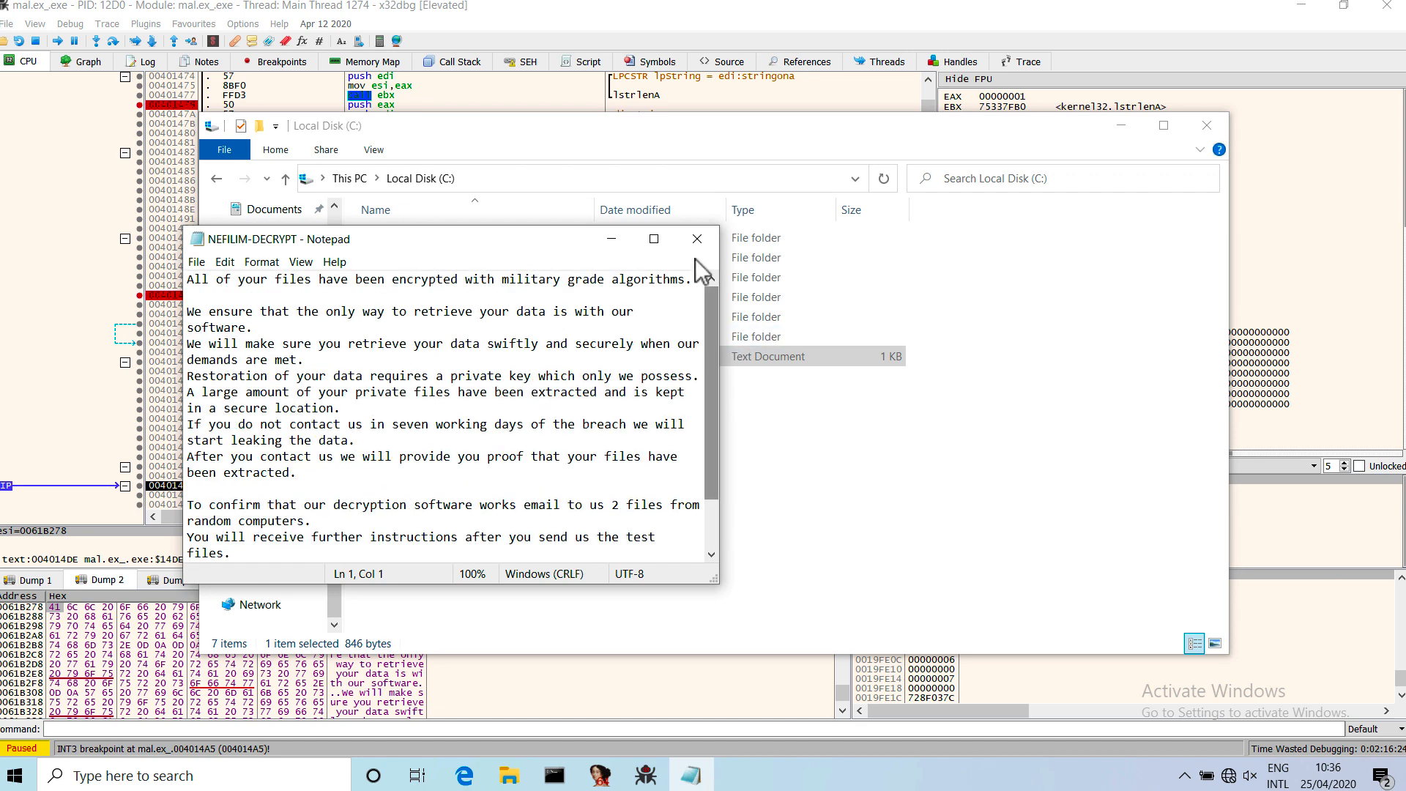
pyautogui.click(696, 241)
pyautogui.click(635, 455)
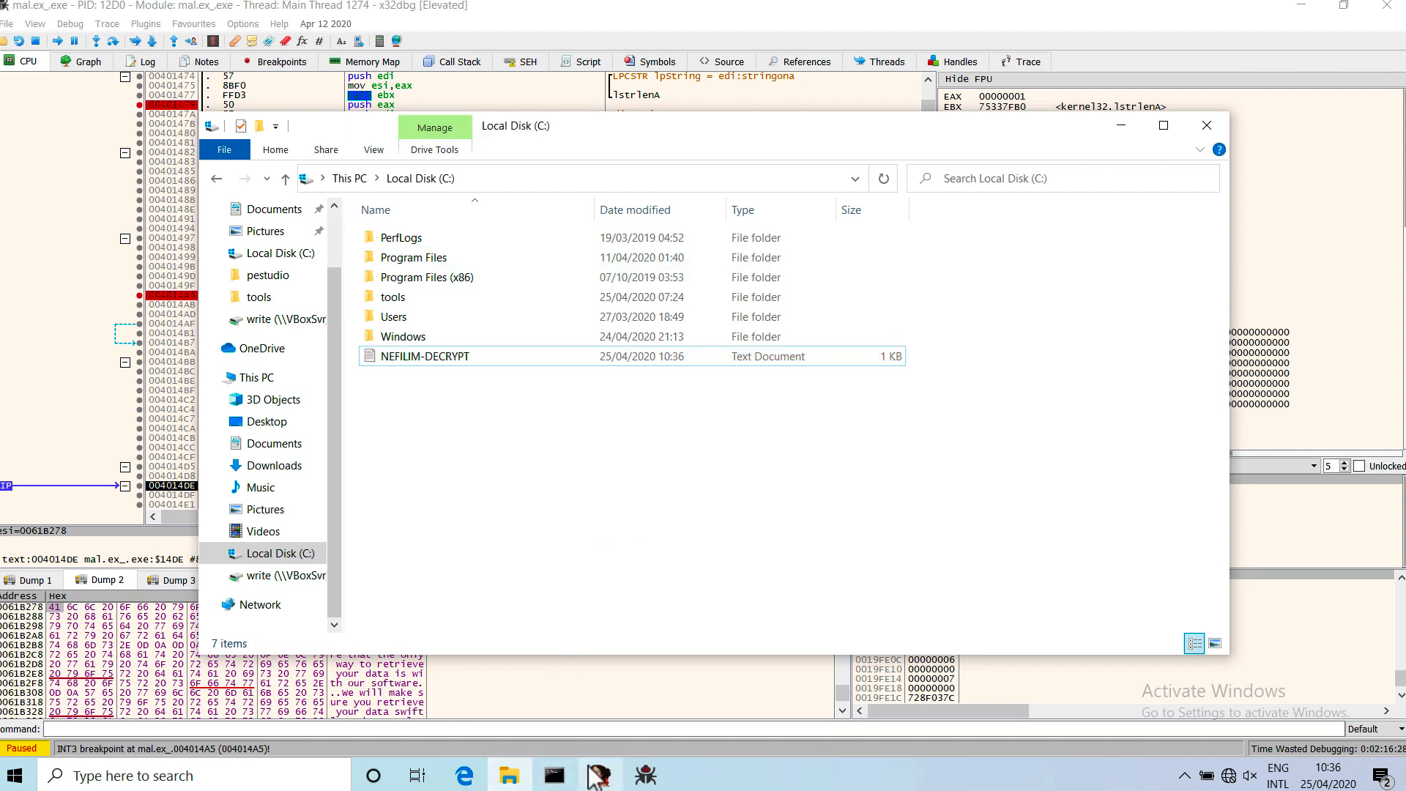
# Switch to IDA and add "esse sha1 serve como base para derivar uma chave RC4" to the database notepad.
pyautogui.moveTo(590, 770)
pyautogui.click(600, 688)
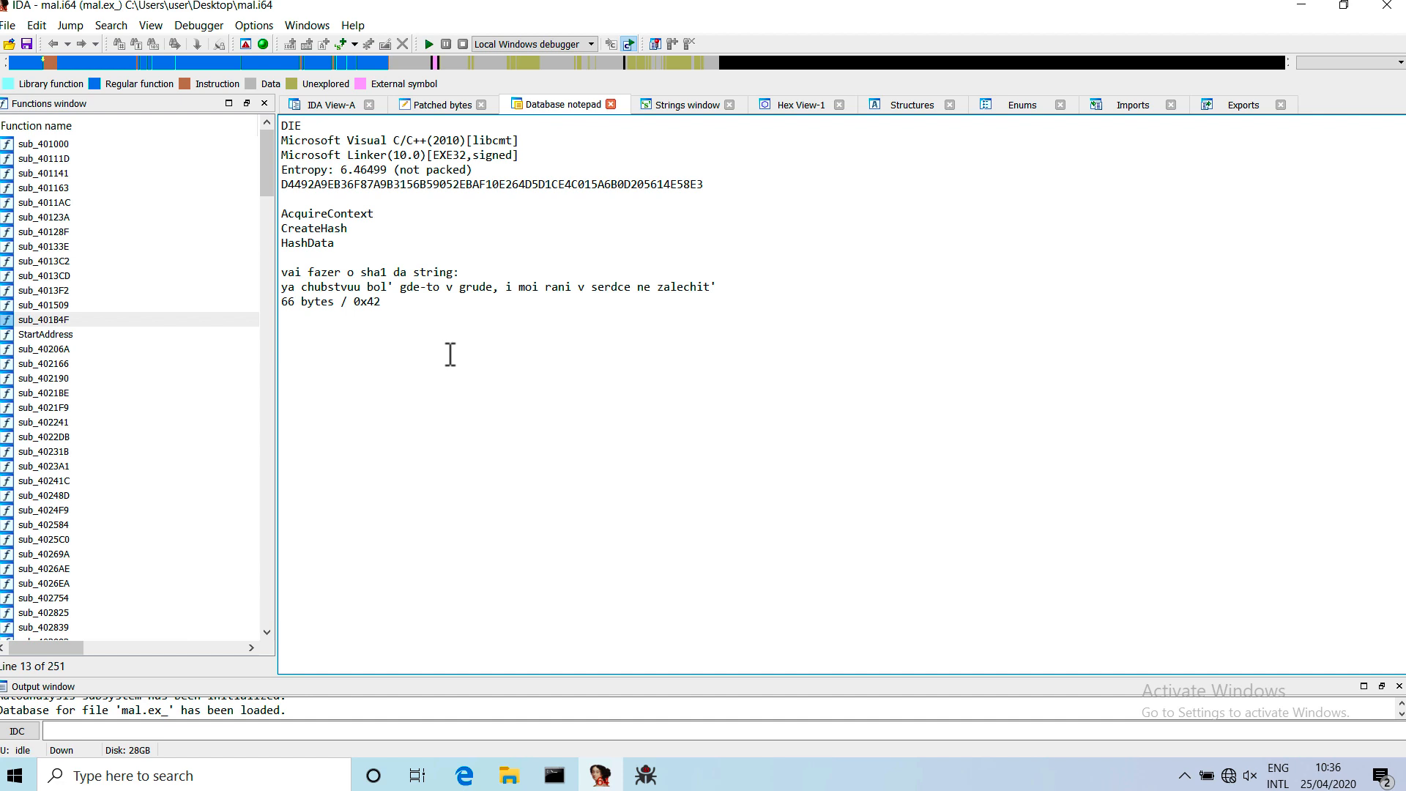
pyautogui.write('esse sha1')
pyautogui.write(' serve como base')
pyautogui.write(' para des')
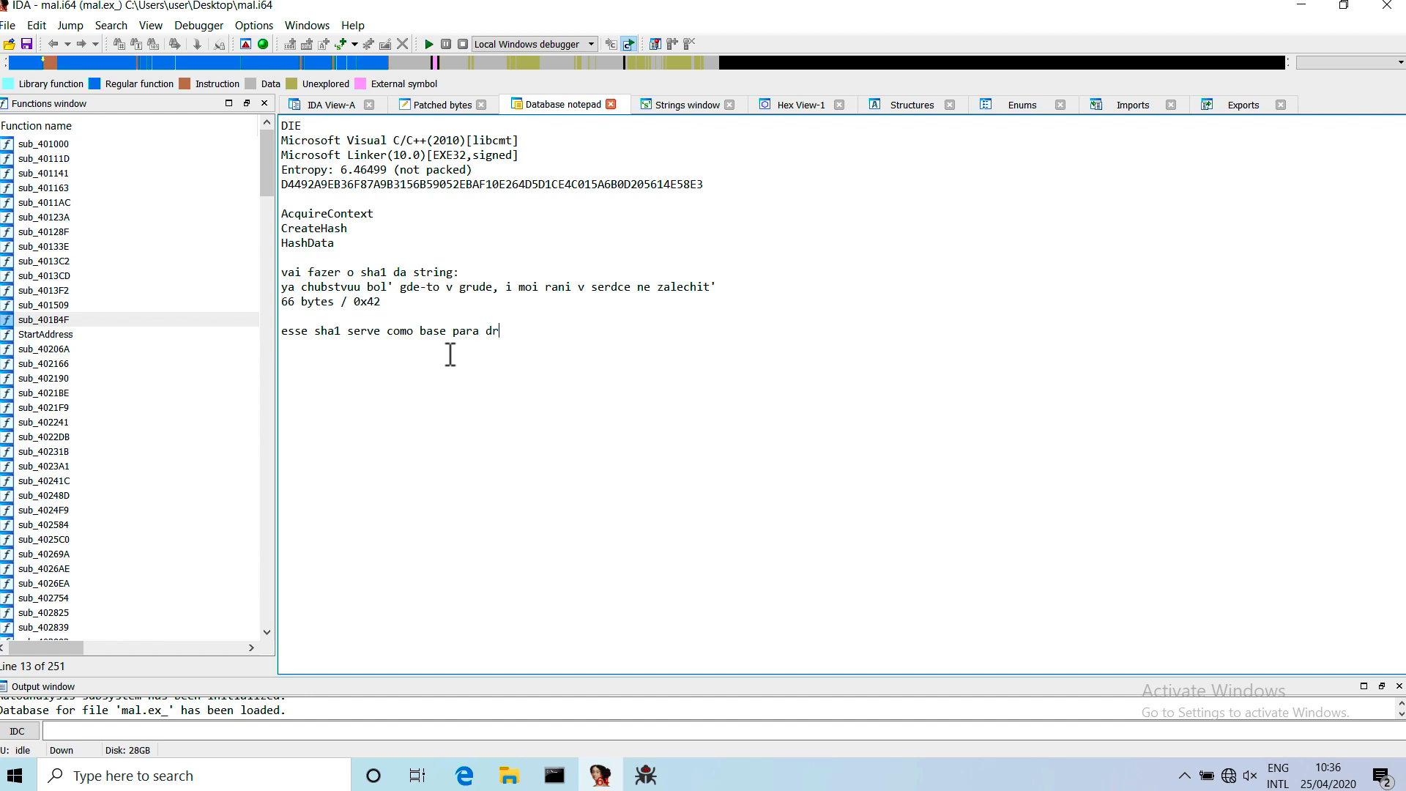
pyautogui.press('BackSpace')
pyautogui.press('BackSpace')
pyautogui.write('erivar uma c')
pyautogui.write('have RC4  ')
pyautogui.write('chav')
pyautogui.write('e rc4 eh usada para')
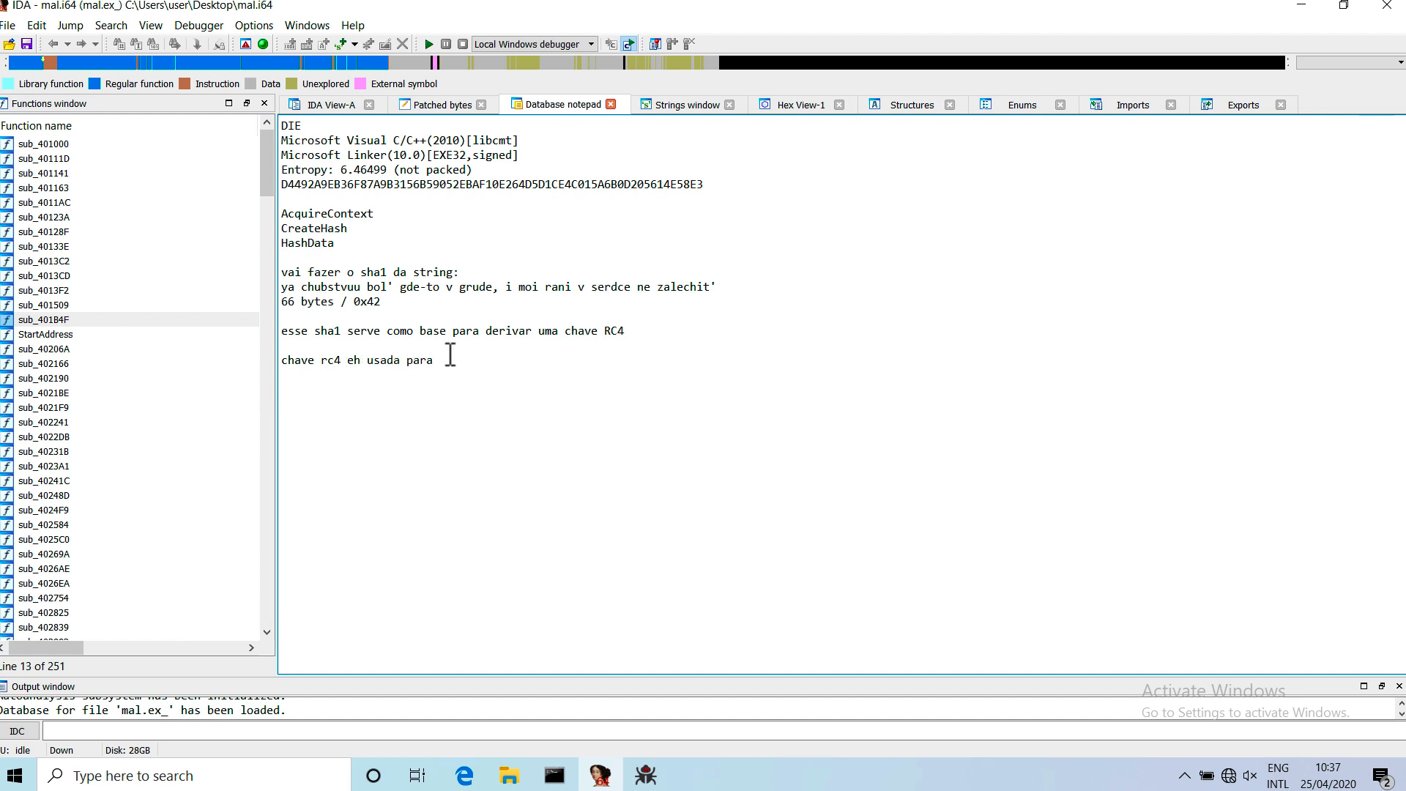
pyautogui.write(' desencriptar os dados da stringona ')
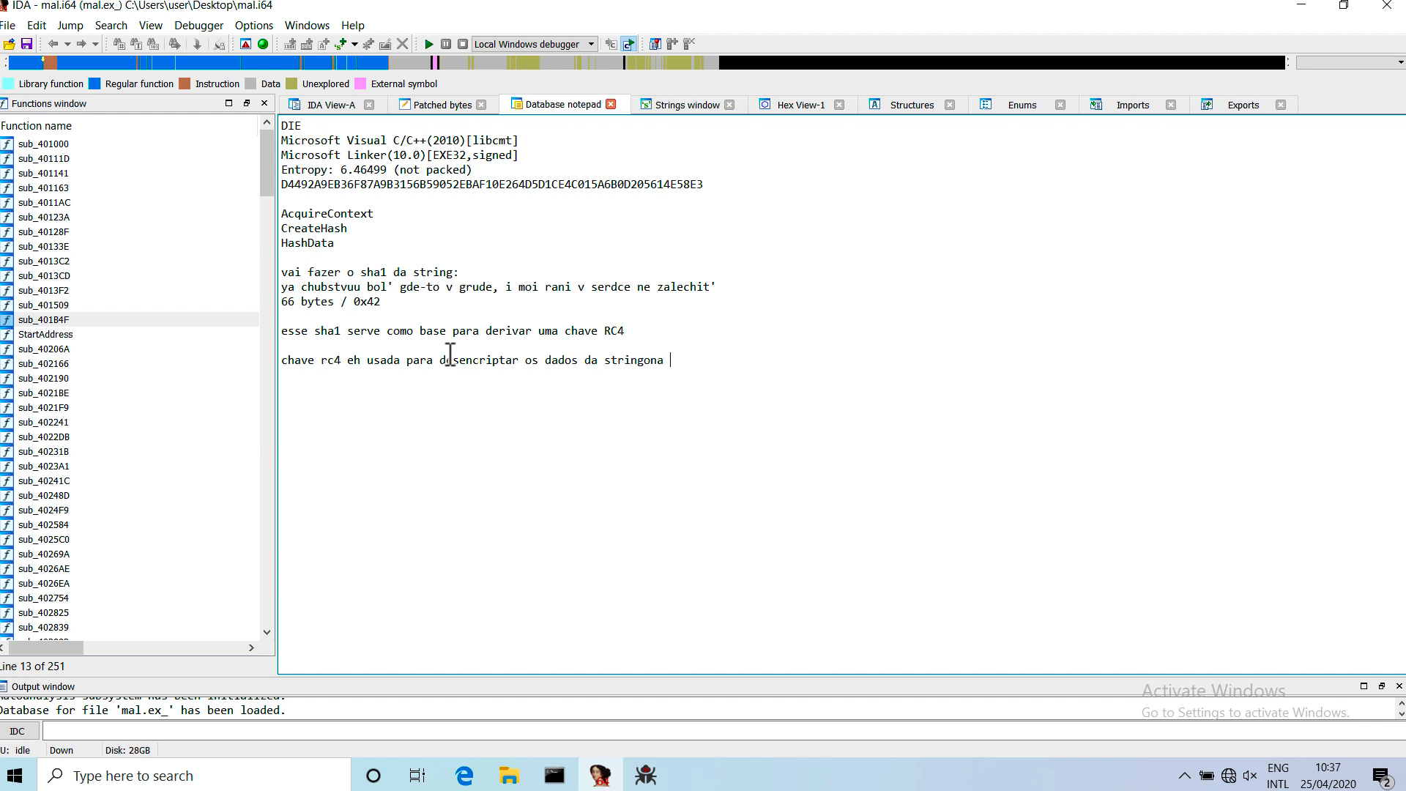
pyautogui.write('(encodada em base64)')
# Below the notes, write the pseudocode expression "base64_decode(stringona)".
pyautogui.press('Return')
pyautogui.press('Return')
pyautogui.write('stringona')
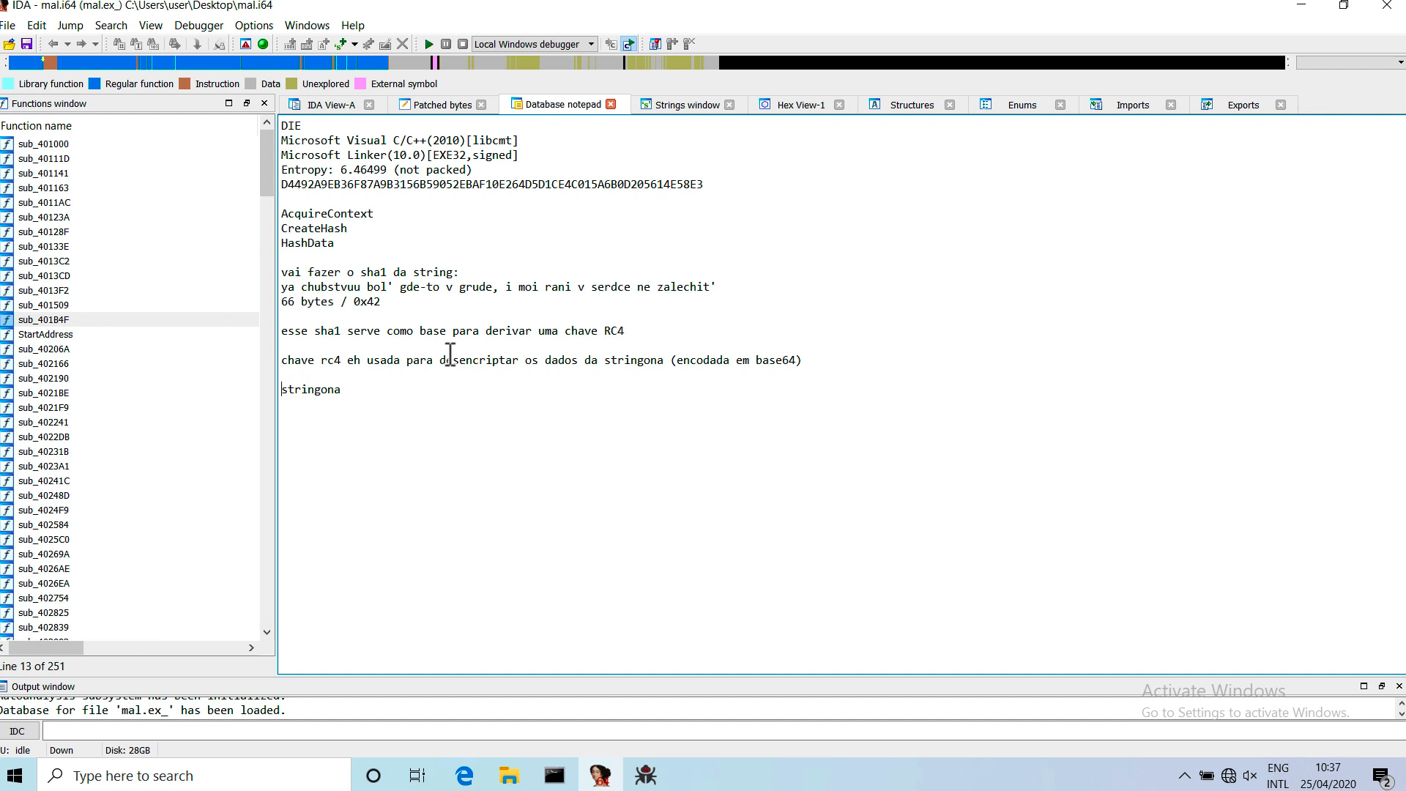
pyautogui.press('Home')
pyautogui.write('unbase')
pyautogui.write('64')
pyautogui.write('_decode')
pyautogui.write('(')
pyautogui.press('Home')
pyautogui.press('Delete')
pyautogui.press('Delete')
# Wrap the decoding expression so the line reads "rc4_decrypt(base64_decode(stringona), chave)".
pyautogui.write('rc')
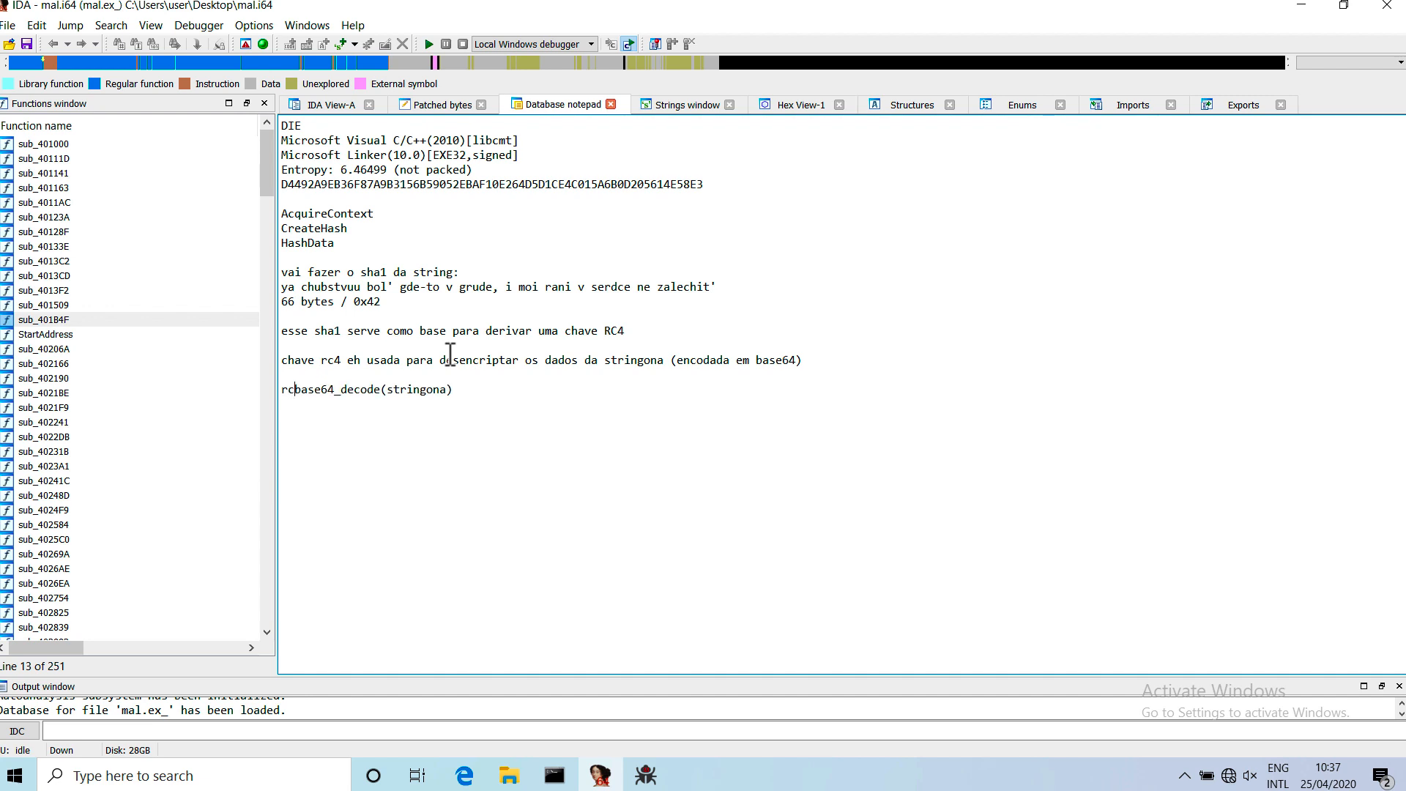
pyautogui.write('4_decrypt(')
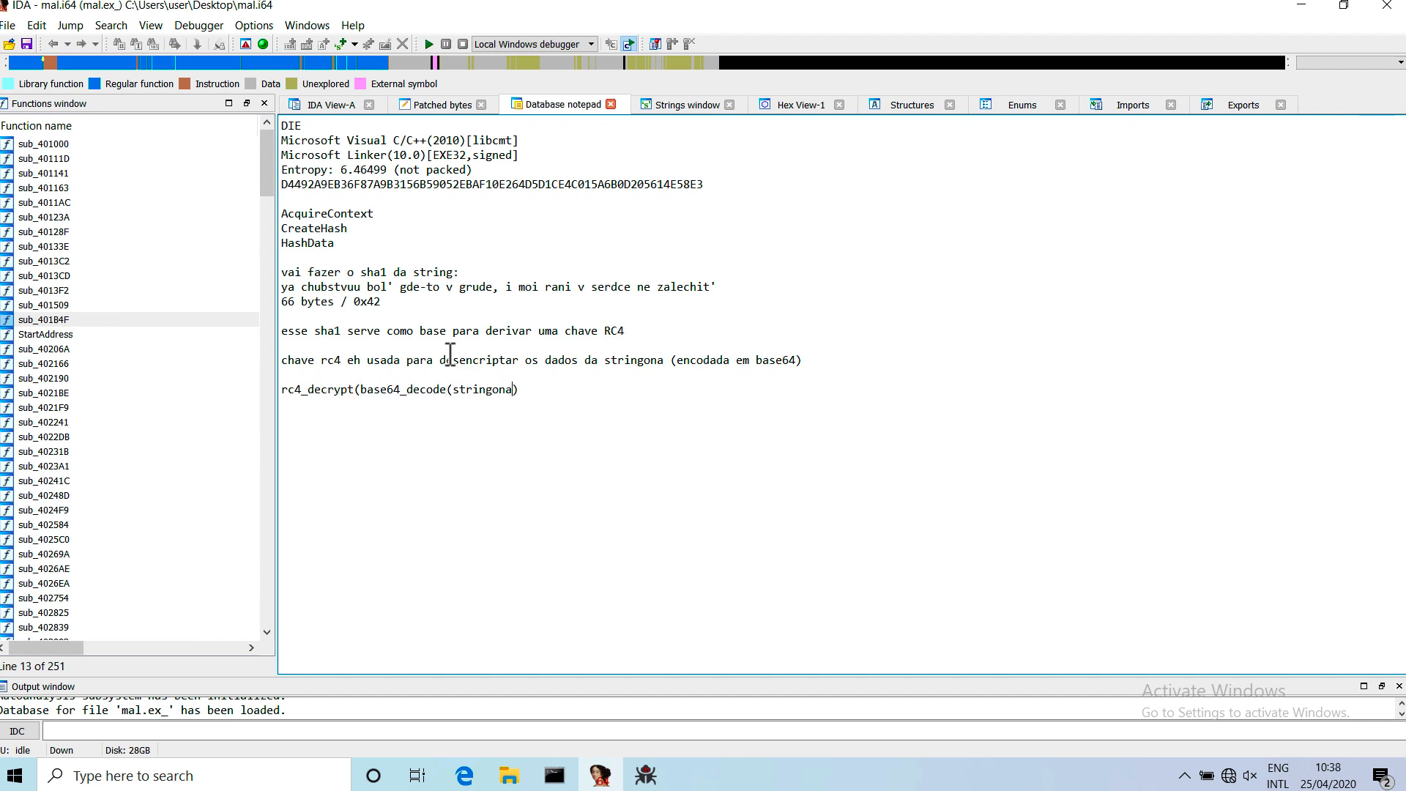
pyautogui.write('.')
pyautogui.write(' chave)')
# Insert the line "chave = deriv(sha1(strin_ya))" above the rc4_decrypt expression.
pyautogui.press('Return')
pyautogui.write('chave')
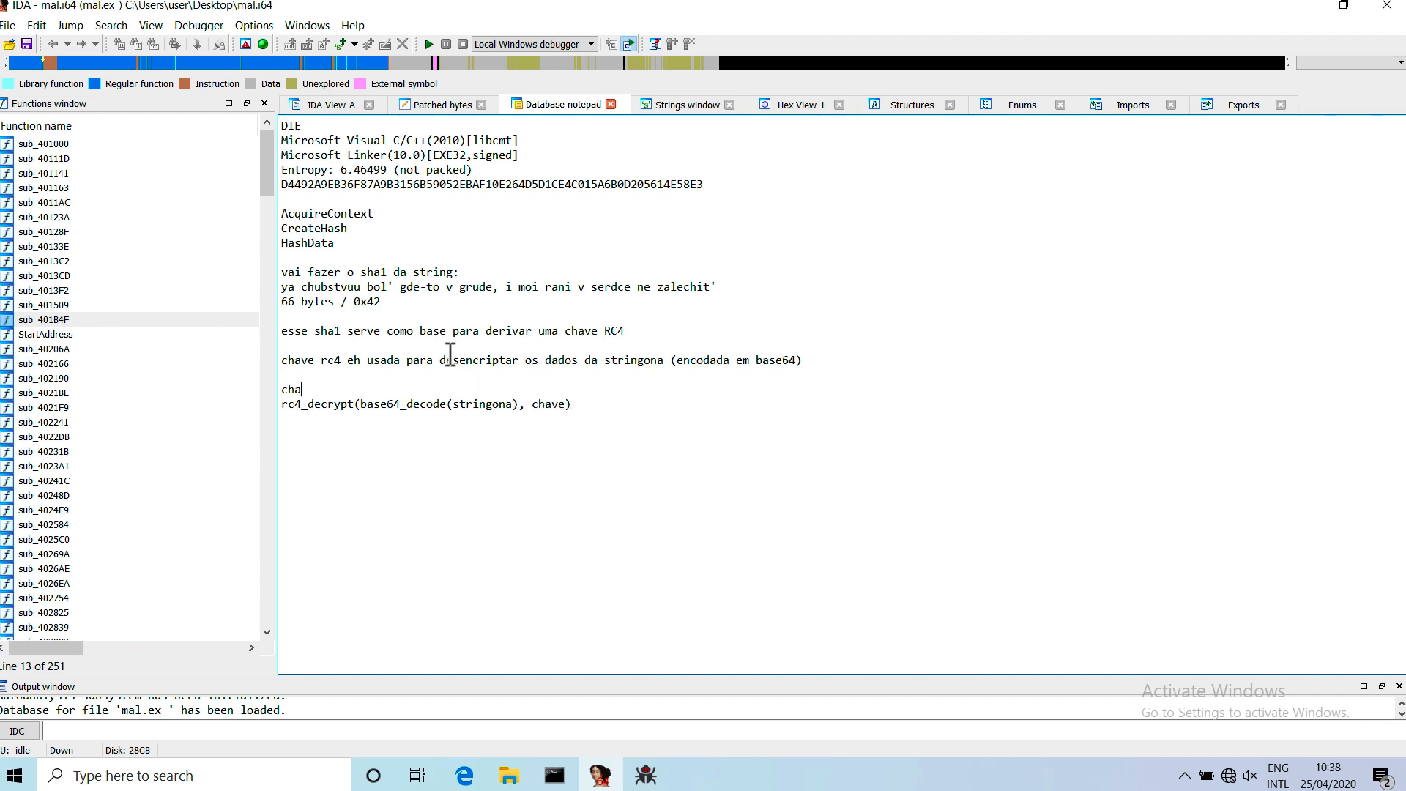
pyautogui.write(' = deriv(sha1(strin_ya))')
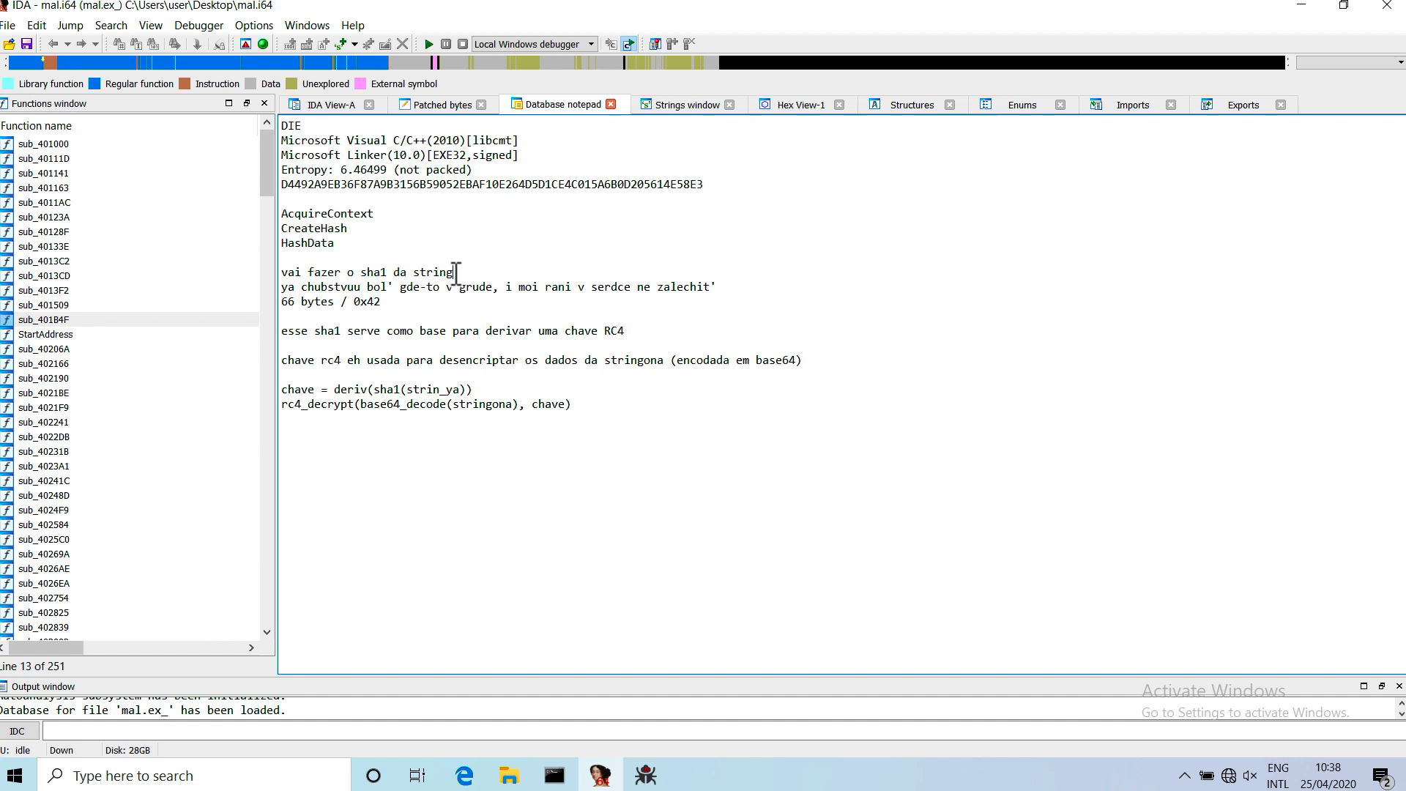
# Label the hashed string "string_ya" in the sha1 note and assign the rc4_decrypt expression to "ransomnote".
pyautogui.write('ya:')
pyautogui.click(284, 404)
pyautogui.write('a')
pyautogui.write('nsom')
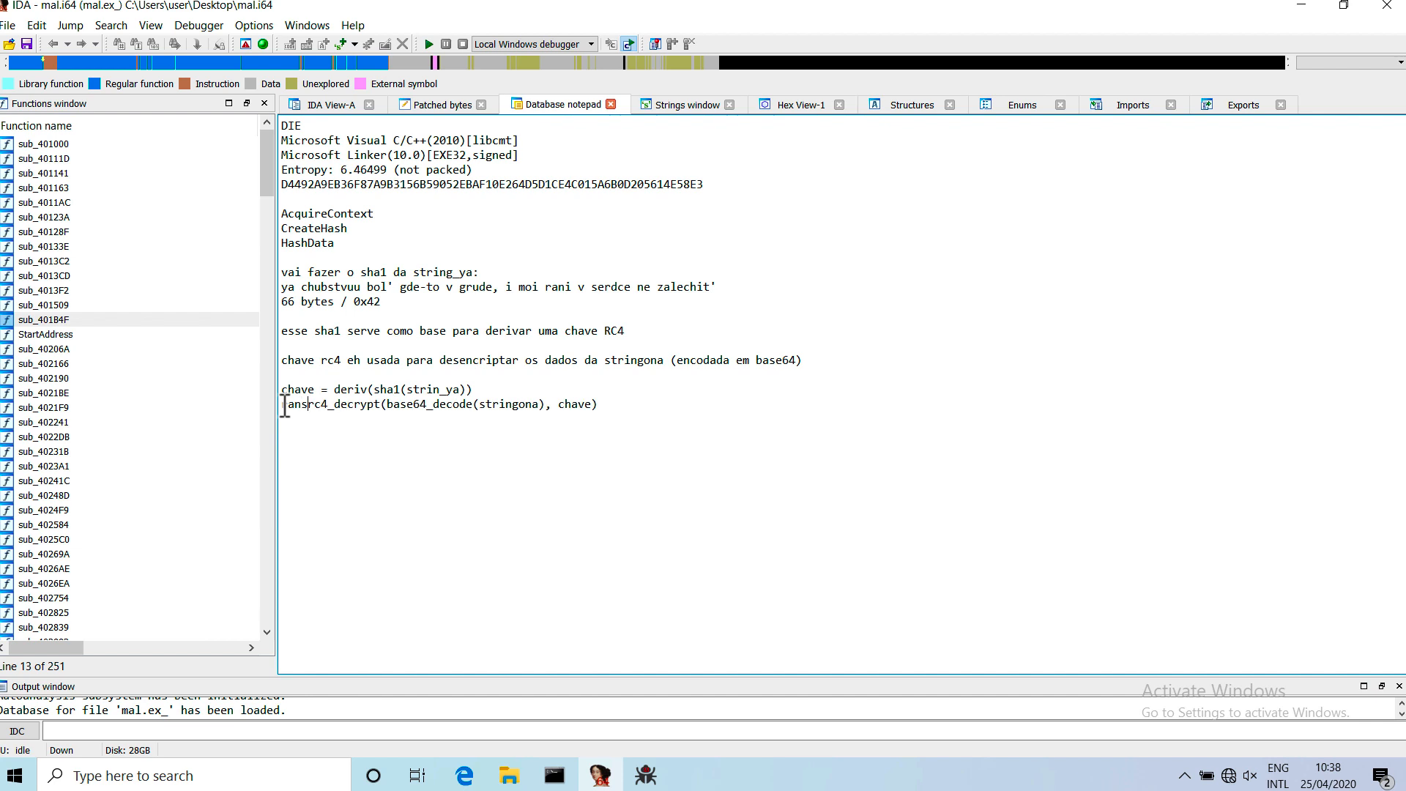
pyautogui.write('note =')
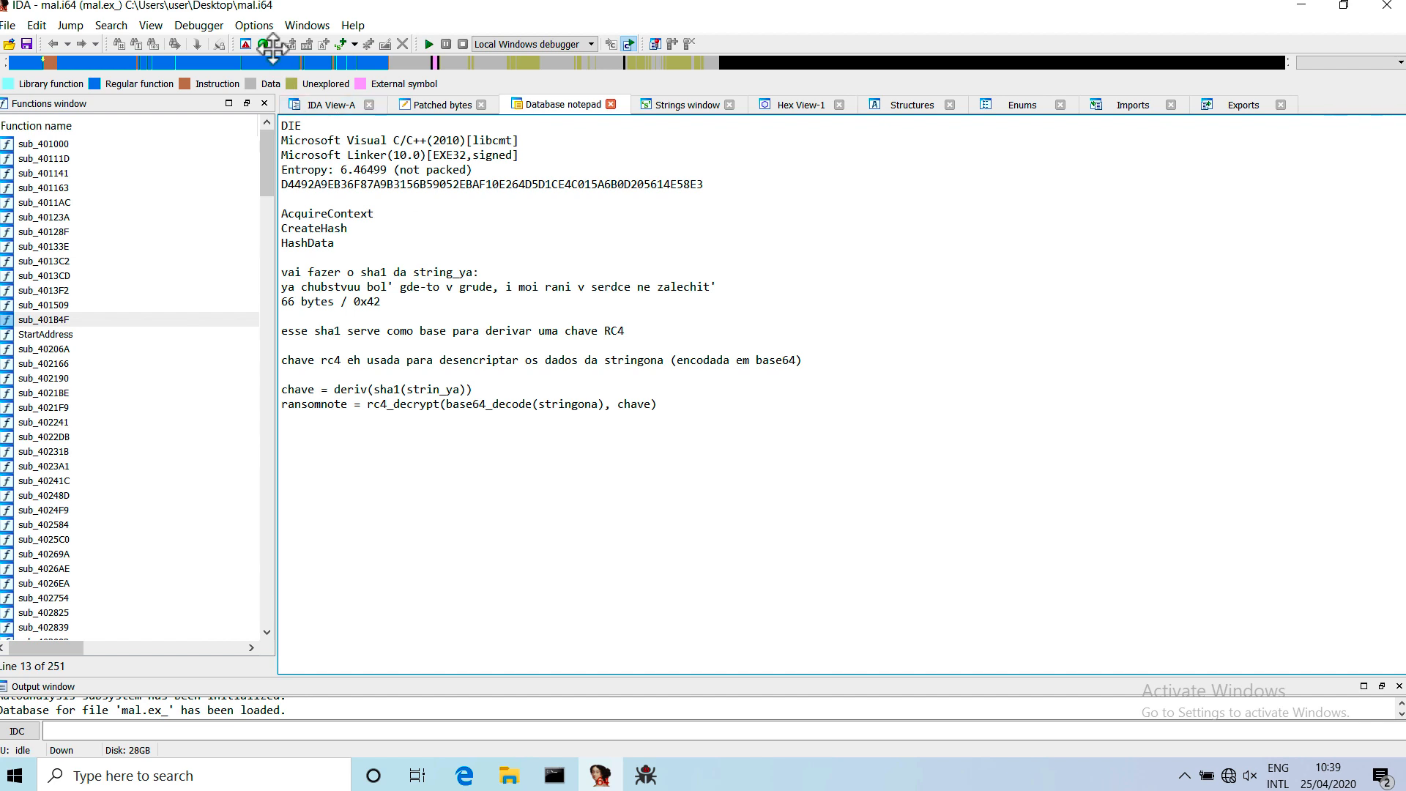
# Return to the IDA View-A disassembly and look over the available debugger commands.
pyautogui.click(332, 109)
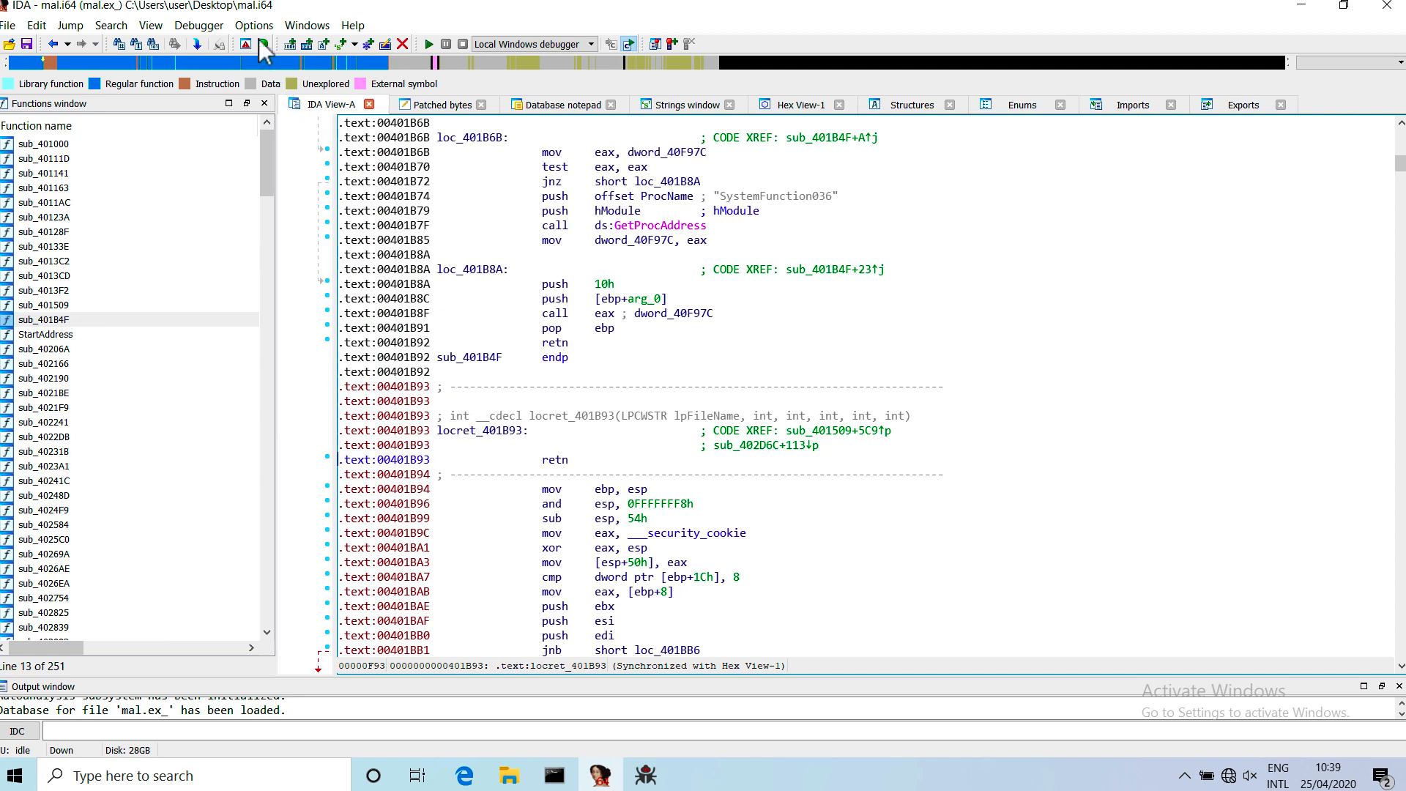
pyautogui.click(199, 27)
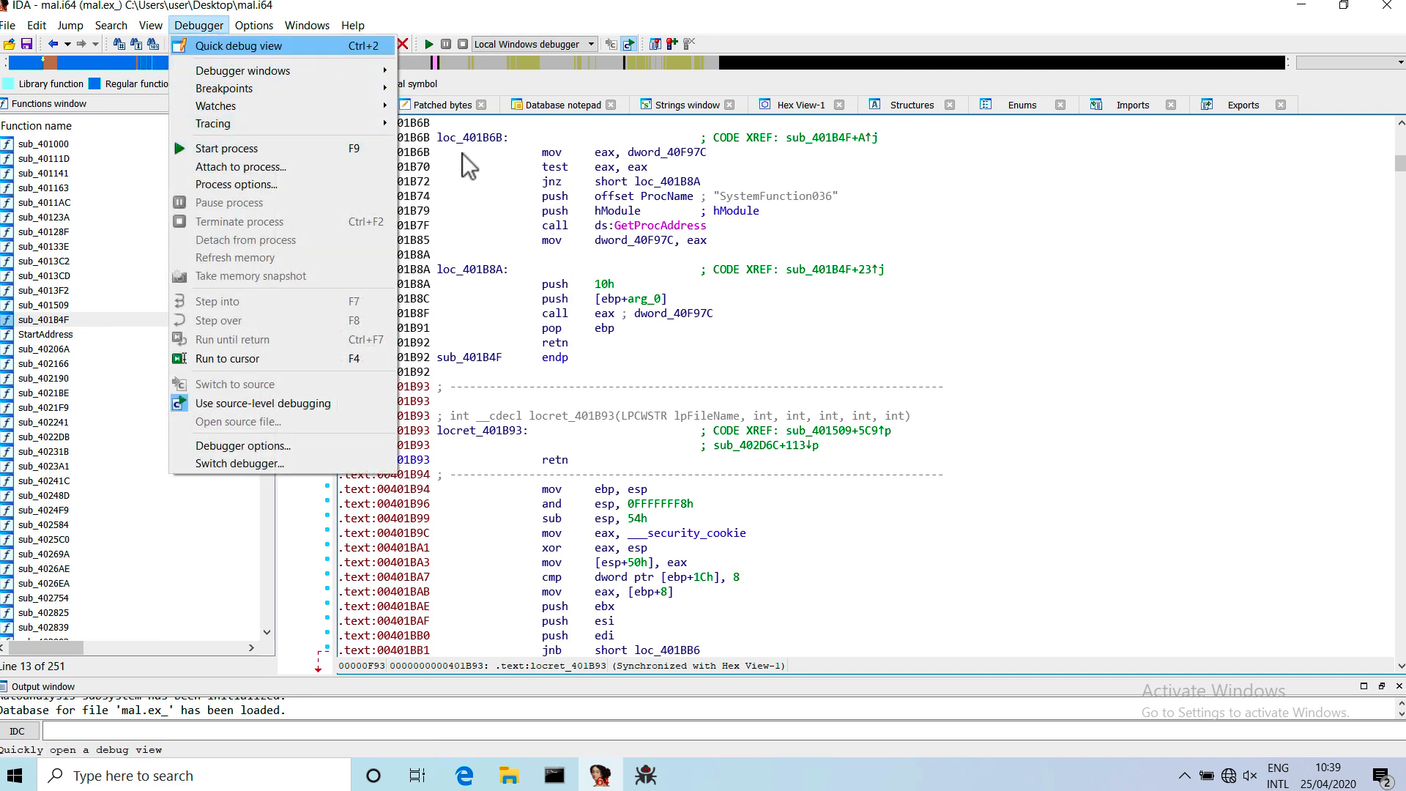
pyautogui.click(647, 358)
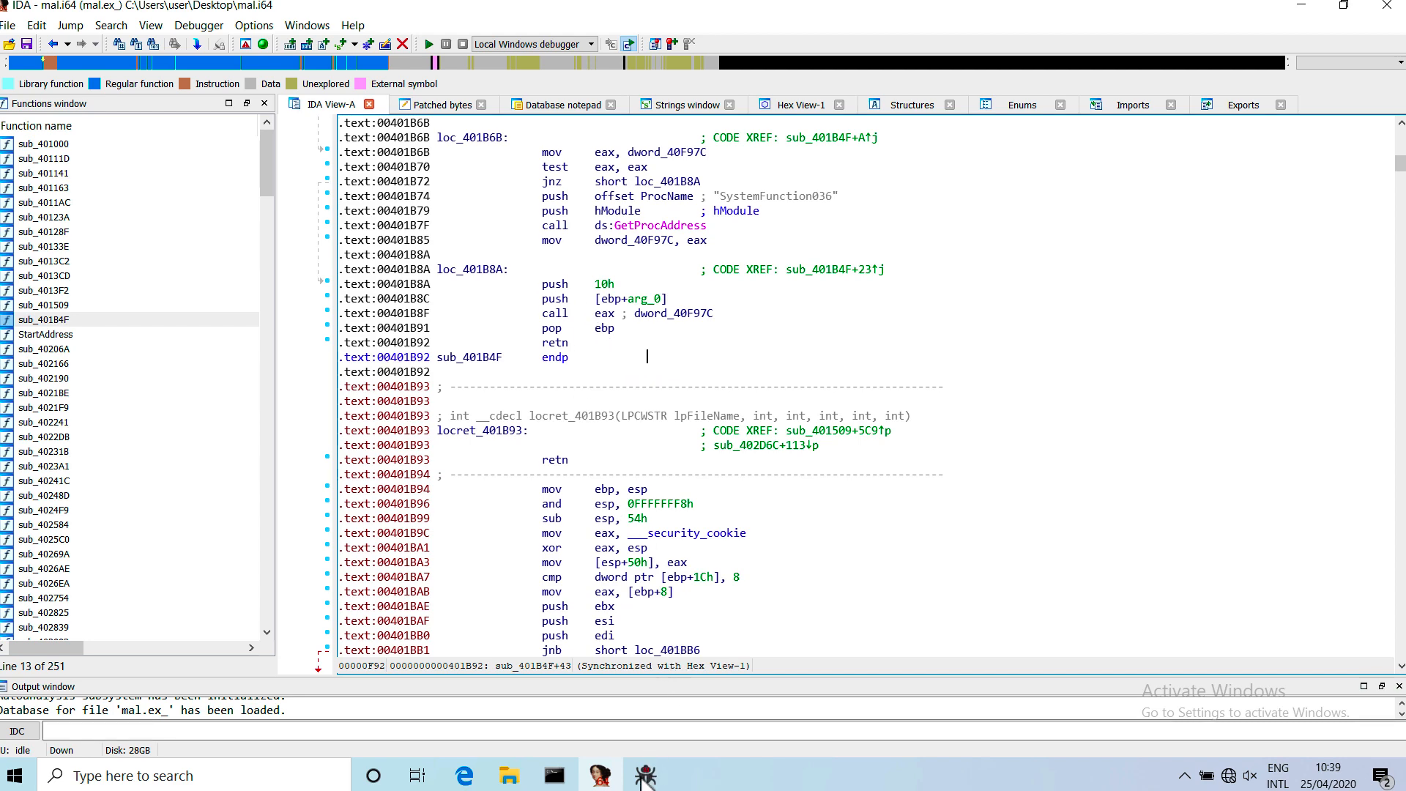
# Minimize the Local Disk (C:) folder window and return to the IDA disassembly of mal.ex_.
pyautogui.click(598, 777)
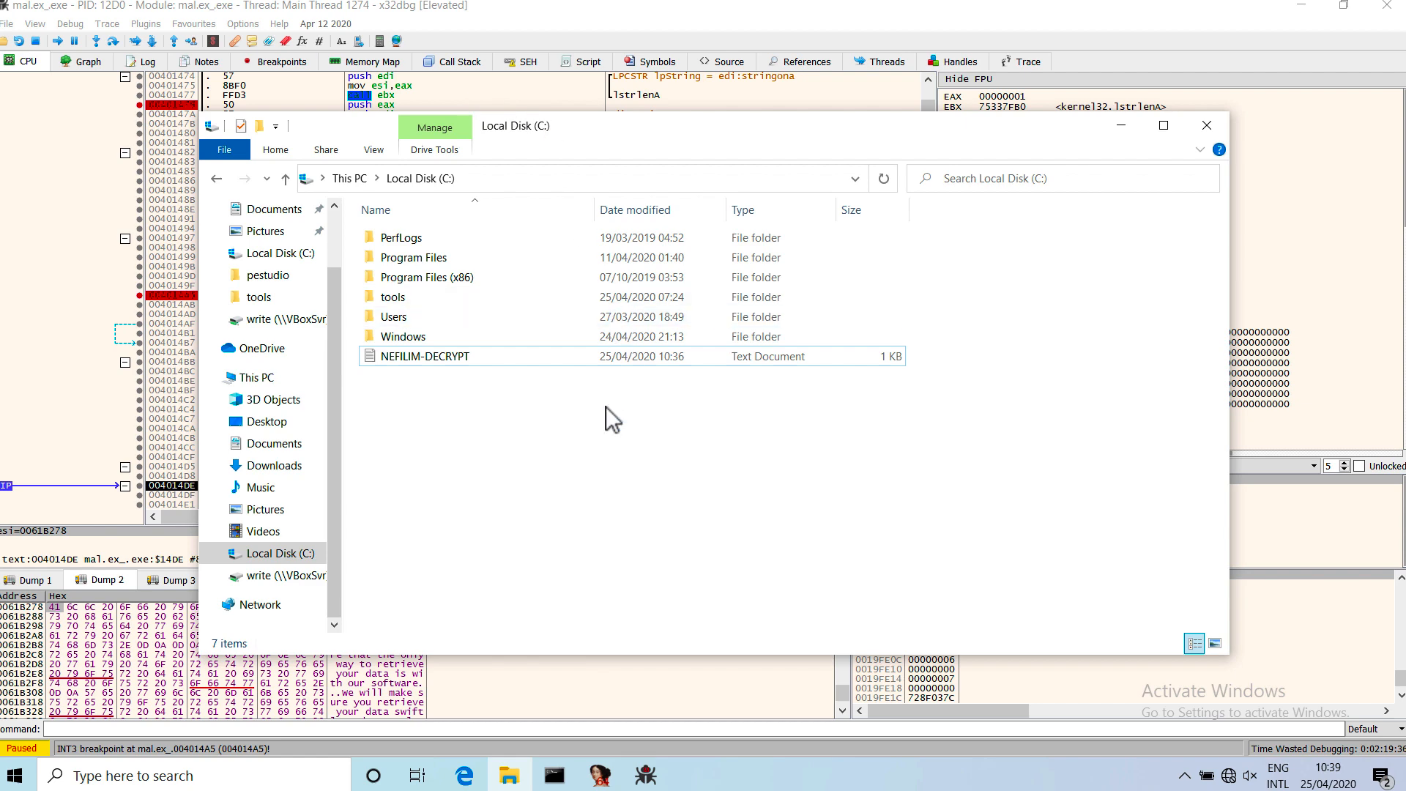
pyautogui.click(1122, 128)
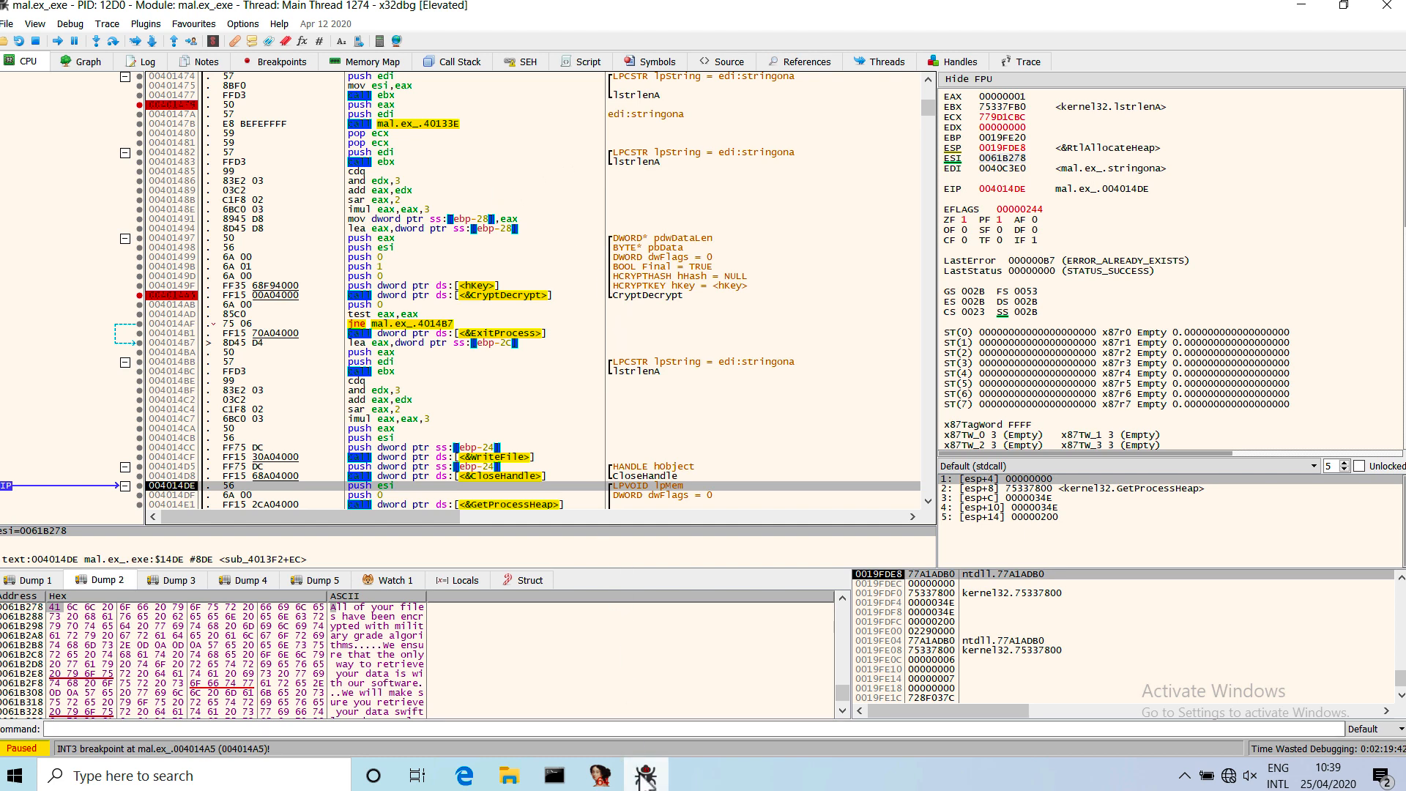
pyautogui.click(599, 777)
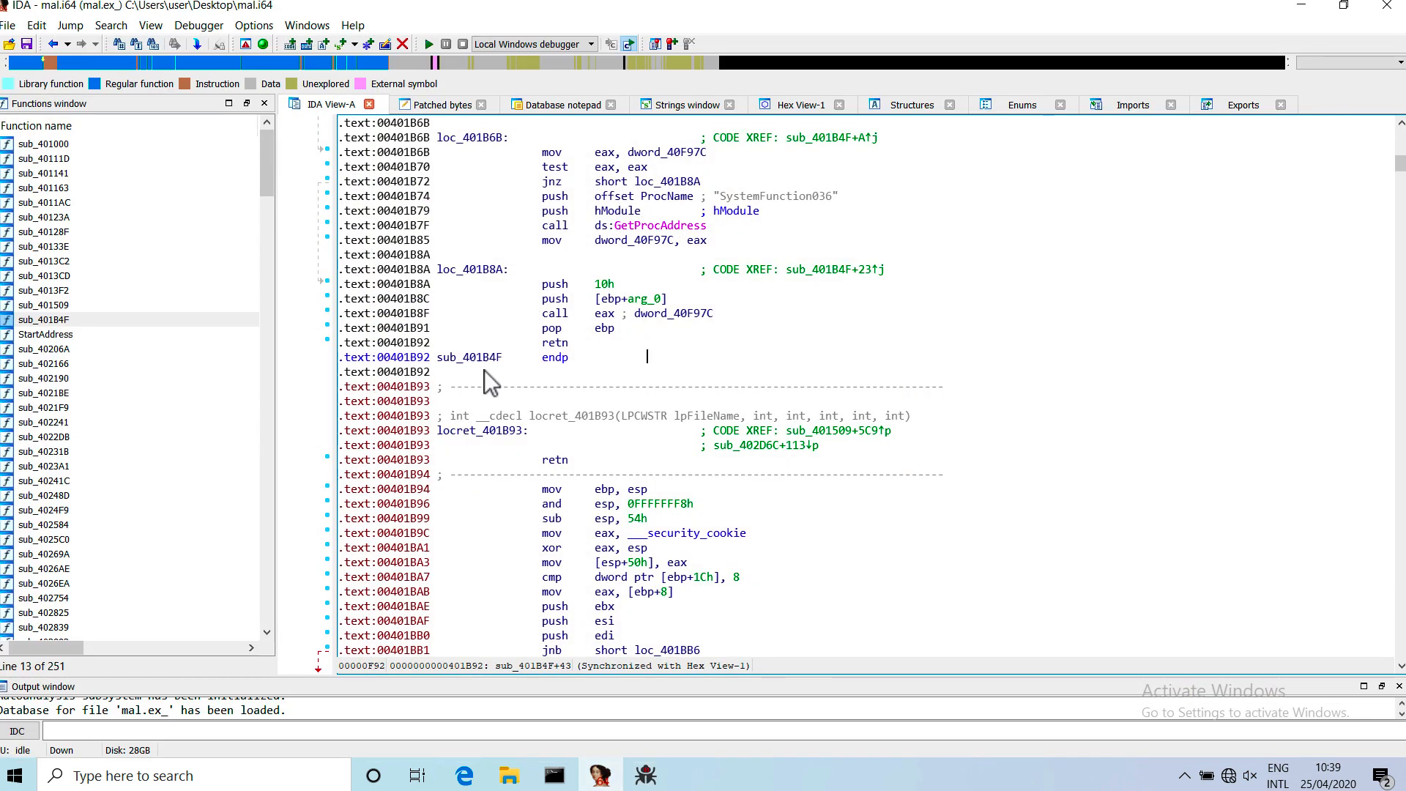
pyautogui.moveTo(629, 213); pyautogui.dragTo(745, 508)
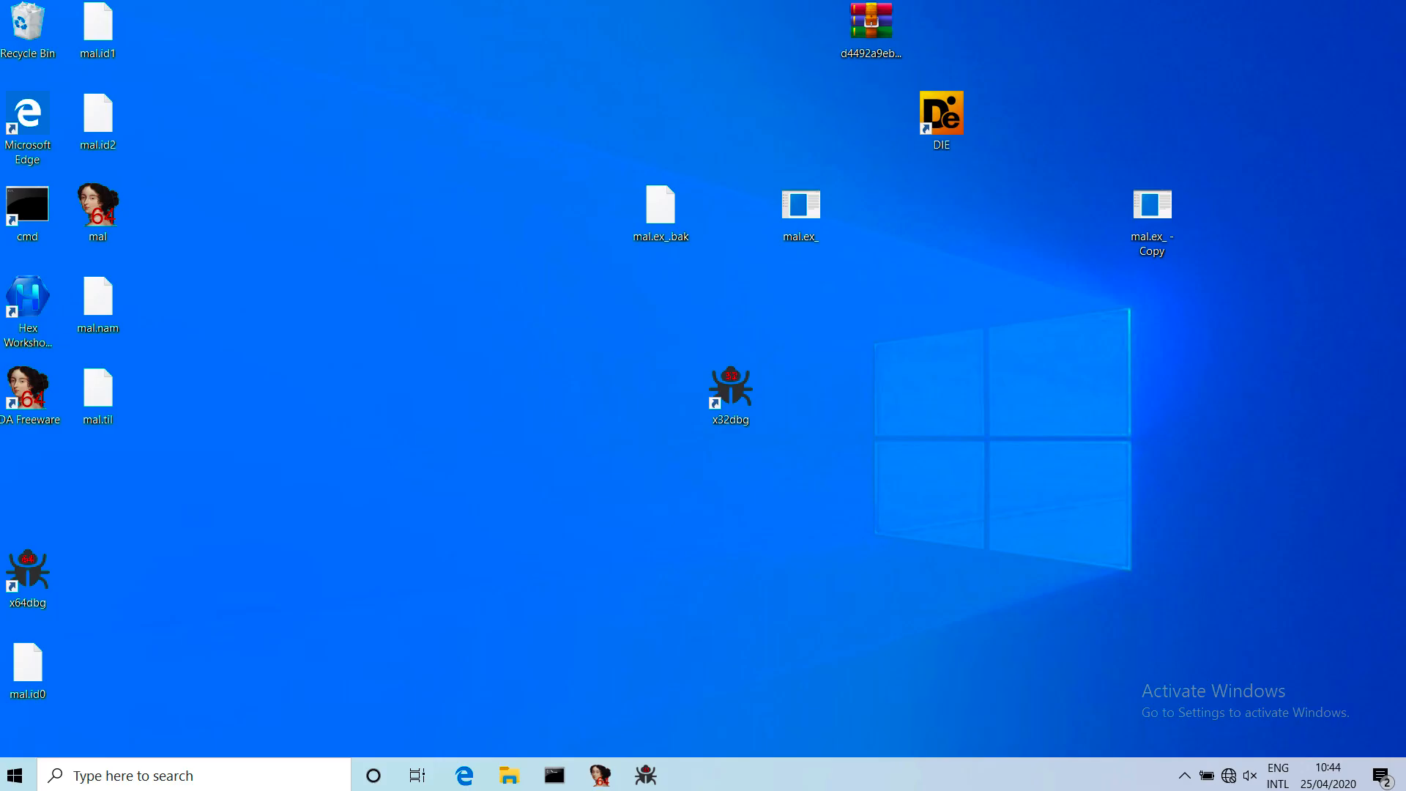
# Switch to x32dbg and review the instructions from the stringona decoding through the CryptDecrypt call.
pyautogui.click(645, 774)
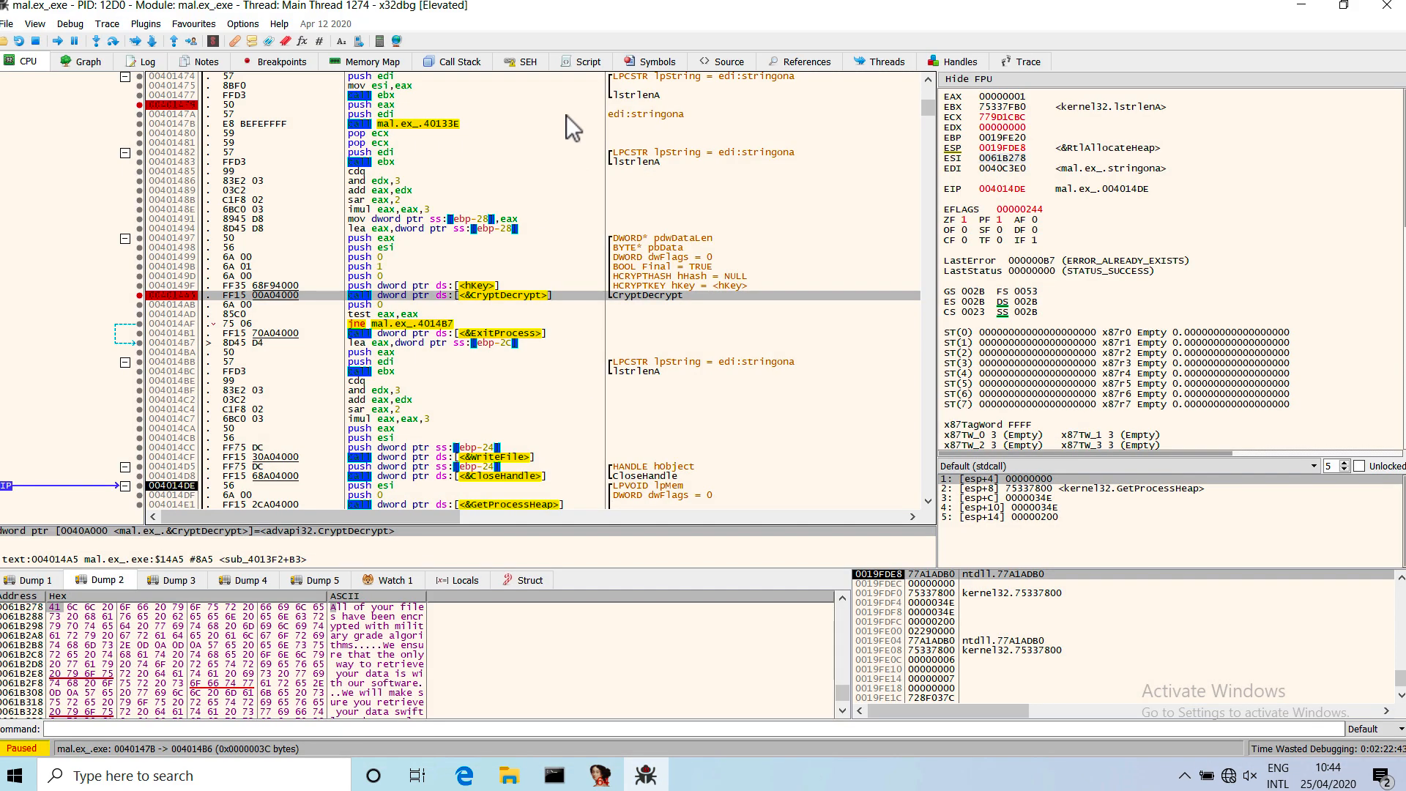
pyautogui.scroll(8, 612, 120)
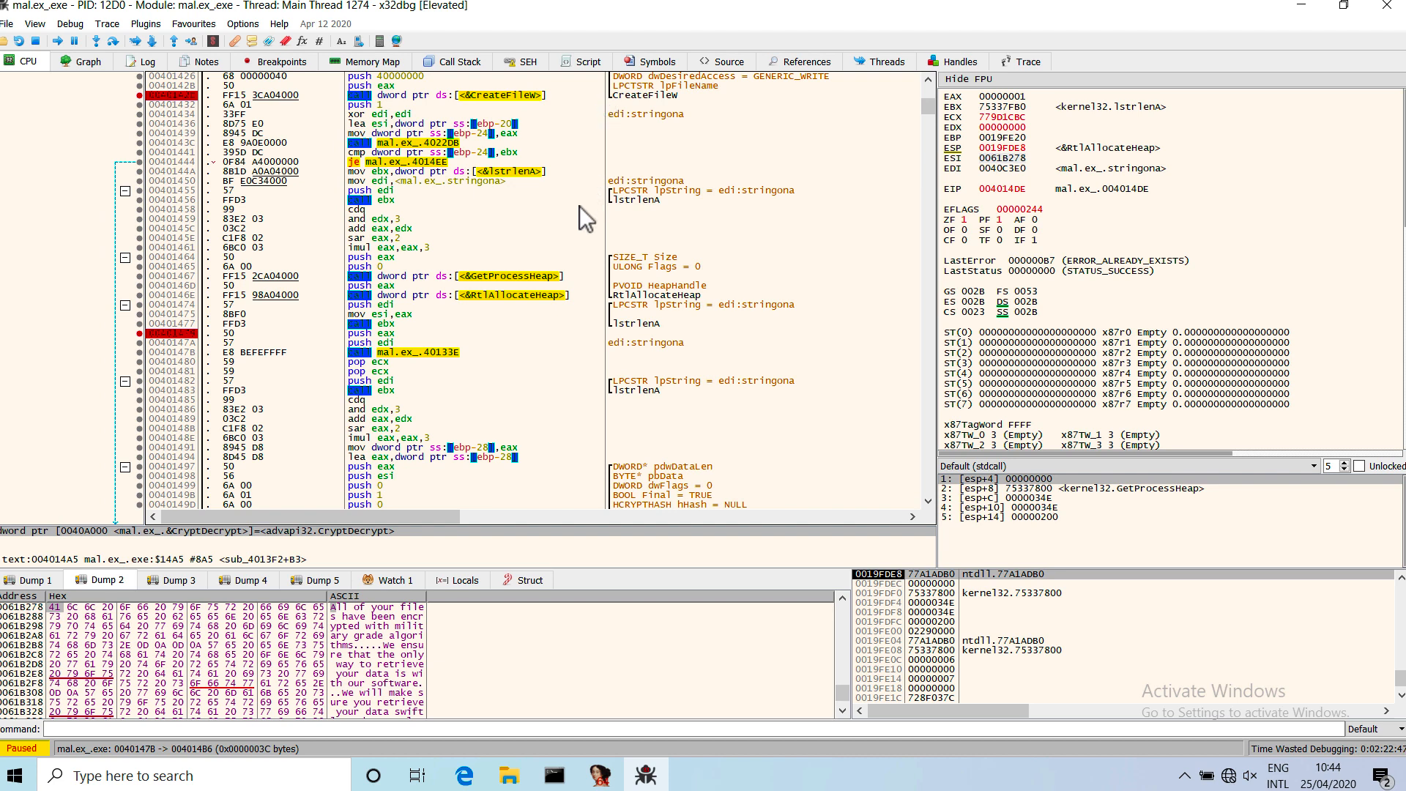
pyautogui.scroll(-6, 613, 350)
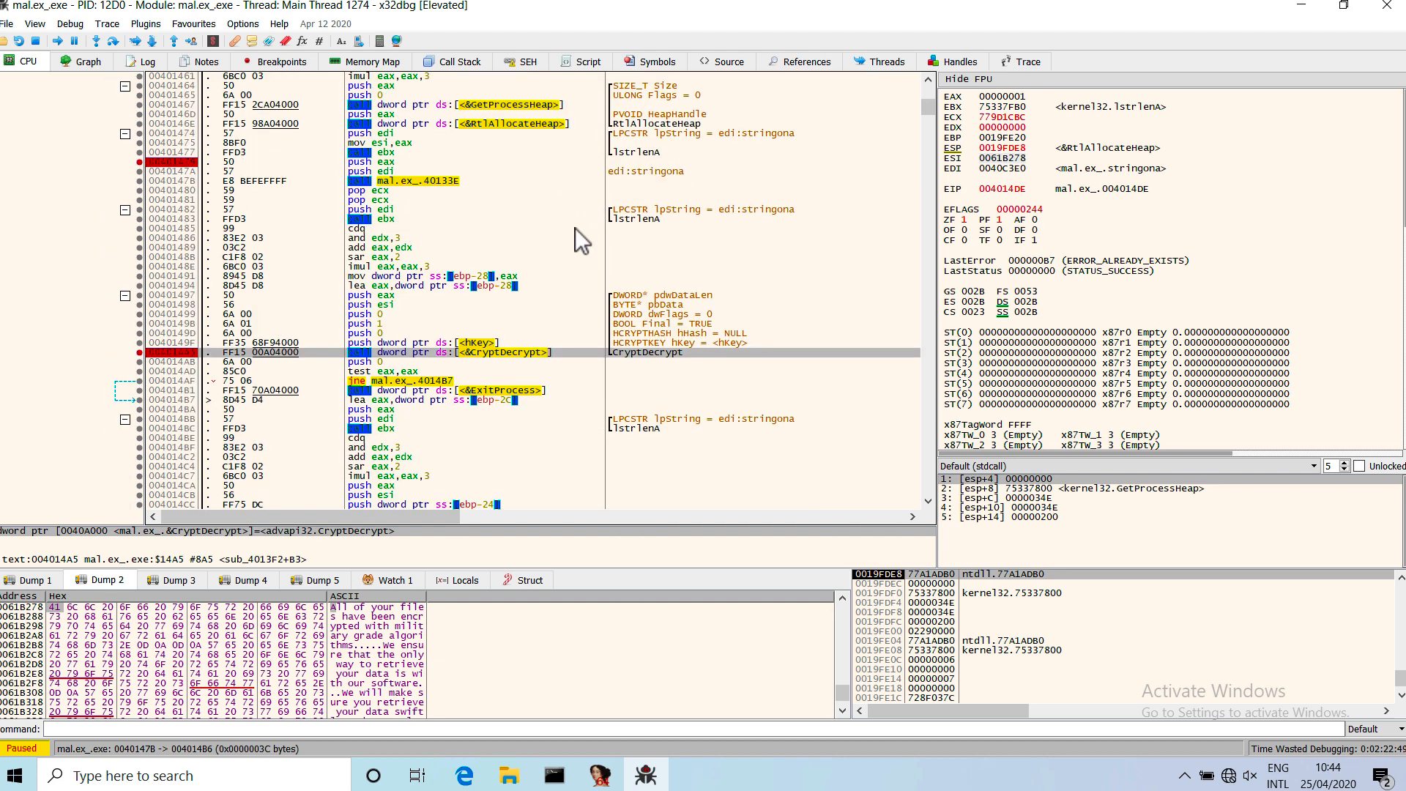
pyautogui.moveTo(523, 316); pyautogui.dragTo(525, 362)
pyautogui.click(525, 362)
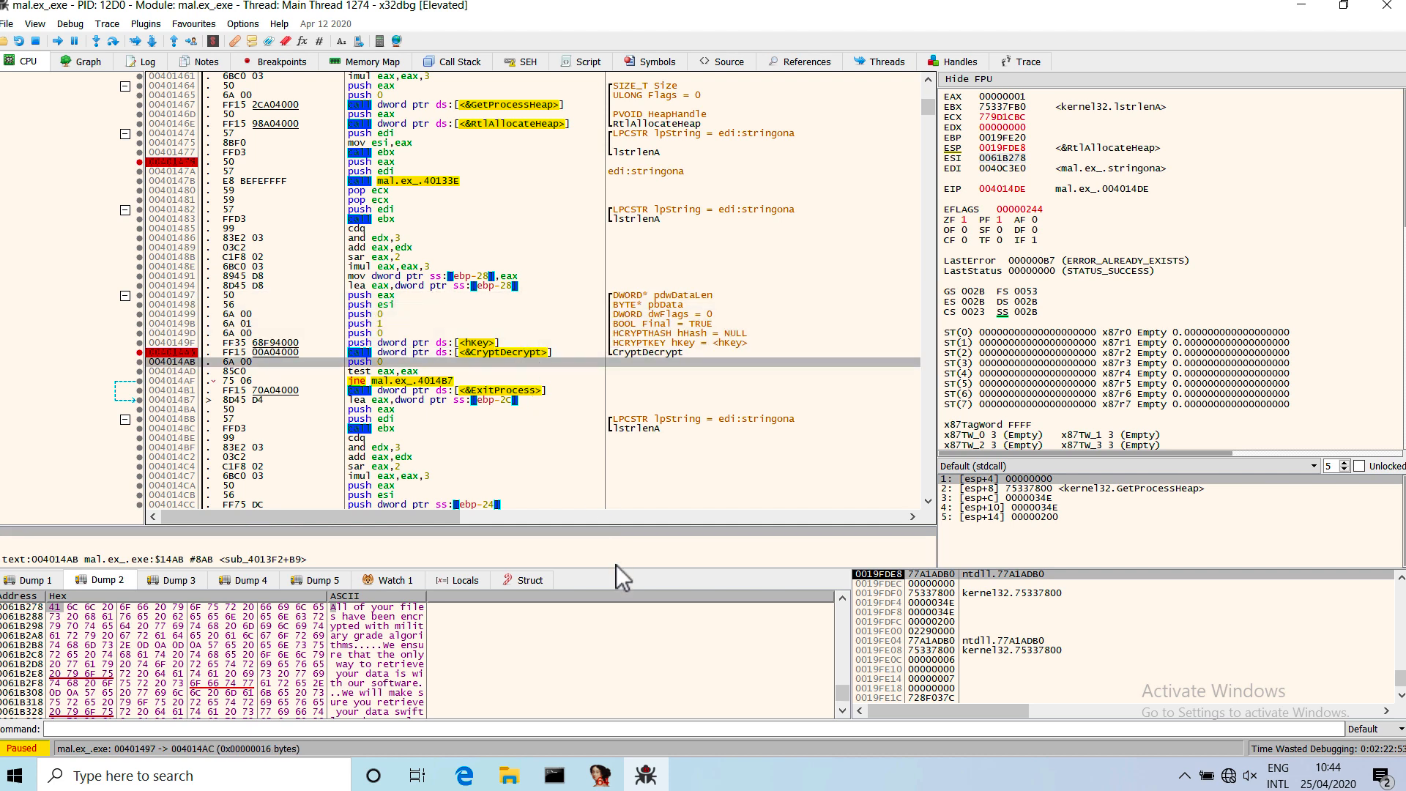
# Run nefilim_key.exe from the nefilim_key Release folder in the command prompt.
pyautogui.moveTo(630, 769)
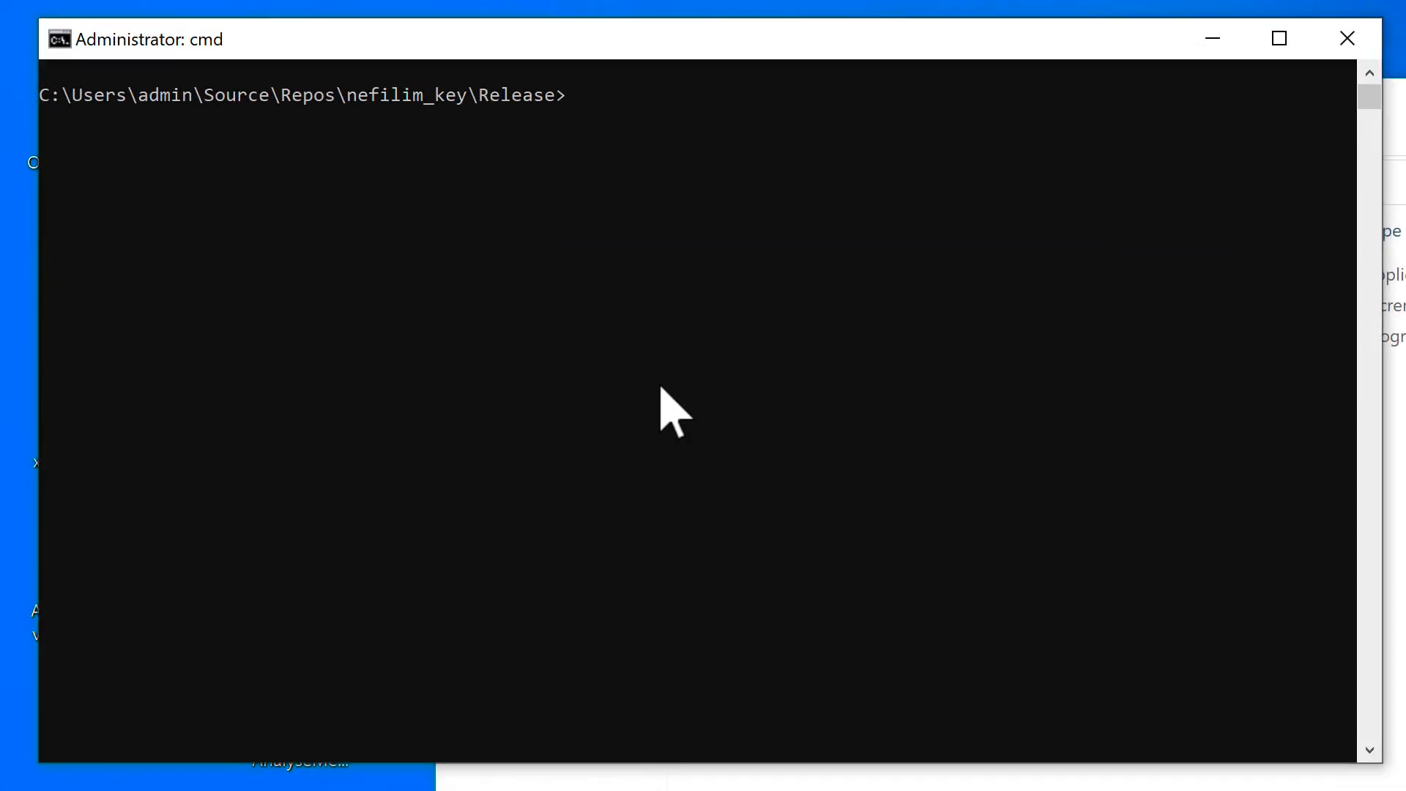
pyautogui.write('nefilim_key.exe')
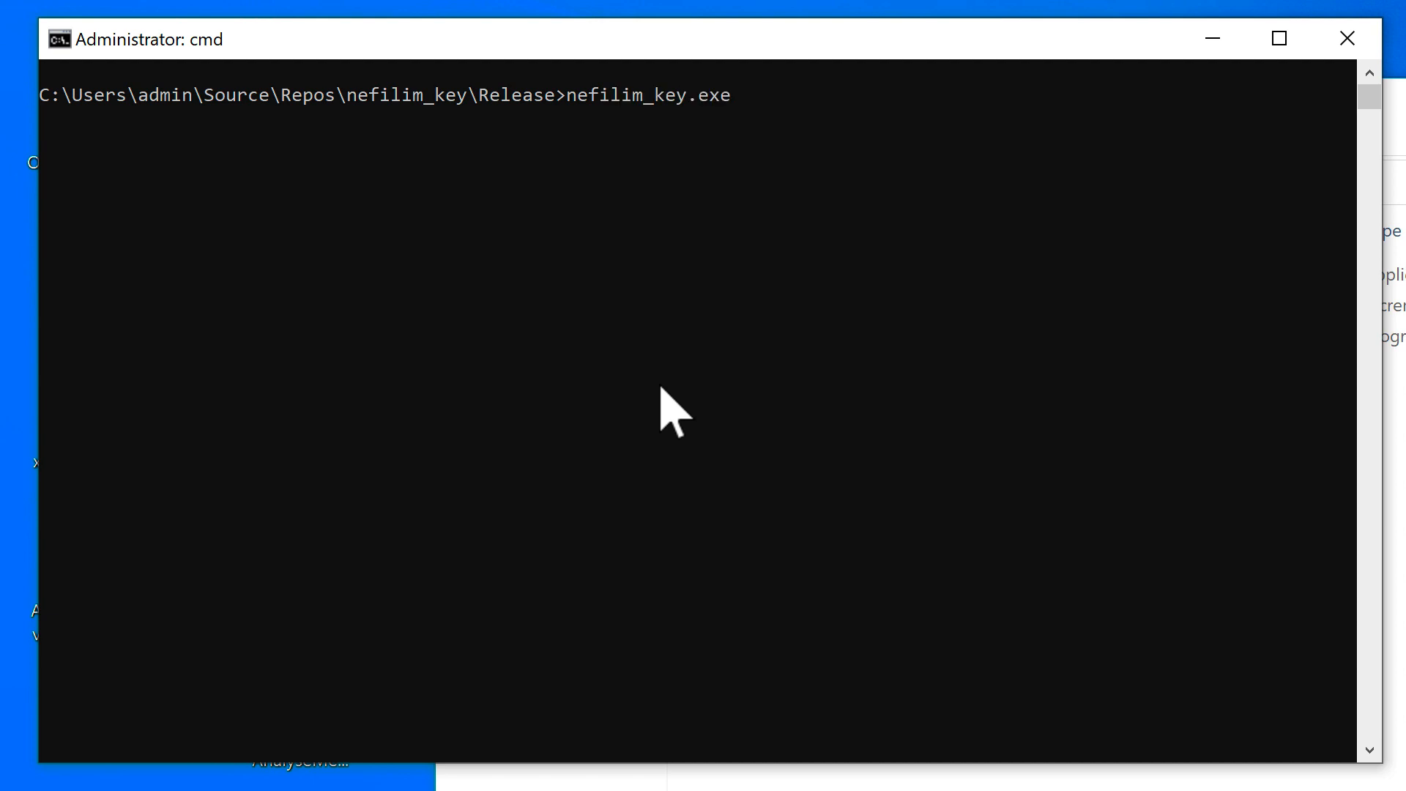
pyautogui.press('Return')
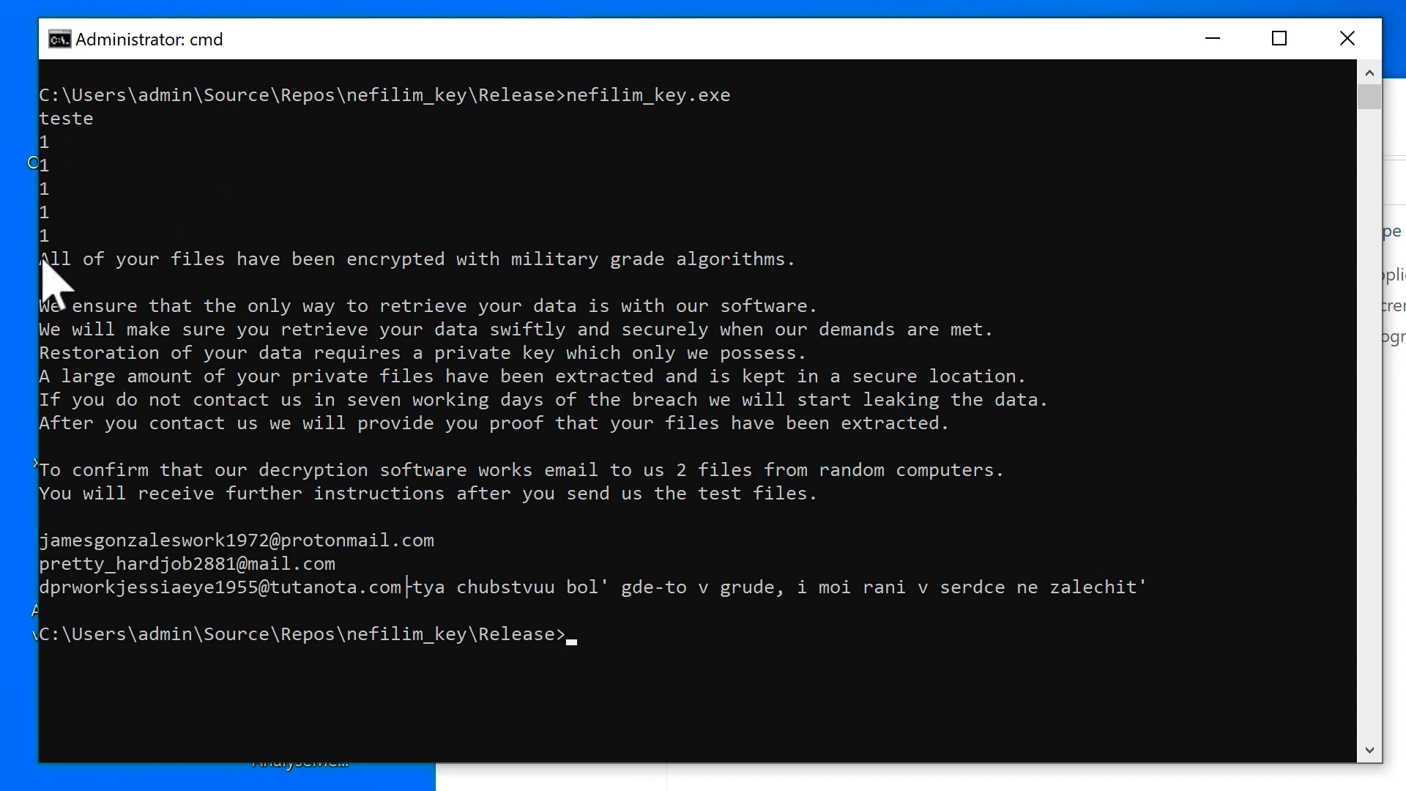
# Highlight the ransom note text in the console output, clear the selection and enter the exit command.
pyautogui.moveTo(85, 267); pyautogui.dragTo(731, 593)
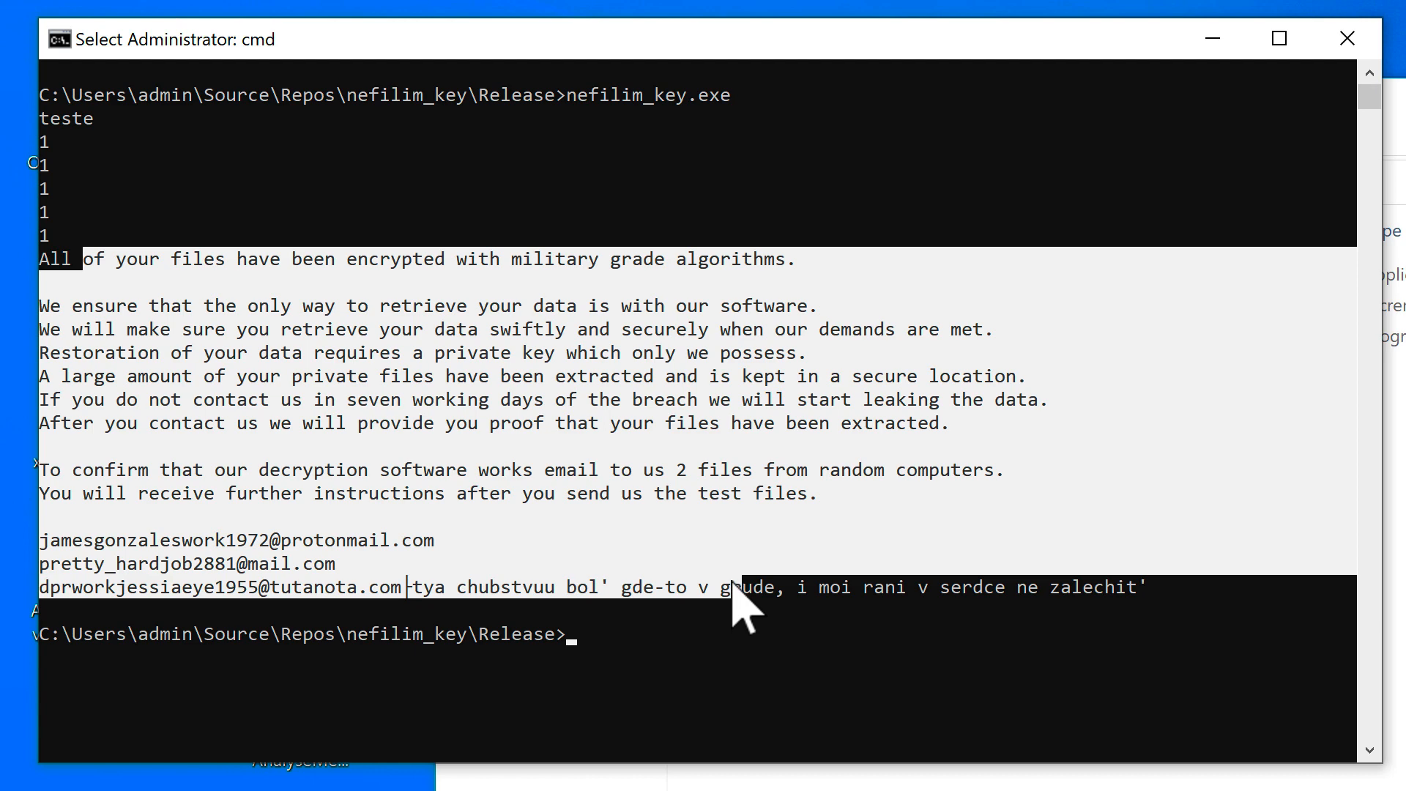
pyautogui.click(732, 585)
pyautogui.press('Escape')
pyautogui.write('exi')
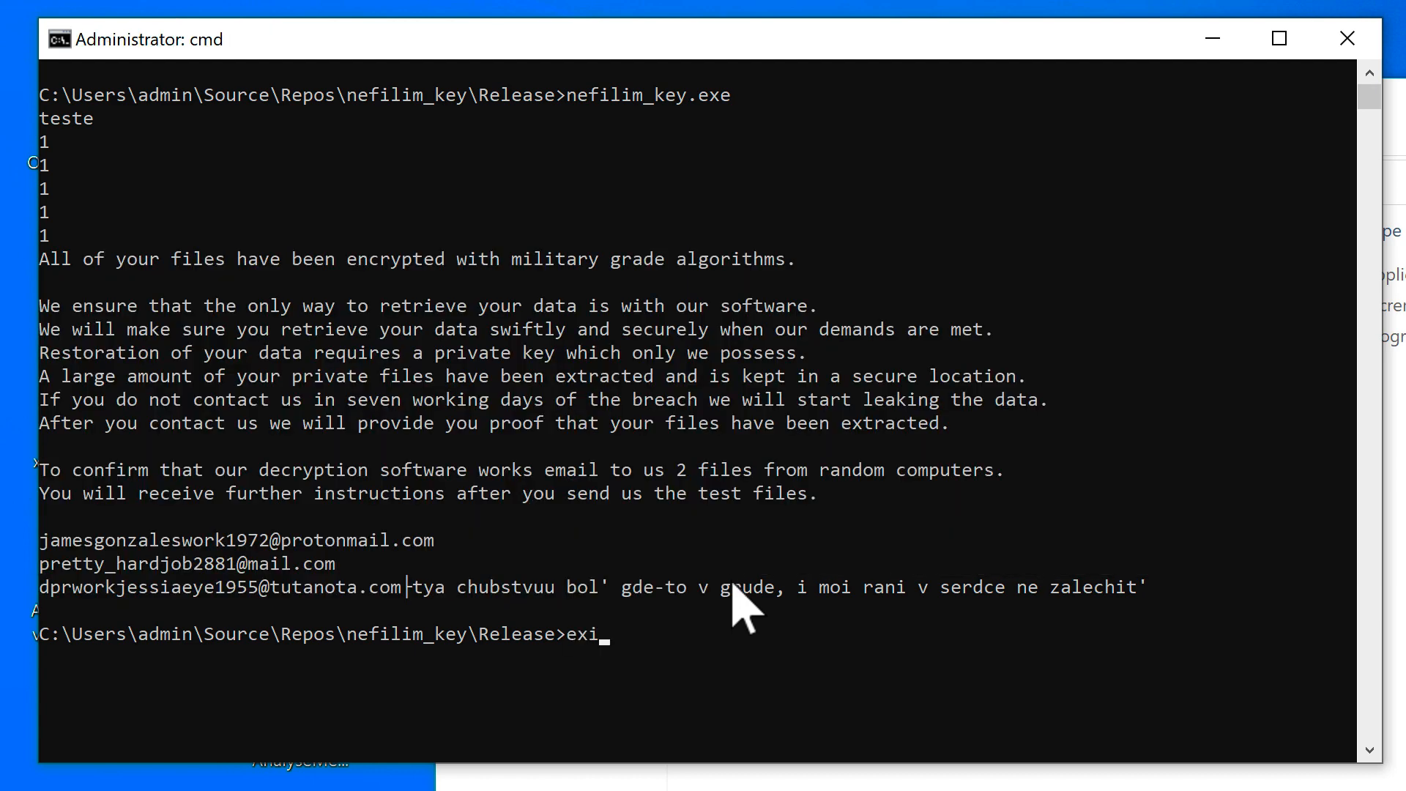
pyautogui.write('t')
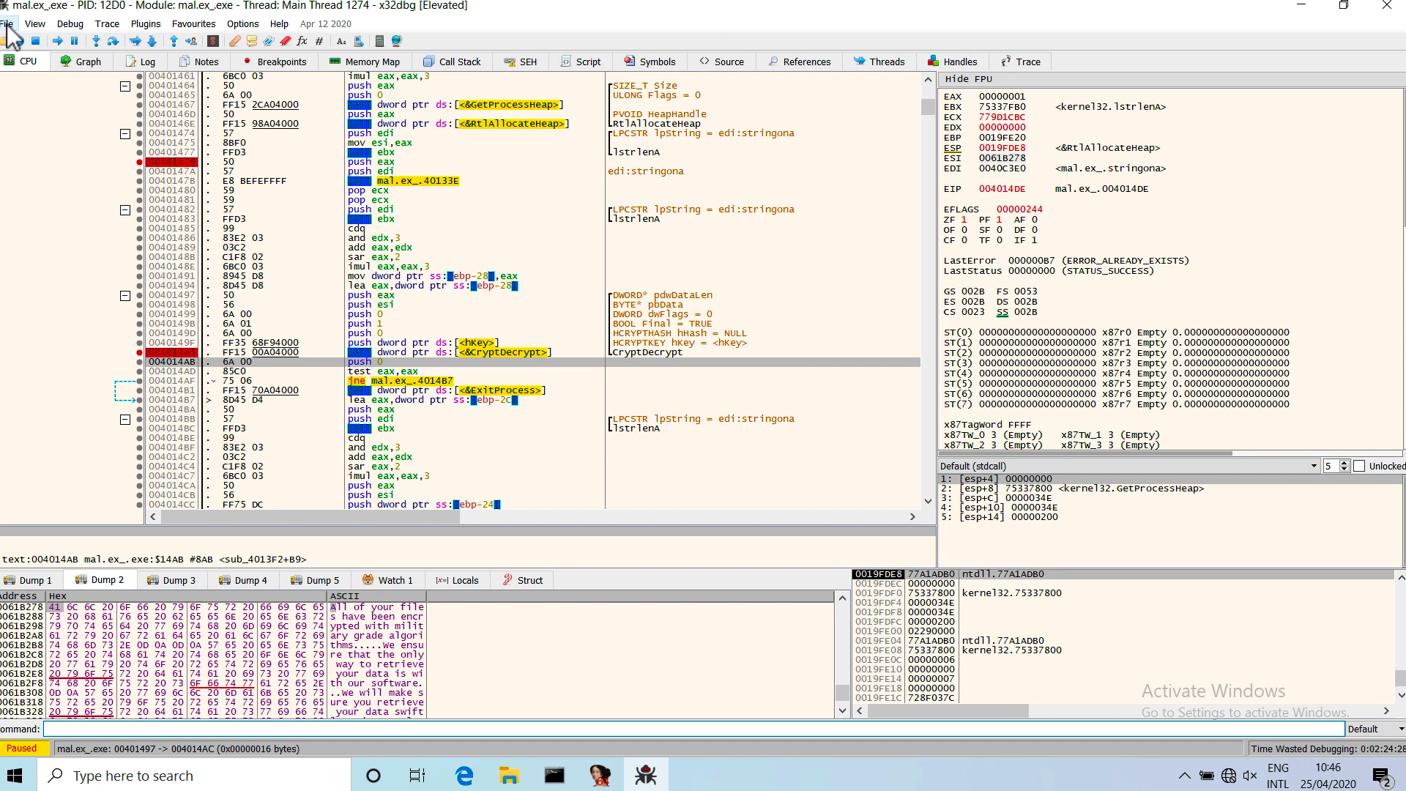
# Select the x32dbg instructions from 00401491 to 004014DE, covering the CryptDecrypt, WriteFile and CloseHandle calls, for review.
pyautogui.scroll(2, 575, 247)
pyautogui.scroll(3, 574, 244)
pyautogui.scroll(-10, 574, 243)
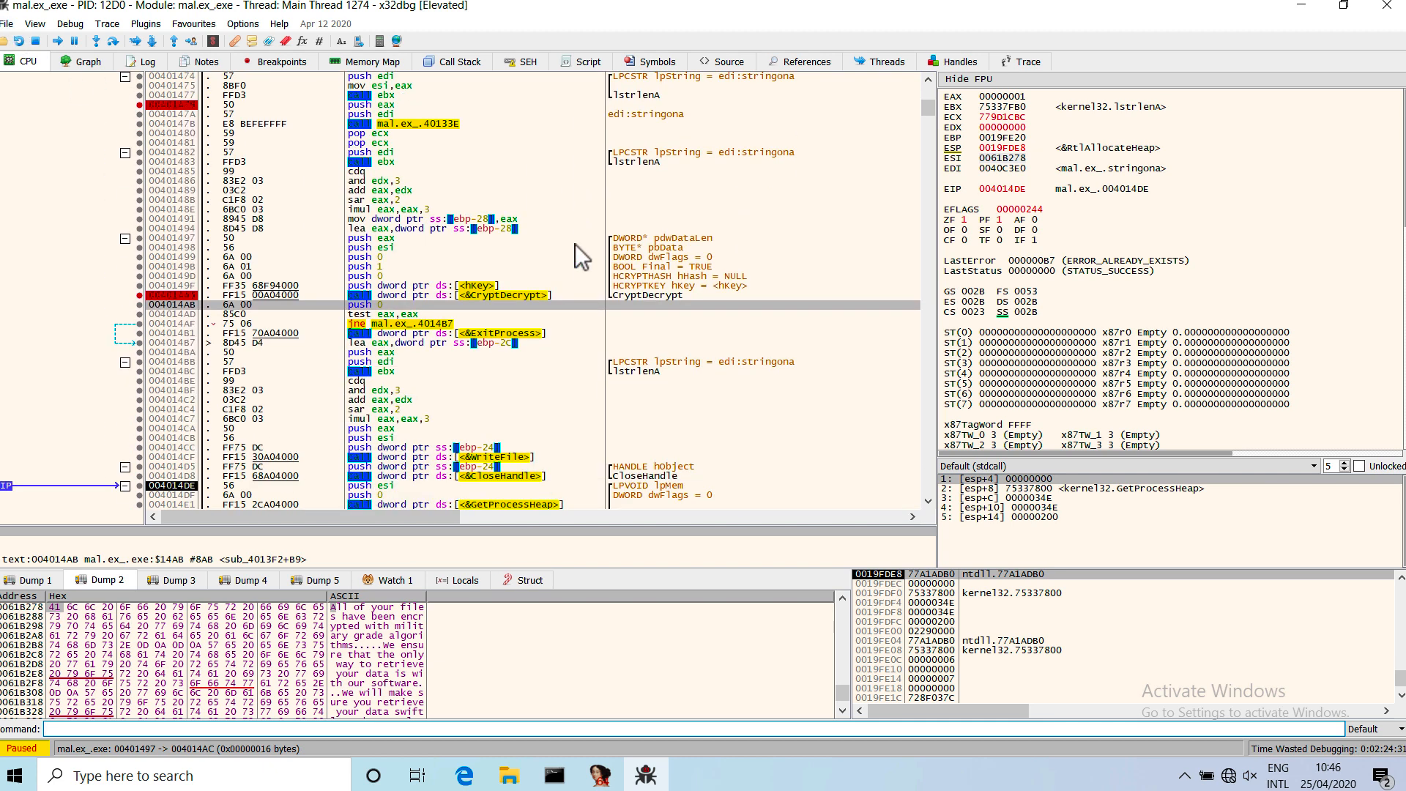
pyautogui.moveTo(549, 132); pyautogui.dragTo(555, 399)
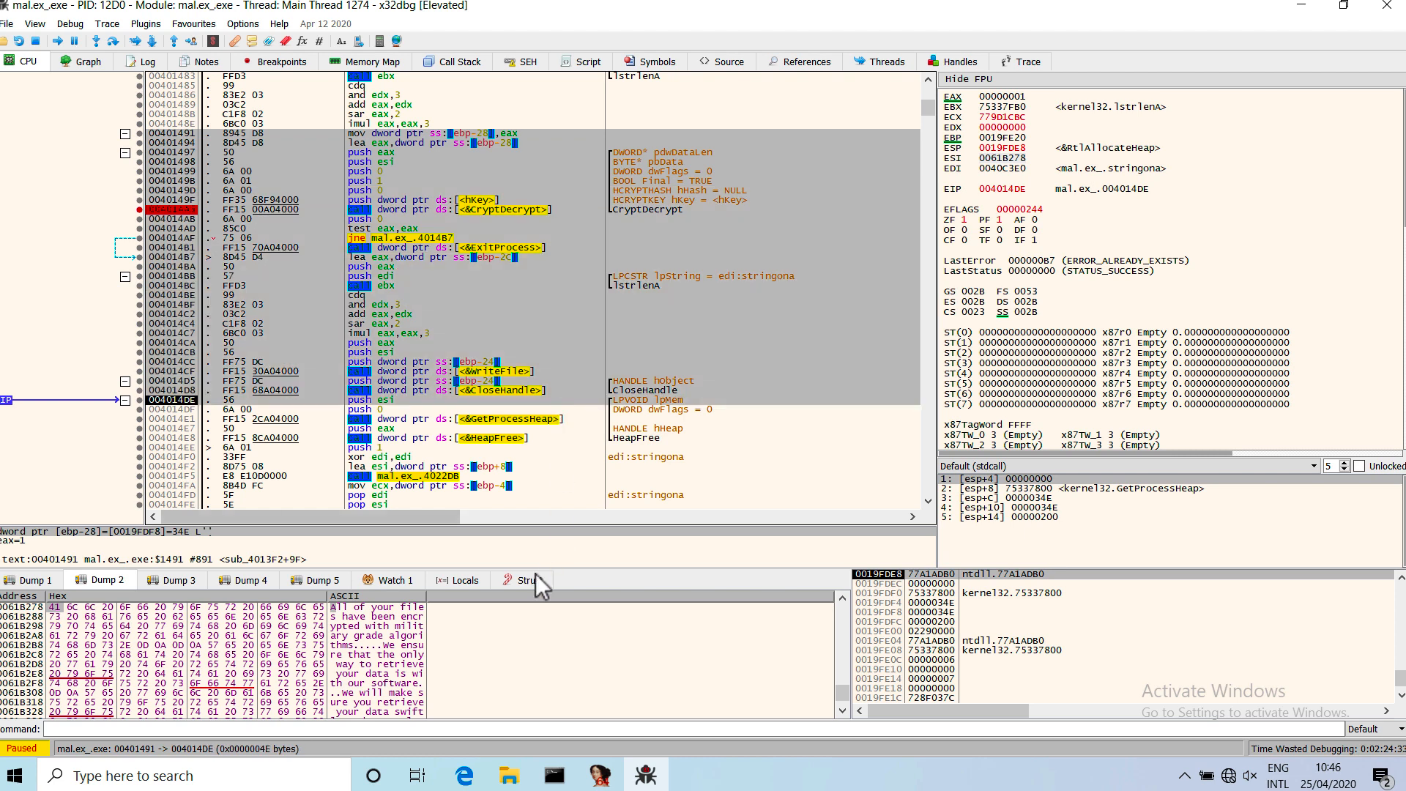
# Write the address "menteb.in/apoie" in the debugger's command line.
pyautogui.click(516, 732)
pyautogui.write('menteb.in/apoie')
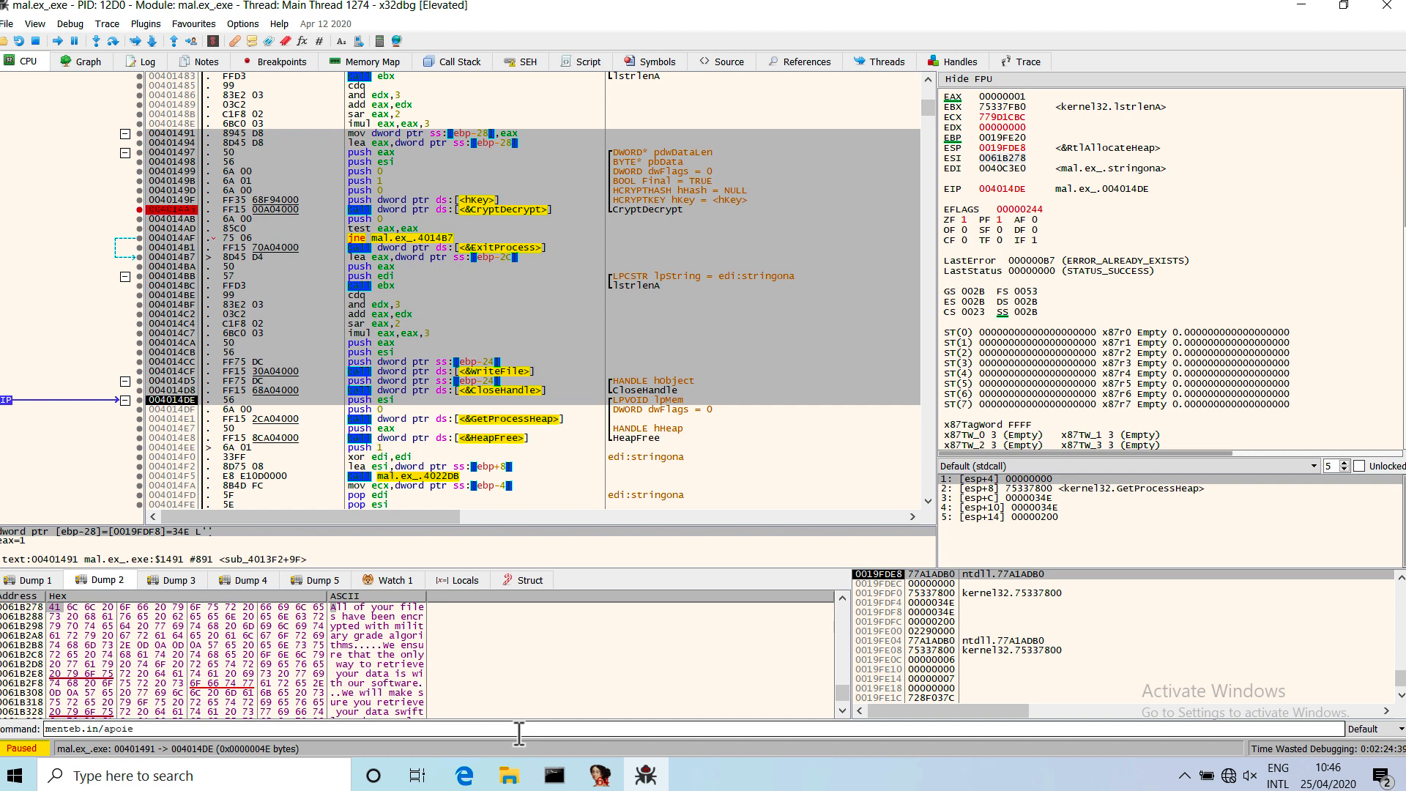